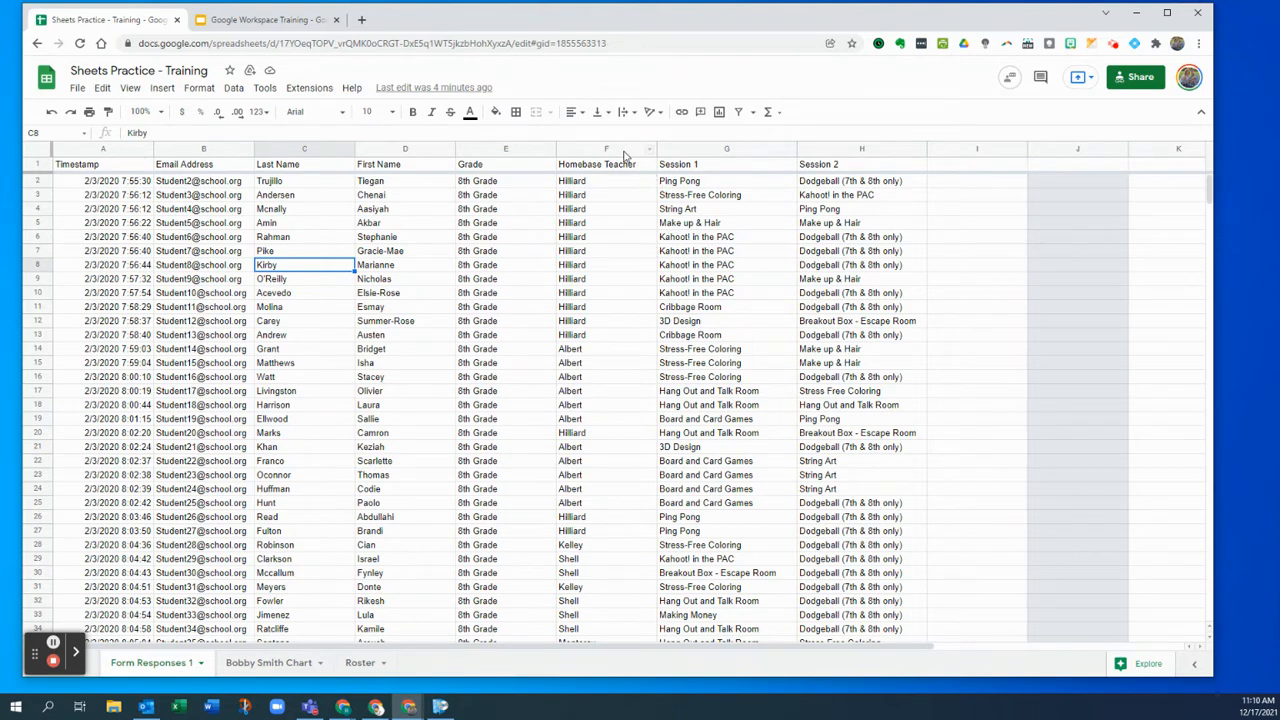
- Select the Homebase Teacher column and cell F9, then show the Filter views options
click(606, 149)
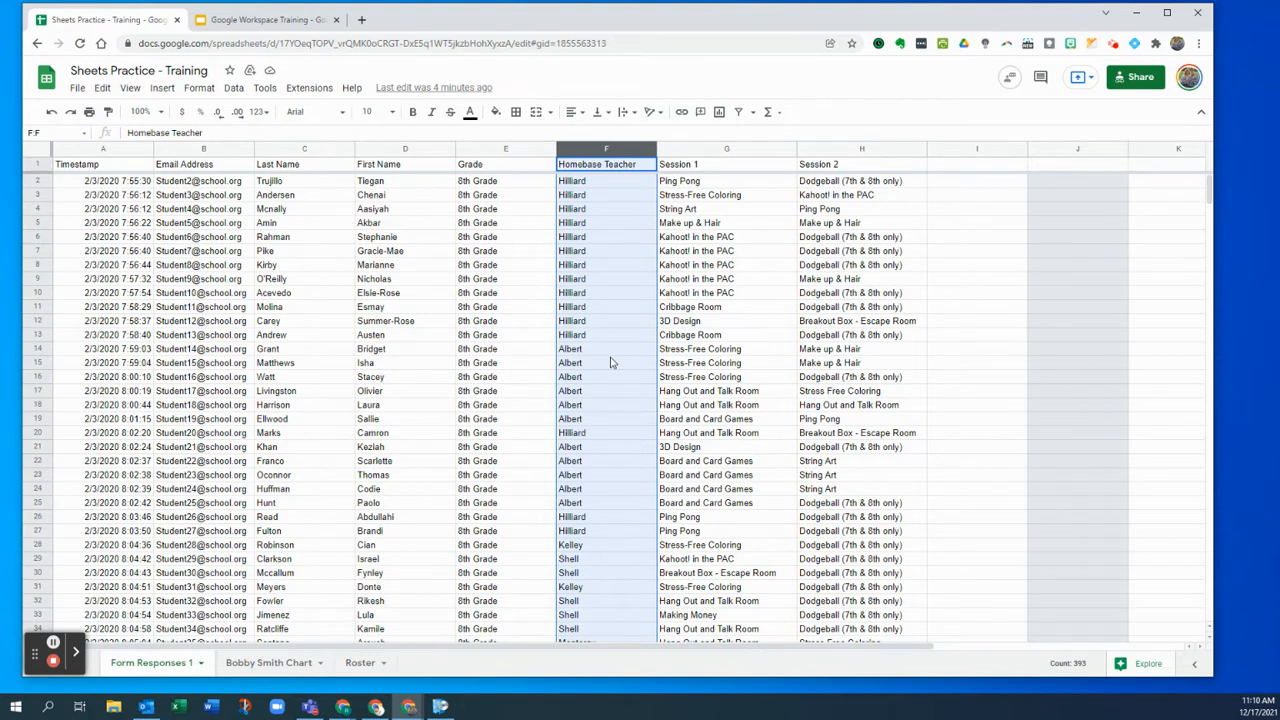
click(630, 282)
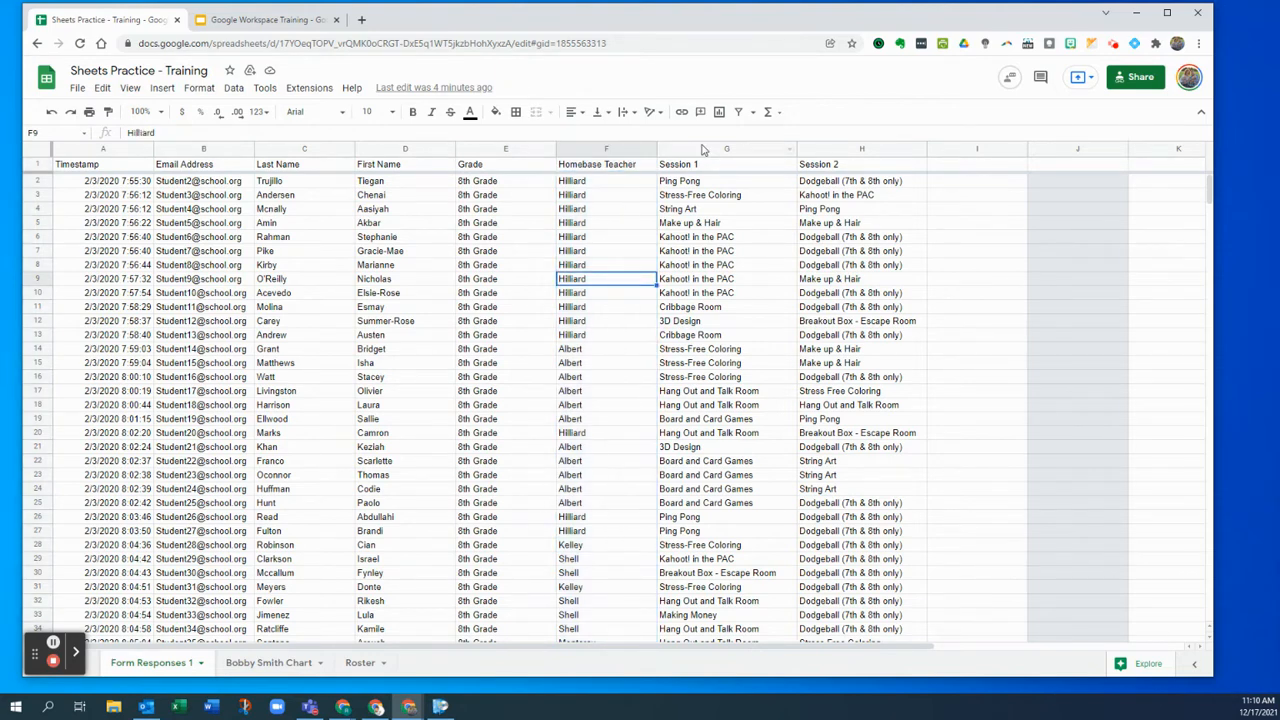
click(753, 115)
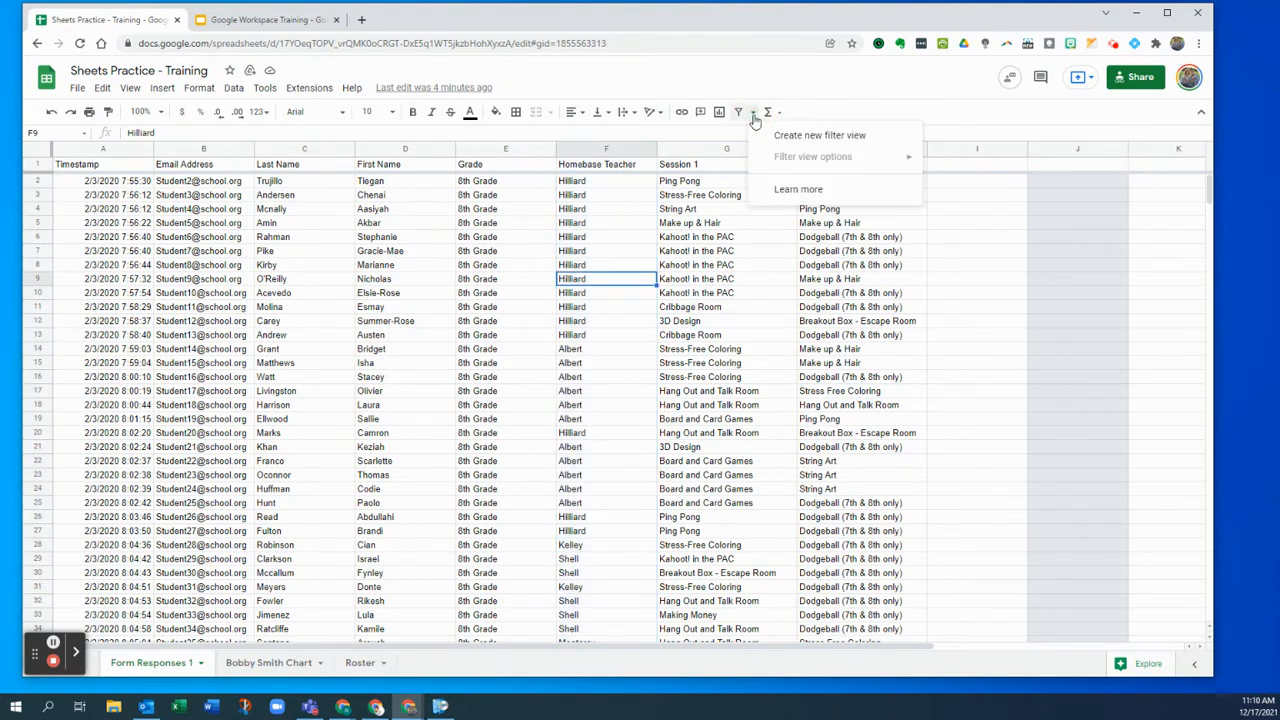
- Create a new filter view showing only rows whose Homebase Teacher is Franklin
click(773, 136)
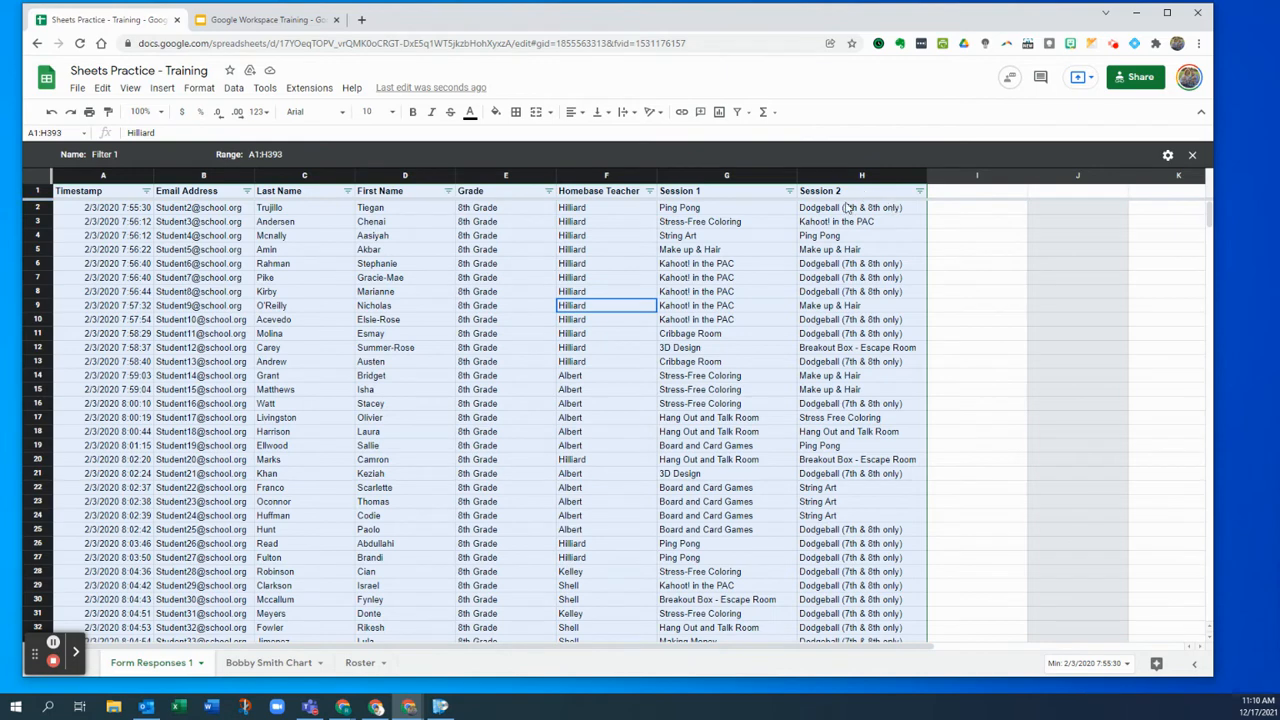
click(650, 191)
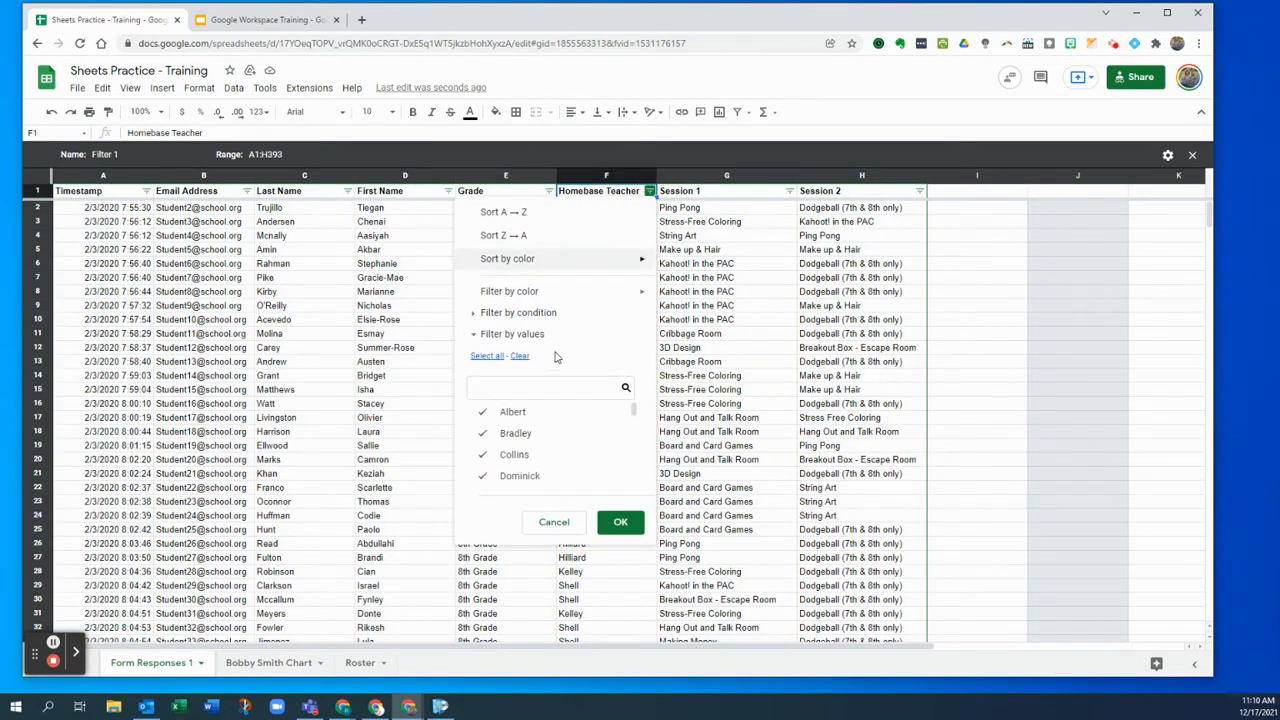
click(520, 357)
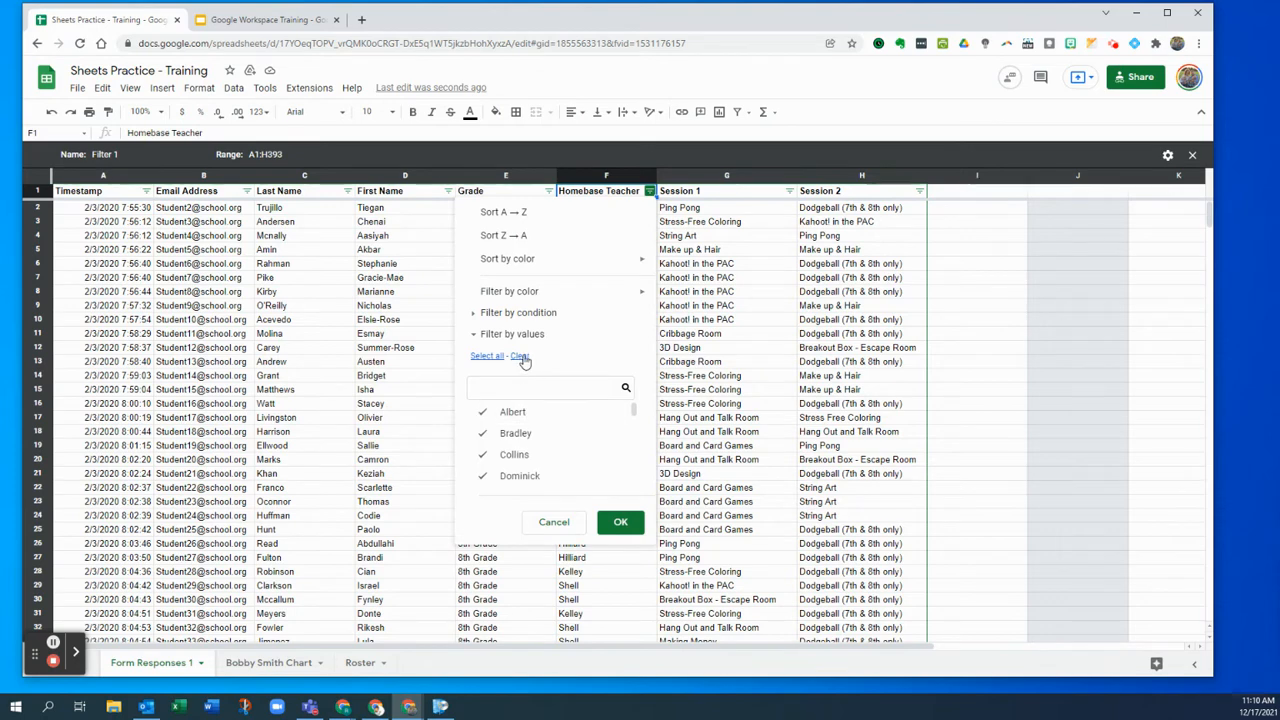
scroll(564, 414, down, 5)
scroll(570, 430, up, 5)
scroll(593, 433, down, 3)
click(583, 408)
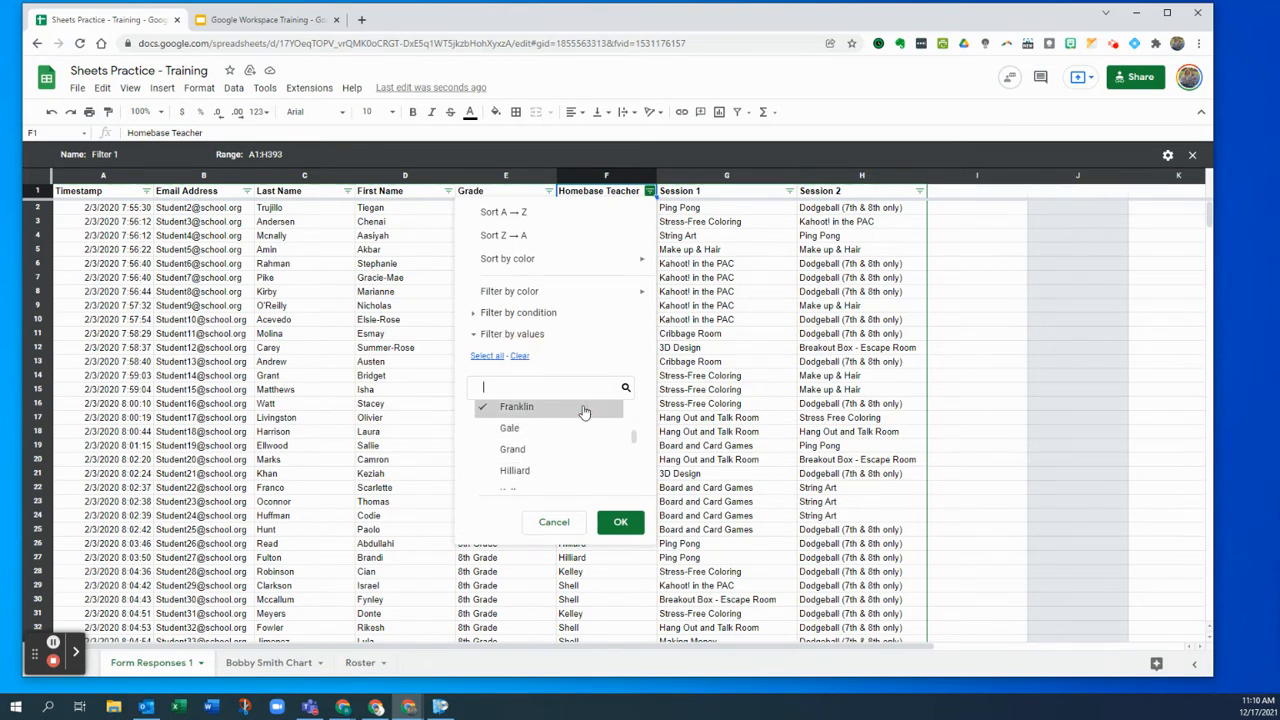
click(620, 521)
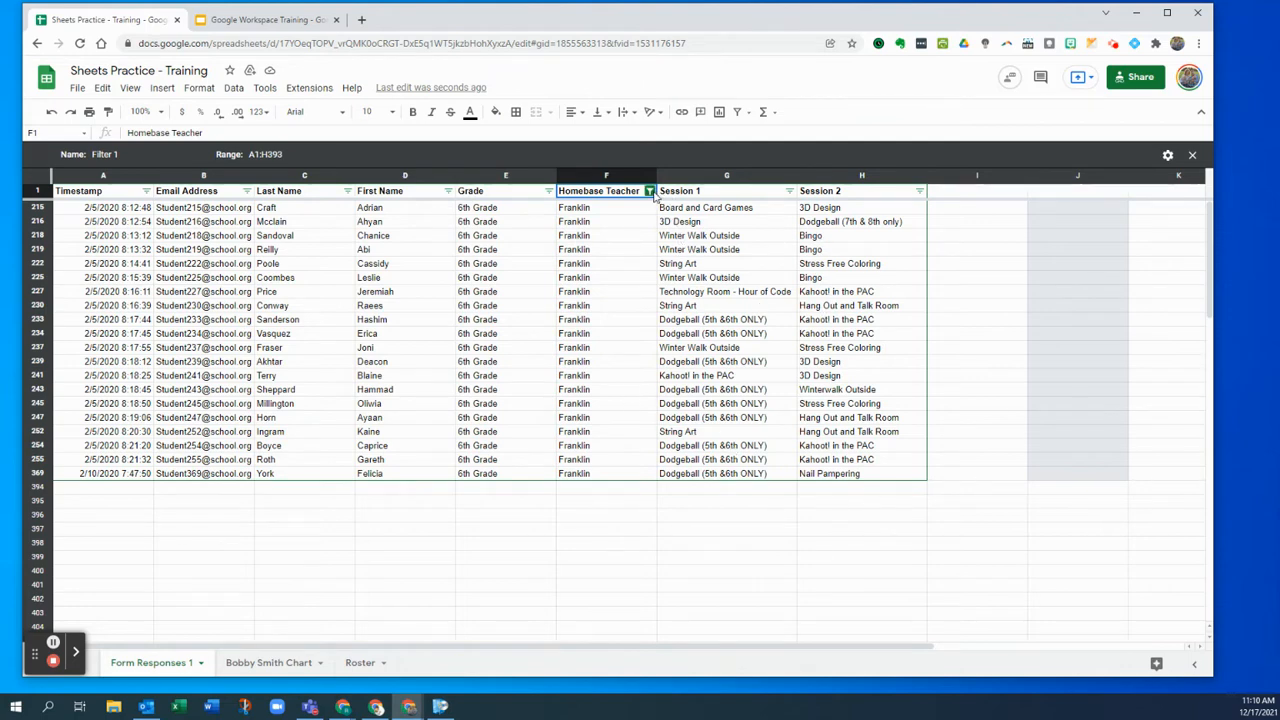
- Name the filter view Franklin, close it, and reopen it from the saved views to check
click(104, 155)
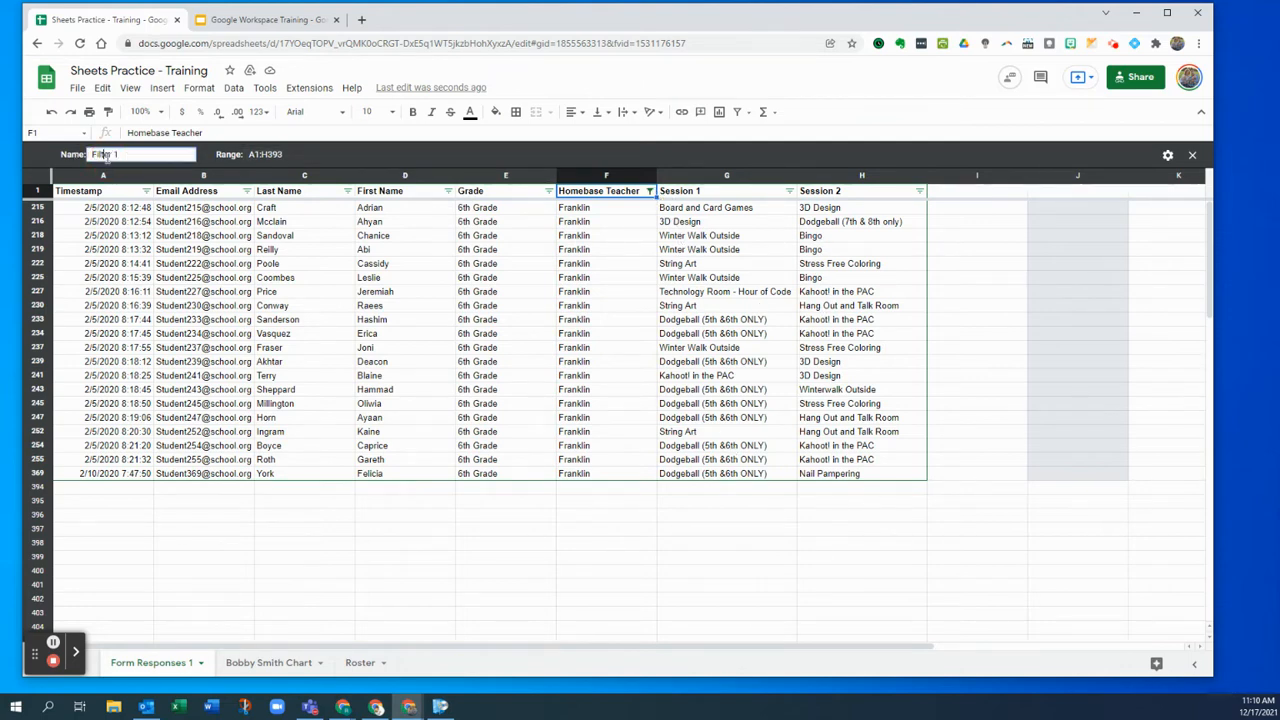
text(Franklin)
key(Return)
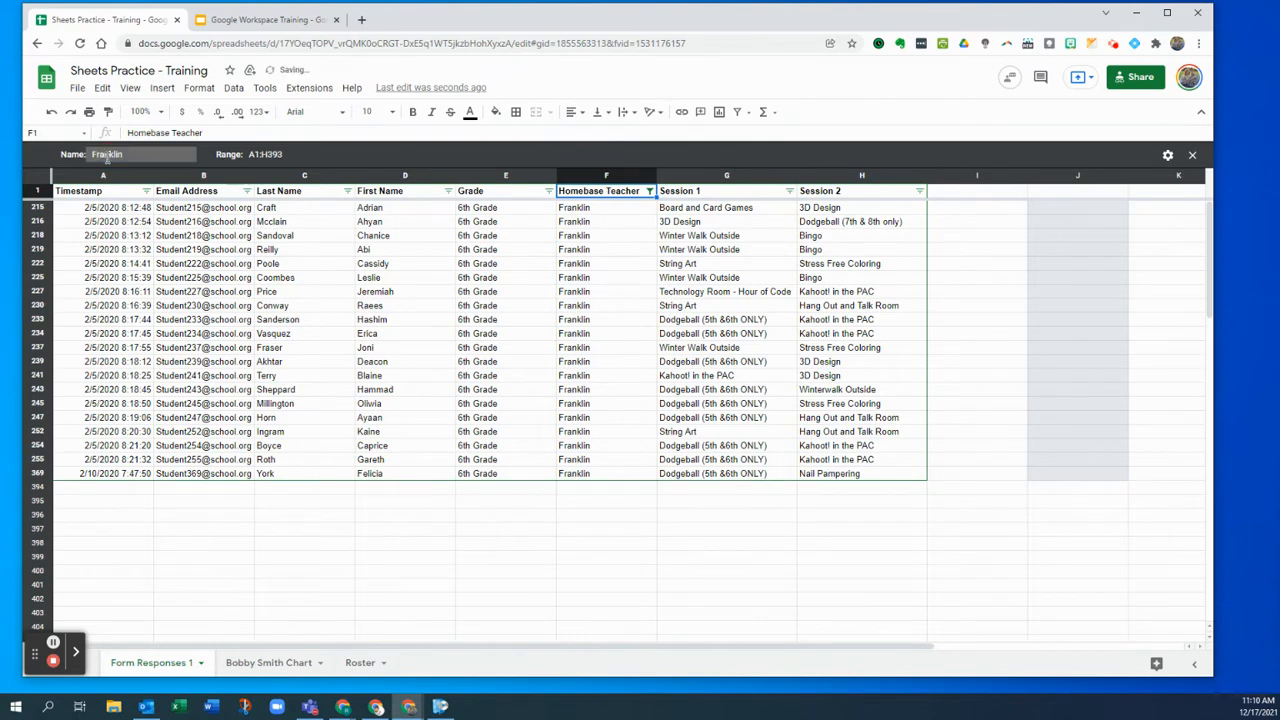
click(1192, 155)
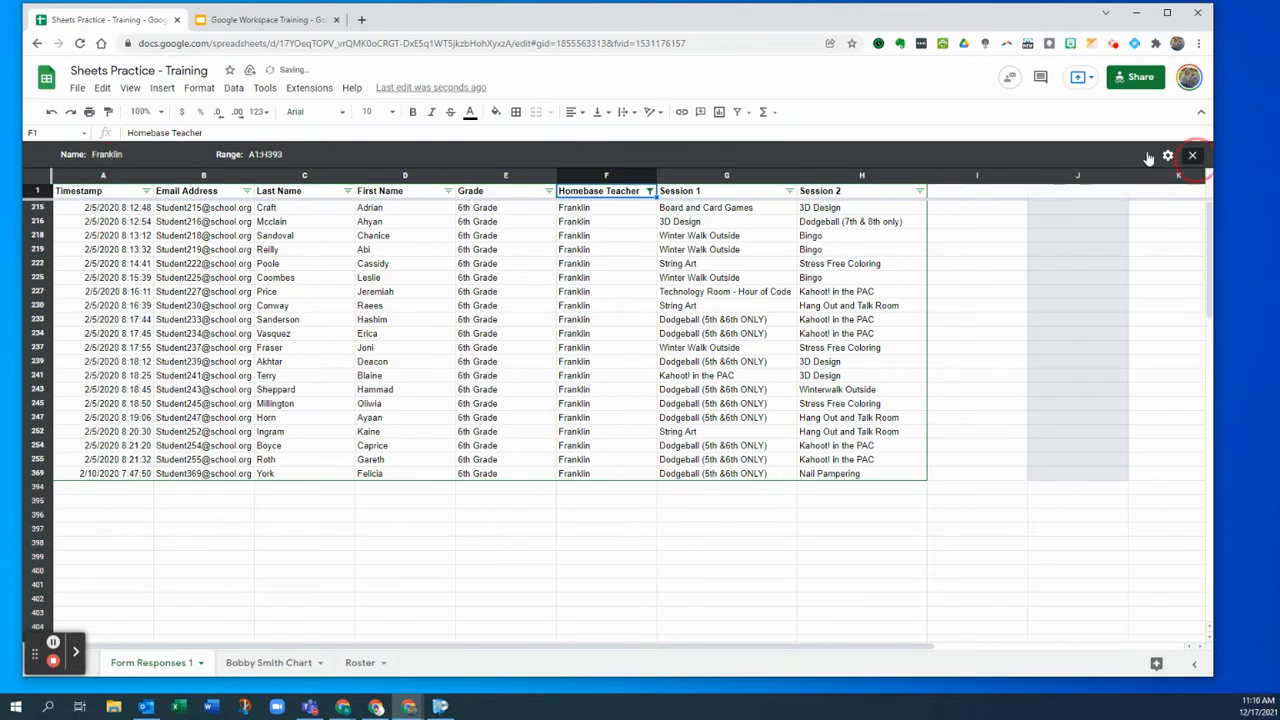
click(754, 114)
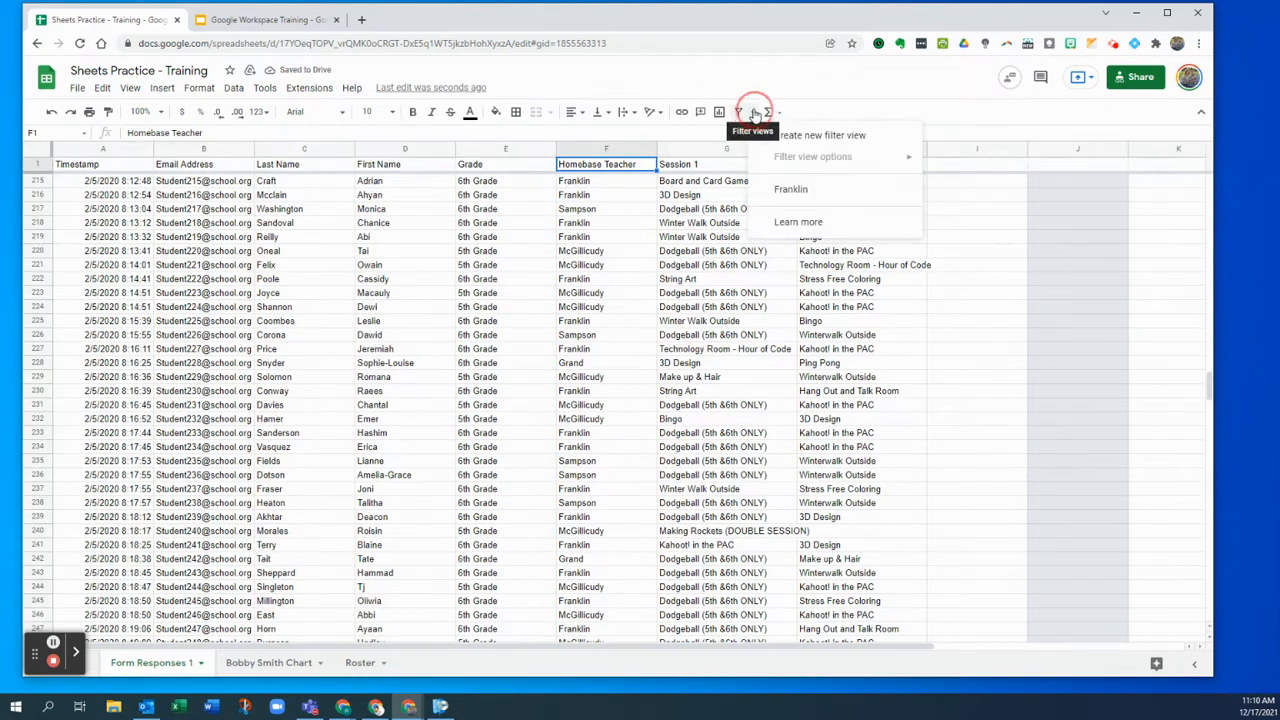
click(788, 191)
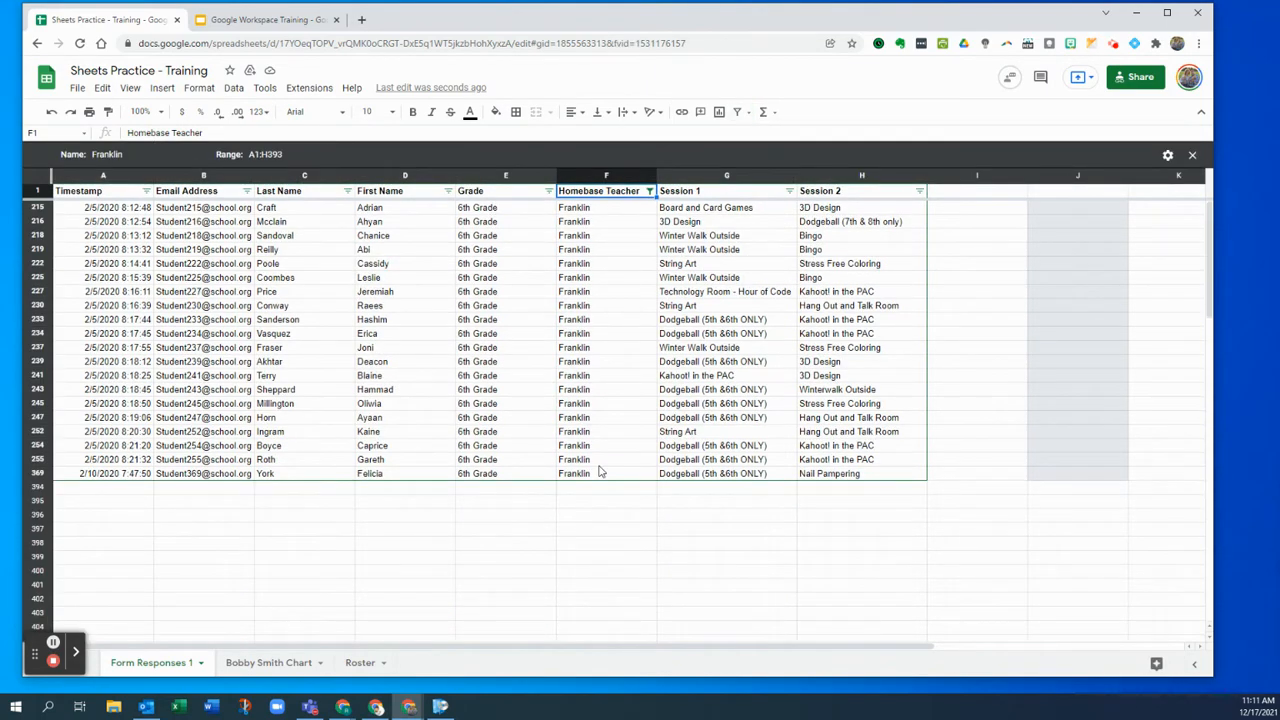
click(1195, 157)
click(752, 111)
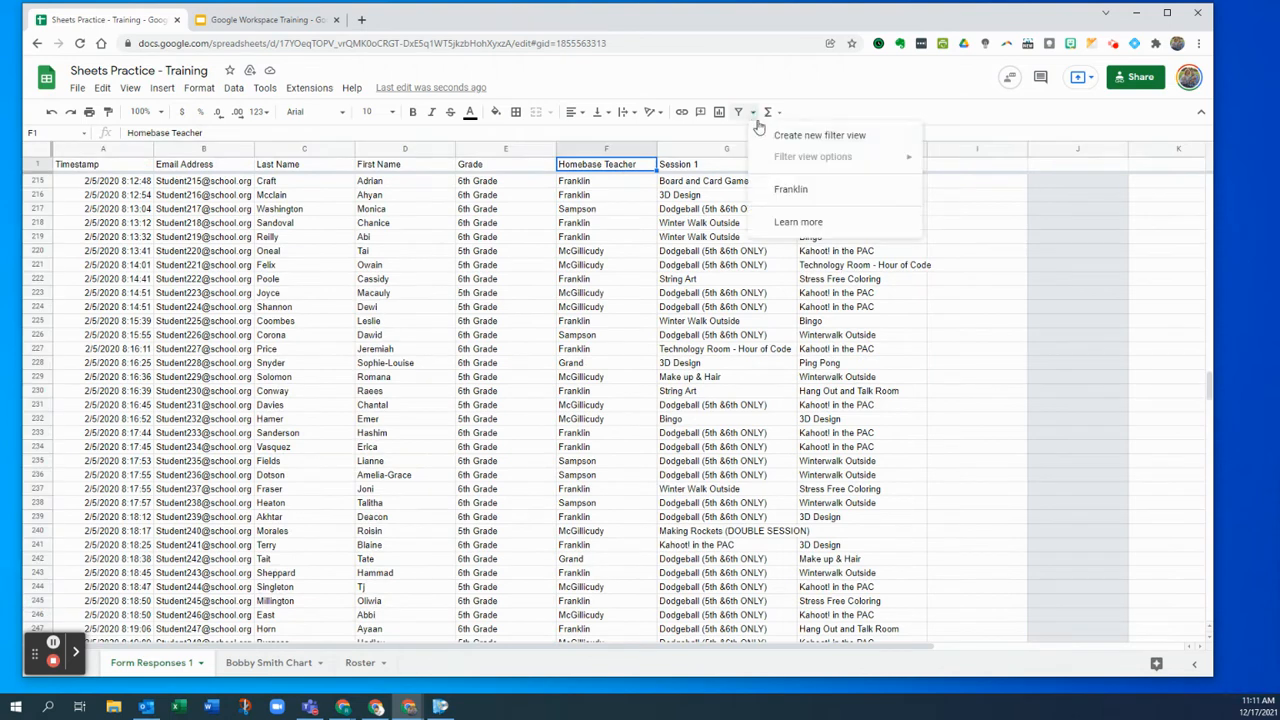
- Create another filter view showing only rows whose Homebase Teacher is Lester
click(770, 137)
click(650, 190)
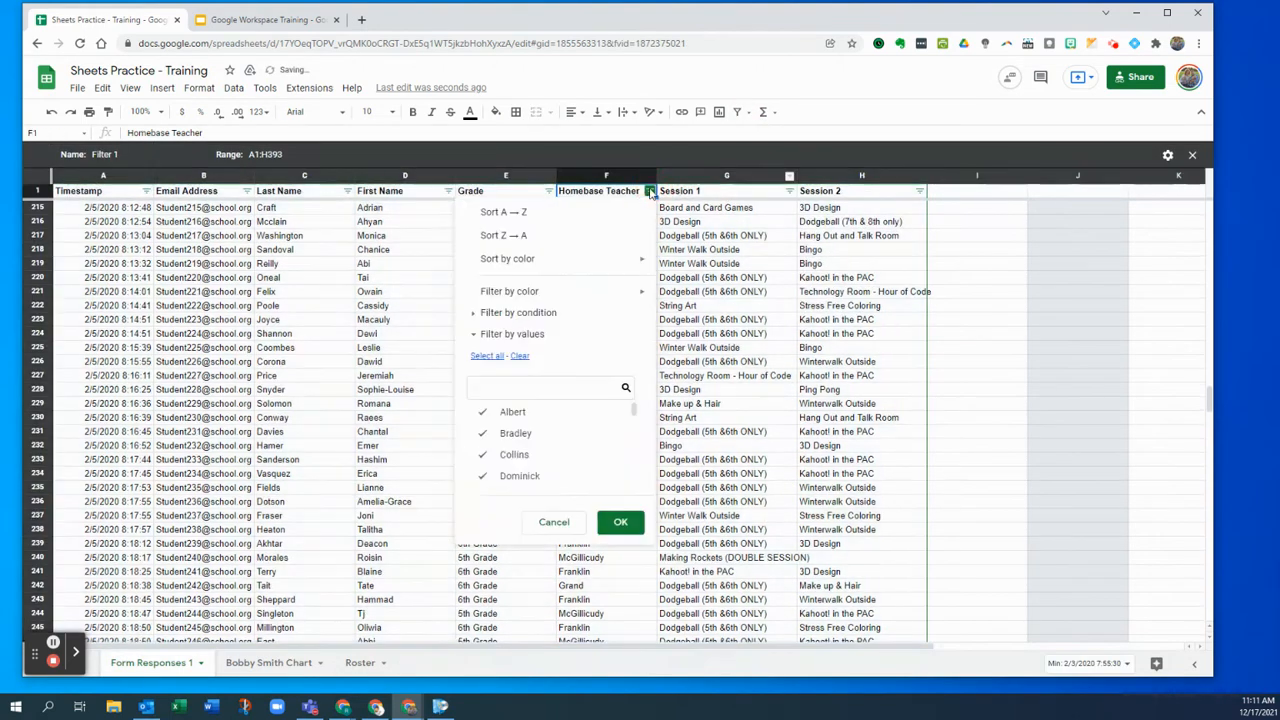
click(519, 355)
scroll(565, 452, down, 3)
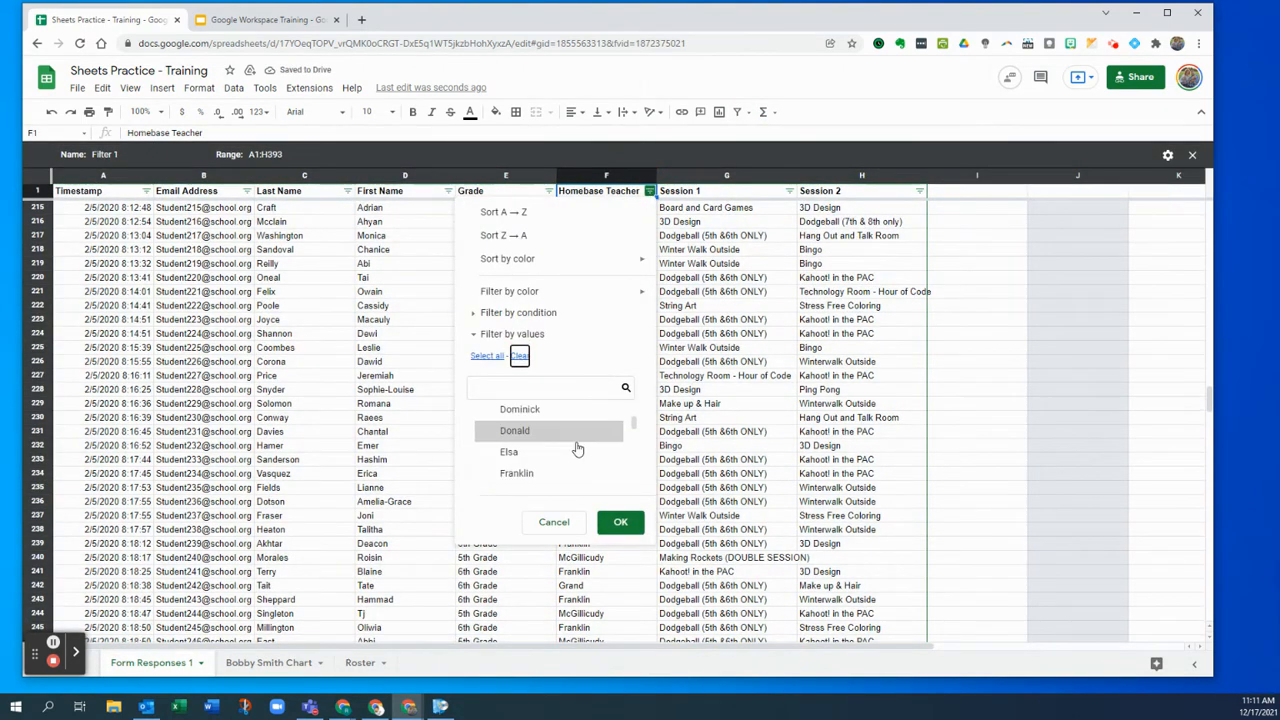
scroll(580, 457, down, 2)
click(592, 447)
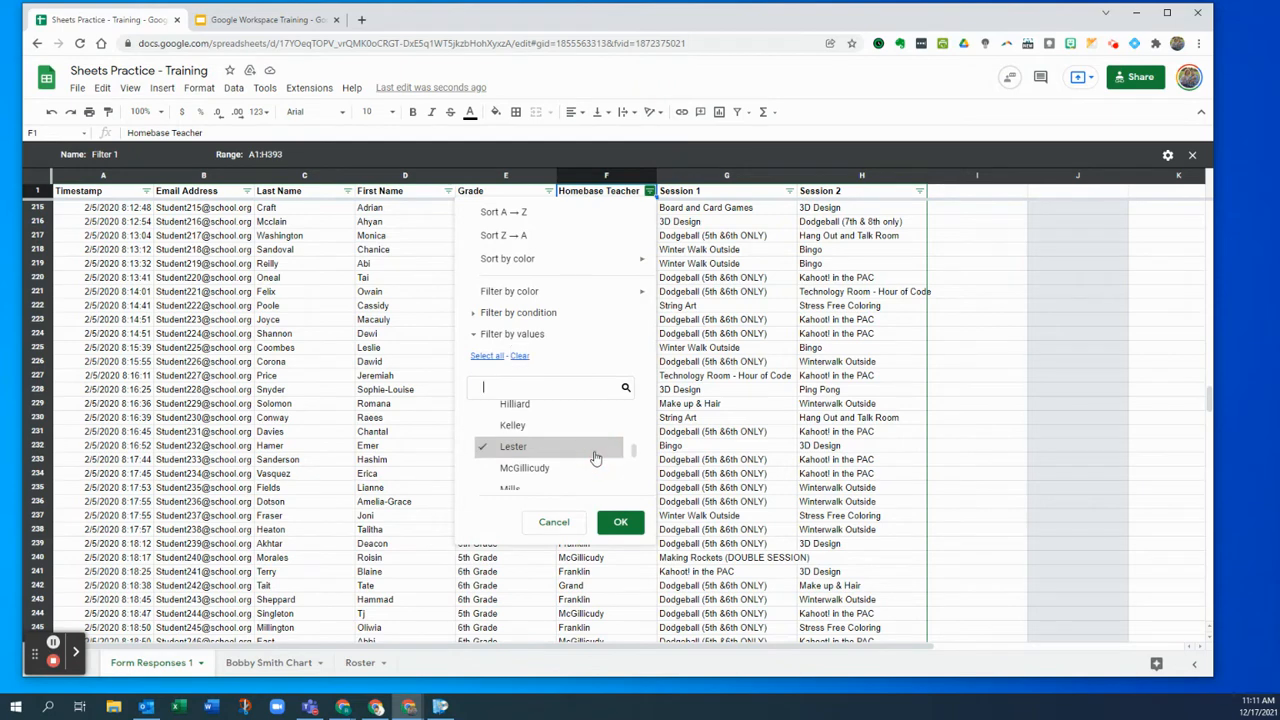
click(631, 521)
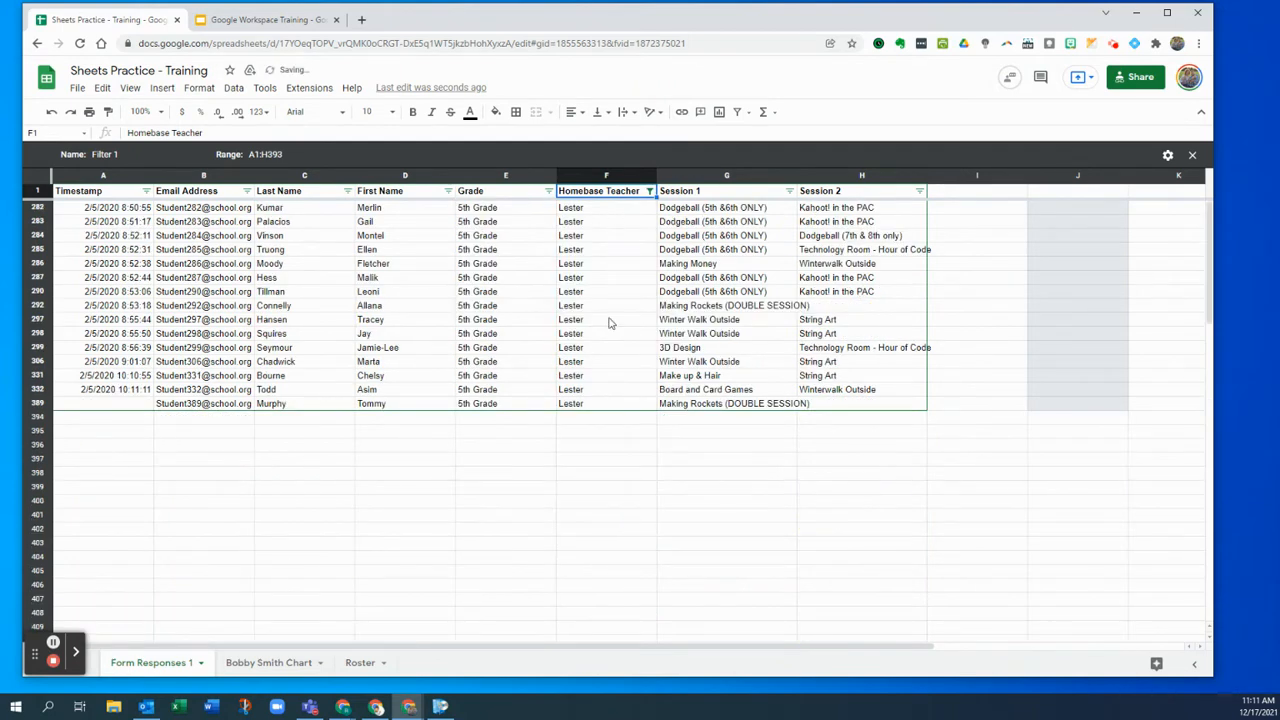
- Name the filter view Lester and close it
click(147, 155)
text(L)
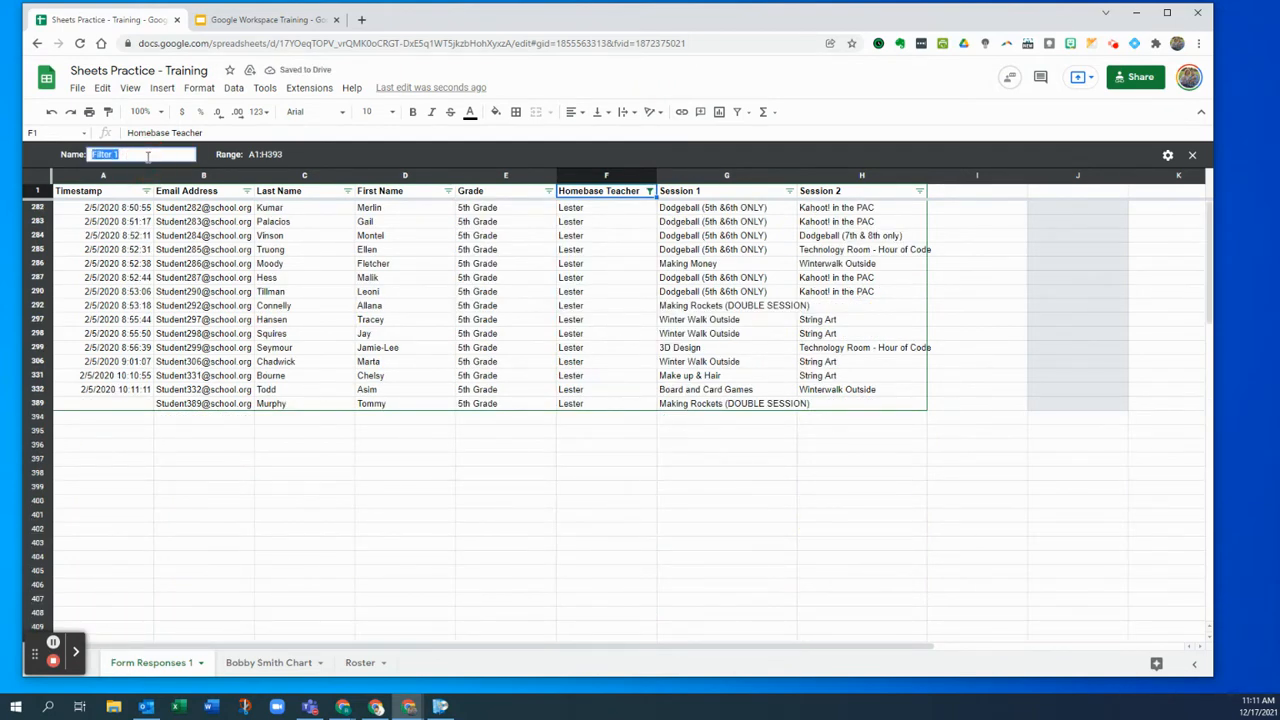
text(ester)
key(Return)
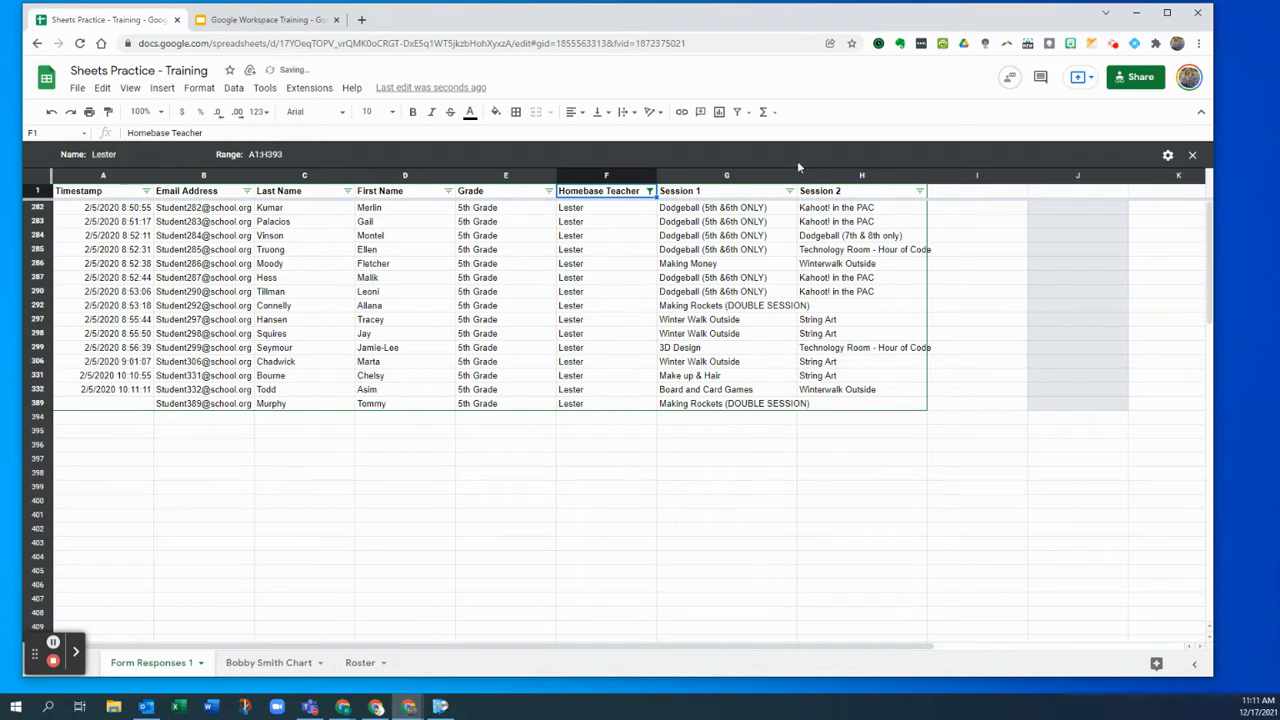
click(752, 112)
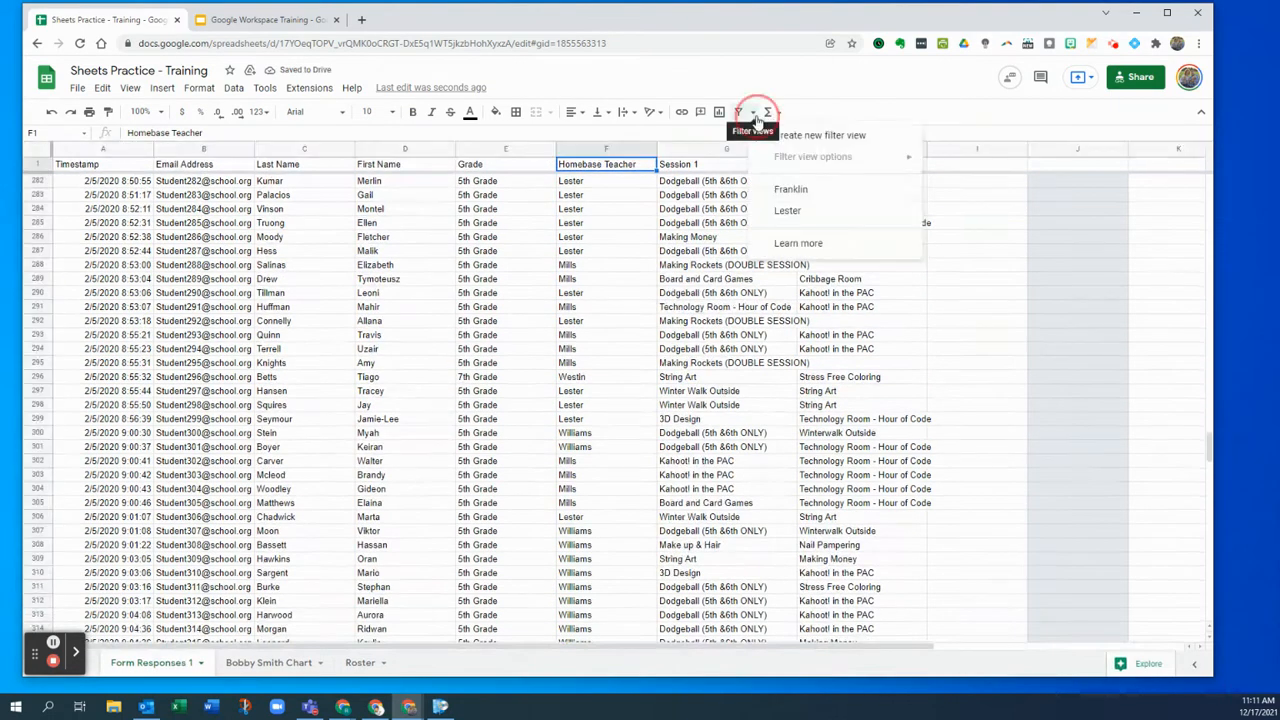
click(787, 216)
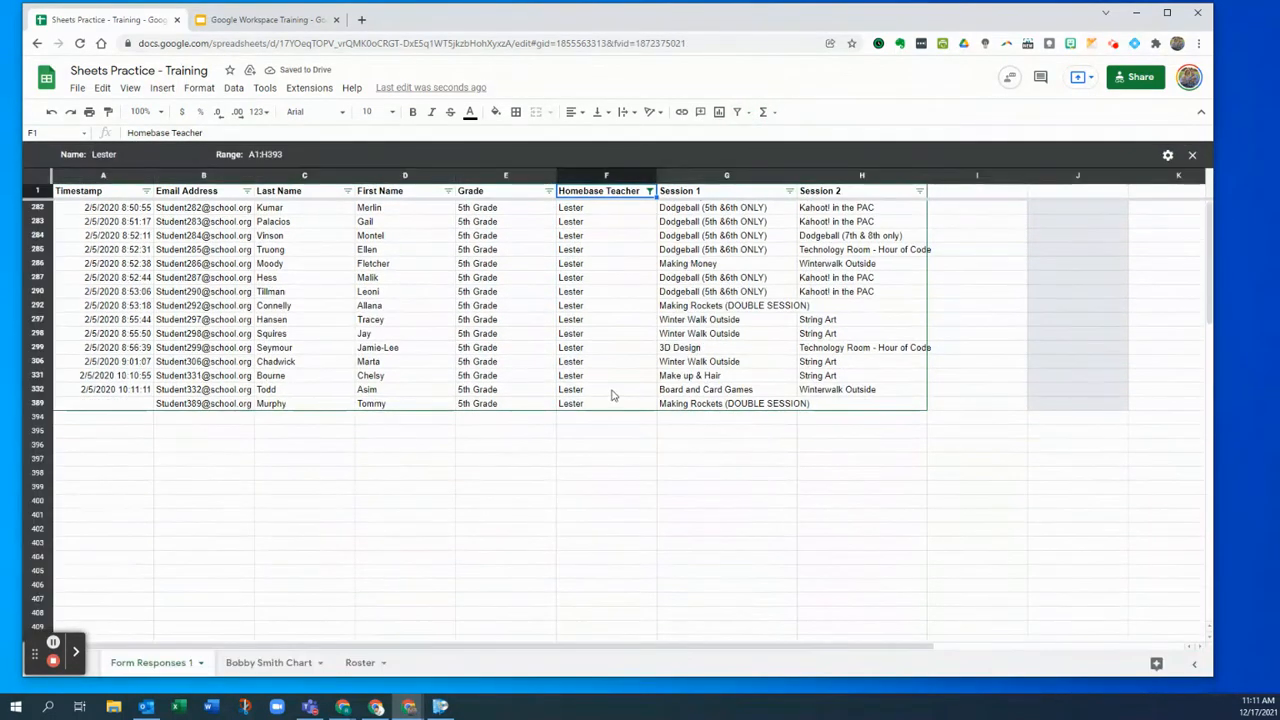
click(1192, 154)
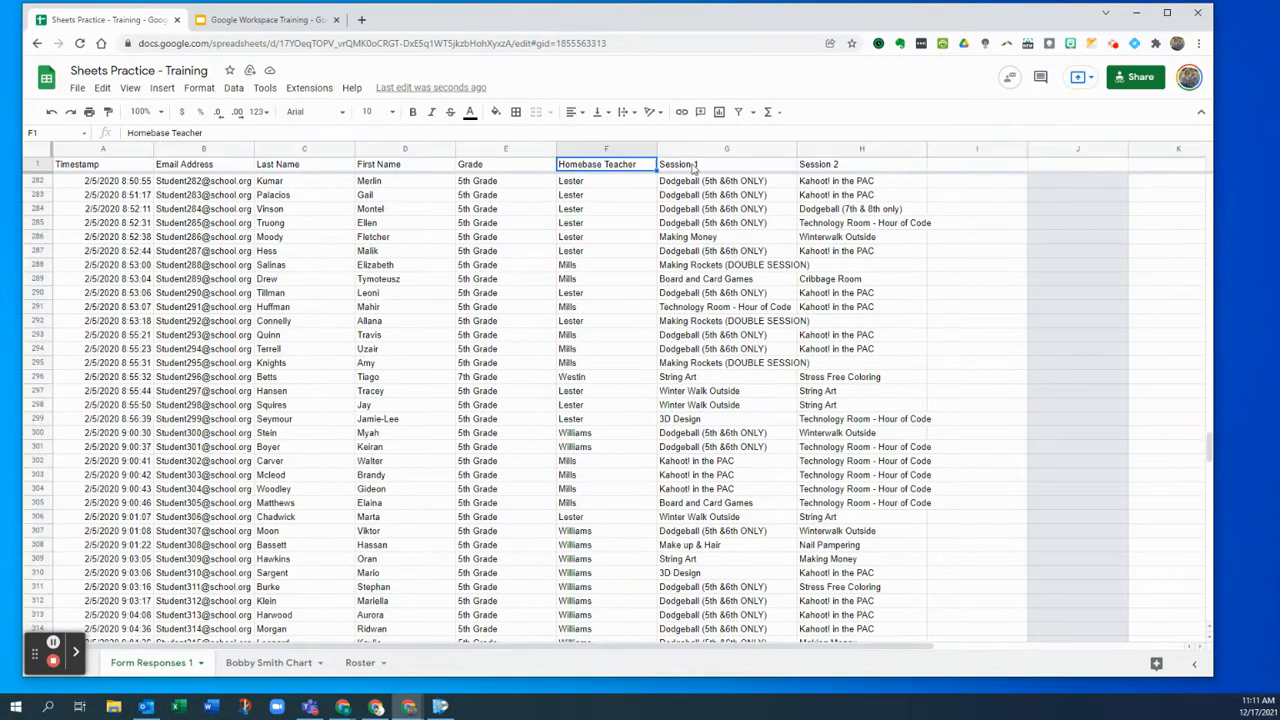
- Create a new filter view showing only rows whose Session 1 is 3D Design
click(752, 113)
click(759, 135)
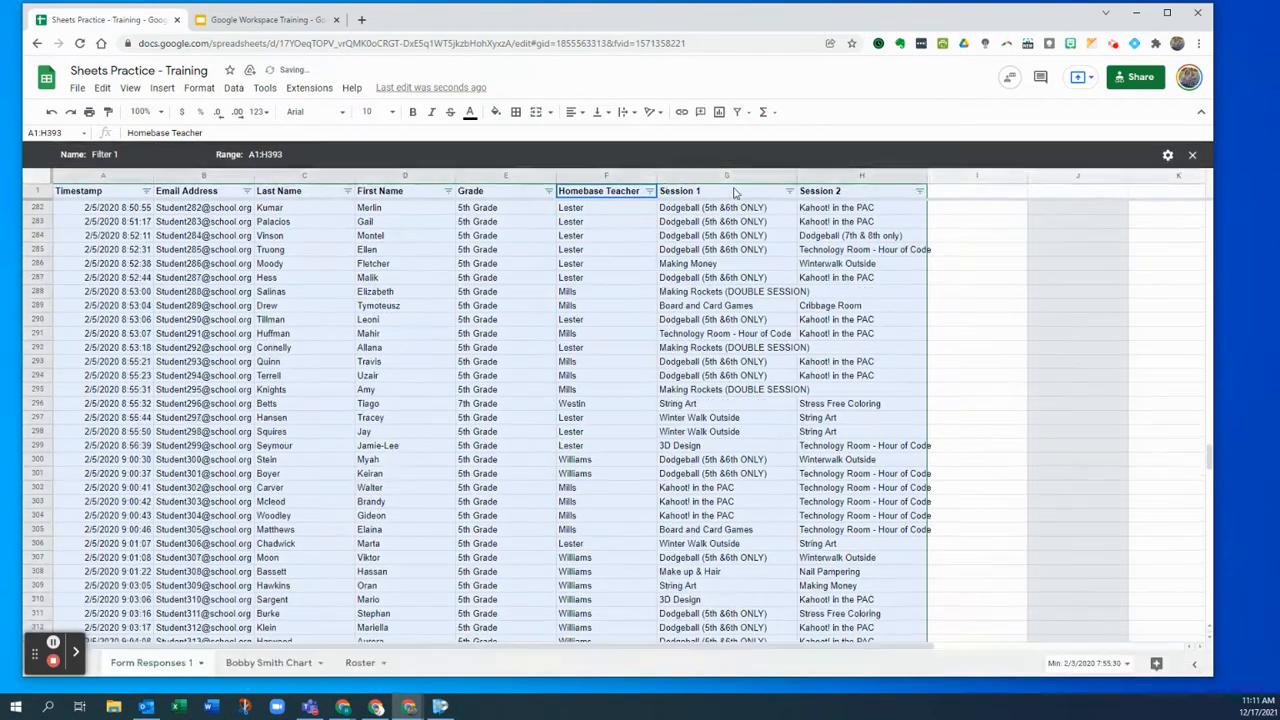
click(790, 191)
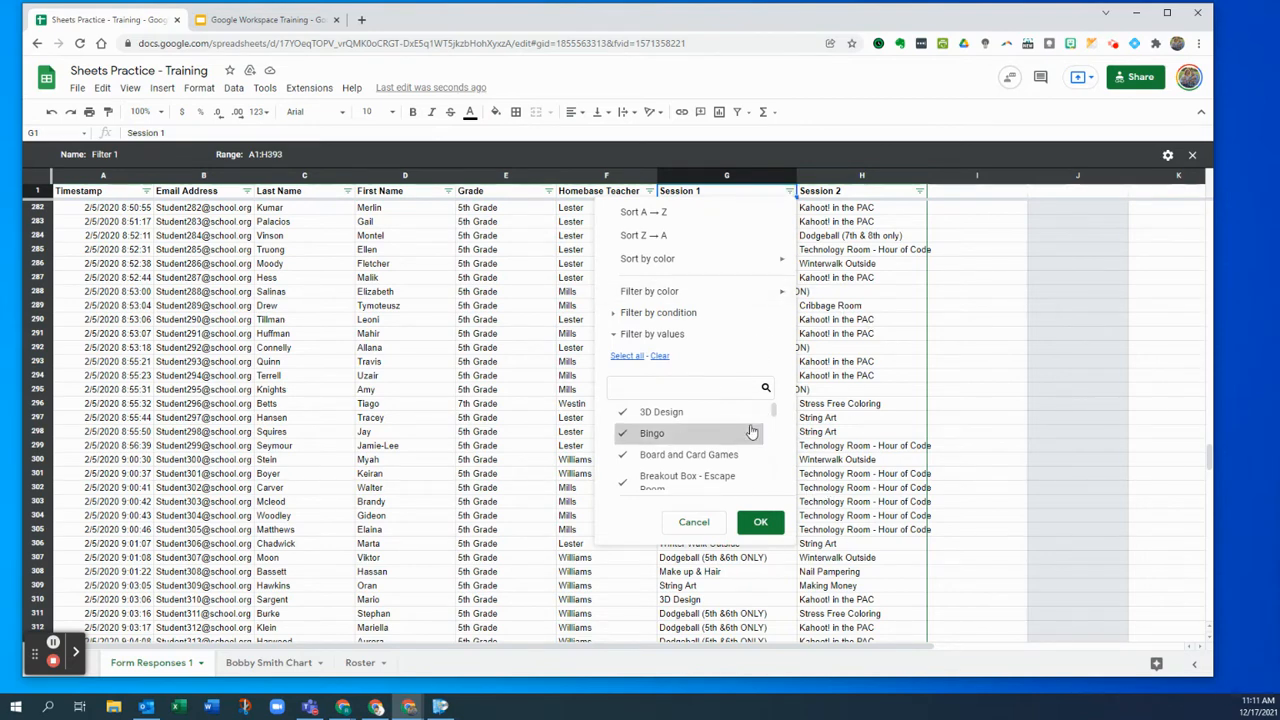
click(660, 357)
click(660, 411)
click(762, 522)
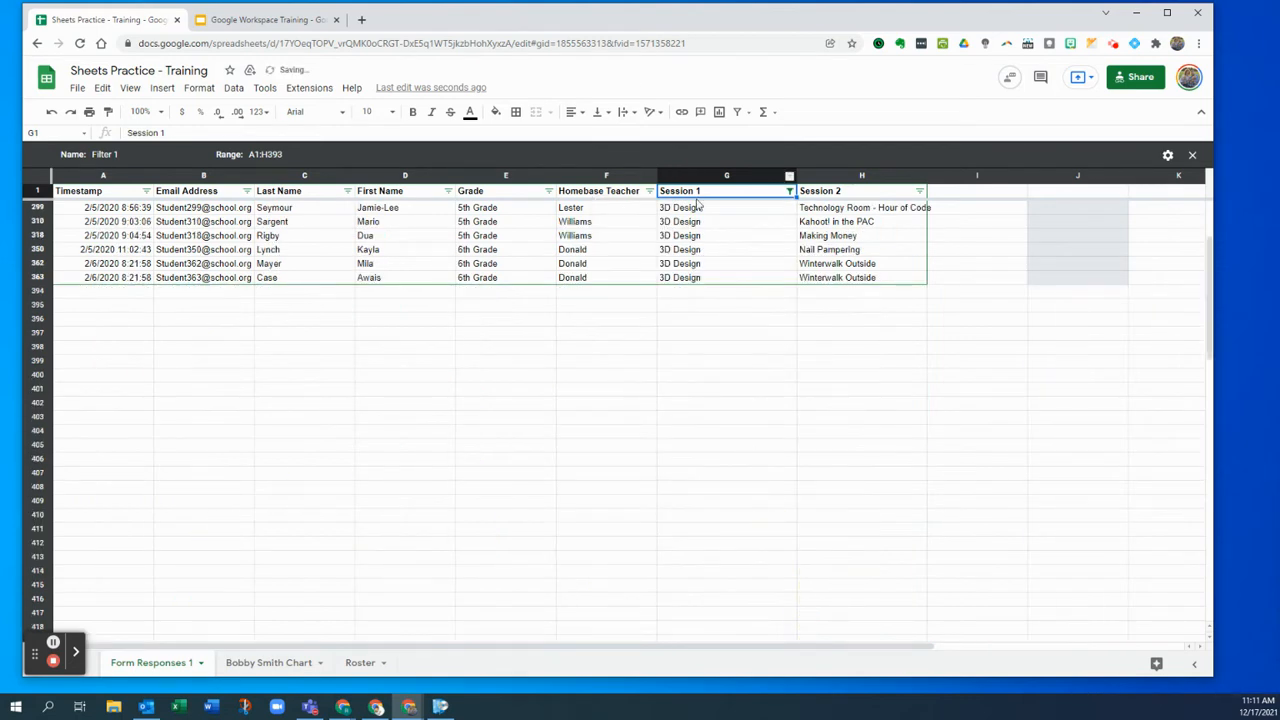
- Name the filter view 3-D Design, close it, and reopen it from the saved views
click(151, 155)
text(3-D Design)
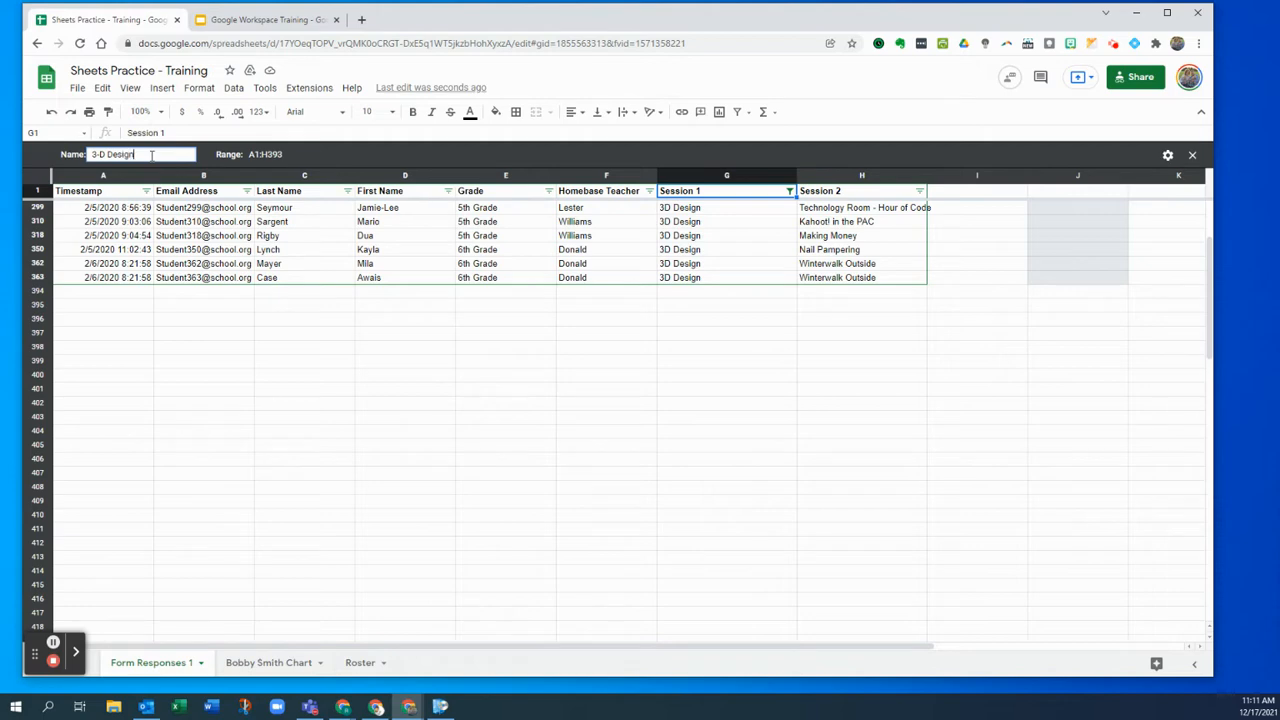
key(Return)
click(1193, 156)
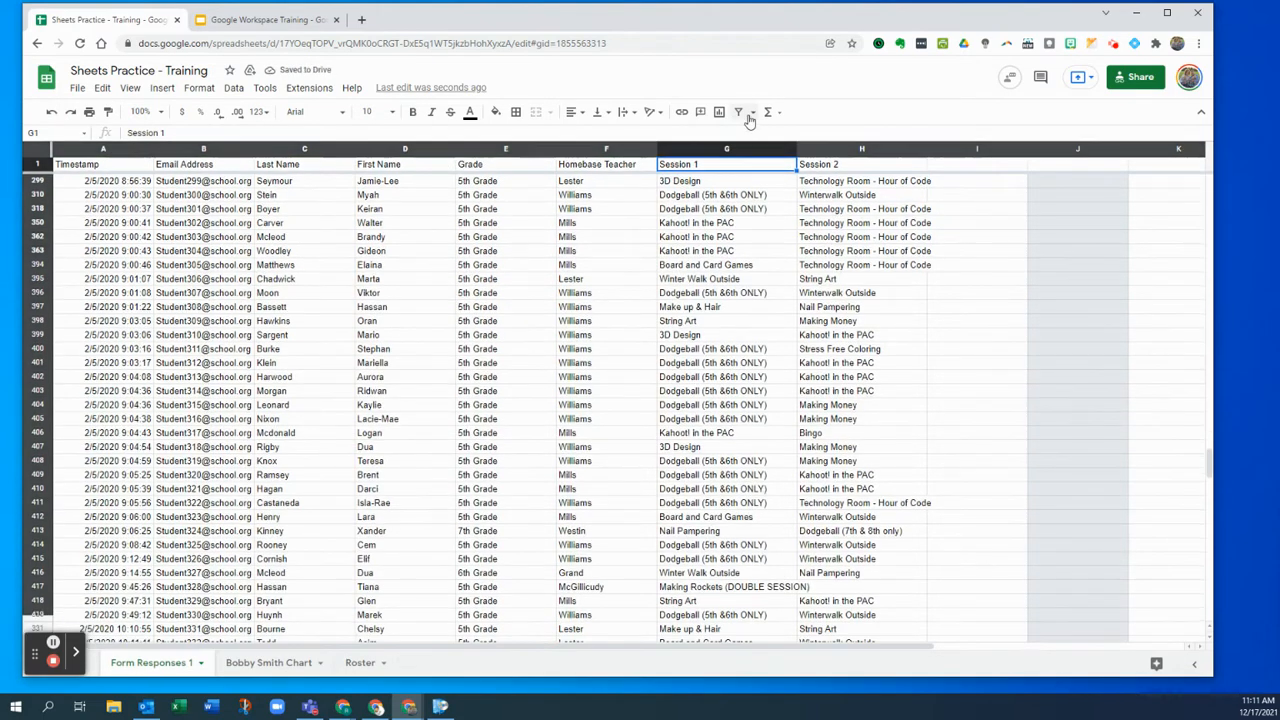
click(751, 111)
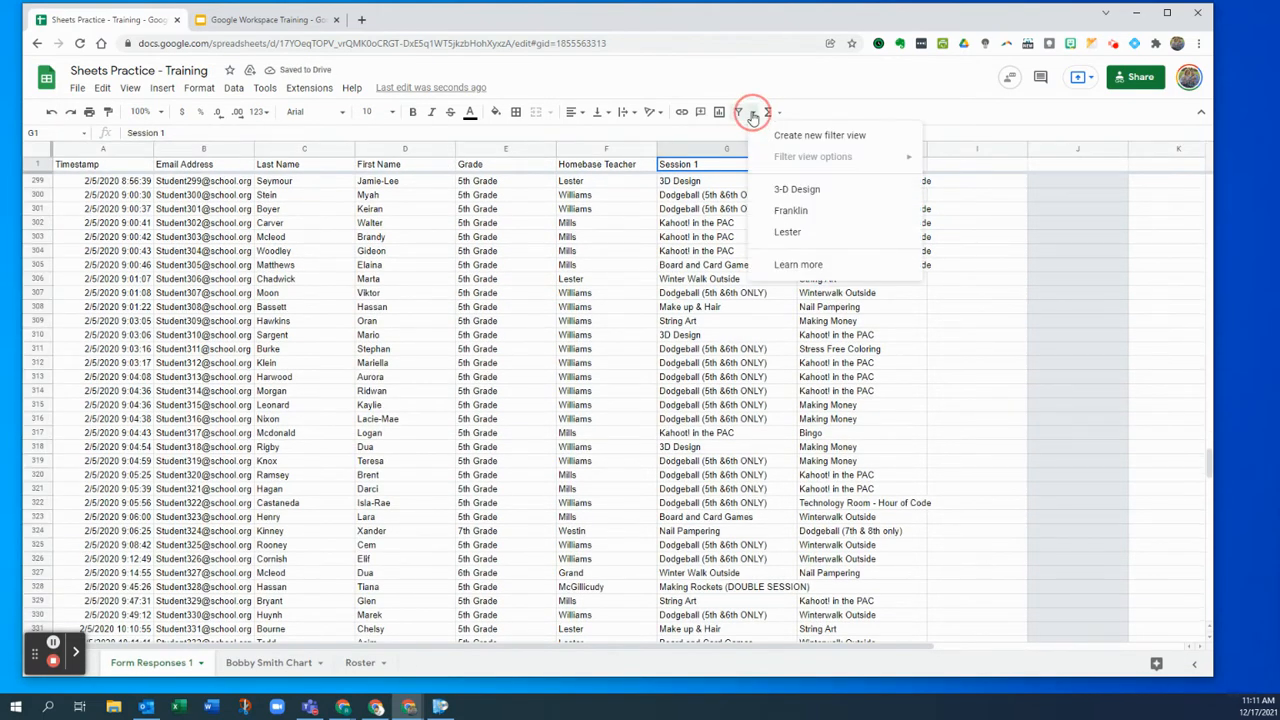
click(796, 189)
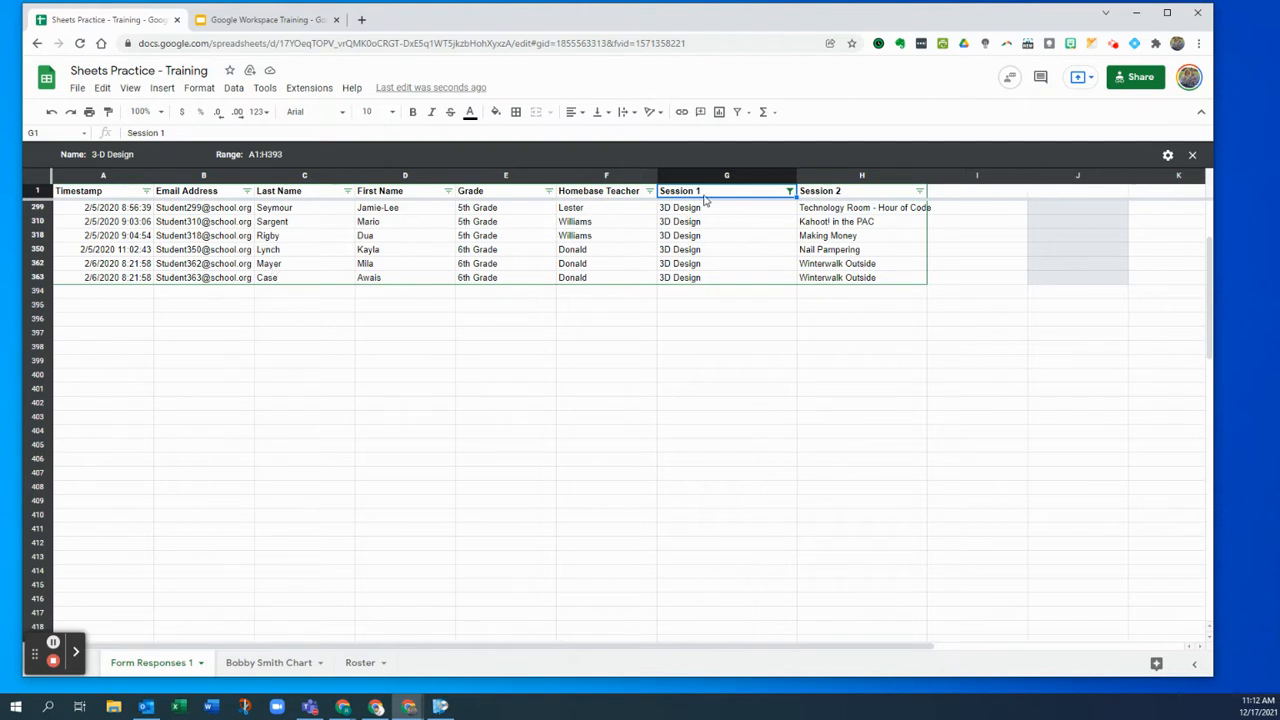
- Close the 3-D Design filter view and sort the whole sheet A to Z by Homebase Teacher
click(1193, 156)
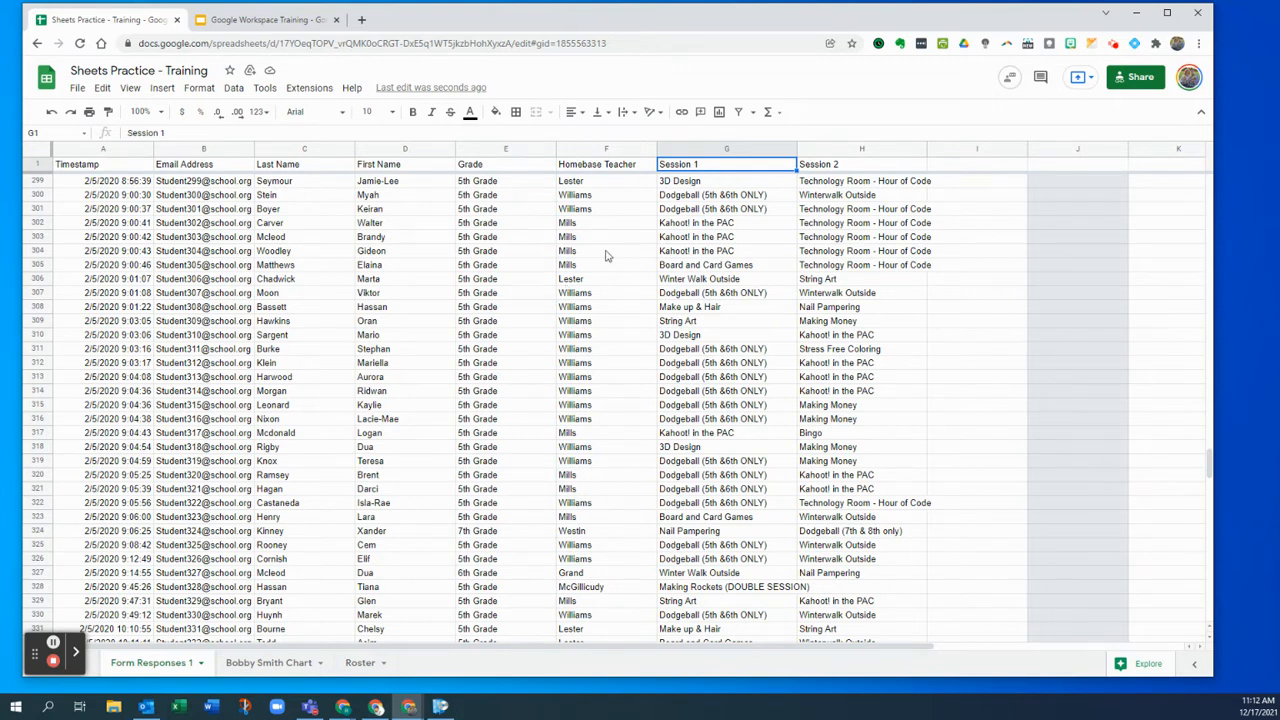
click(650, 151)
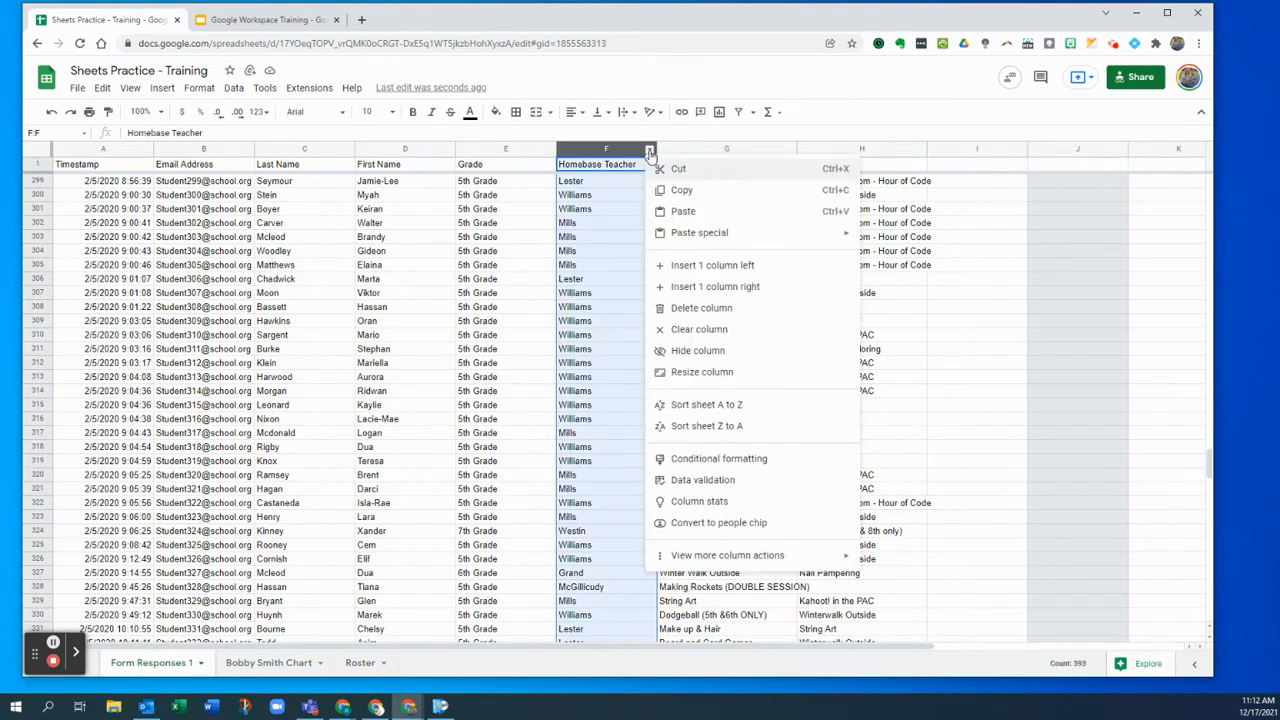
click(720, 408)
scroll(644, 204, up, 5)
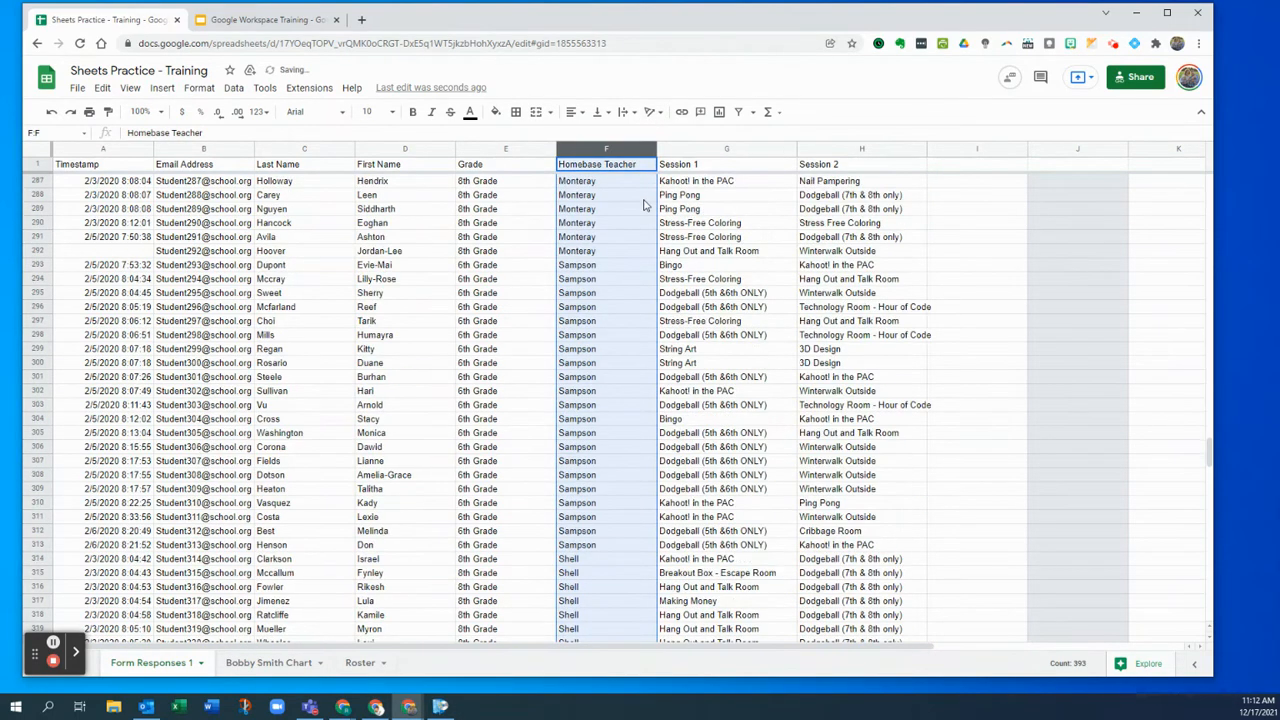
scroll(644, 204, up, 3)
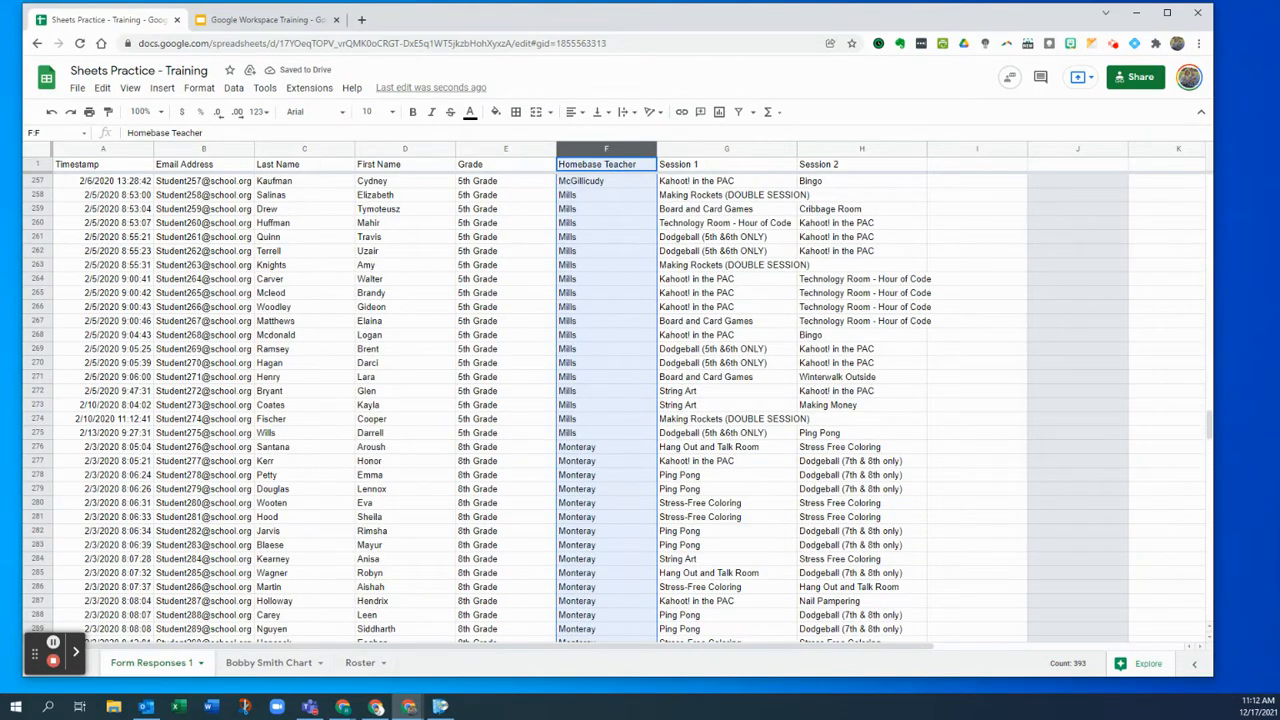
drag(1210, 440, 1141, 163)
- Select Albert's rows F2:F20 in the Homebase Teacher column
click(594, 255)
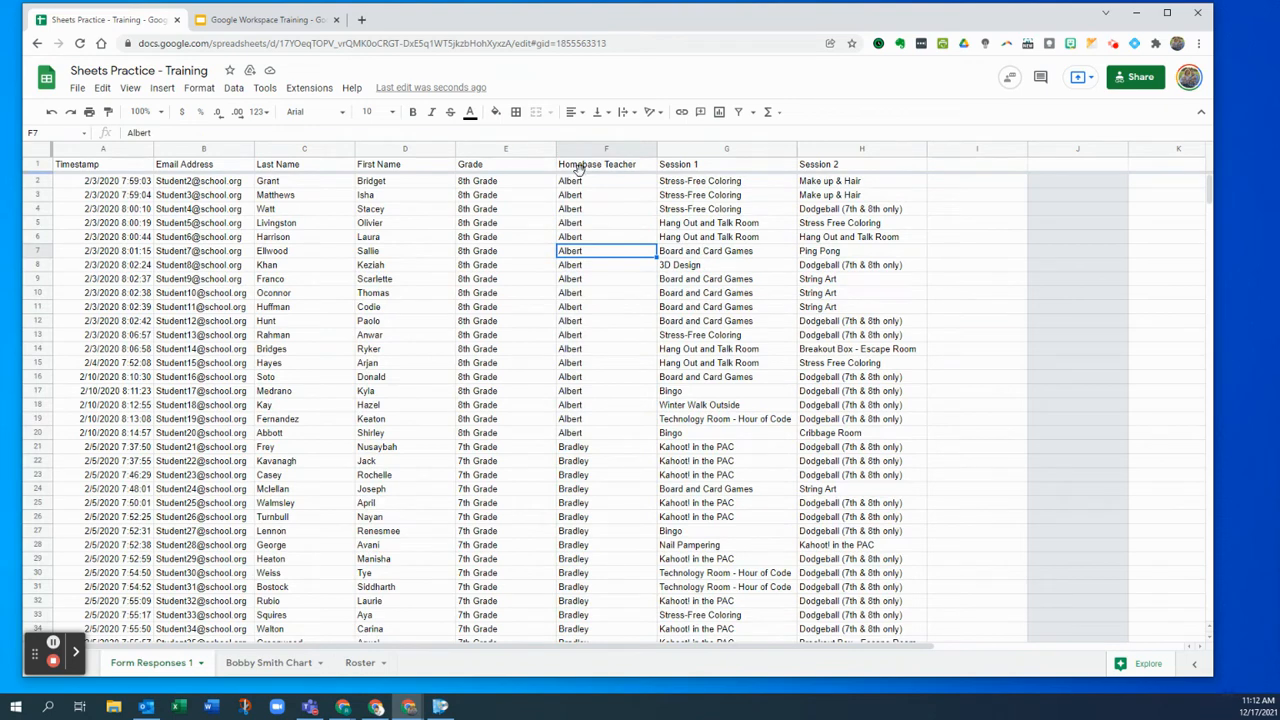
drag(580, 180, 588, 197)
drag(592, 288, 597, 436)
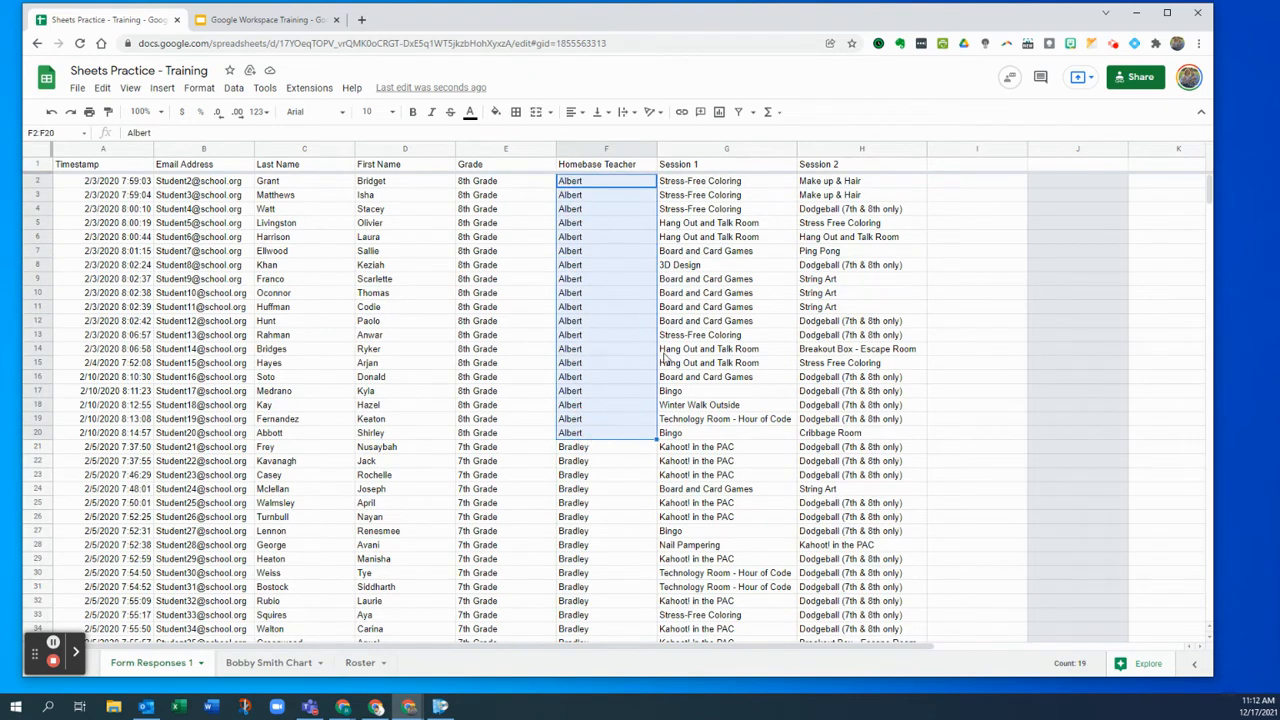
scroll(860, 372, down, 1)
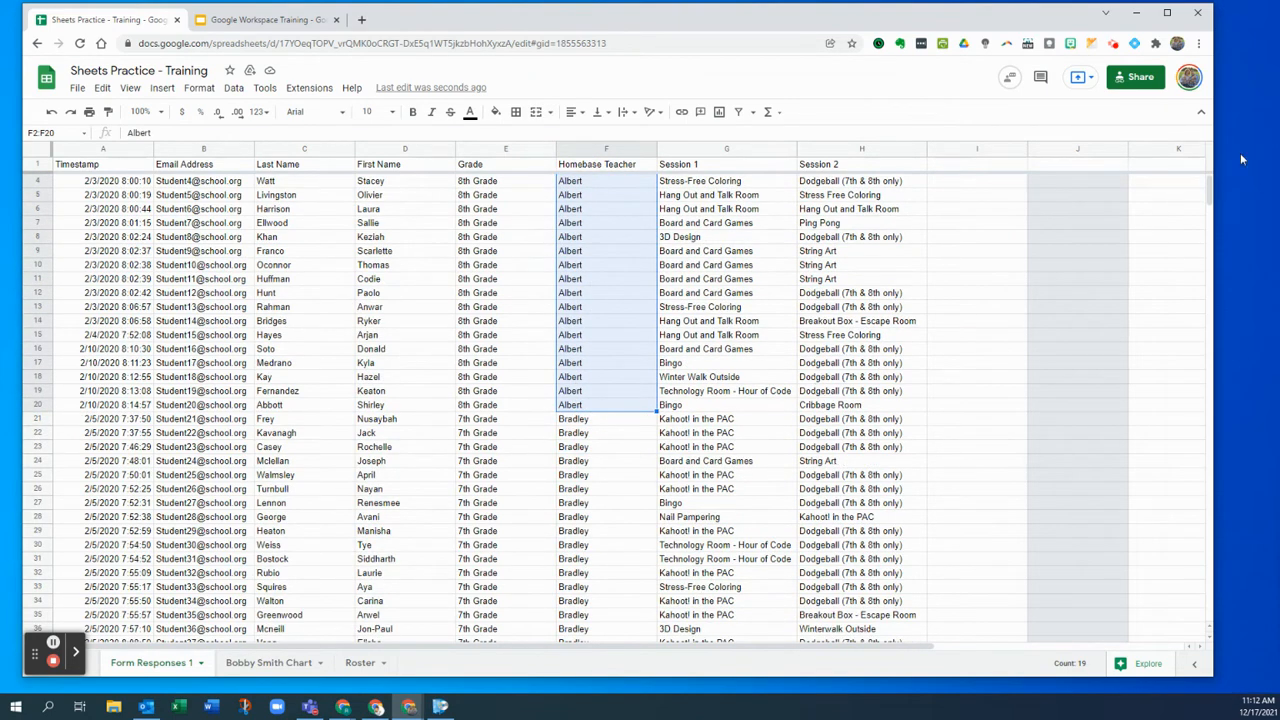
scroll(1155, 240, down, 3)
drag(1206, 193, 1155, 524)
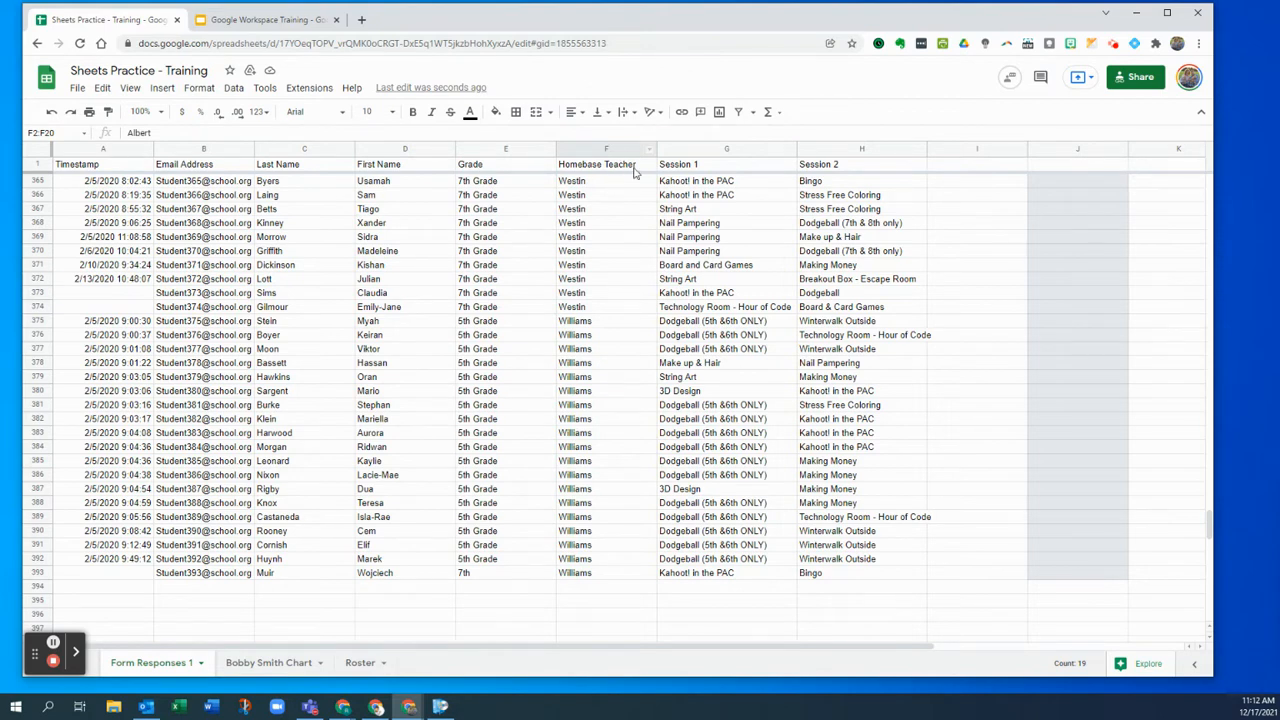
right_click(790, 149)
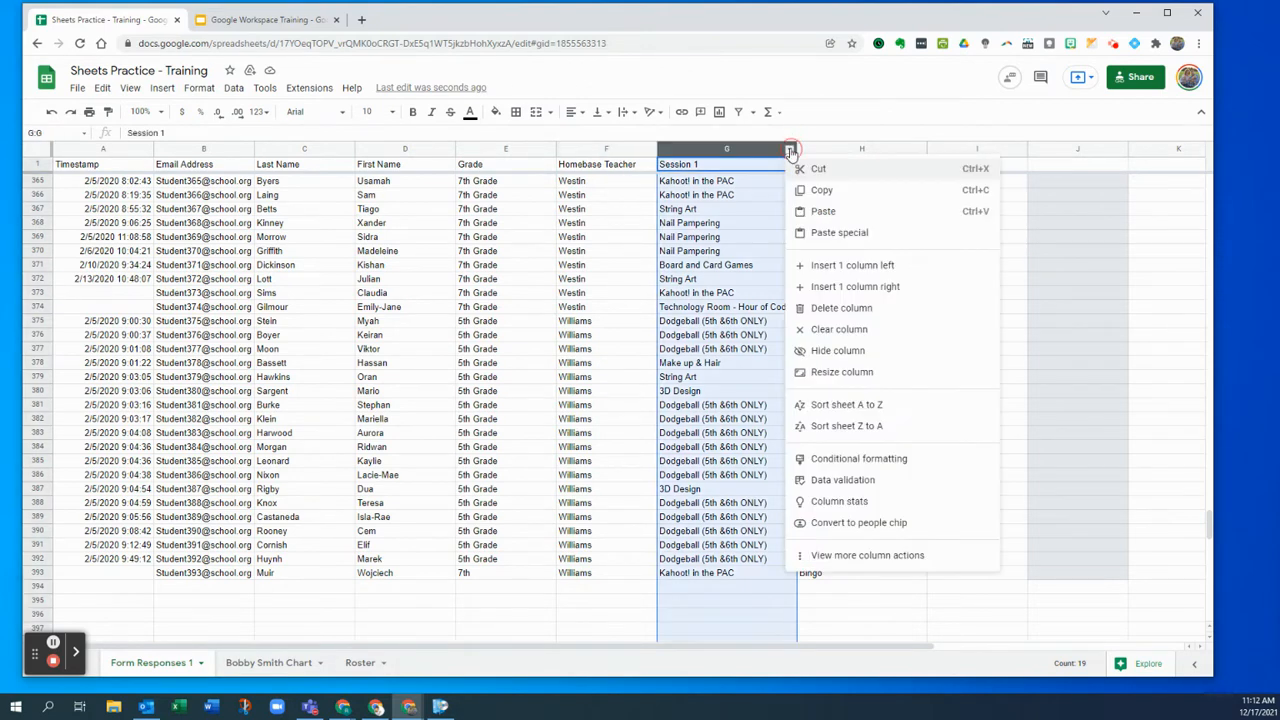
- Sort the whole sheet A to Z by Session 1, grouping students by first-session activity
click(903, 416)
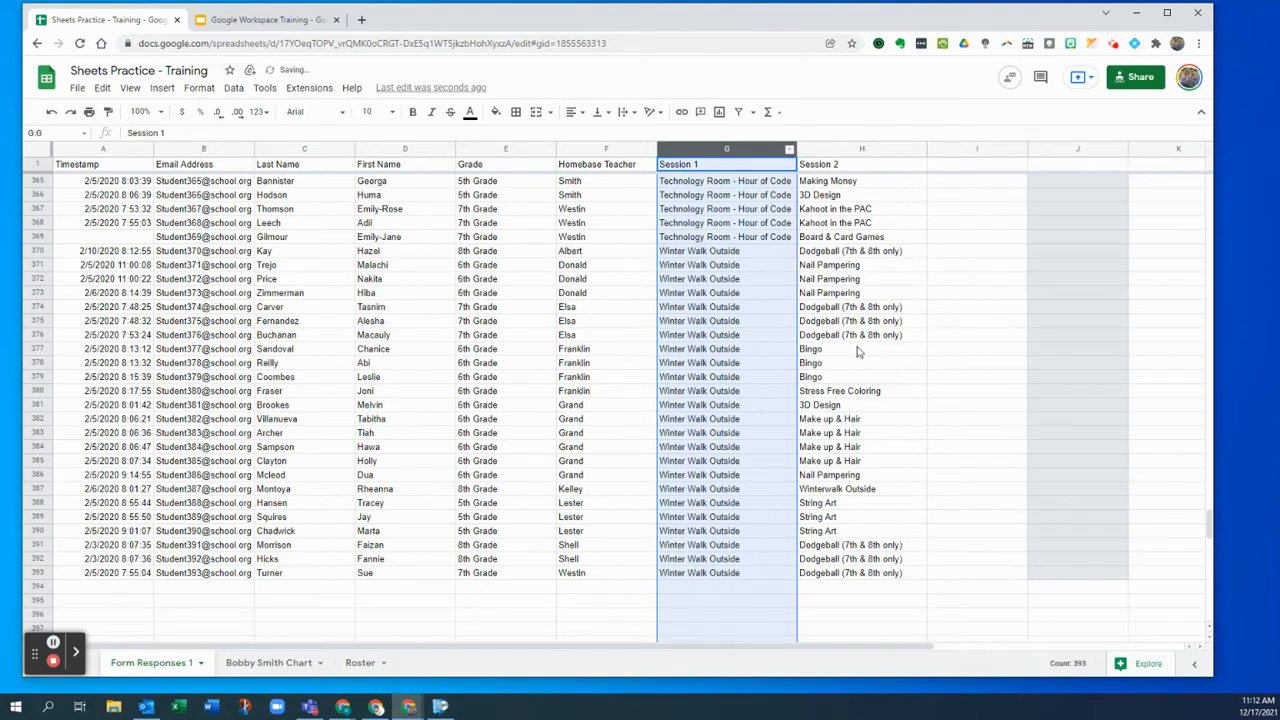
scroll(754, 345, up, 3)
click(750, 356)
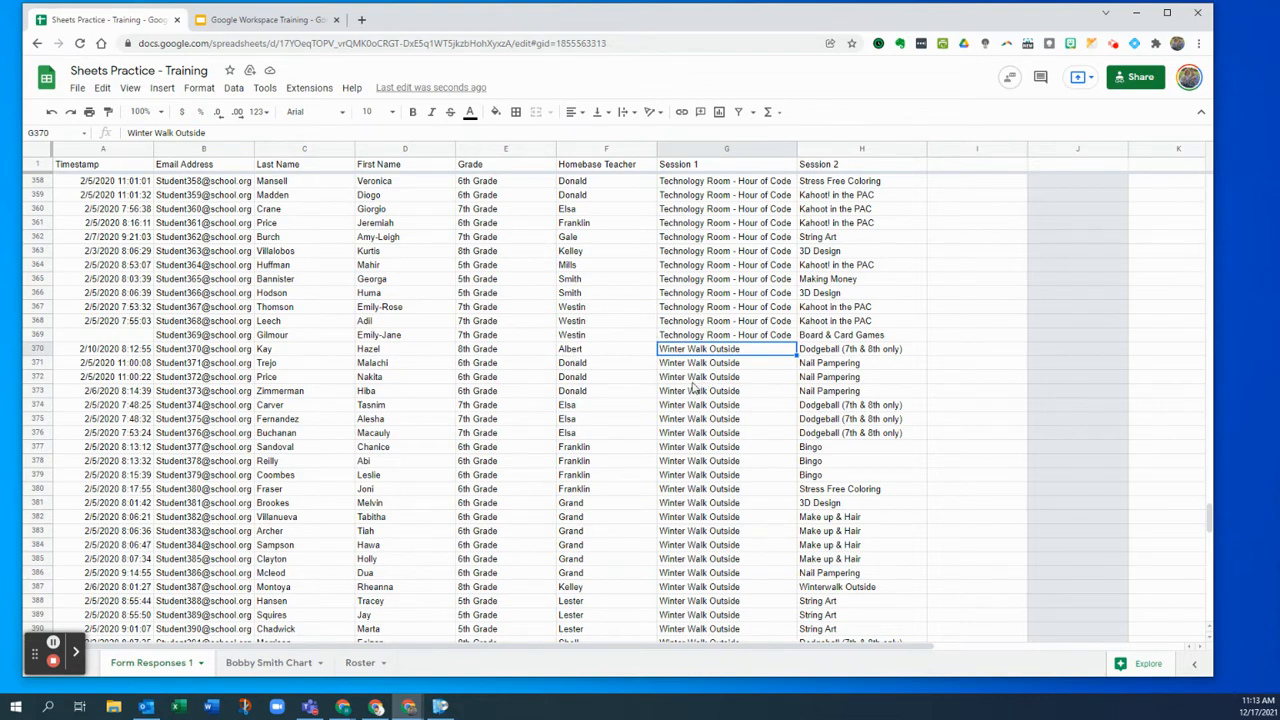
scroll(634, 386, up, 10)
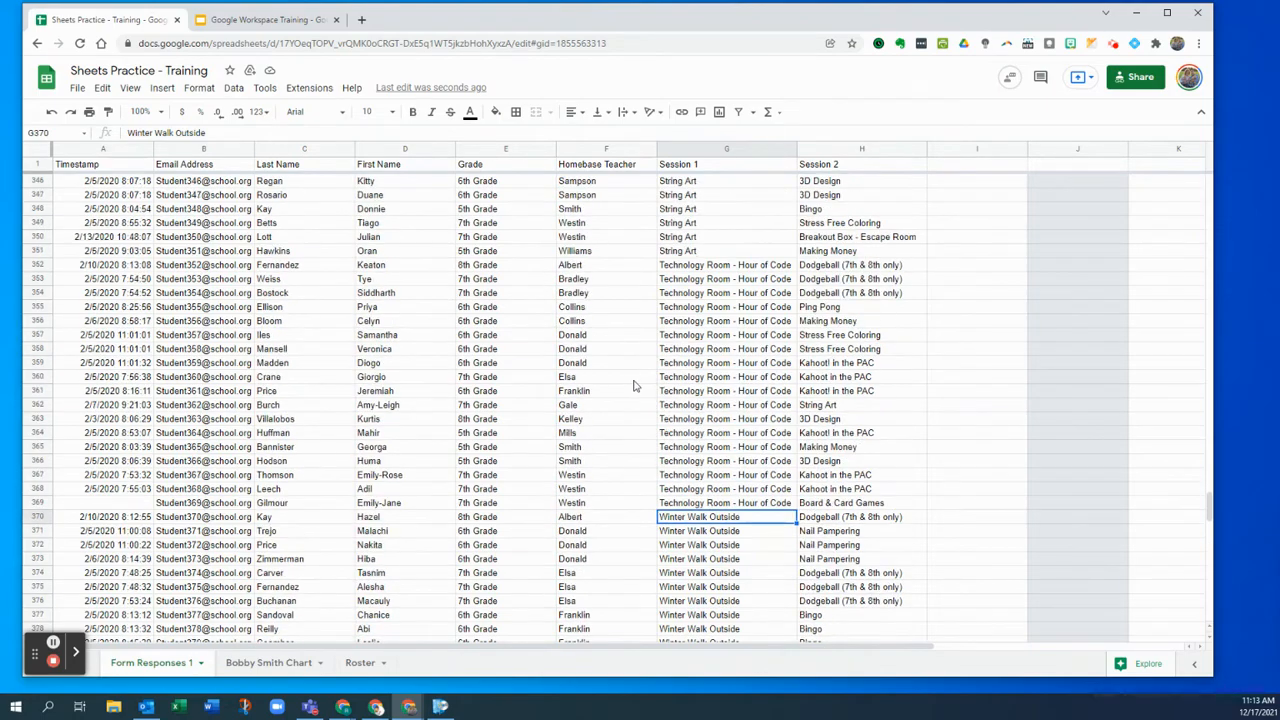
scroll(634, 384, up, 5)
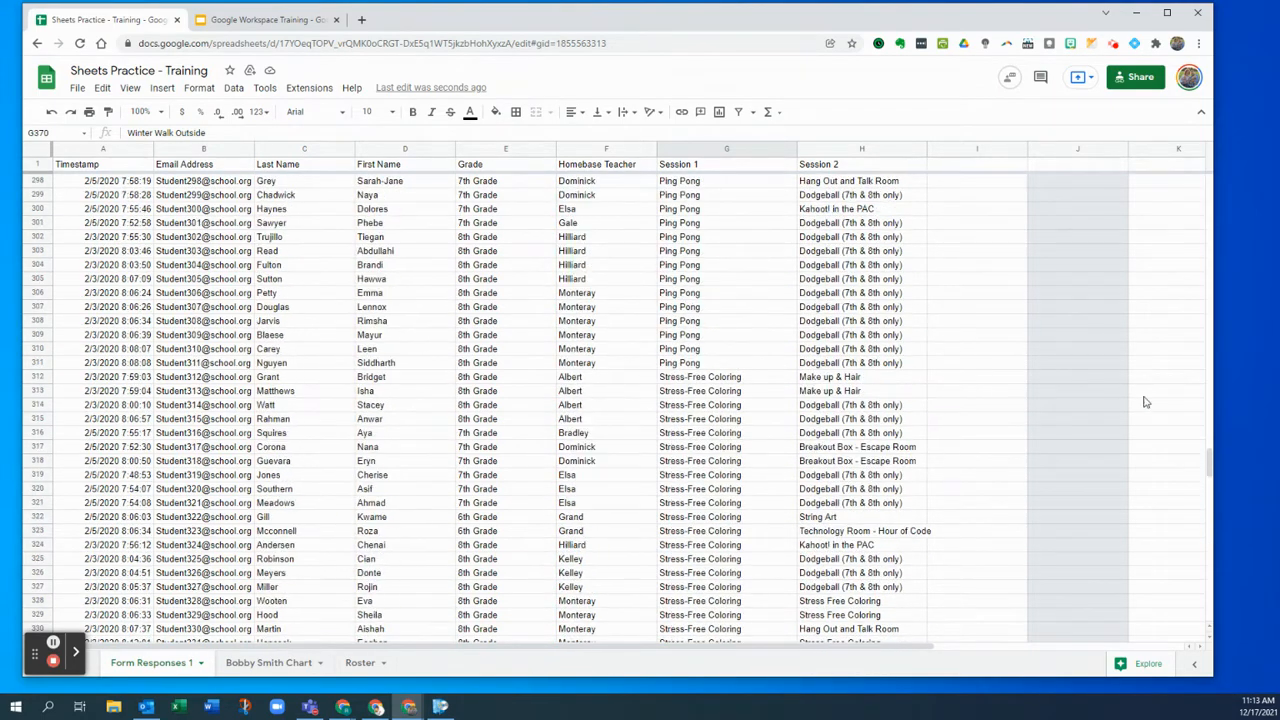
- Sort the whole sheet A to Z by Last Name in column C, then deselect the column
drag(1211, 458, 1212, 158)
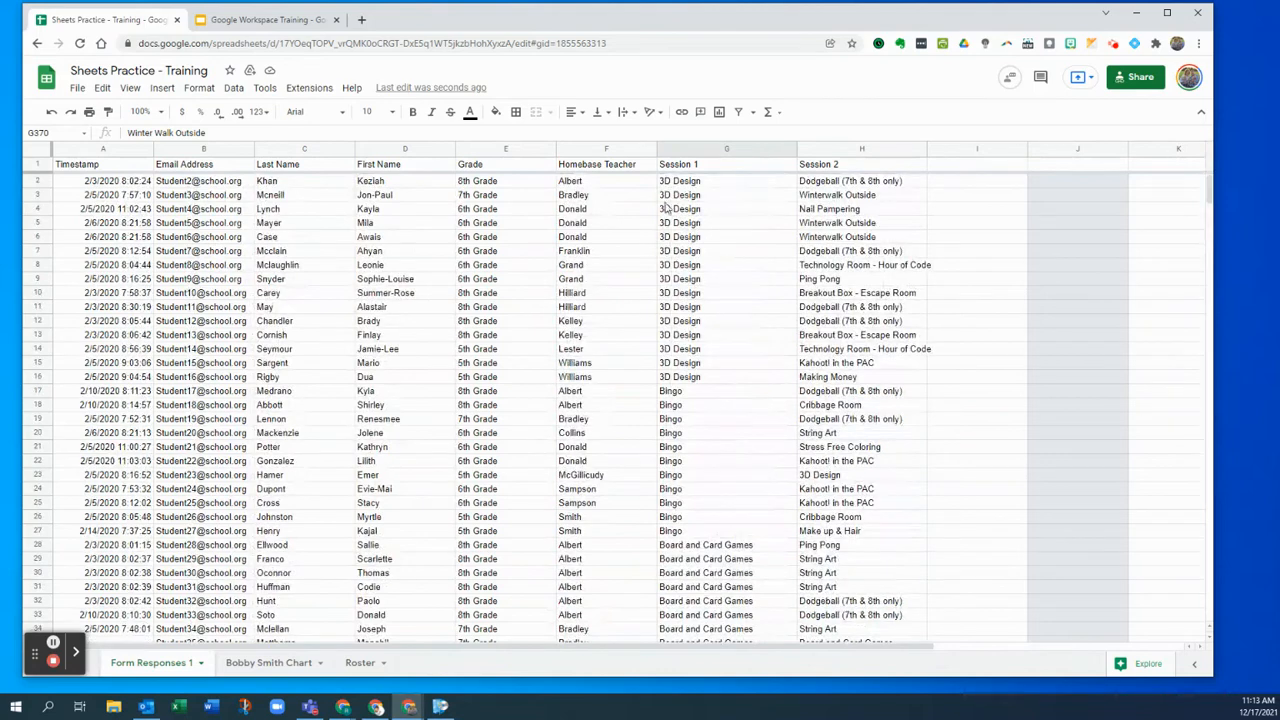
click(716, 238)
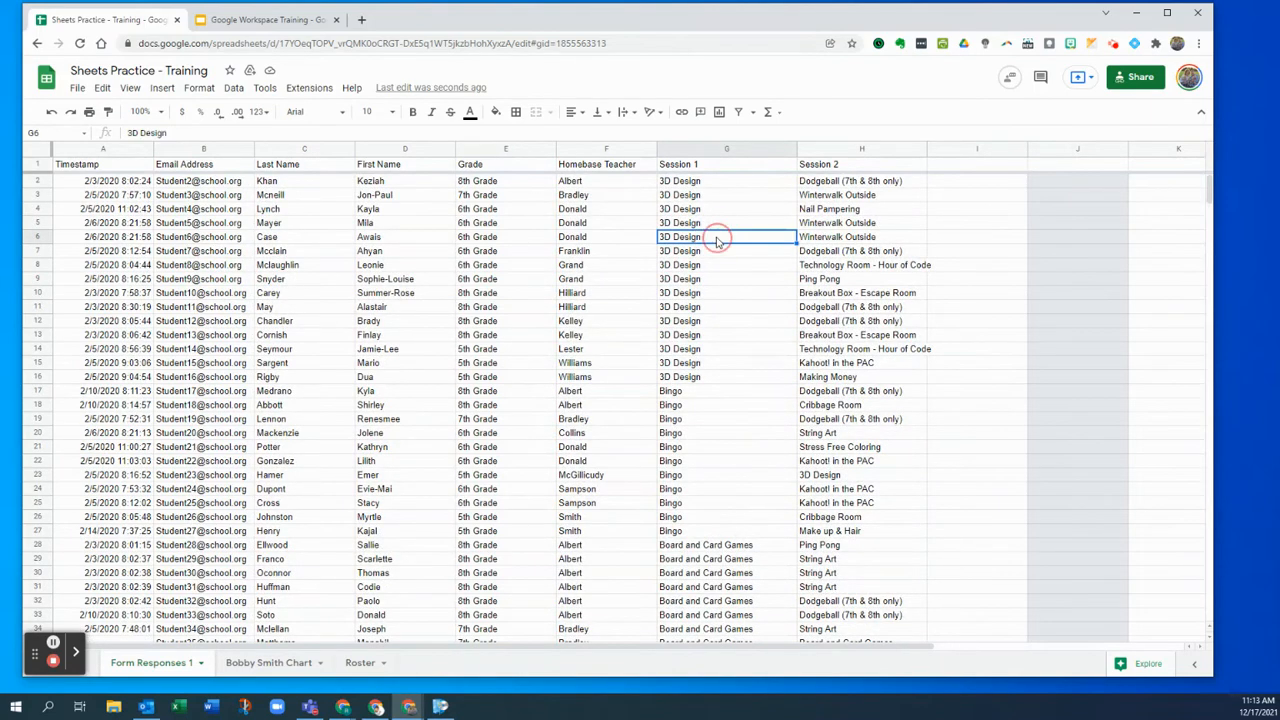
click(347, 149)
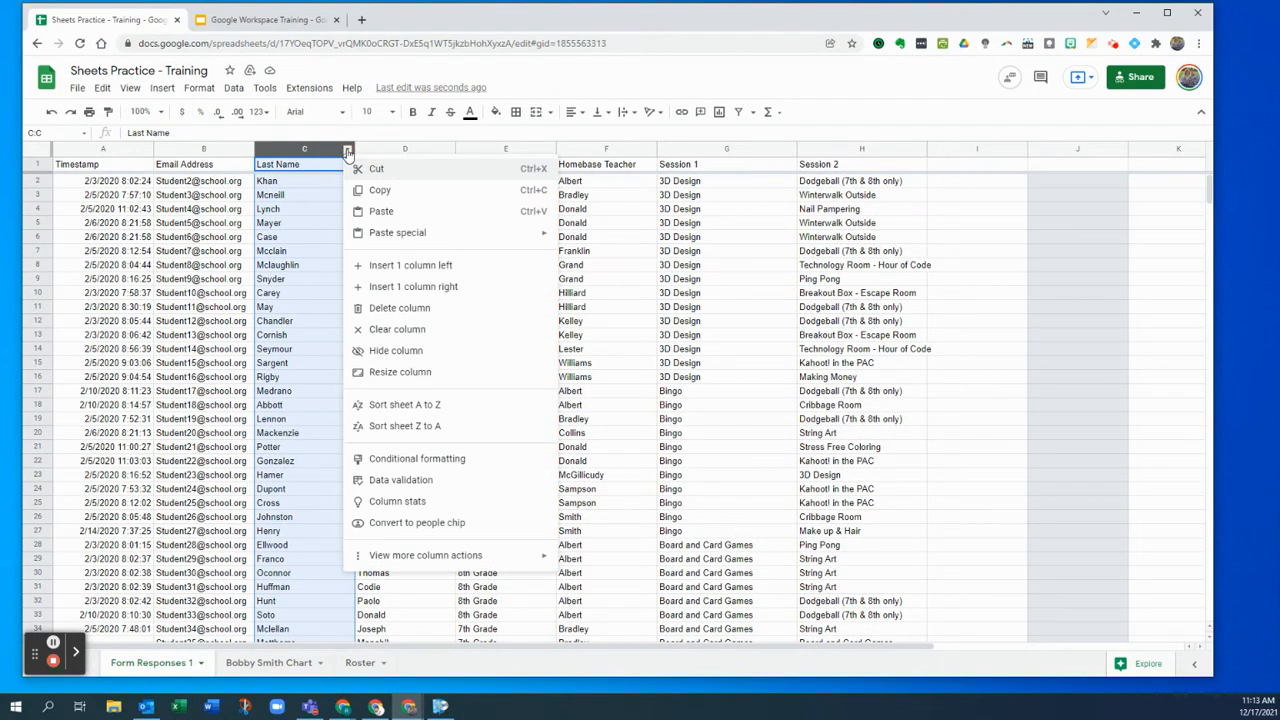
click(451, 406)
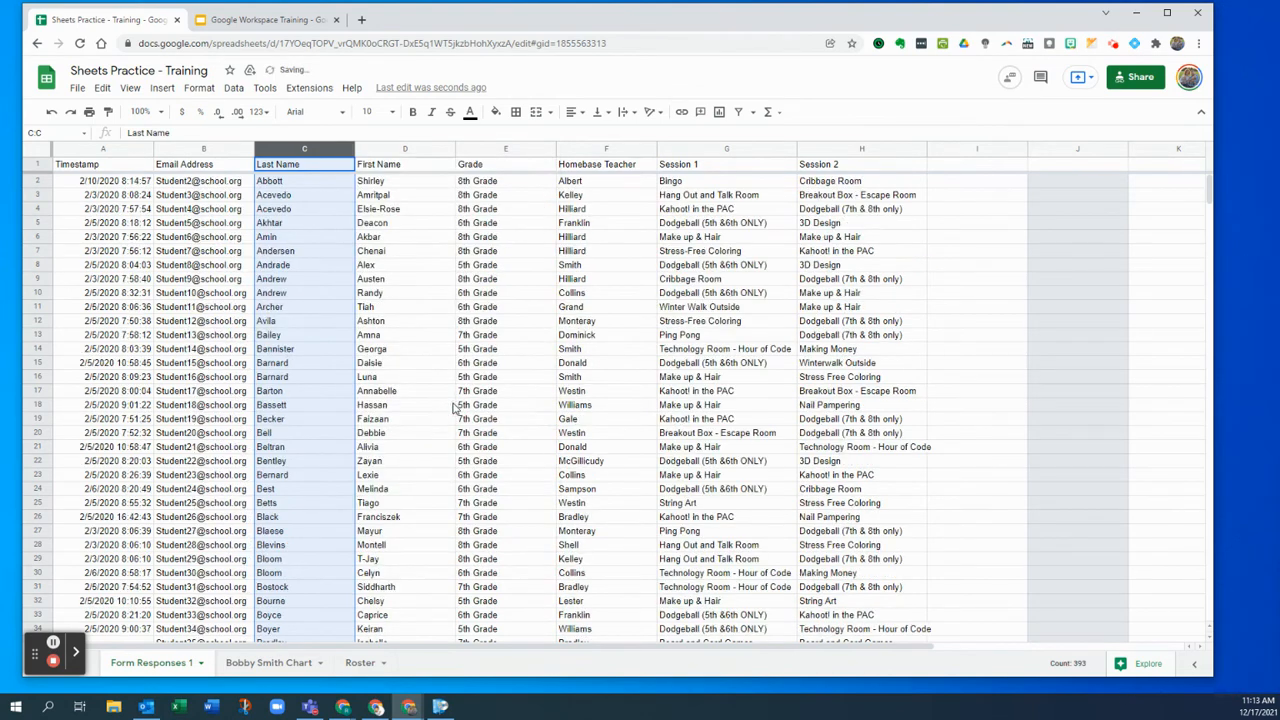
click(451, 310)
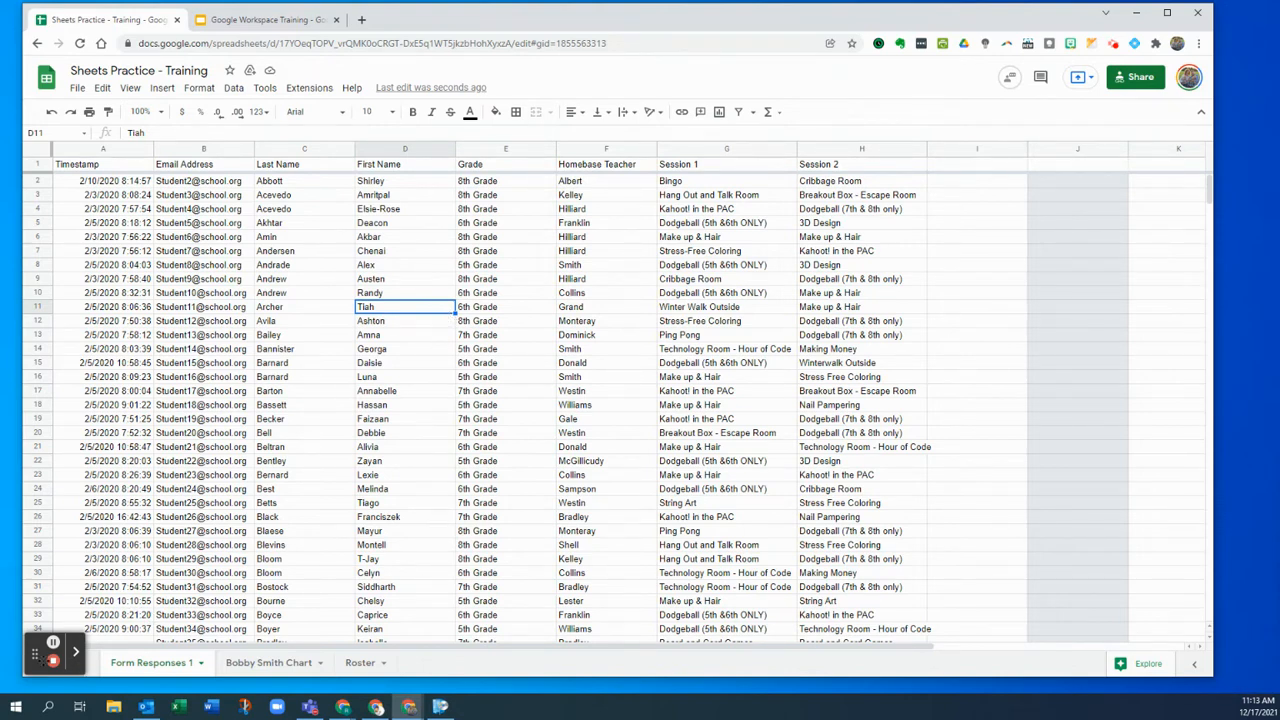
drag(37, 655, 1021, 647)
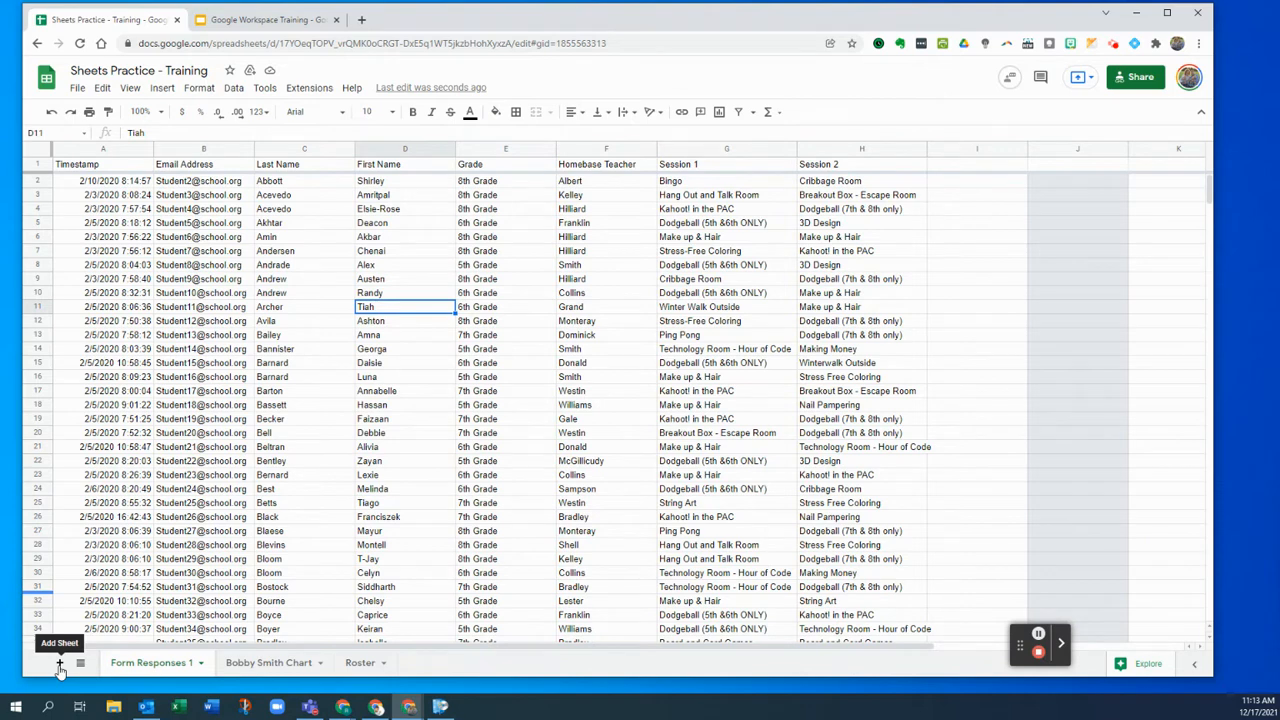
- Add a new sheet and rename it 'Sign Up Info'
click(59, 663)
double_click(243, 663)
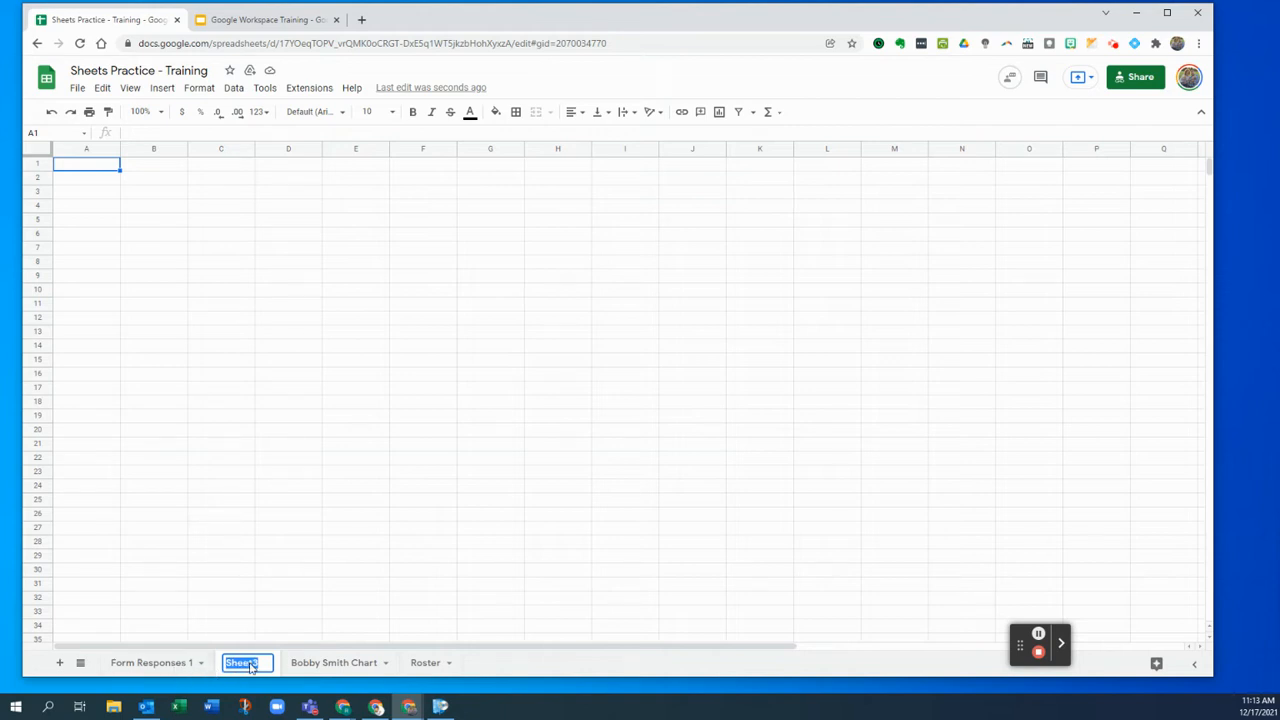
text(Sign)
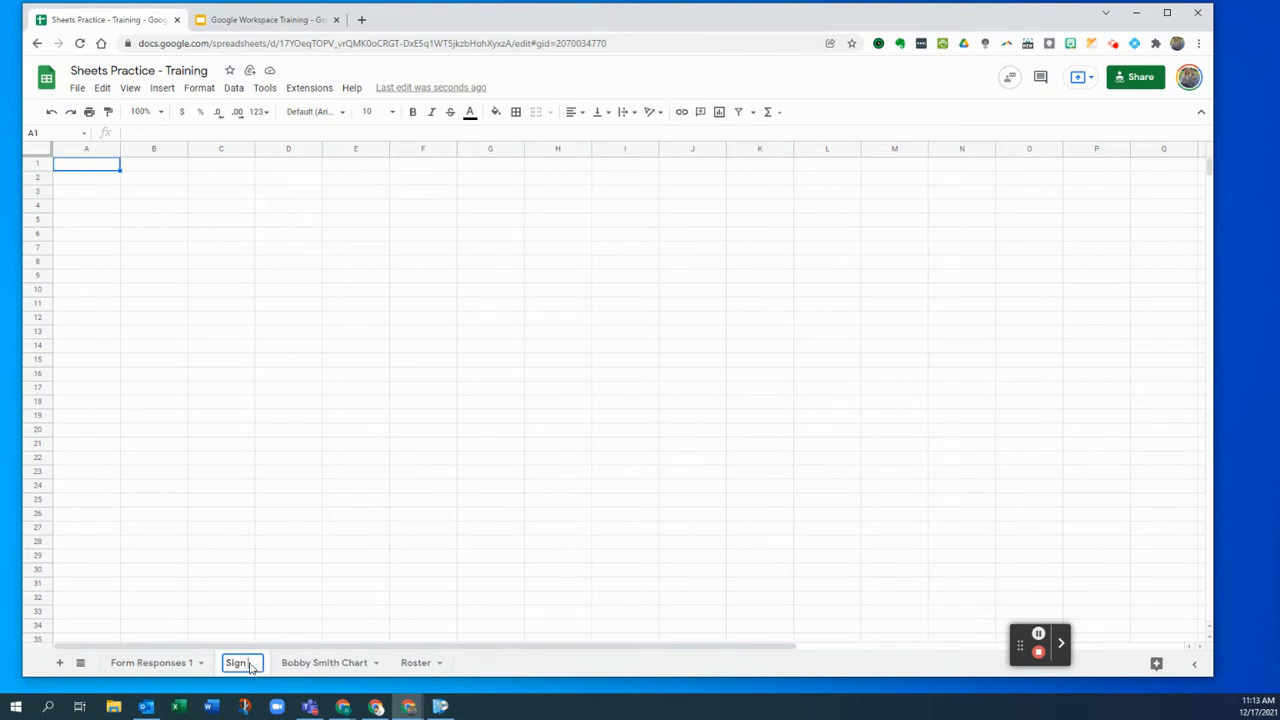
text( Up Info)
key(Return)
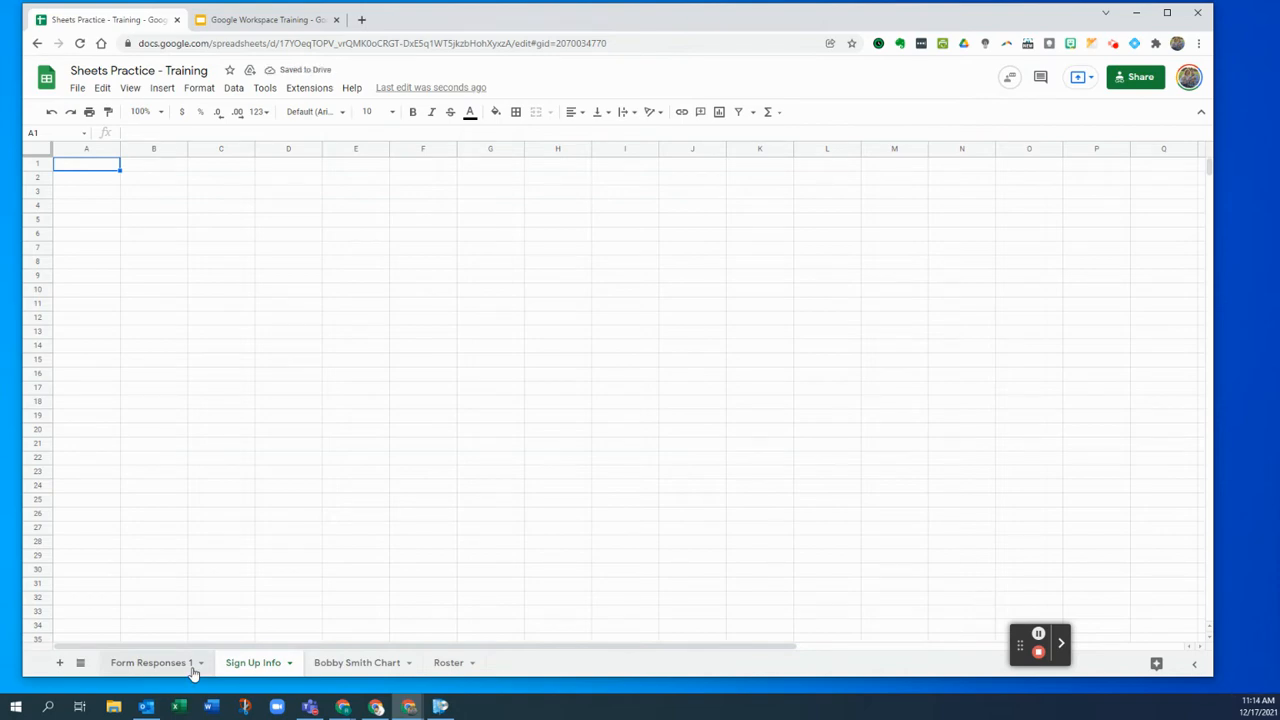
- Switch between Form Responses 1 and Sign Up Info, ending on Sign Up Info with A2 selected
click(192, 668)
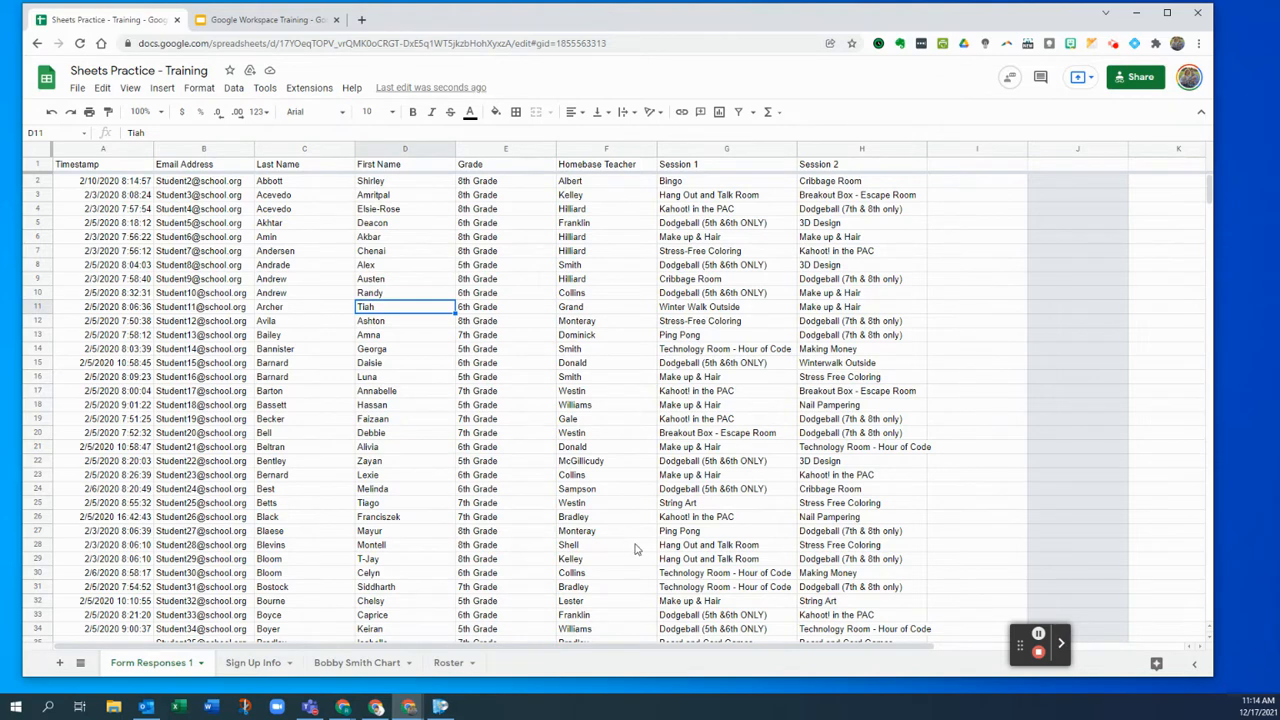
click(270, 663)
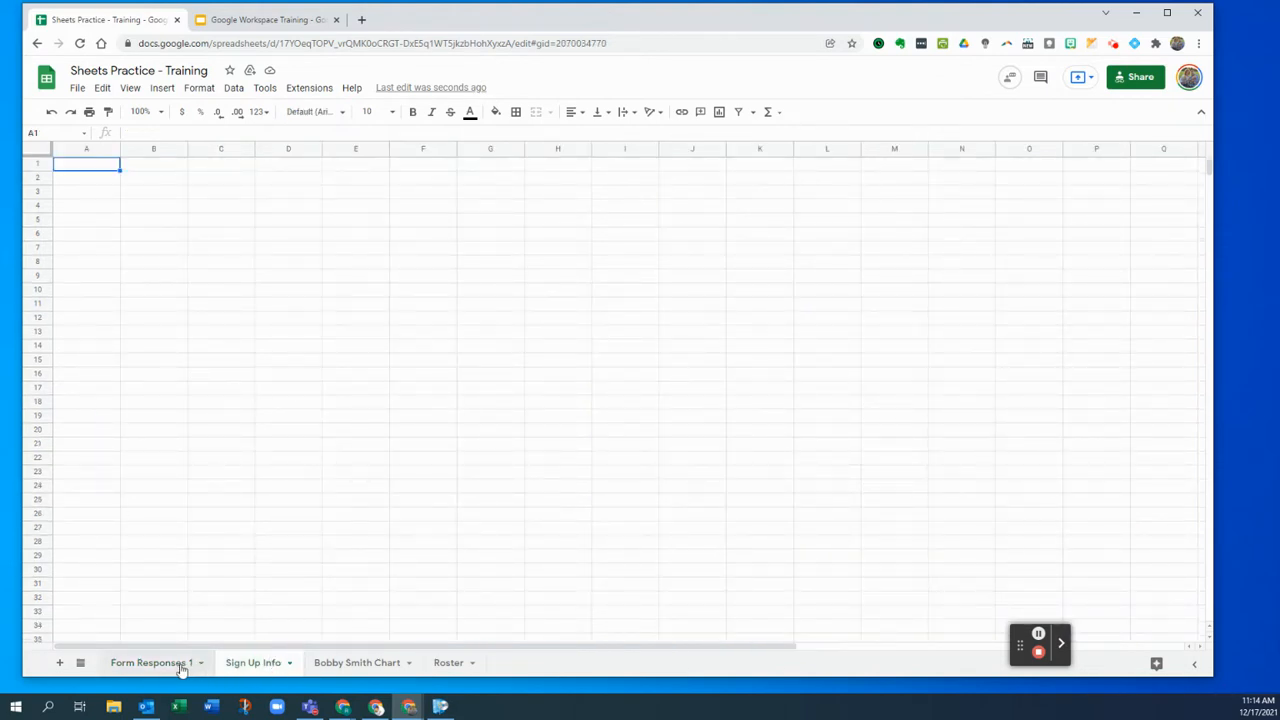
click(181, 665)
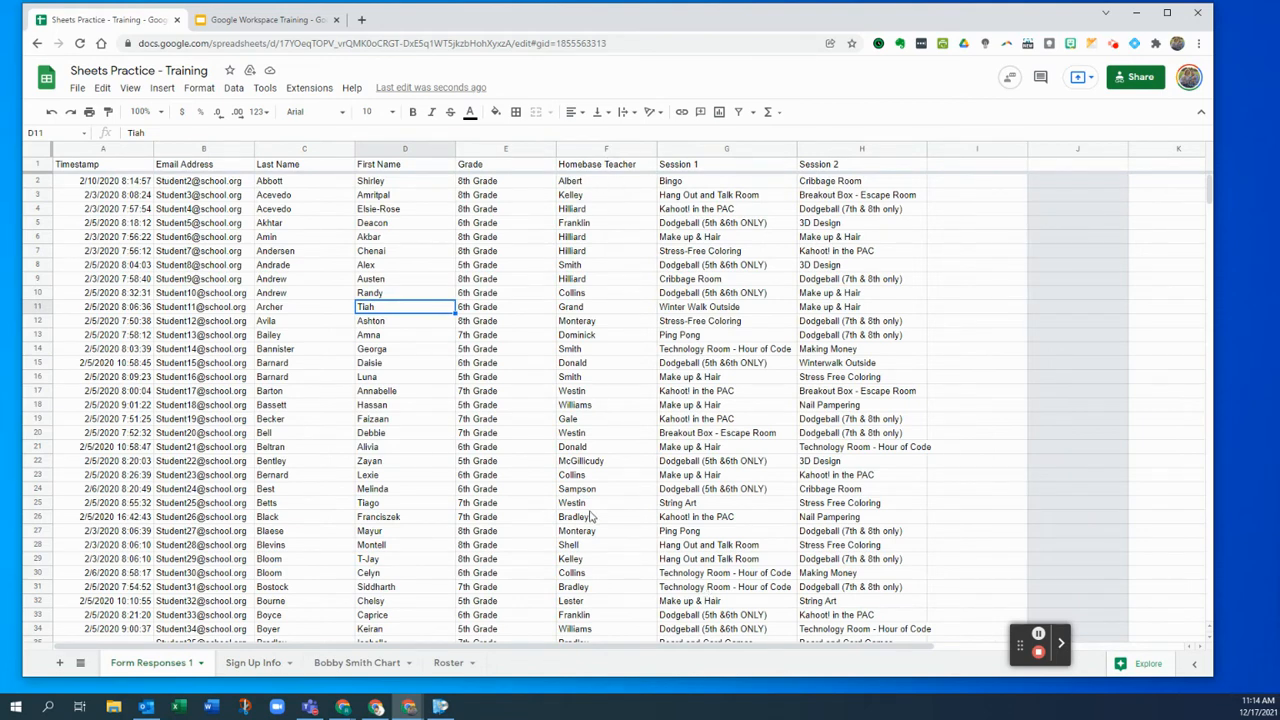
click(253, 665)
click(97, 180)
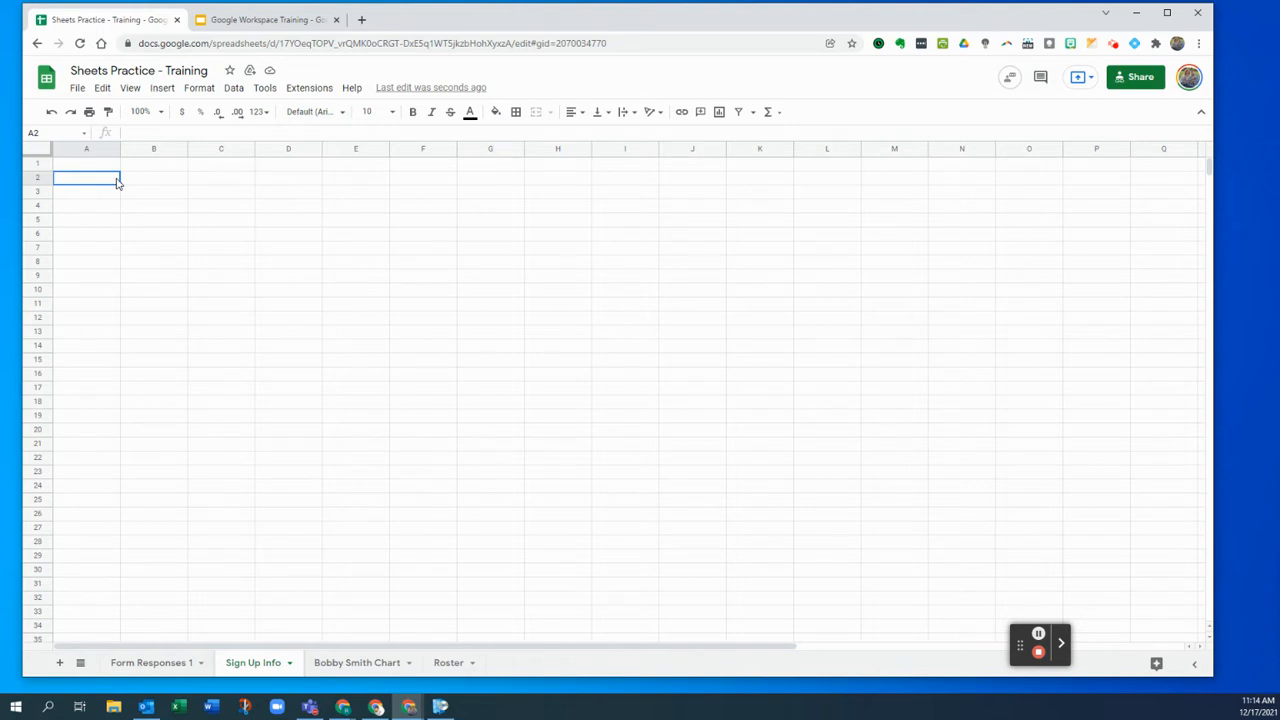
- Enter the heading 'Unique' in A2 and start an =UNIQUE( formula in A3
text(Unique)
key(Return)
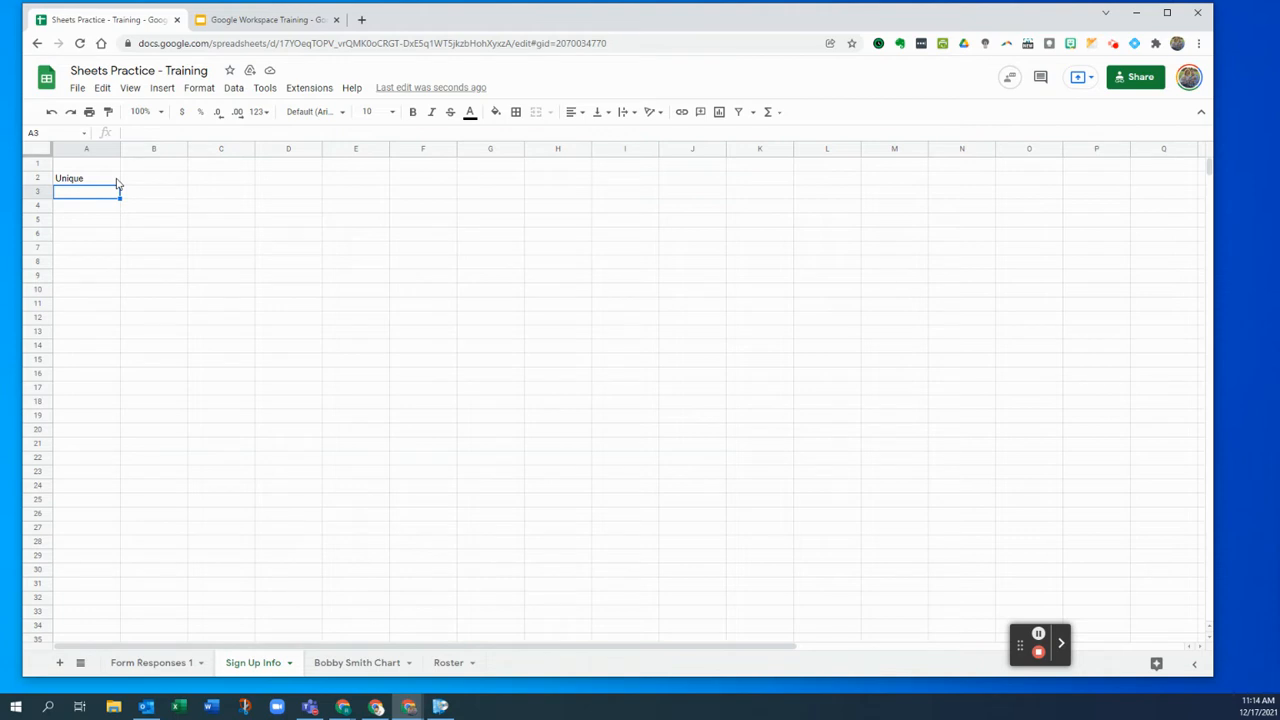
text(=)
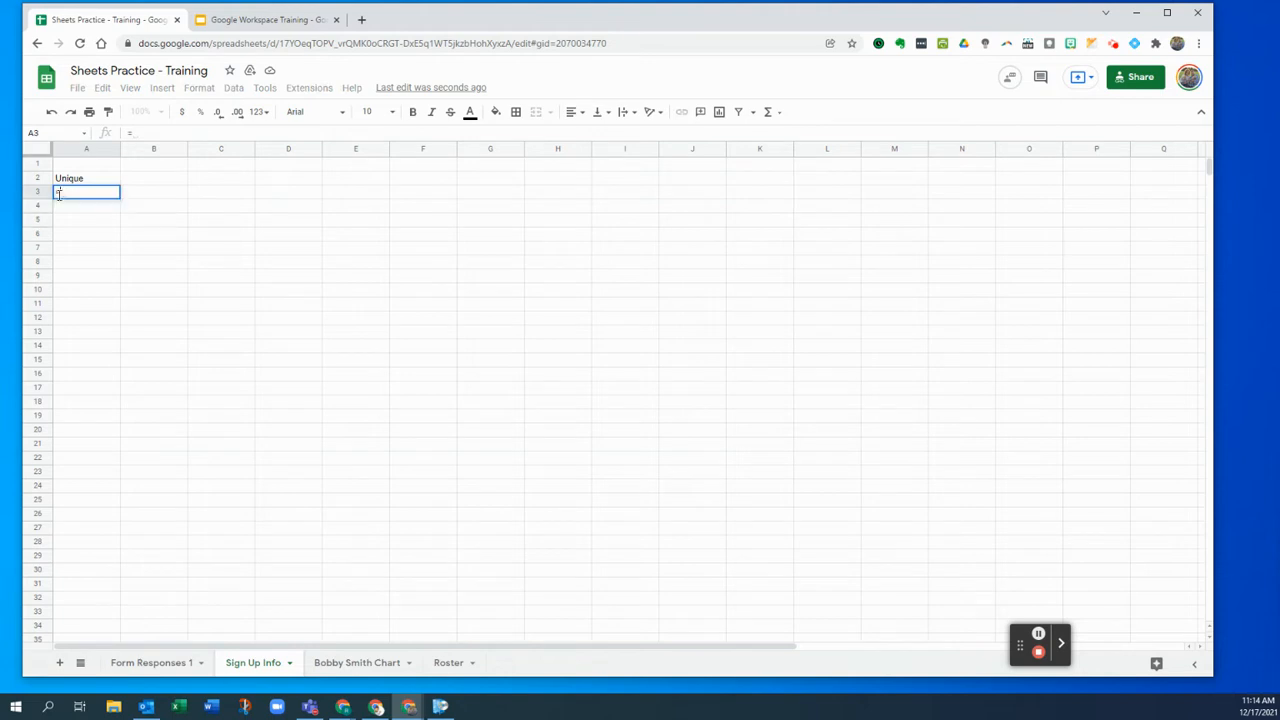
text(Unq)
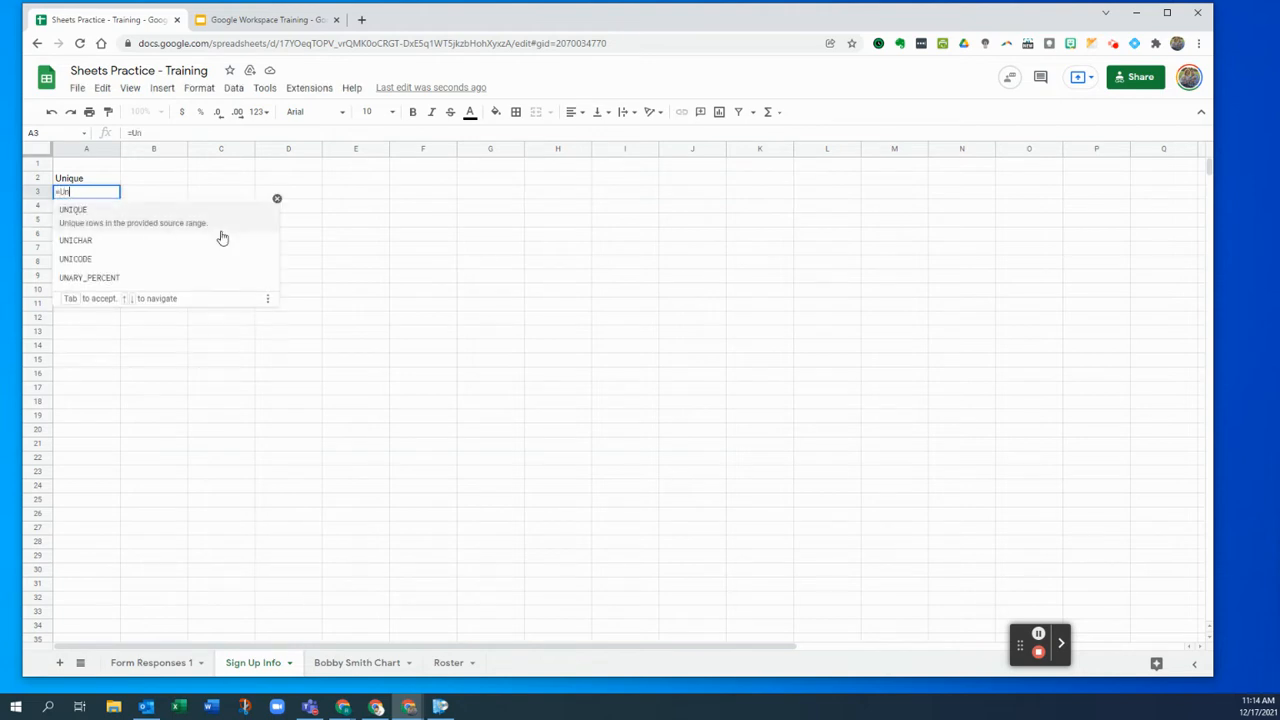
key(BackSpace)
text(i)
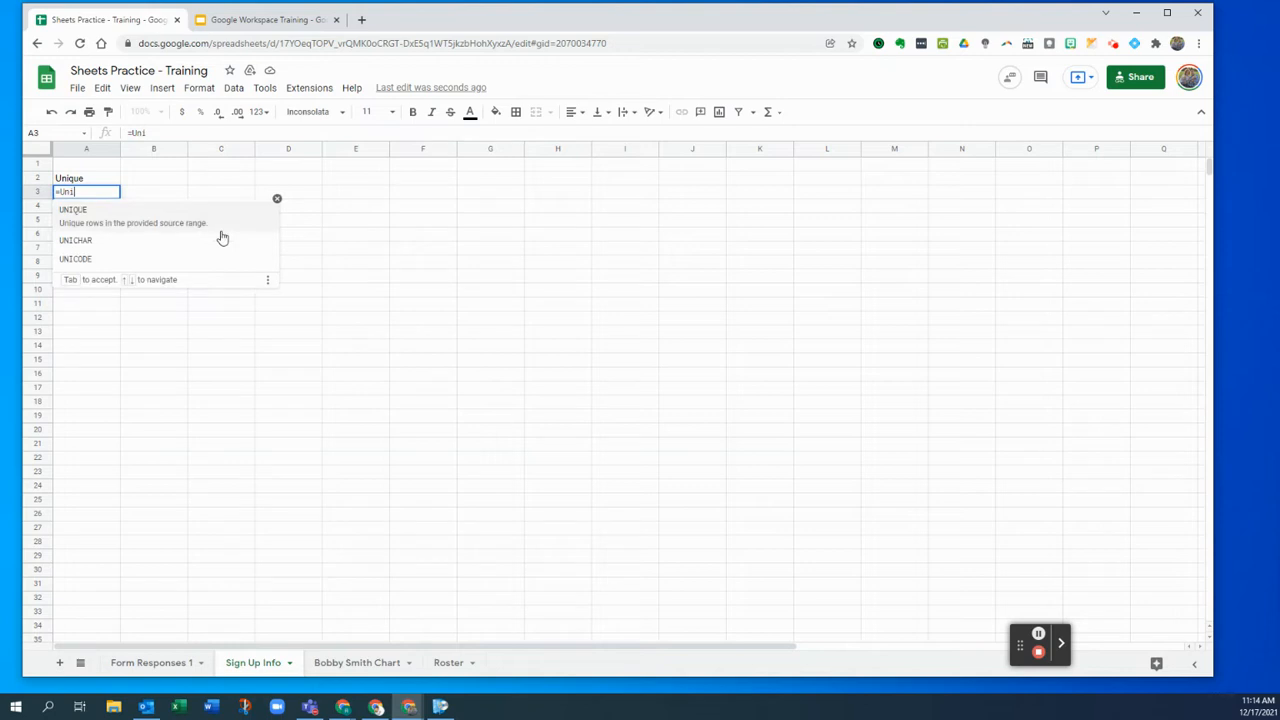
click(104, 222)
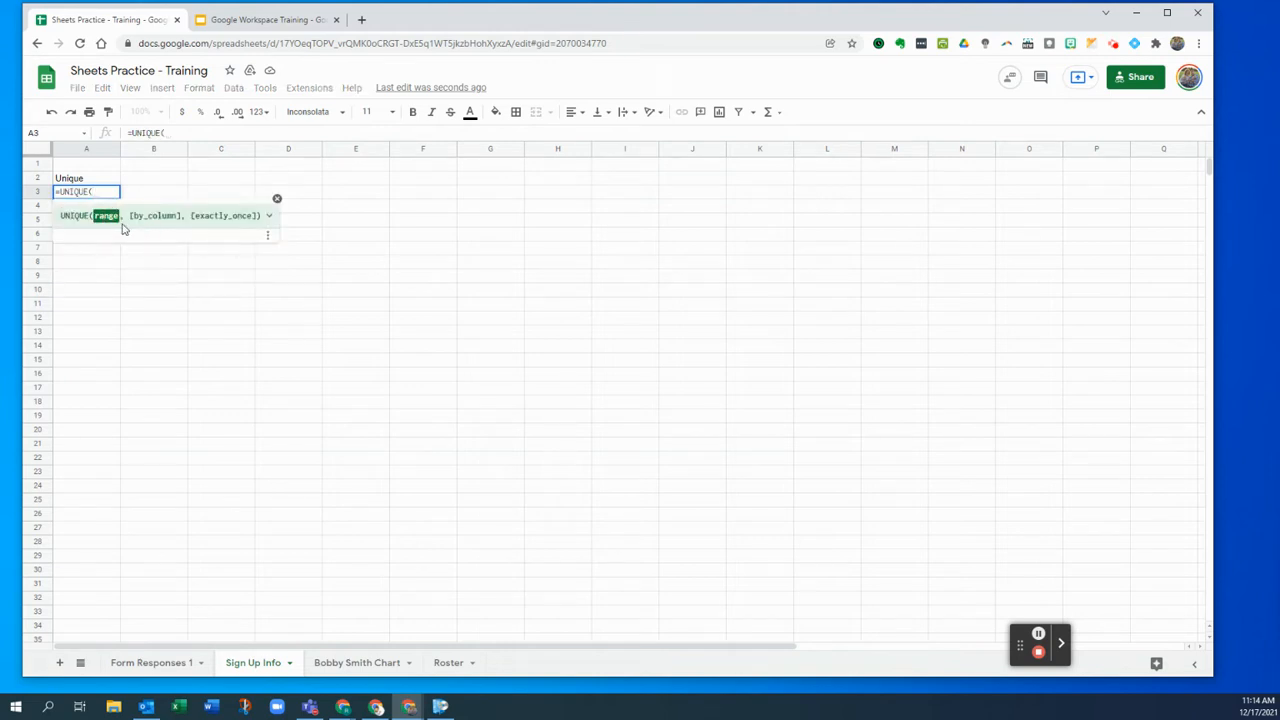
click(269, 216)
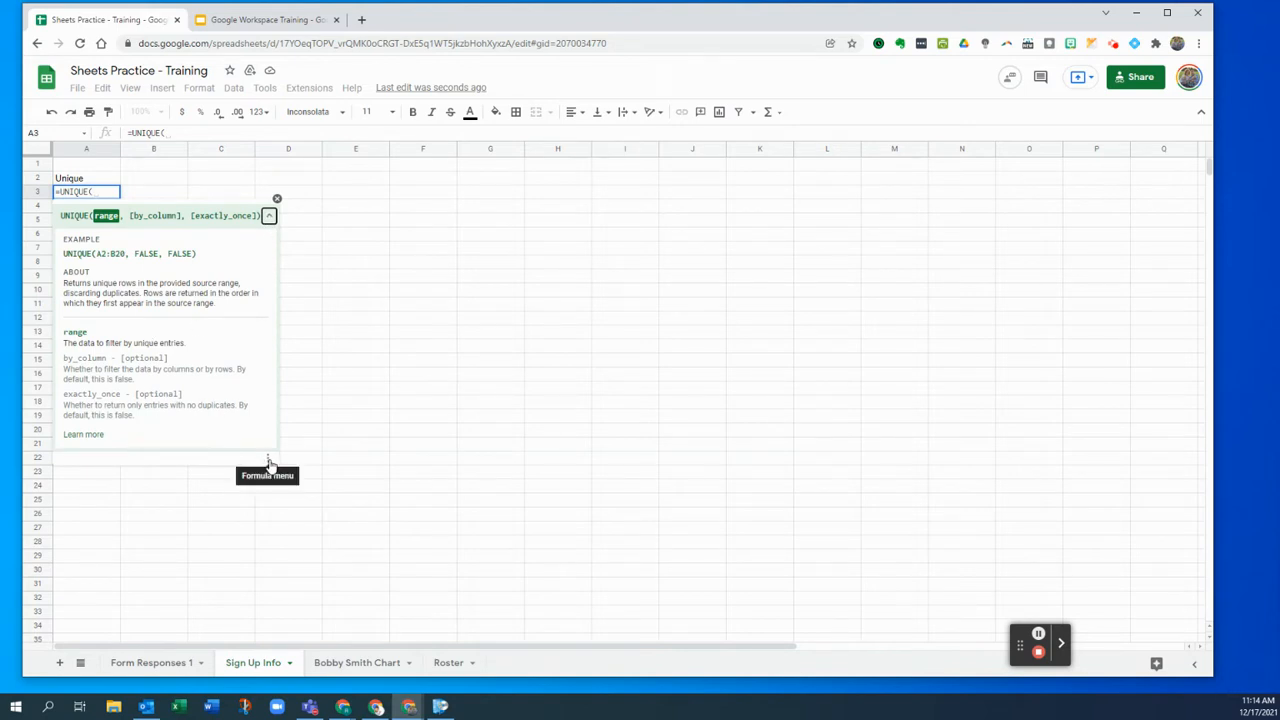
click(269, 216)
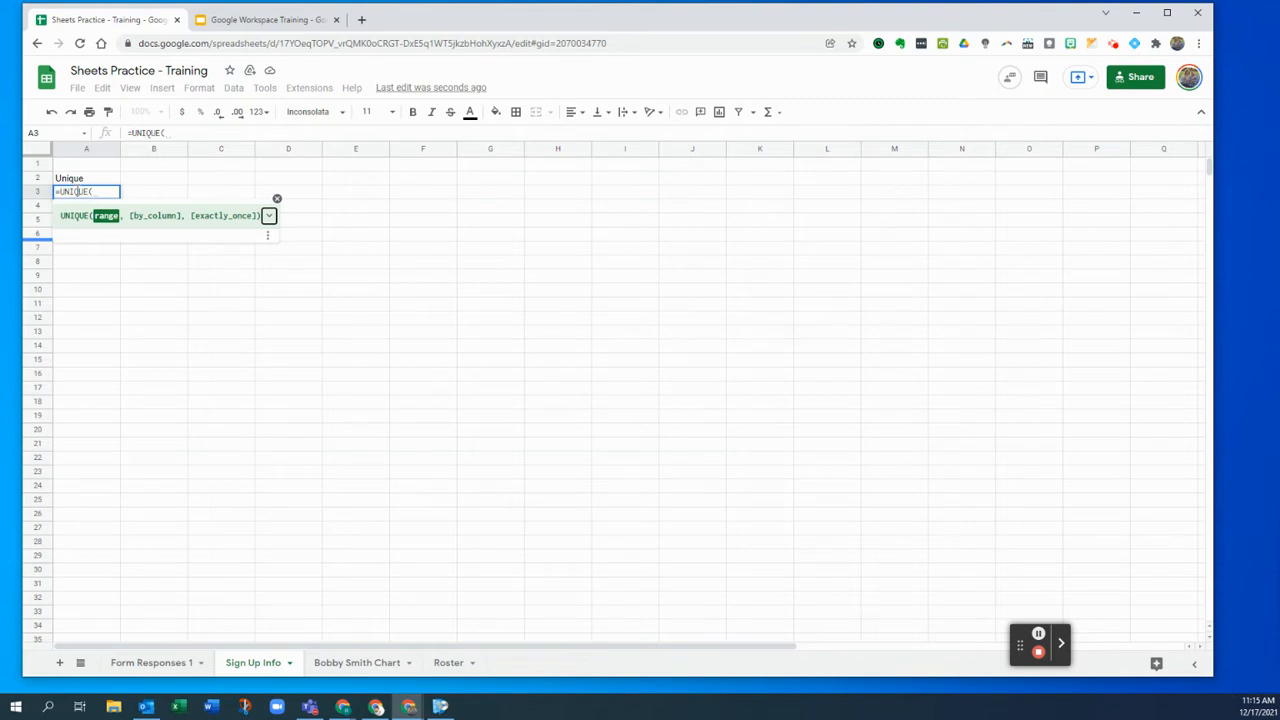
click(150, 662)
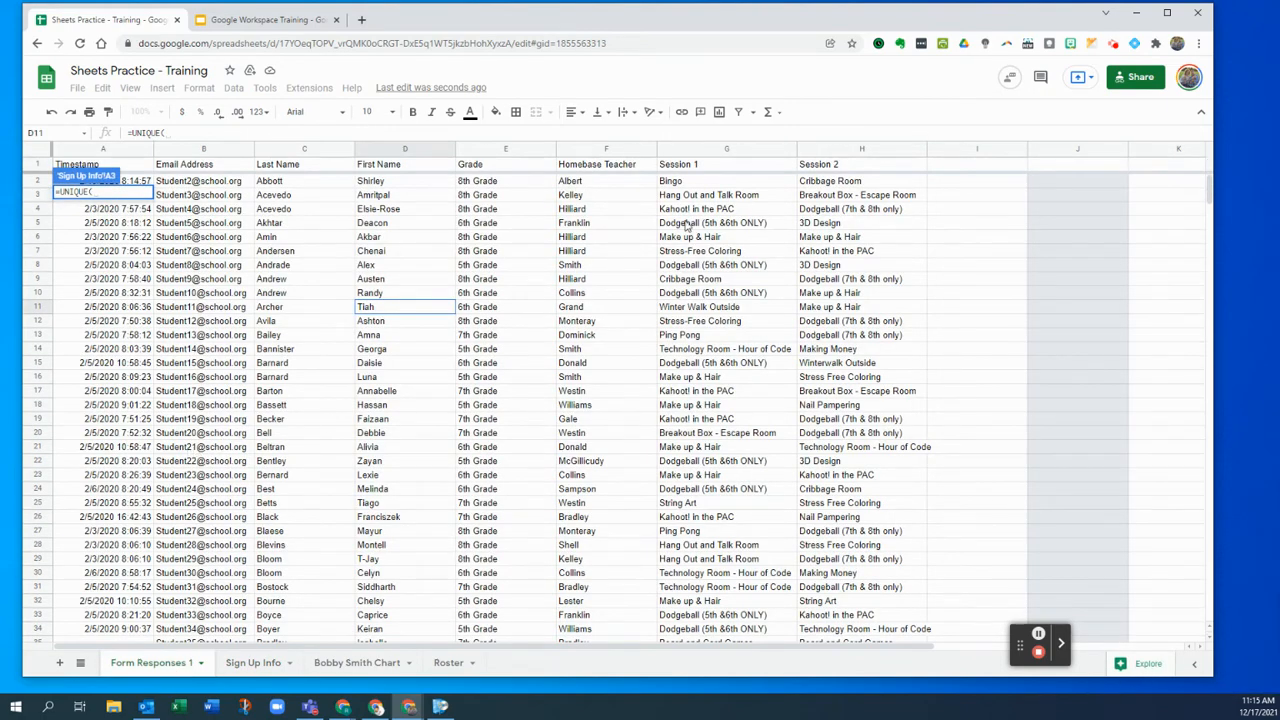
- Complete =UNIQUE('Form Responses 1'!F:F) in A3, listing the 20 distinct homebase teachers
click(595, 152)
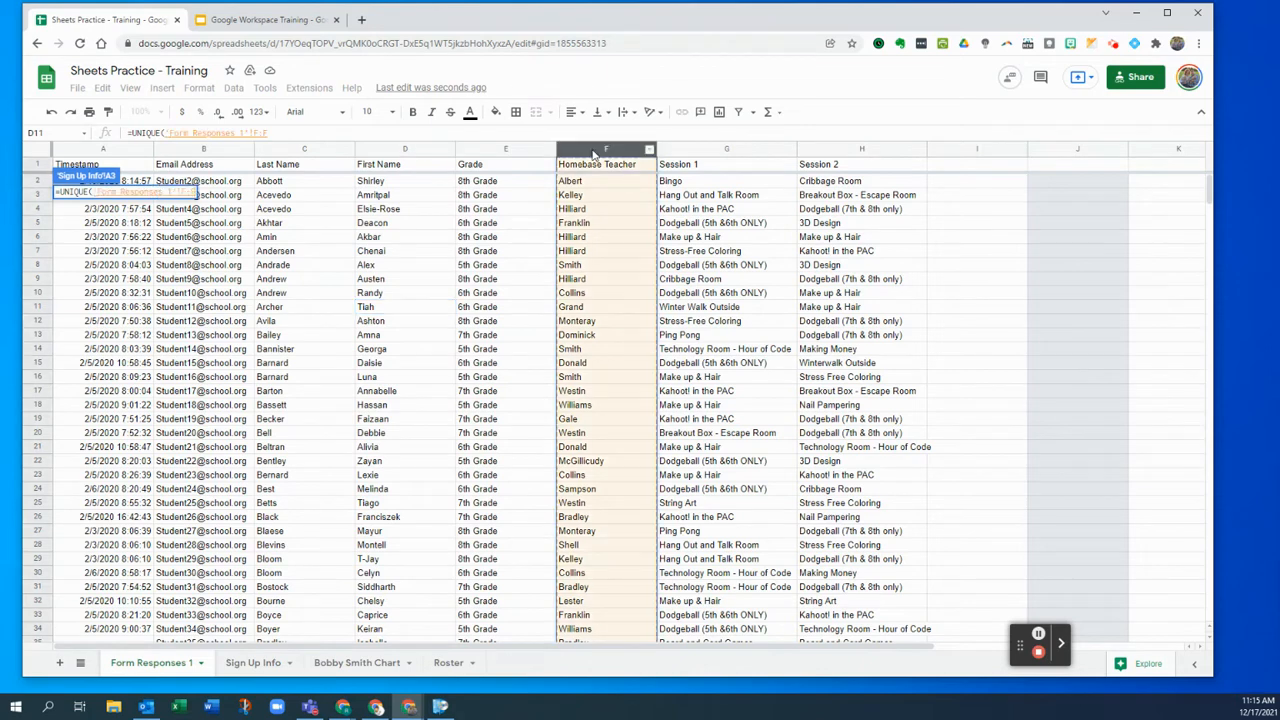
click(309, 132)
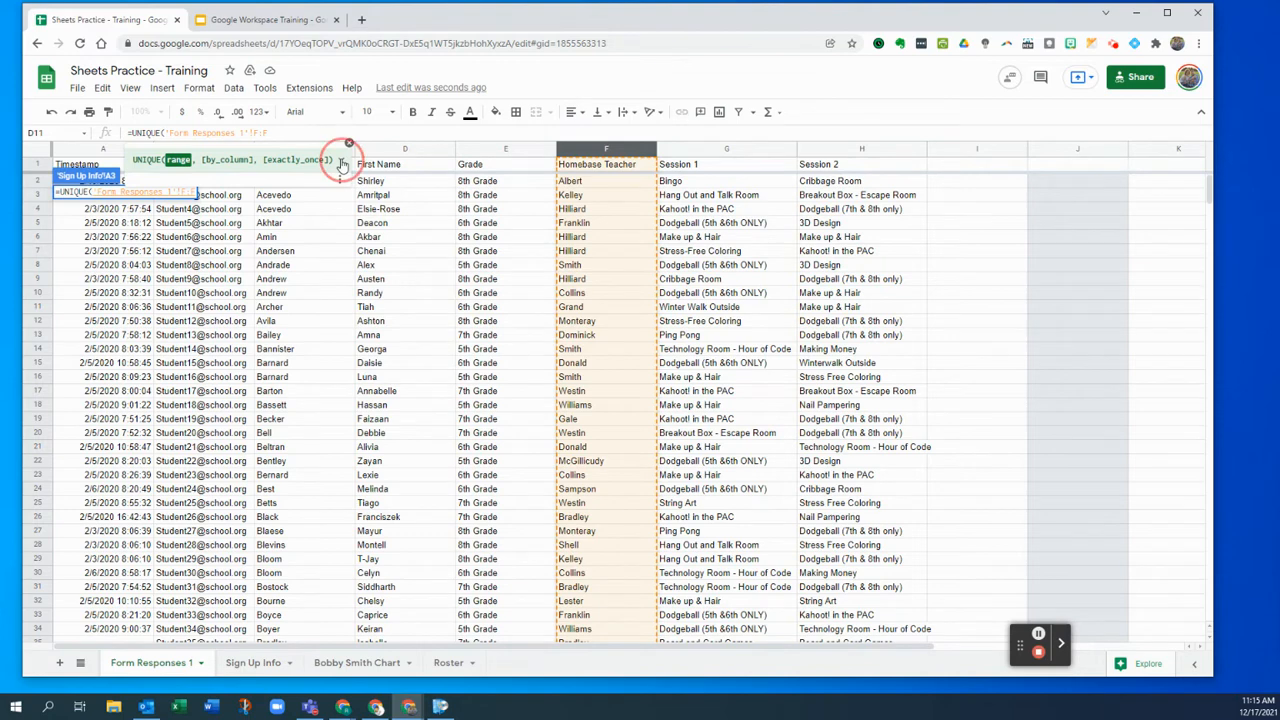
click(340, 160)
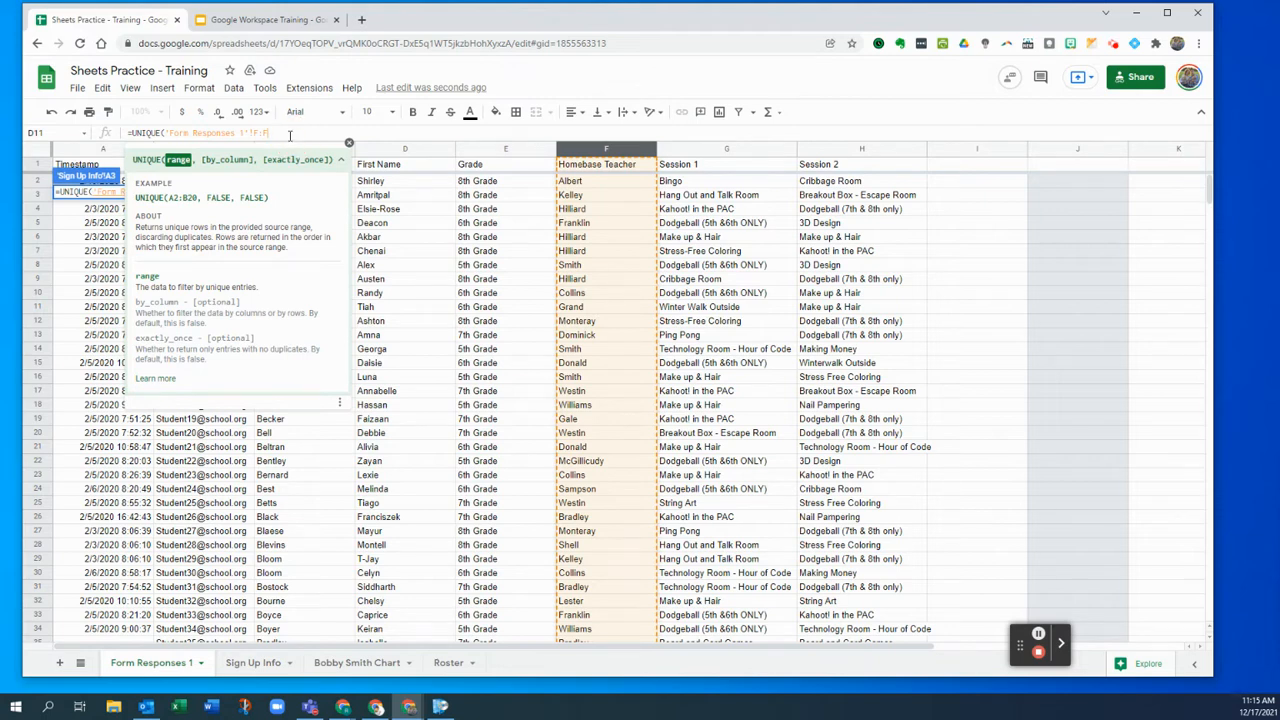
key(Return)
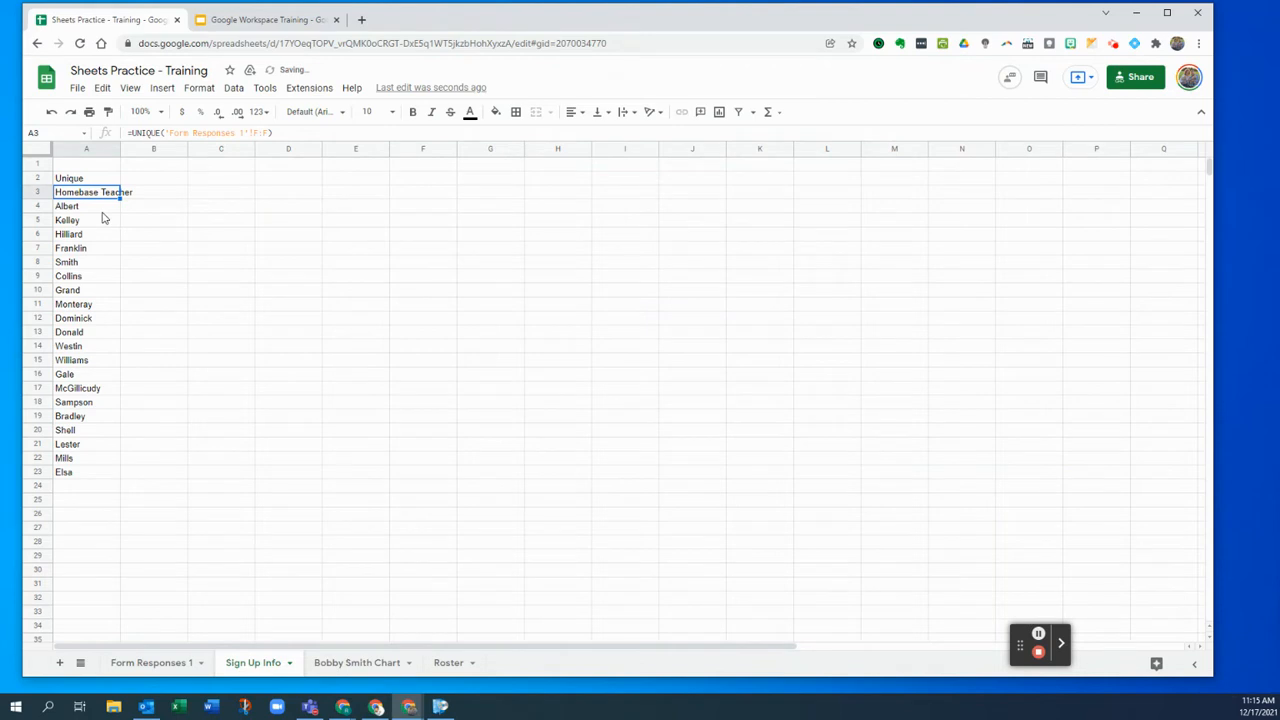
click(102, 179)
- Bold the Unique header in A2 and review the teacher names in A4:A23
click(412, 112)
click(80, 207)
drag(80, 207, 94, 471)
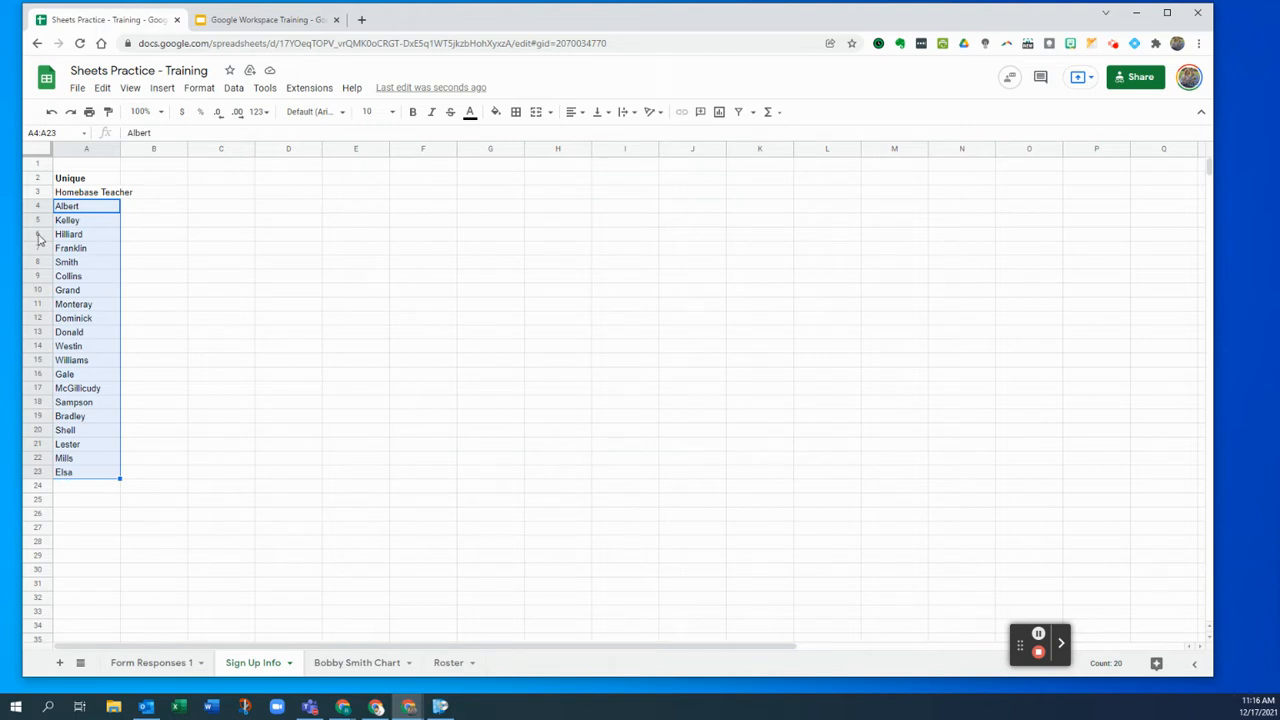
click(170, 211)
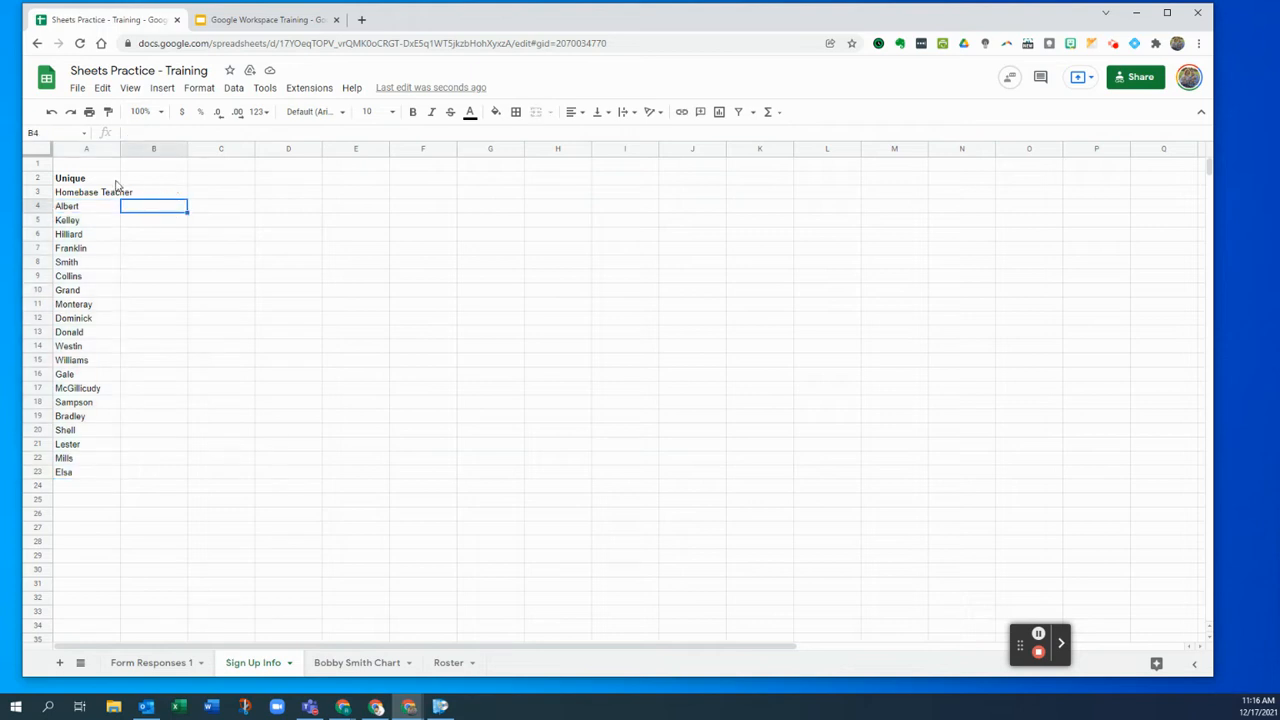
click(167, 180)
- Enter a bold 'Sort' header in B2
text(Sort)
key(Return)
key(Up)
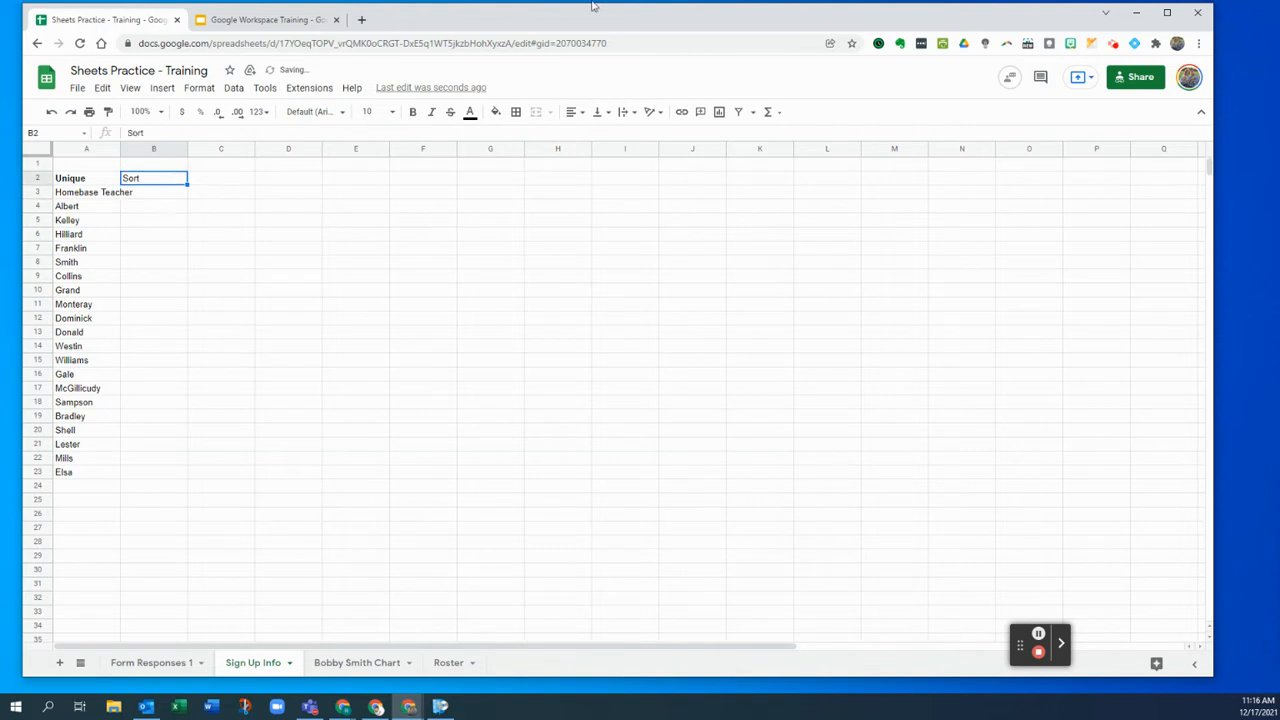
click(419, 114)
- Enter =SORT(A4:A23,1,TRUE) in B4 to list teachers alphabetically
click(157, 211)
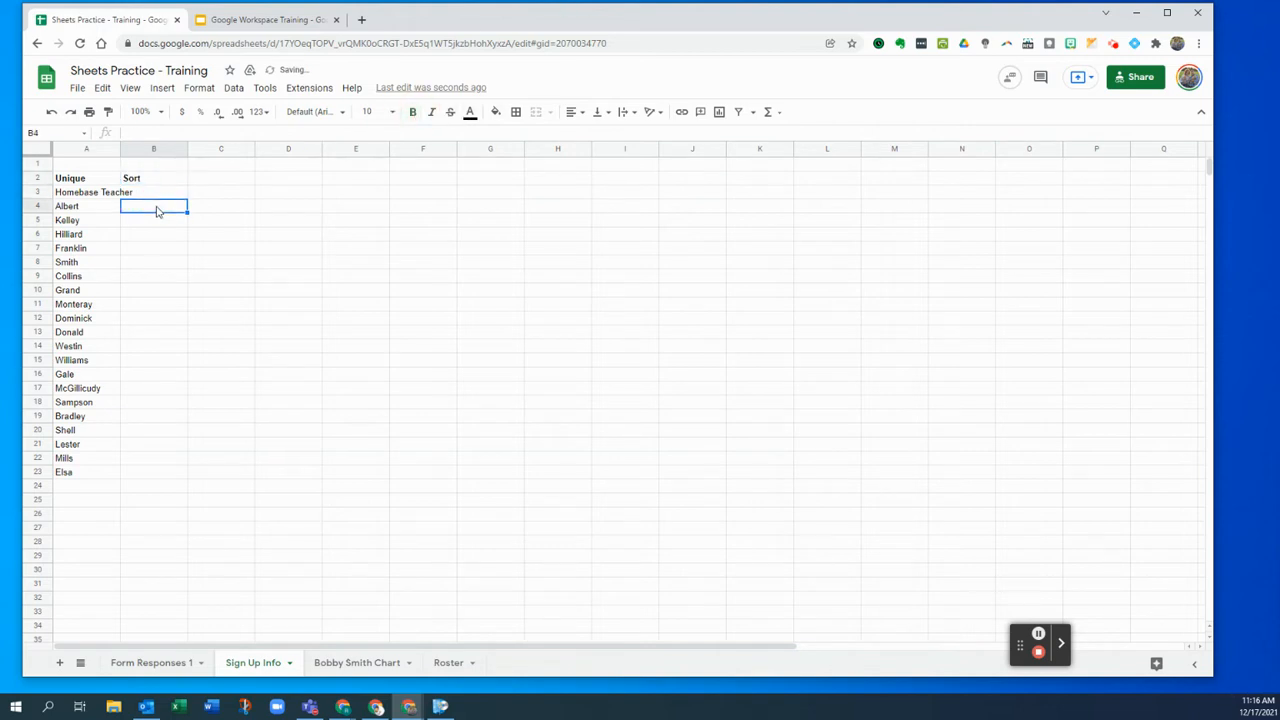
text(=)
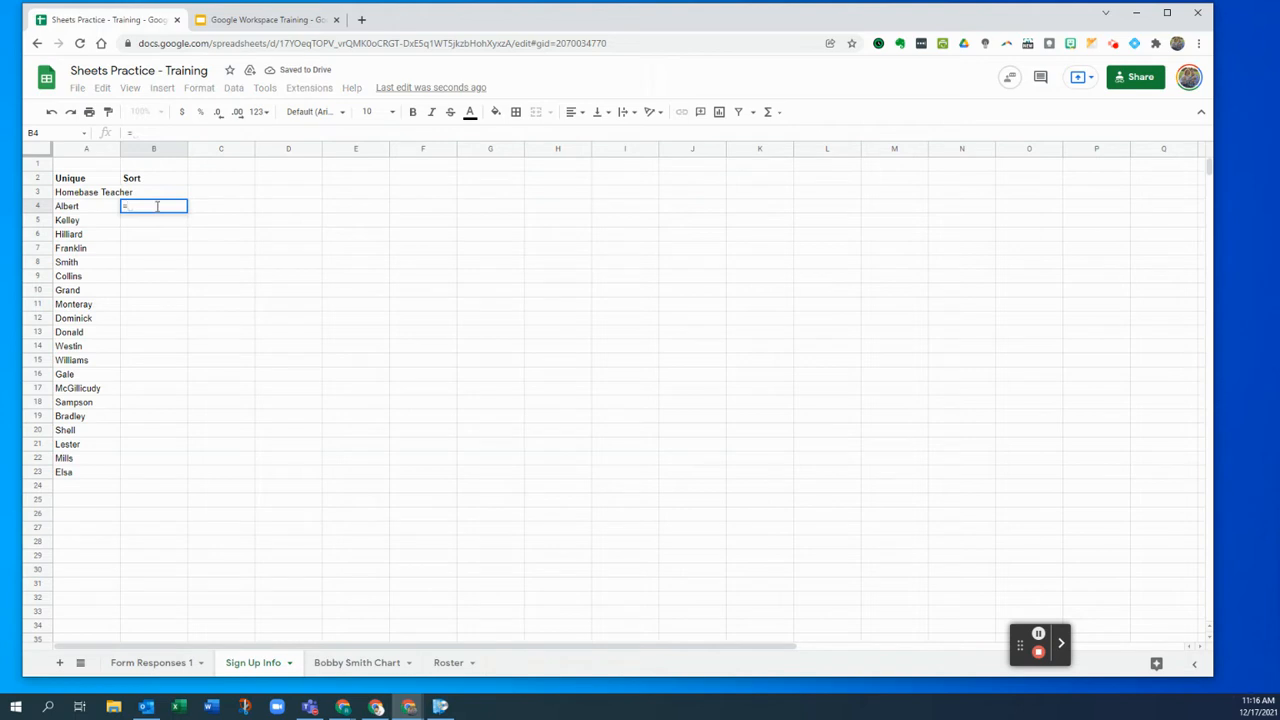
text(so)
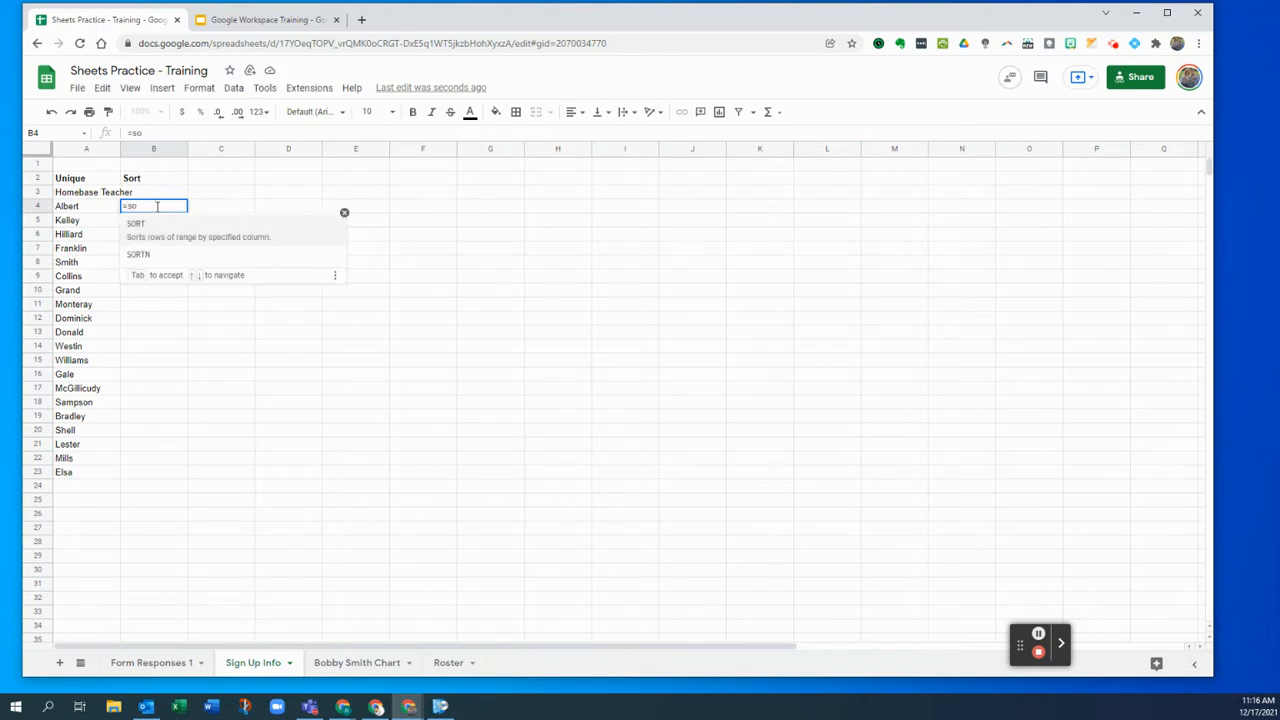
click(143, 230)
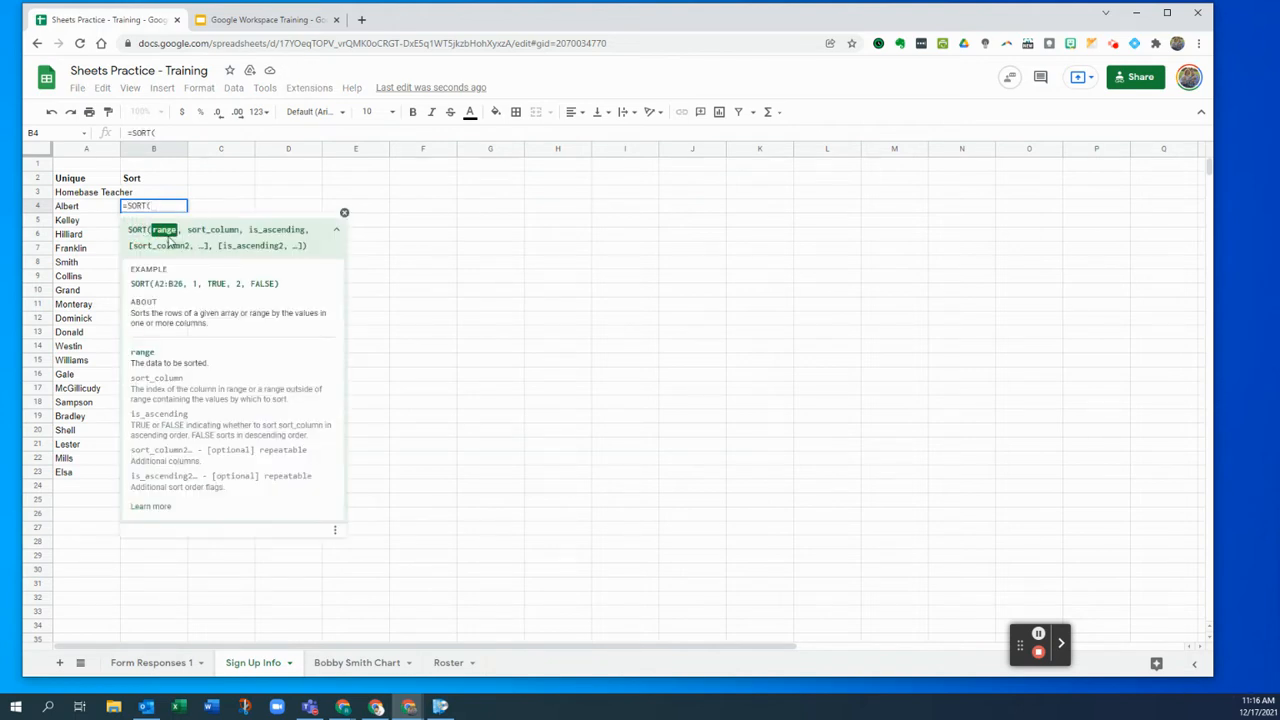
drag(96, 207, 89, 476)
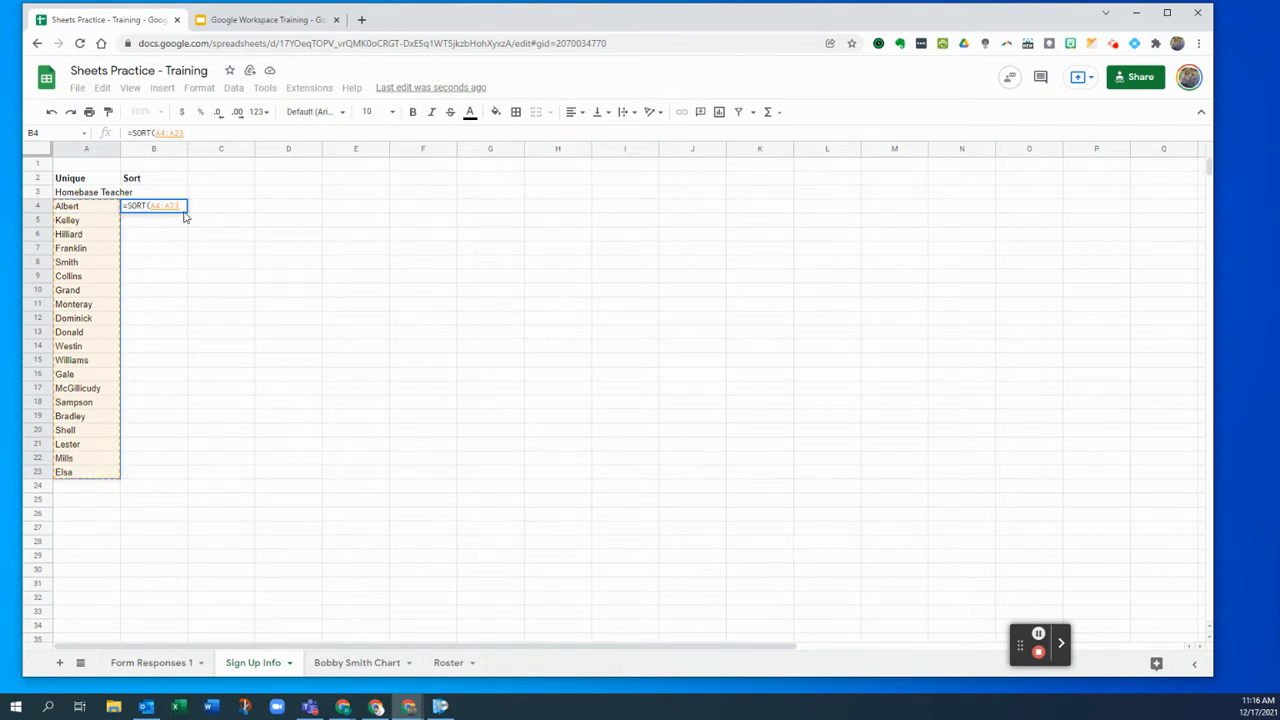
click(198, 131)
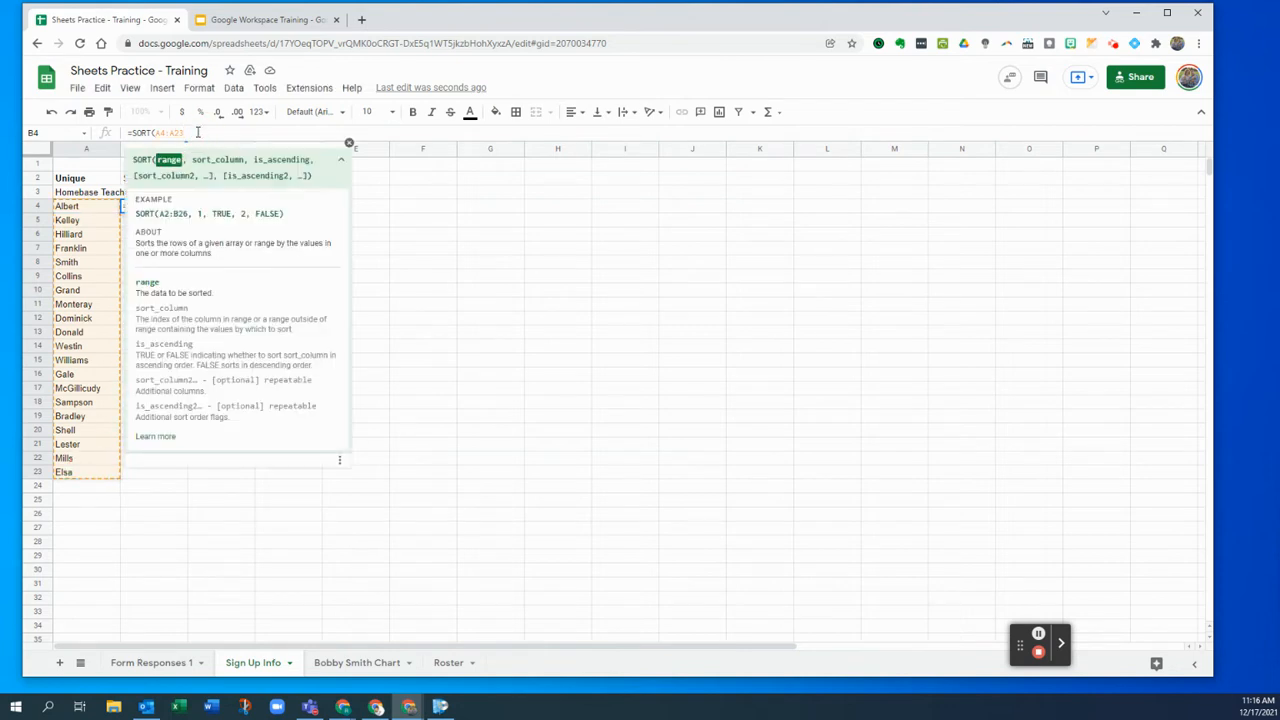
text(,)
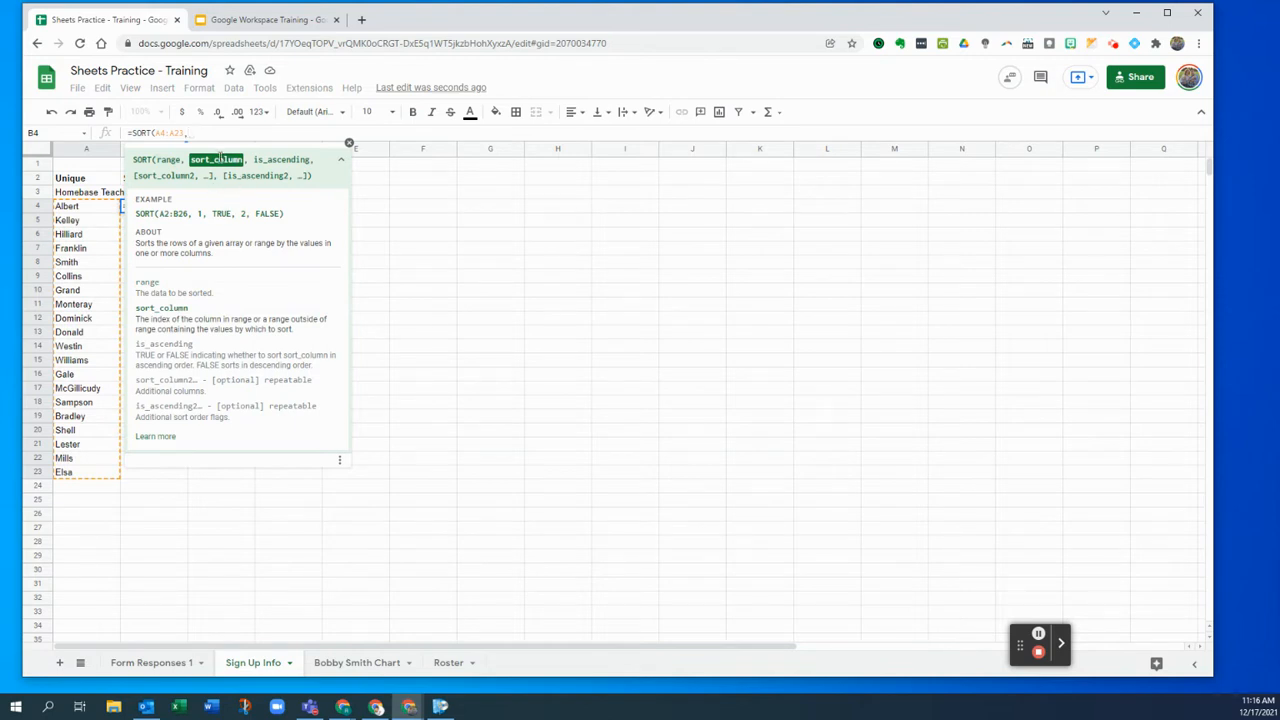
text(1,)
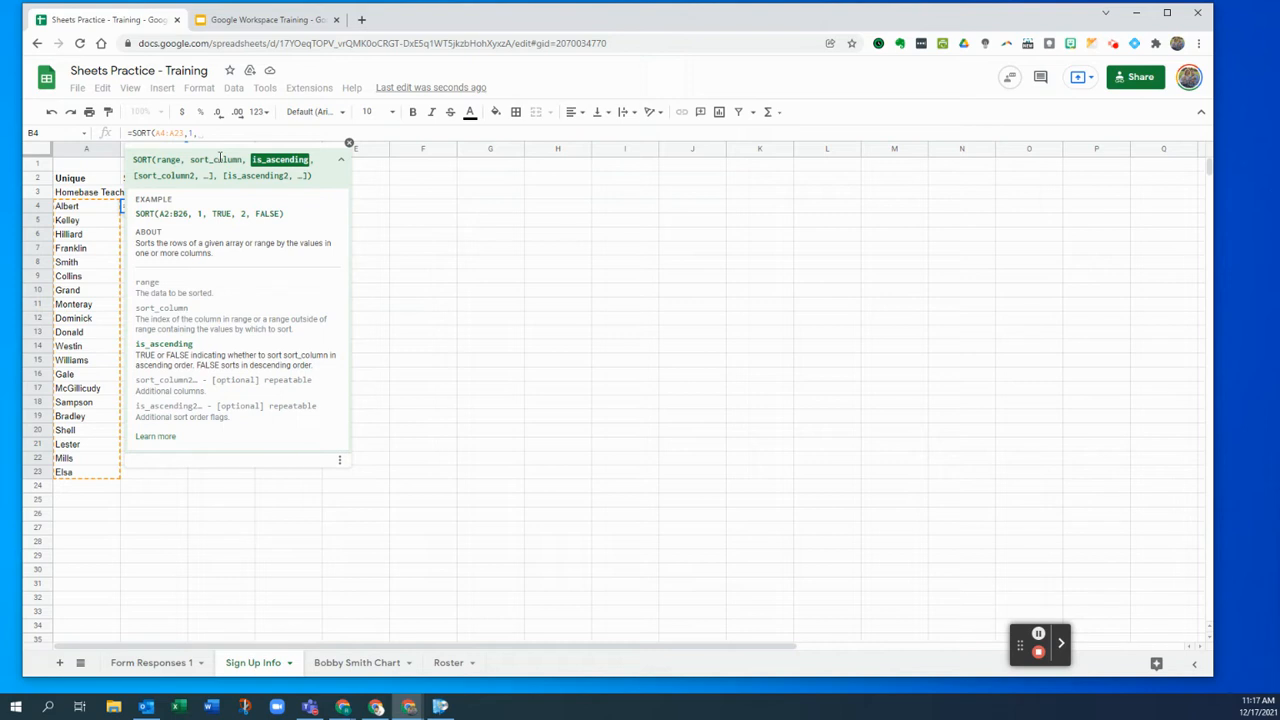
text(TRUE)
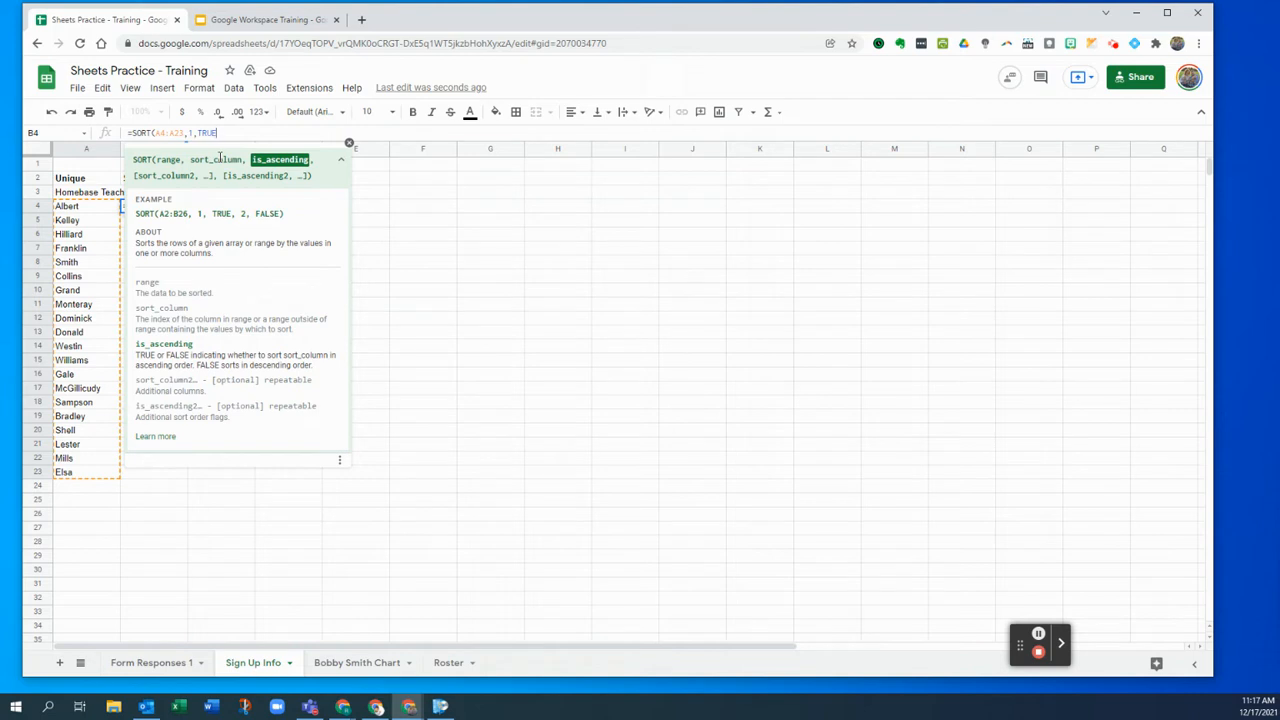
text())
key(Return)
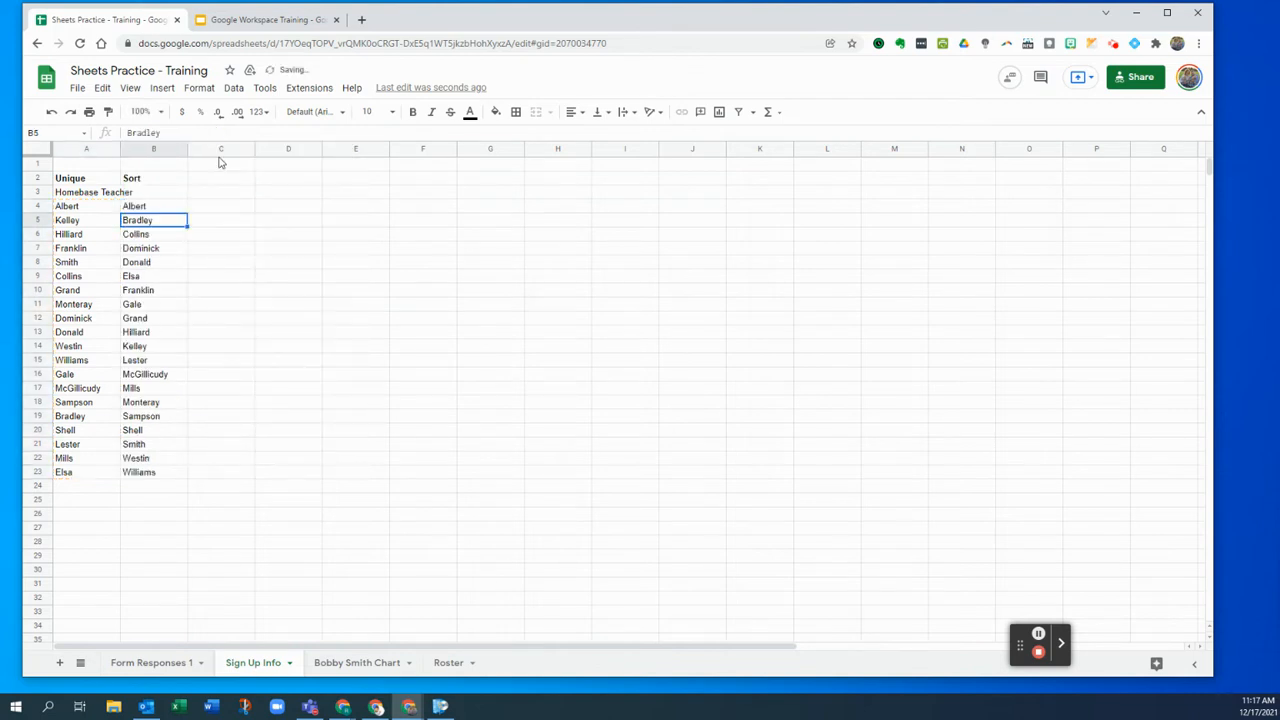
- Change the B4 SORT formula to FALSE to try a descending order
click(167, 207)
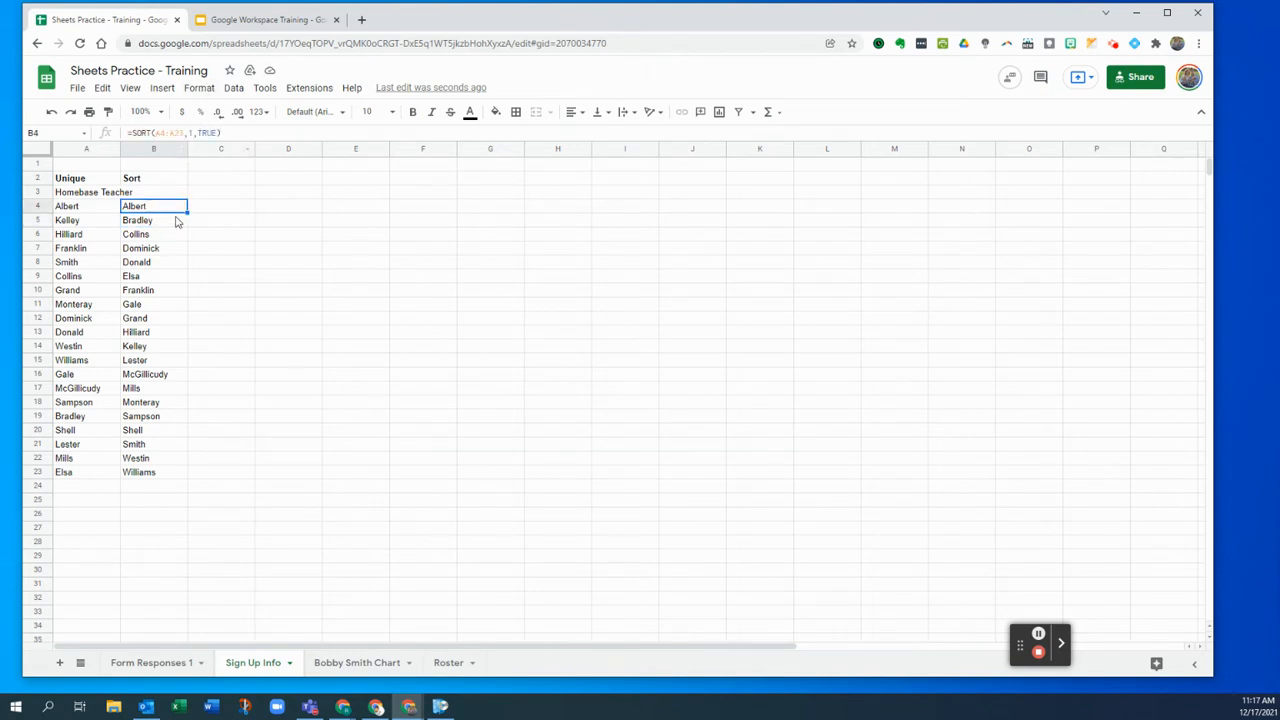
double_click(204, 133)
text(FALSE)
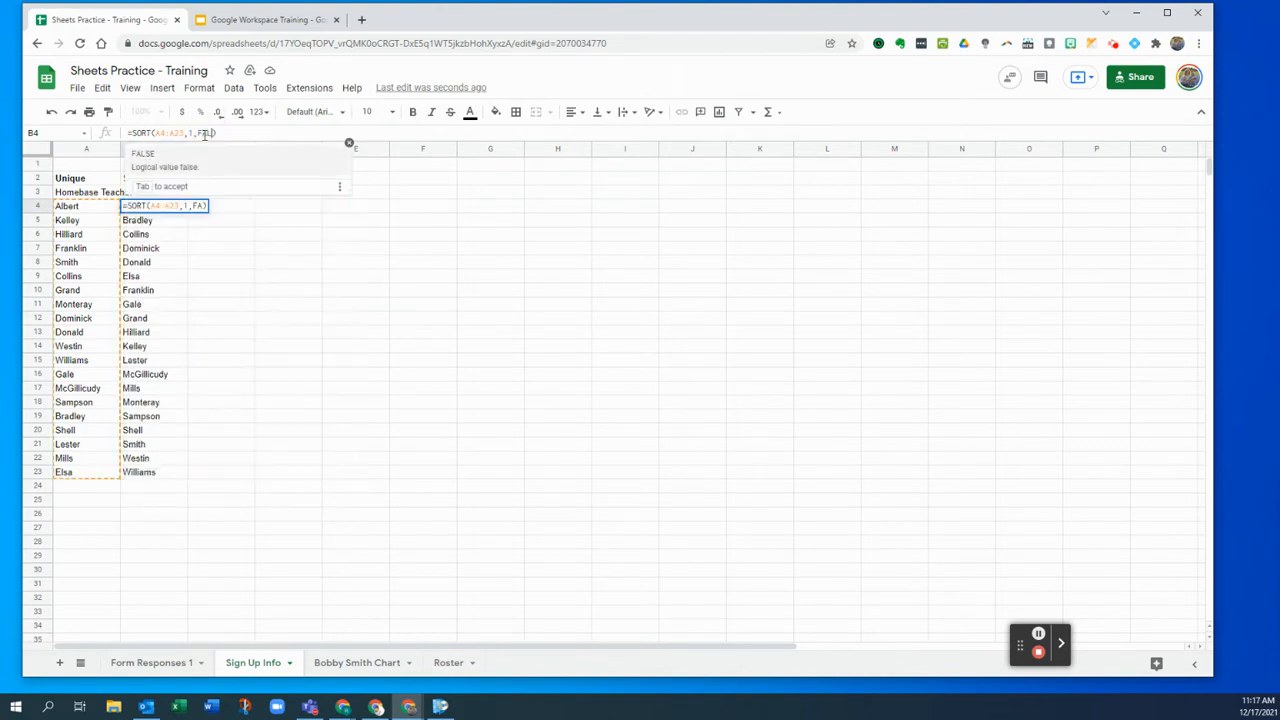
key(Return)
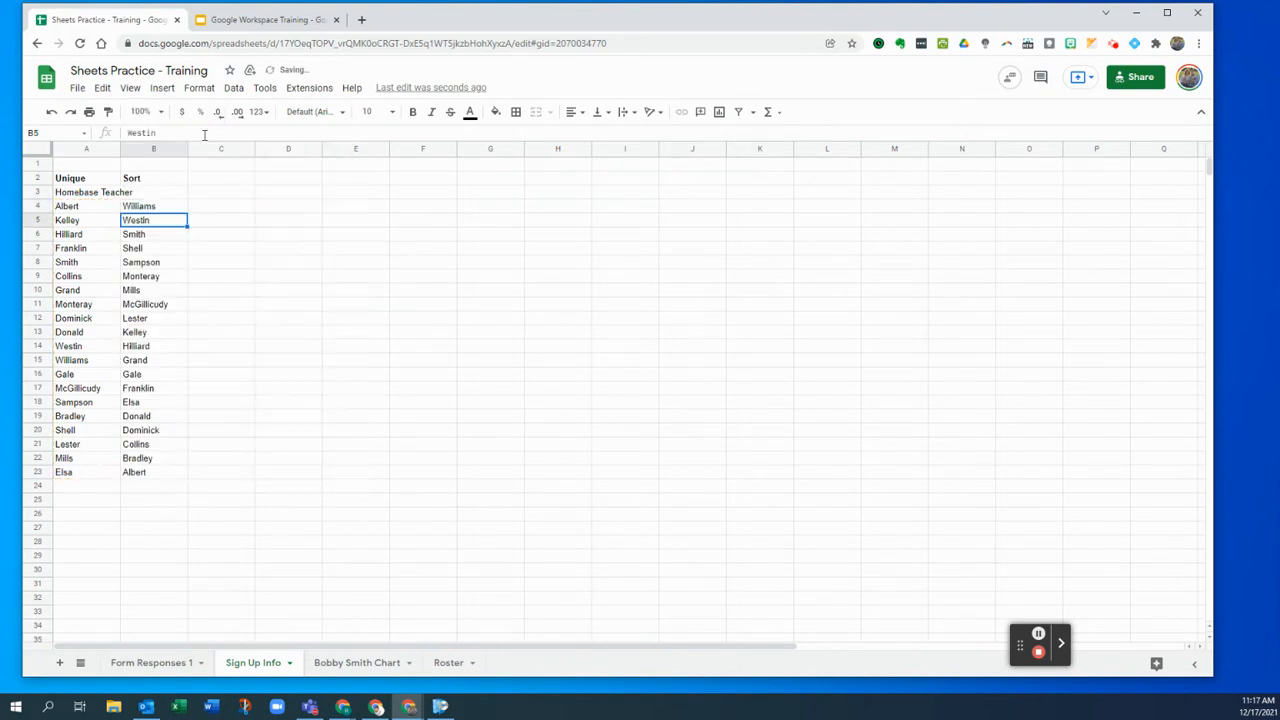
- Try sorting the whole sheet A to Z by column B, then undo it
right_click(163, 210)
click(218, 209)
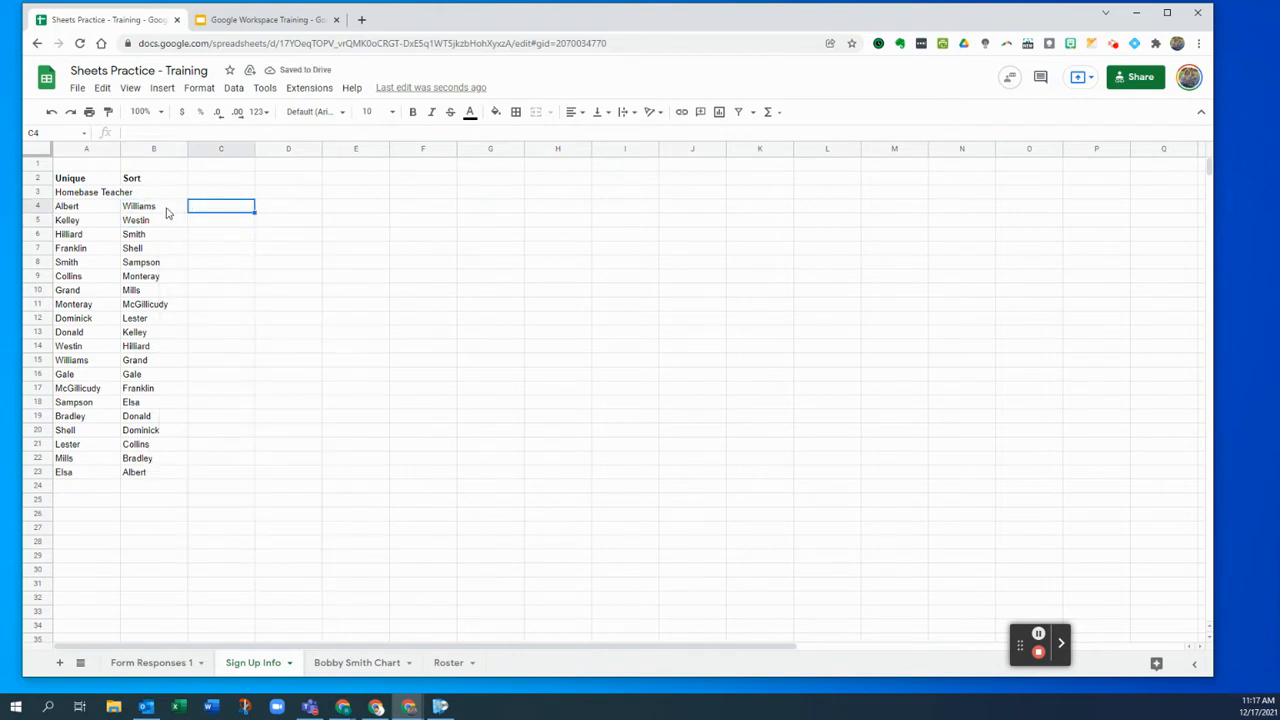
click(180, 149)
click(268, 404)
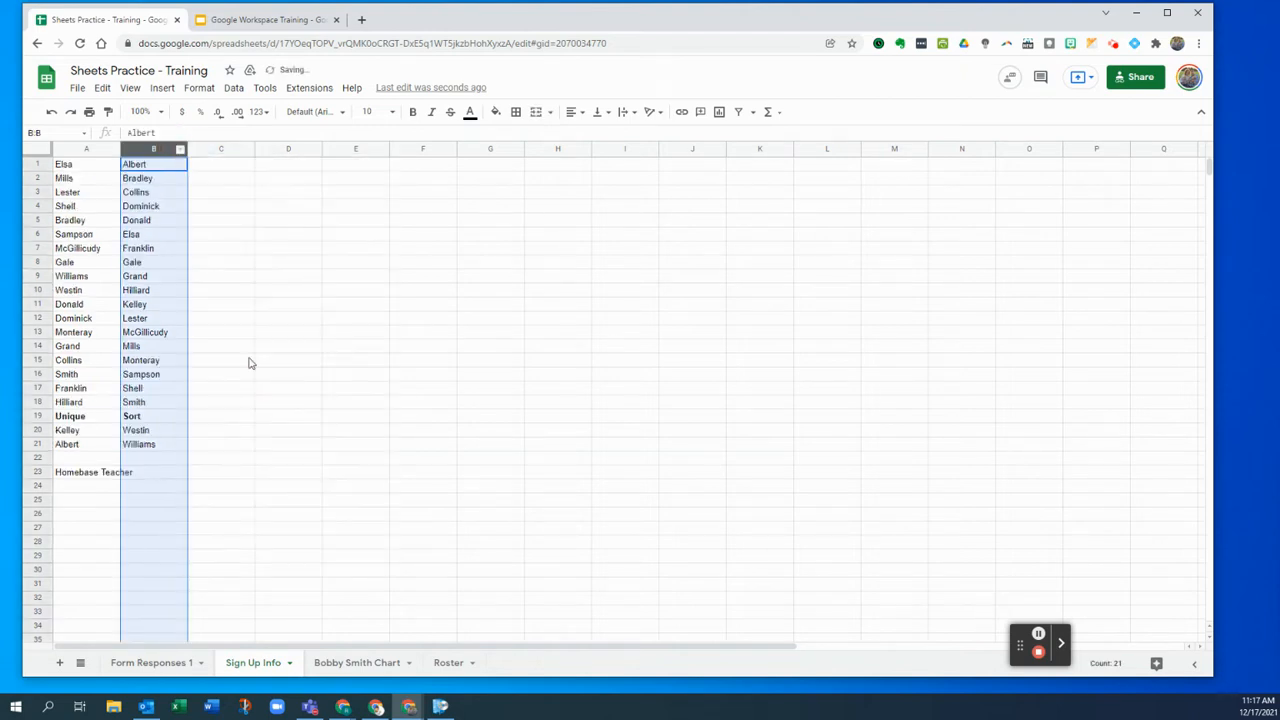
scroll(146, 519, down, 2)
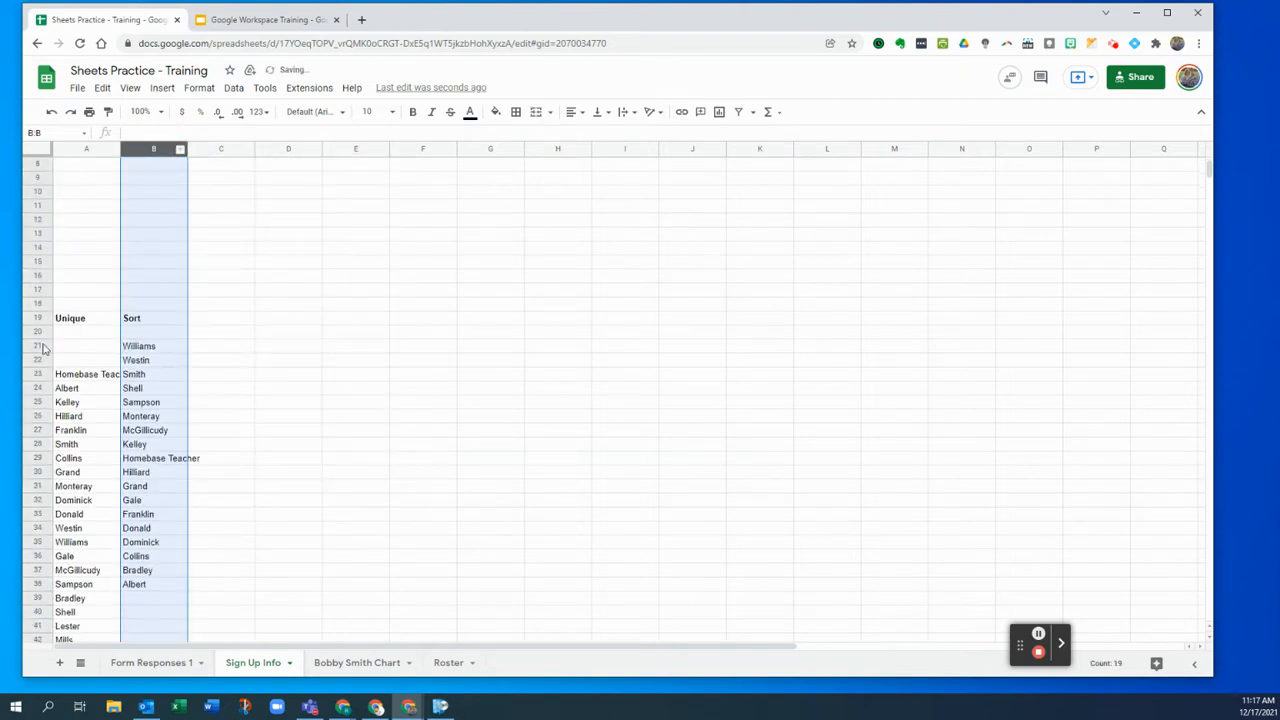
scroll(233, 443, up, 2)
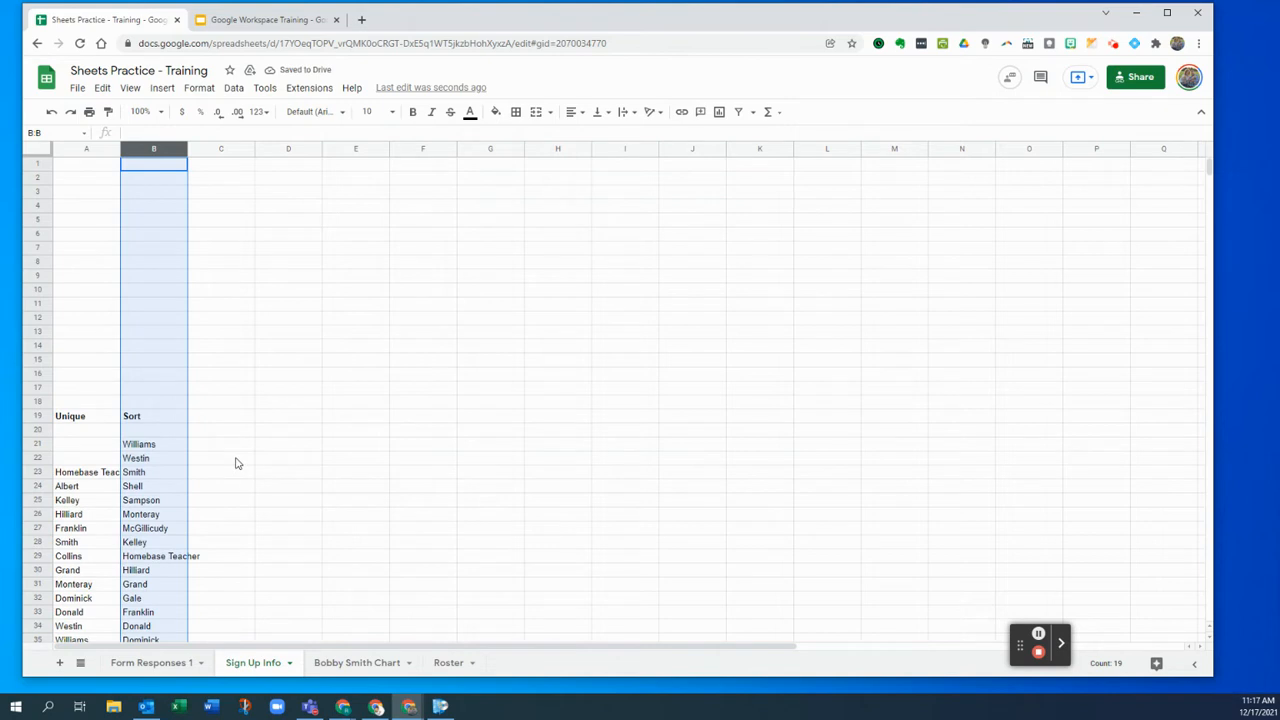
click(52, 112)
click(205, 234)
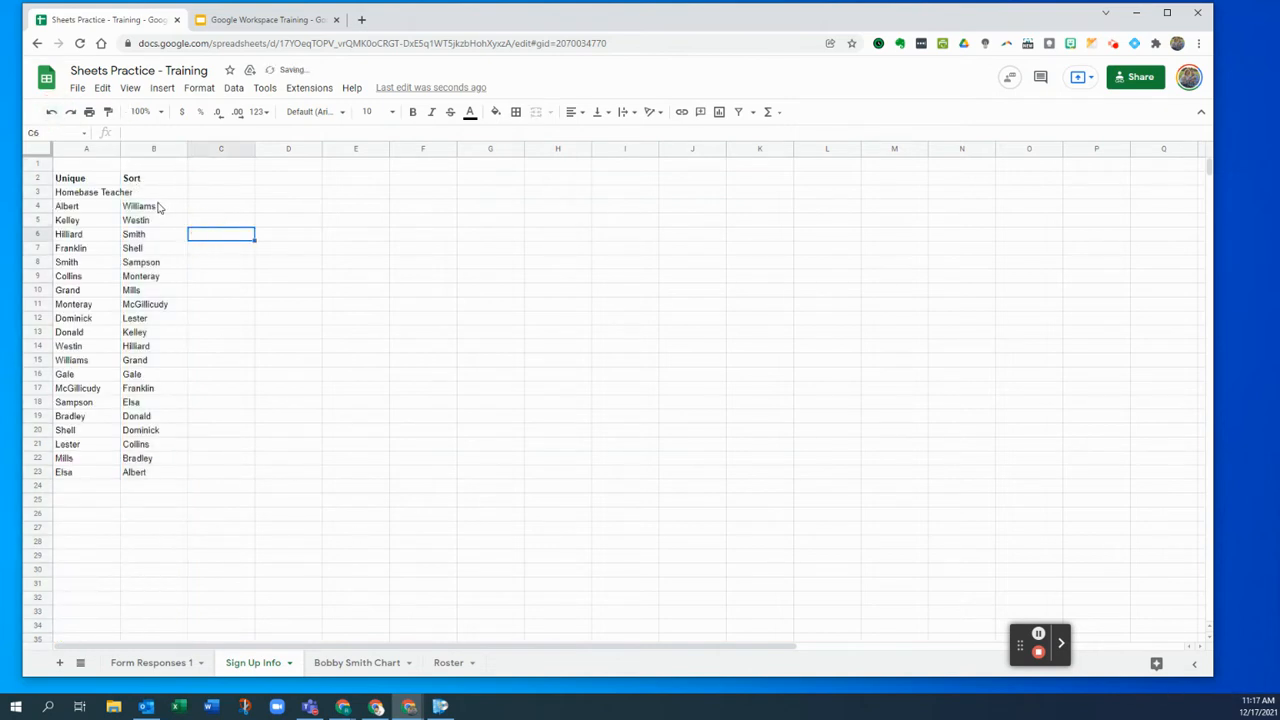
- Switch the B4 SORT formula back to TRUE and check the ascending names in B4:B23
click(157, 206)
double_click(207, 133)
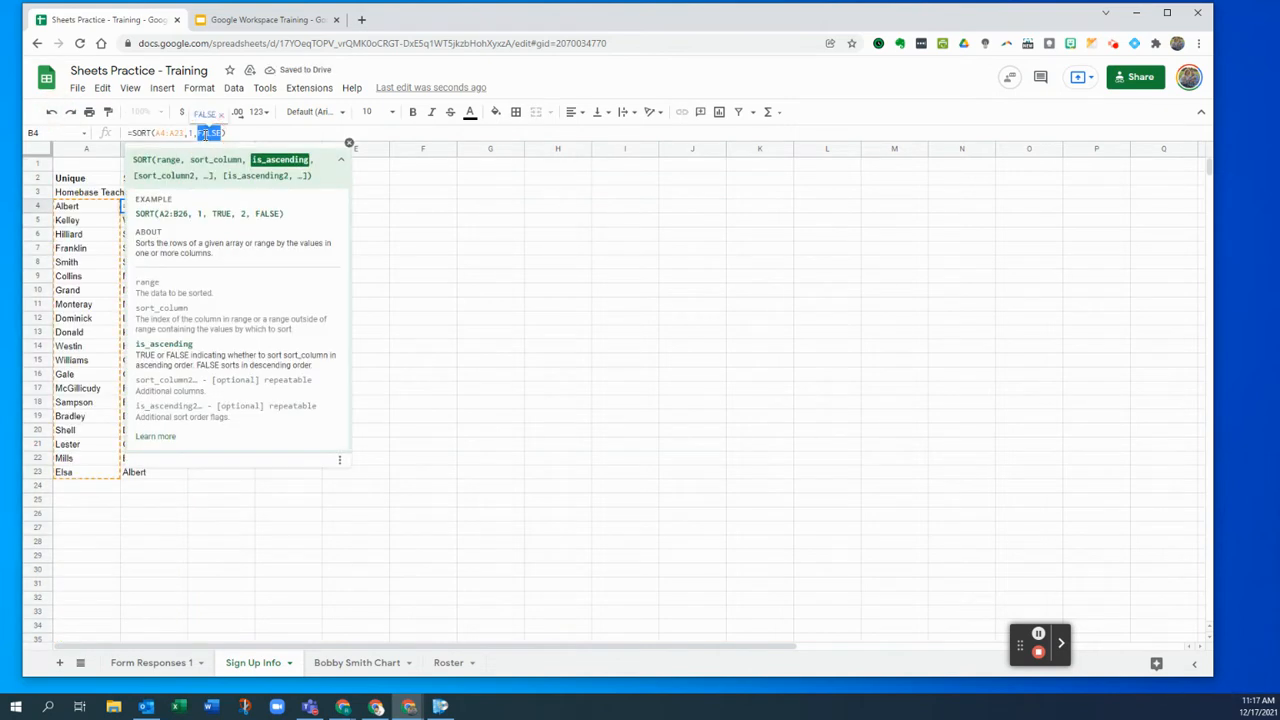
text(TRUE)
key(shift+Return)
drag(160, 207, 145, 470)
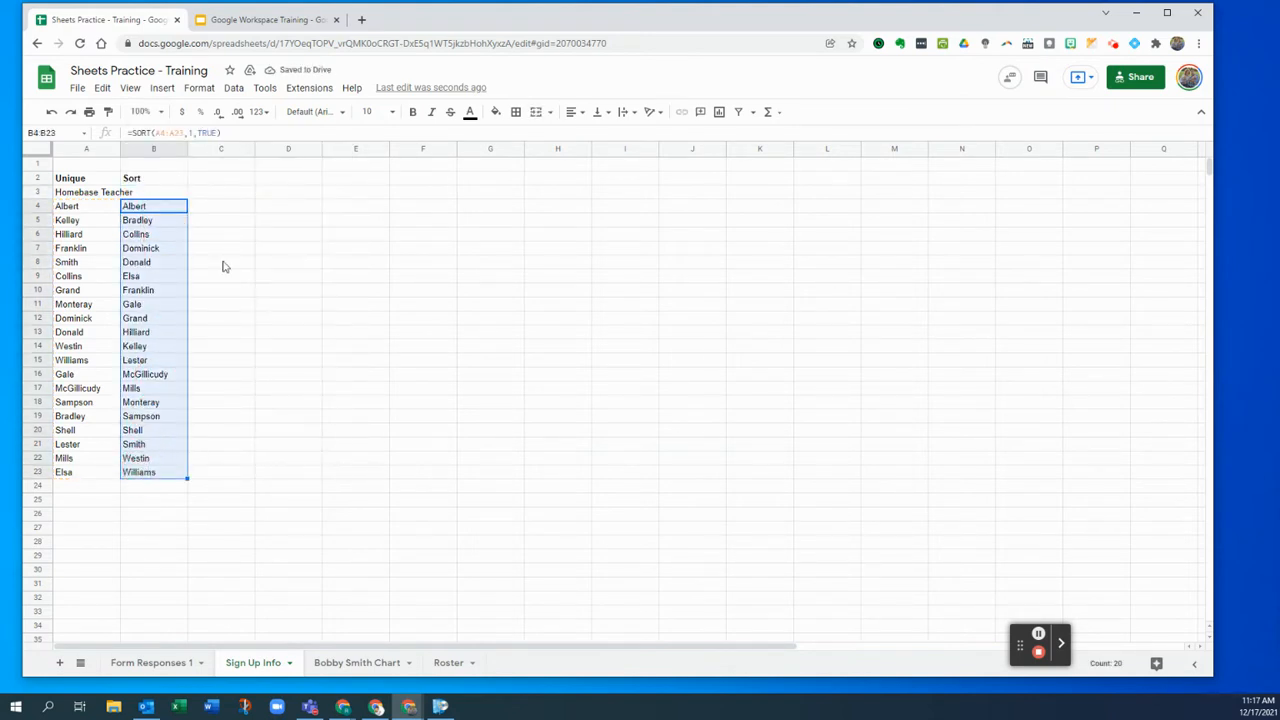
click(200, 211)
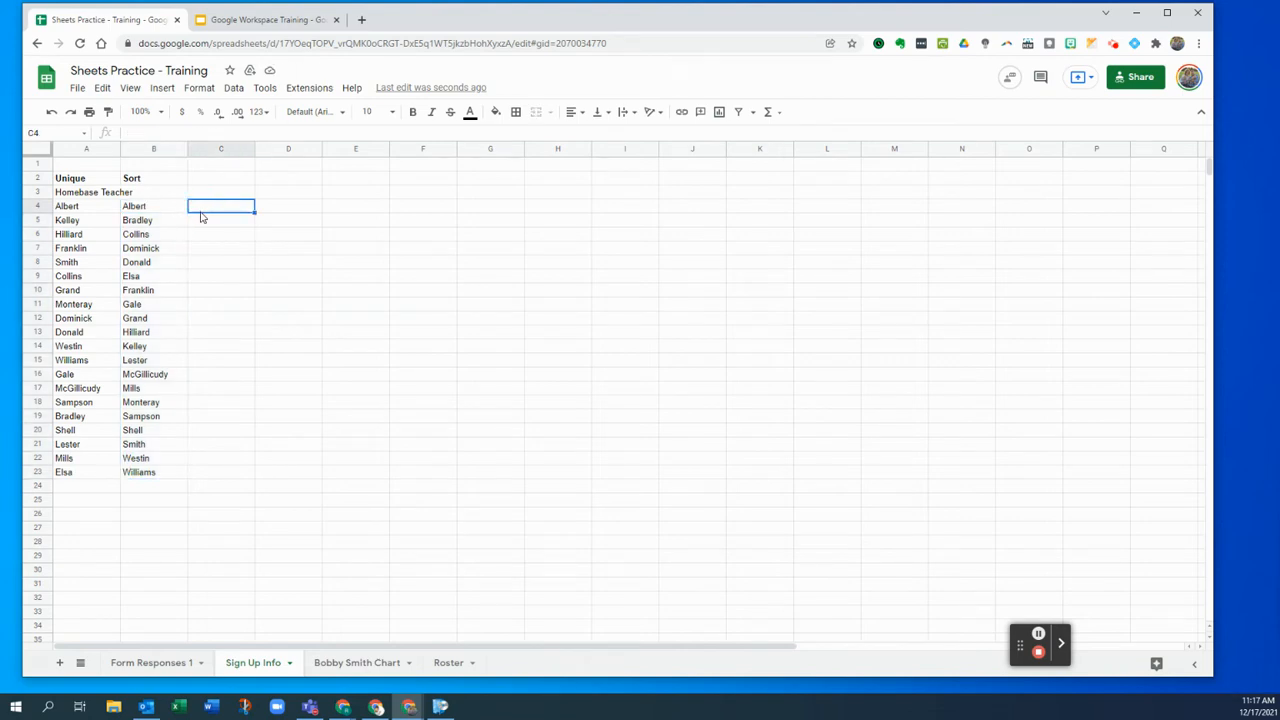
- Look over the Session 1 entries in column G of Form Responses 1
click(152, 665)
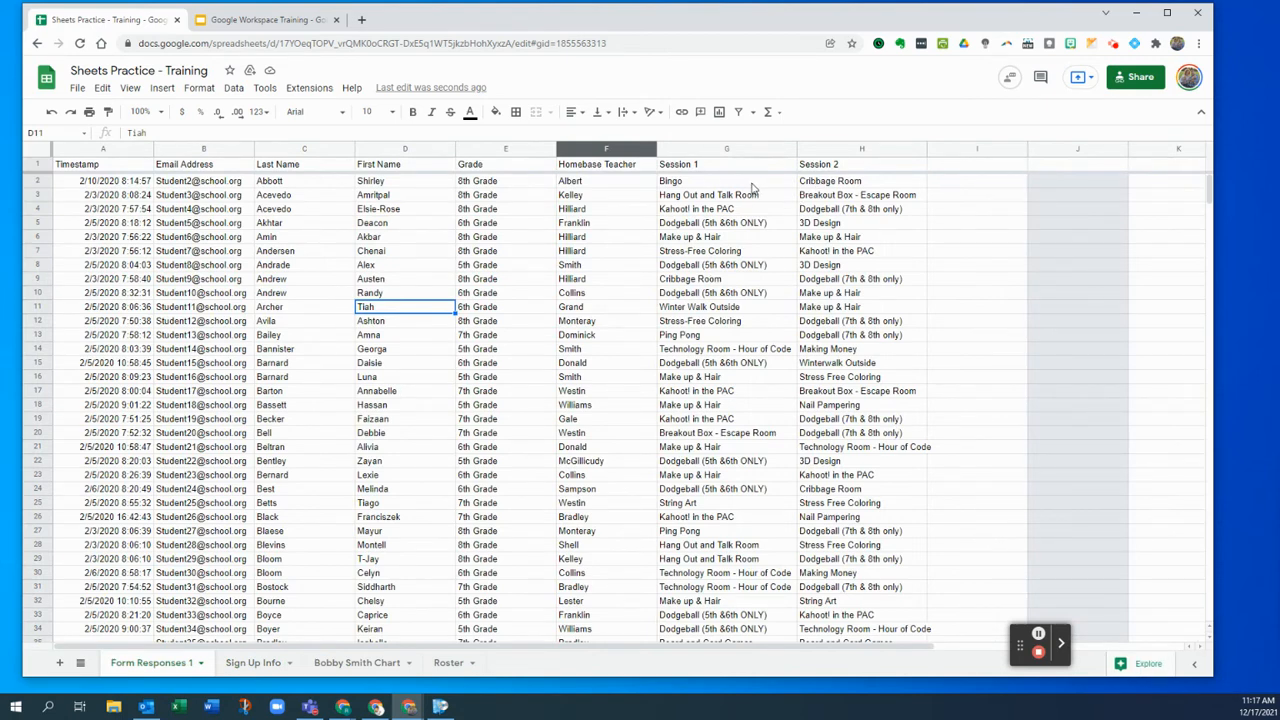
drag(752, 186, 708, 476)
drag(849, 213, 862, 421)
click(806, 479)
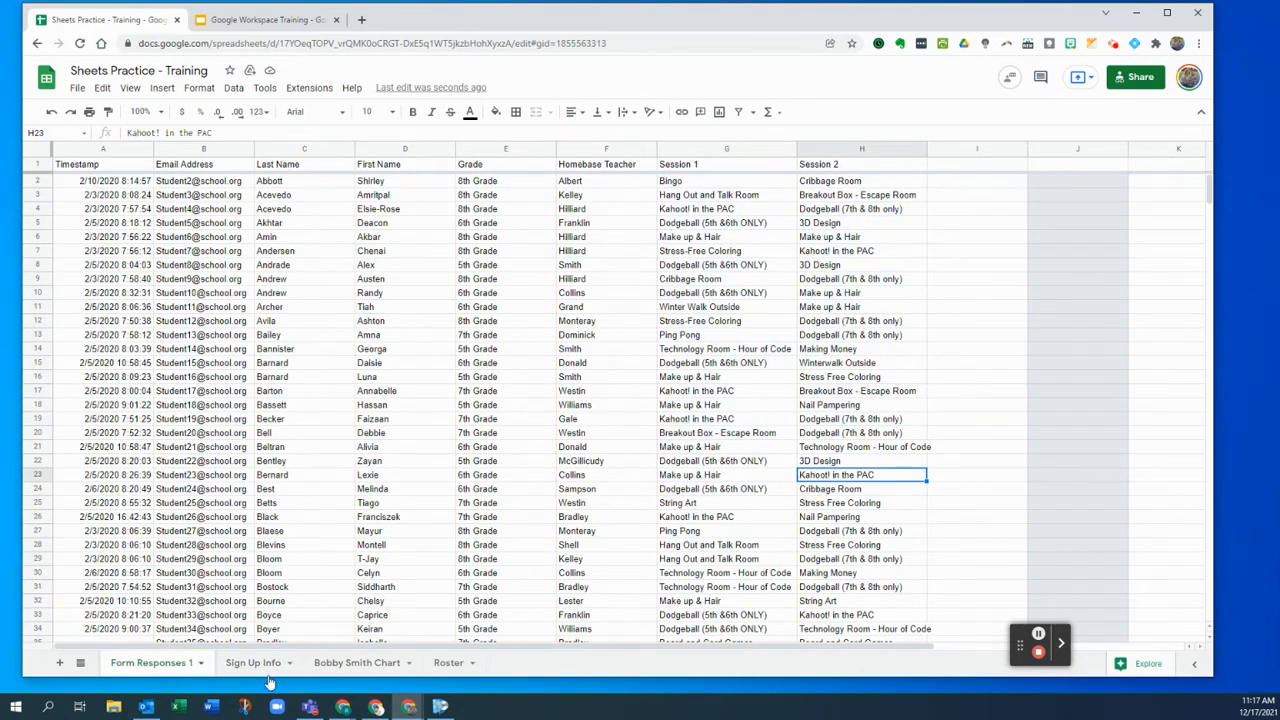
- Type the heading 'Unique Sessions' in D2 of Sign Up Info
click(256, 664)
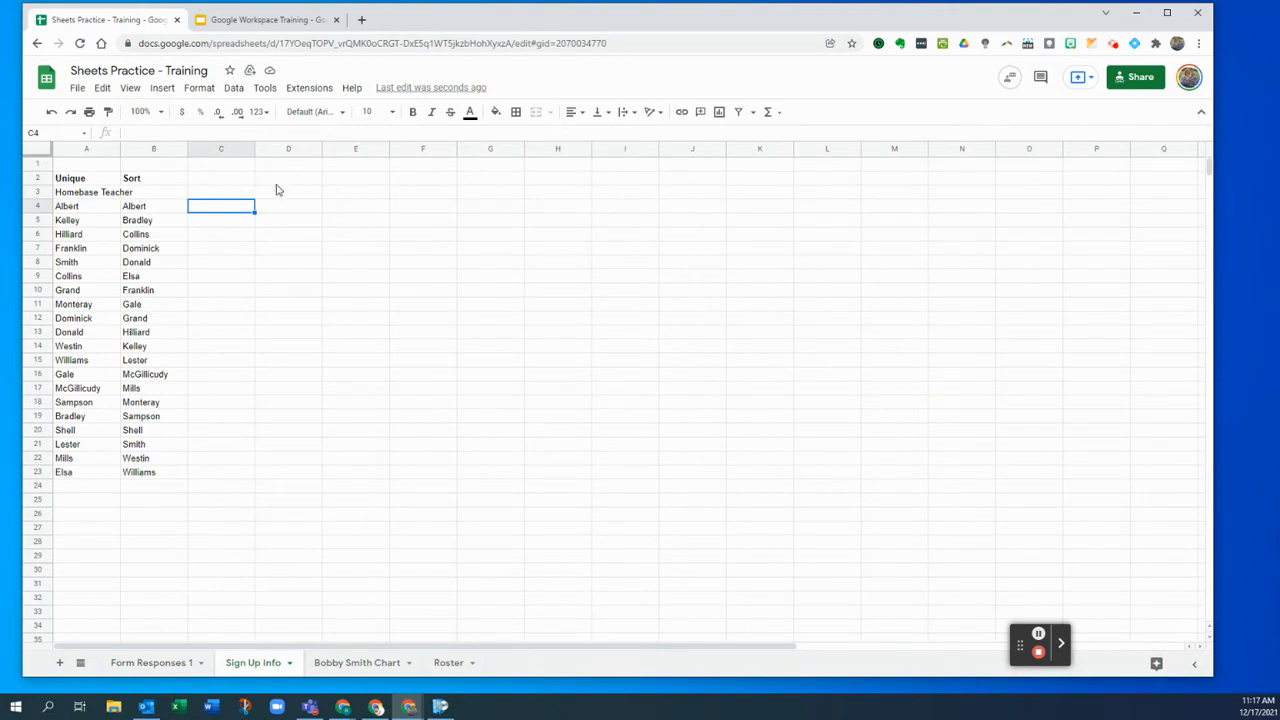
click(276, 188)
text(Un)
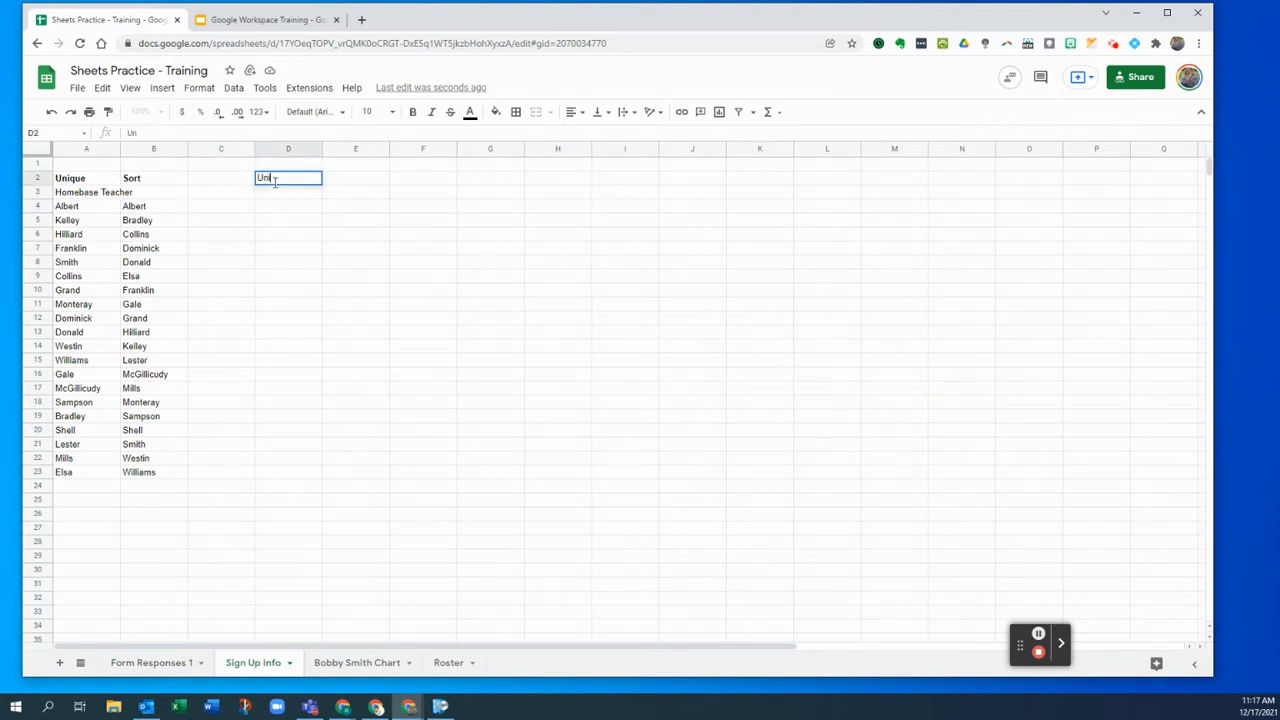
text(ique Sessions)
key(Return)
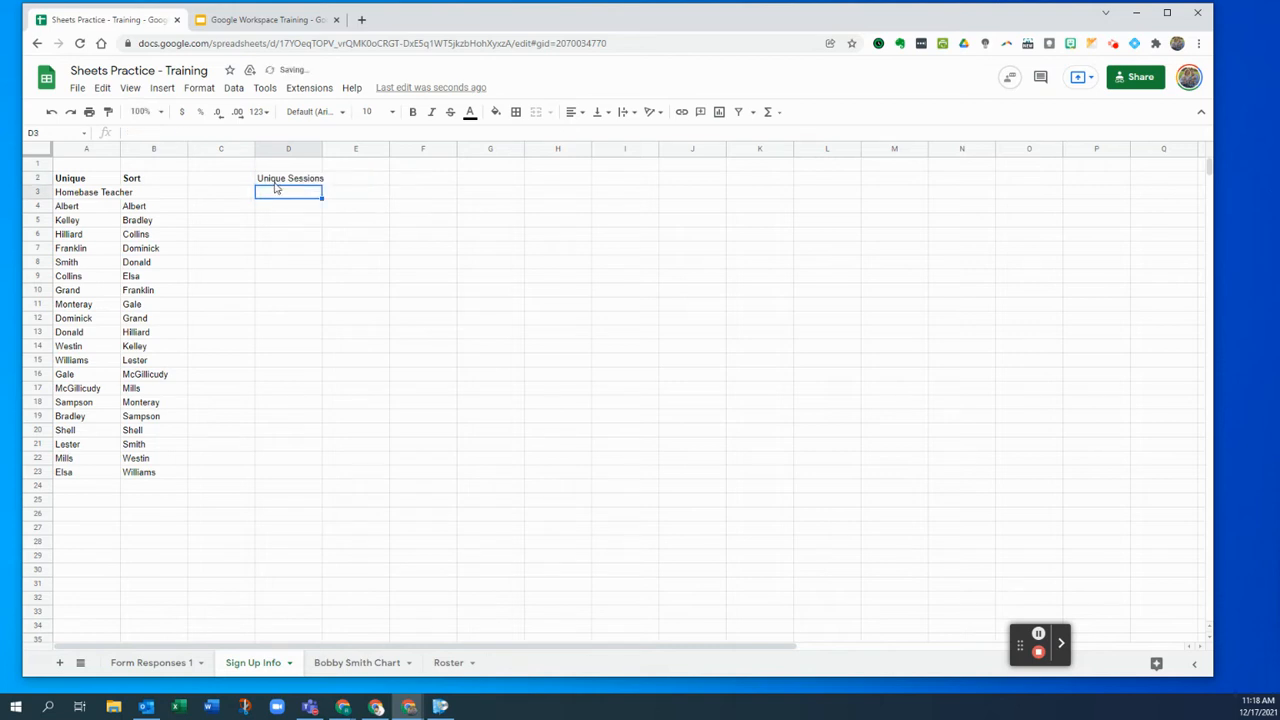
- Start a UNIQUE formula in D3 and reopen it to remove the closing parenthesis
text(=un)
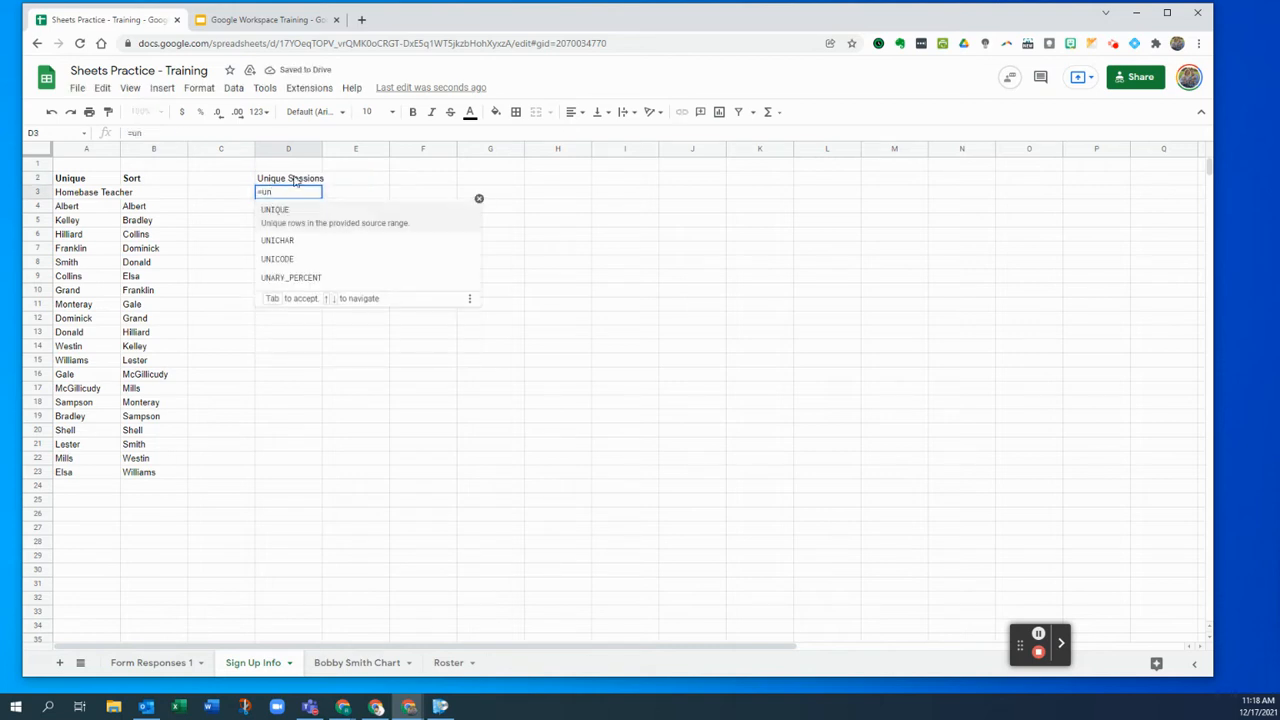
click(310, 222)
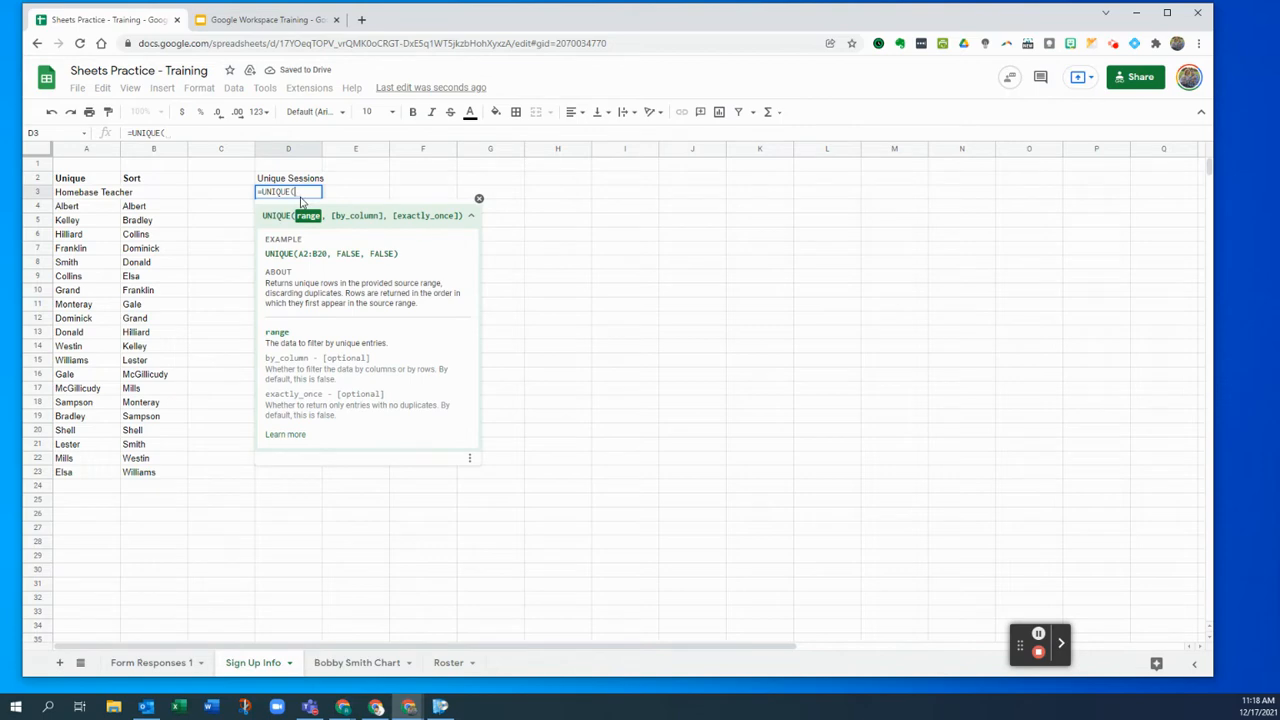
click(176, 663)
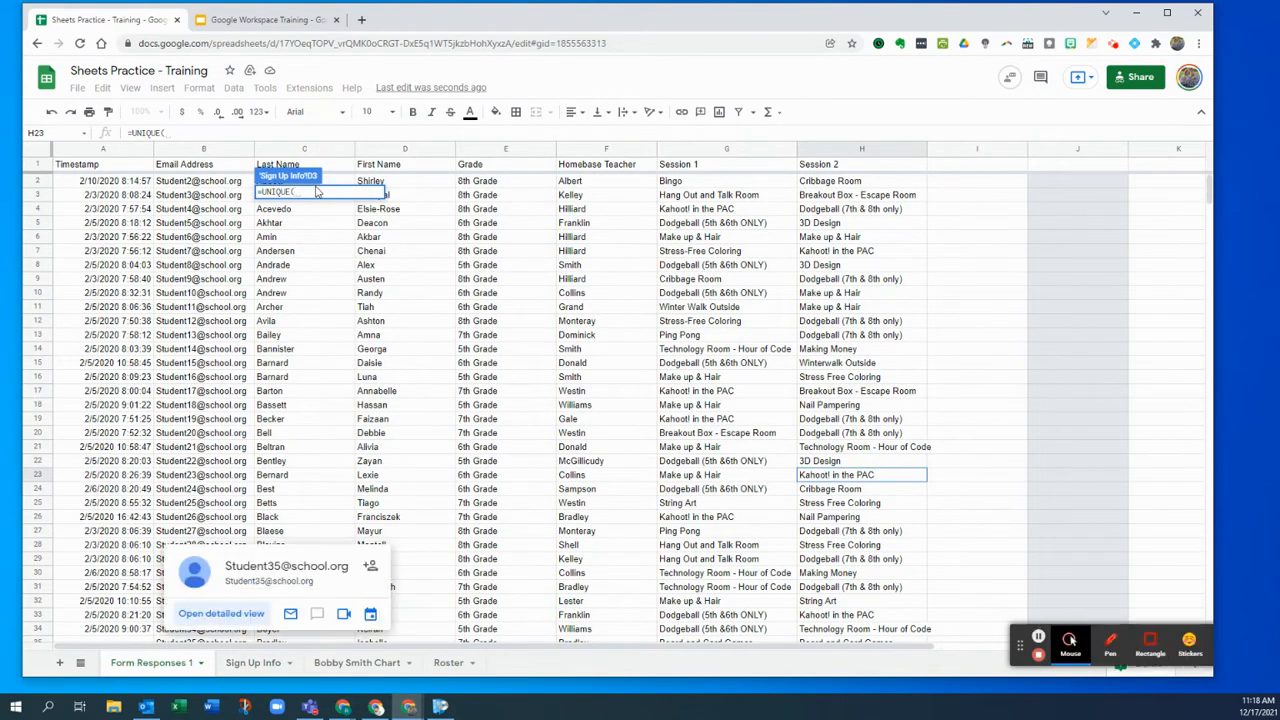
click(262, 663)
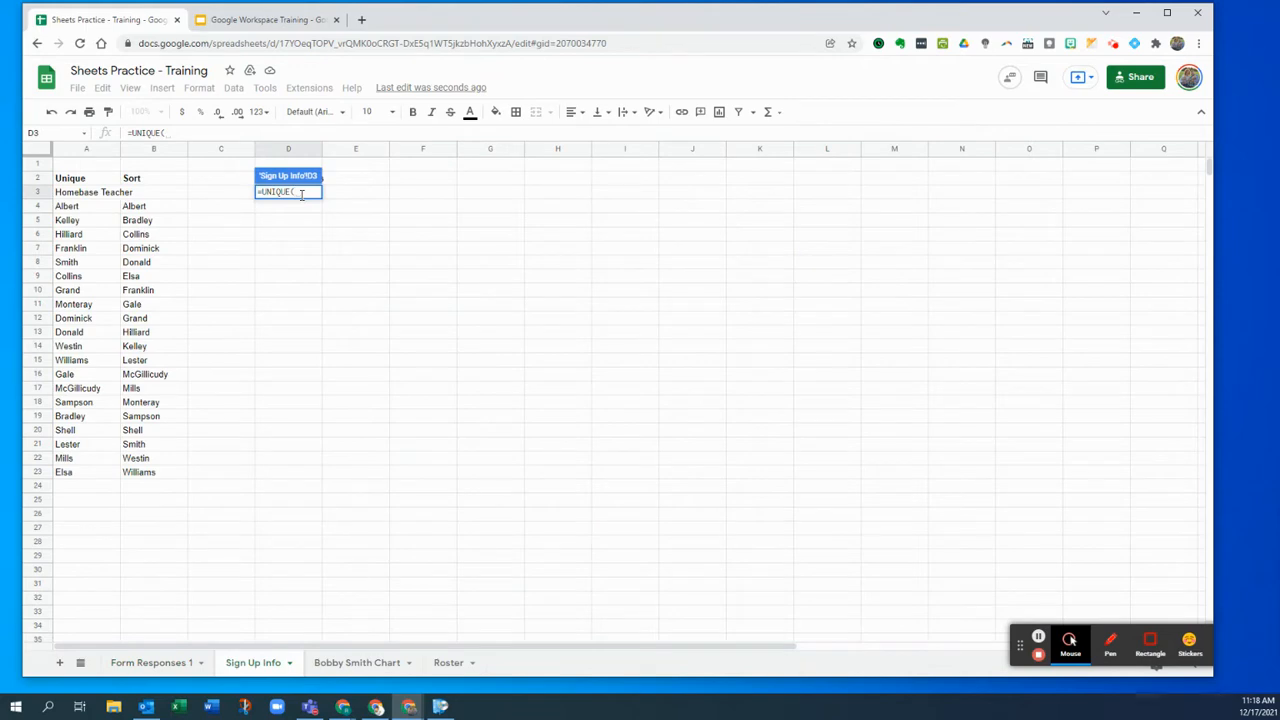
key(Return)
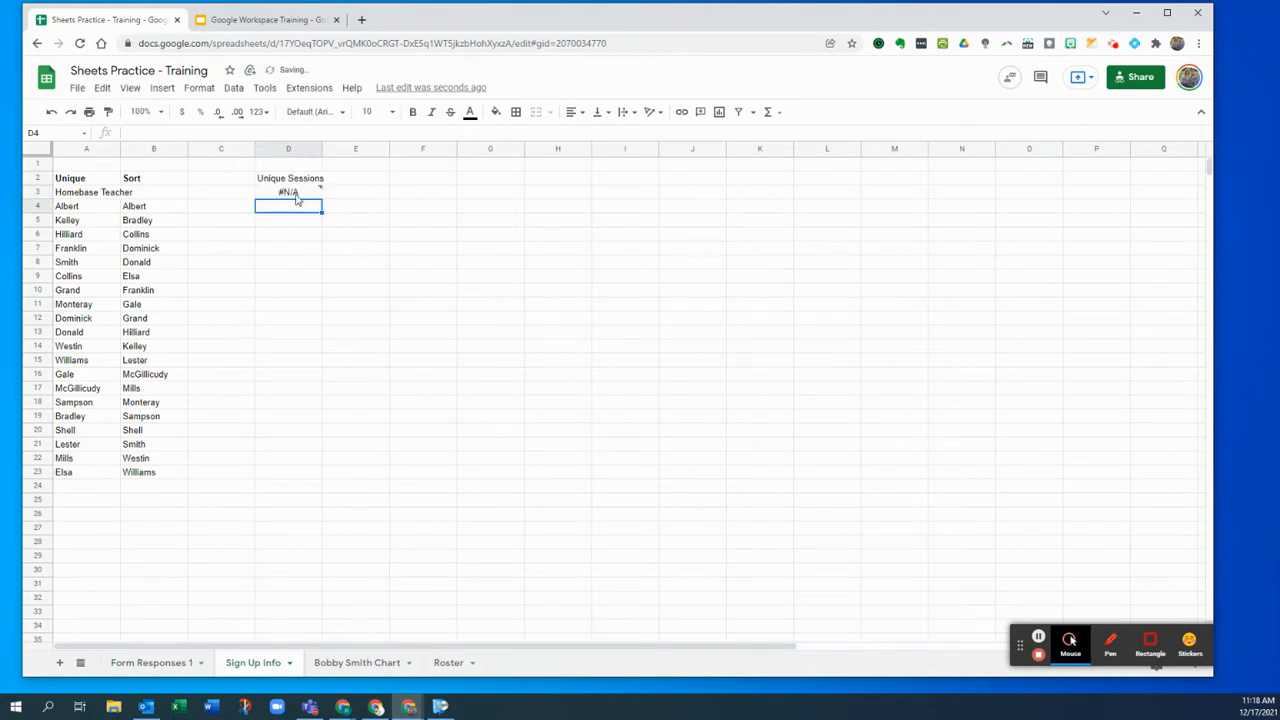
click(309, 194)
click(181, 134)
key(BackSpace)
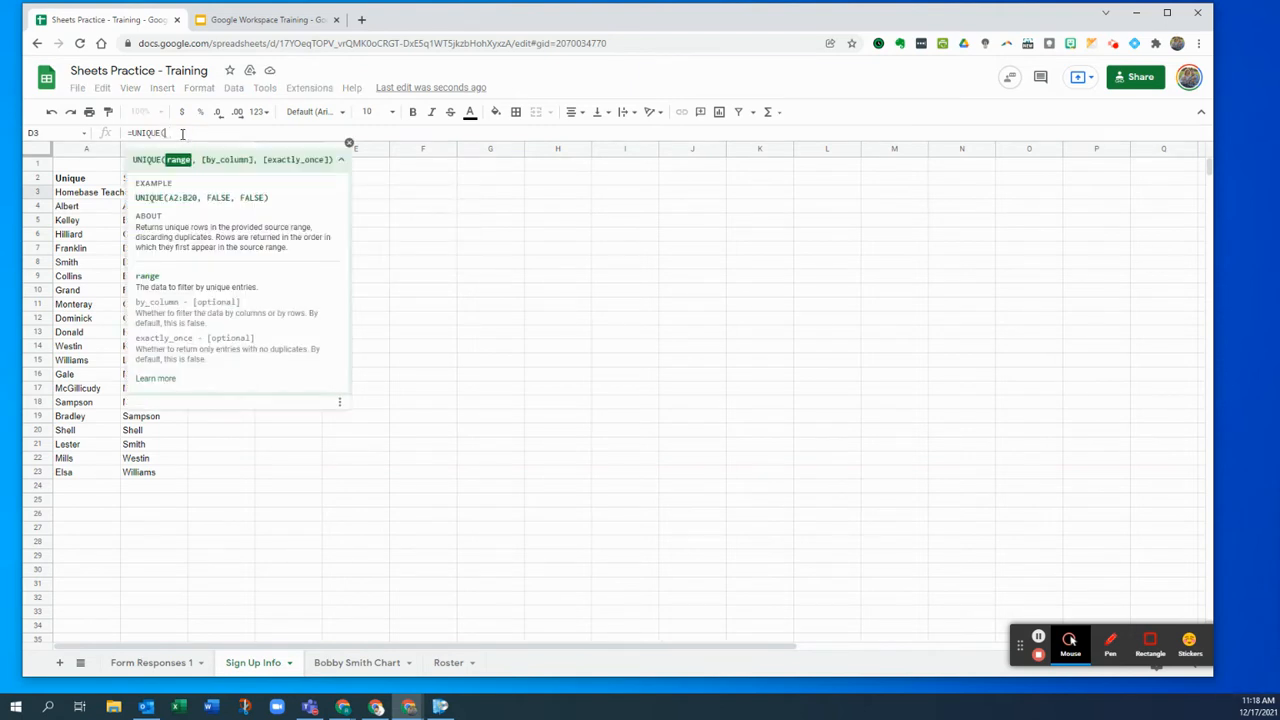
click(341, 159)
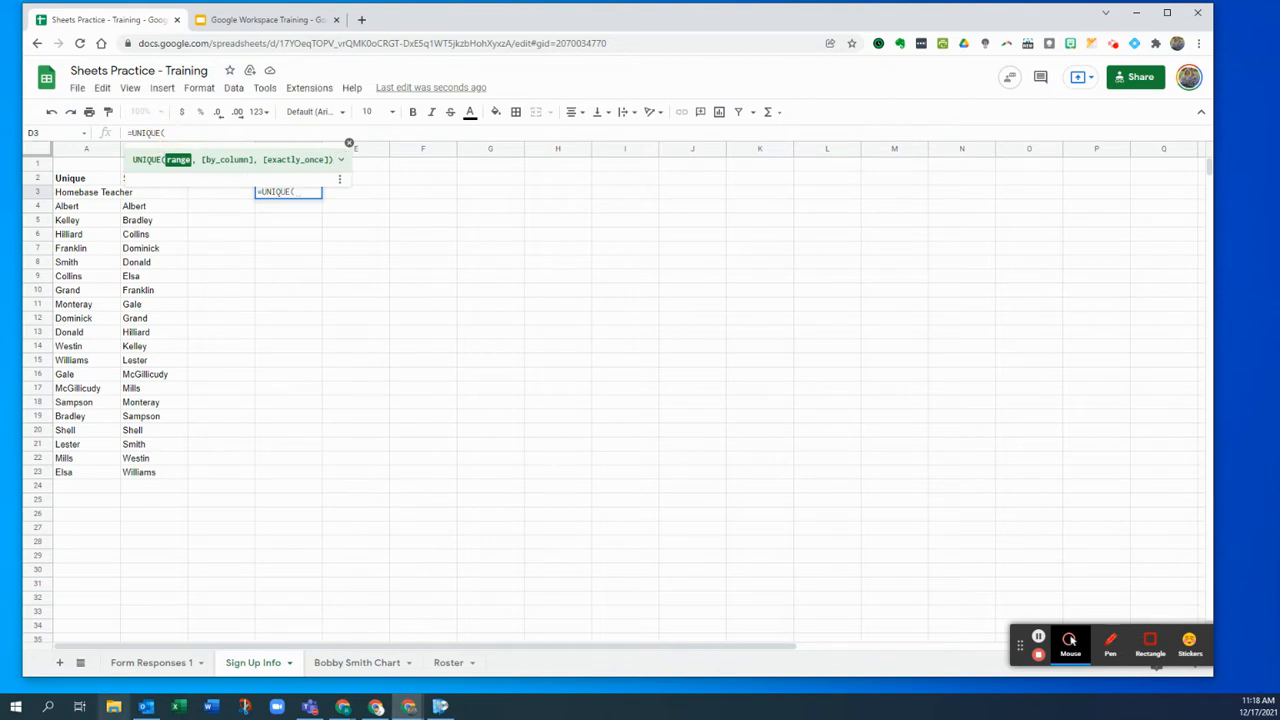
- Complete D3 as =UNIQUE('Form Responses 1'!G:G) using the whole Session 1 column
click(160, 666)
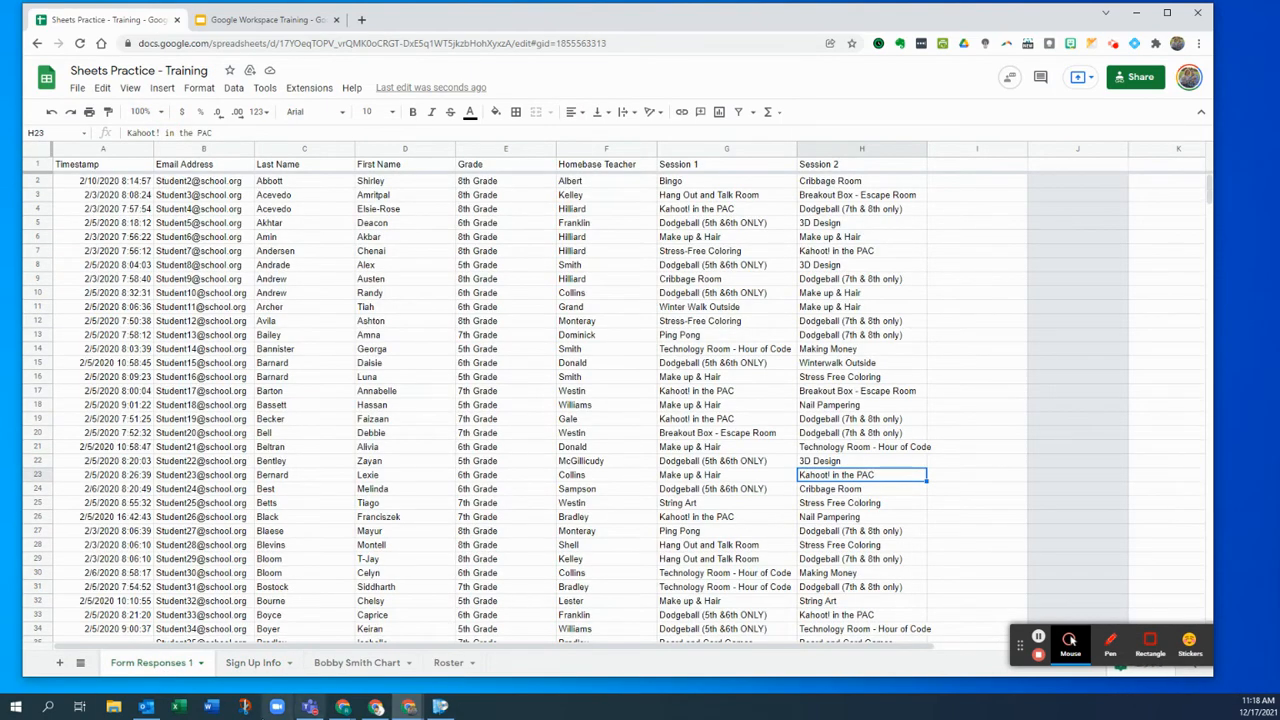
click(253, 662)
click(295, 206)
click(297, 197)
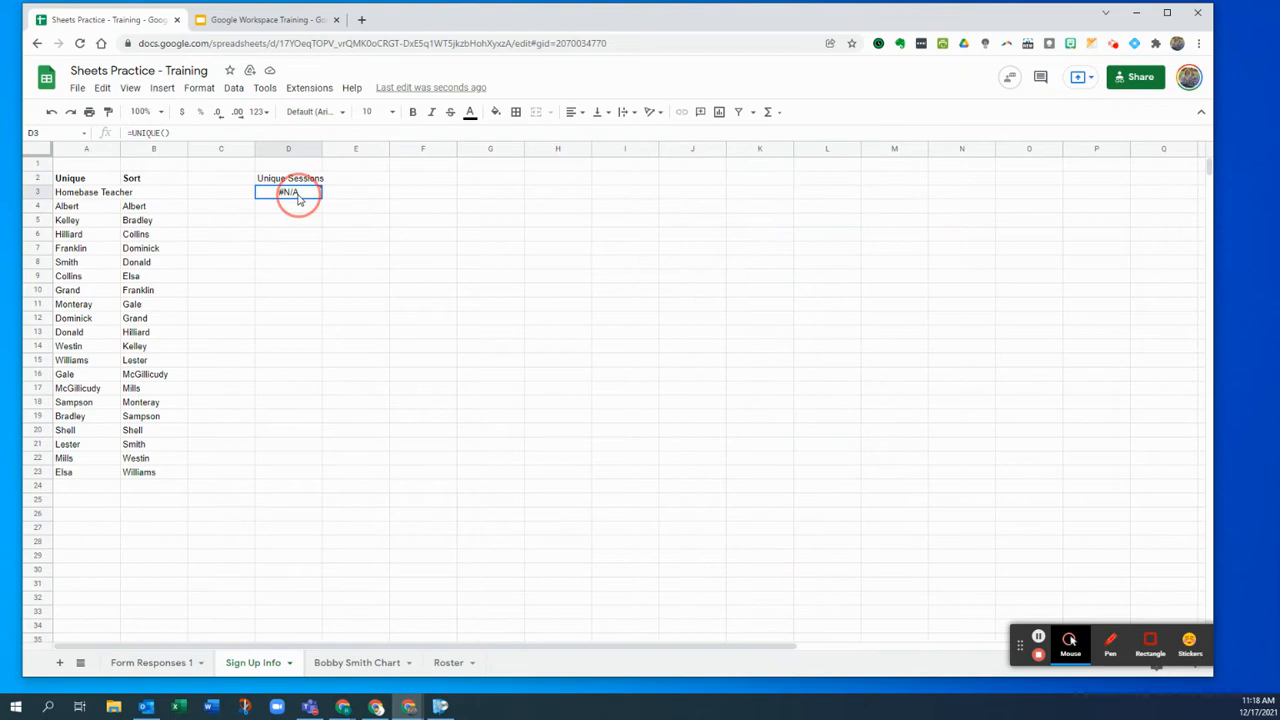
double_click(297, 197)
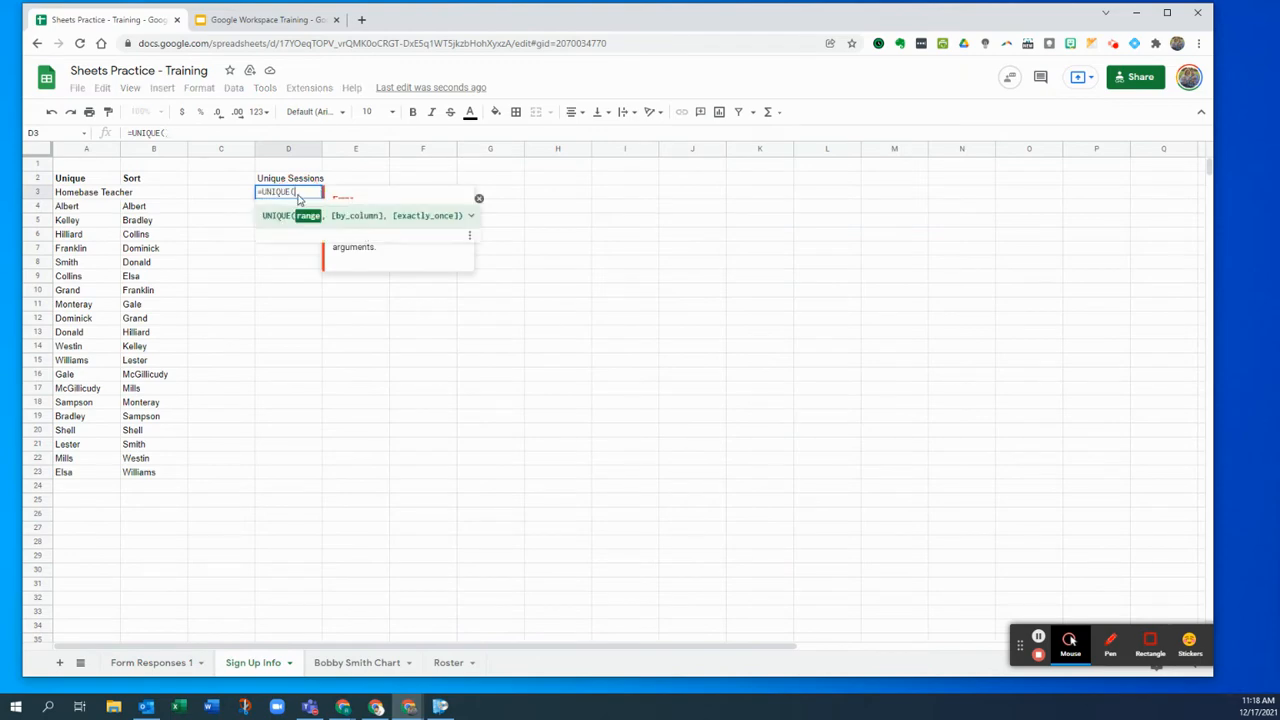
key(Delete)
click(150, 668)
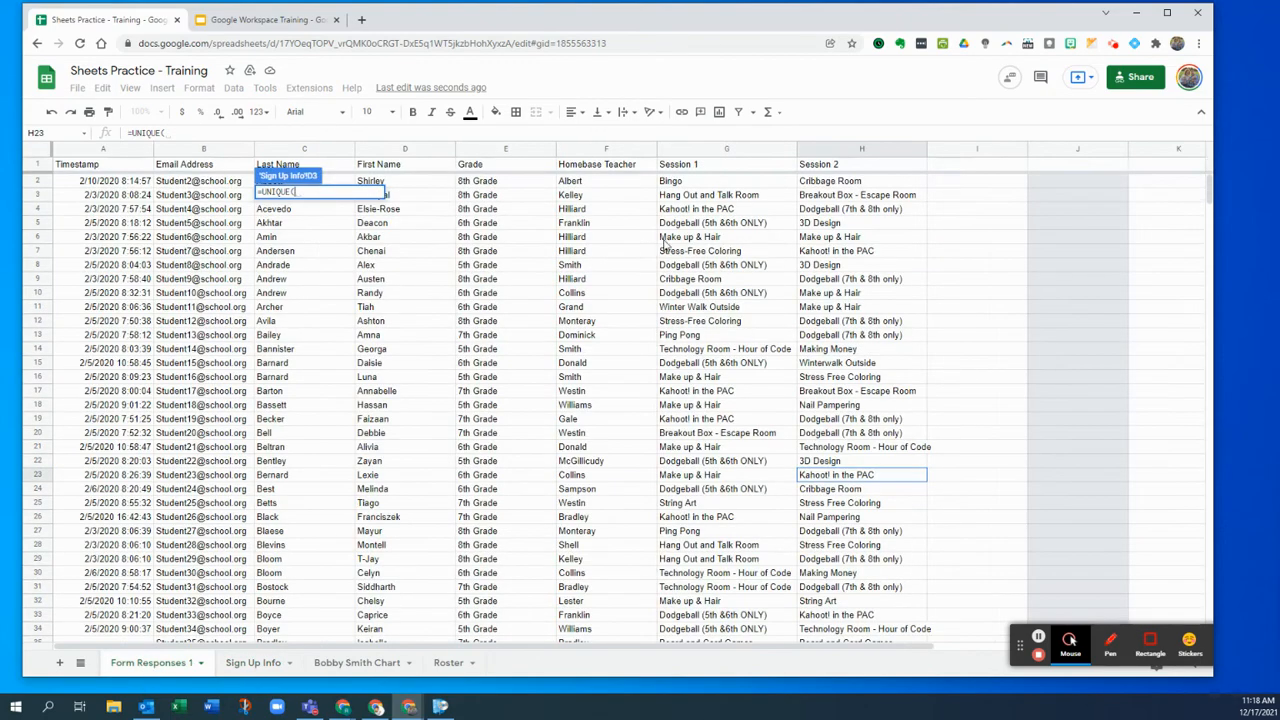
click(684, 150)
text())
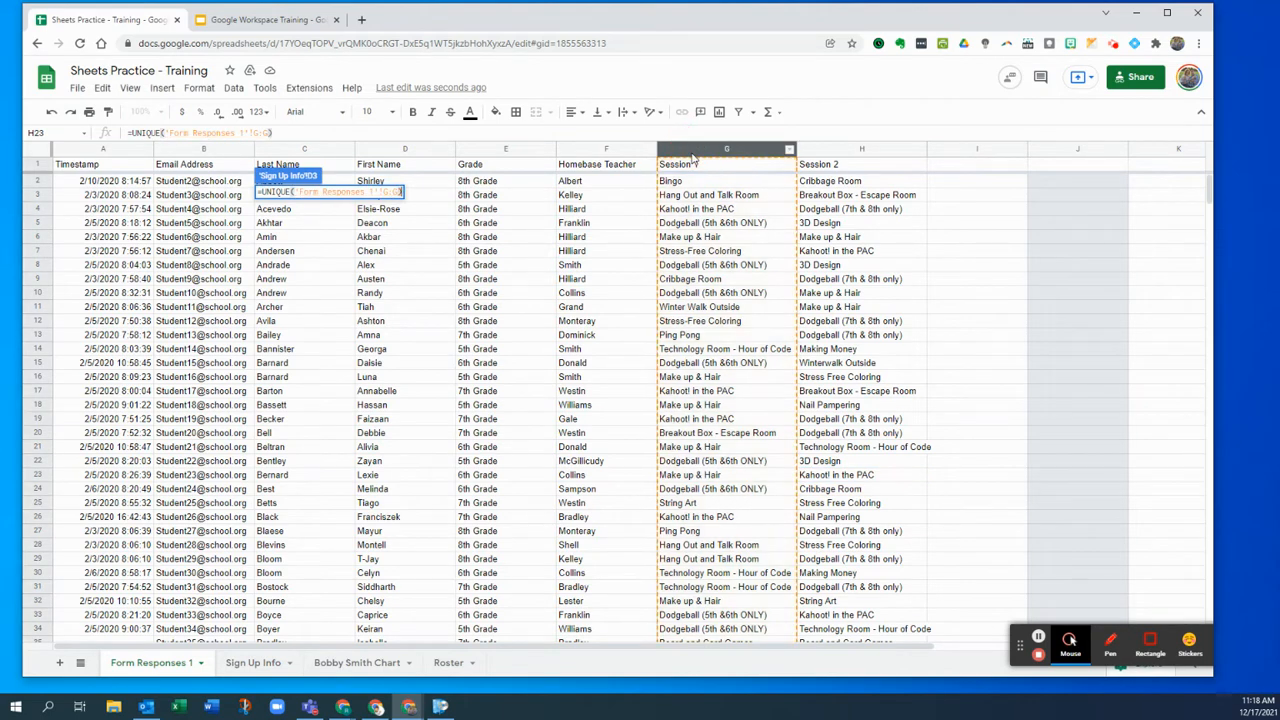
key(Return)
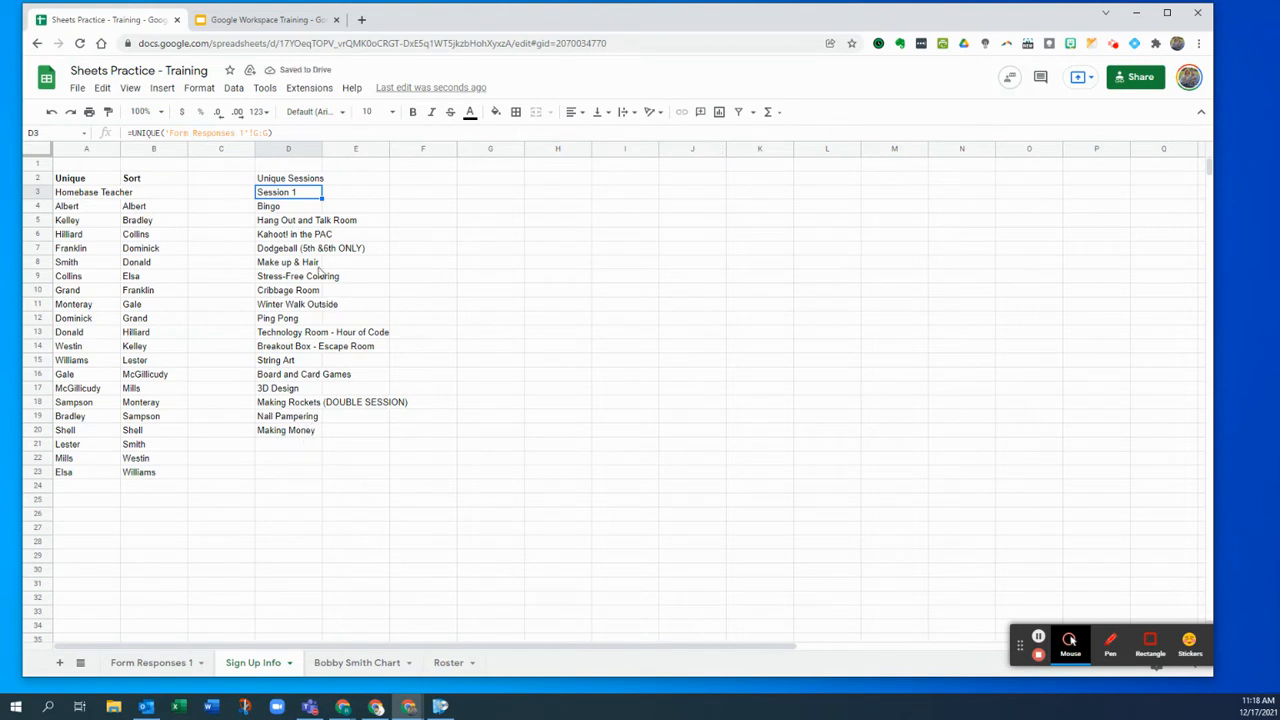
click(298, 206)
- Enter =SORT(D4:D20) in E4 to list the unique sessions alphabetically, then check Form Responses 1
drag(293, 235, 306, 432)
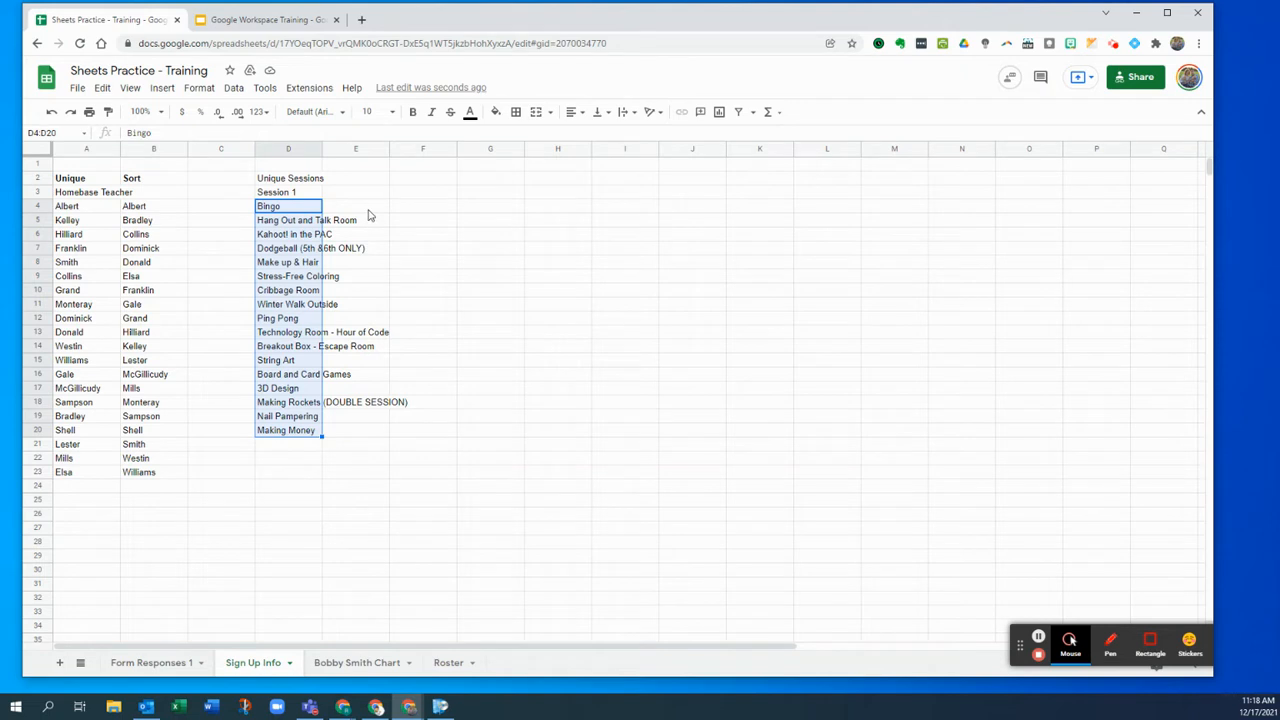
click(368, 210)
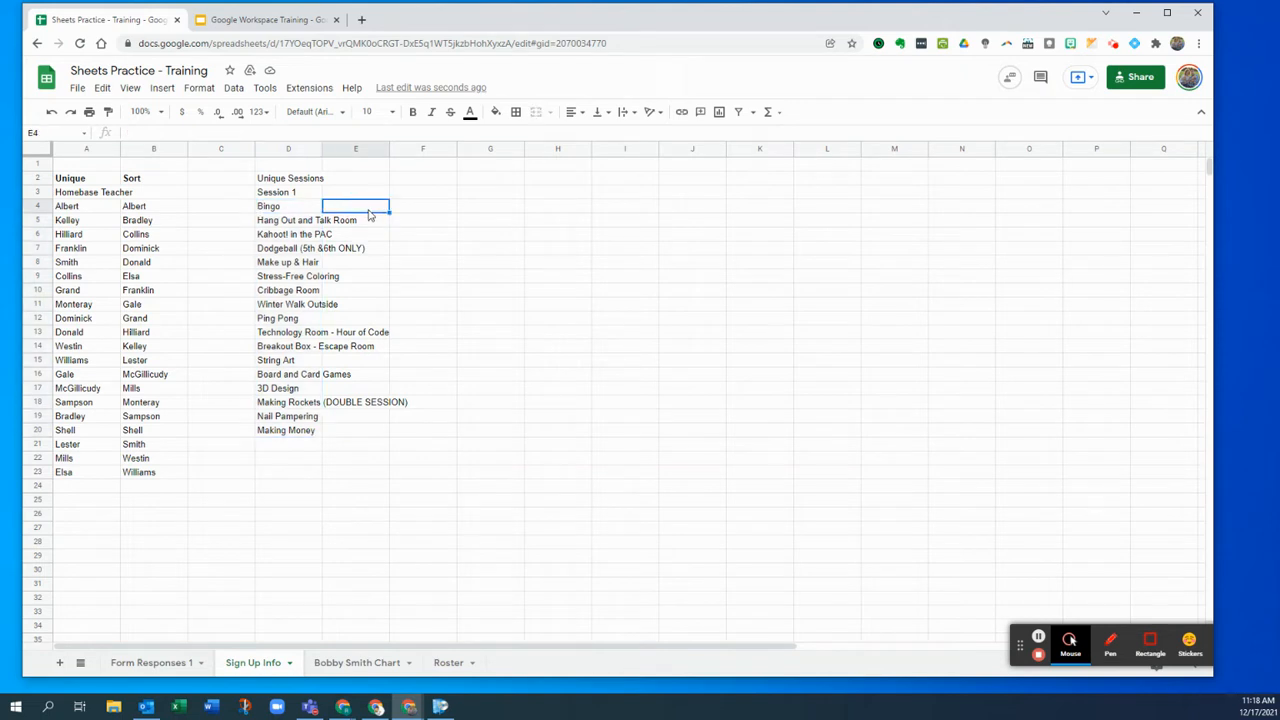
text(=)
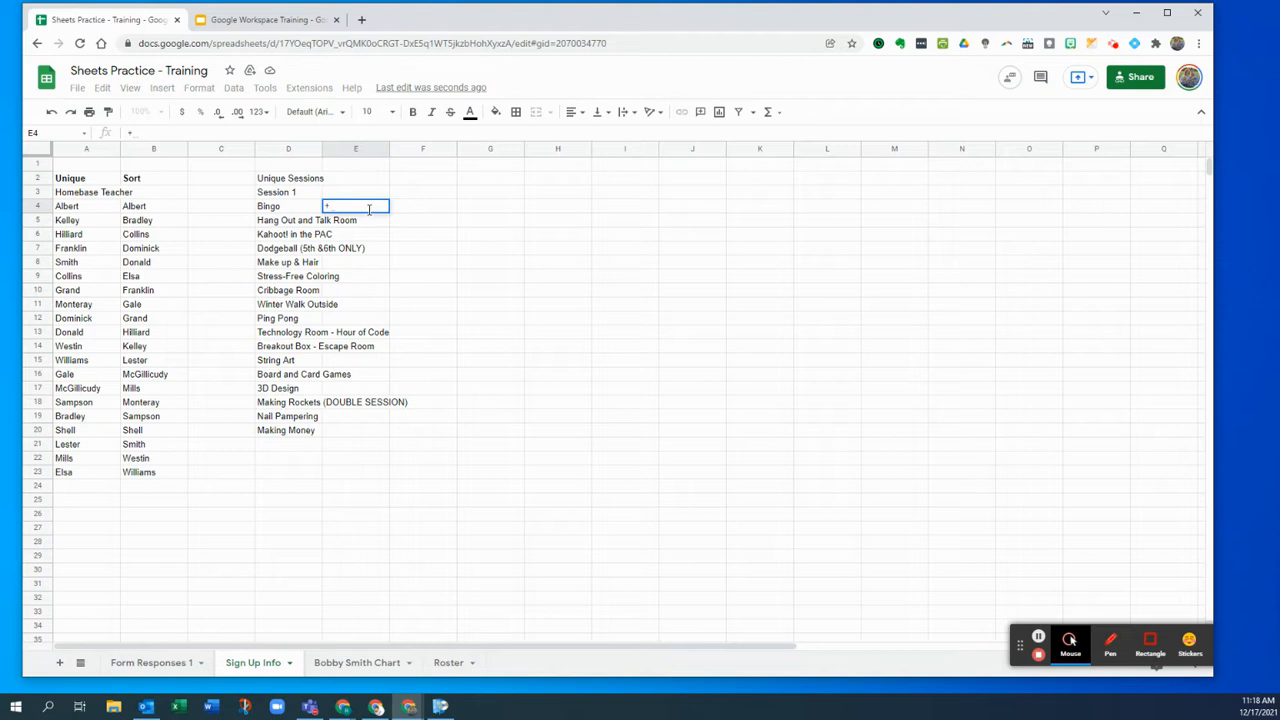
text(sort)
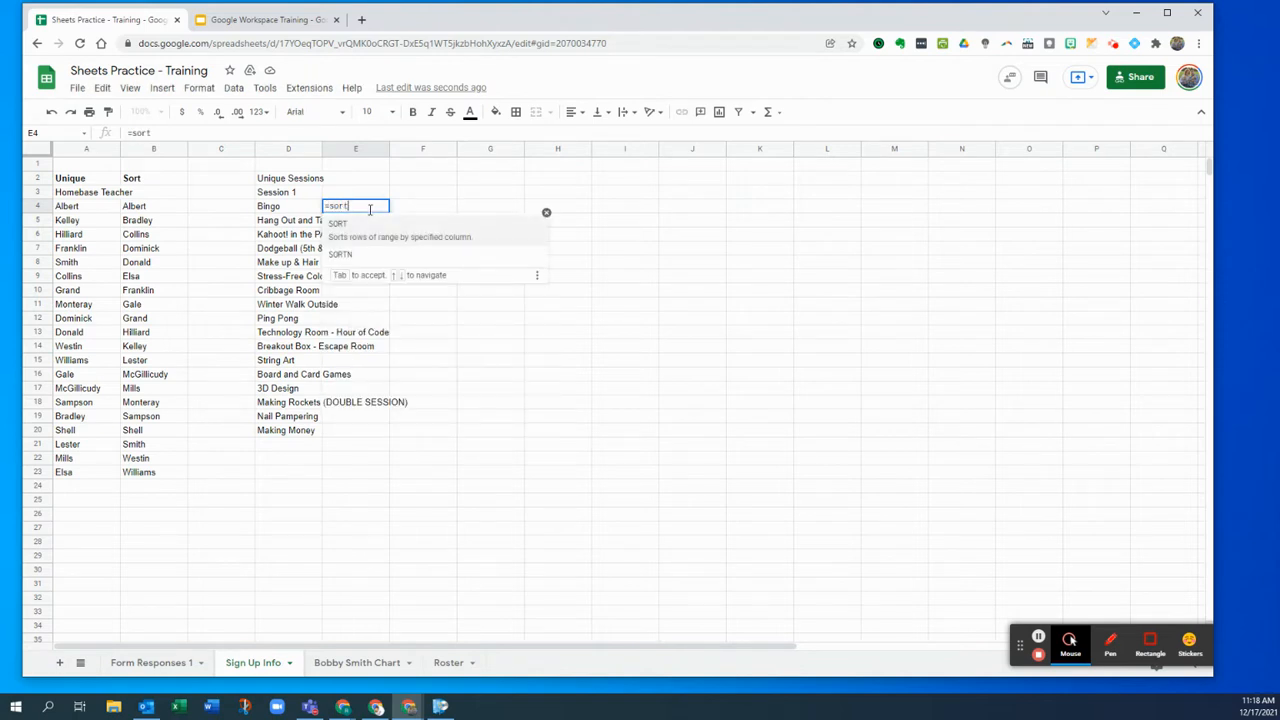
click(383, 239)
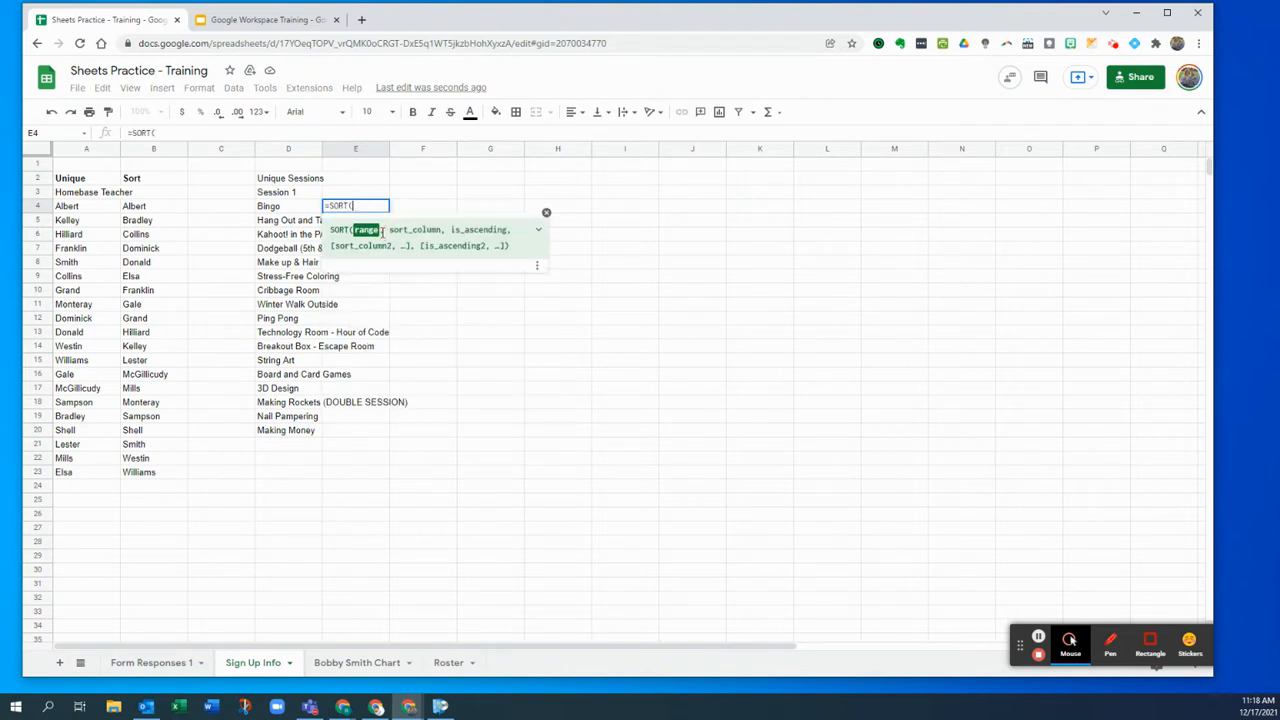
click(538, 229)
drag(284, 215, 286, 430)
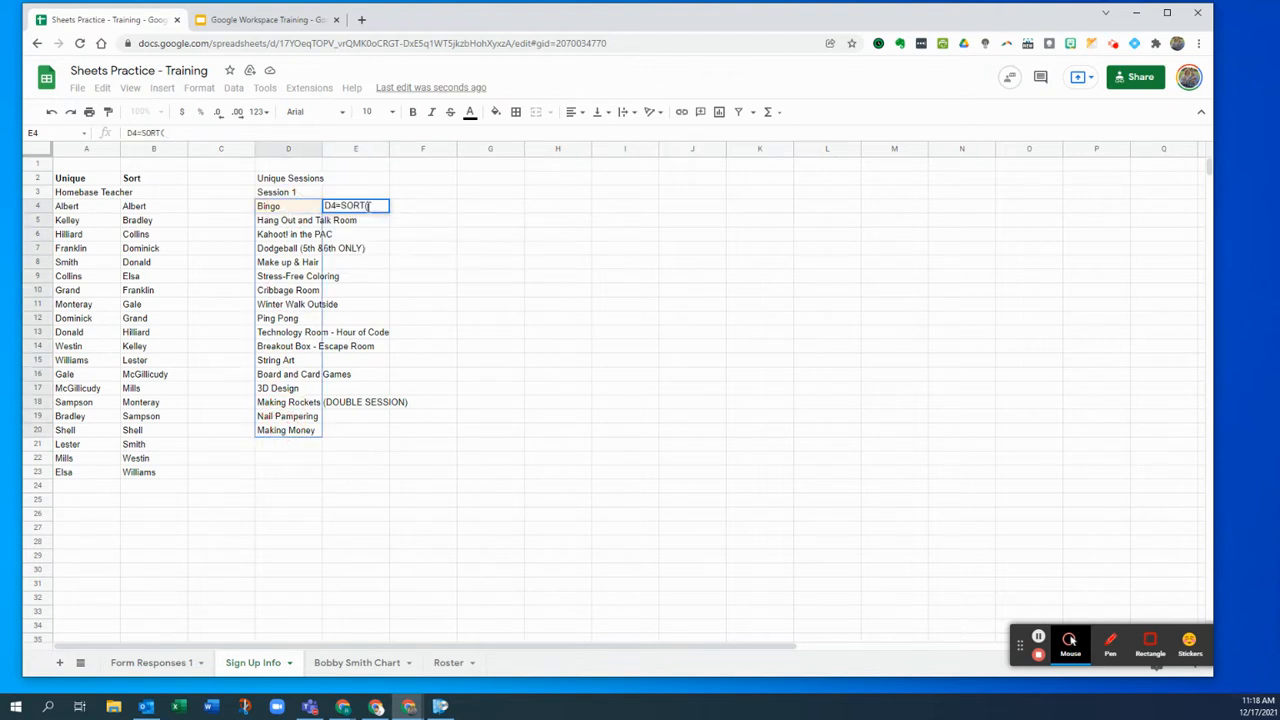
click(368, 206)
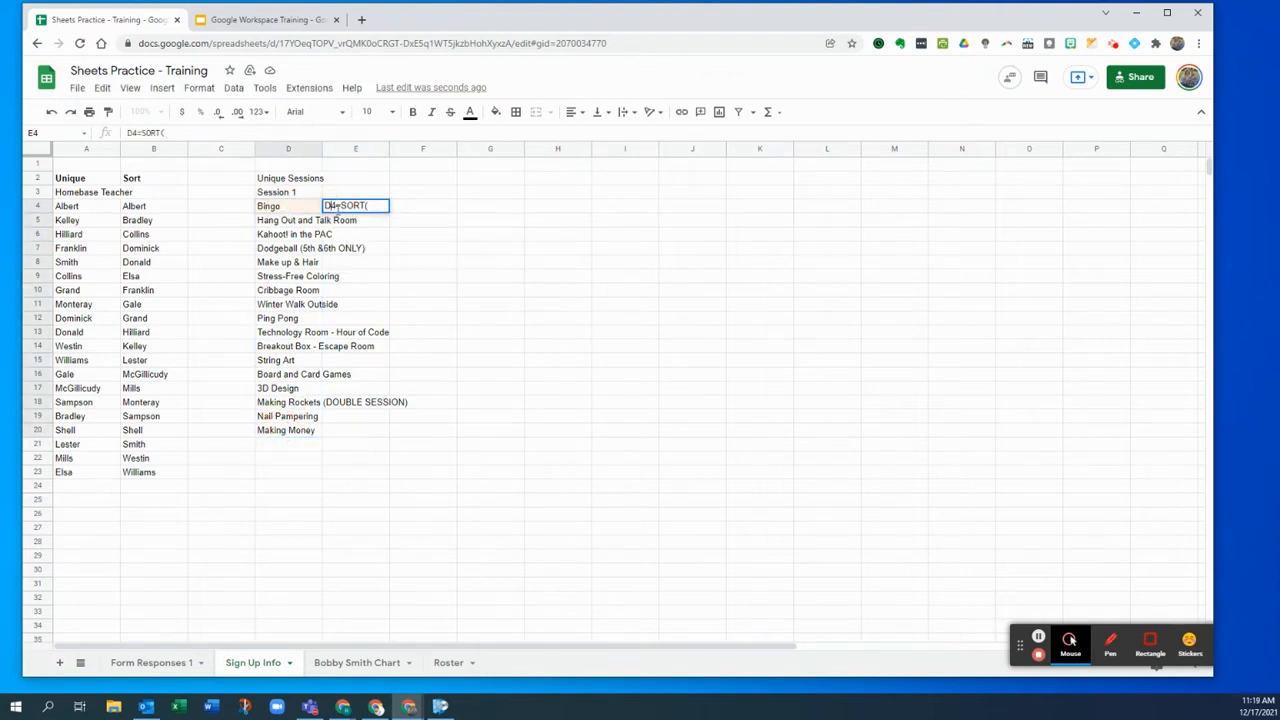
click(336, 206)
key(BackSpace)
key(BackSpace)
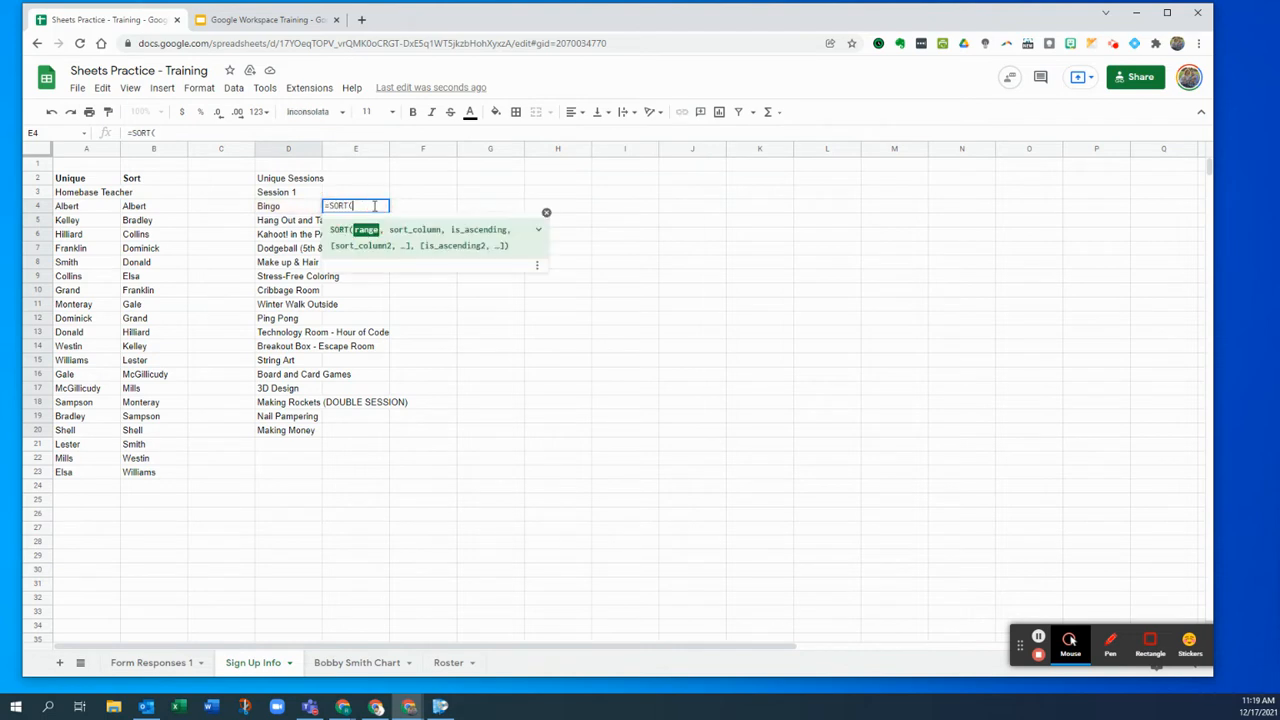
drag(300, 207, 291, 430)
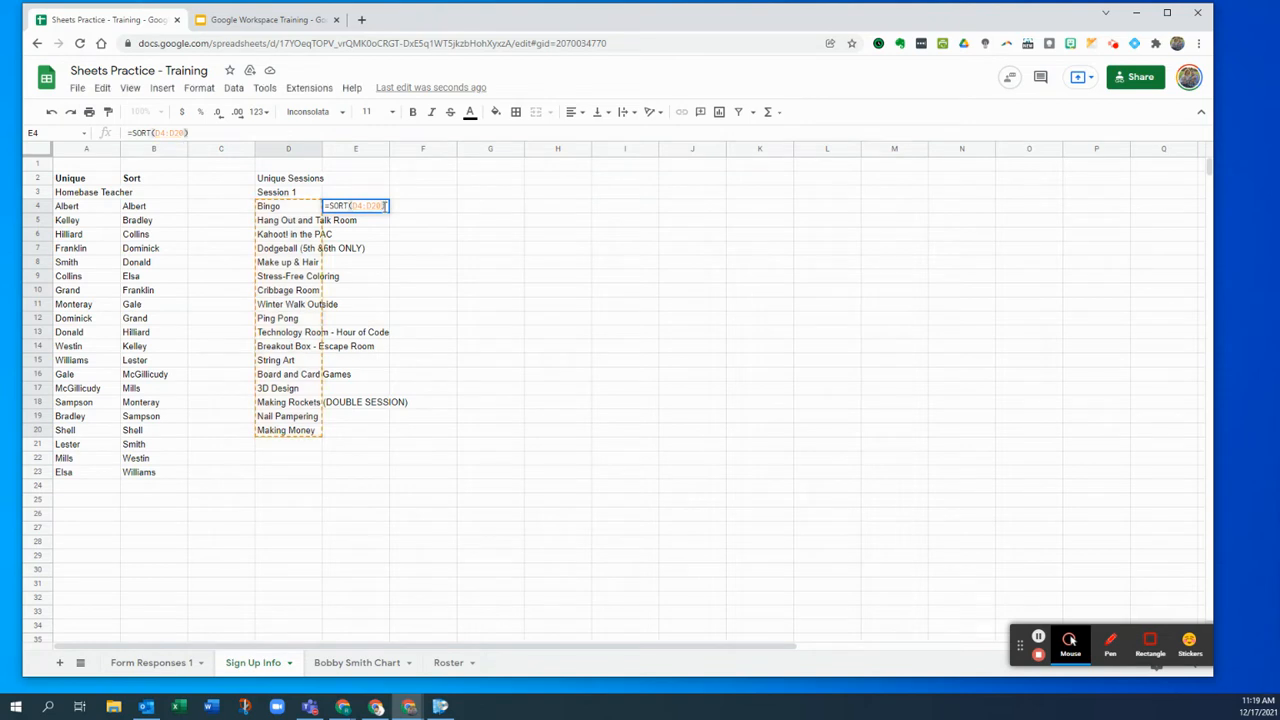
key(Return)
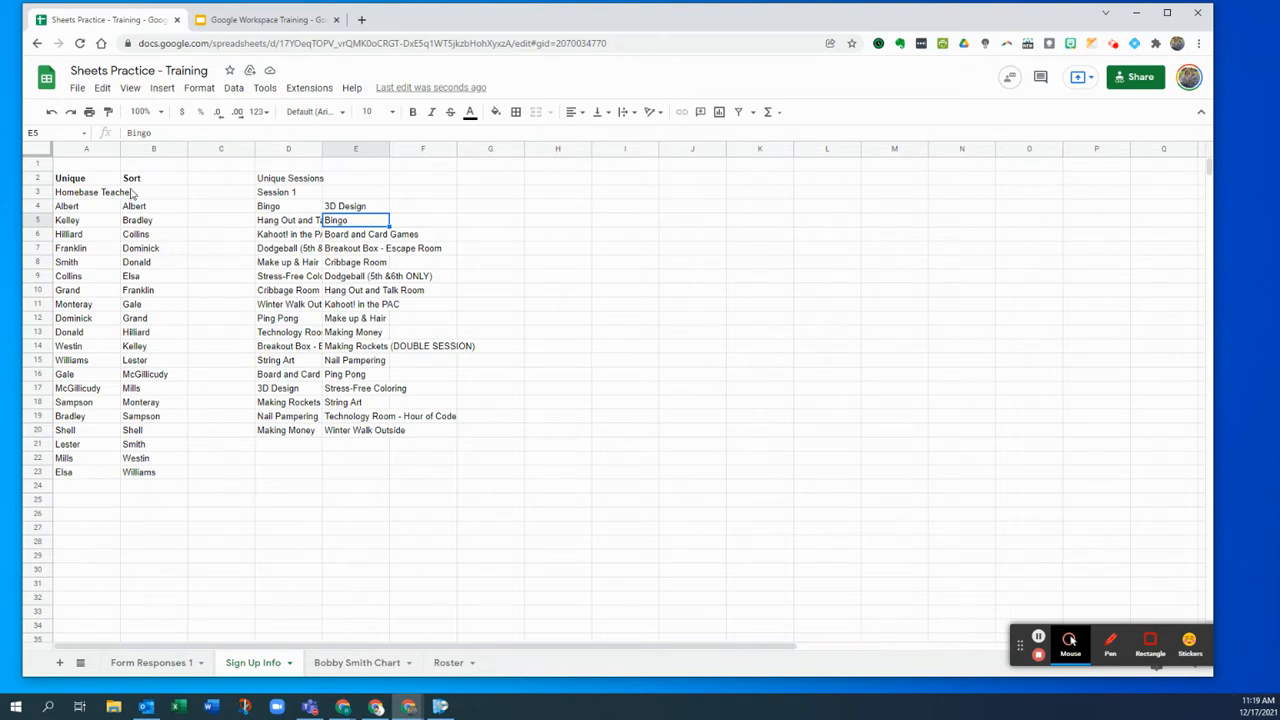
click(175, 662)
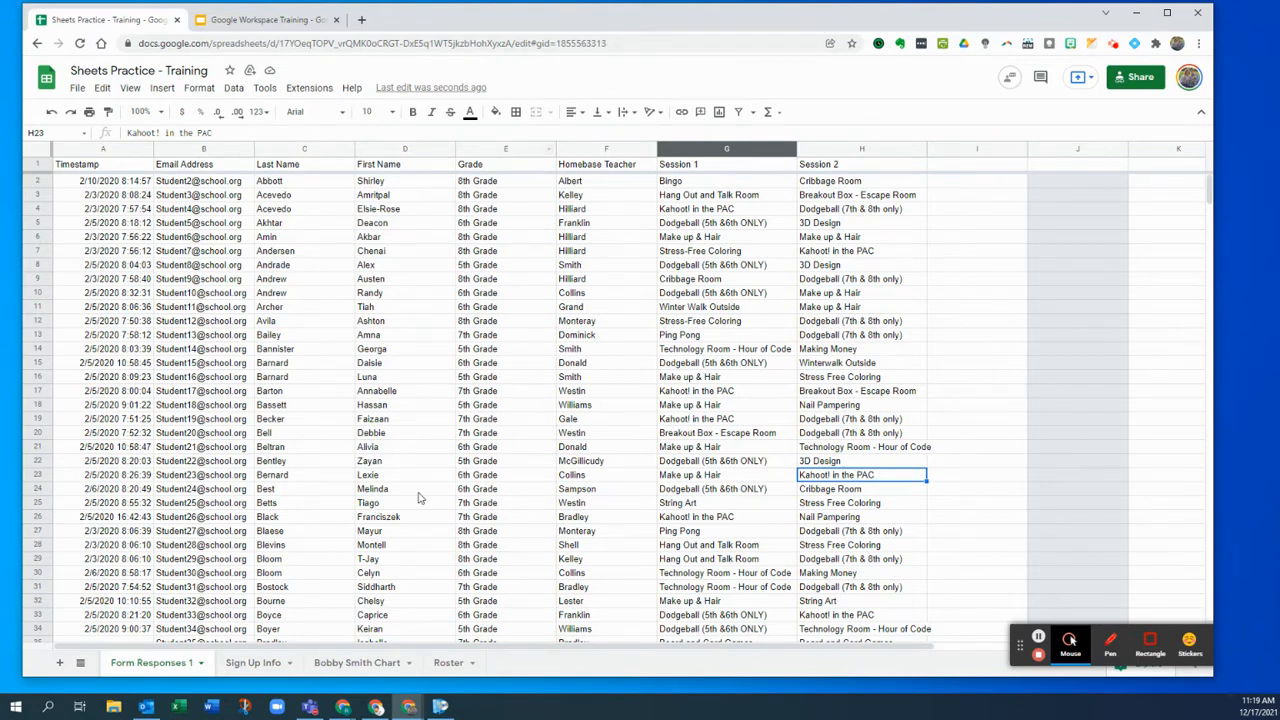
click(256, 662)
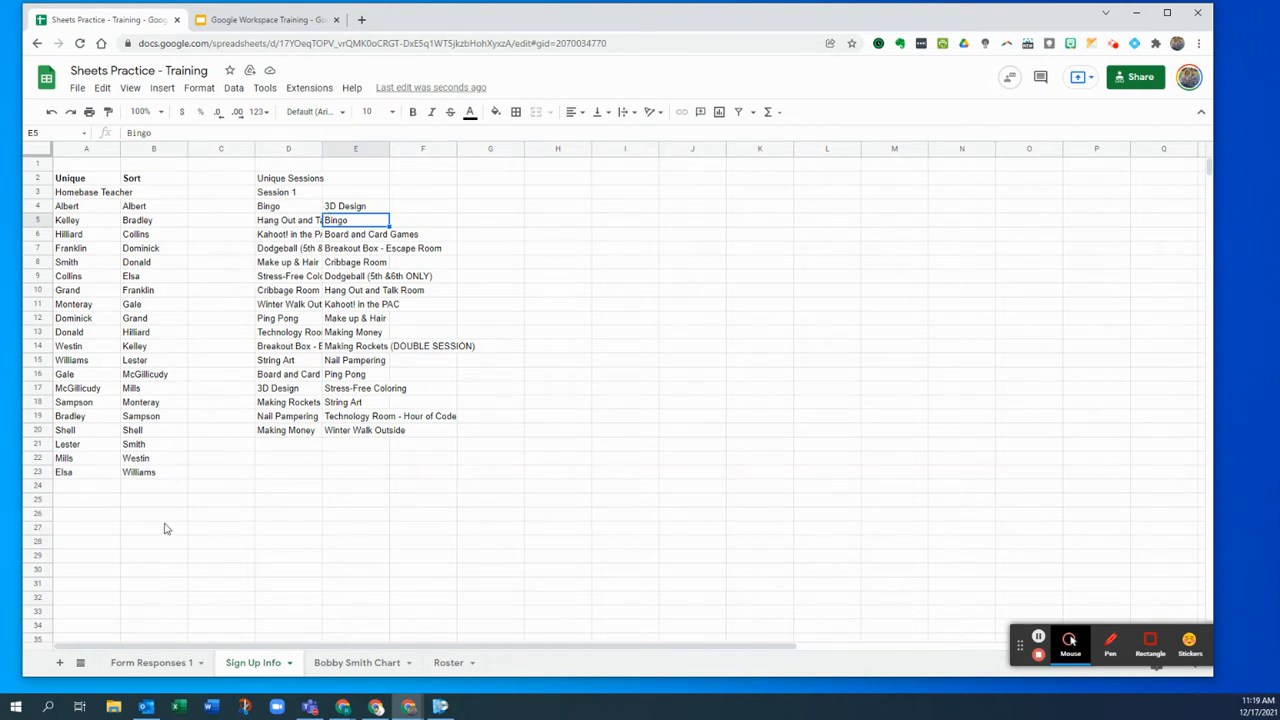
- Add a new sheet and rename Sheet4 to 'Albert'
click(60, 663)
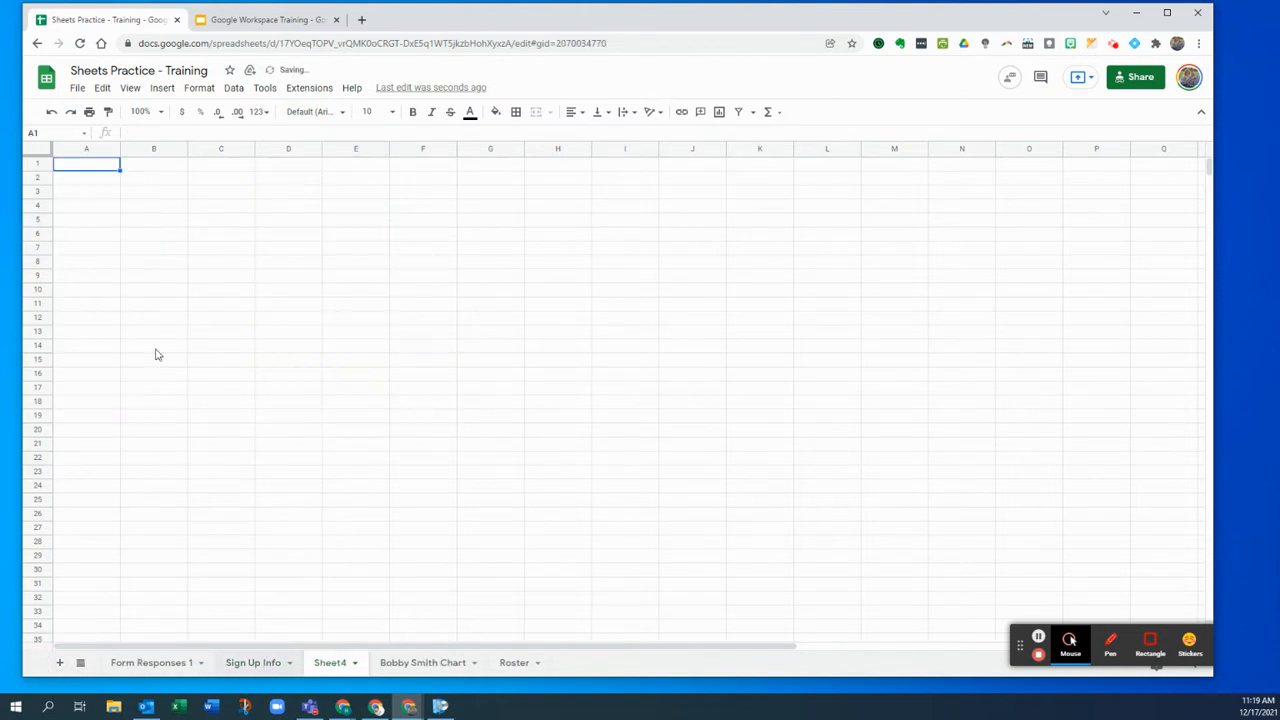
click(142, 209)
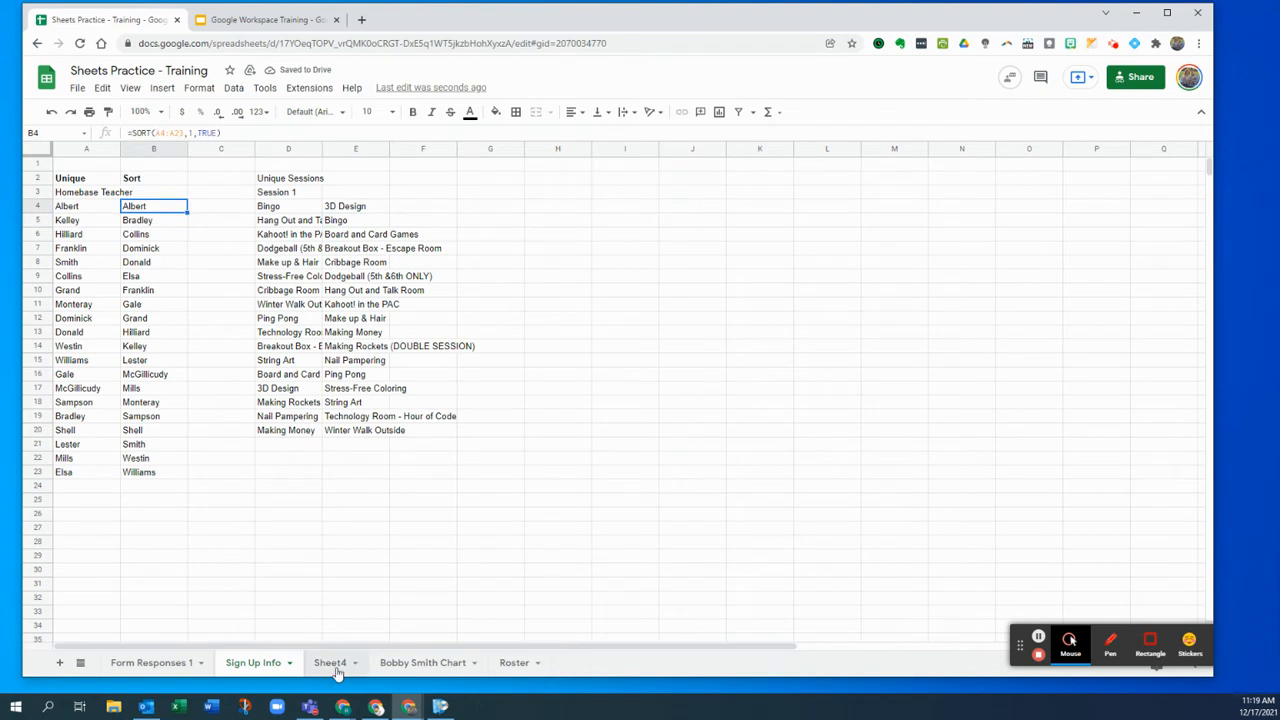
double_click(331, 663)
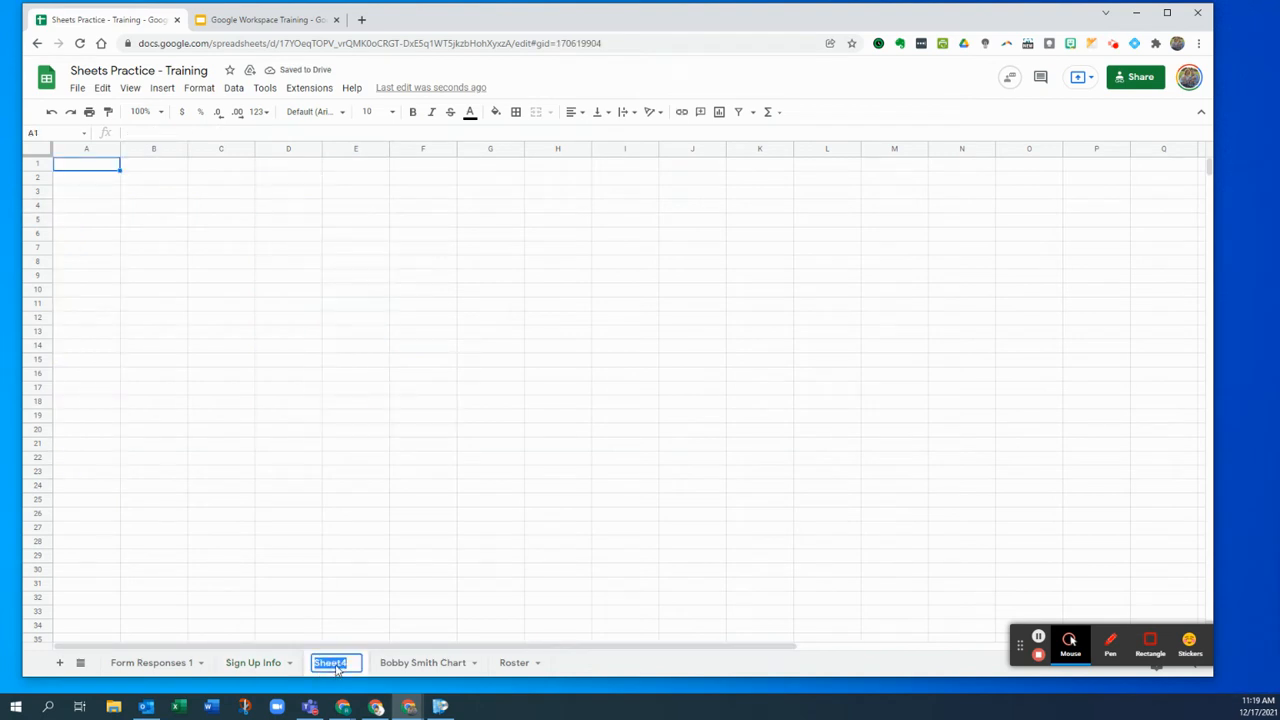
text(Albert)
key(Return)
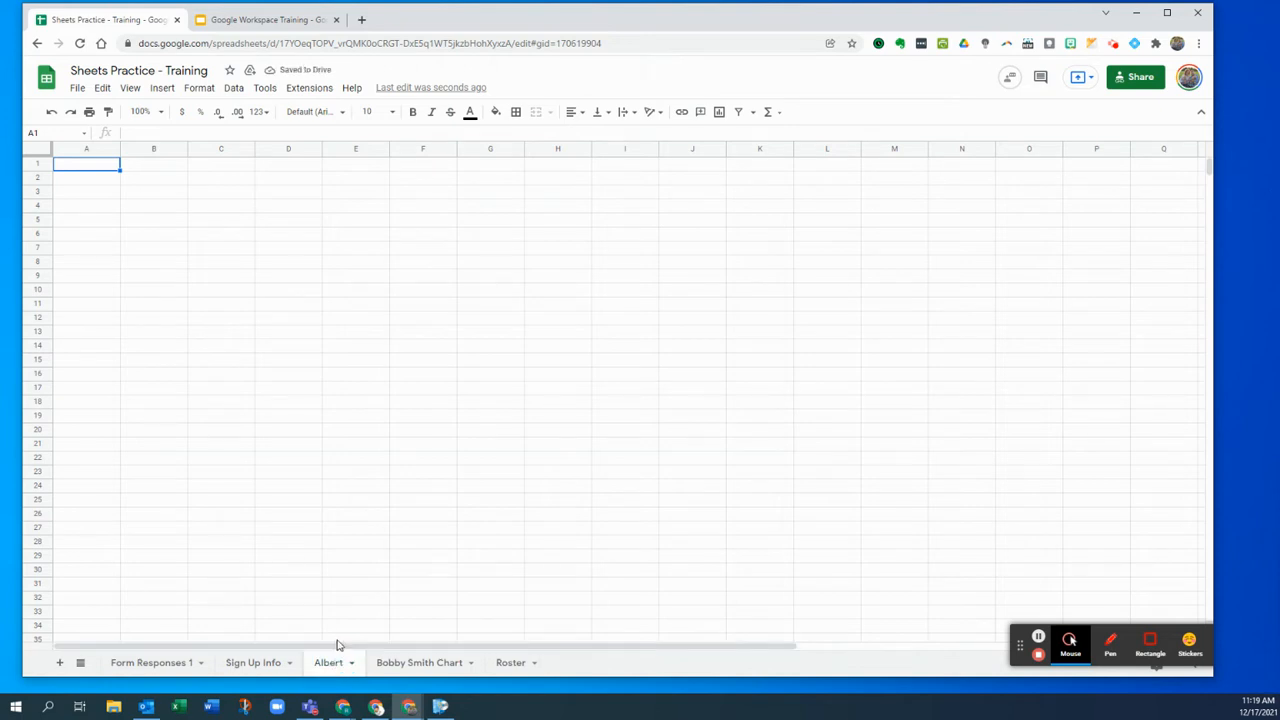
click(111, 182)
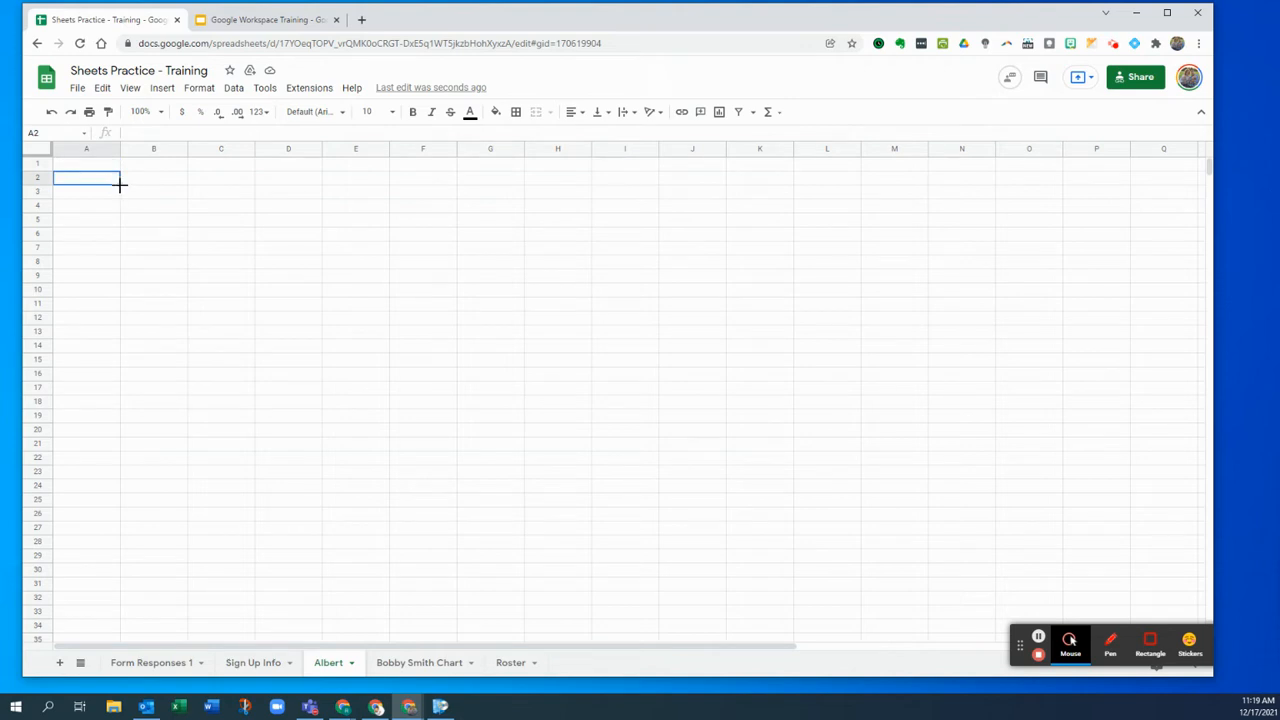
- In Albert's A2, begin =FILTER( with 'Form Responses 1' columns C:H as the range
text(=FILTER()
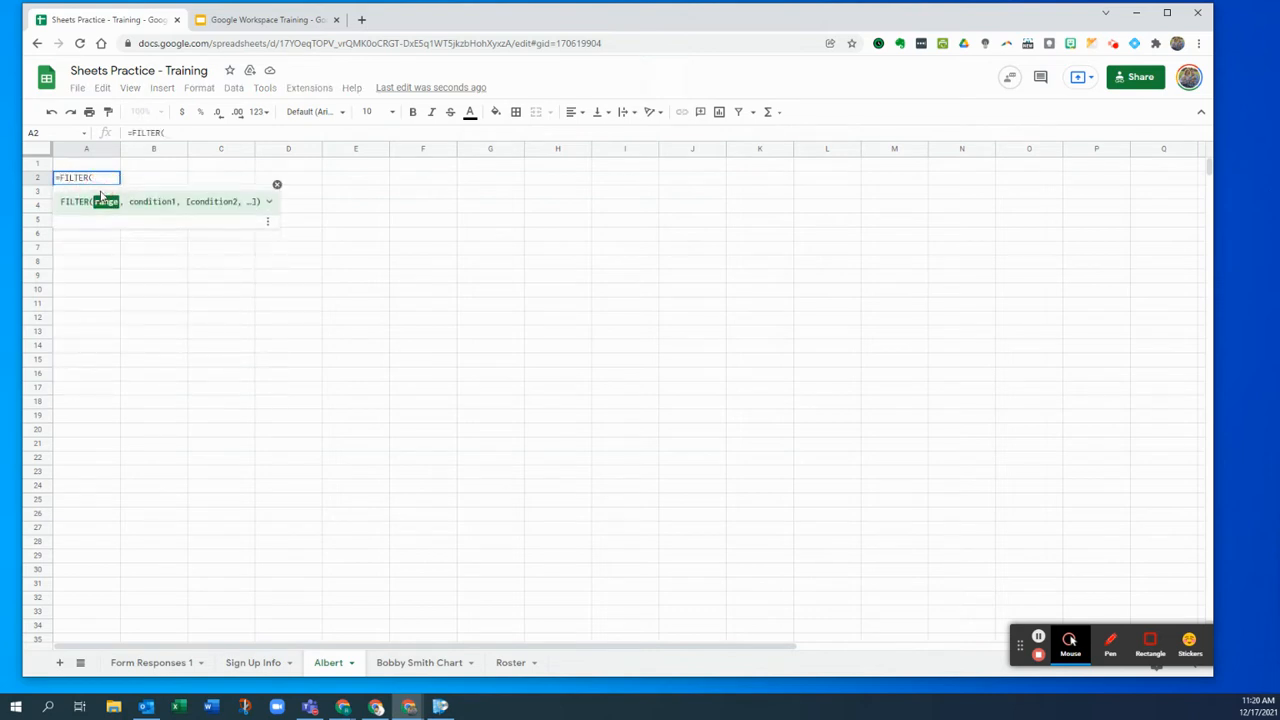
click(152, 663)
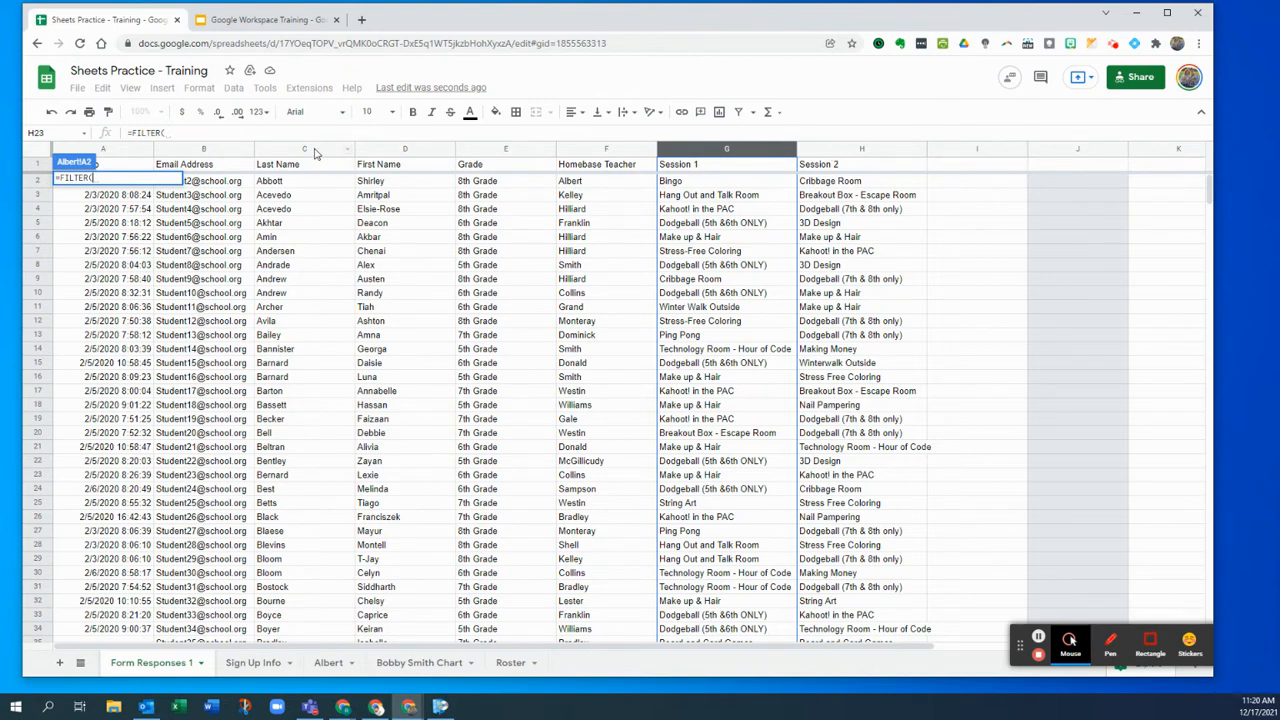
drag(314, 152, 842, 150)
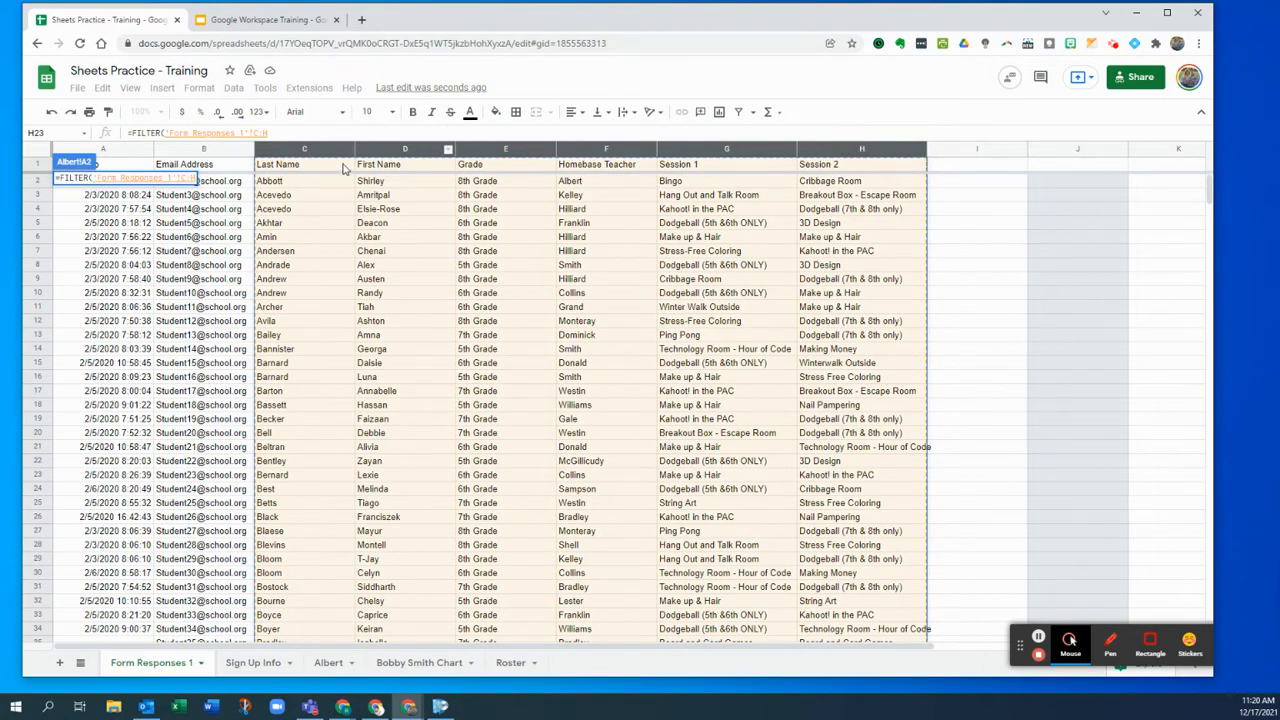
drag(341, 167, 895, 172)
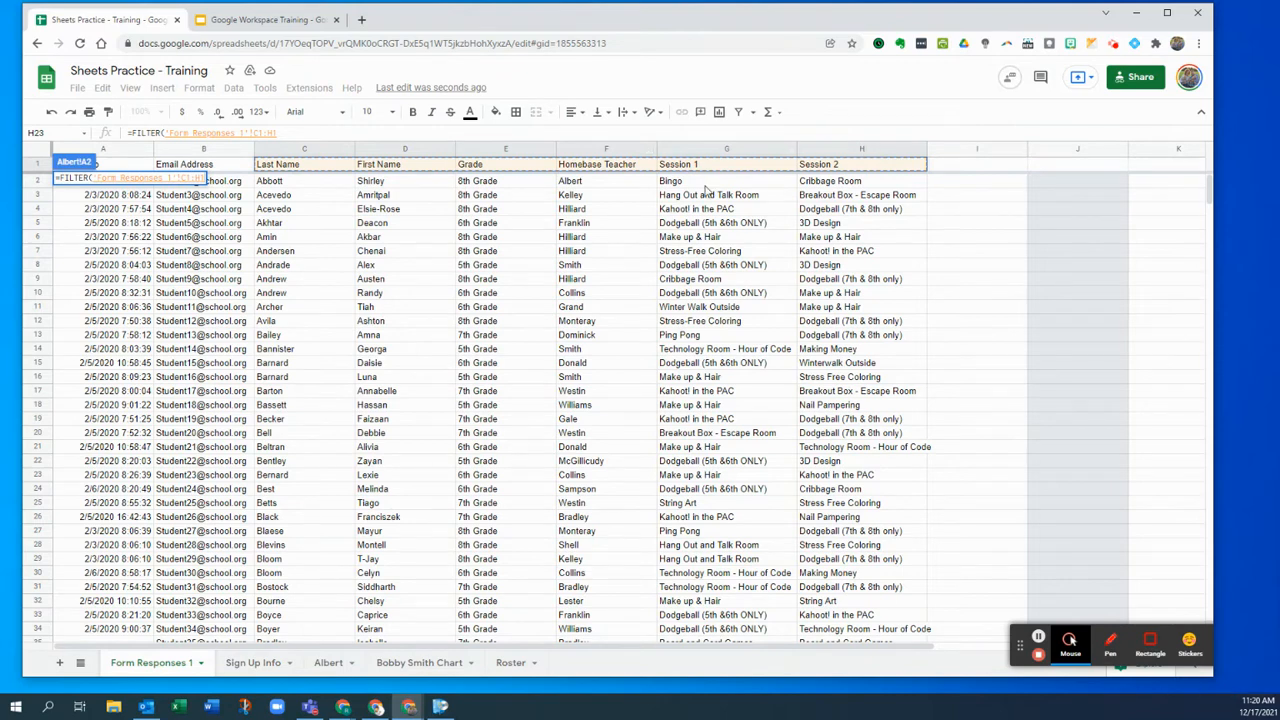
drag(318, 152, 818, 160)
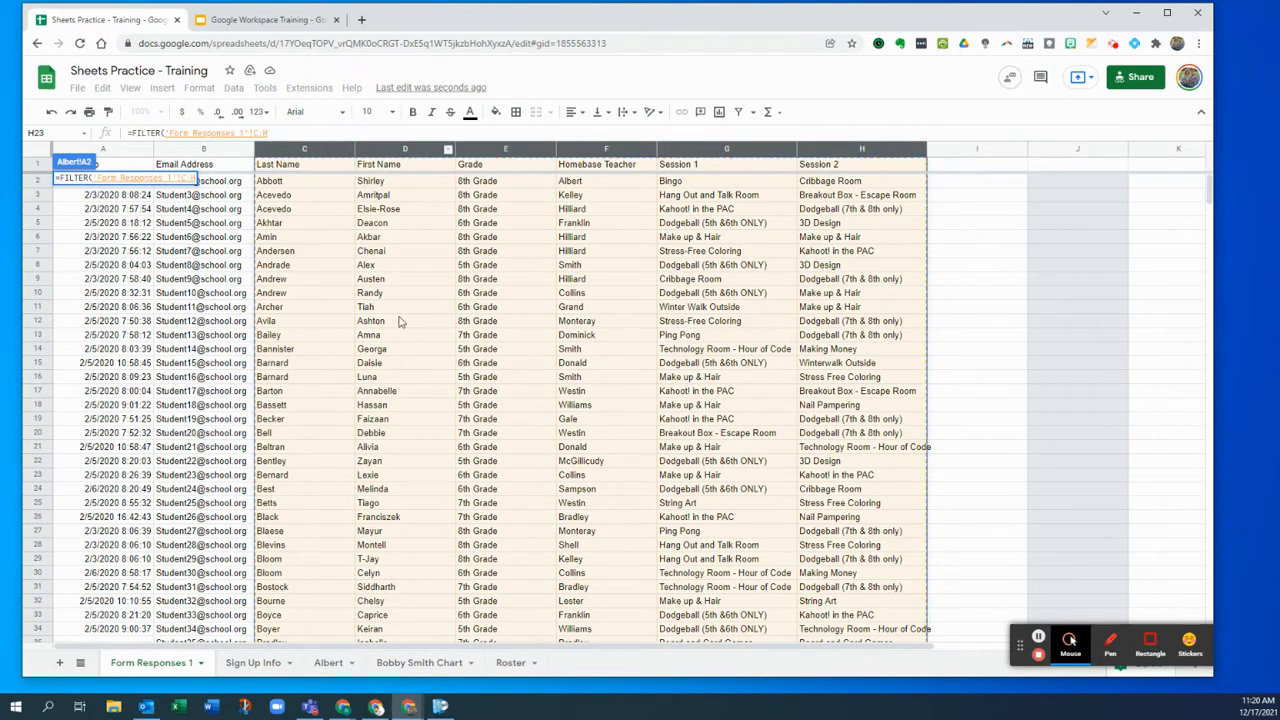
scroll(858, 395, down, 20)
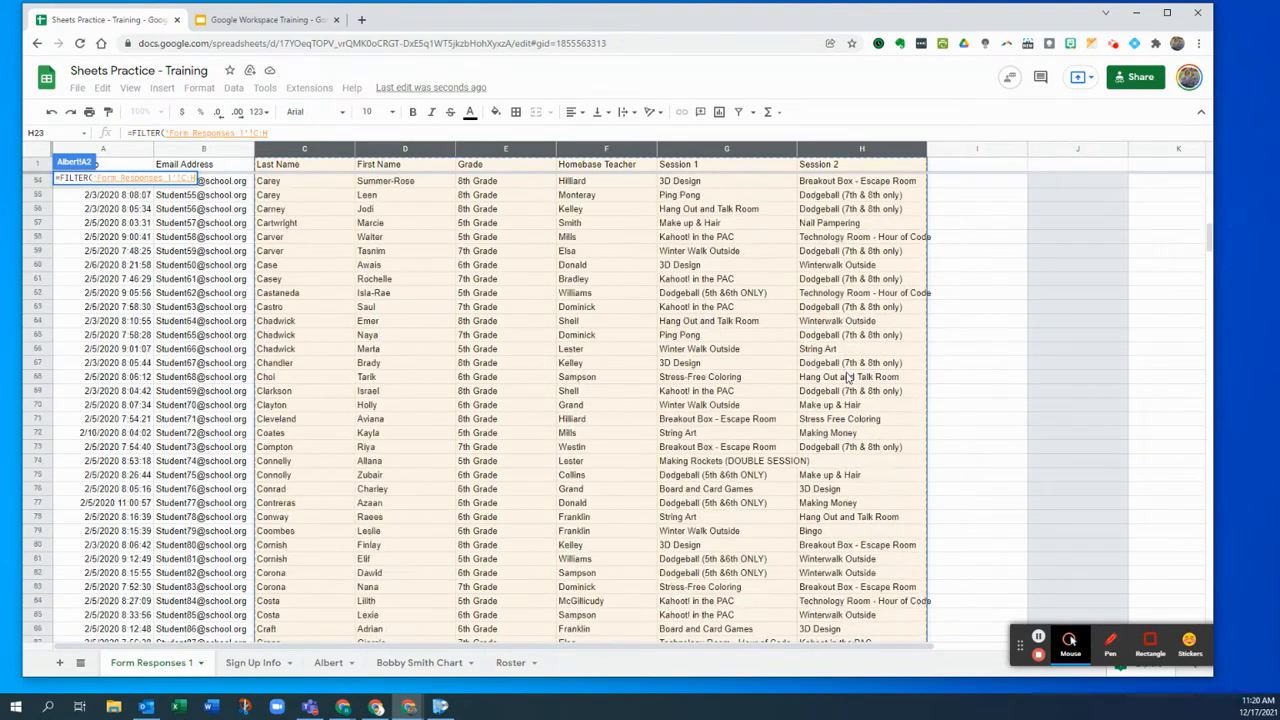
scroll(815, 410, down, 10)
drag(1203, 297, 1207, 185)
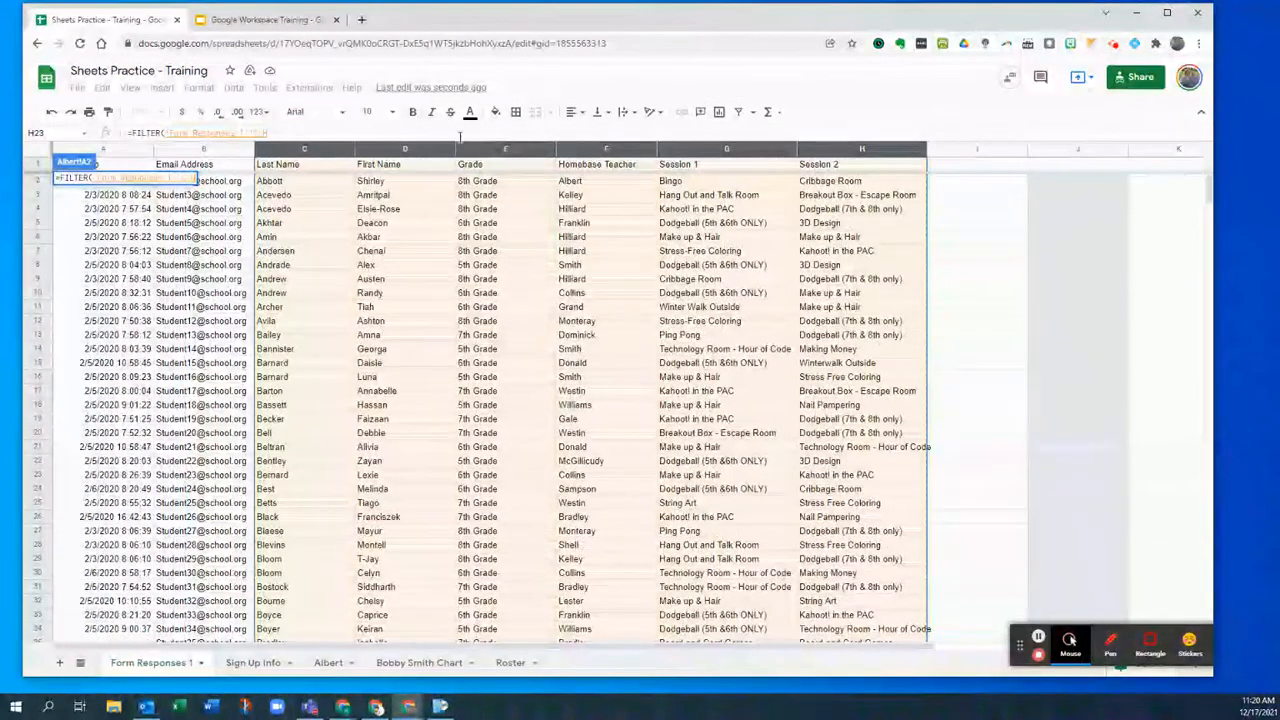
- Add the condition 'Form Responses 1'!F:F="Albert" to the FILTER formula, without the Mr./Ms. title
click(348, 131)
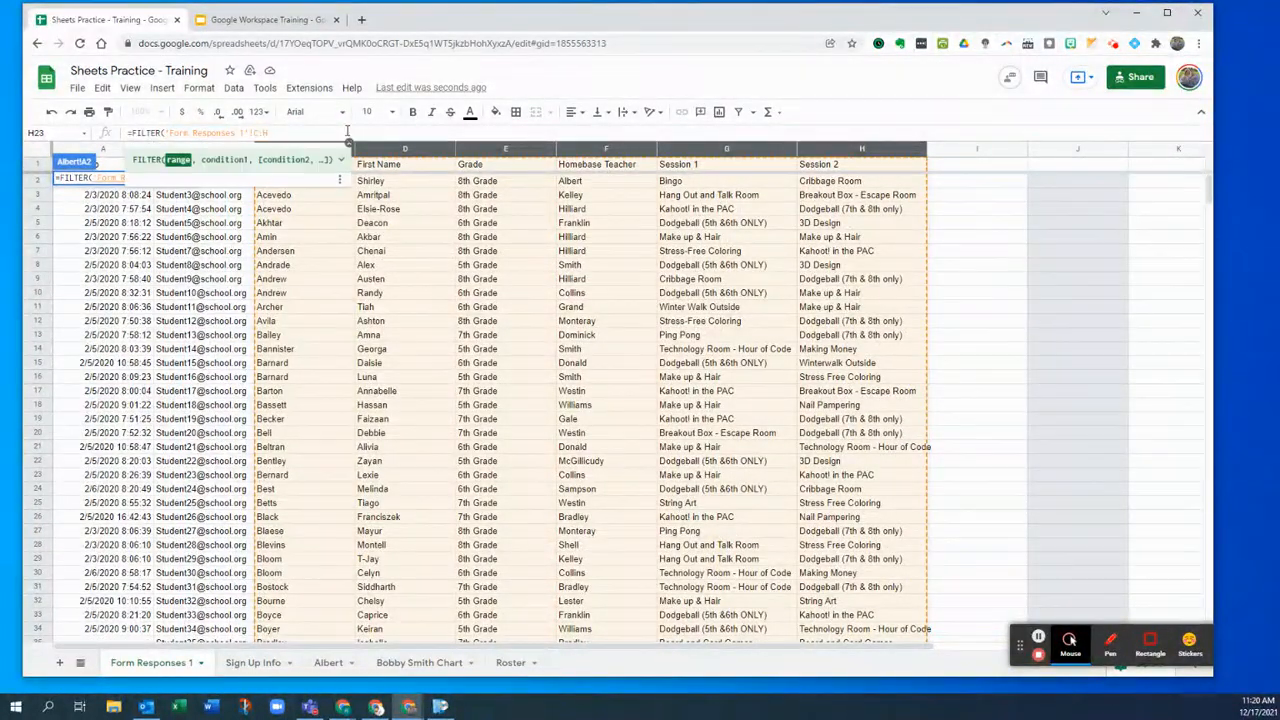
text(,)
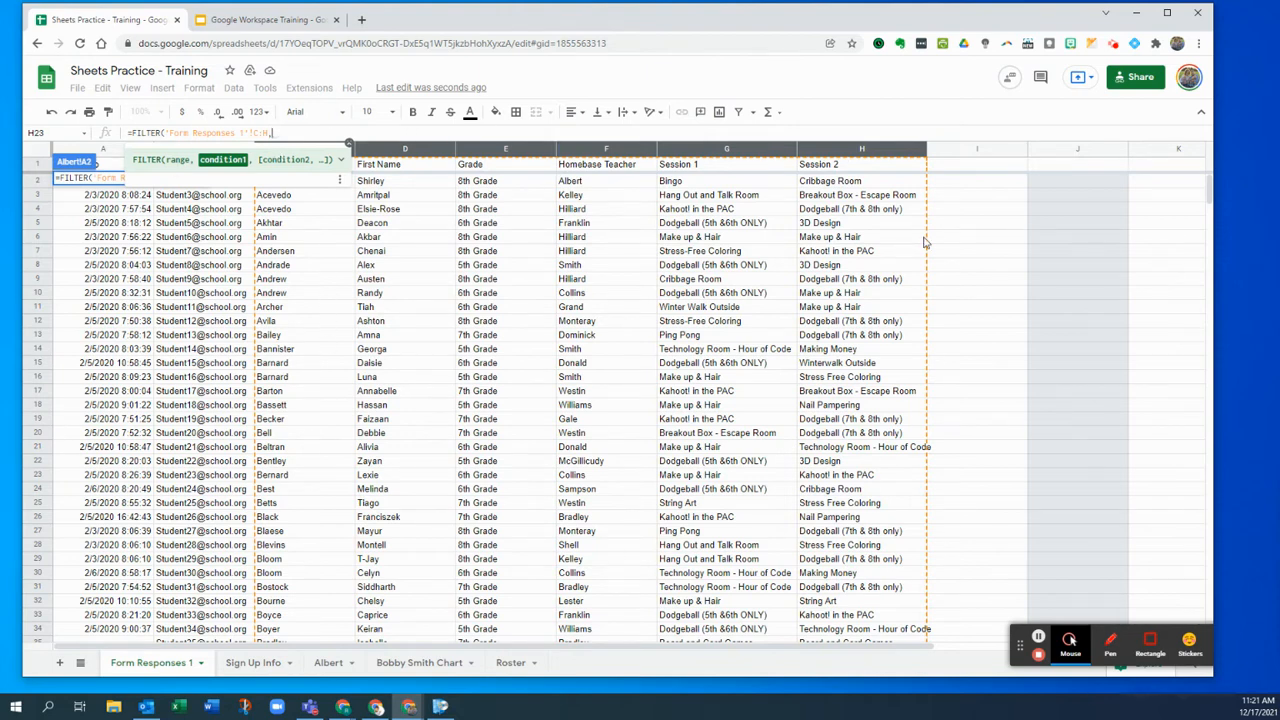
click(597, 153)
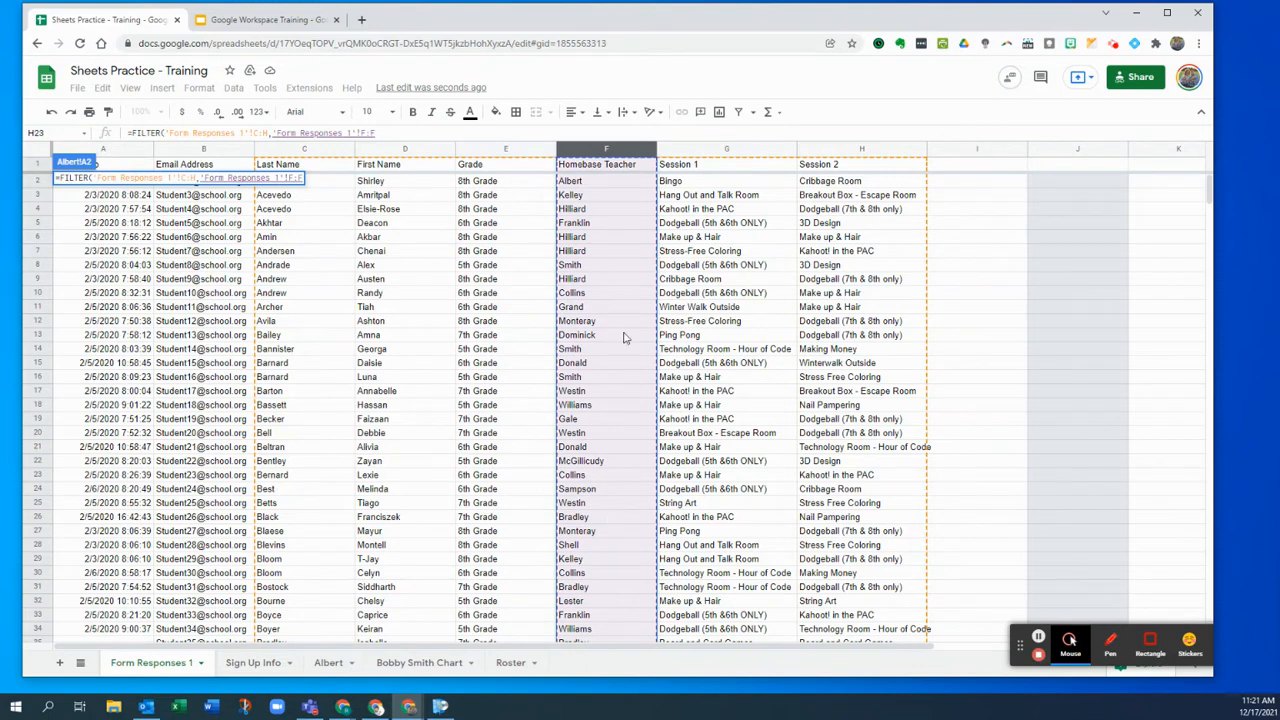
click(412, 132)
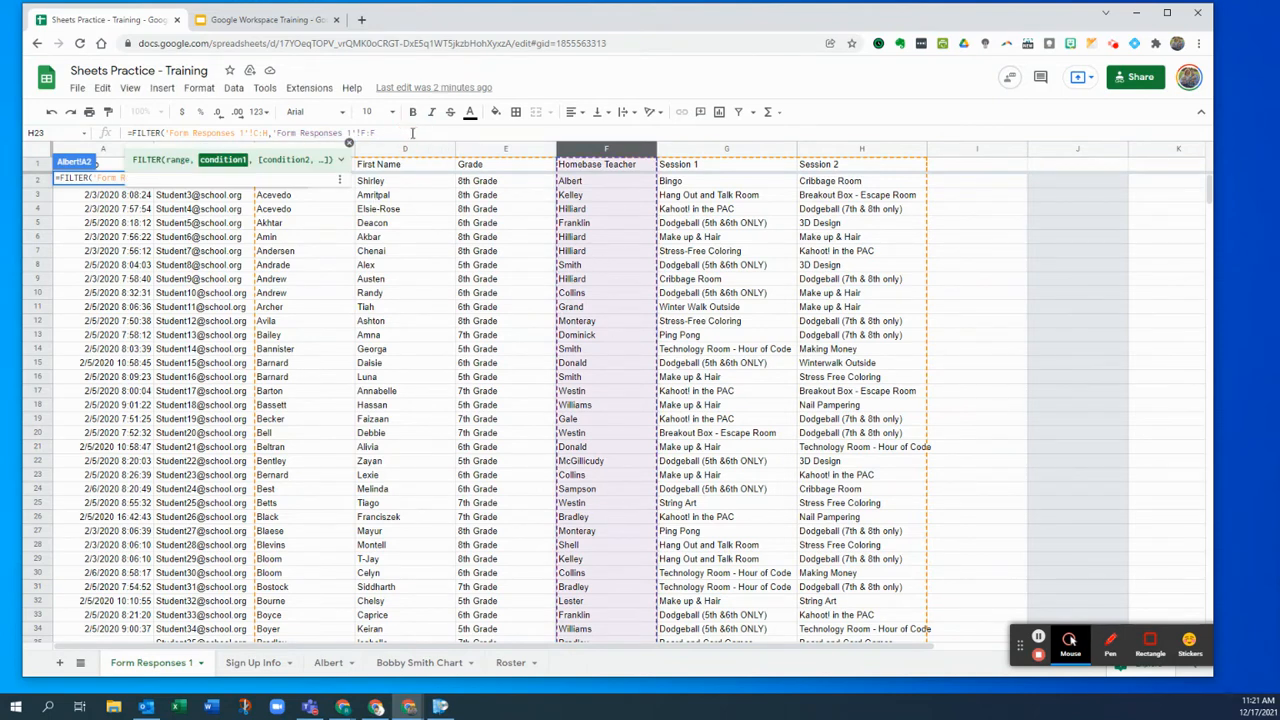
text(=)
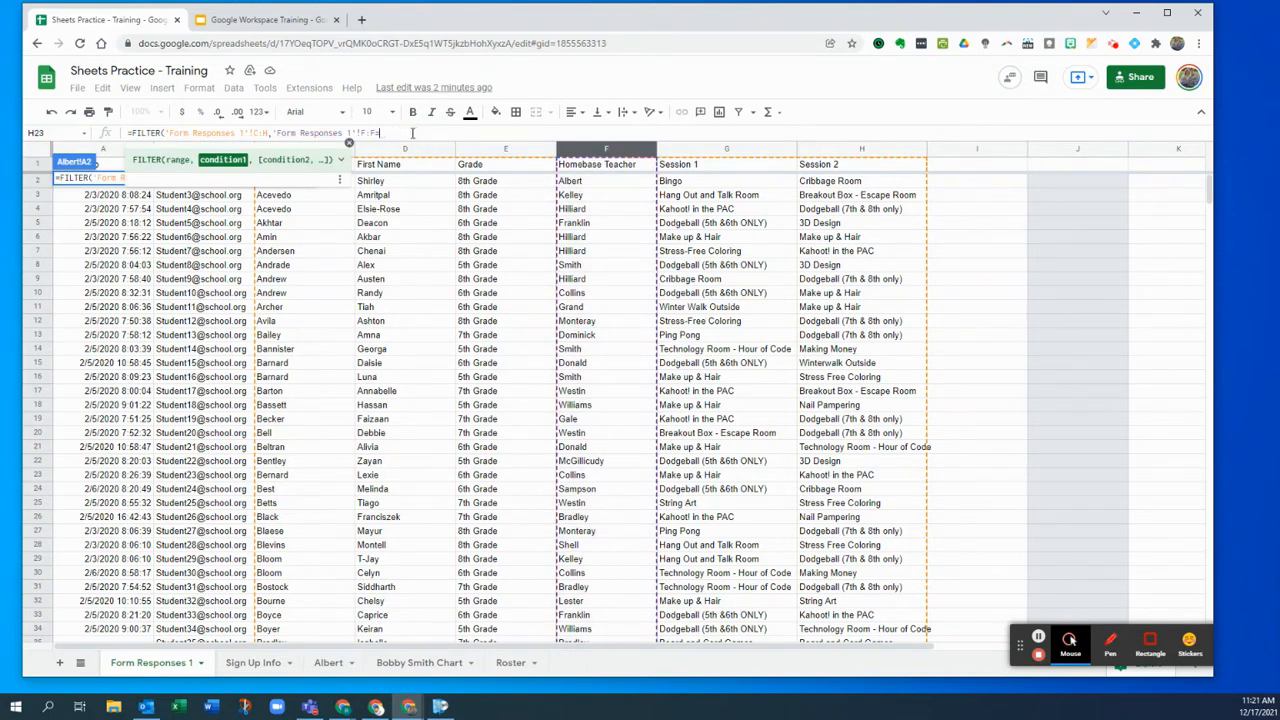
text("Albert)
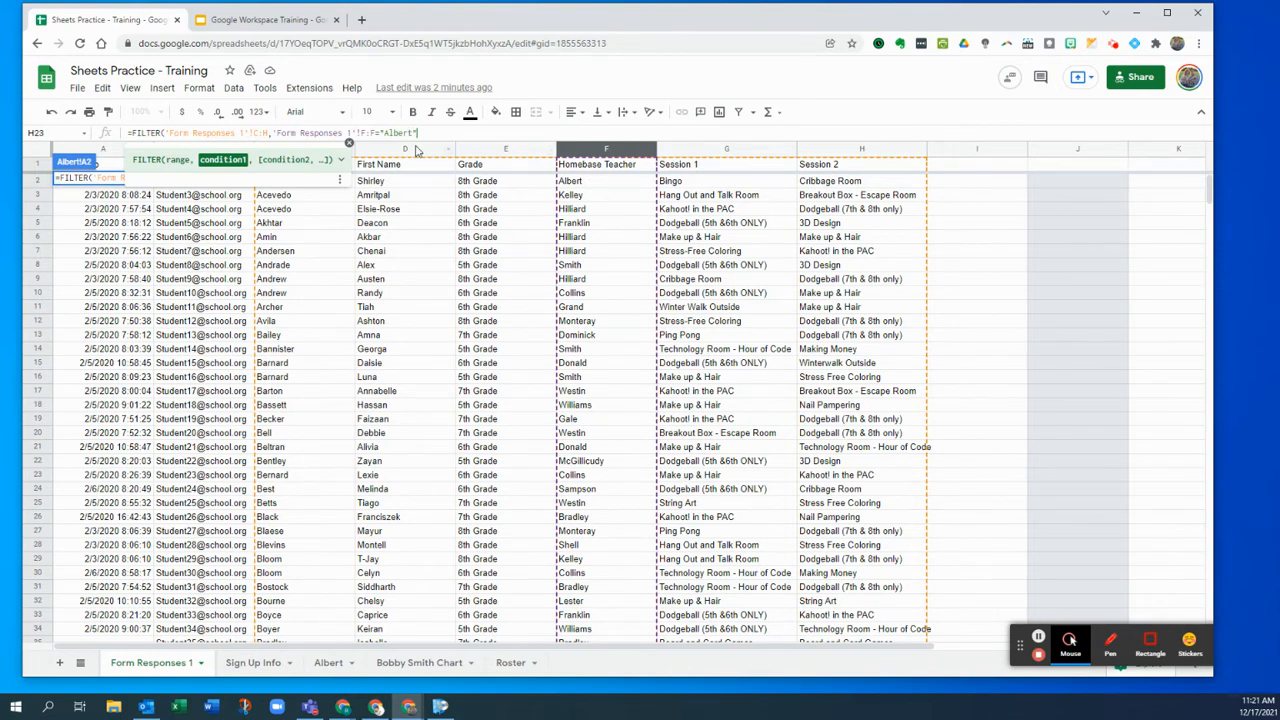
click(385, 133)
text(Mr.)
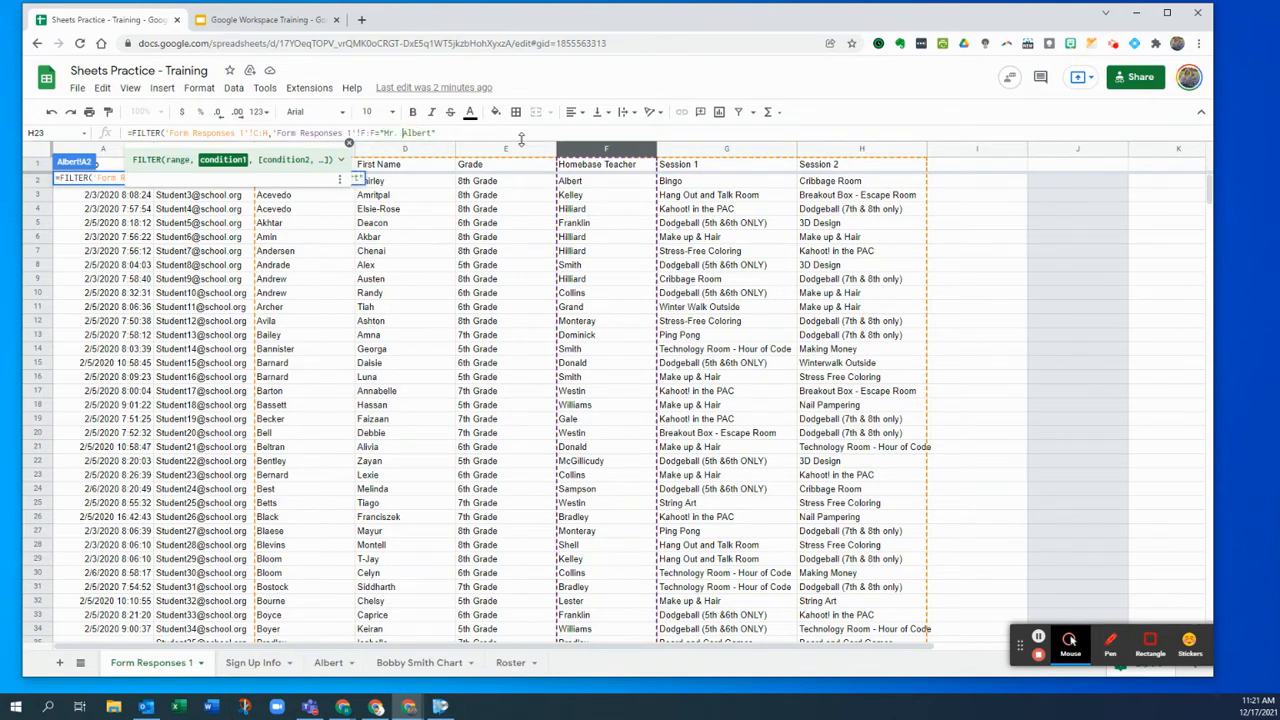
key(BackSpace)
key(BackSpace)
key(BackSpace)
text(s)
text(.)
key(BackSpace)
key(BackSpace)
key(BackSpace)
key(BackSpace)
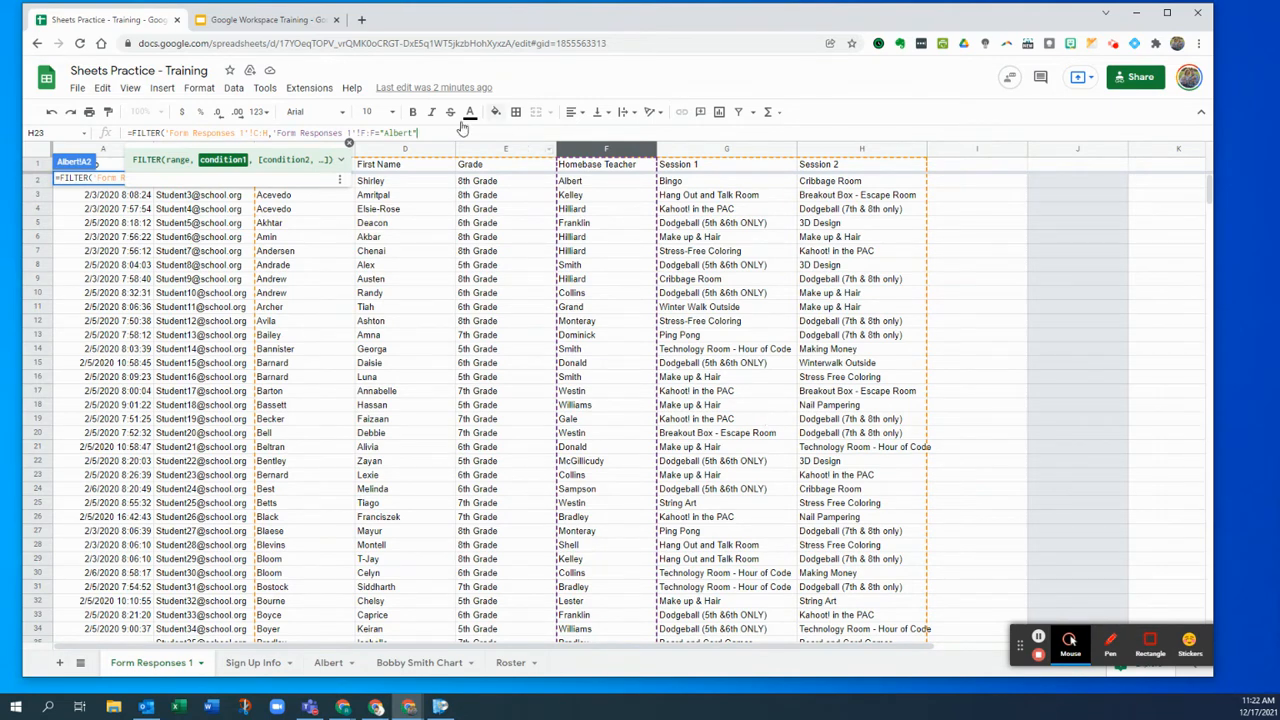
- Try then remove an "8th Grade" condition, and commit the FILTER to list Albert's 19 rows
text(,)
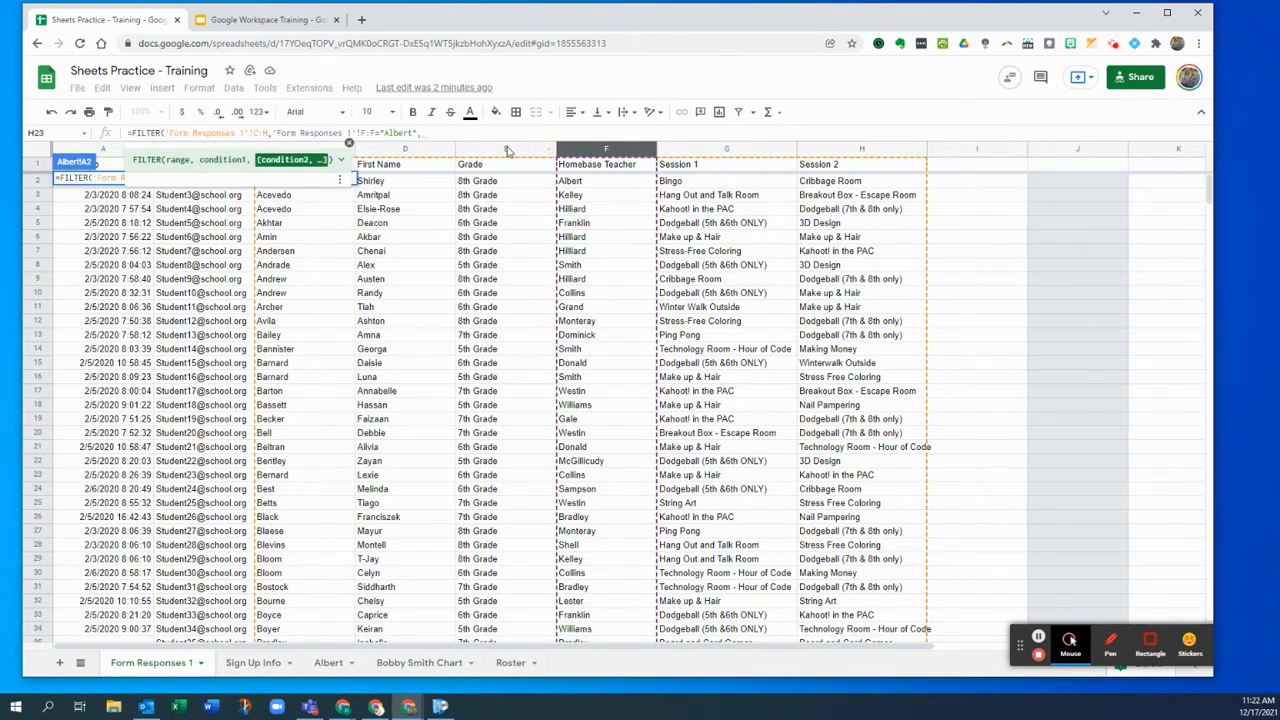
click(507, 150)
text(=")
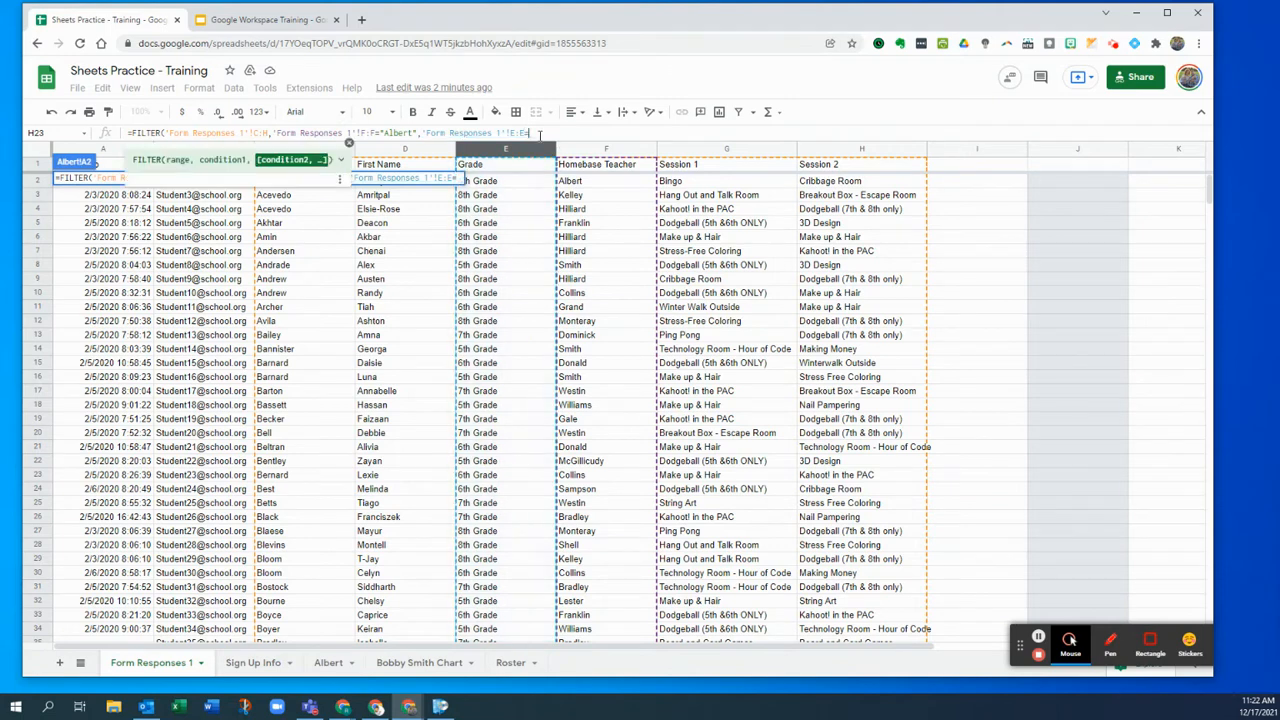
text(8th Gr)
text(ade)
text(")
key(BackSpace)
key(BackSpace)
key(BackSpace)
key(BackSpace)
key(BackSpace)
key(BackSpace)
key(BackSpace)
key(BackSpace)
key(BackSpace)
key(BackSpace)
key(BackSpace)
key(BackSpace)
key(BackSpace)
key(BackSpace)
key(BackSpace)
key(BackSpace)
key(BackSpace)
key(BackSpace)
key(BackSpace)
key(BackSpace)
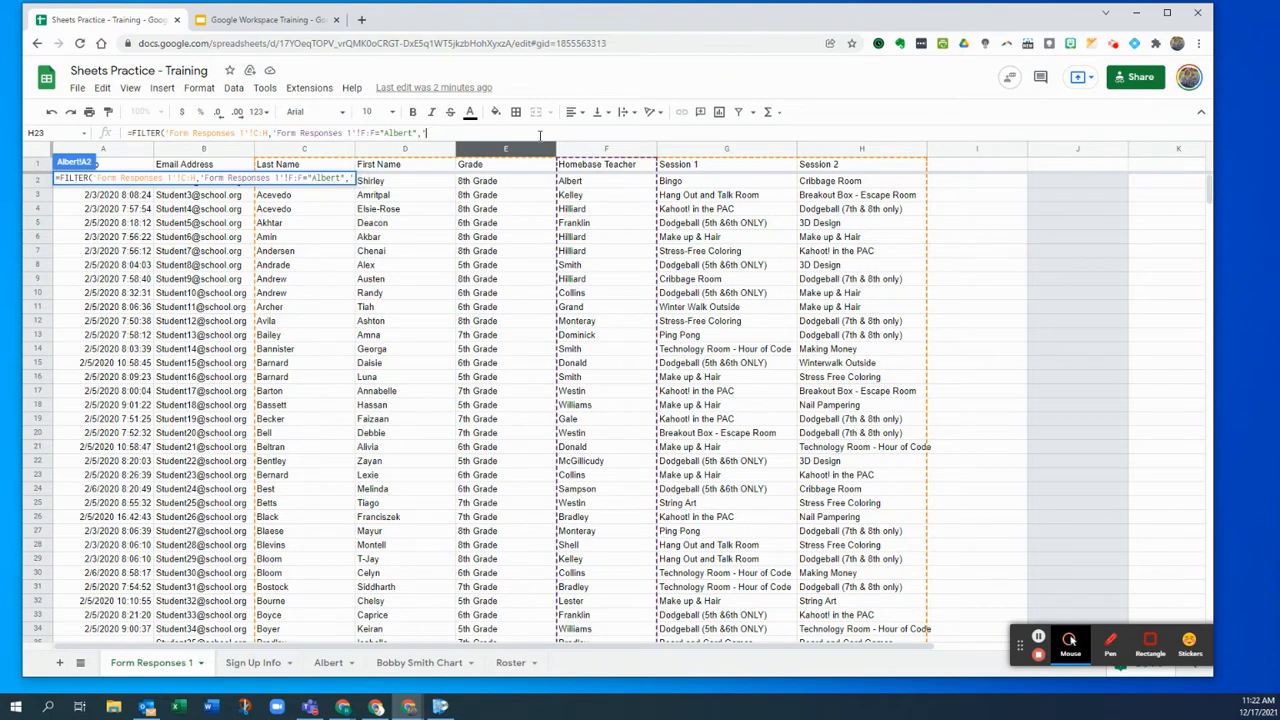
key(BackSpace)
key(BackSpace)
key(Return)
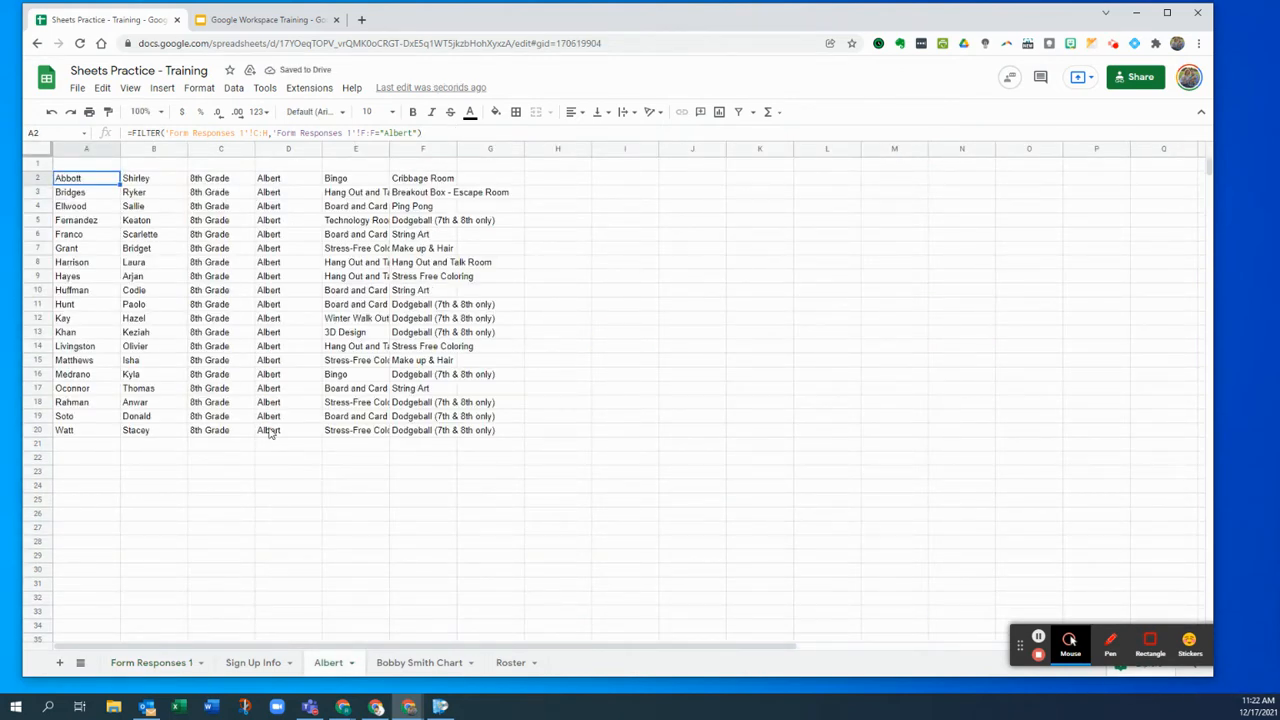
drag(389, 149, 440, 150)
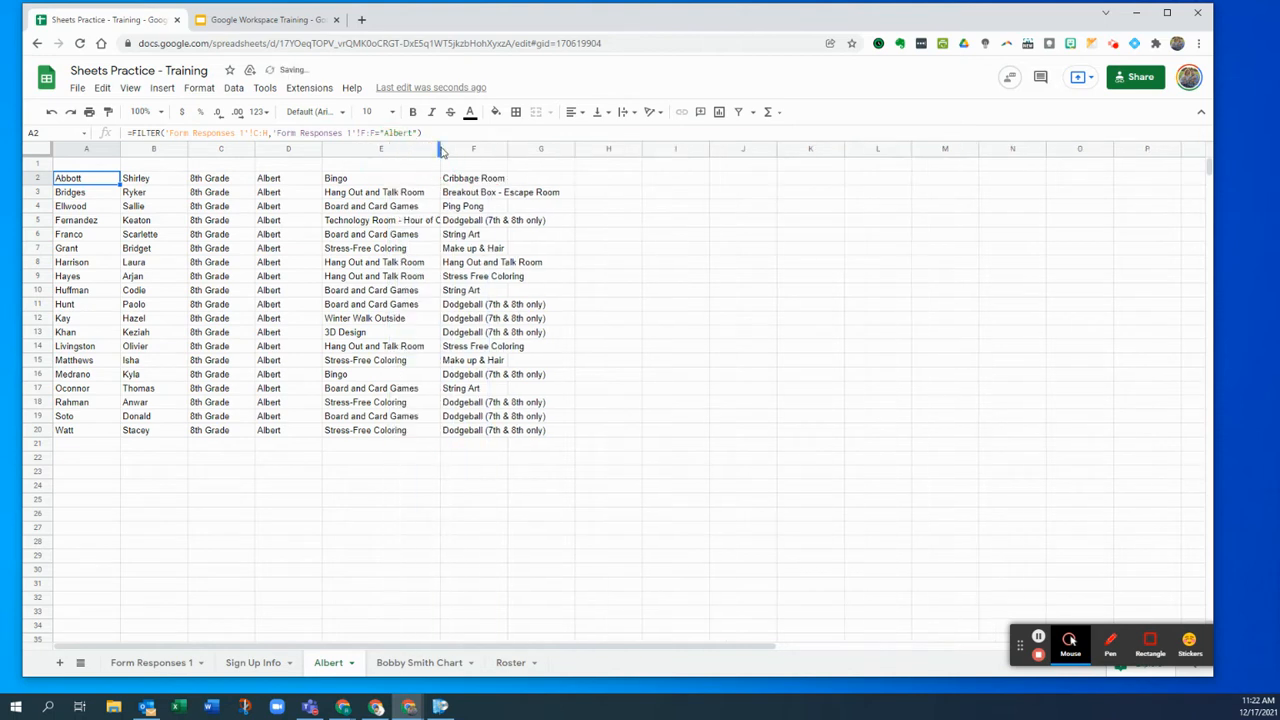
- Widen column E and paste the Last Name to Session 2 headers from Form Responses 1 into A1
drag(441, 150, 621, 149)
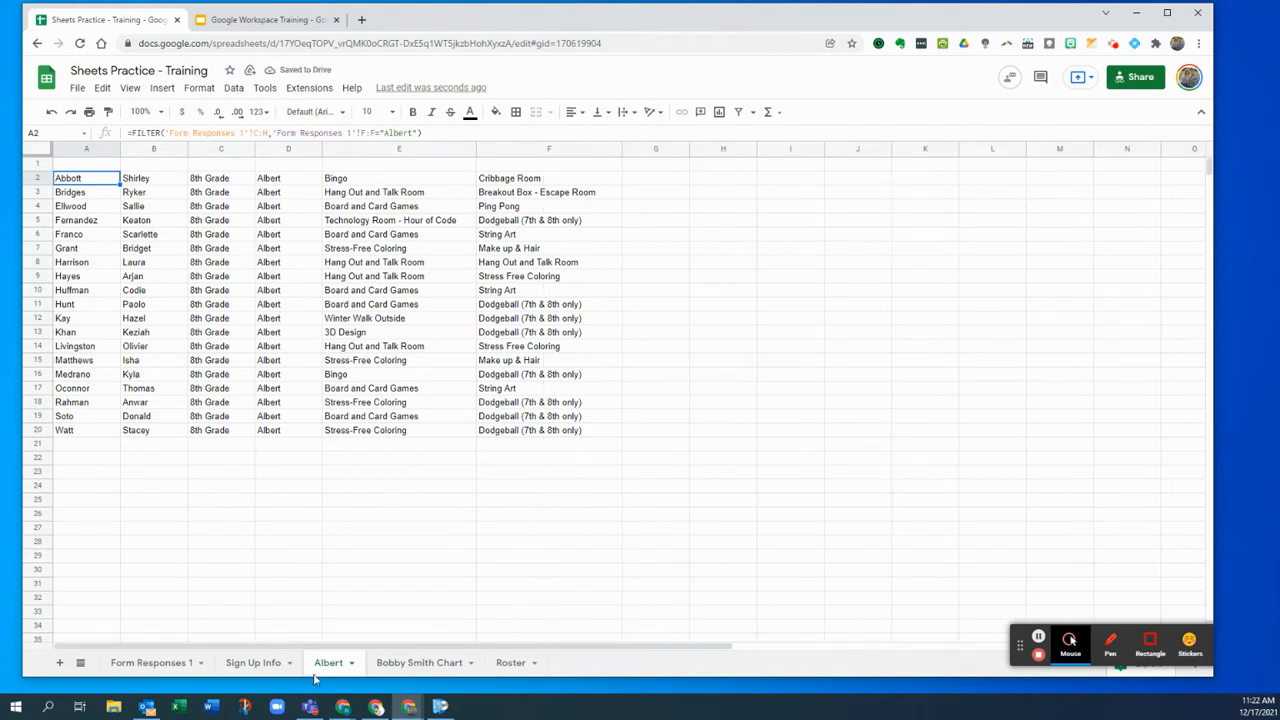
click(168, 664)
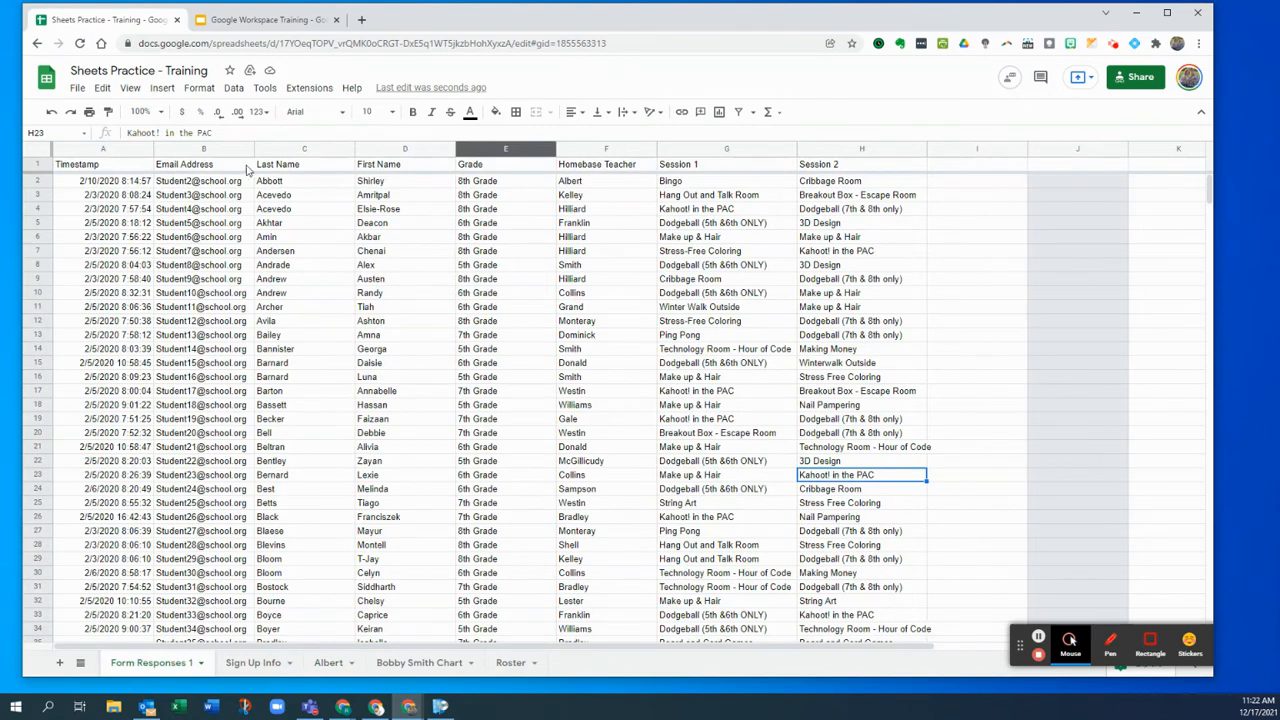
drag(295, 165, 834, 166)
key(ctrl+c)
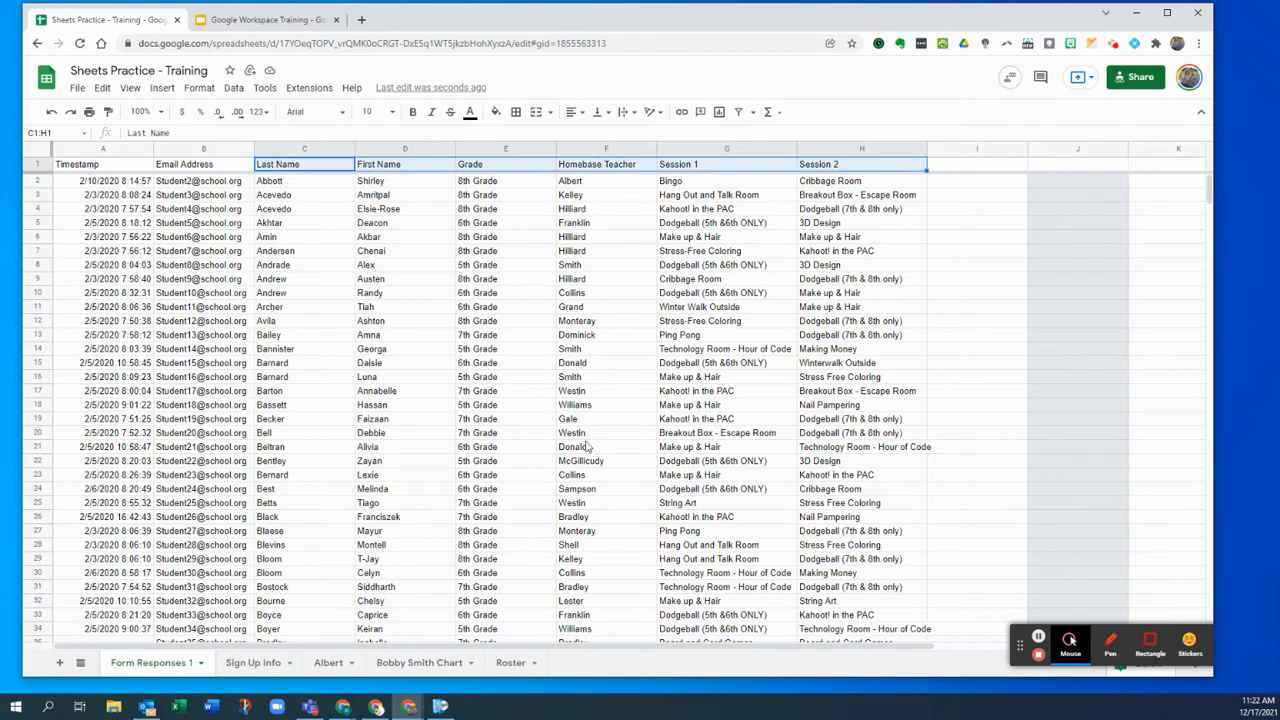
click(328, 662)
click(107, 168)
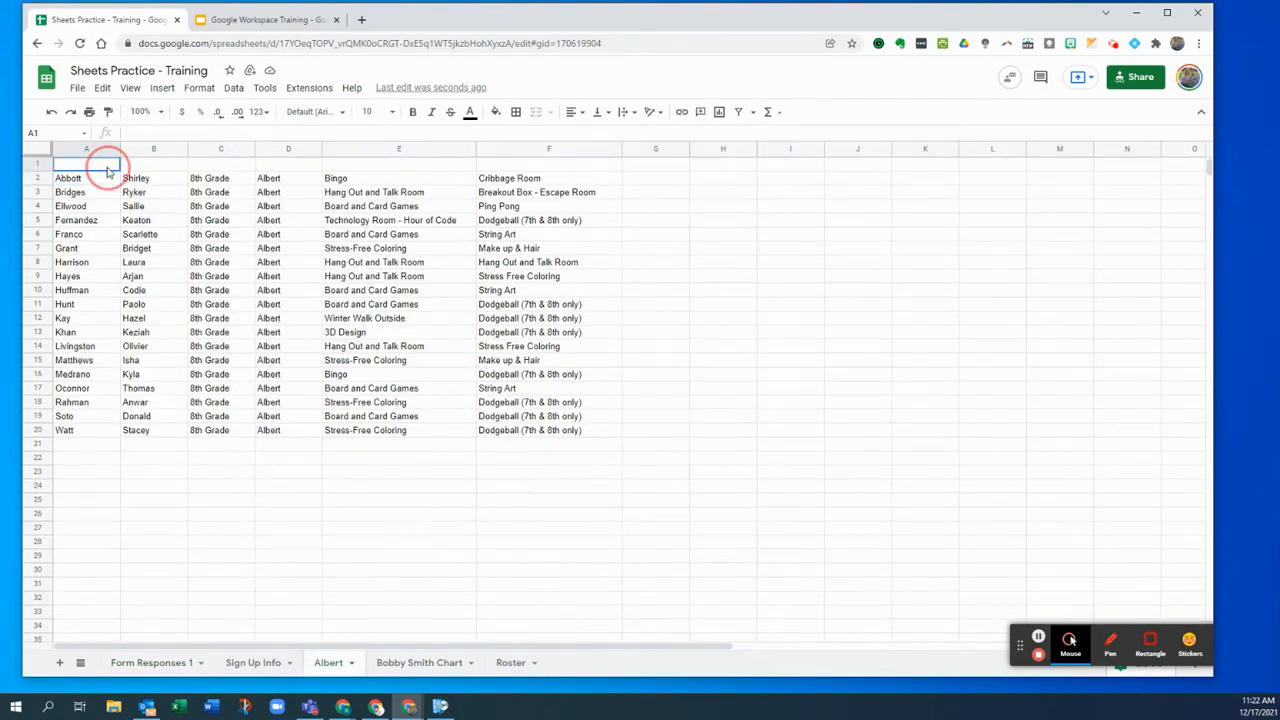
key(ctrl+v)
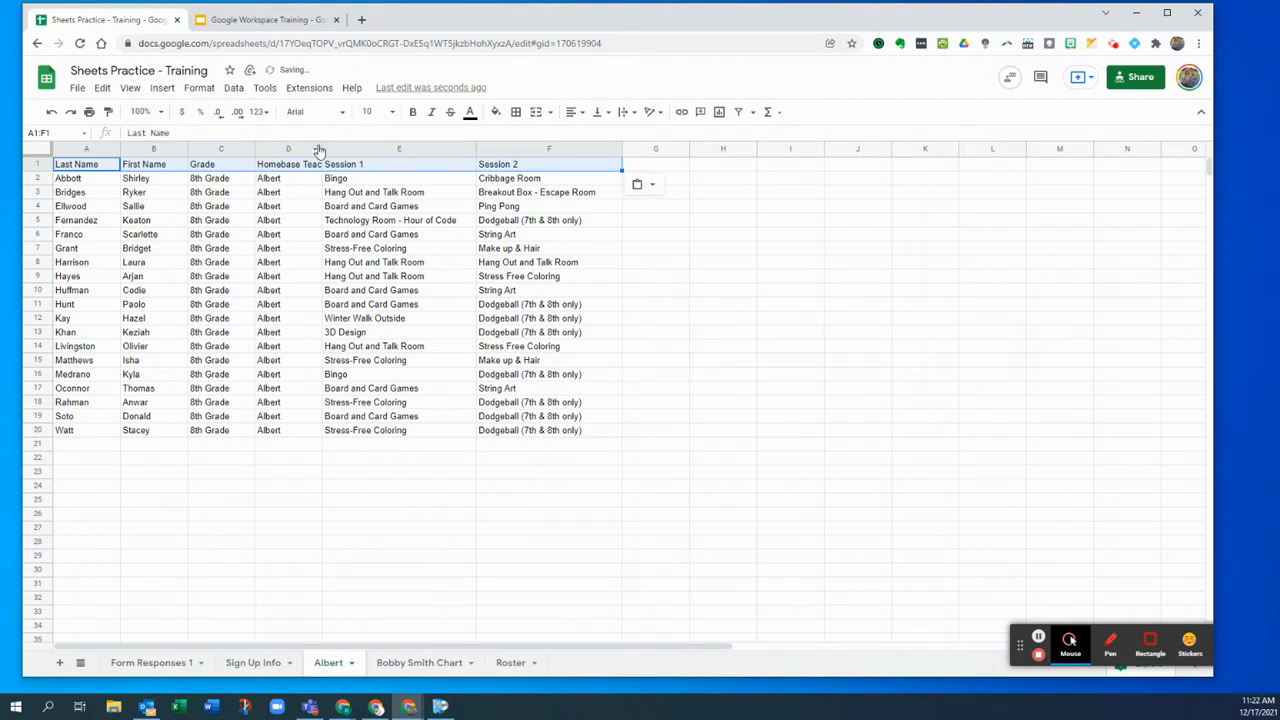
- Widen the Homebase Teacher column and bold the header row A1:F1
drag(322, 150, 354, 149)
drag(98, 168, 207, 170)
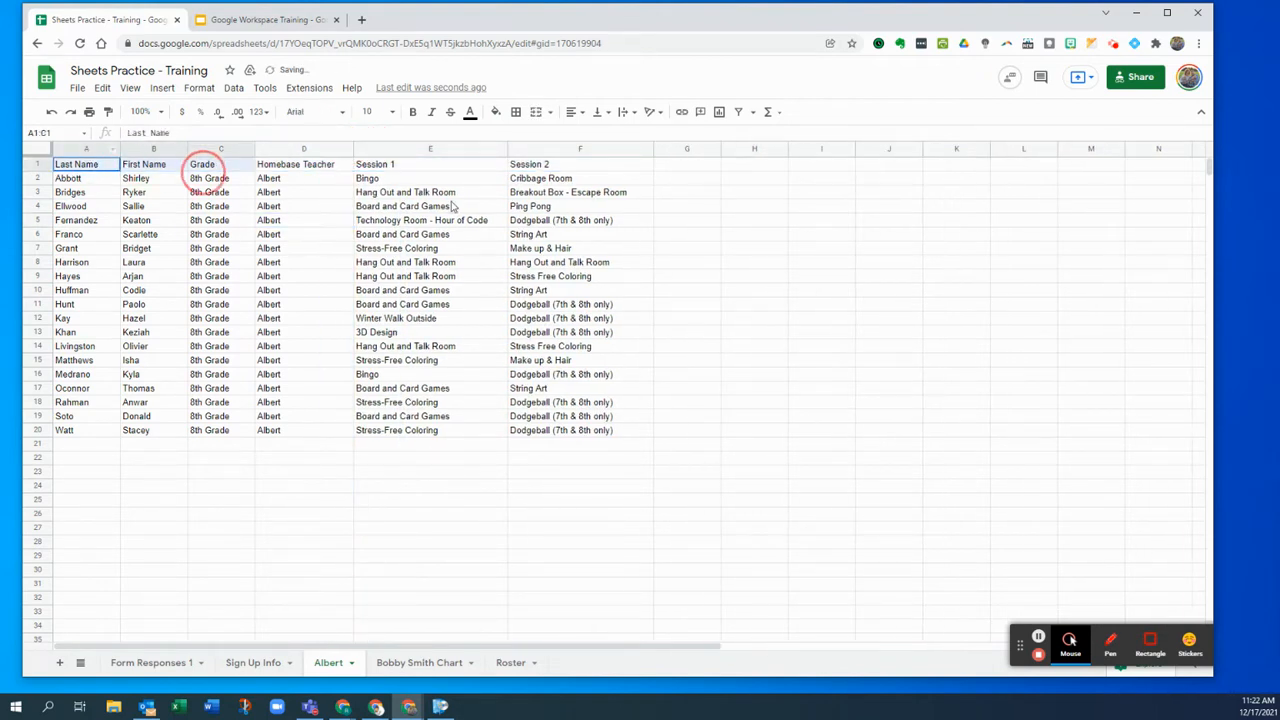
shift+click(538, 170)
click(411, 112)
- Give the Albert header row a light blue fill and freeze rows 1 through 7
click(495, 112)
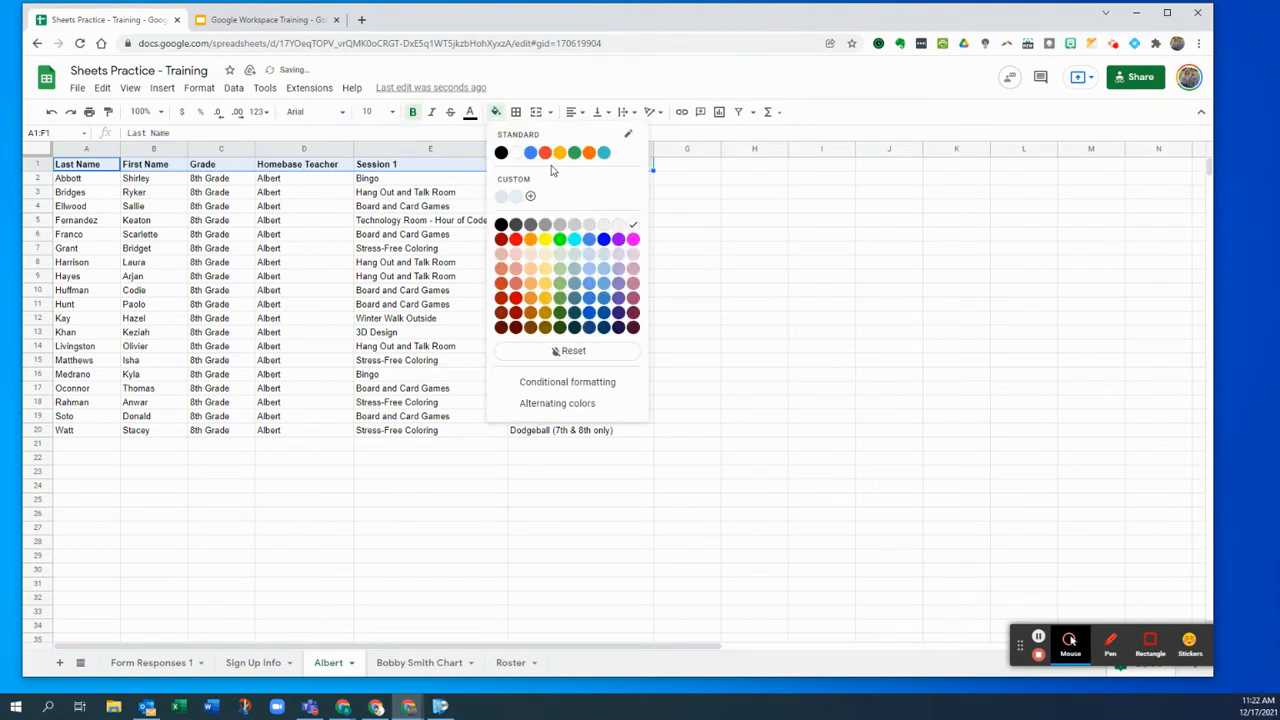
click(589, 268)
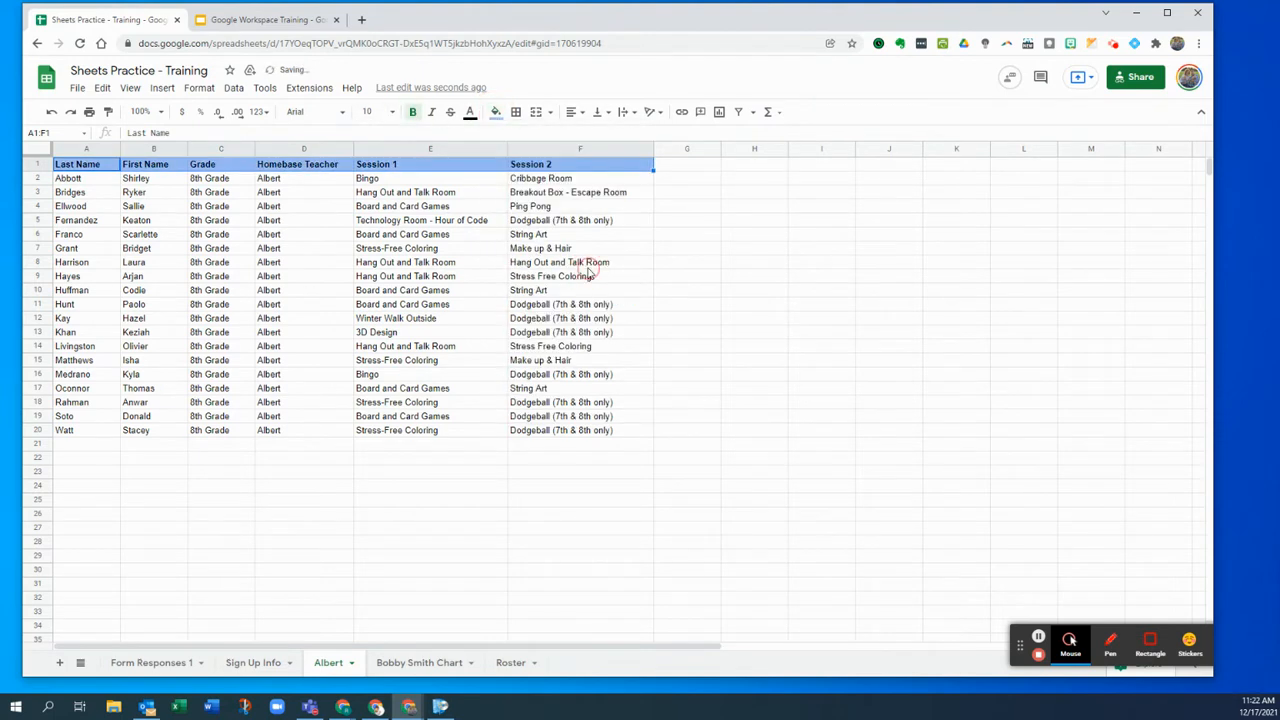
click(460, 191)
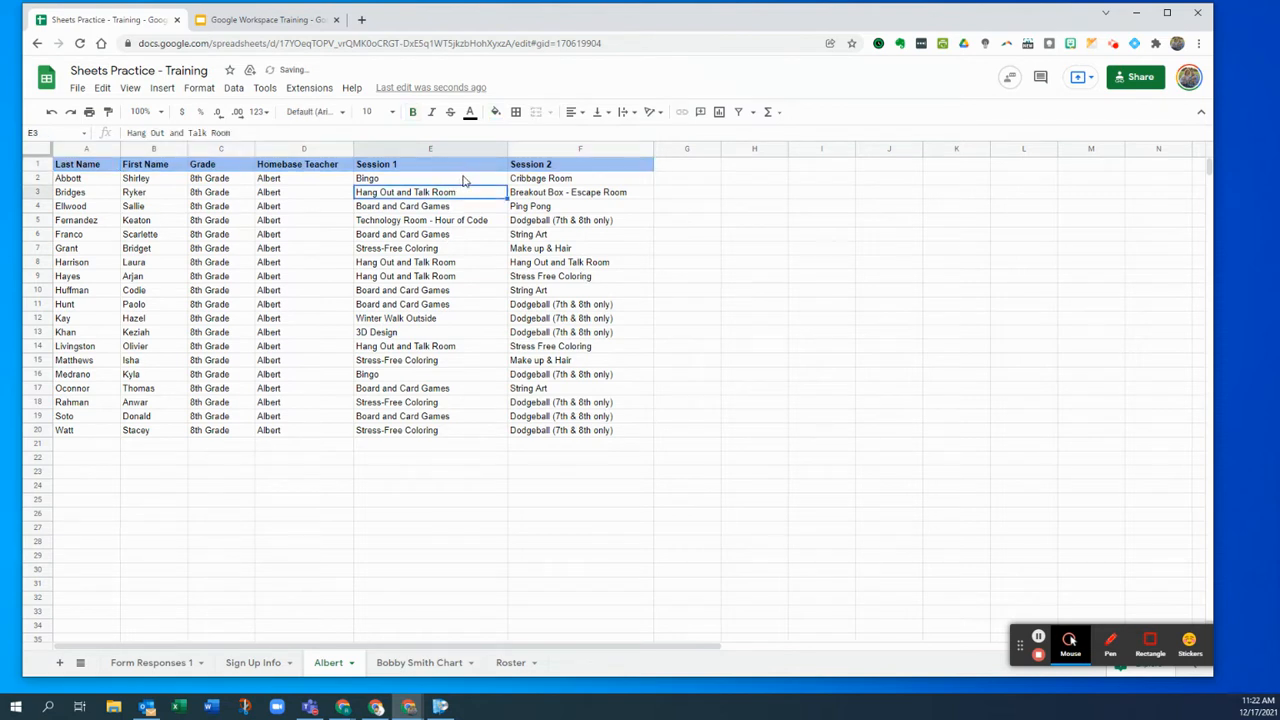
drag(84, 164, 576, 165)
click(566, 195)
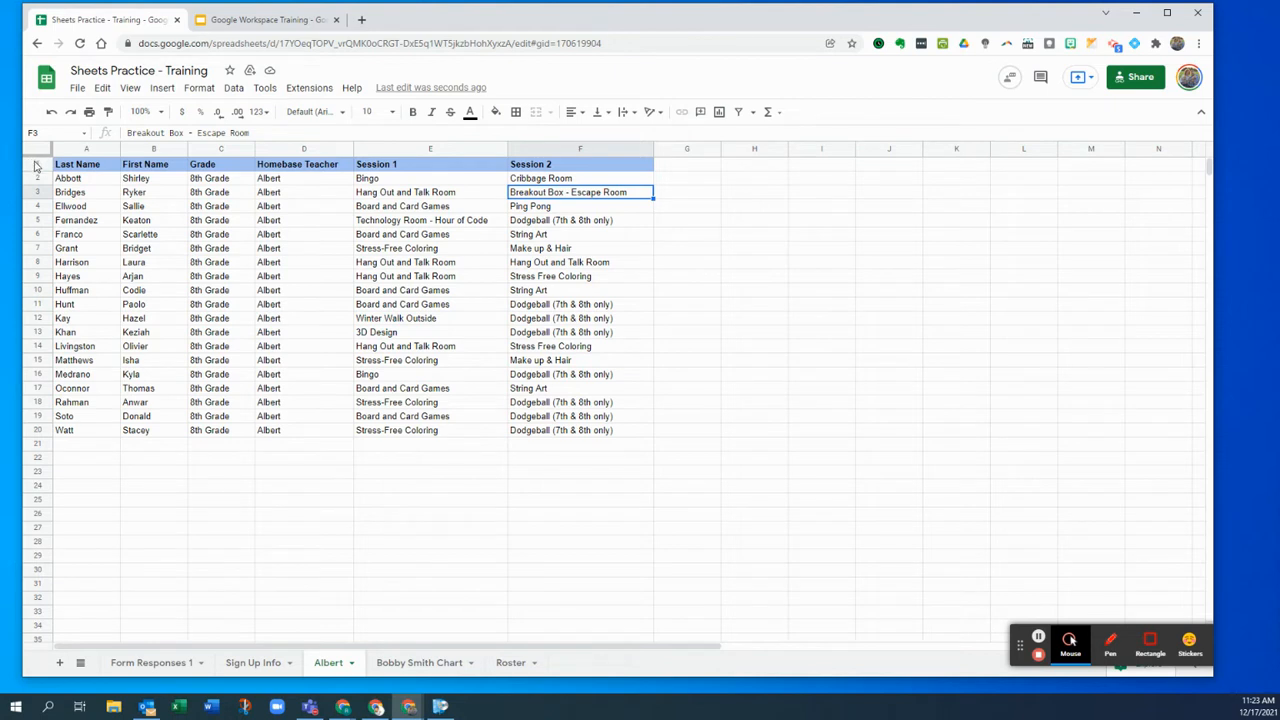
drag(38, 152, 33, 256)
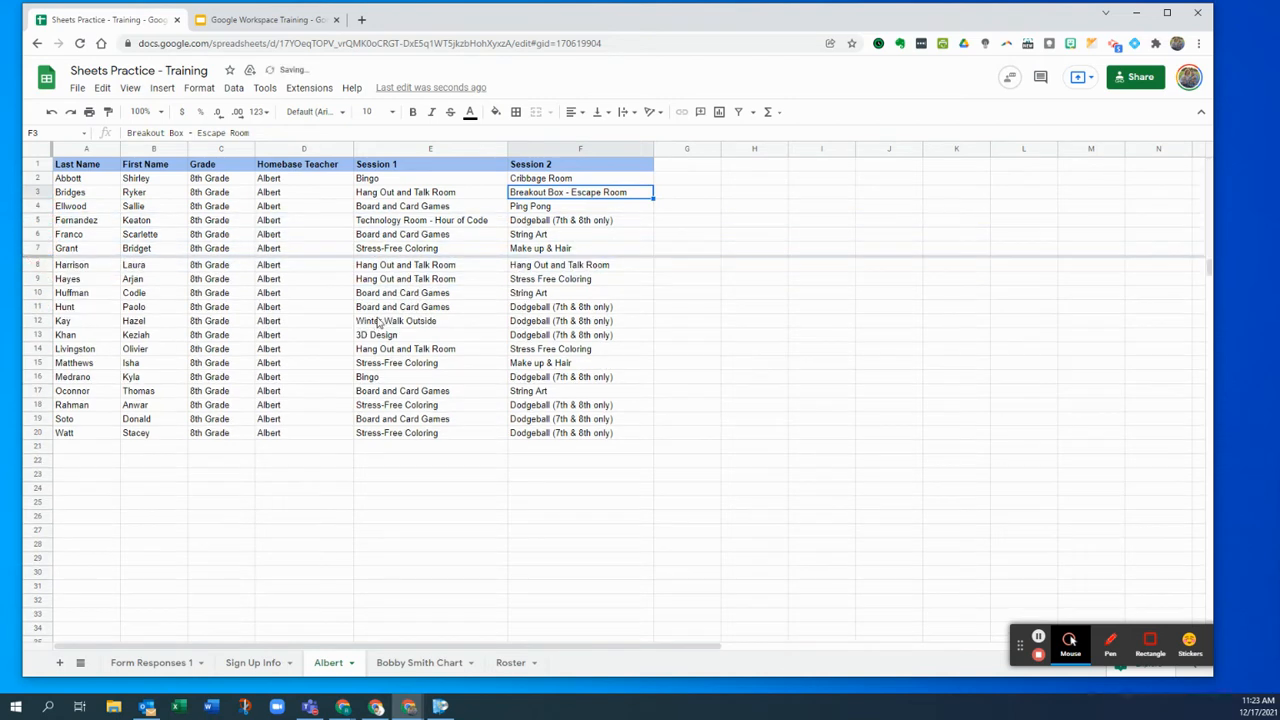
- Move the Albert sheet's freeze line up to just below row 1, then return to Form Responses 1
scroll(360, 322, down, 5)
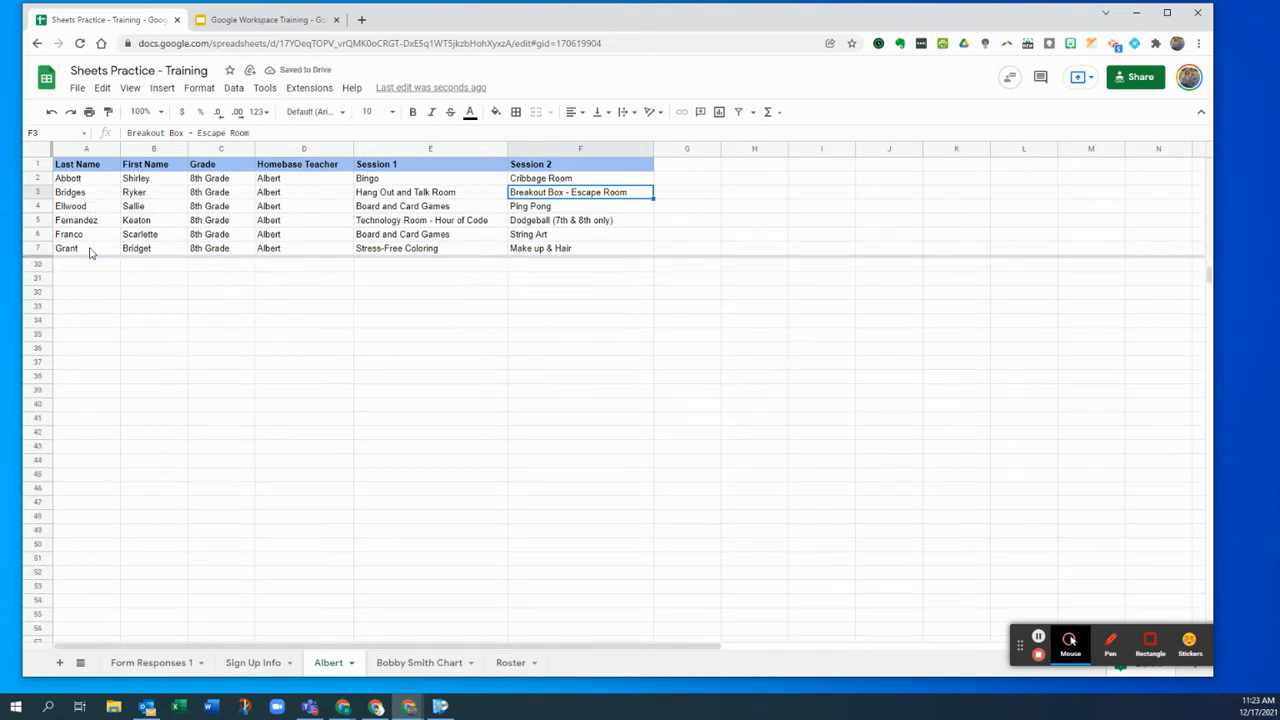
scroll(95, 269, down, 8)
scroll(98, 278, up, 15)
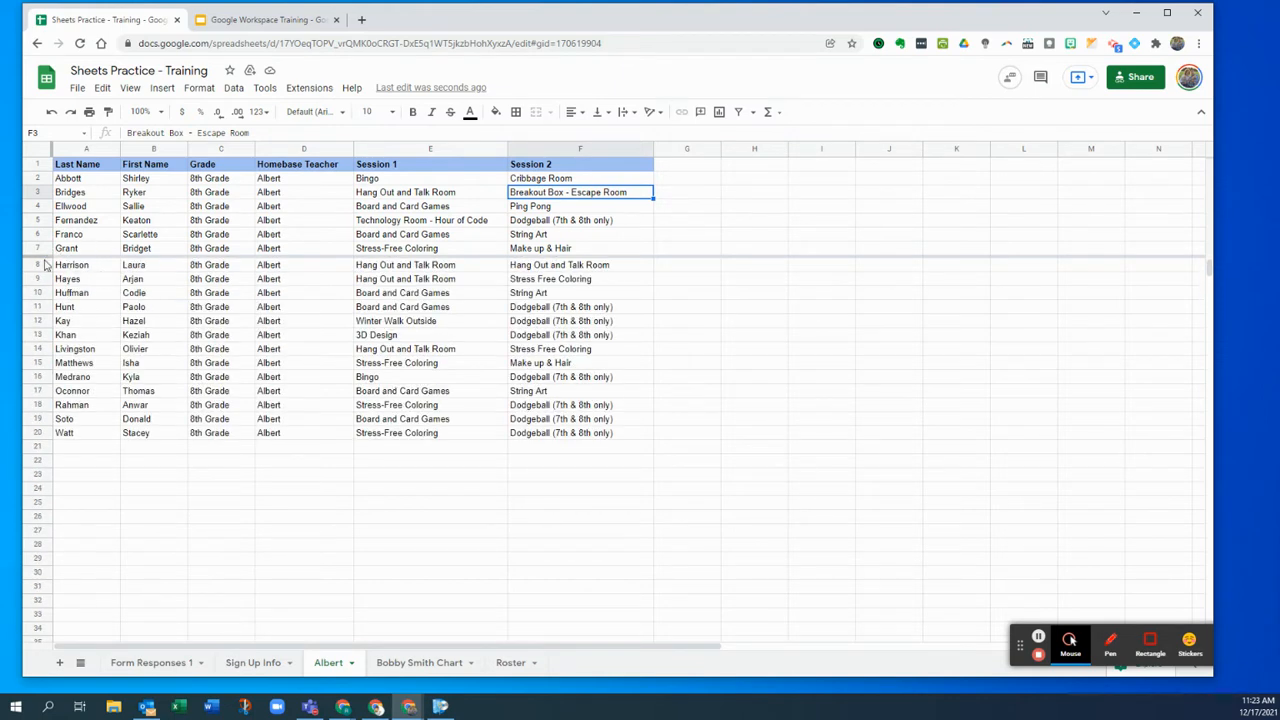
drag(42, 254, 40, 174)
scroll(180, 190, down, 4)
scroll(220, 205, up, 4)
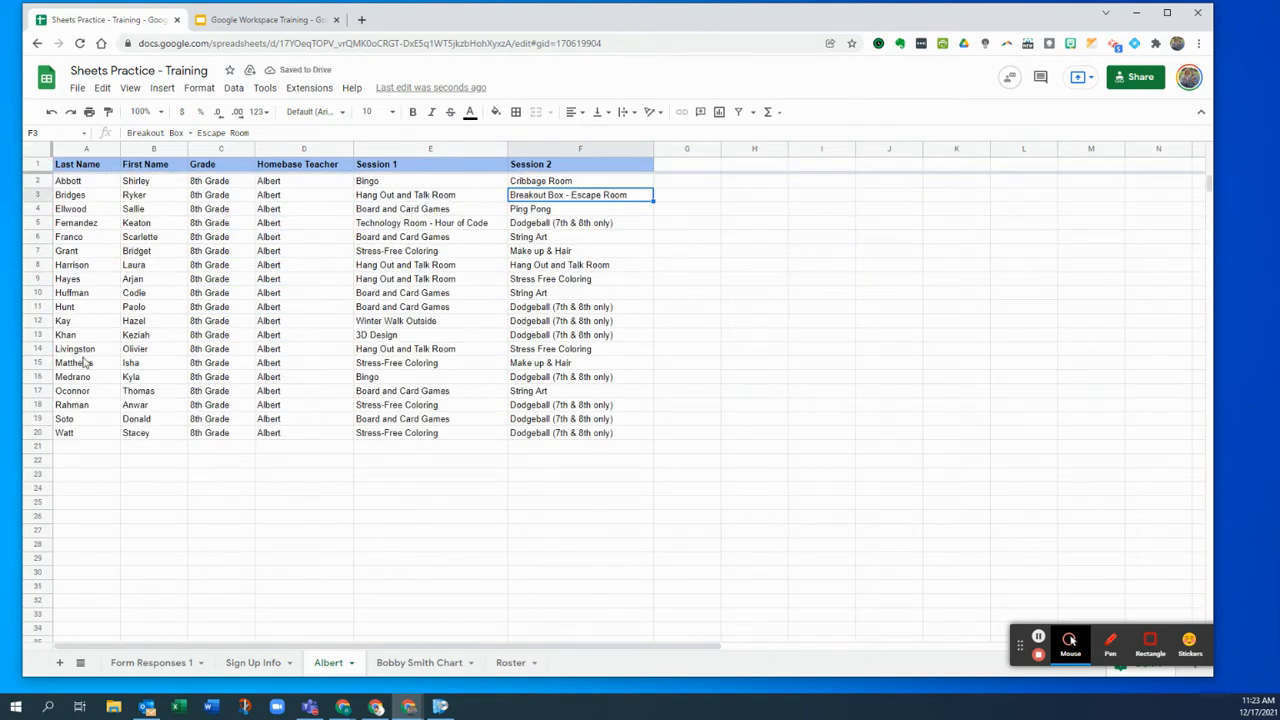
scroll(175, 348, down, 8)
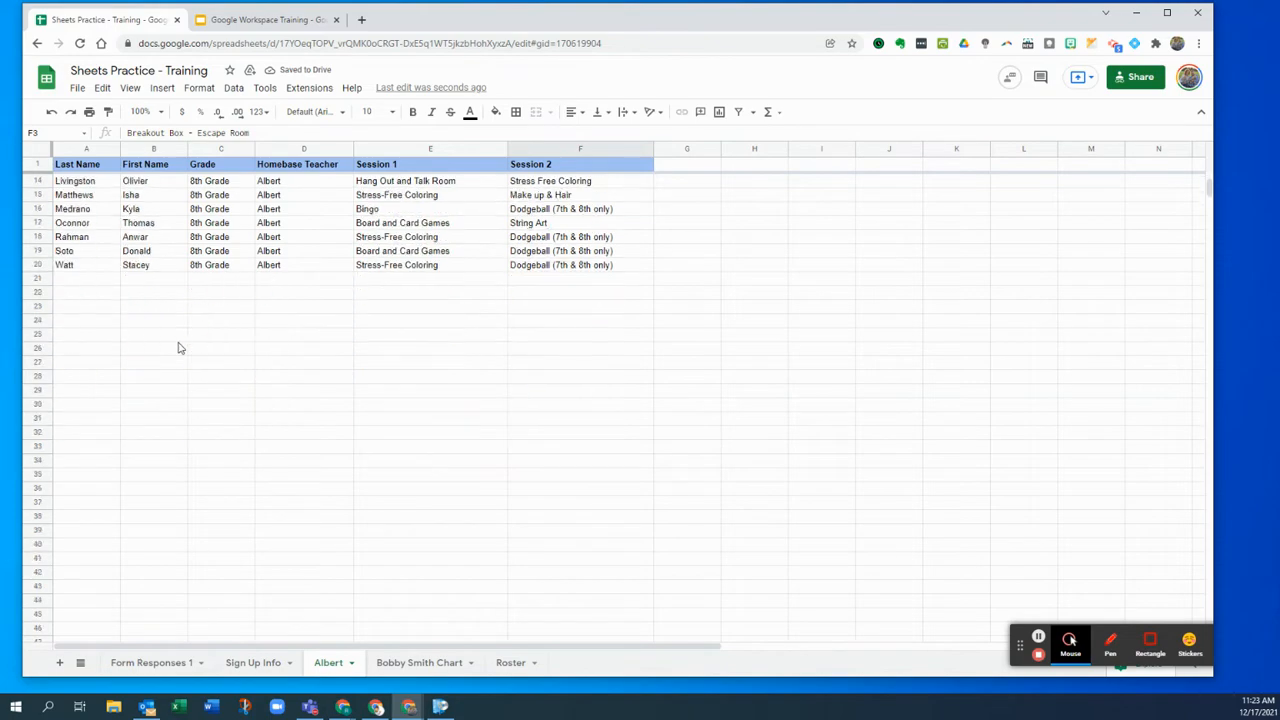
scroll(152, 588, up, 2)
click(150, 662)
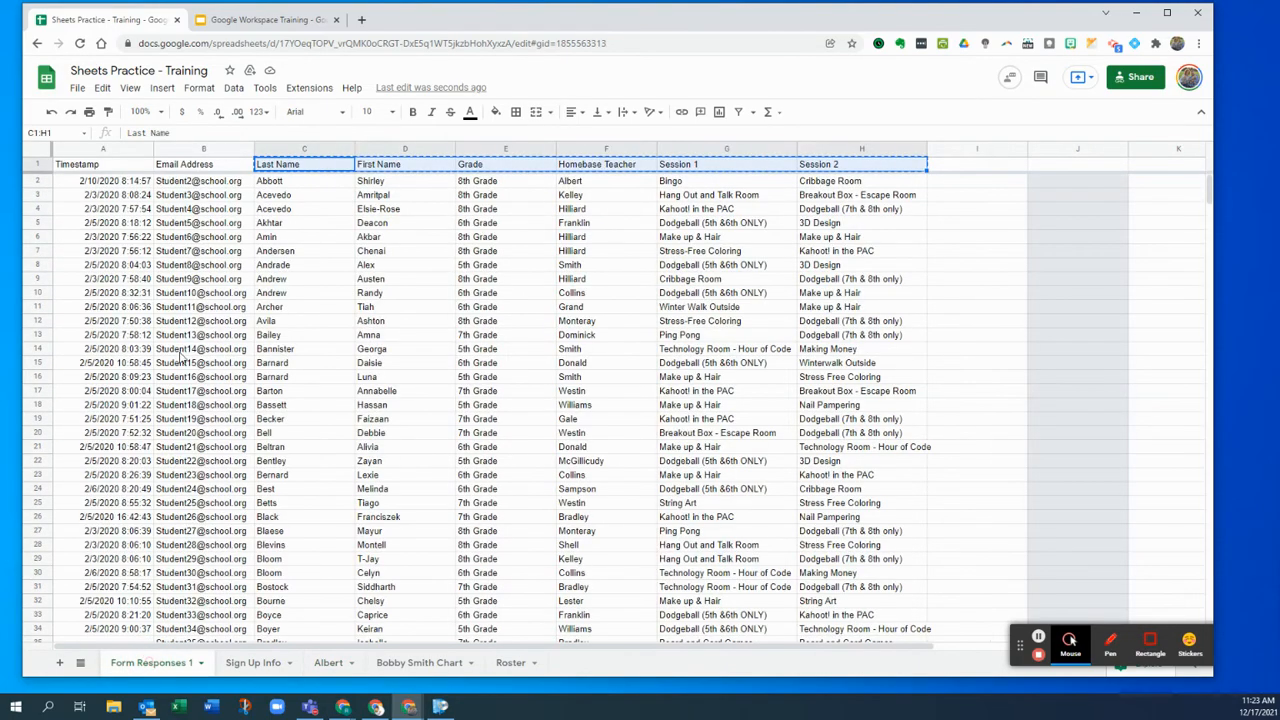
scroll(215, 235, down, 3)
click(302, 230)
scroll(325, 320, down, 14)
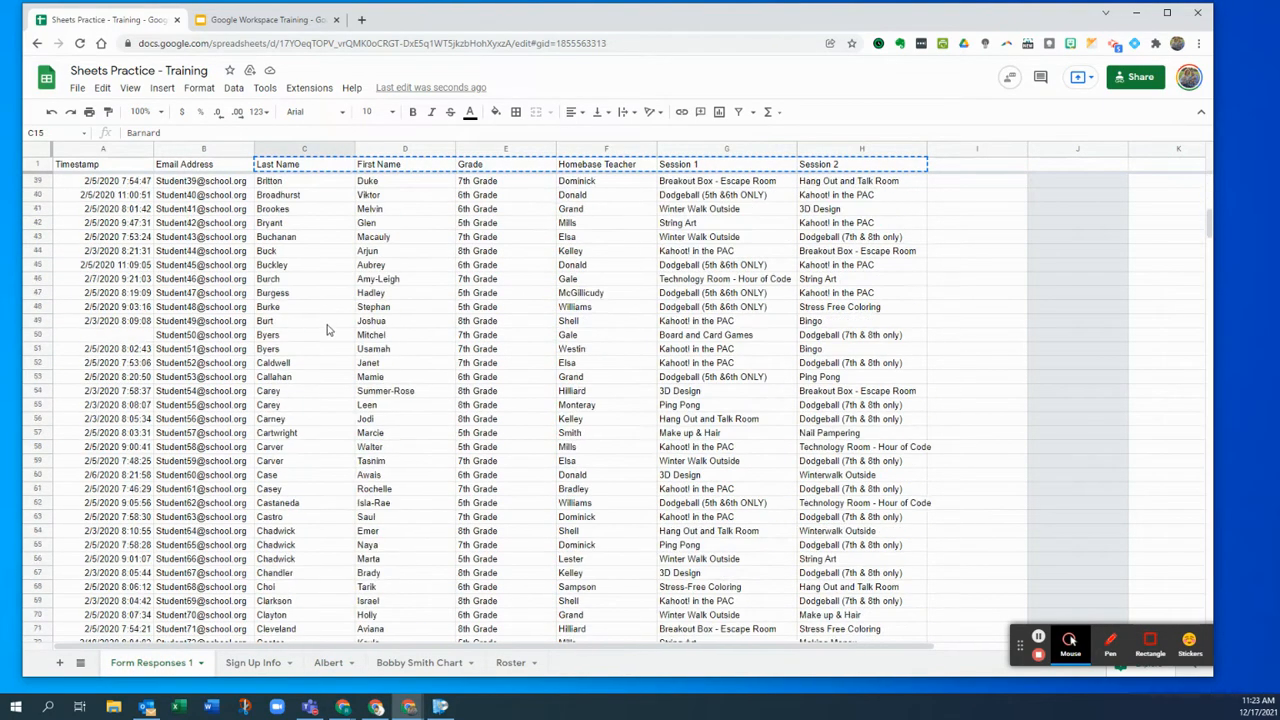
scroll(325, 341, down, 18)
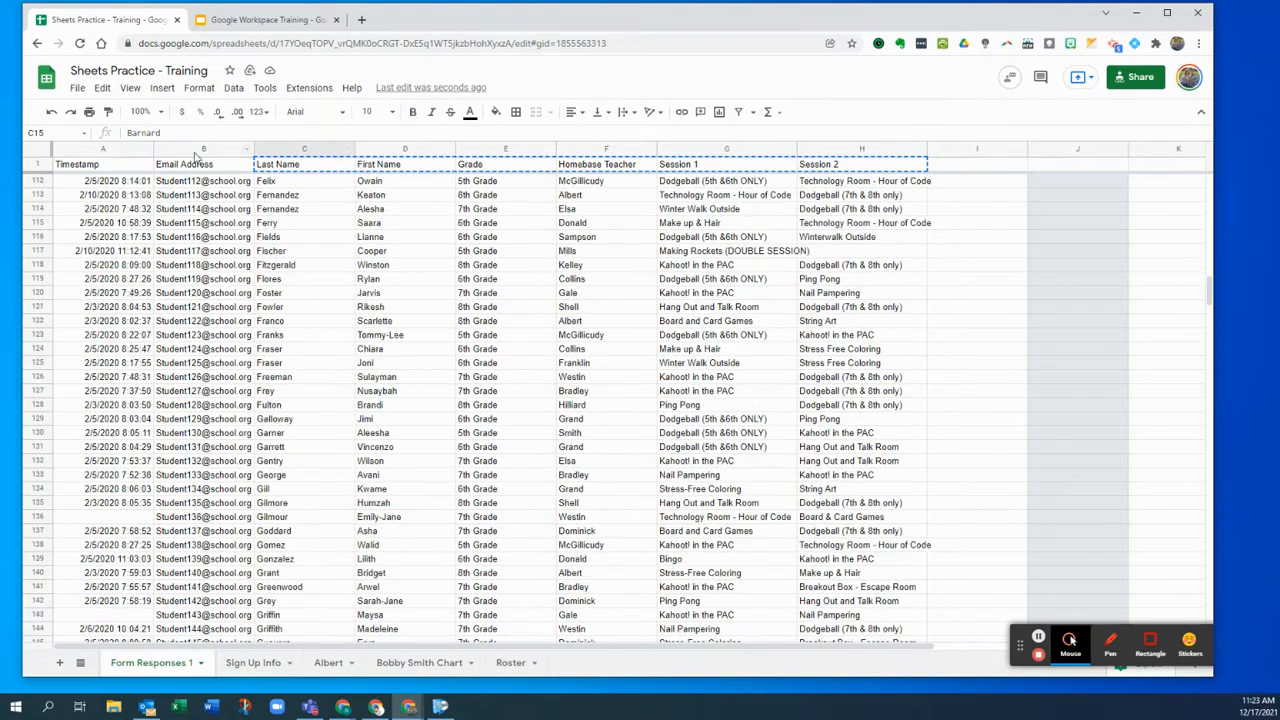
click(130, 166)
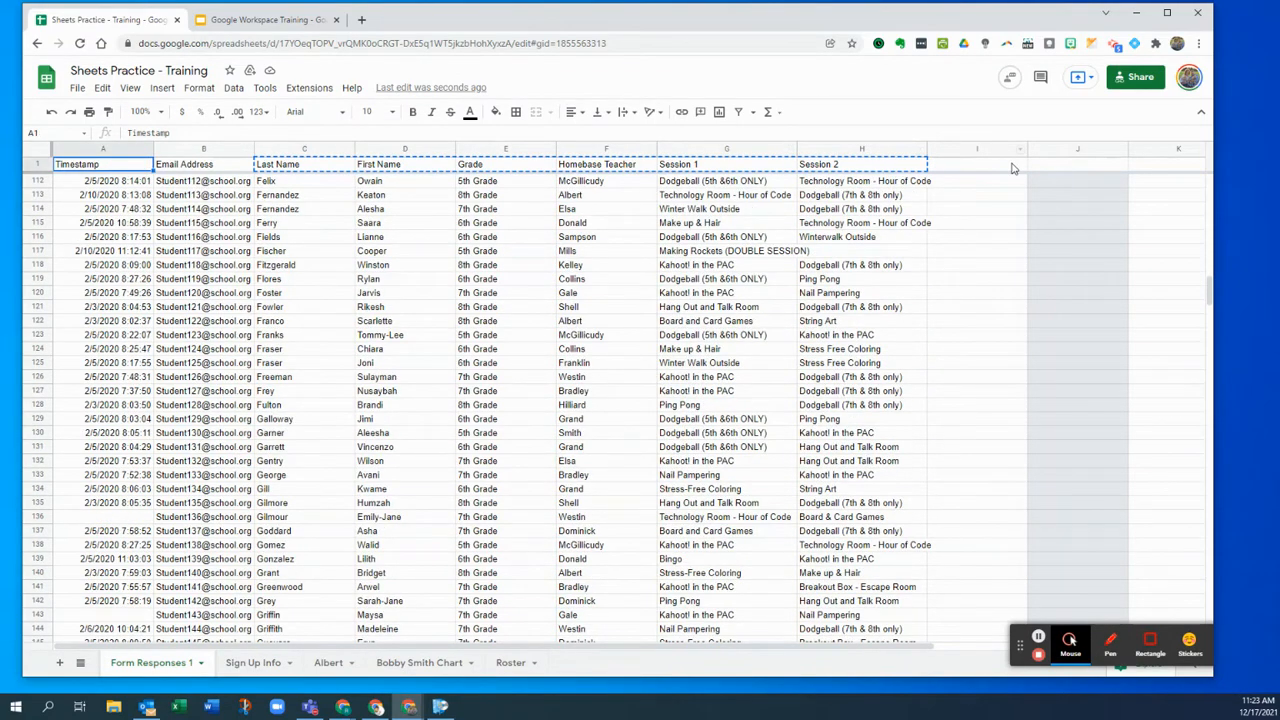
scroll(150, 247, down, 4)
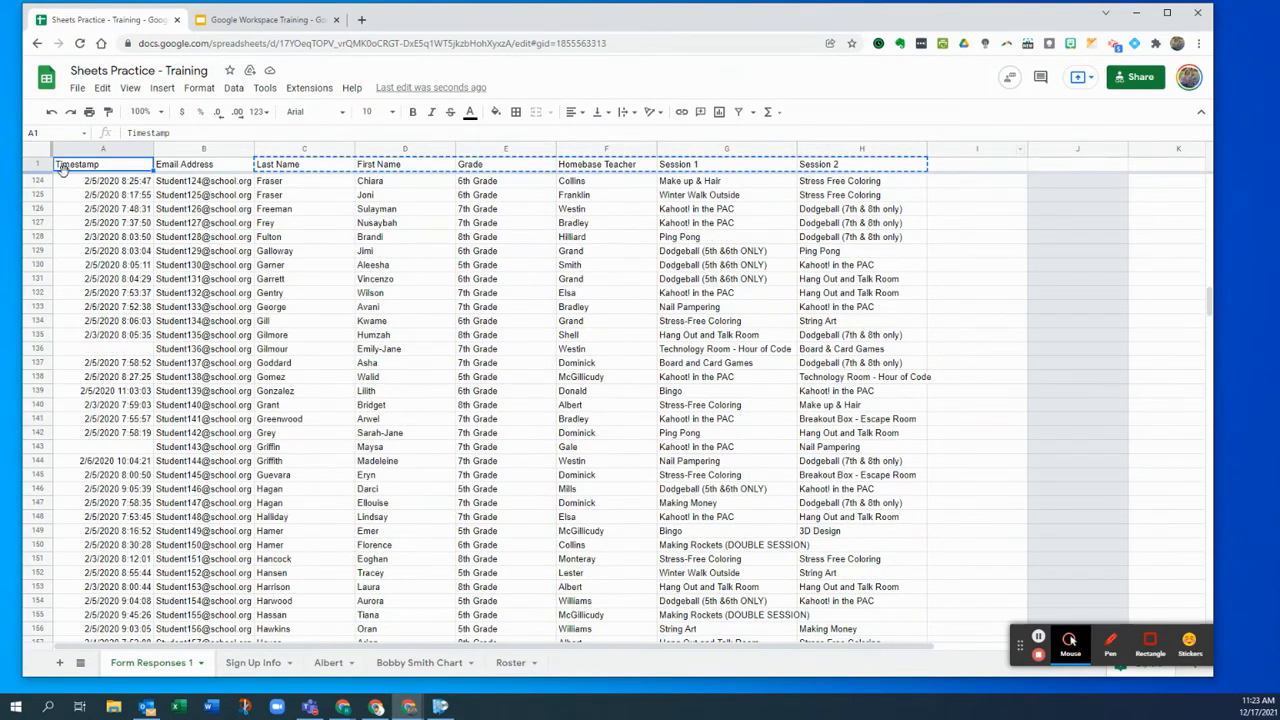
scroll(283, 348, up, 20)
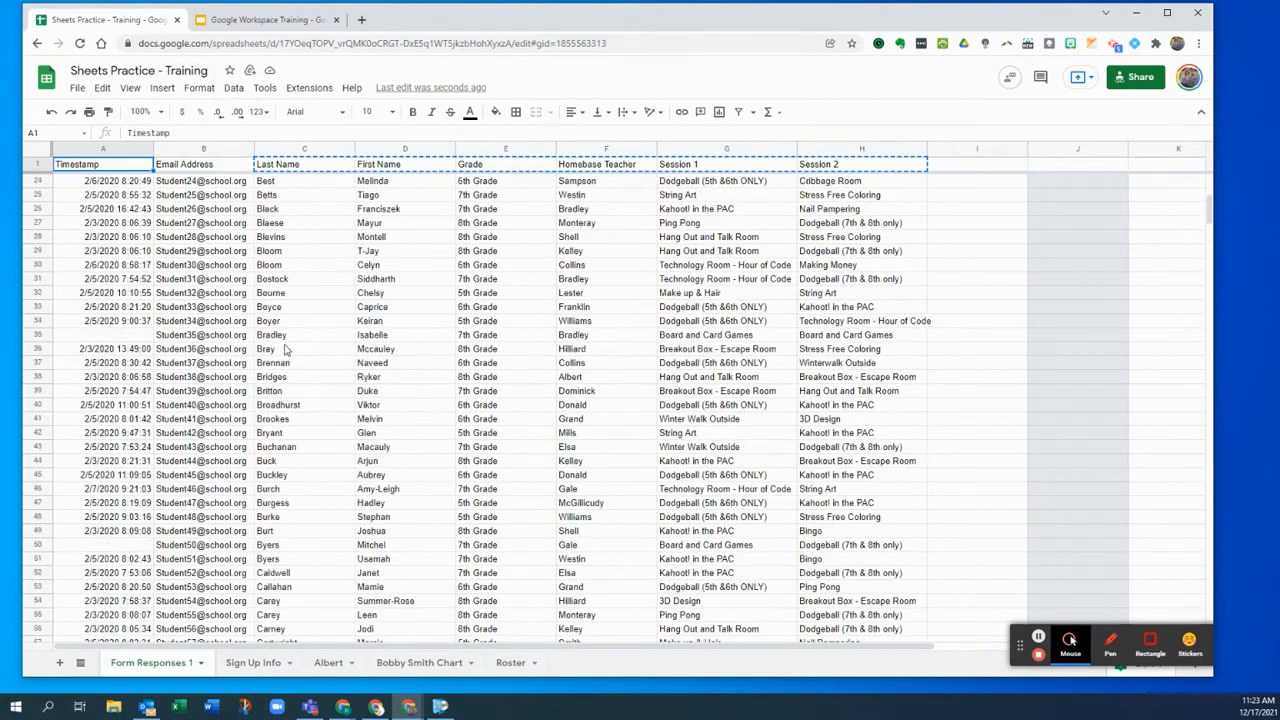
scroll(285, 348, up, 1)
click(72, 199)
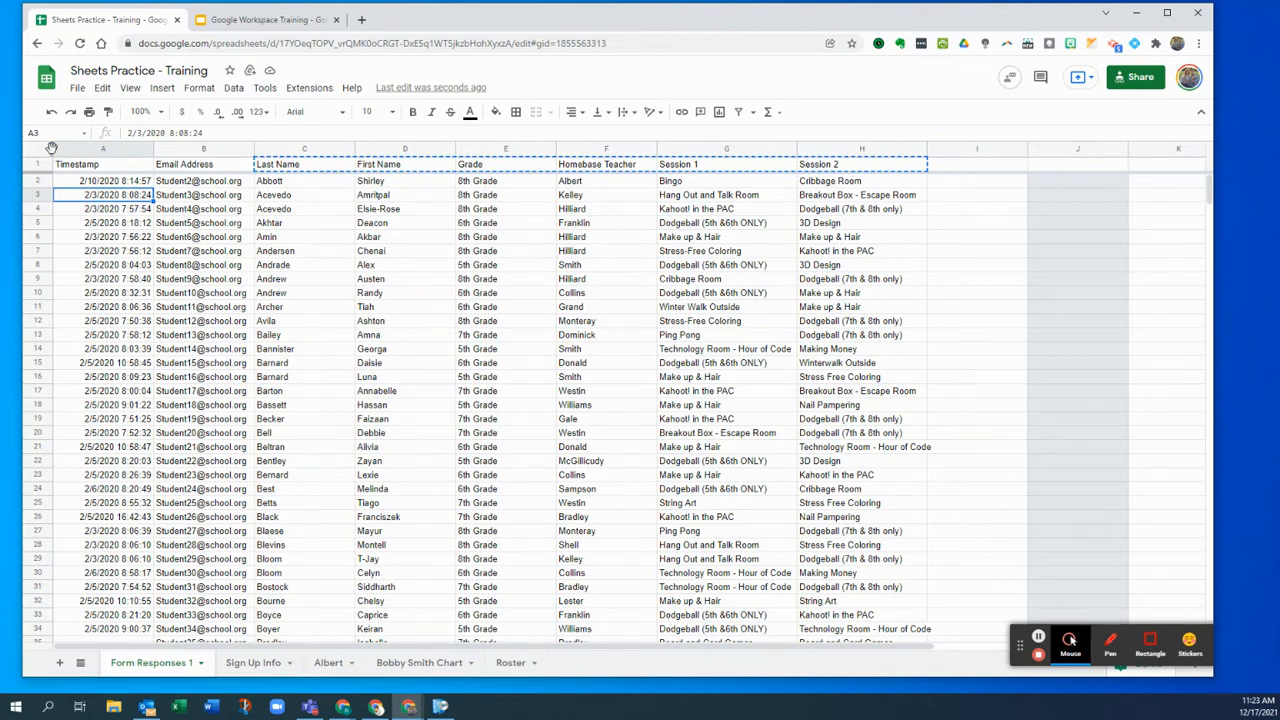
drag(46, 149, 229, 149)
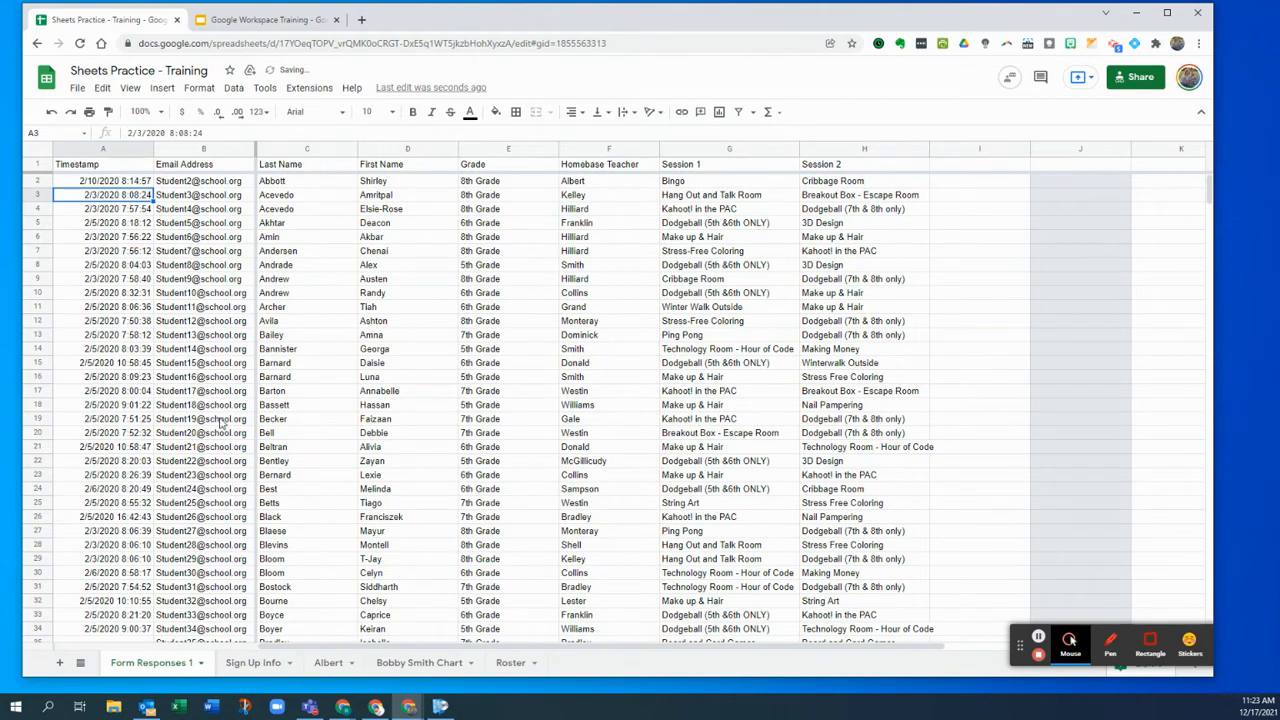
scroll(270, 648, right, 1)
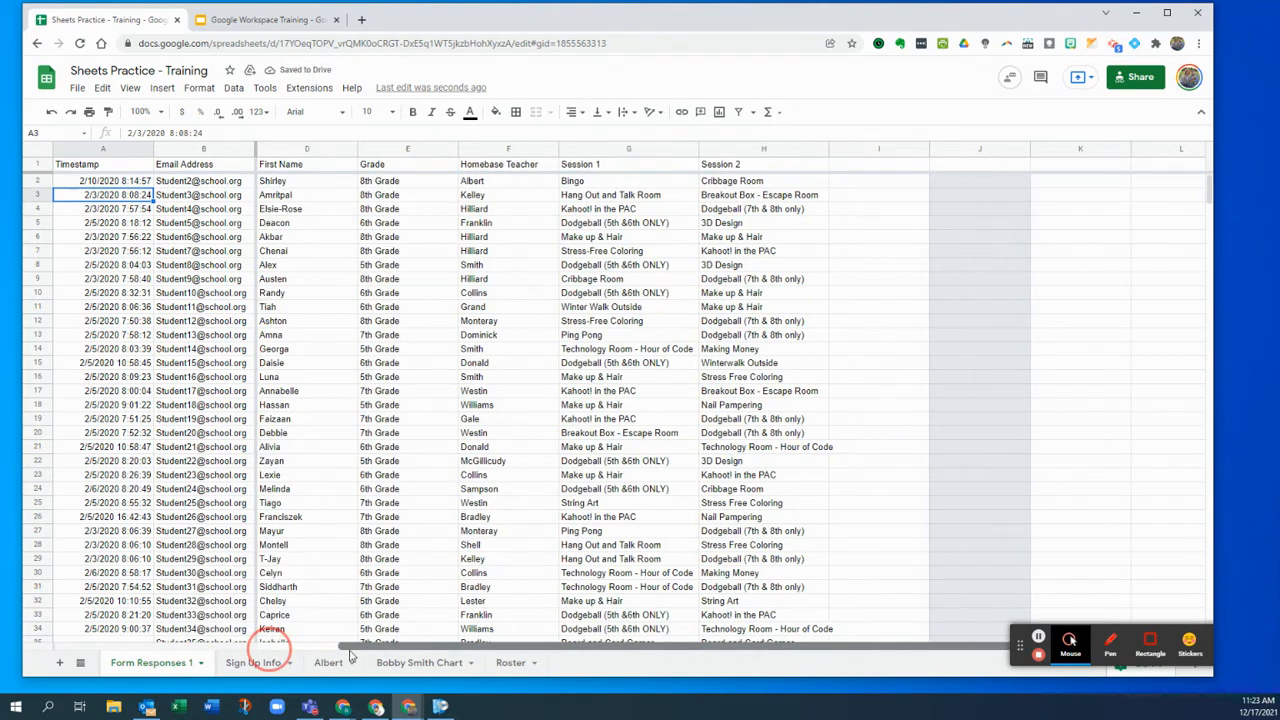
drag(366, 645, 238, 642)
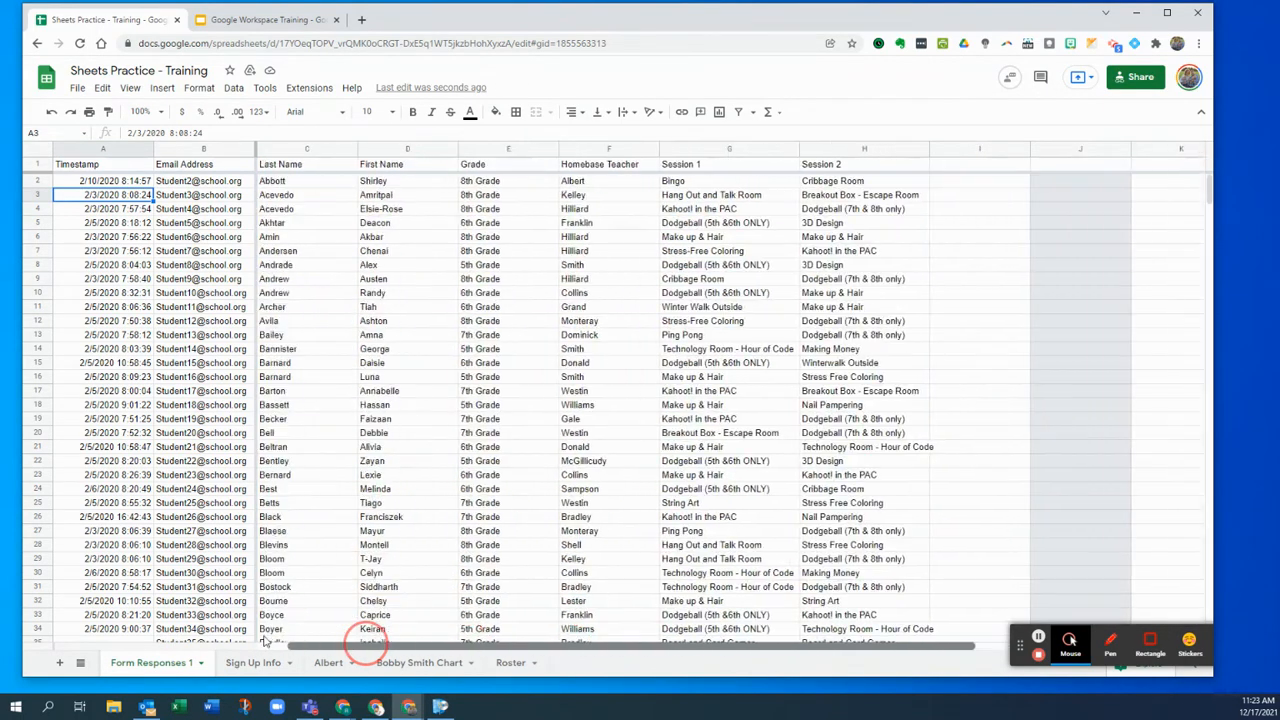
click(254, 147)
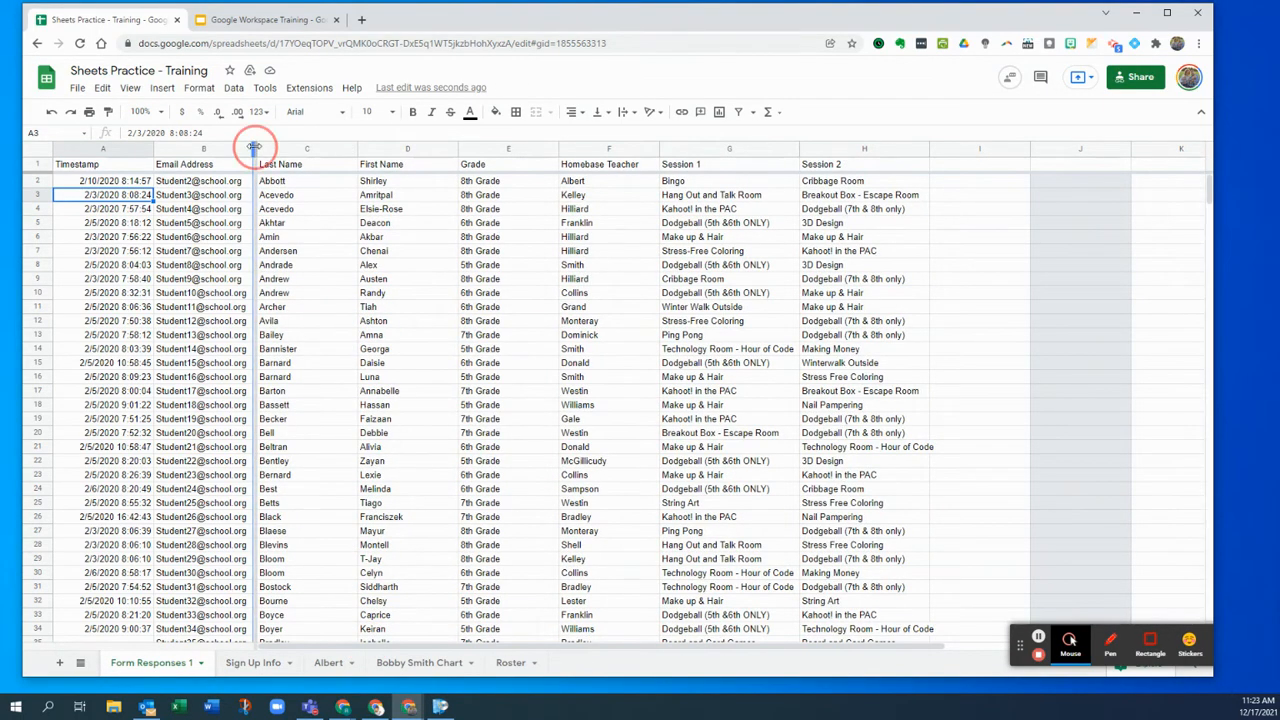
drag(251, 149, 51, 160)
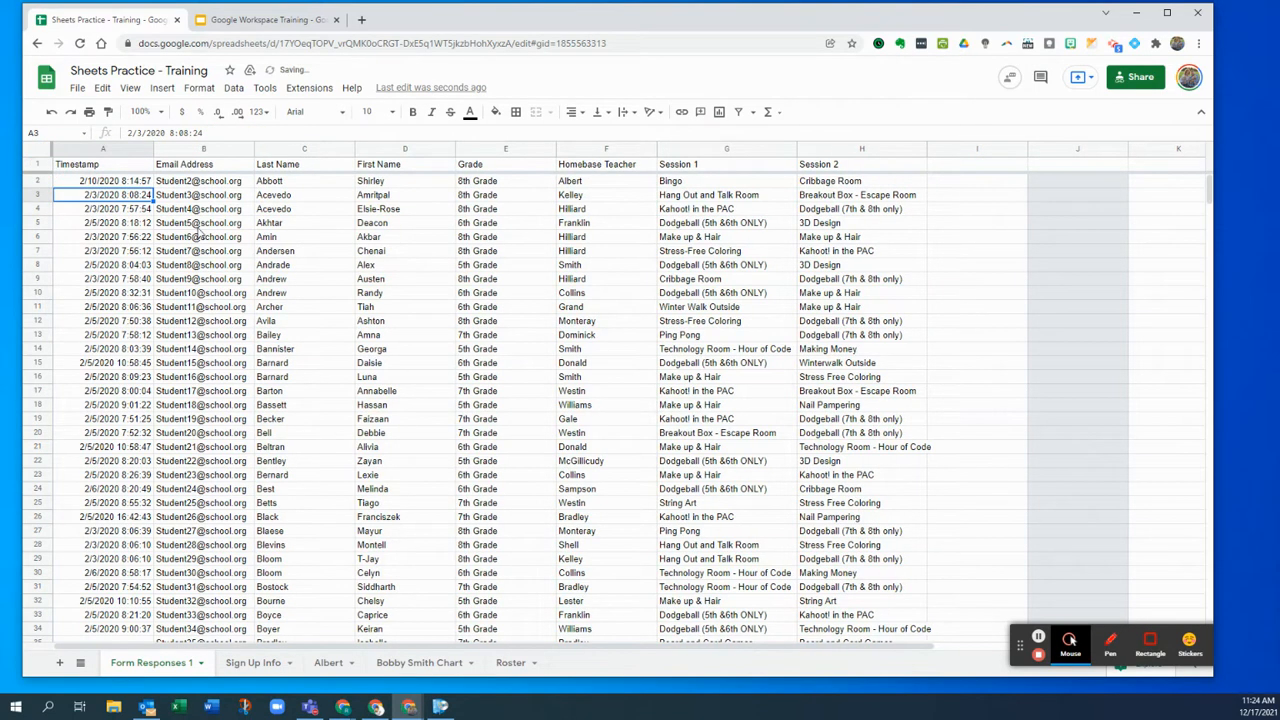
click(250, 239)
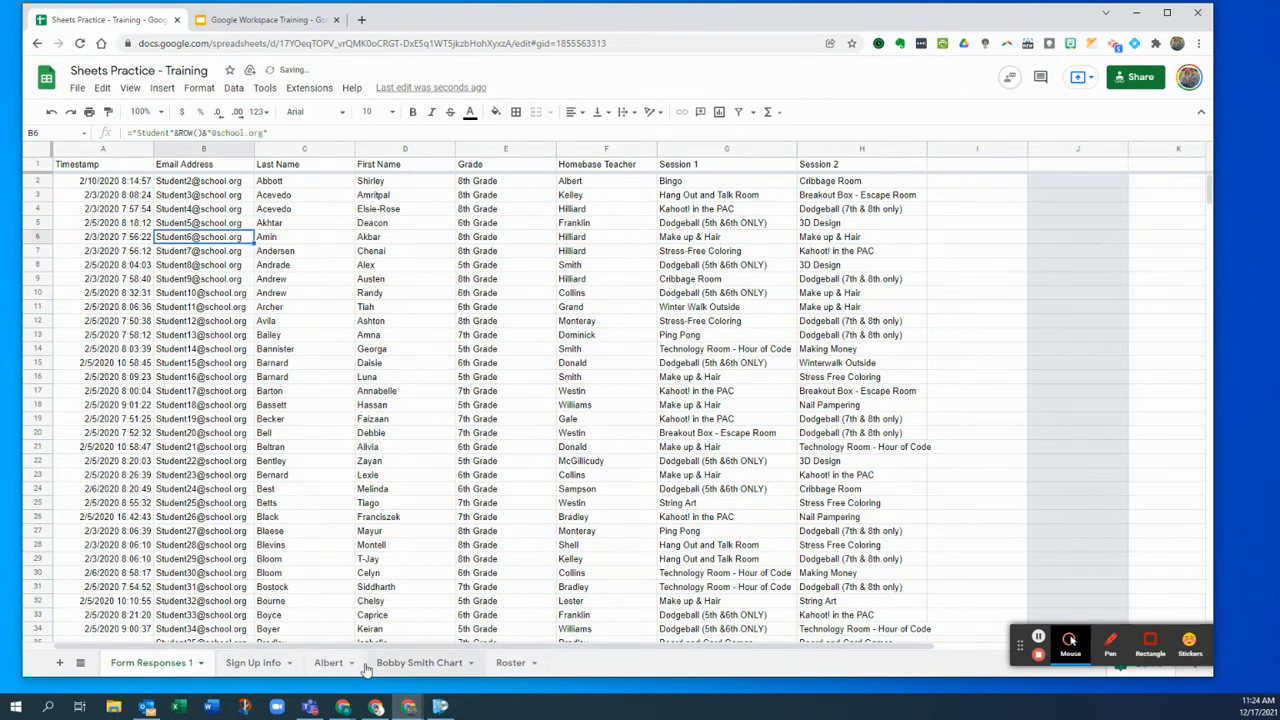
click(328, 662)
- Check the row 20 Homebase Teacher cell and Sign Up Info, then bring up the Albert tab's menu
scroll(140, 327, up, 3)
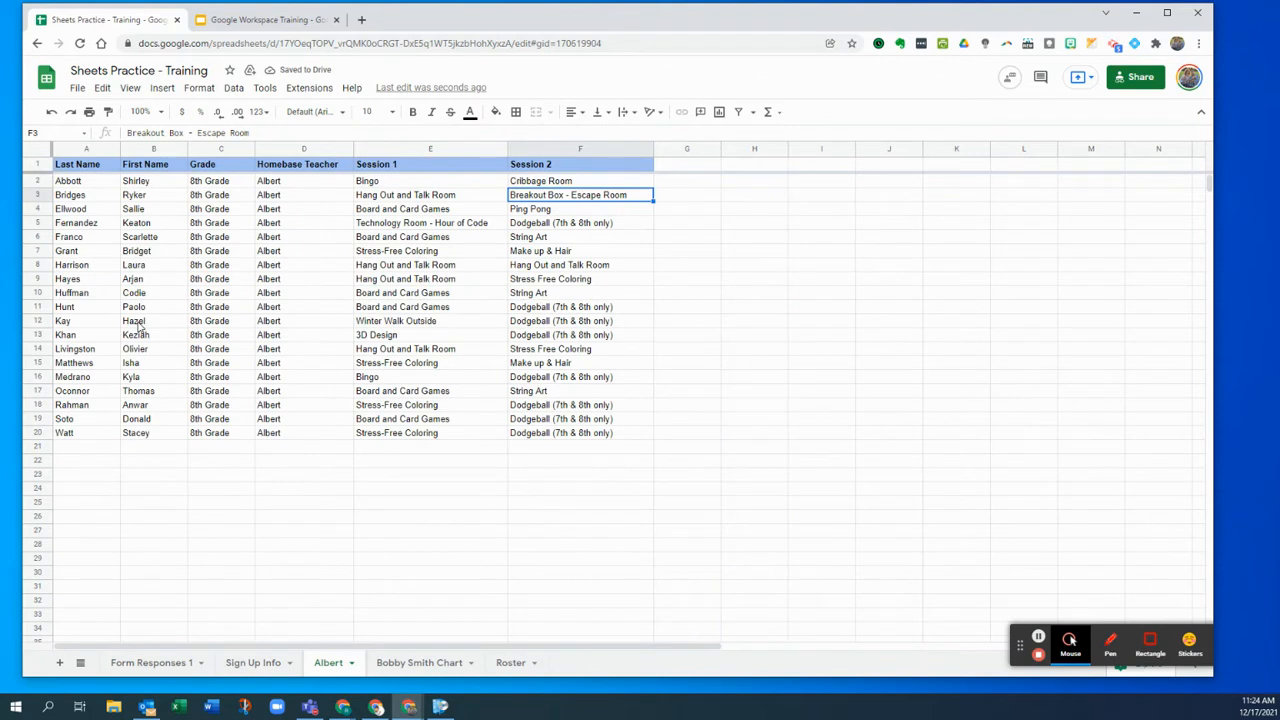
click(309, 433)
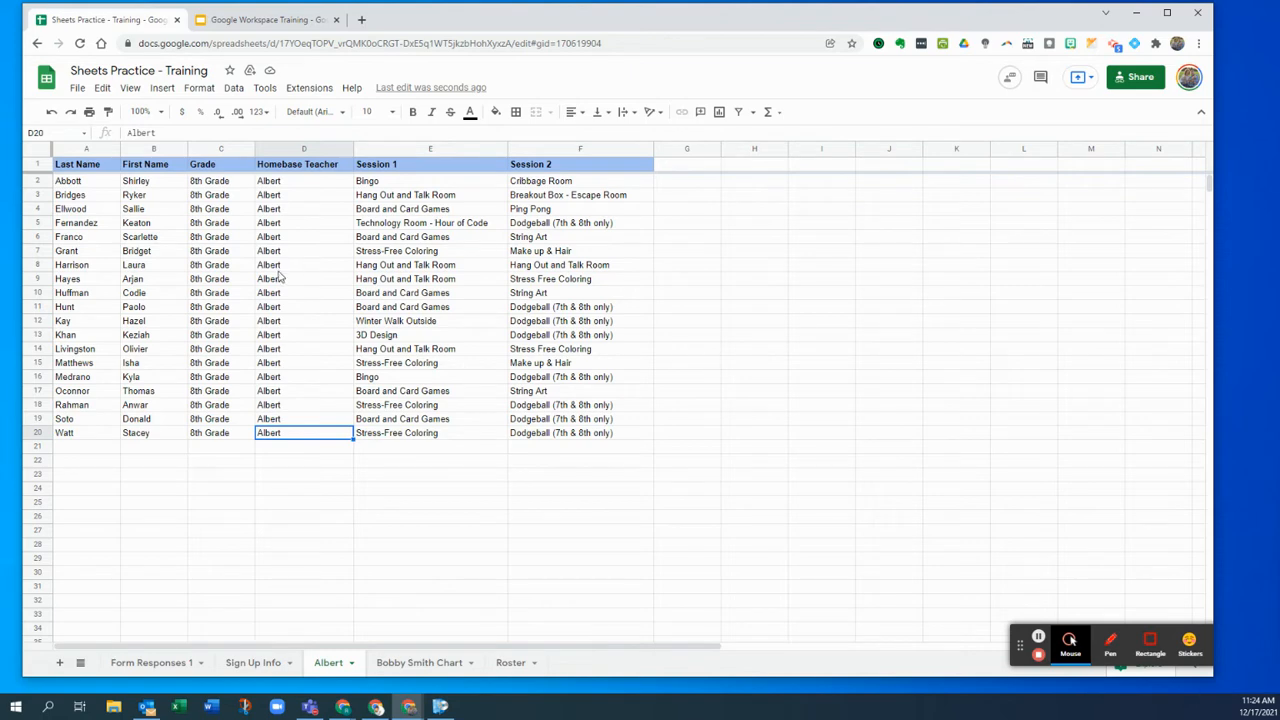
click(258, 663)
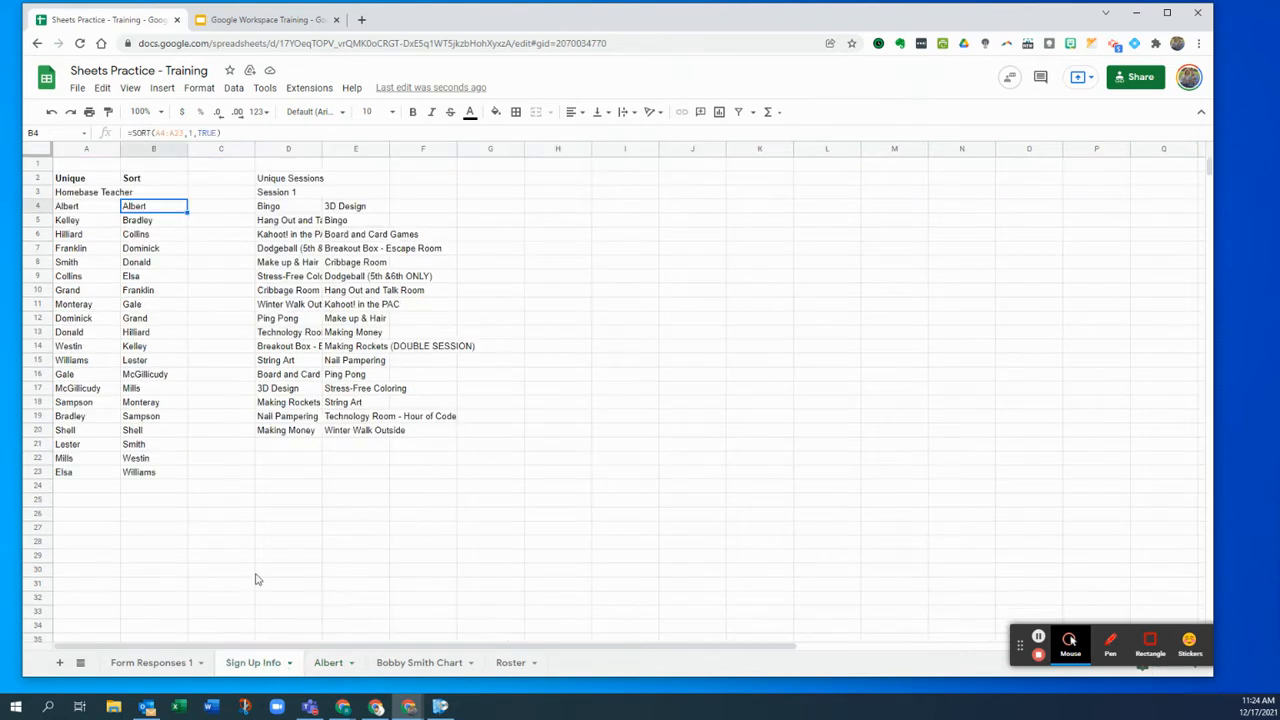
click(330, 663)
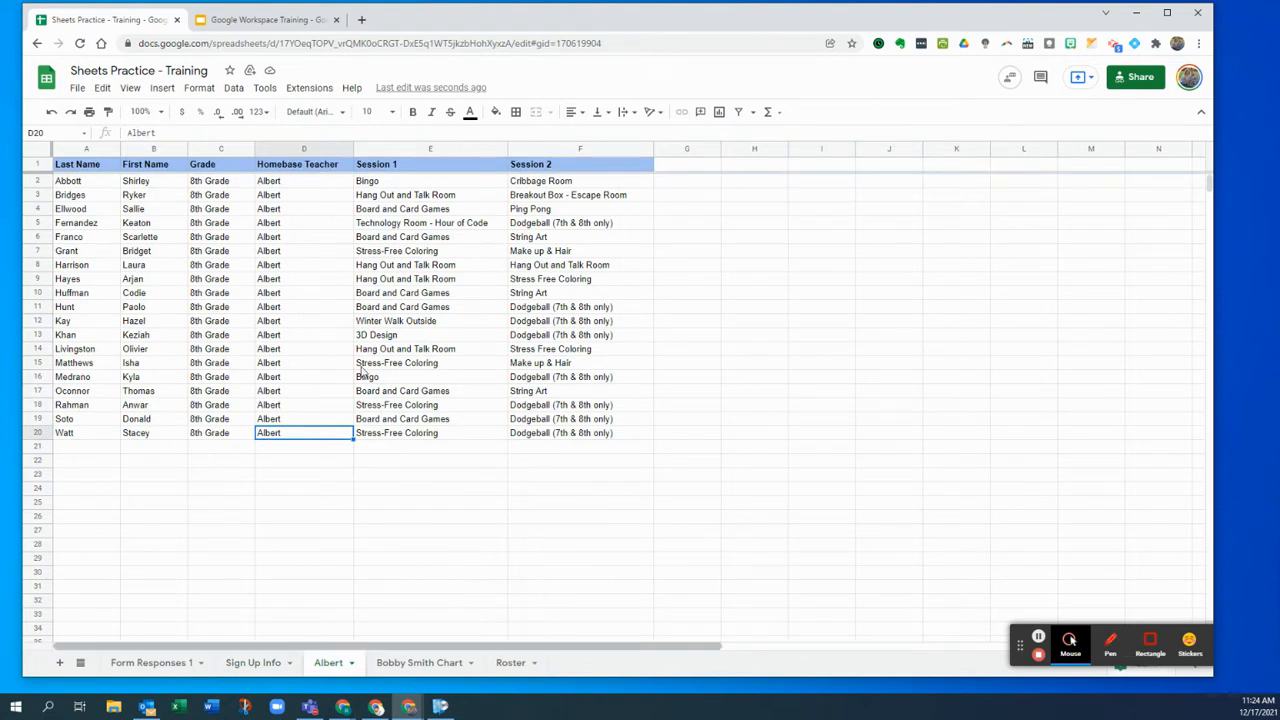
click(353, 665)
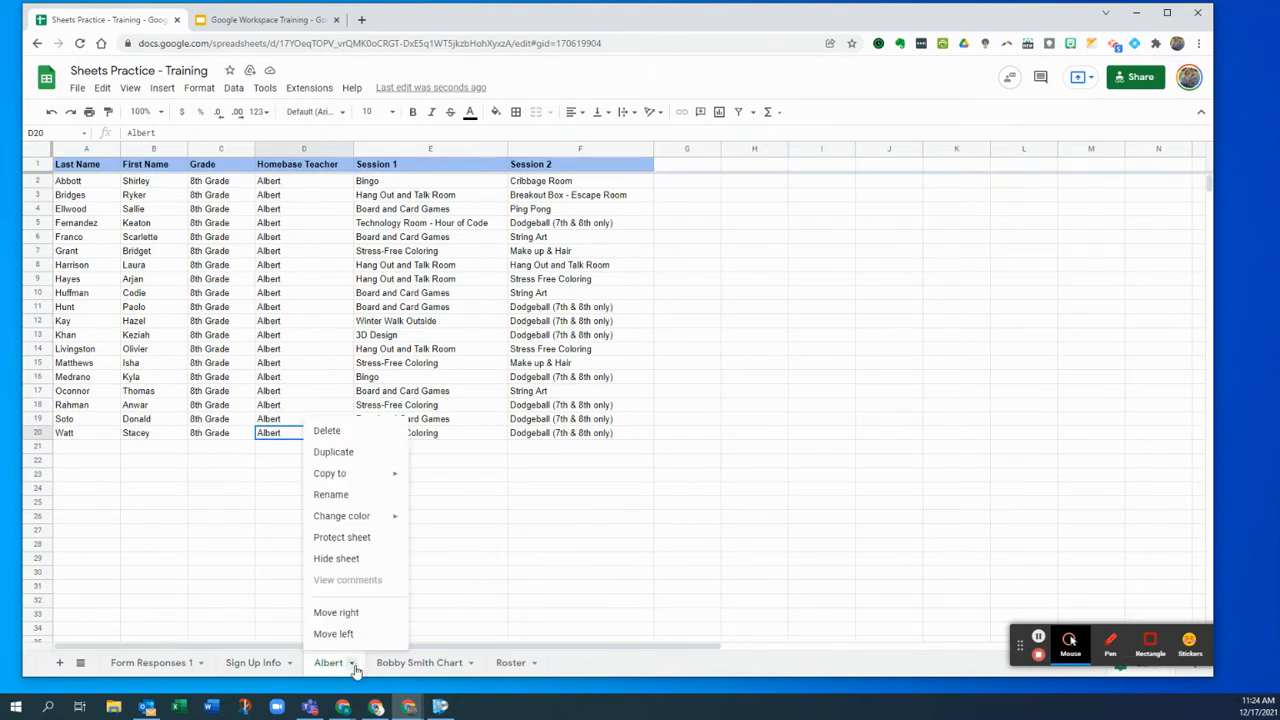
- Duplicate the Albert sheet and rename the copy 'Bradley', using the name copied from Sign Up Info B5
click(336, 458)
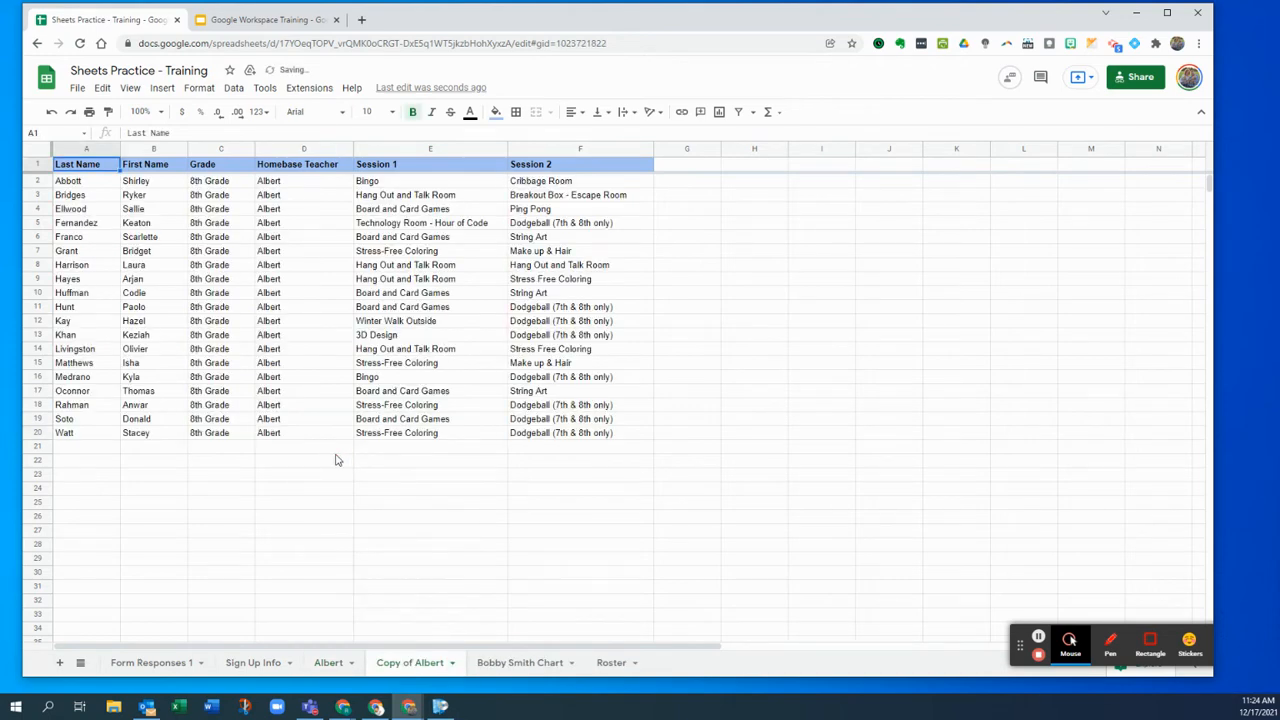
click(268, 663)
click(127, 222)
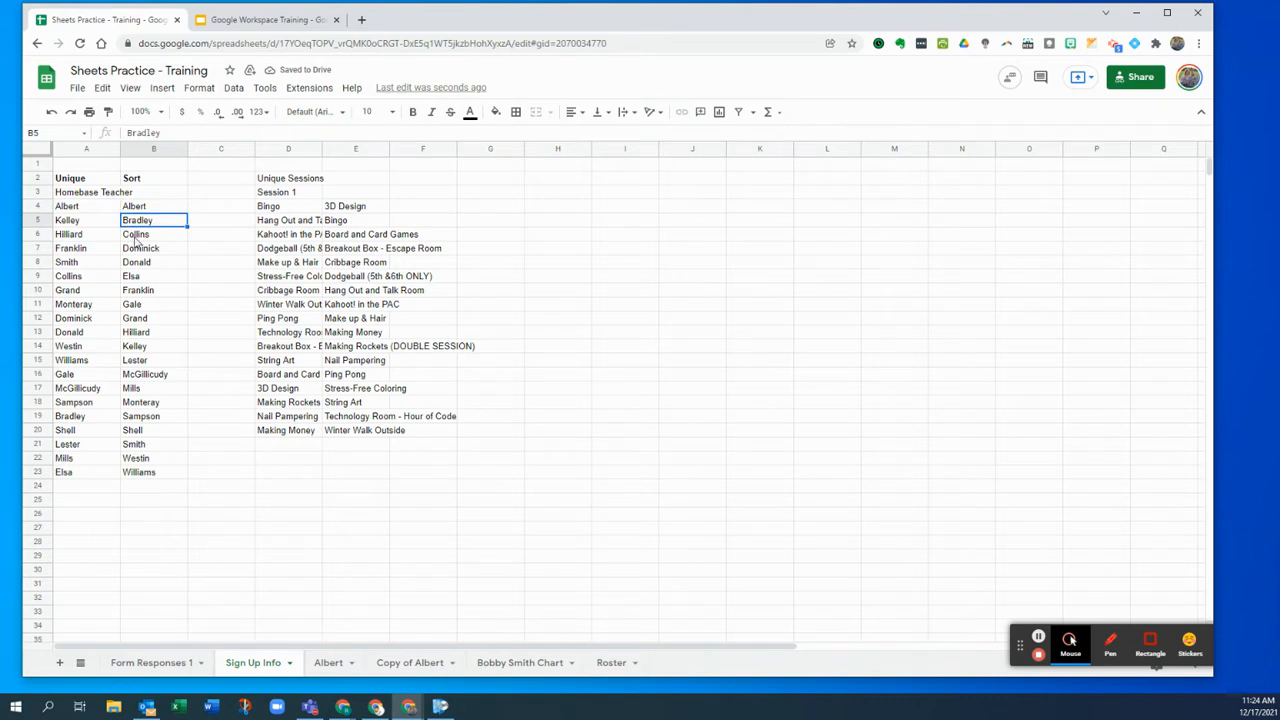
double_click(158, 133)
key(ctrl+c)
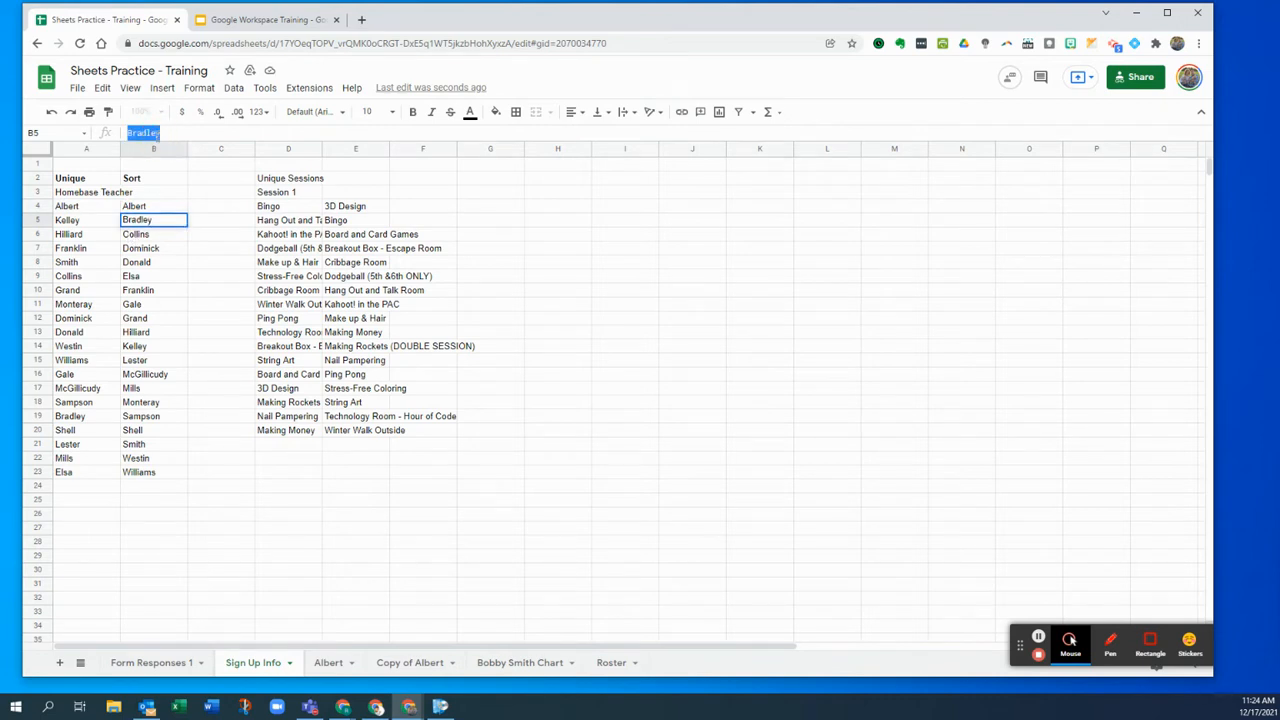
double_click(410, 663)
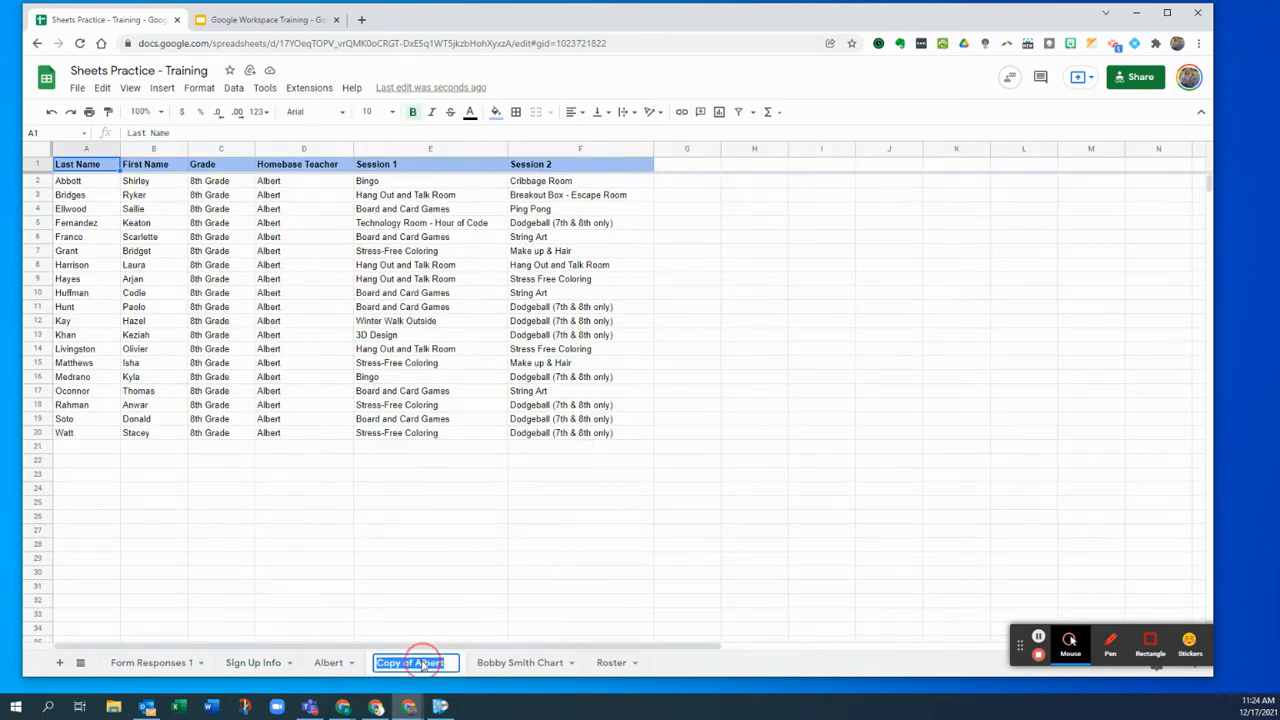
key(ctrl+v)
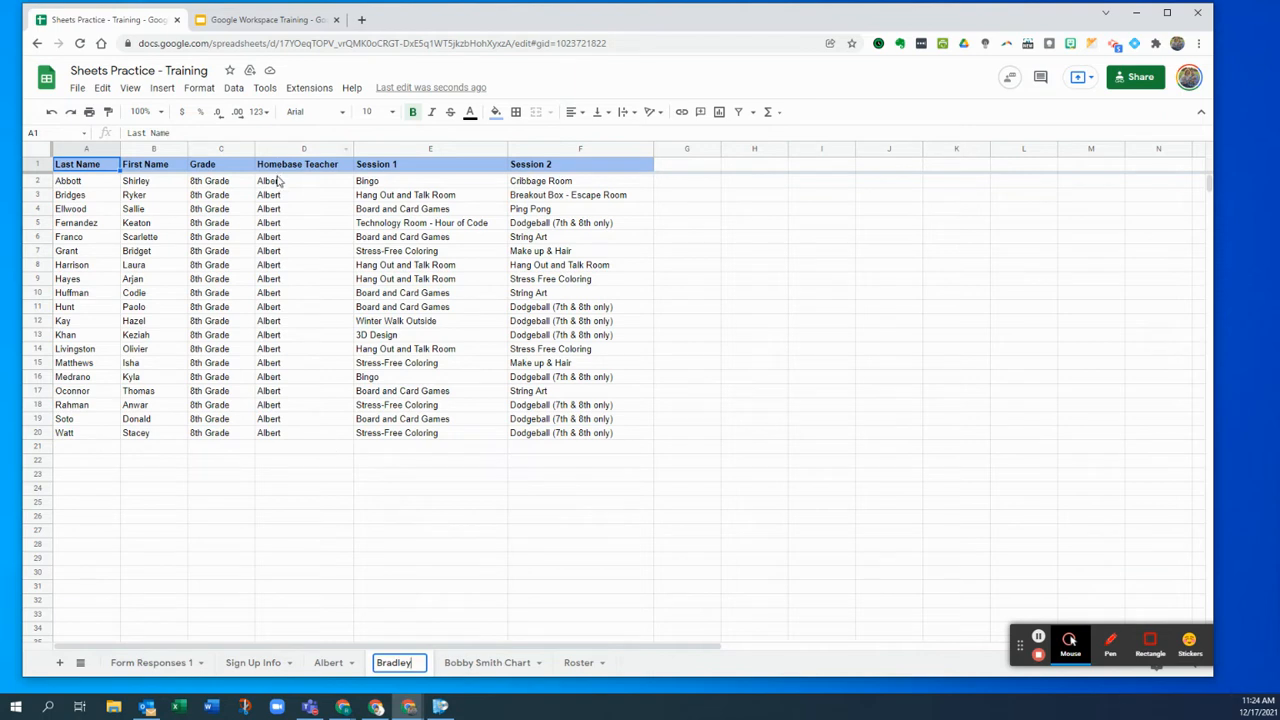
click(100, 183)
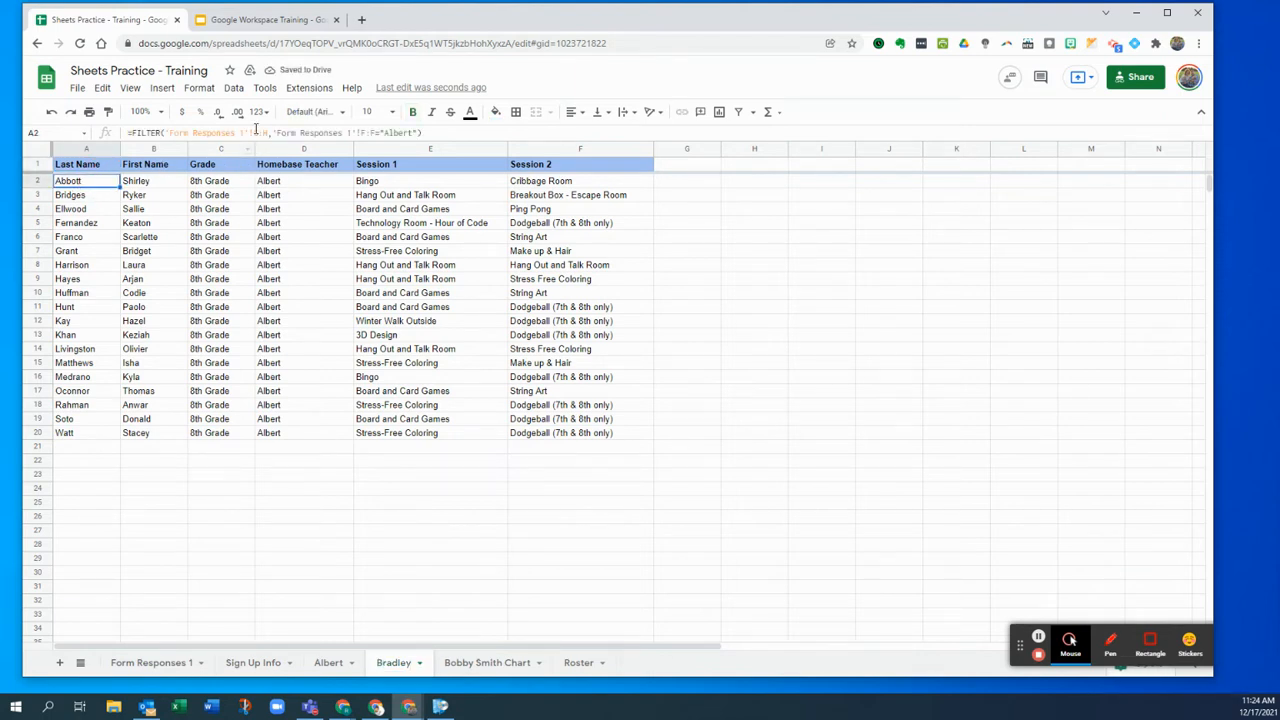
- Change the A2 FILTER criterion on the Bradley sheet from "Albert" to "Bradley"
click(404, 133)
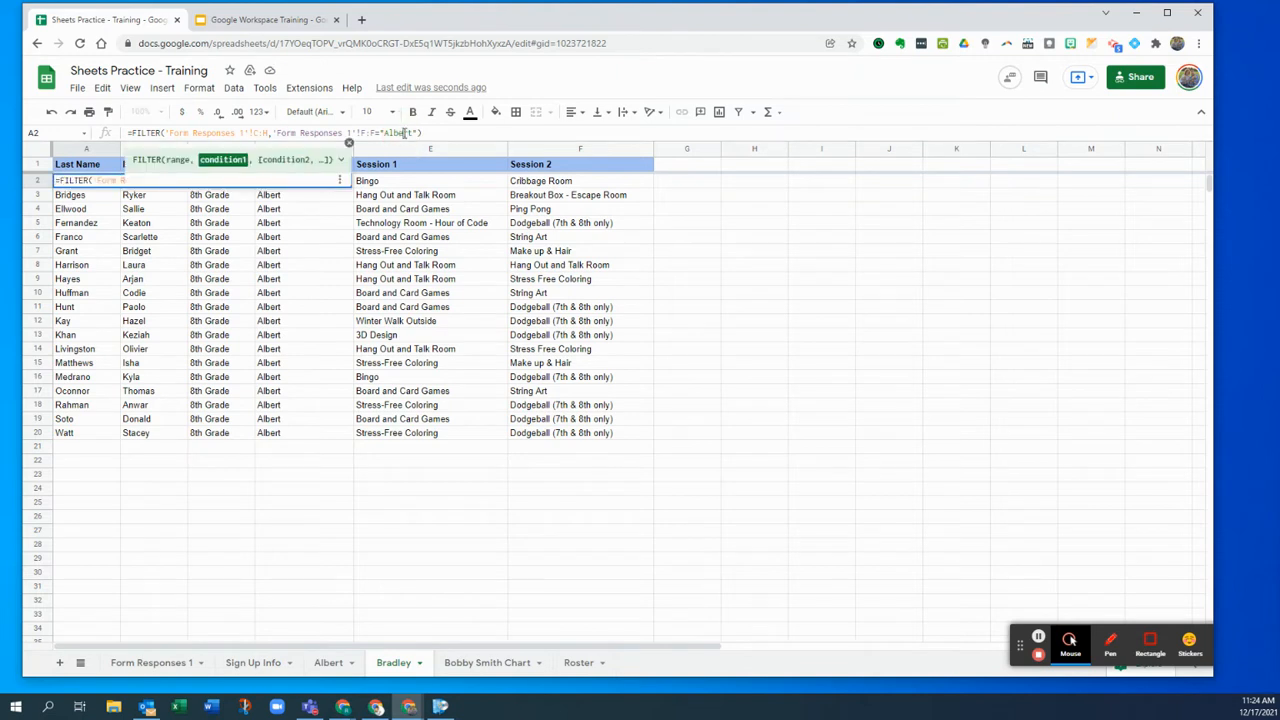
double_click(410, 133)
text(Bradley)
key(Return)
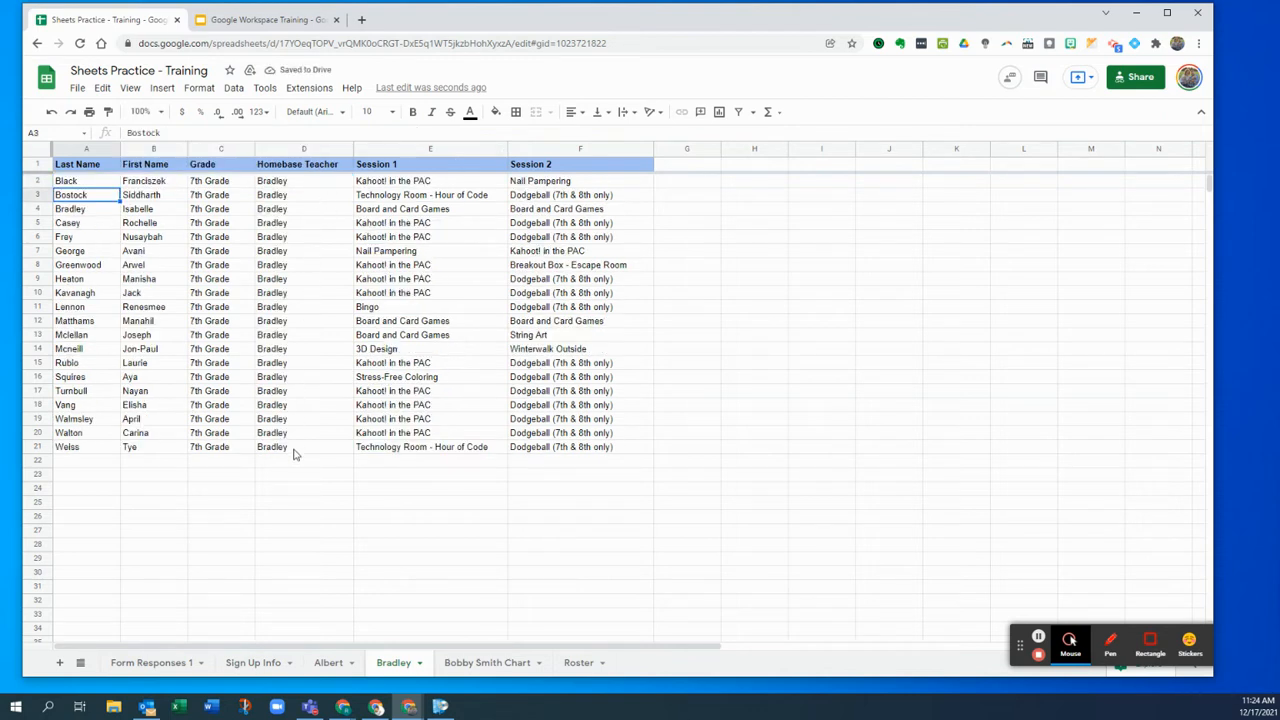
click(419, 662)
- Duplicate the Bradley sheet and rename the copy 'Collins'
click(425, 464)
click(255, 663)
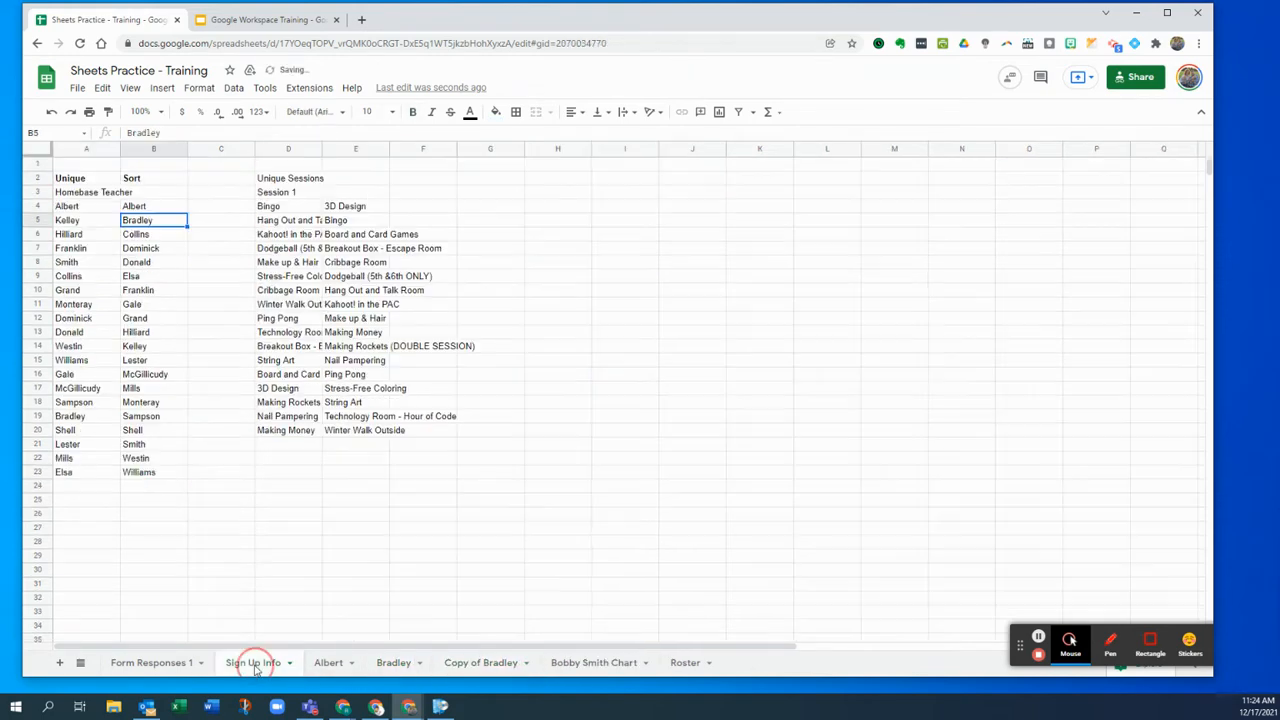
click(161, 238)
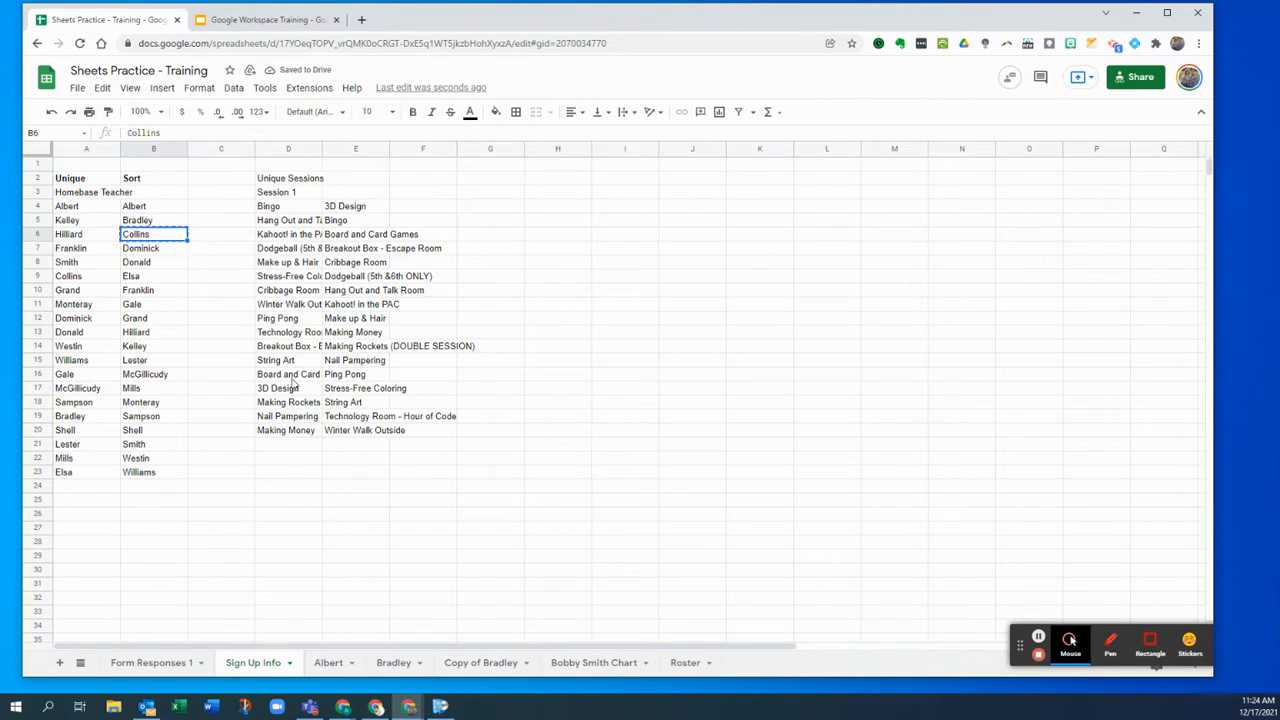
double_click(498, 663)
text(Collins)
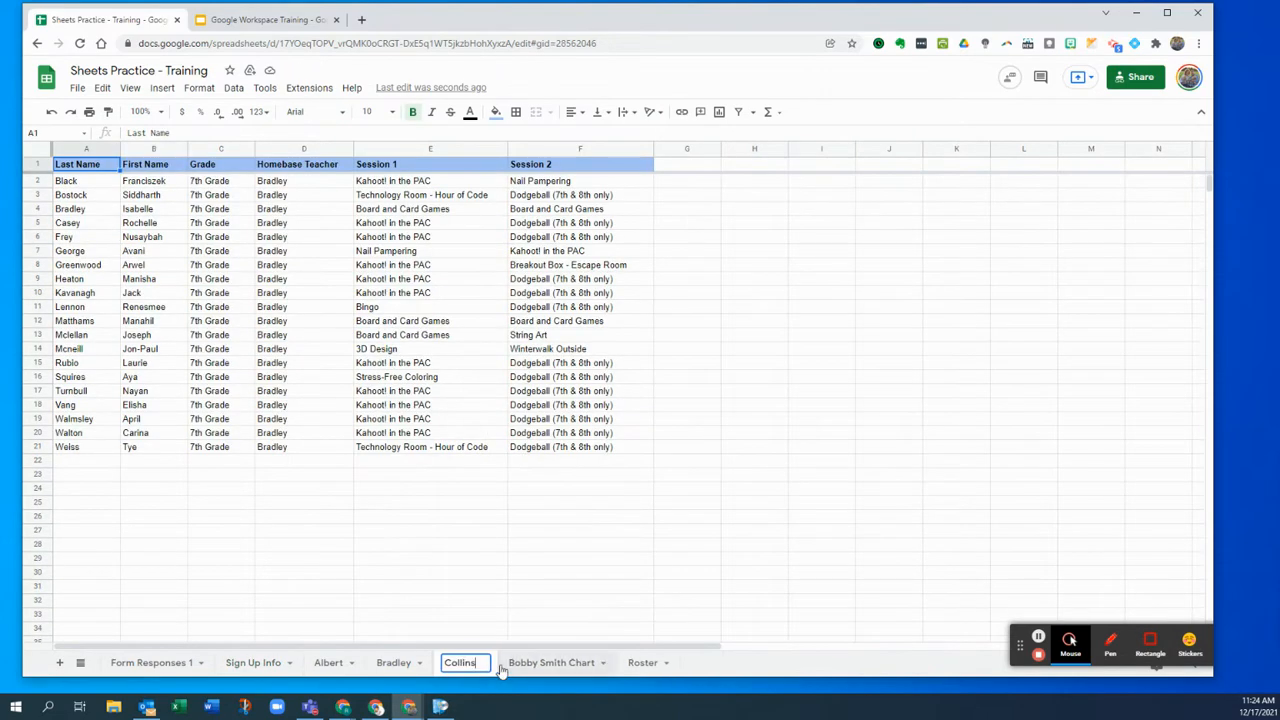
- Replace "Bradley" with "Collins" in the Collins sheet's A2 FILTER formula
click(85, 180)
double_click(401, 132)
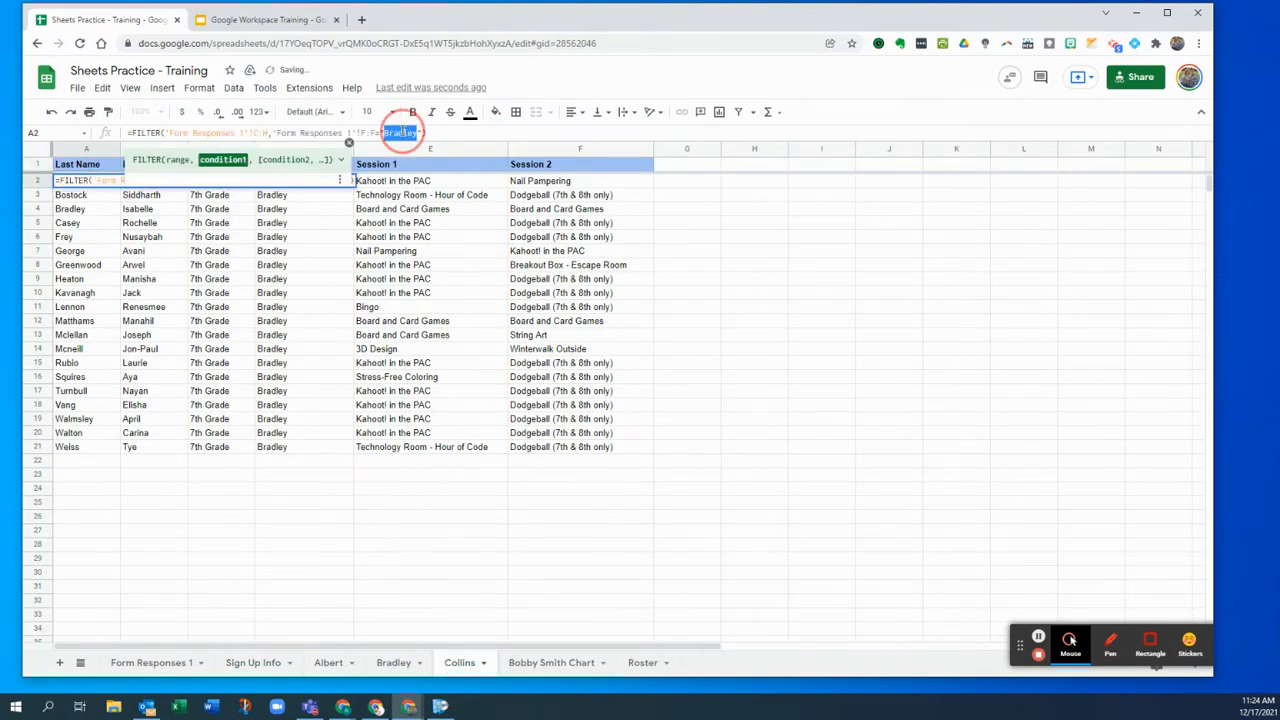
click(416, 133)
key(BackSpace)
key(BackSpace)
key(BackSpace)
key(BackSpace)
key(BackSpace)
key(BackSpace)
key(BackSpace)
text(Collins)
key(Return)
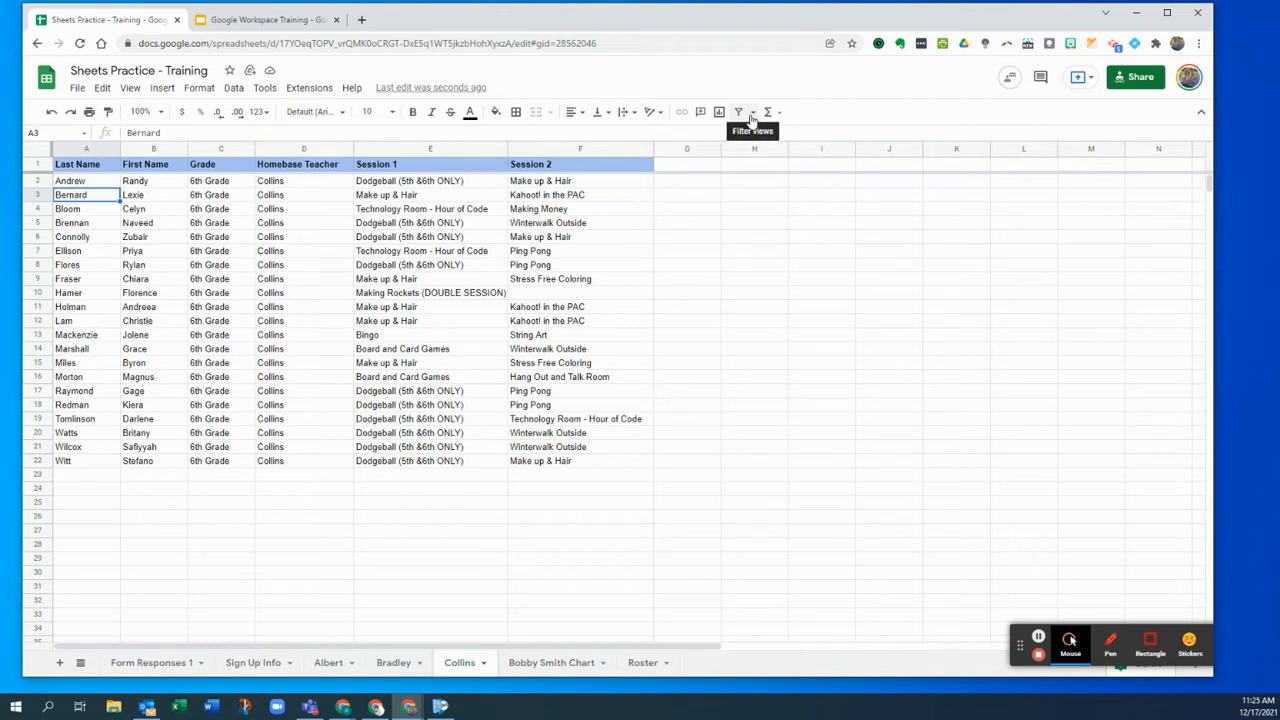
- Review the Form Responses 1, Albert and Sign Up Info sheets, then add a new blank sheet
click(178, 663)
click(346, 149)
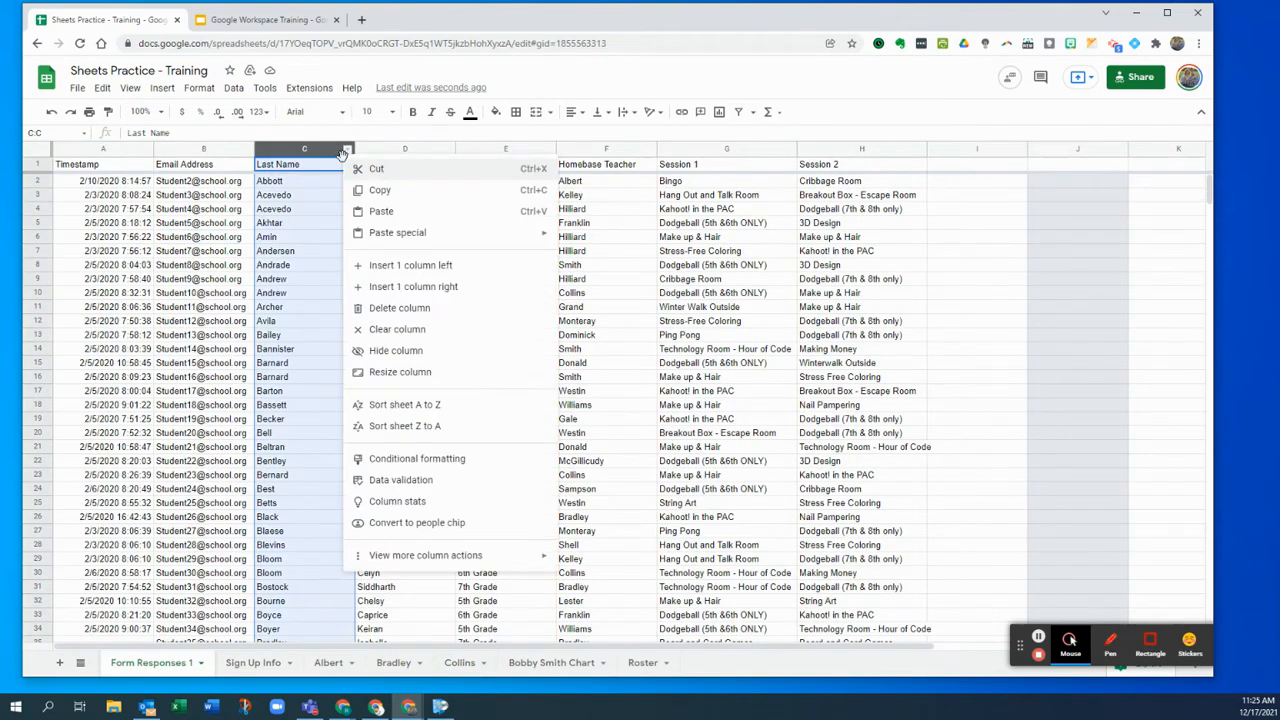
click(311, 267)
click(328, 663)
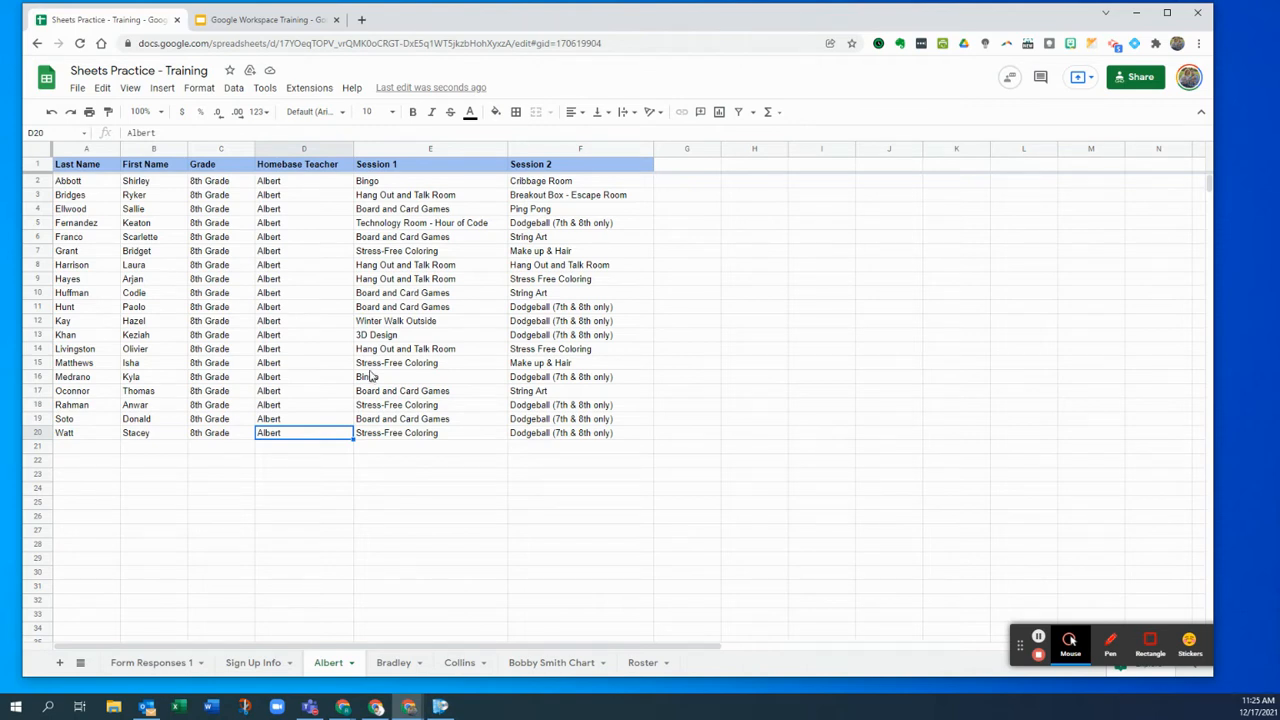
click(263, 663)
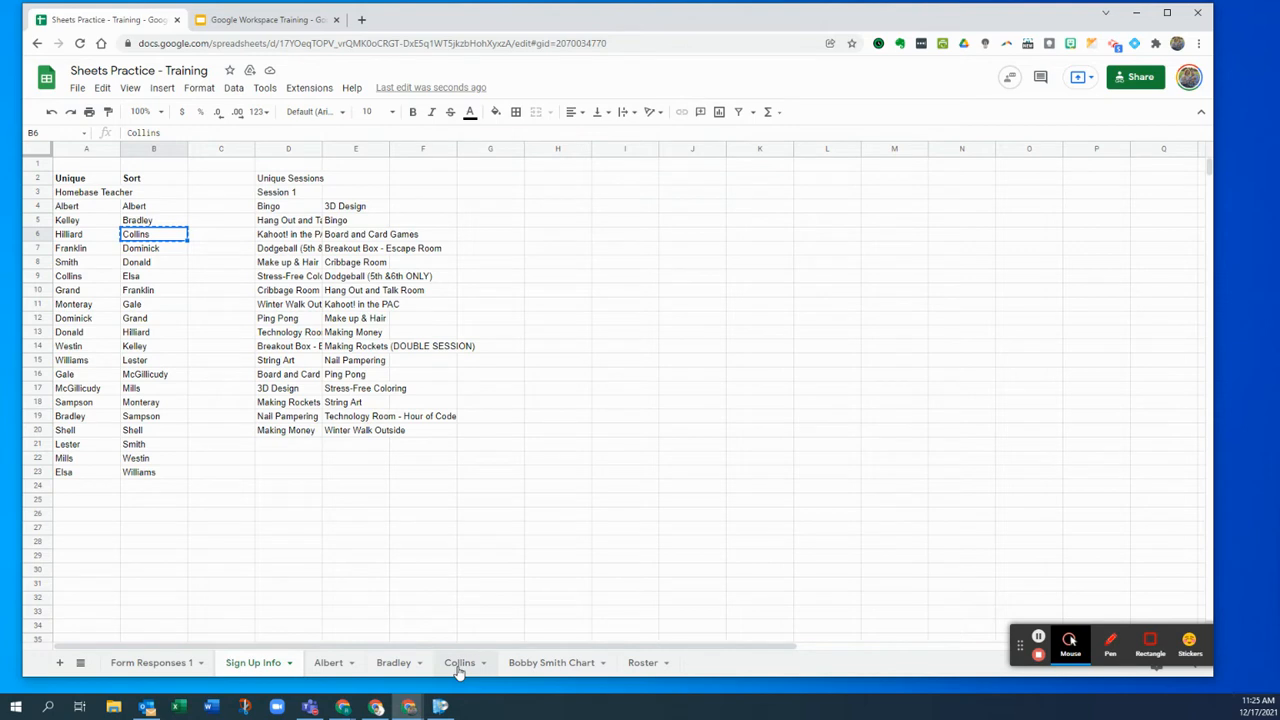
click(57, 663)
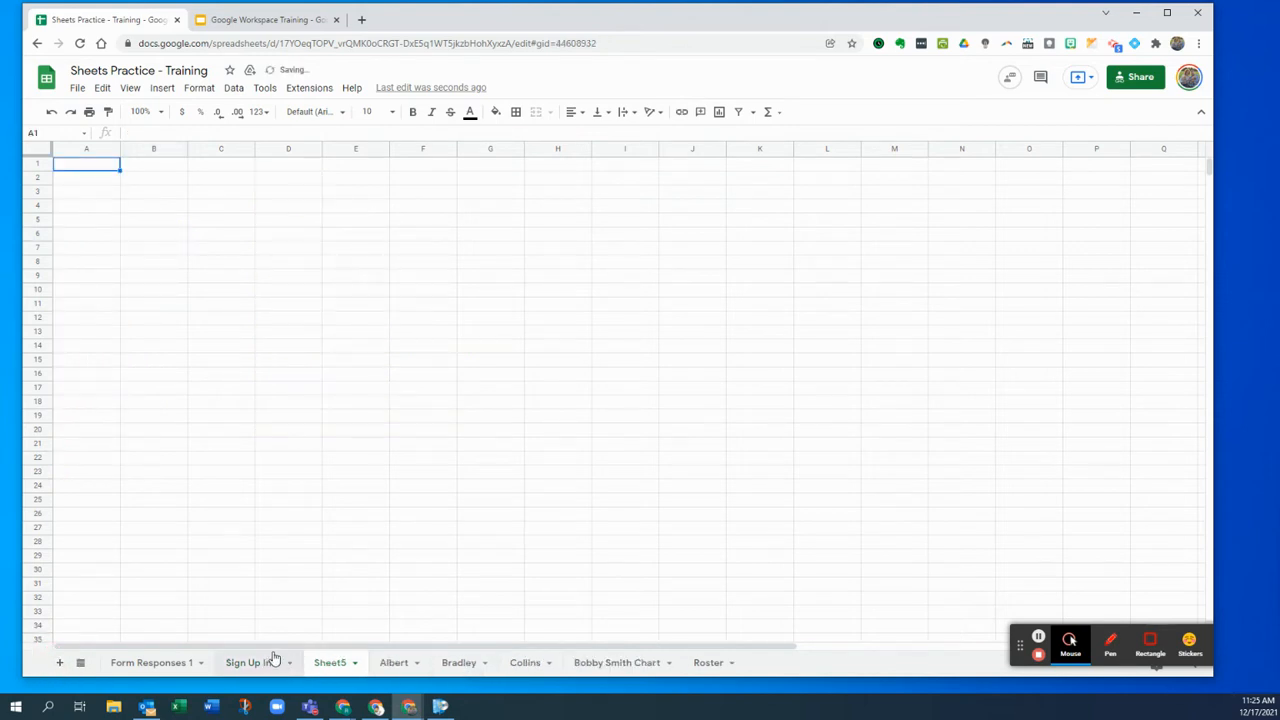
- Widen Sign Up Info's column D so the session names show in full
click(106, 180)
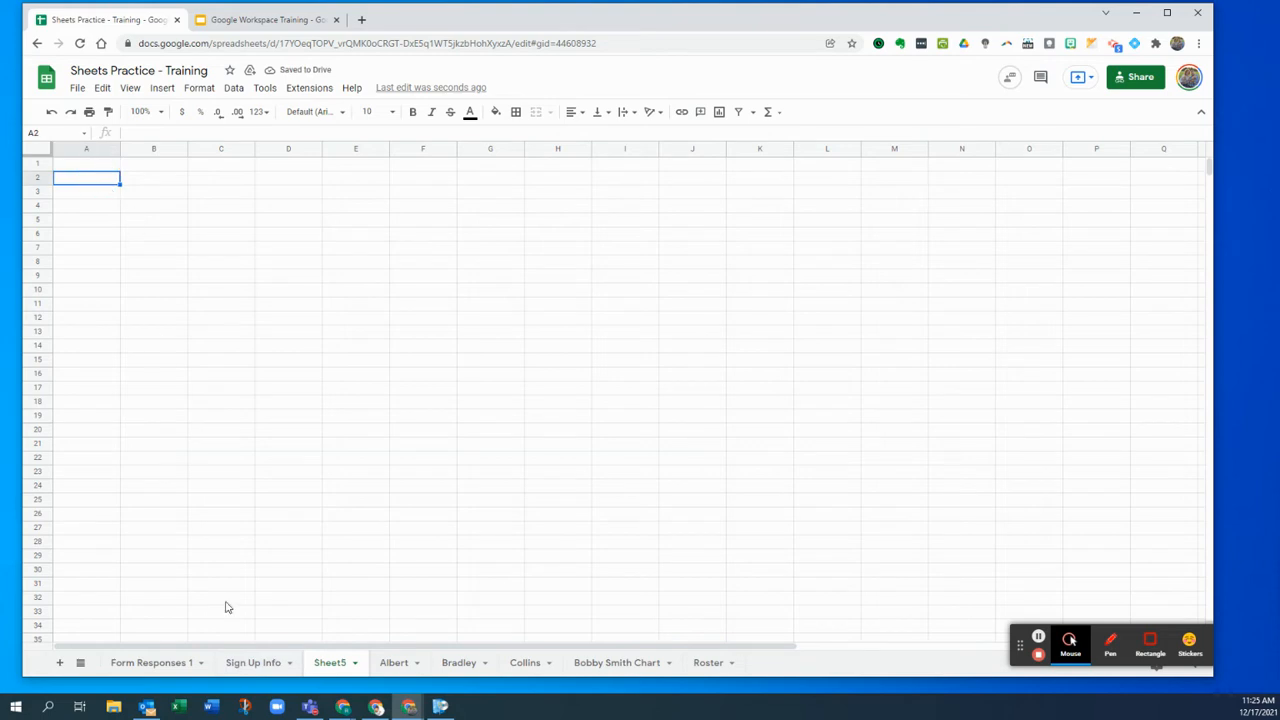
click(262, 664)
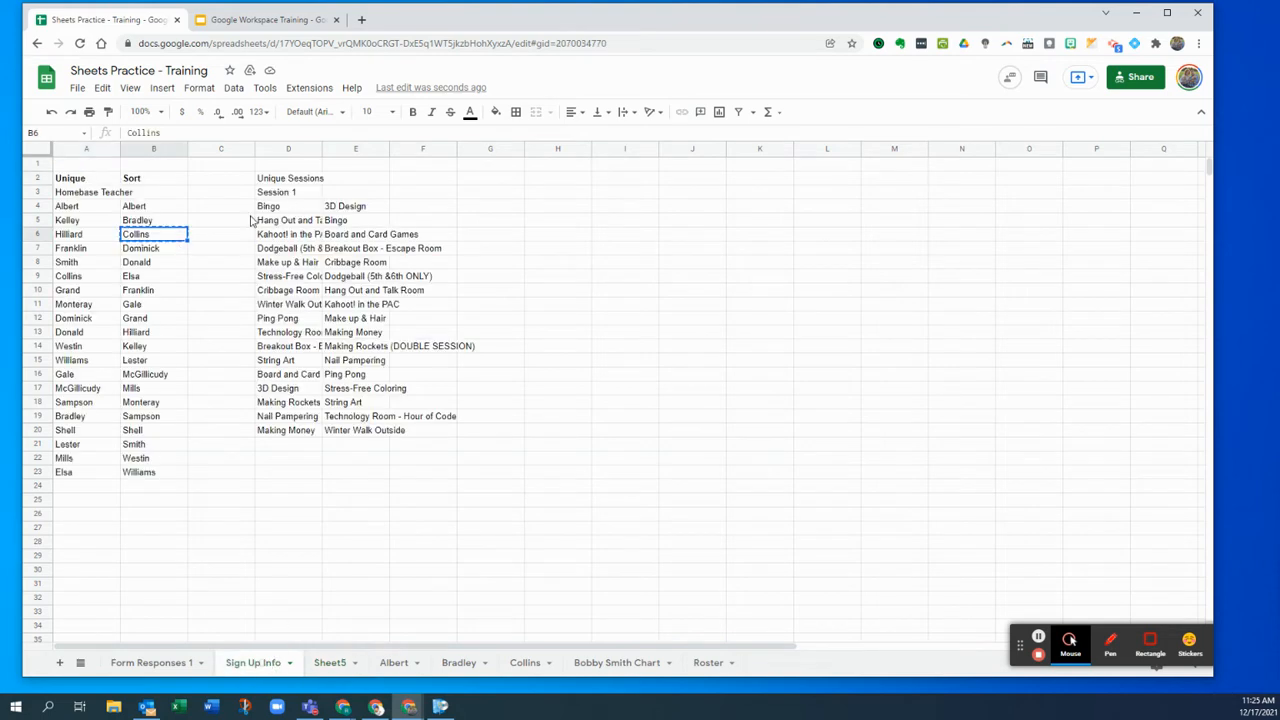
drag(322, 149, 372, 149)
- Inspect the SORT formulas in B4 and E4 and copy the session name '3D Design' from D17
click(404, 205)
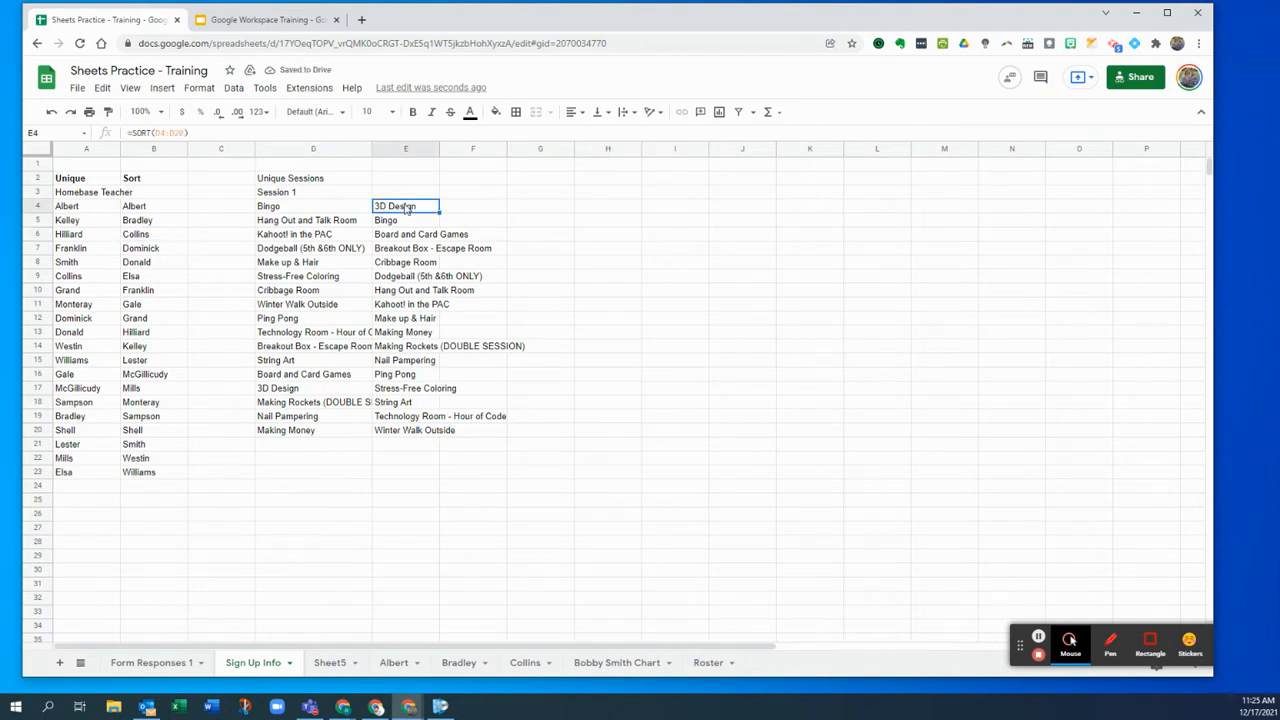
triple_click(404, 207)
click(336, 206)
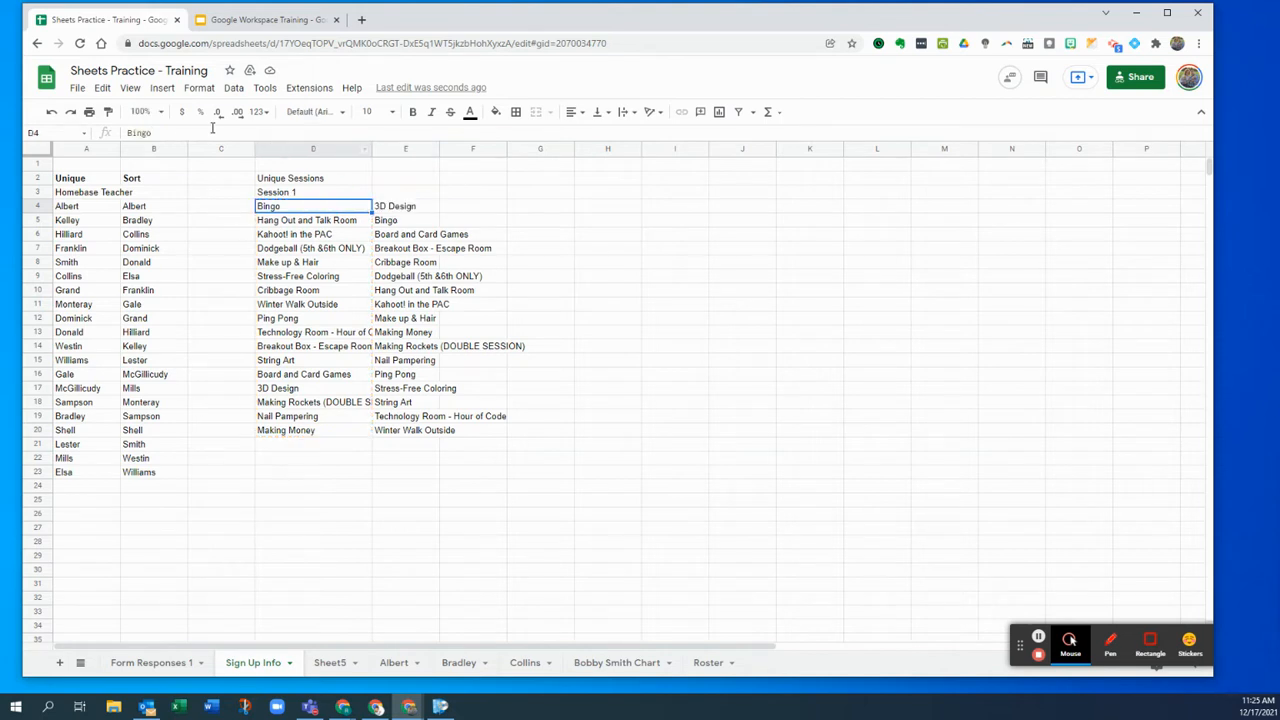
click(390, 209)
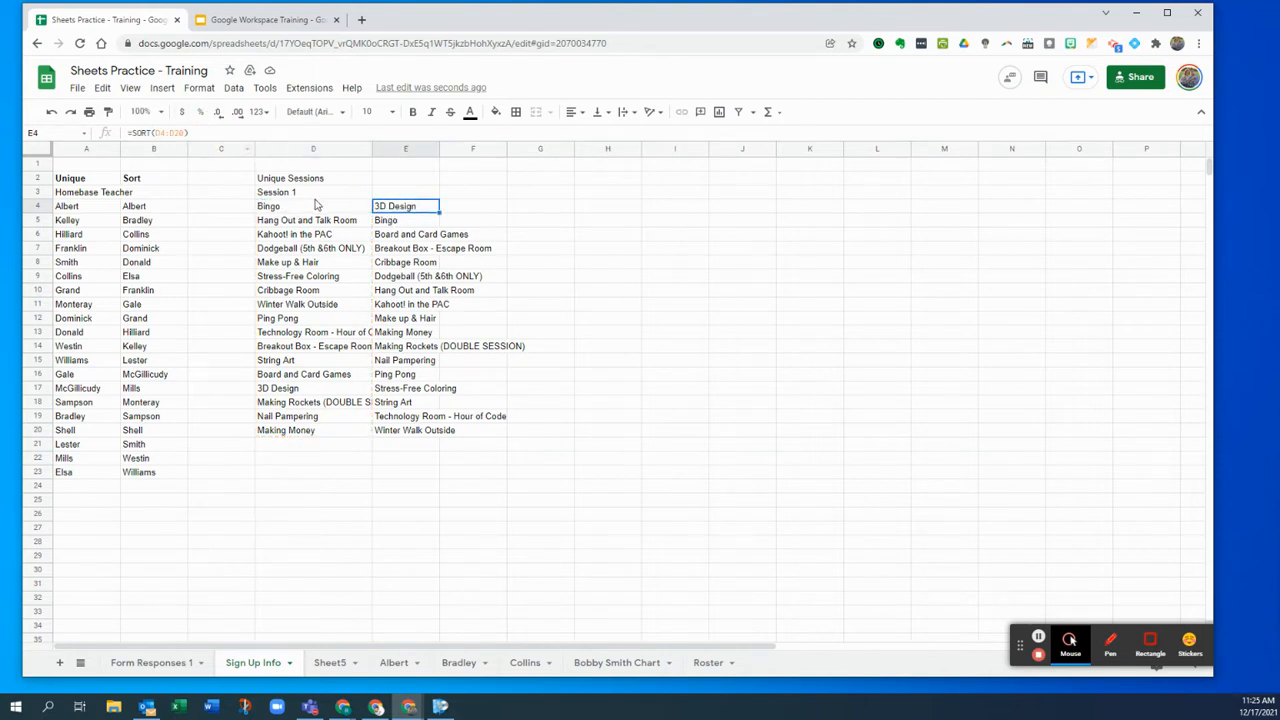
click(170, 209)
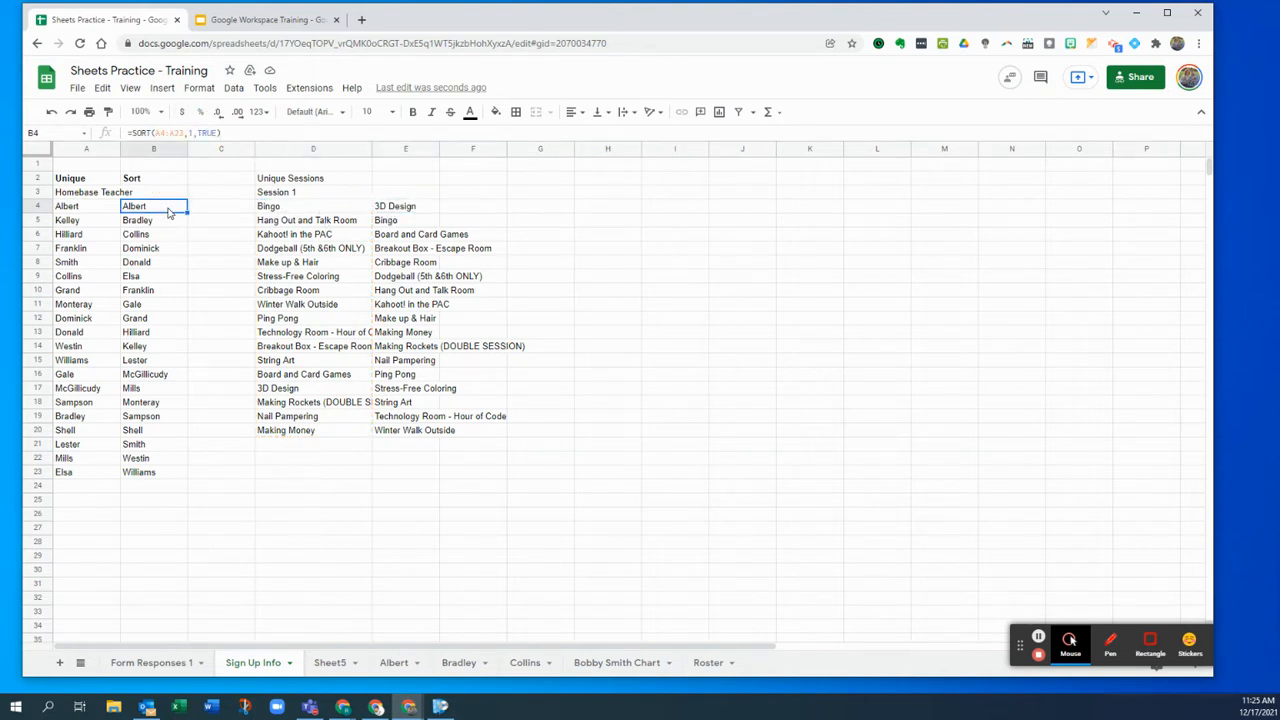
click(390, 210)
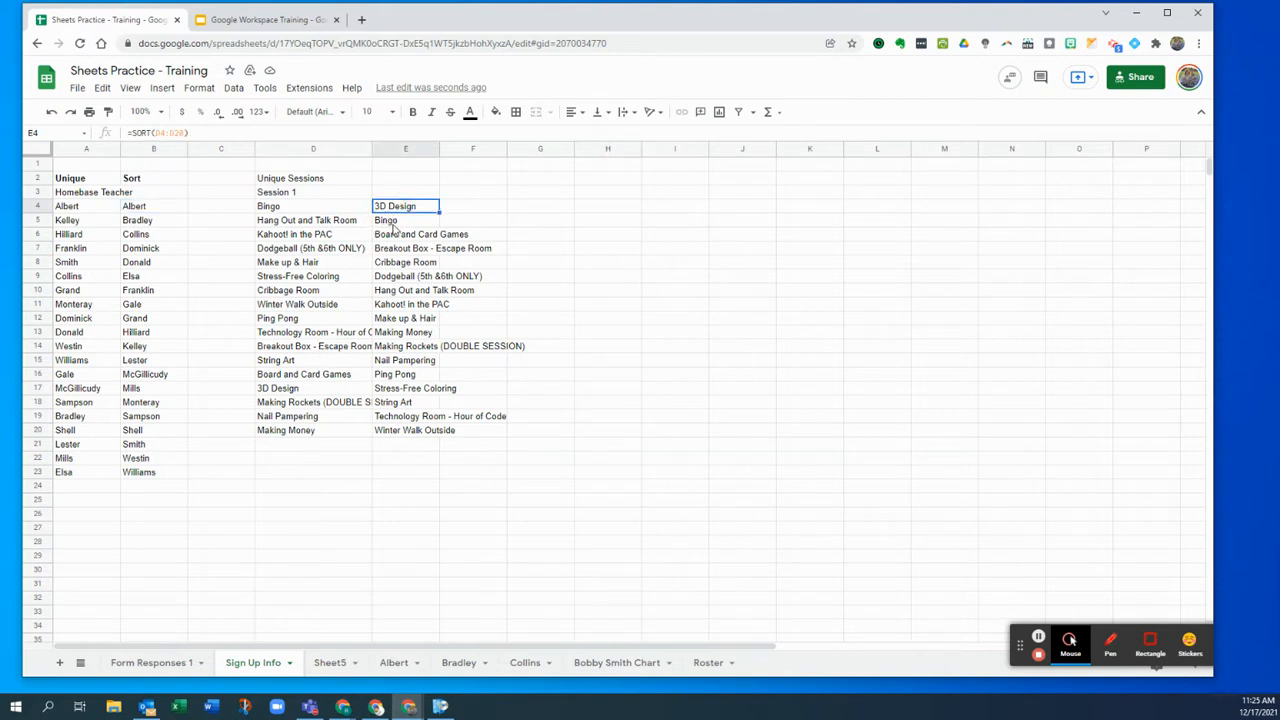
click(328, 393)
drag(172, 135, 88, 128)
key(ctrl+c)
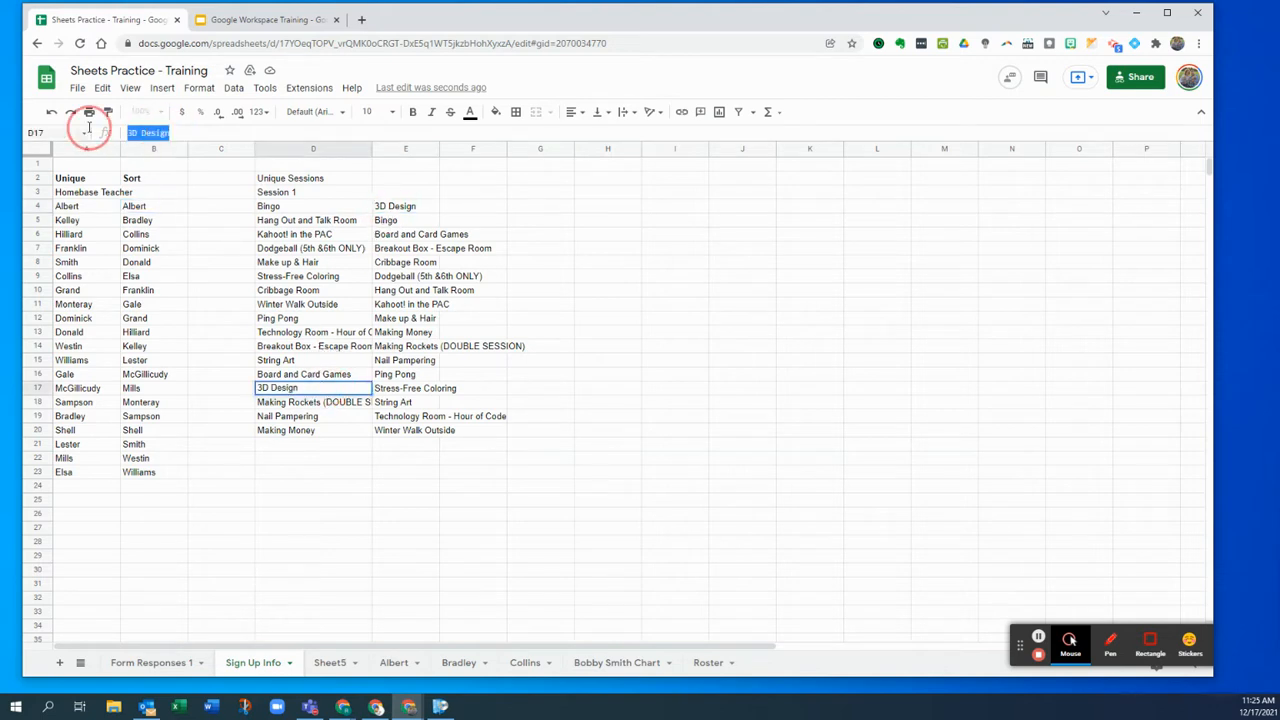
click(345, 447)
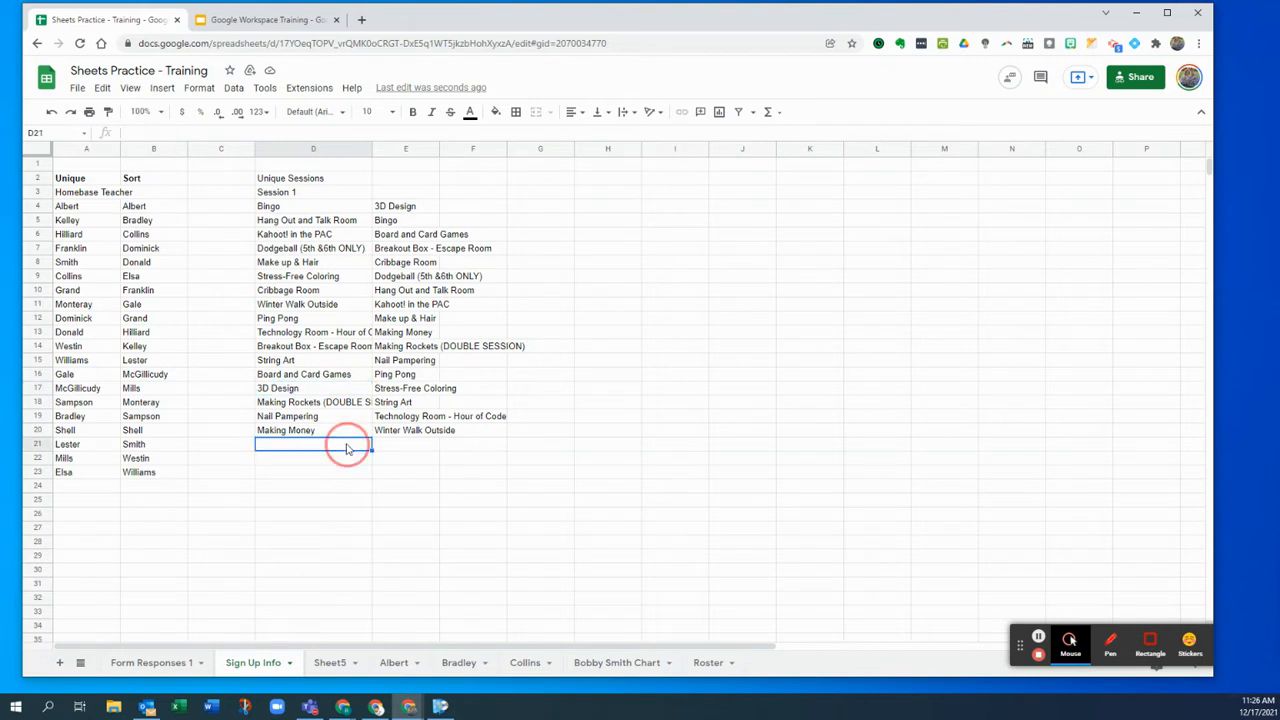
click(331, 663)
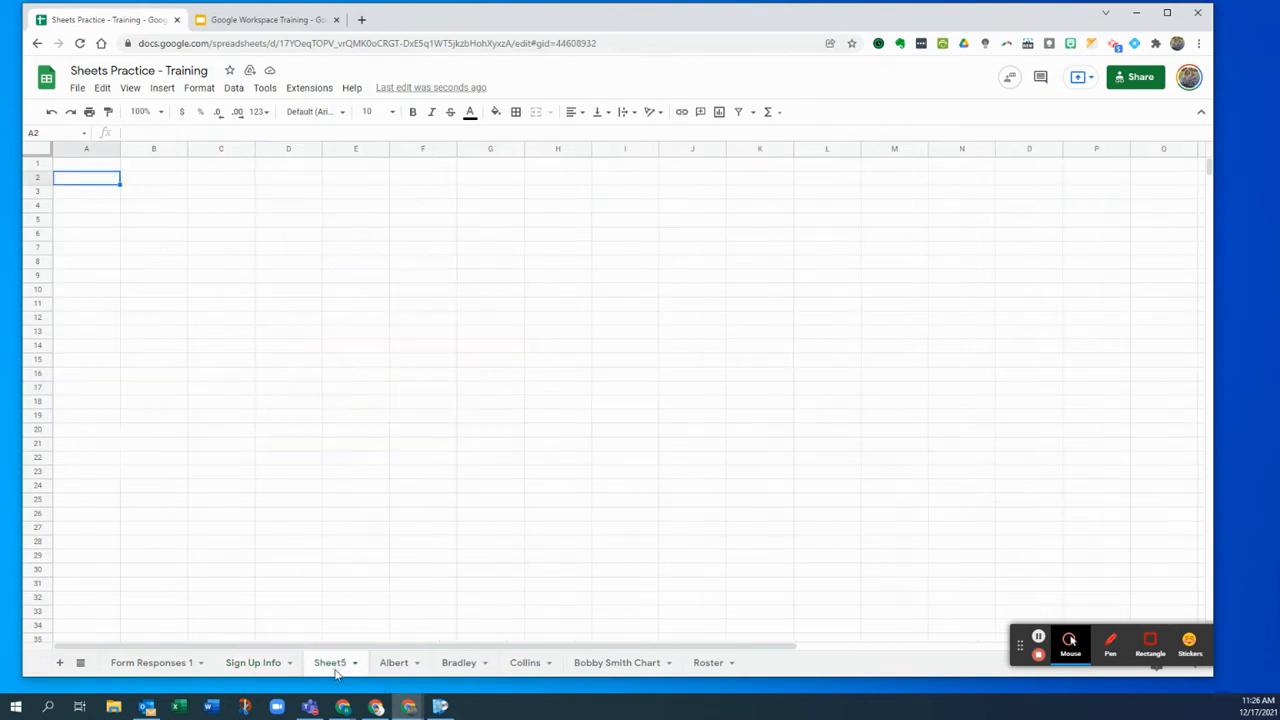
- Rename Sheet5 to '3D Design'
double_click(337, 665)
key(ctrl+v)
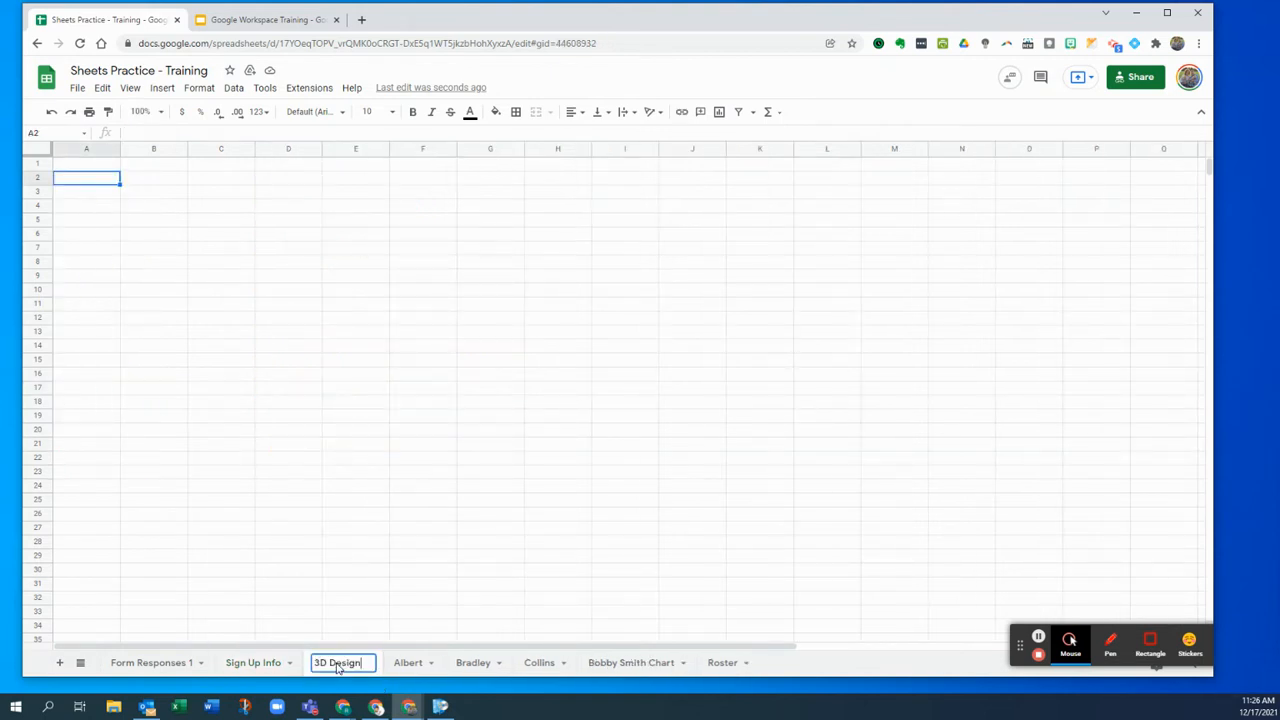
click(208, 378)
- In A2, enter =FILTER('Form Responses 1'!C:G,'Form Responses 1'!G:G="3D Design")
click(91, 182)
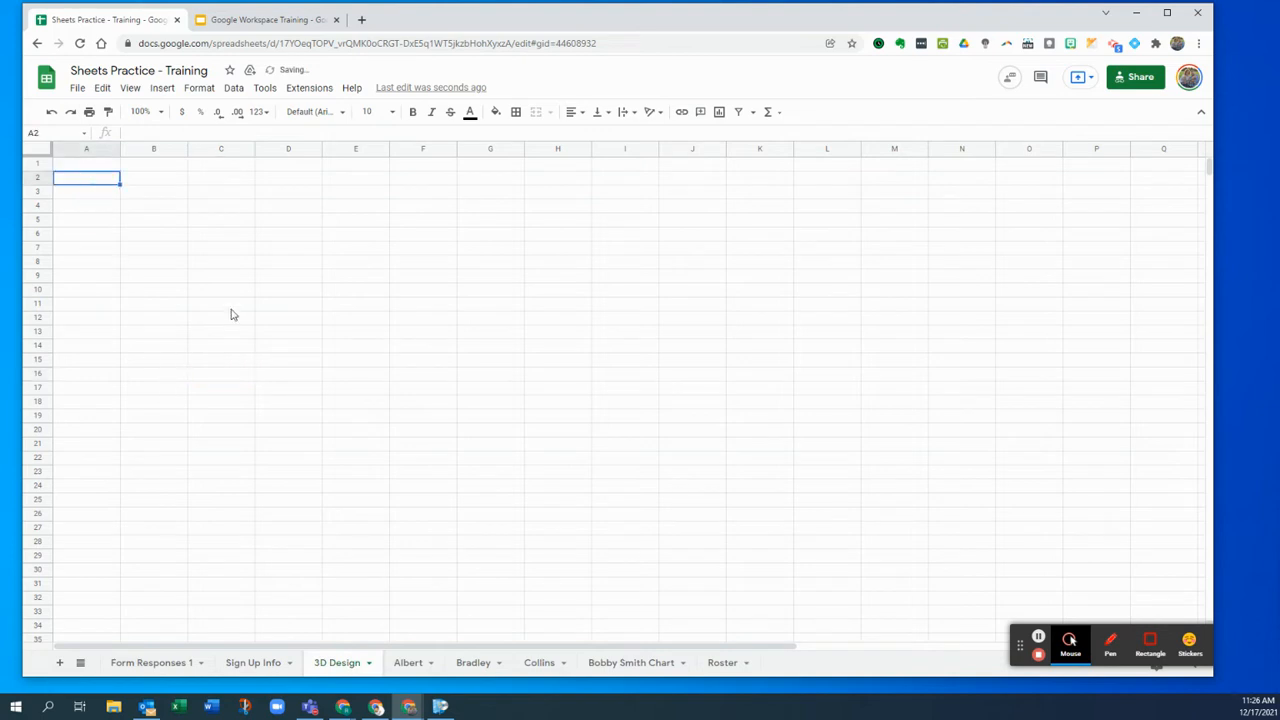
text(=)
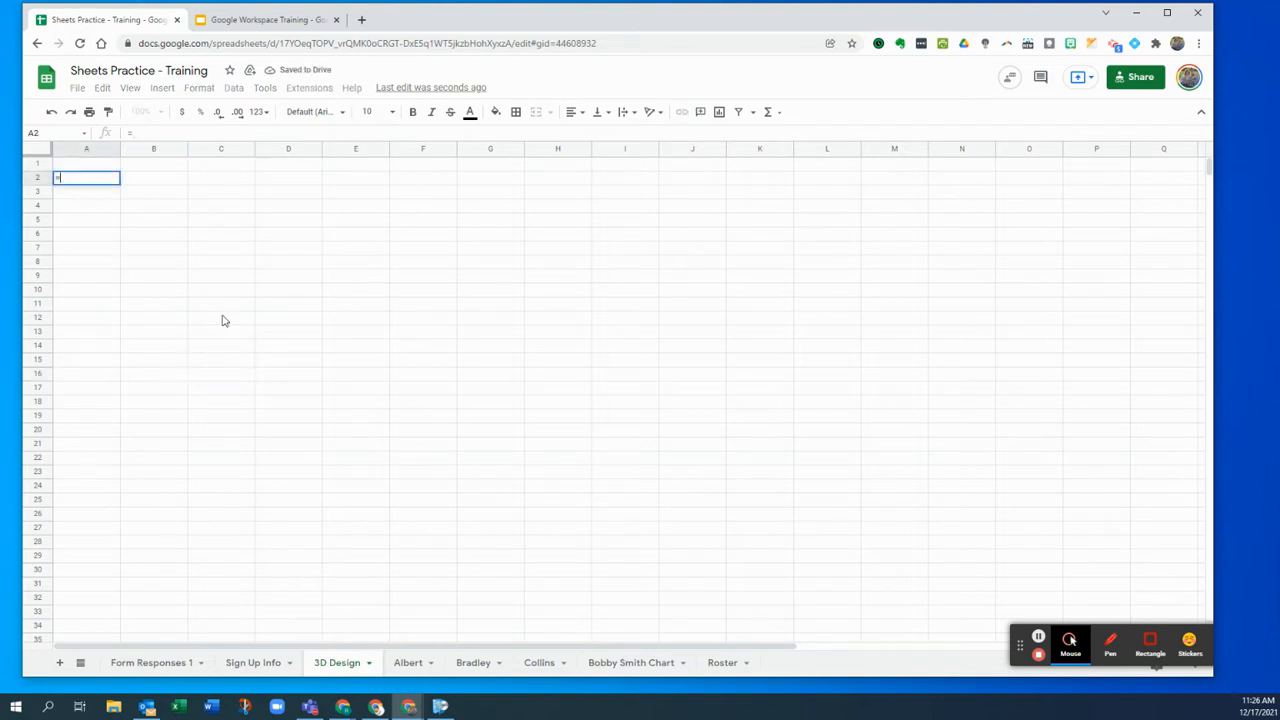
text(FILT)
click(149, 217)
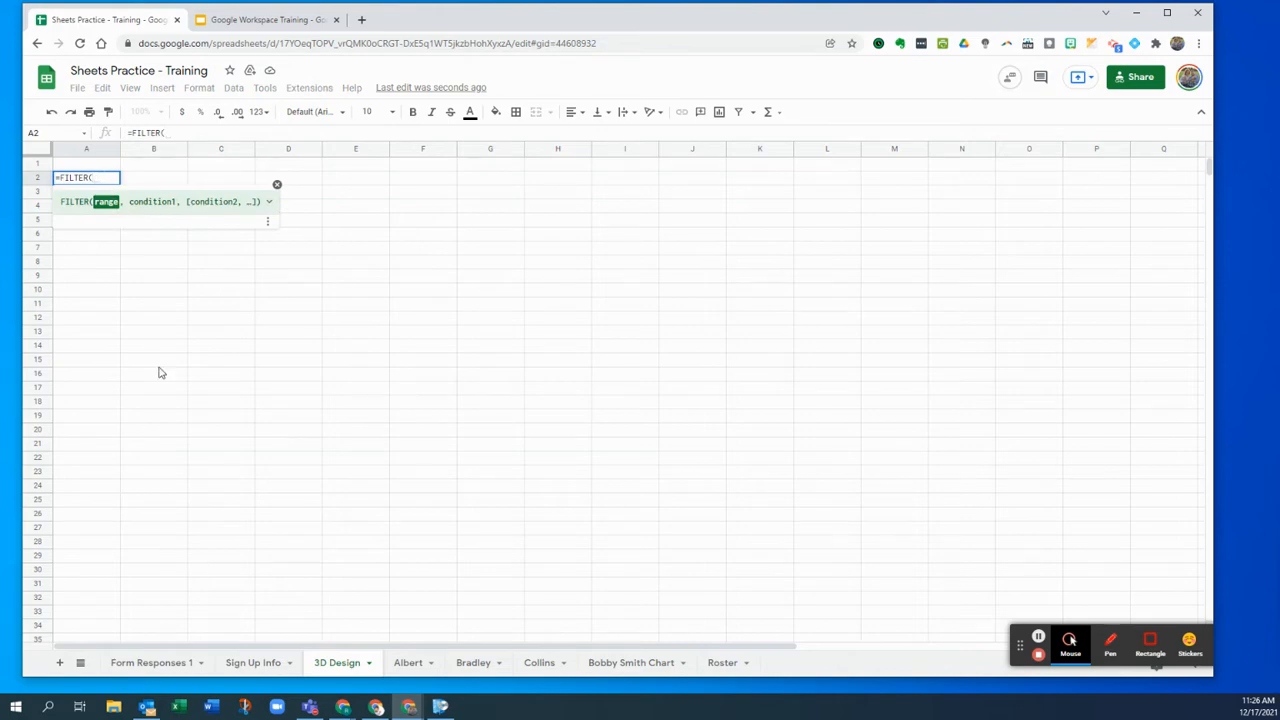
click(145, 663)
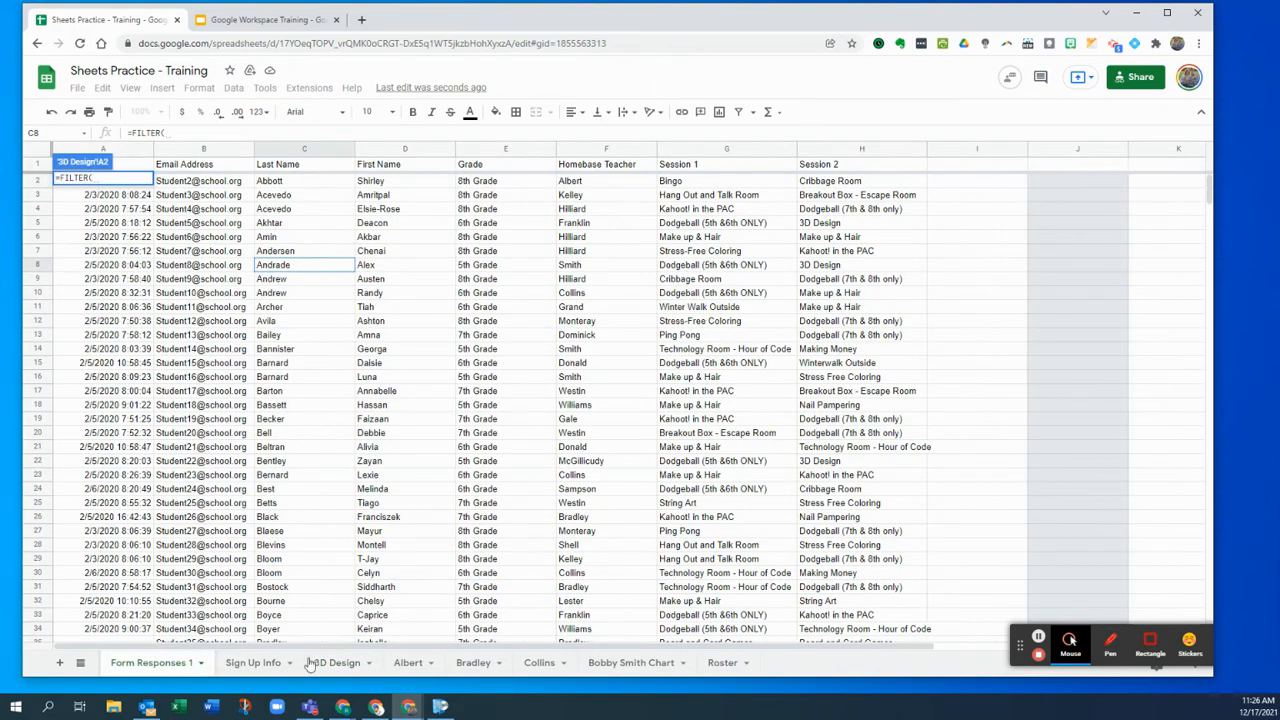
drag(284, 152, 838, 146)
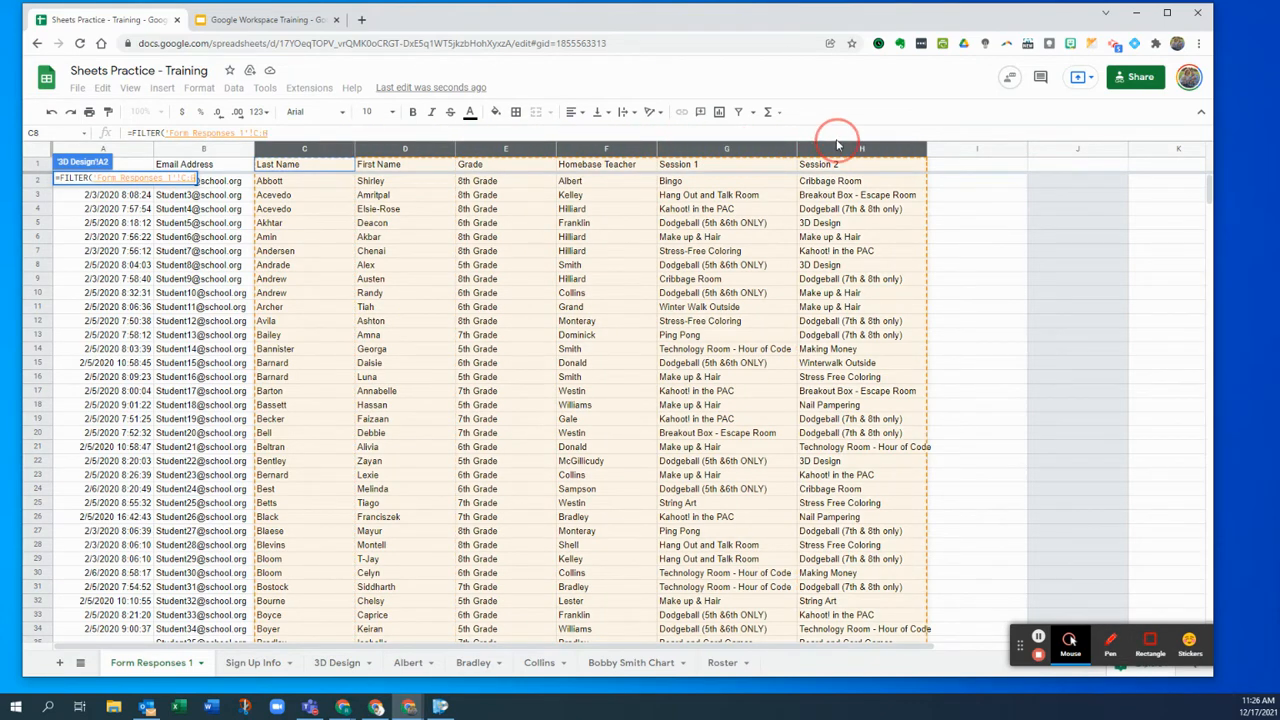
drag(838, 146, 791, 150)
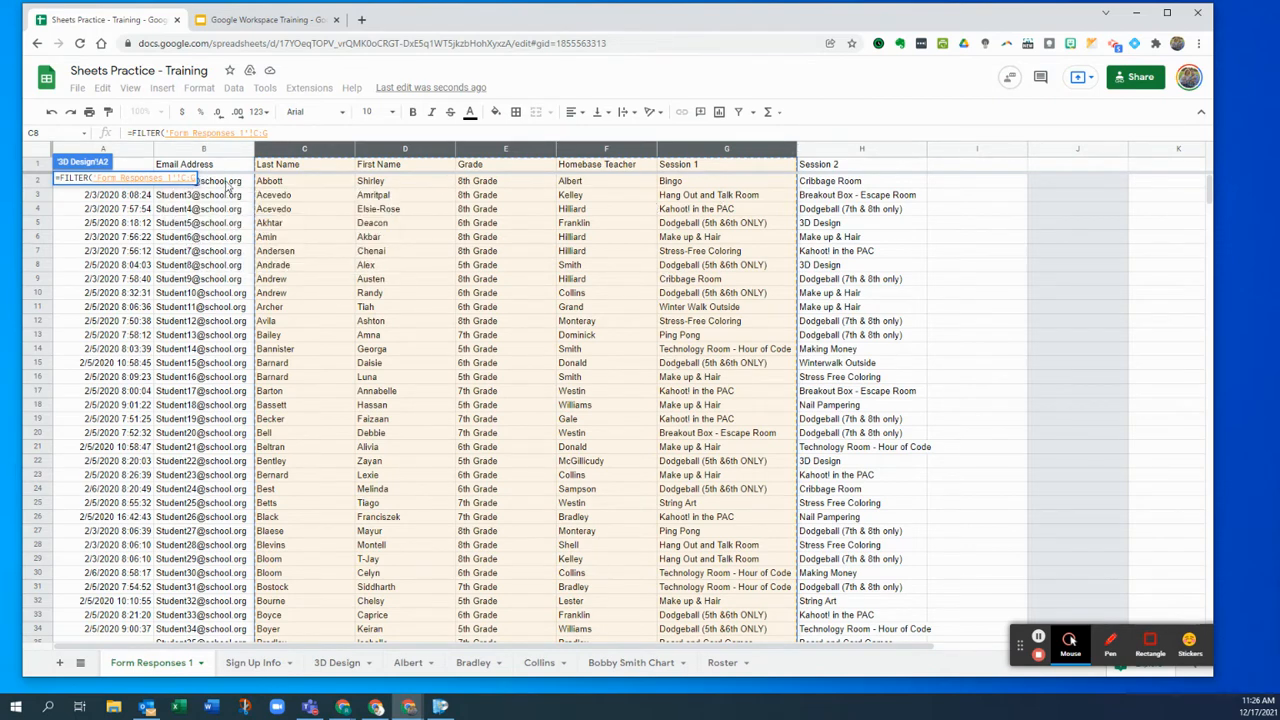
click(332, 134)
text(,)
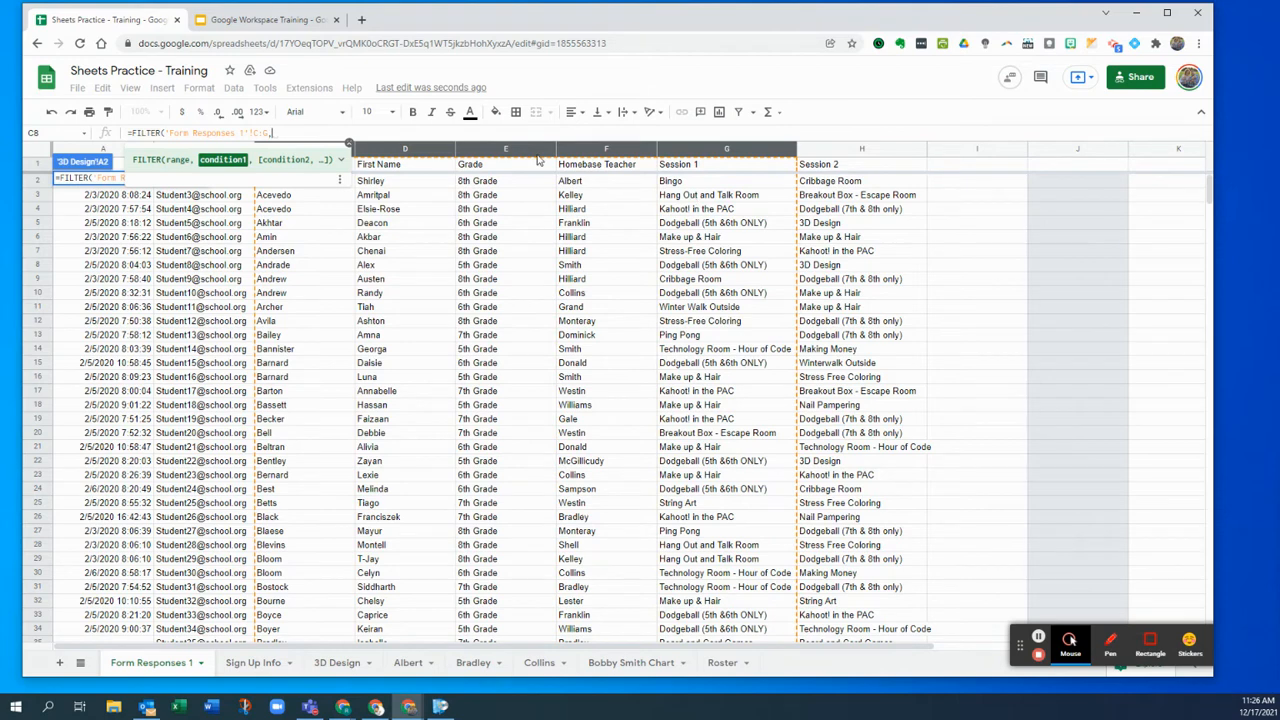
click(712, 150)
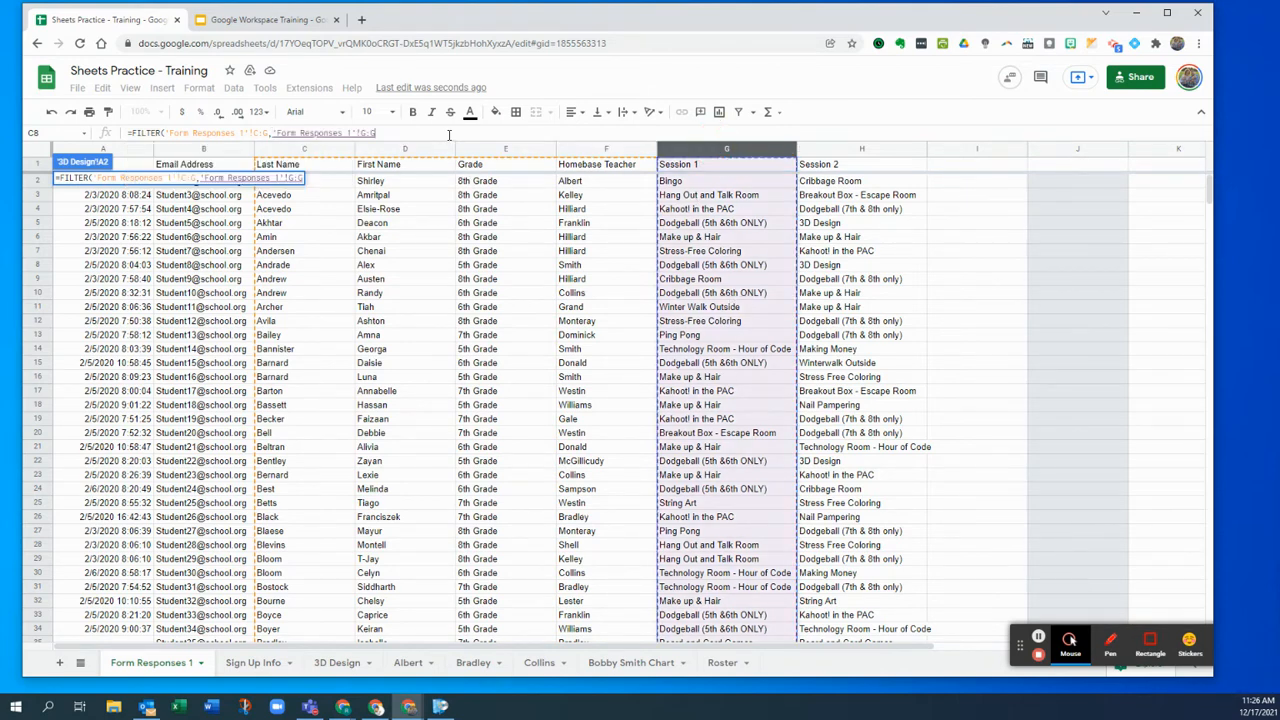
text(=)
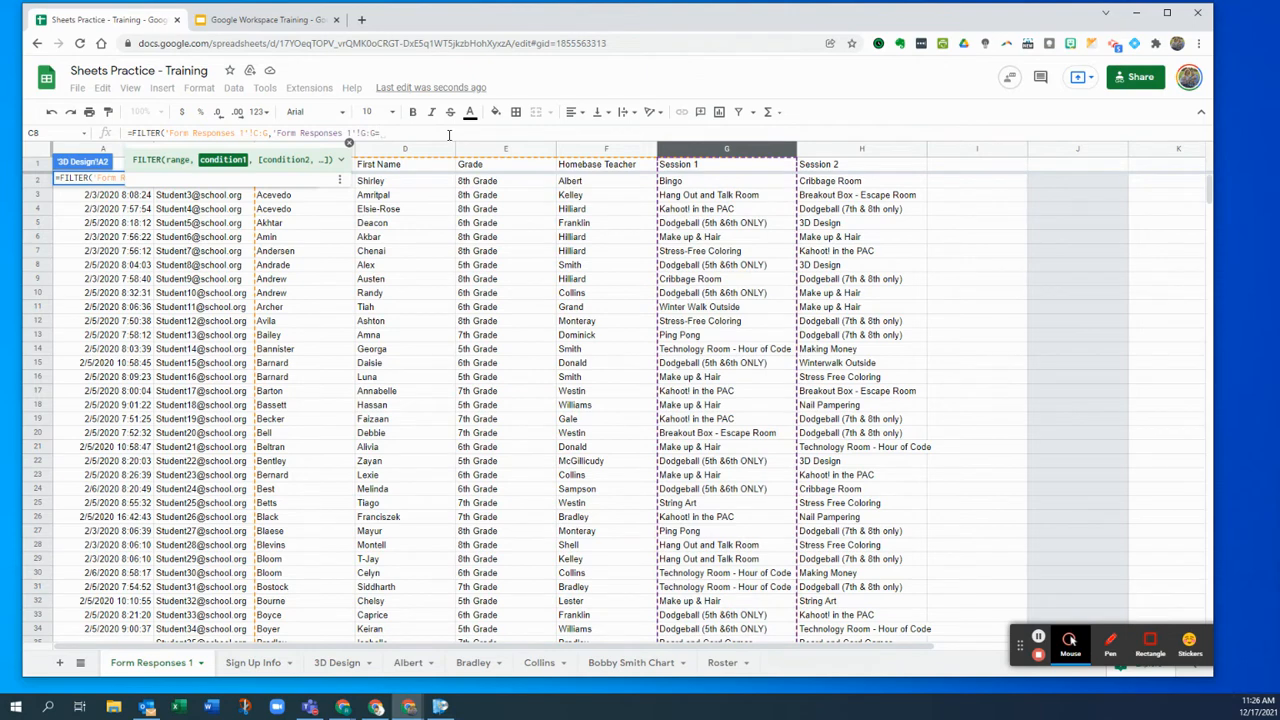
text("3D Design)
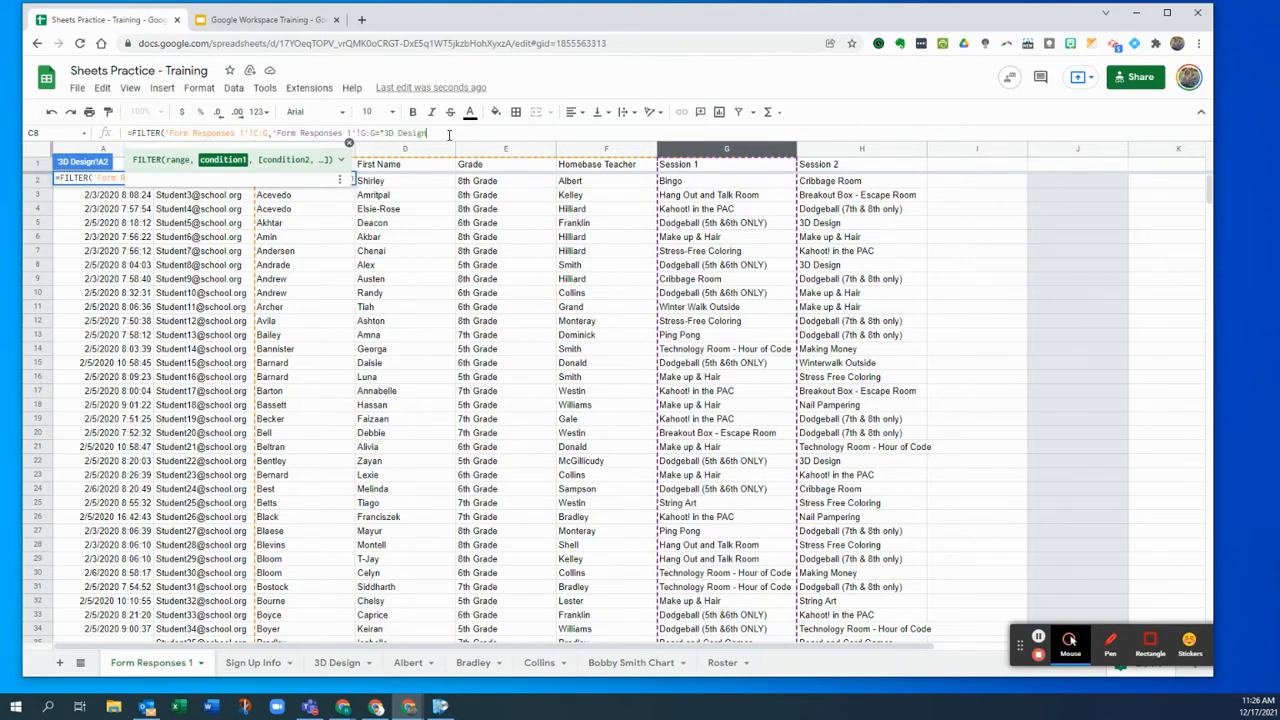
text("))
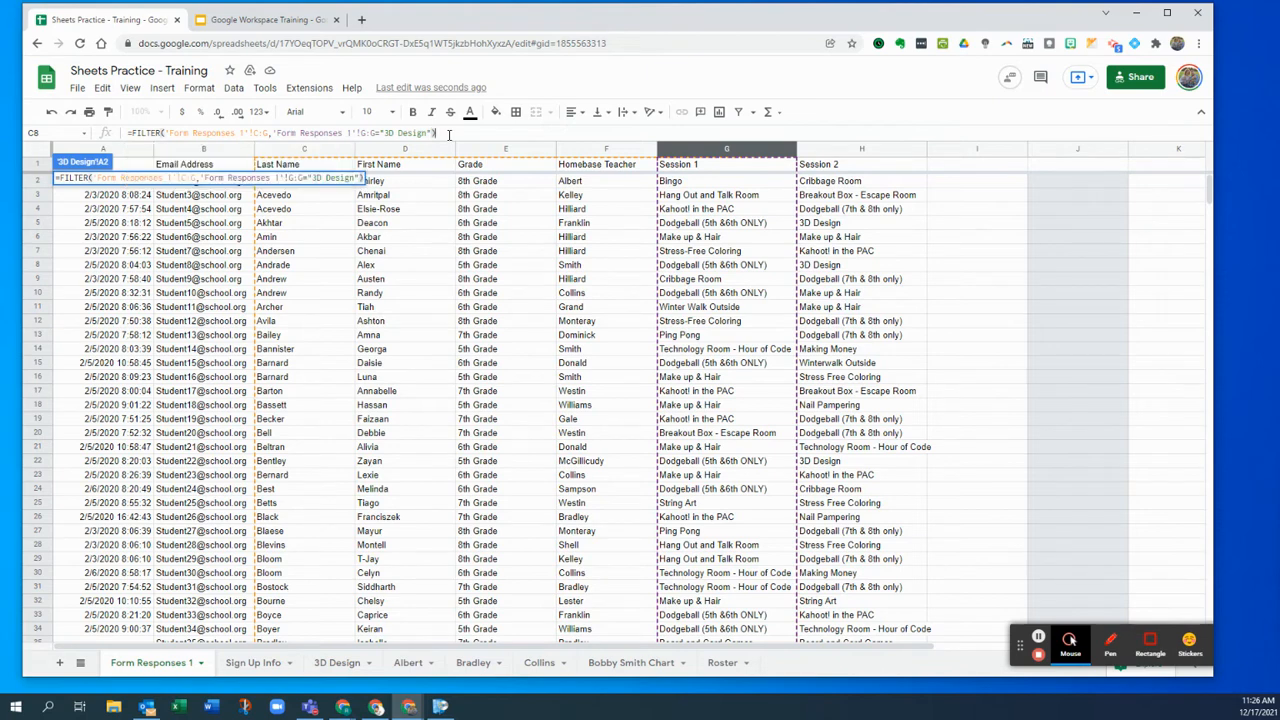
key(Return)
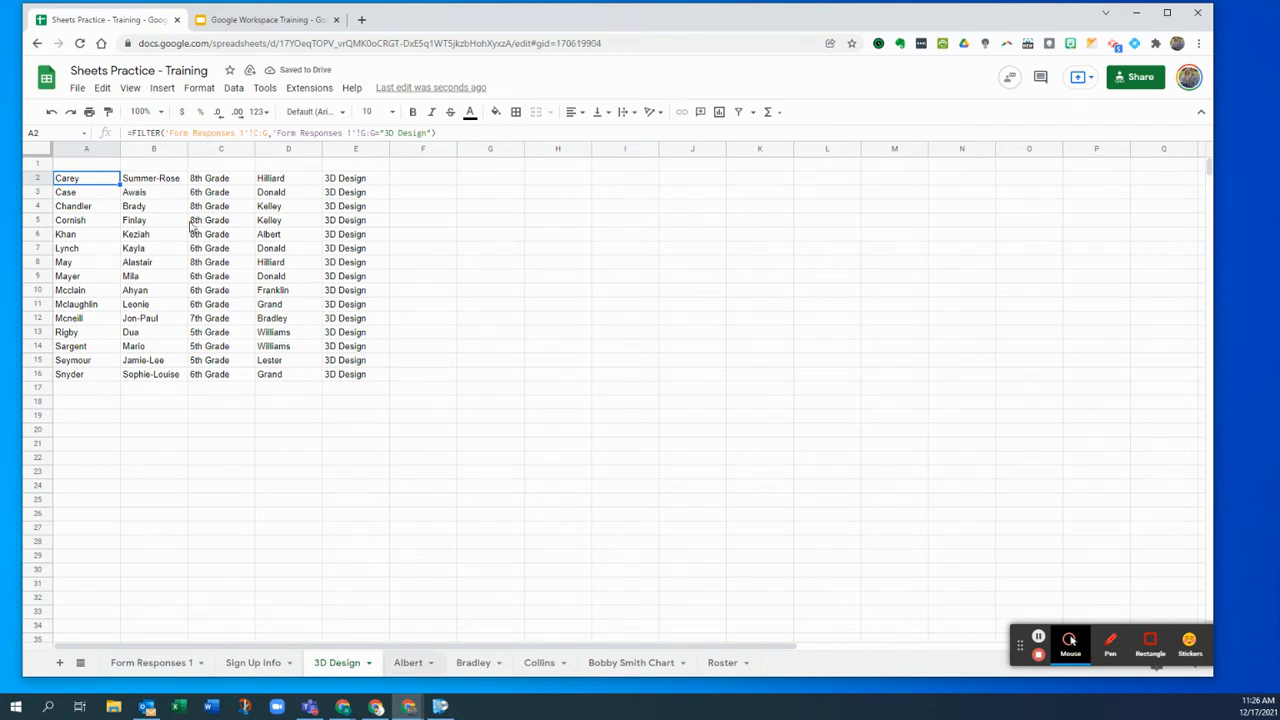
drag(80, 165, 416, 170)
key(ctrl+c)
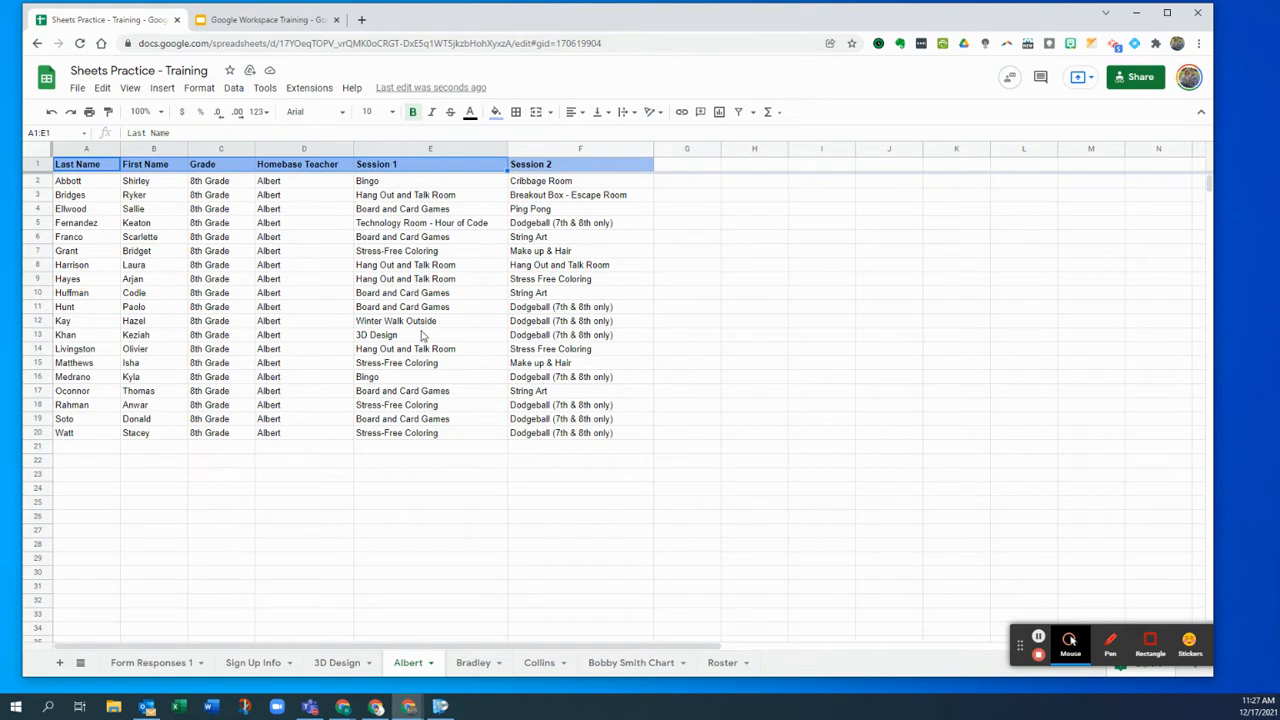
- Paste the teacher sheet's header row into row 1 of the 3D Design sheet
click(337, 662)
click(104, 160)
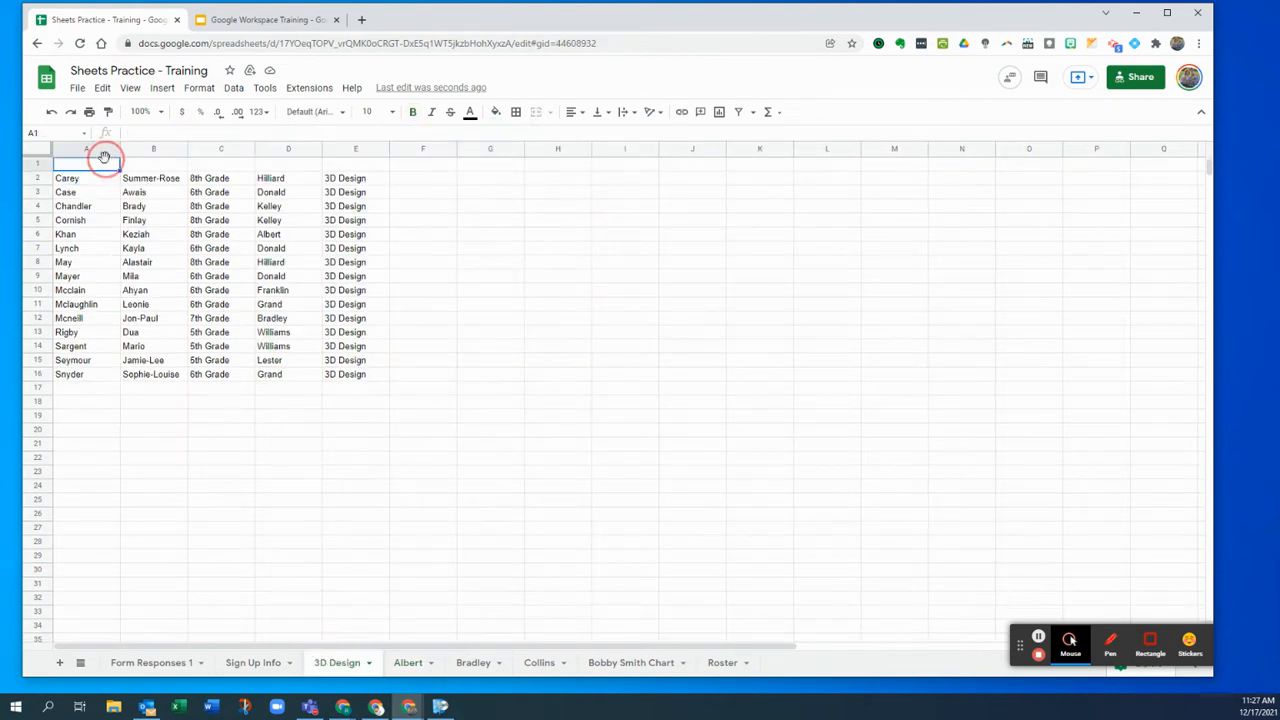
key(ctrl+v)
click(357, 220)
- Widen column D to fit Homebase Teacher and freeze the header row
drag(321, 148, 346, 148)
drag(44, 152, 30, 170)
click(224, 276)
scroll(287, 261, down, 3)
scroll(287, 261, up, 3)
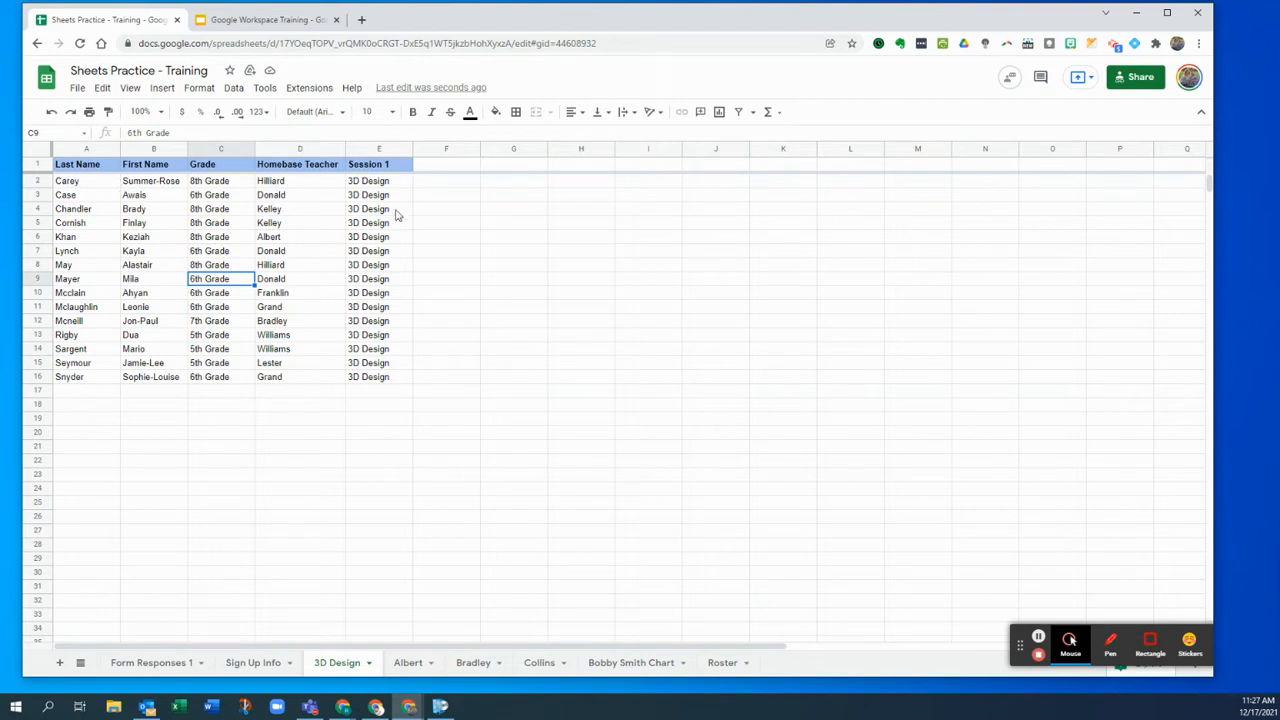
click(256, 668)
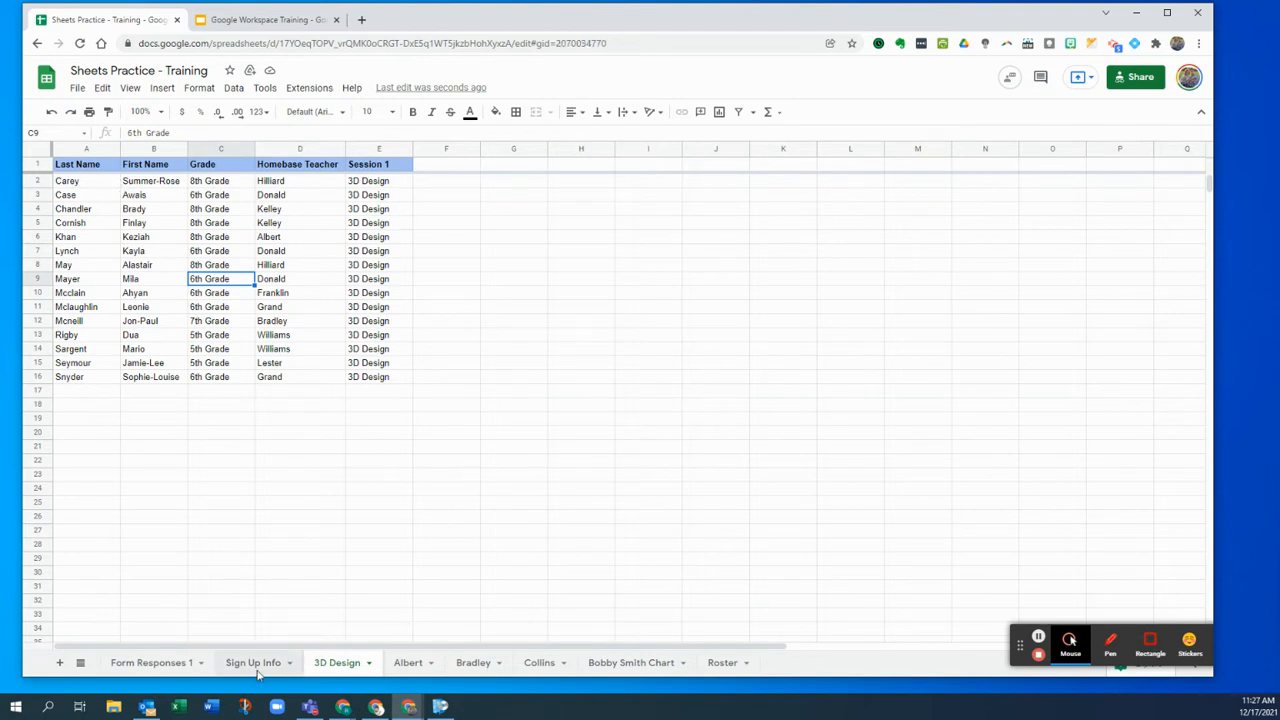
- Duplicate the 3D Design sheet and rename the copy 'Bingo'
click(338, 207)
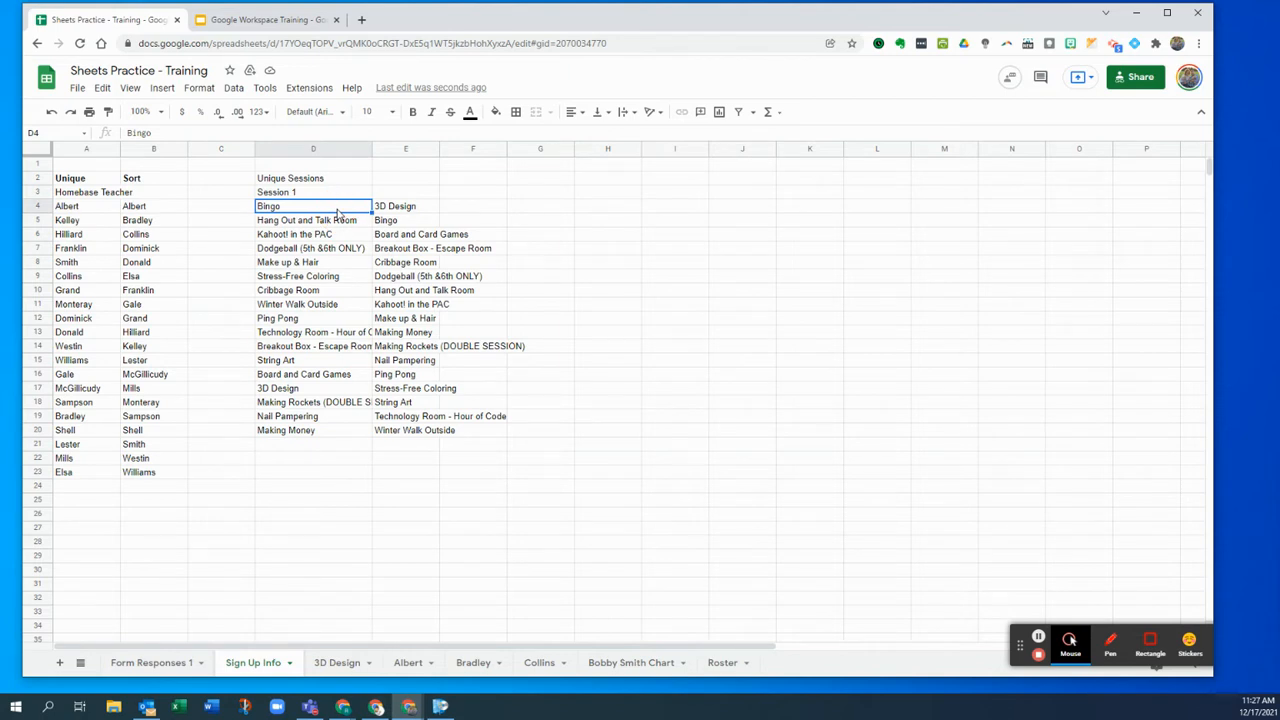
click(337, 663)
click(370, 663)
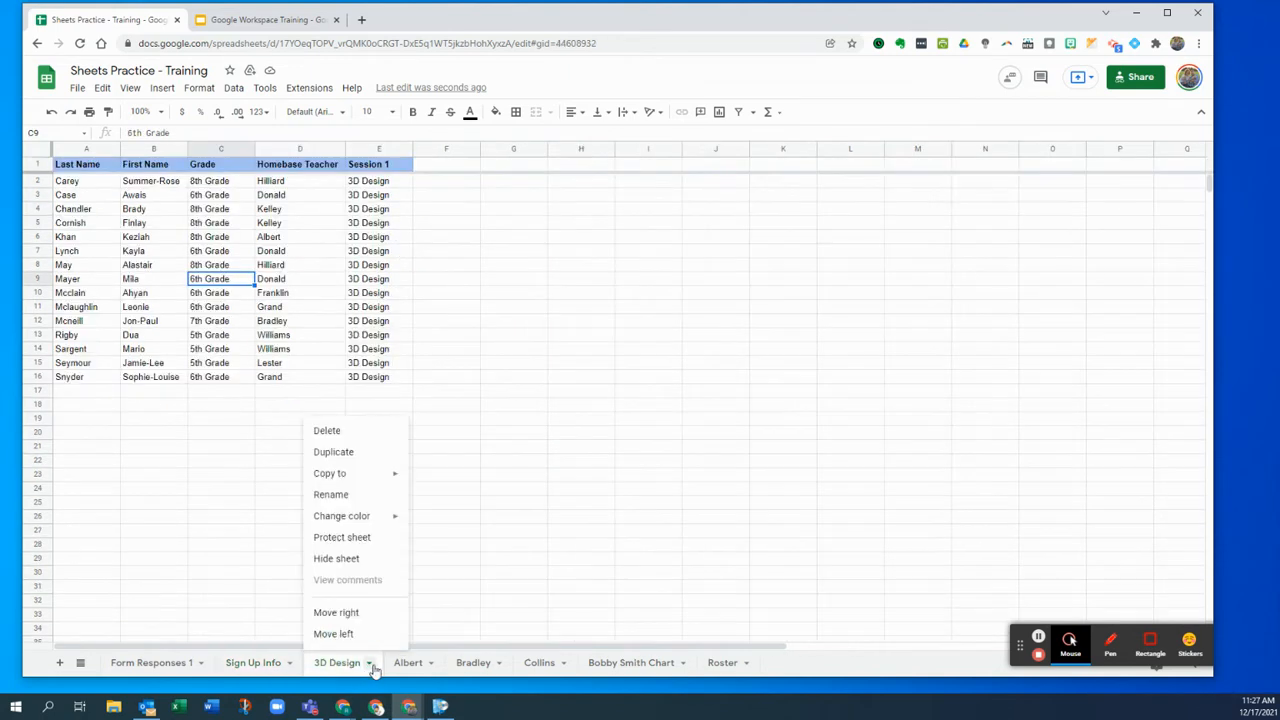
click(352, 451)
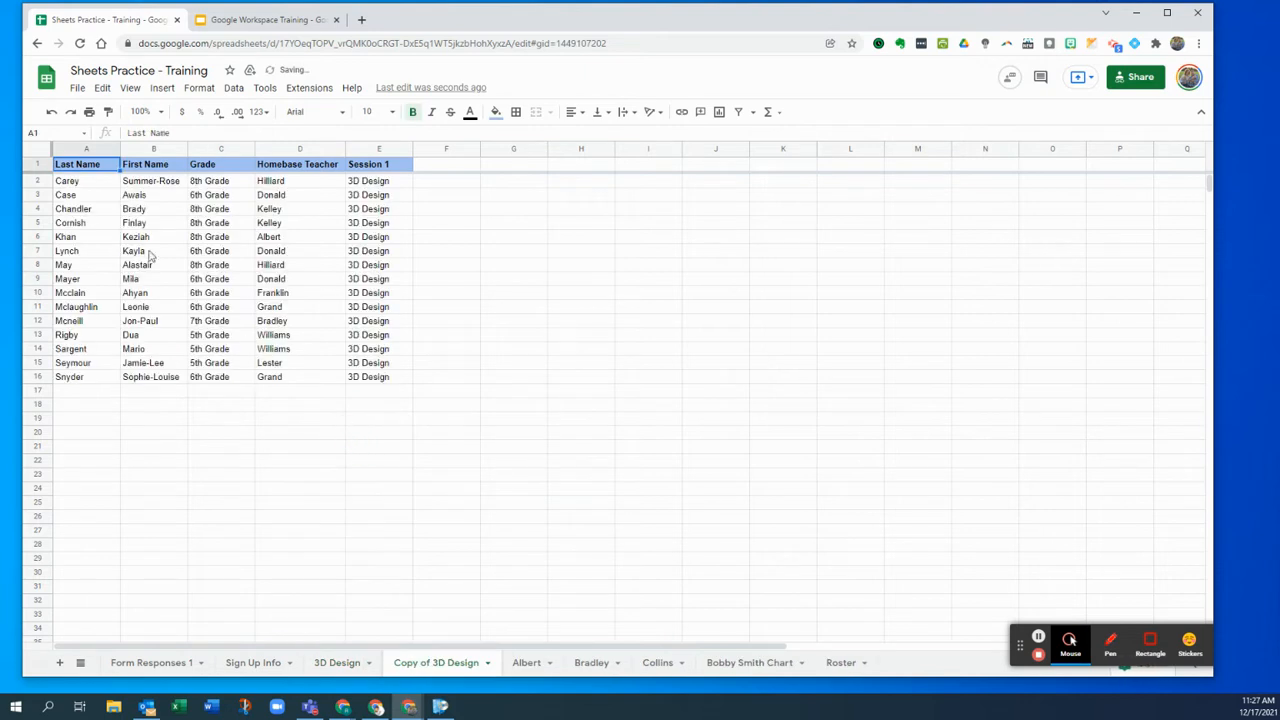
double_click(438, 663)
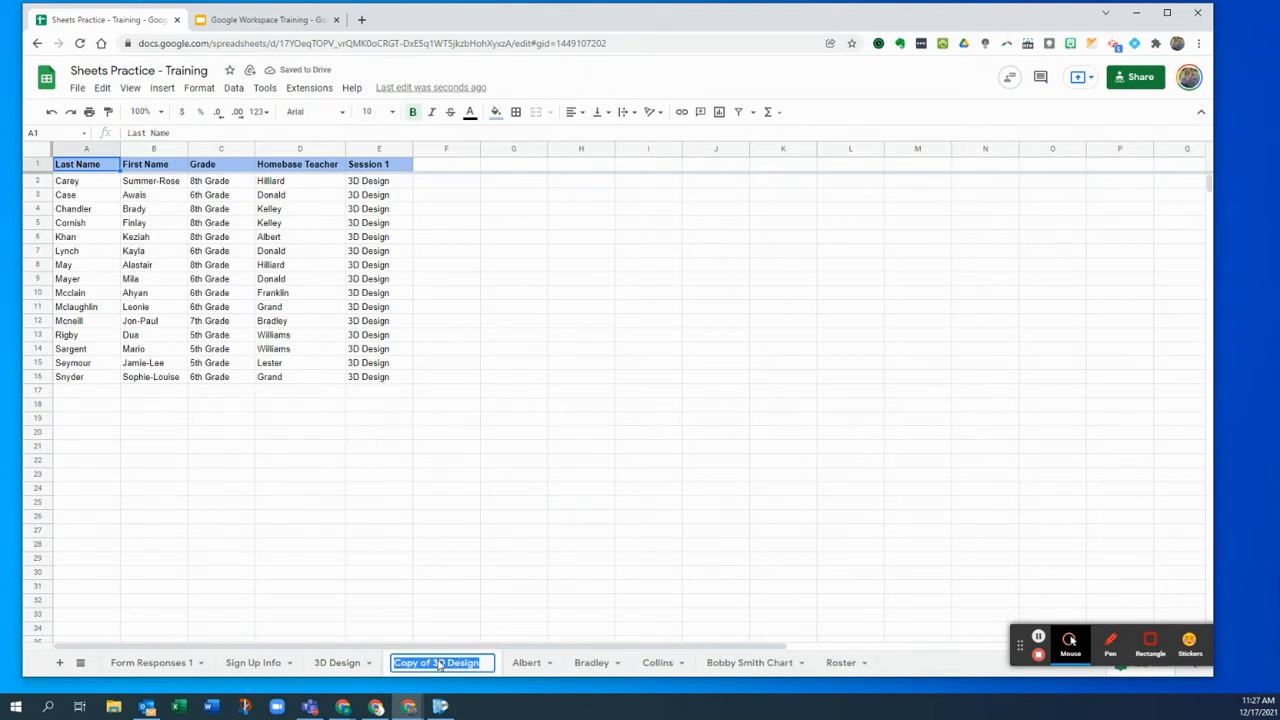
text(Bingo)
click(488, 574)
- Change the Bingo sheet's A2 FILTER criterion from "3D Design" to "Bingo"
click(107, 184)
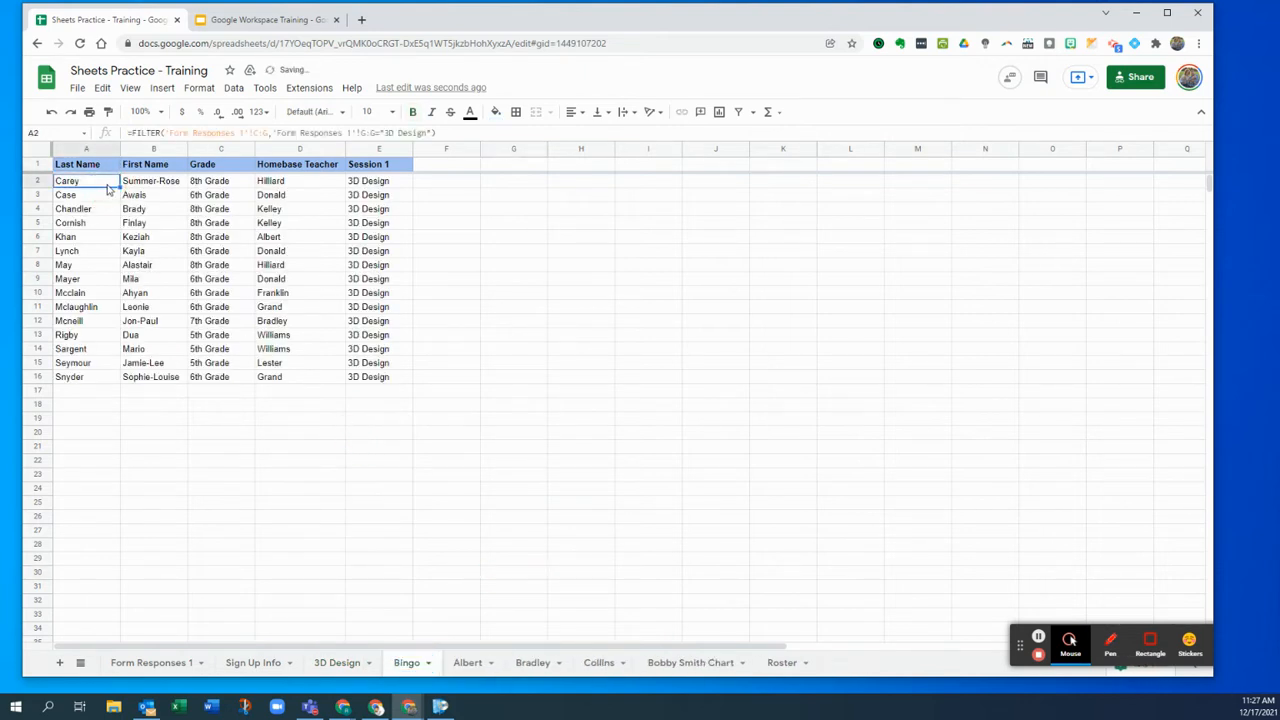
drag(425, 133, 384, 133)
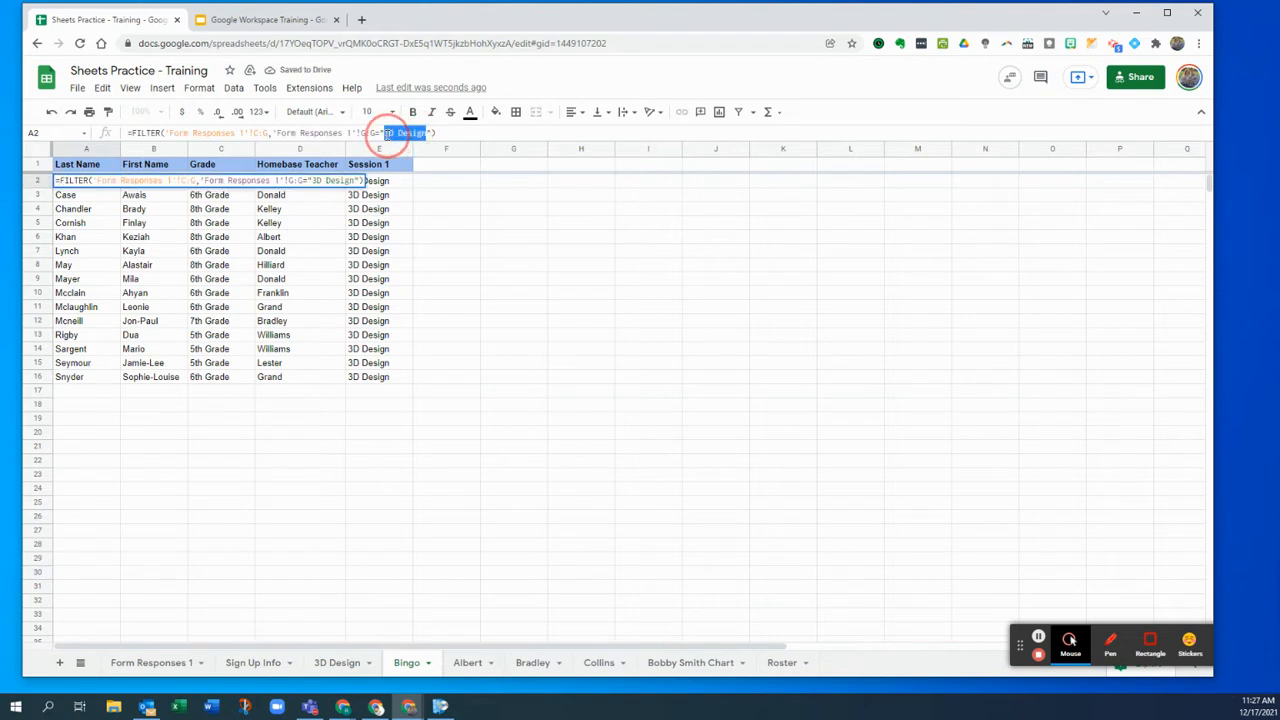
text(Bingo)
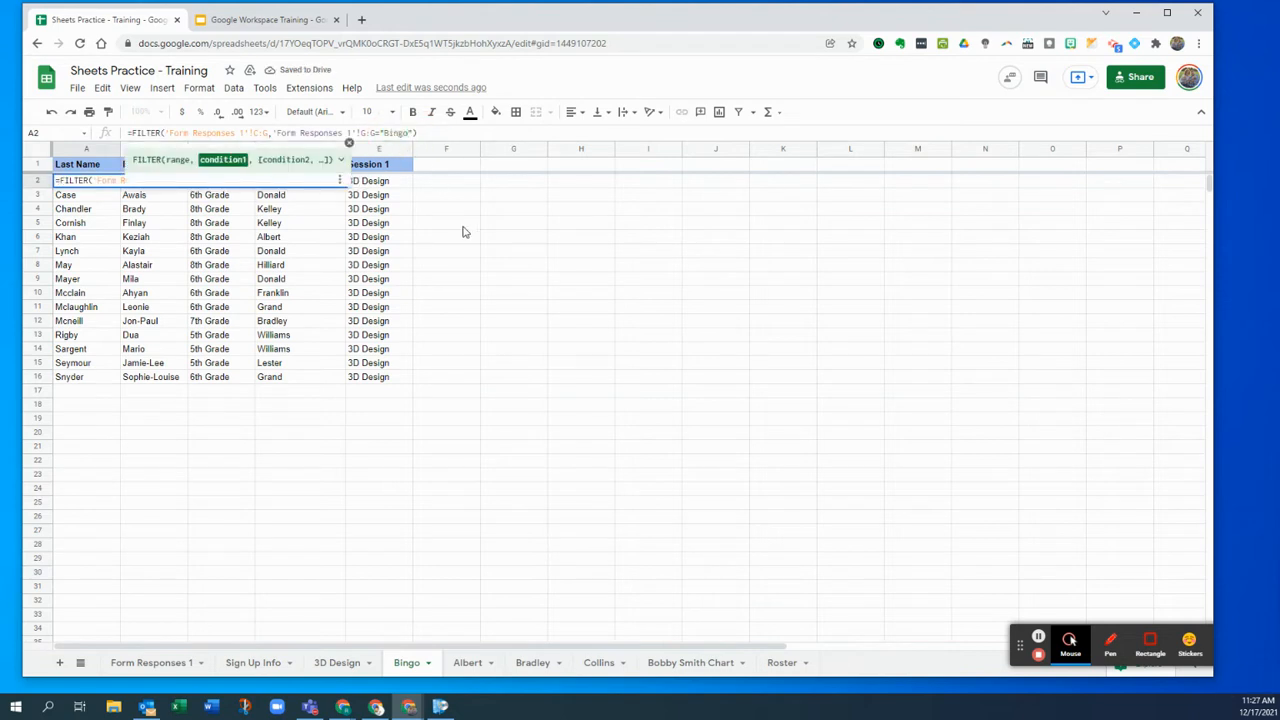
key(Return)
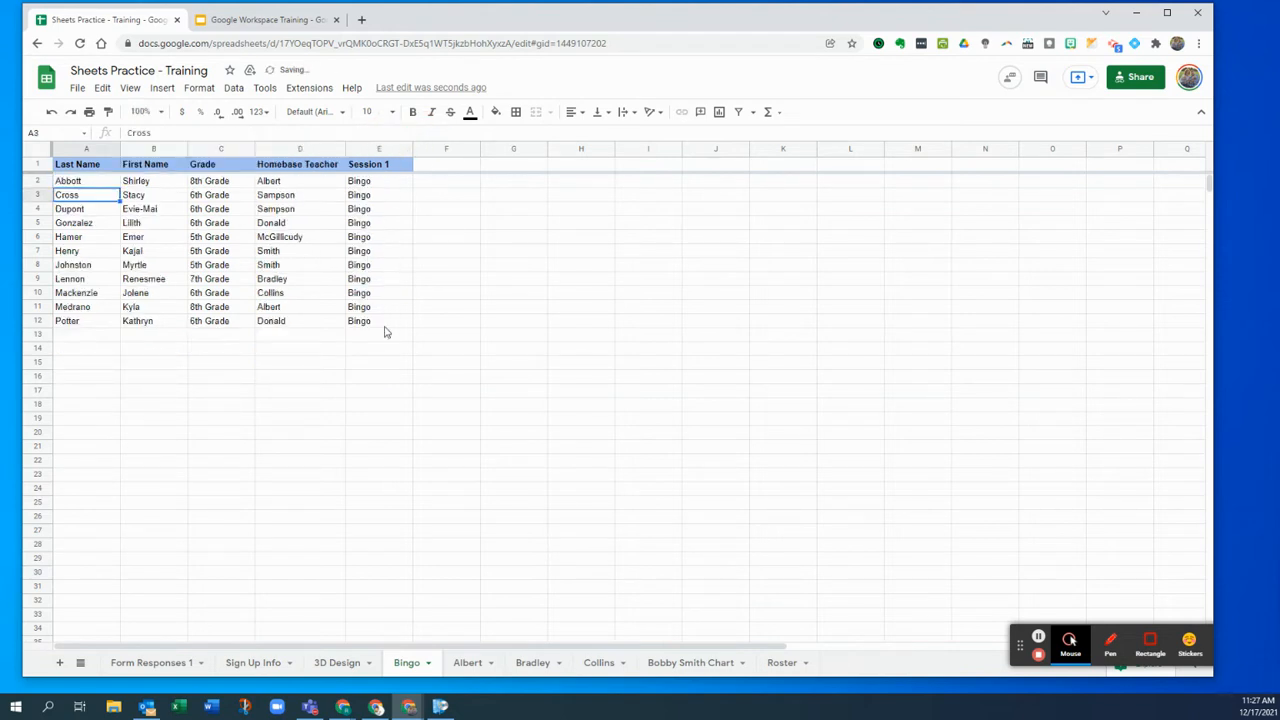
click(380, 434)
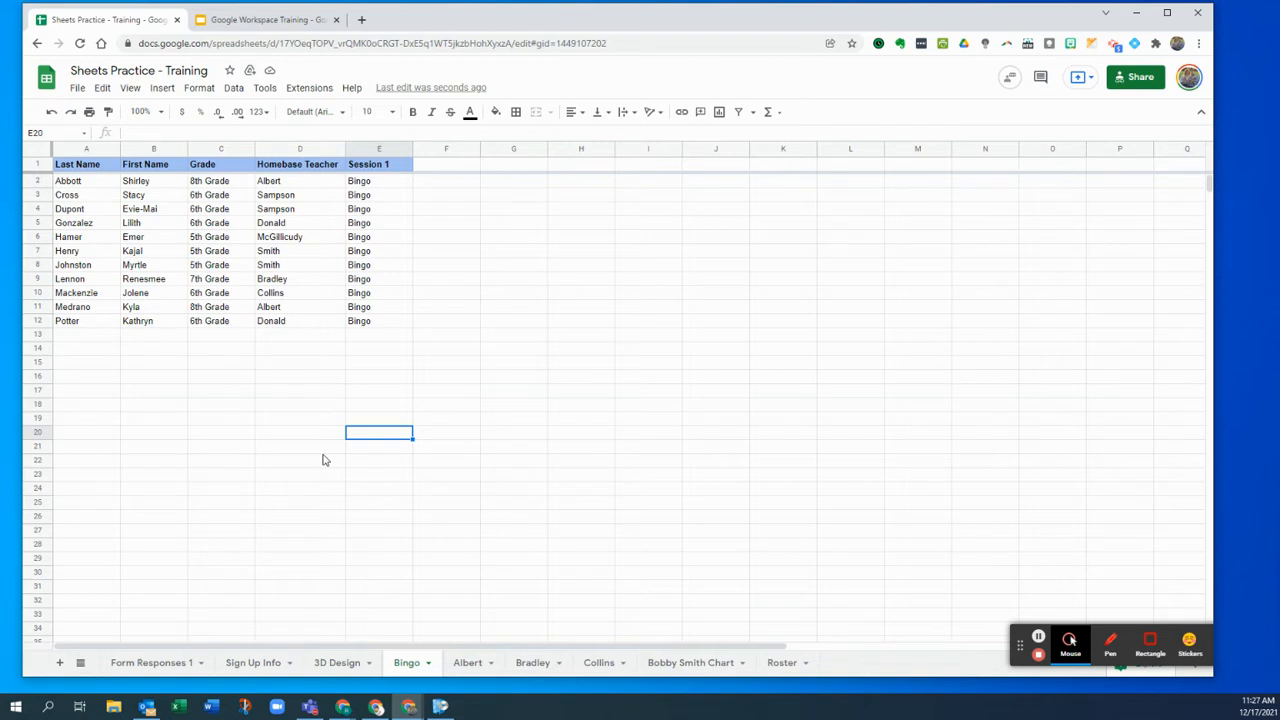
- Check the Form Responses 1, 3D Design and Sign Up Info sheets, then return to Albert's sheet
click(191, 663)
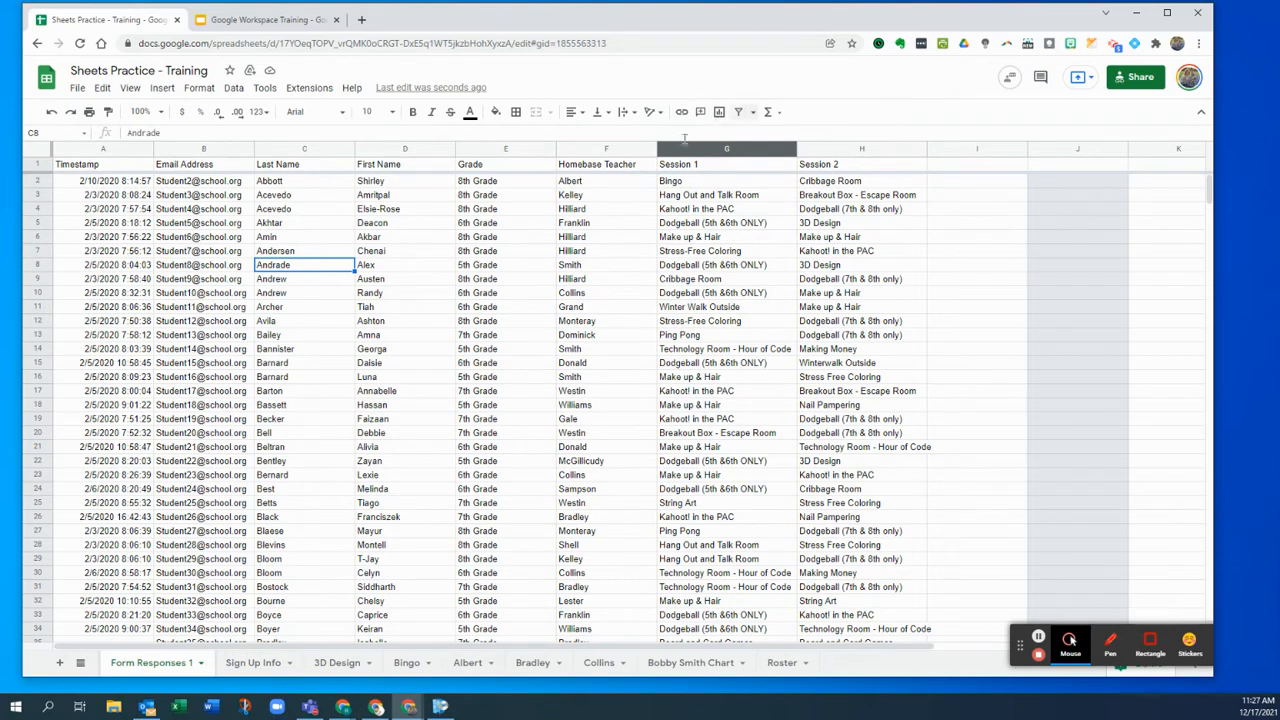
click(345, 668)
click(281, 670)
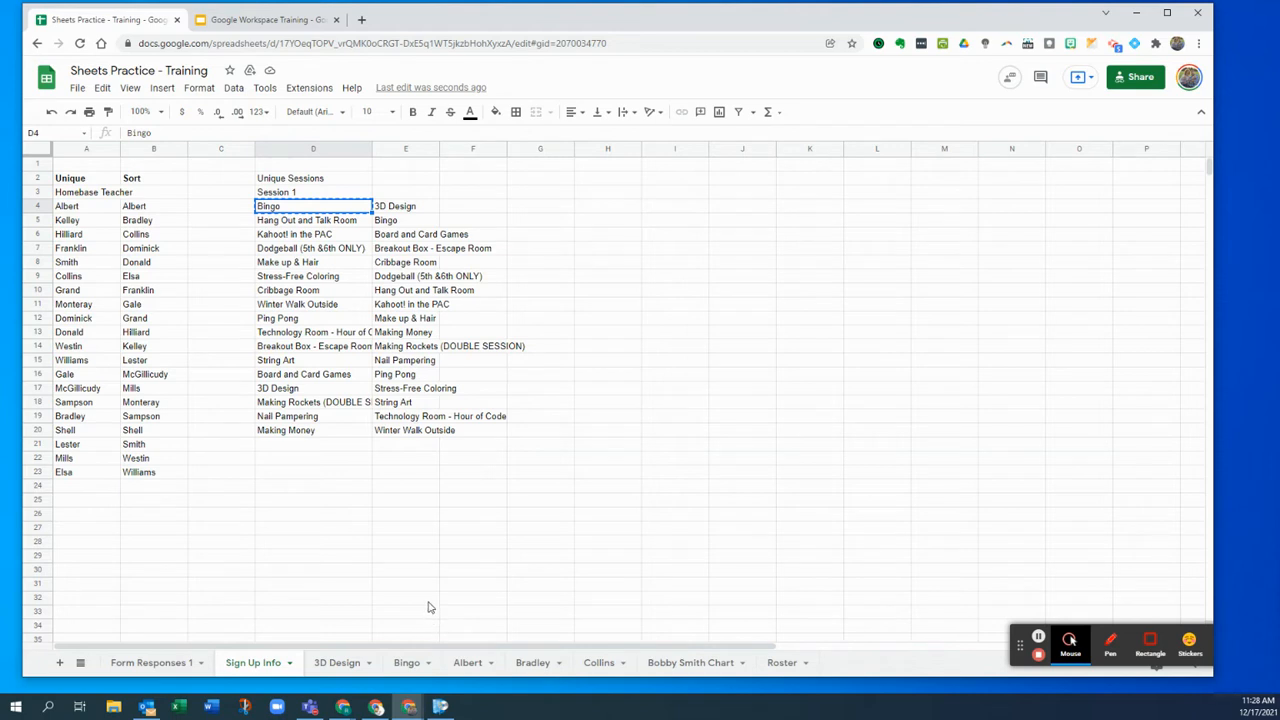
click(467, 663)
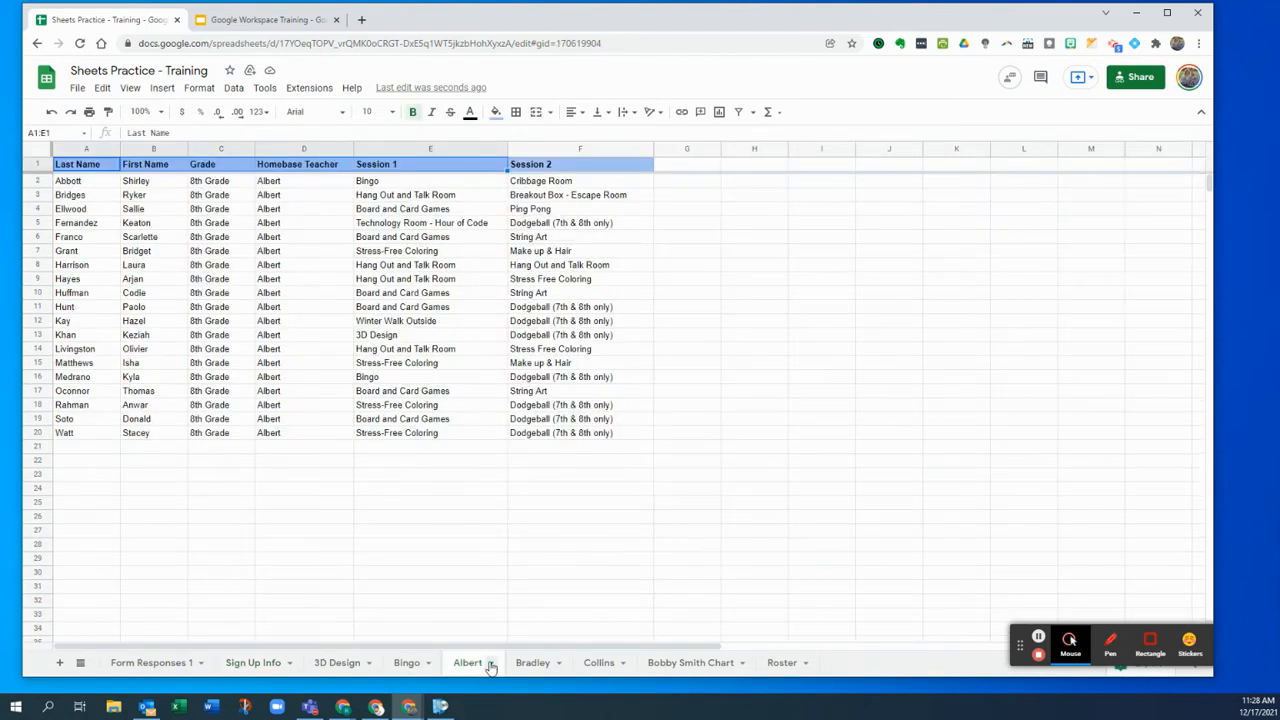
- Open the Albert sheet's options menu, then close it without copying the sheet
click(491, 664)
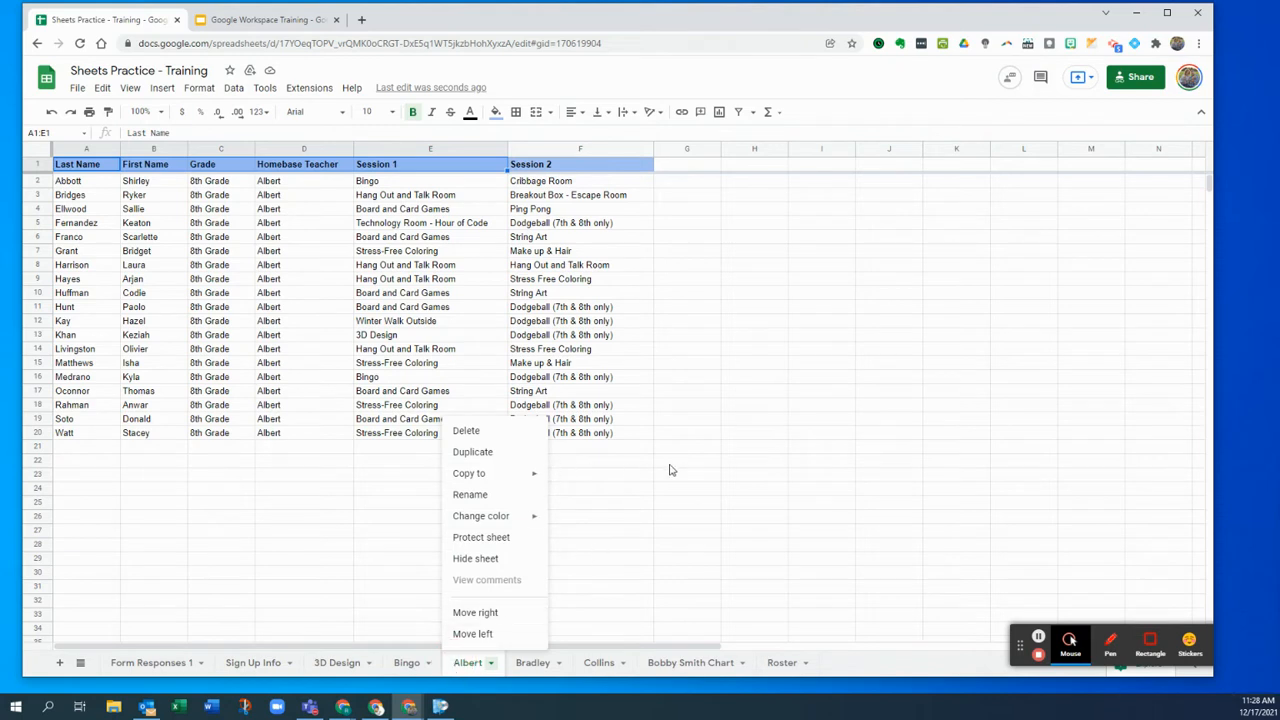
mouse_move(545, 474)
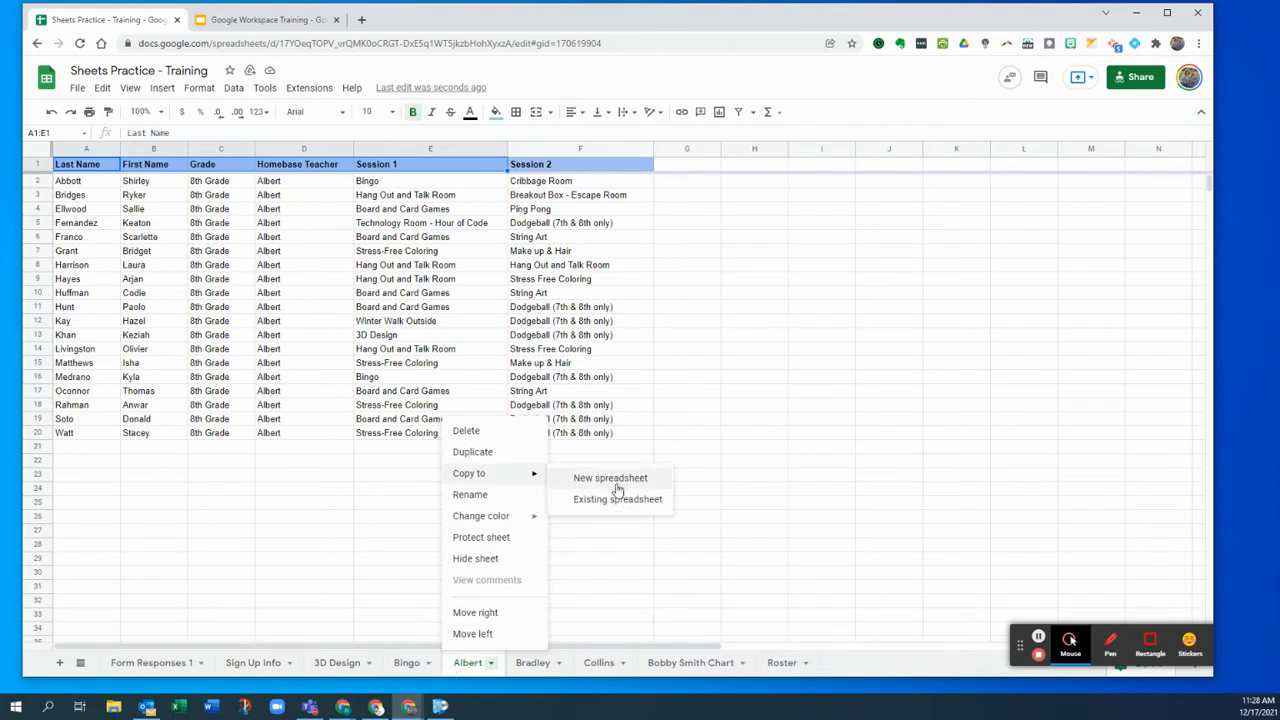
click(688, 589)
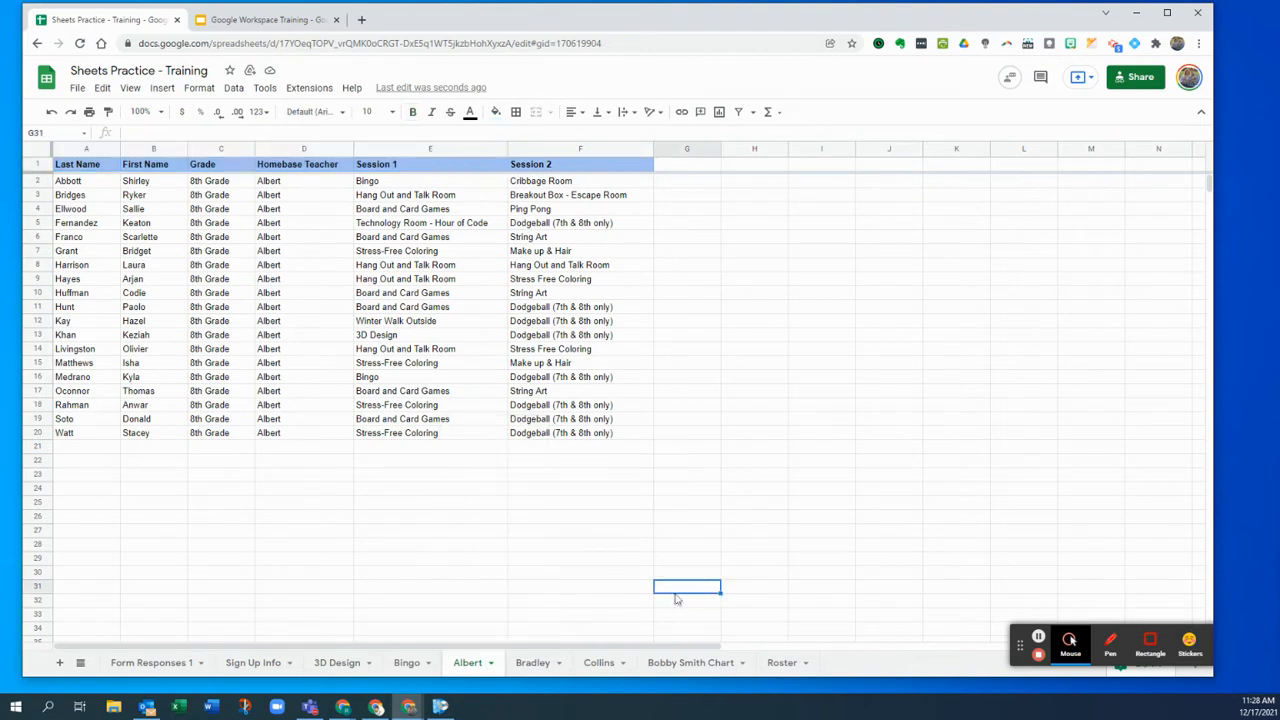
click(470, 662)
click(100, 88)
mouse_move(86, 91)
mouse_move(120, 214)
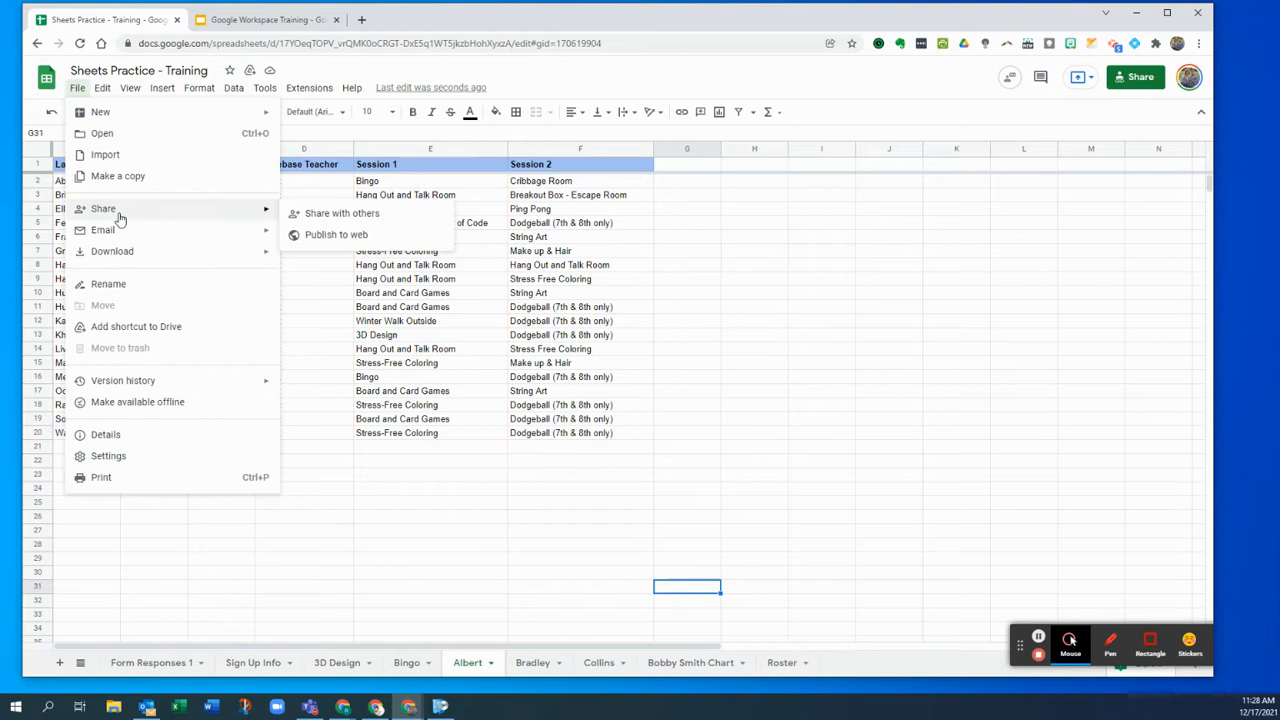
click(340, 240)
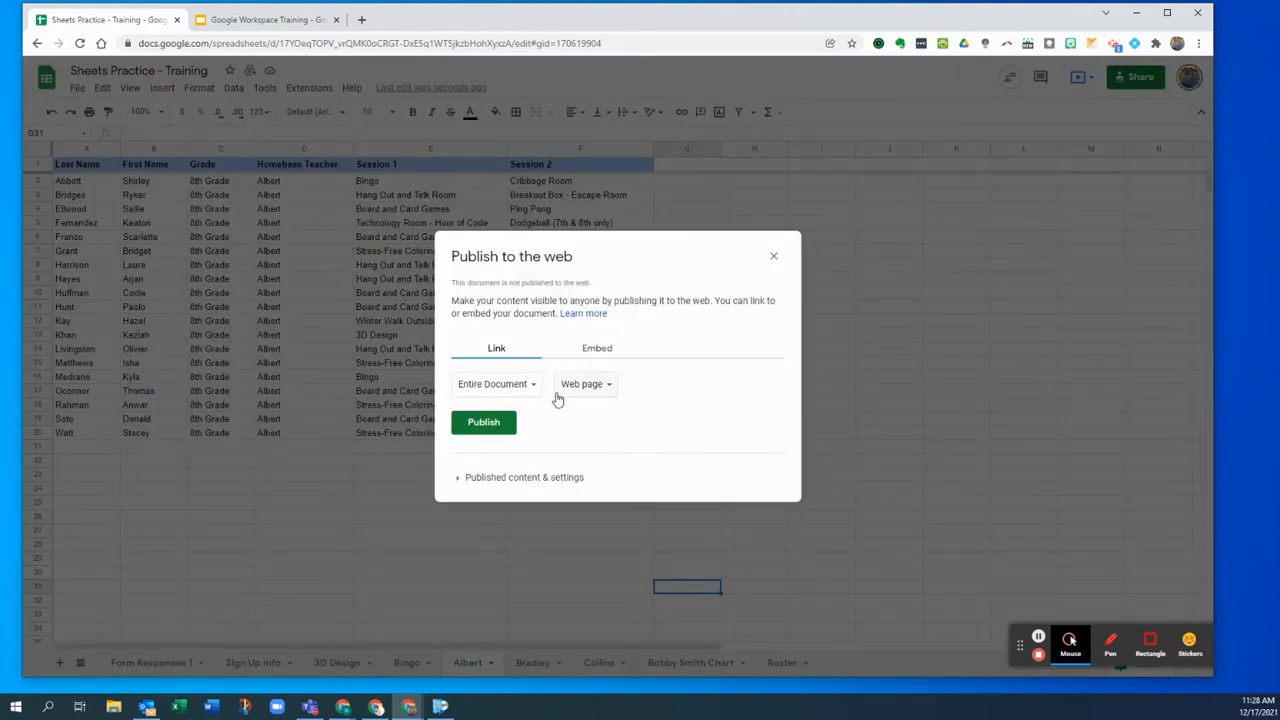
click(538, 395)
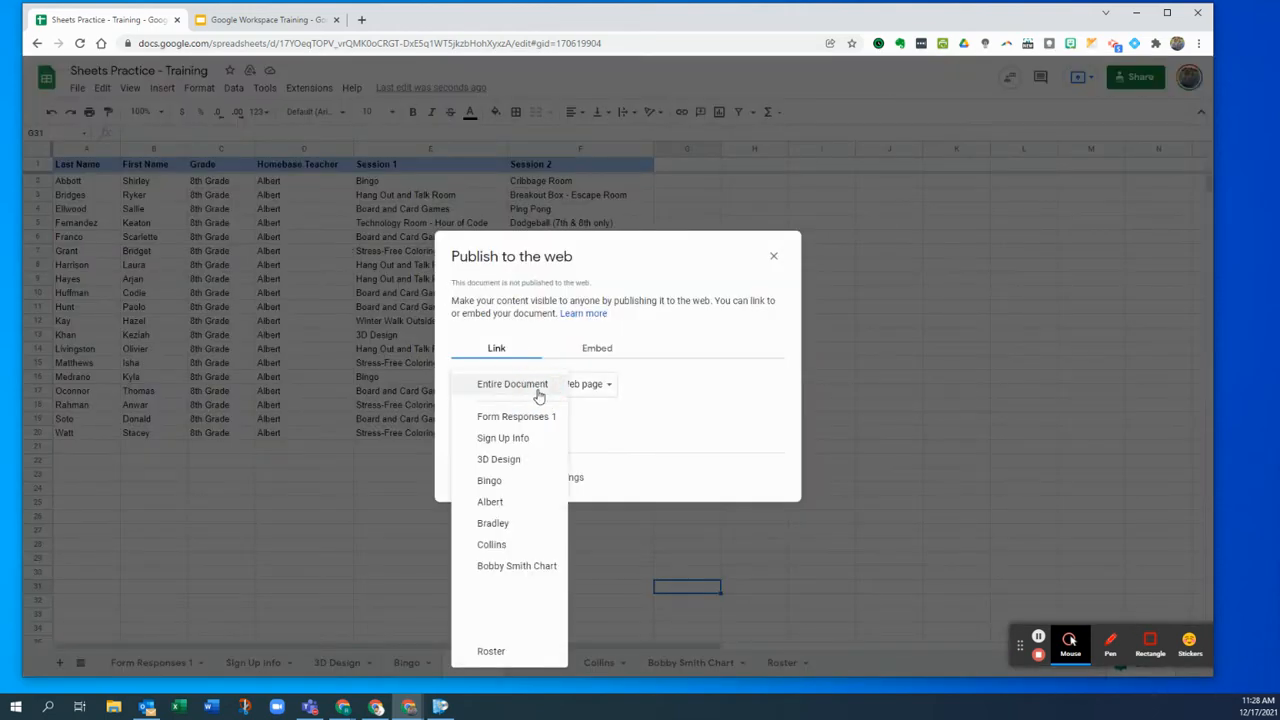
click(533, 502)
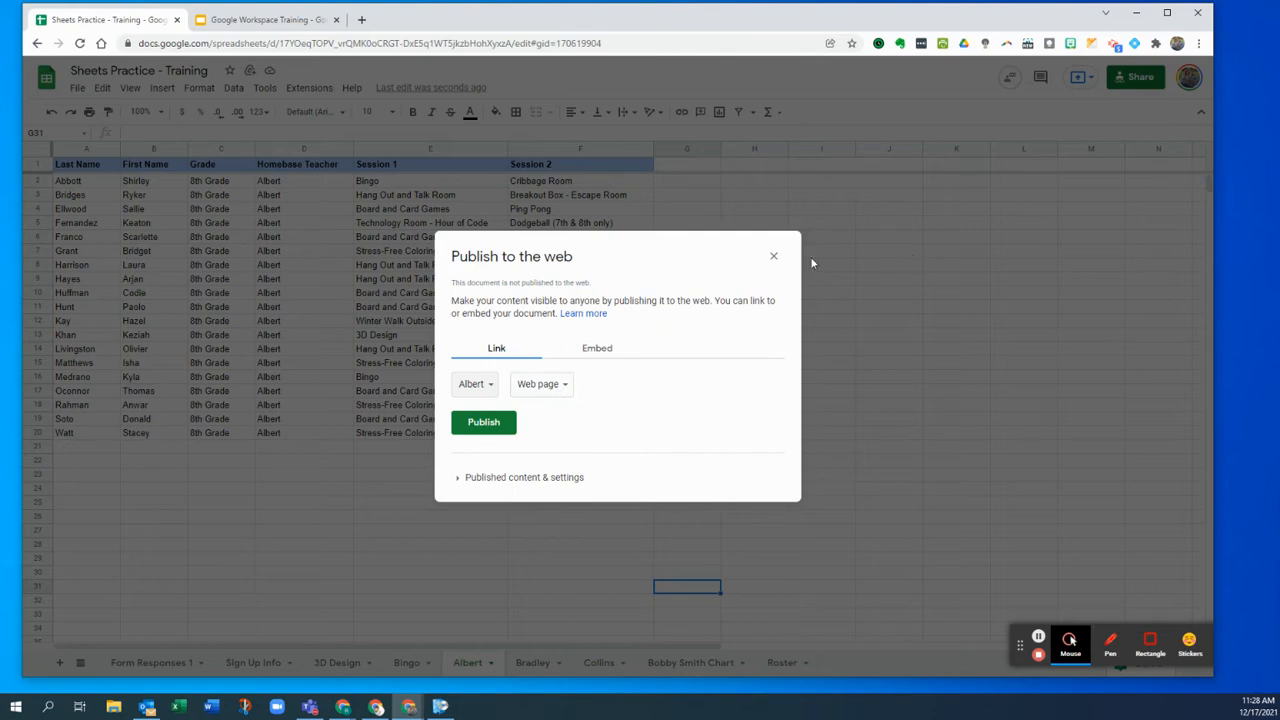
click(773, 256)
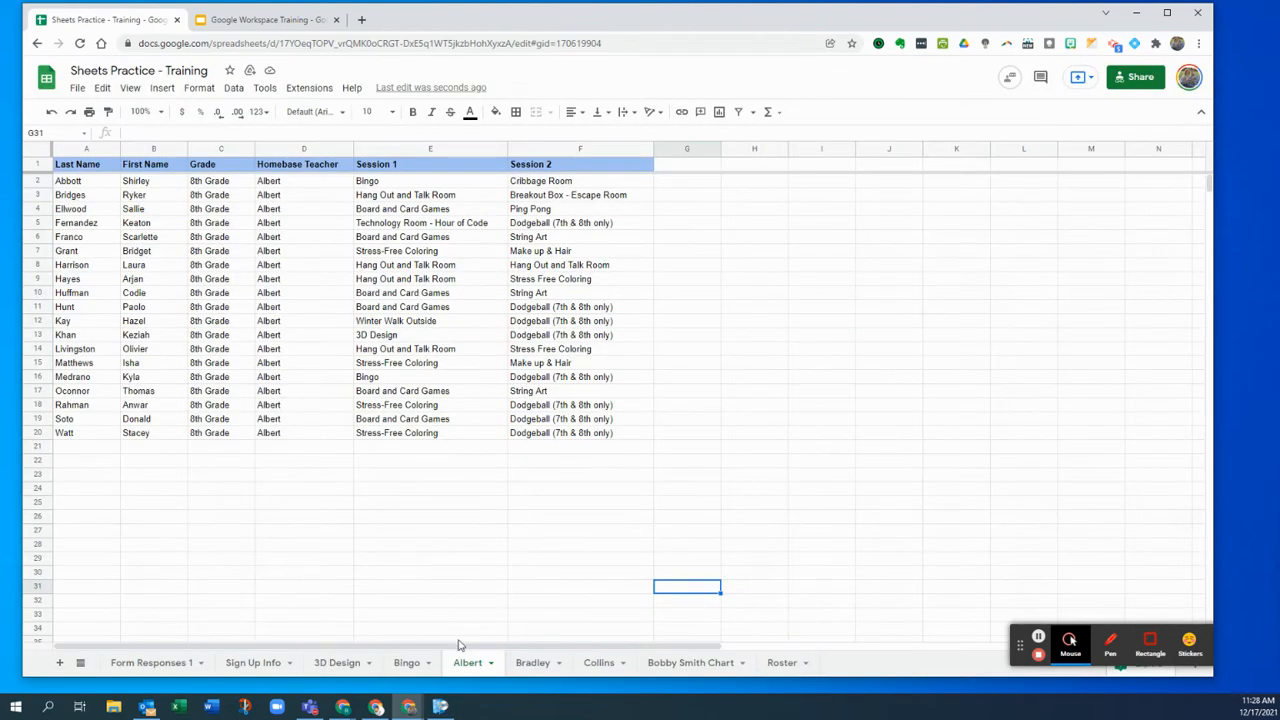
click(241, 668)
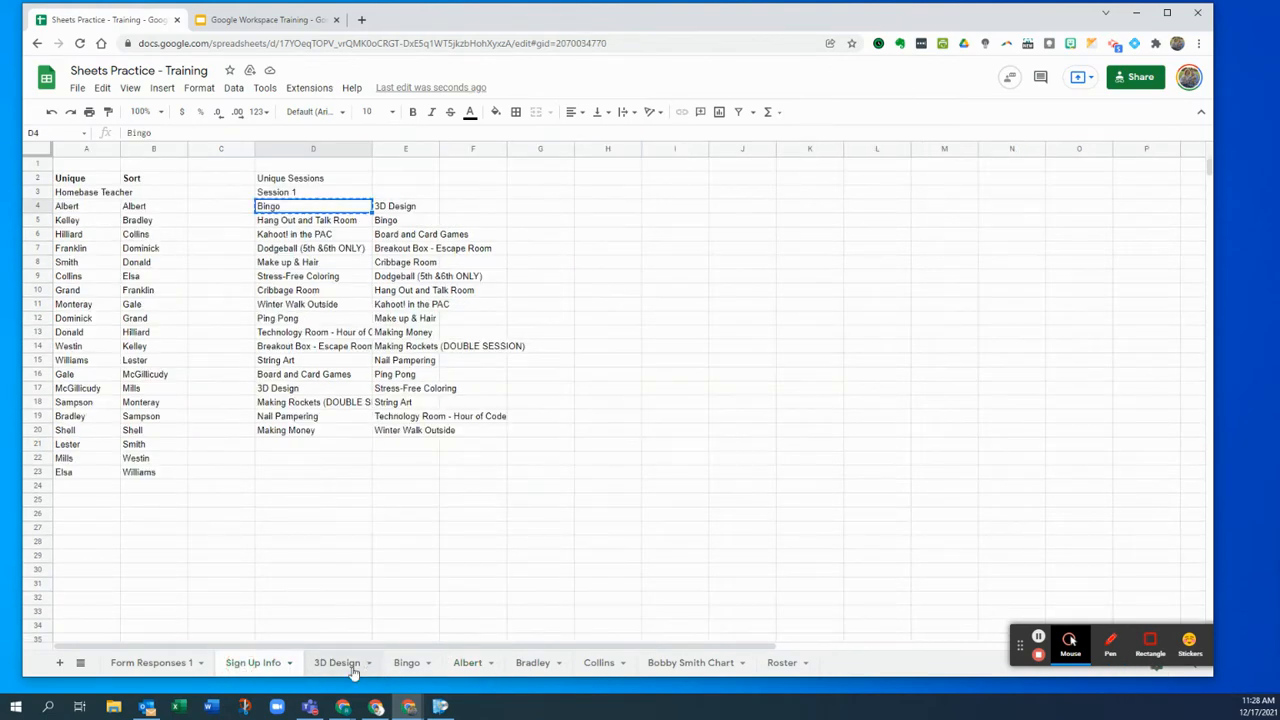
- Go via Albert and Form Responses 1 to the Collins sheet of 21 sixth graders
click(458, 664)
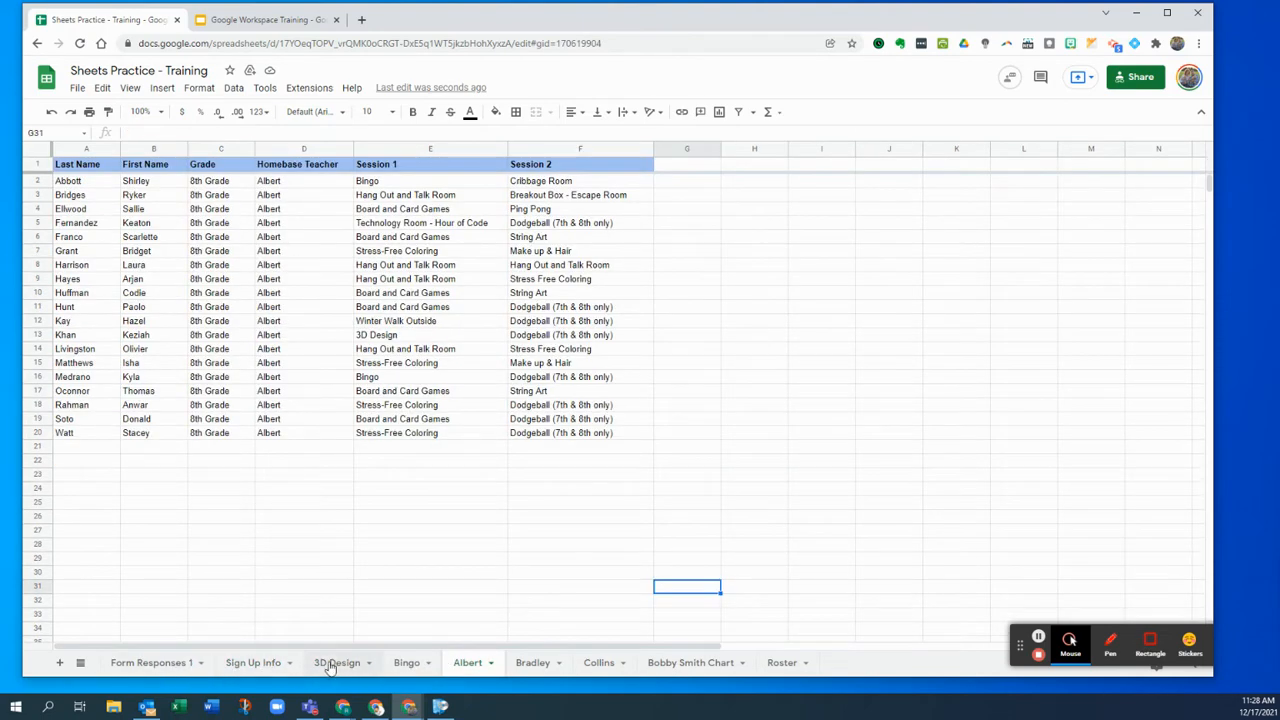
click(168, 664)
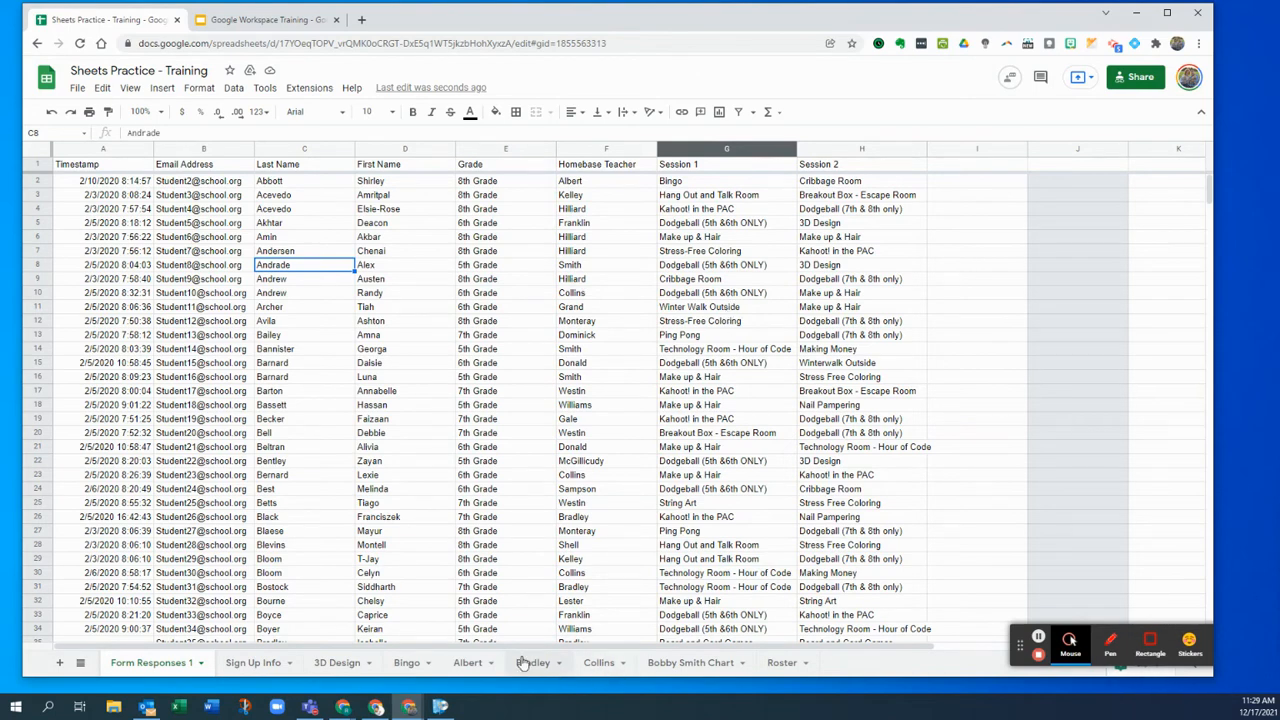
click(610, 664)
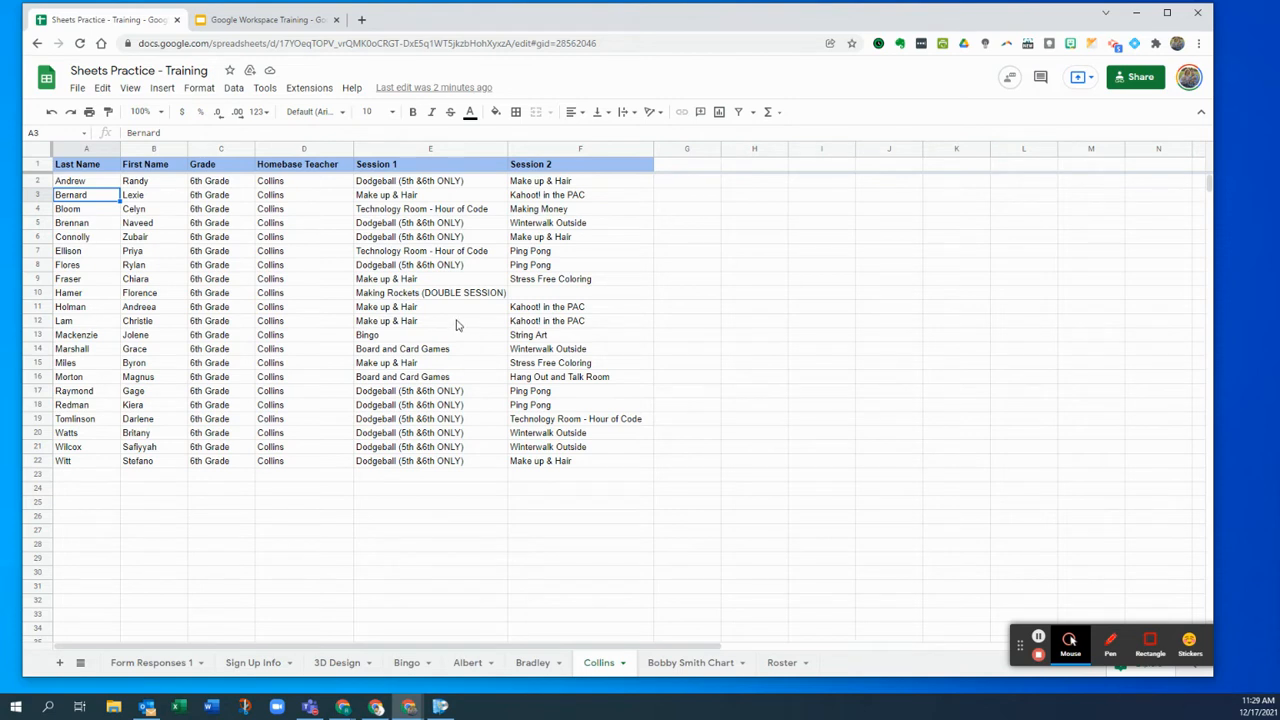
click(673, 665)
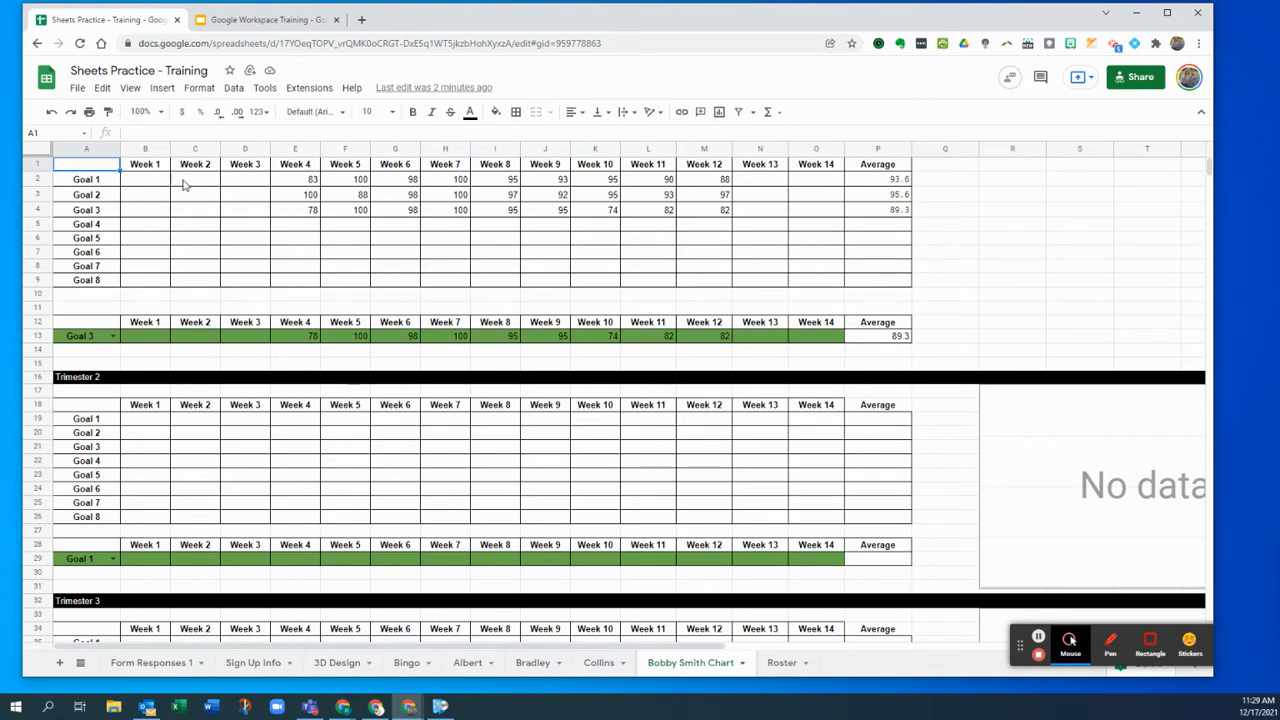
scroll(875, 360, down, 2)
scroll(866, 366, up, 2)
- Replace P2's IFERROR average with =AVERAGE(E2:O2) over Goal 1's weekly scores
click(288, 183)
key(Right)
key(Right)
key(Right)
key(Right)
key(Right)
key(Right)
key(Right)
key(Right)
key(Right)
key(Right)
key(Right)
key(Right)
key(Left)
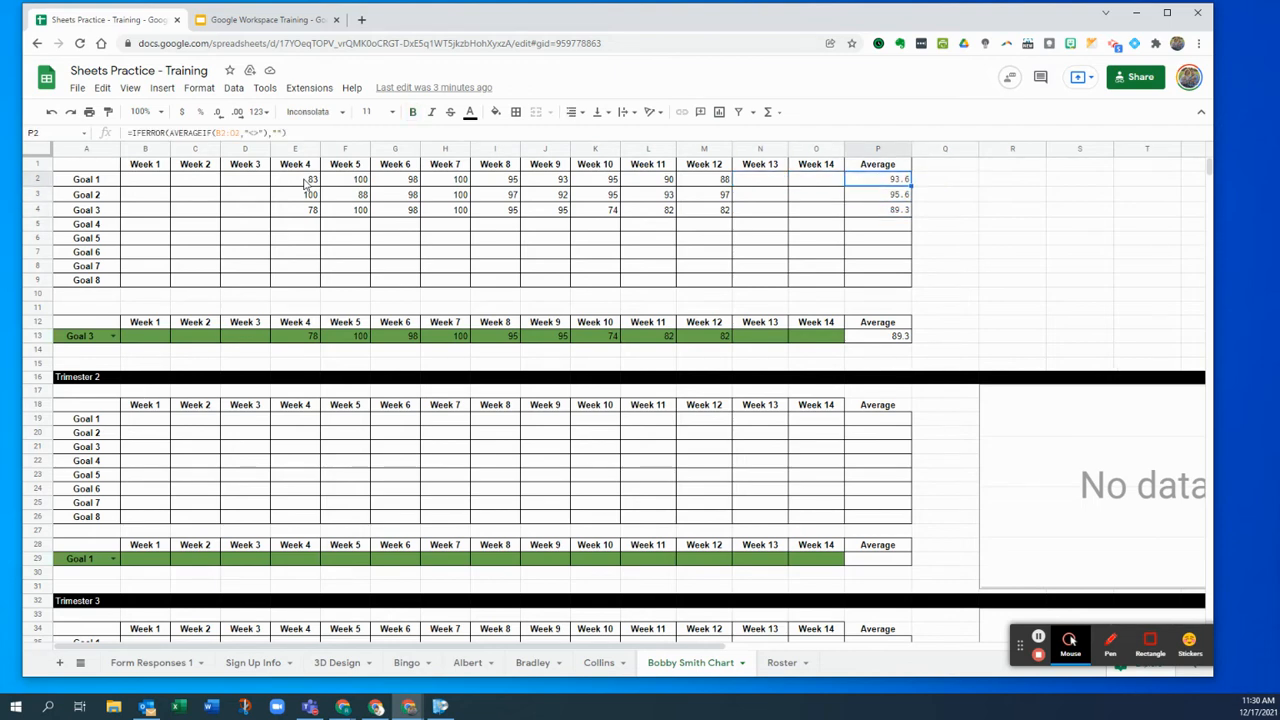
key(Delete)
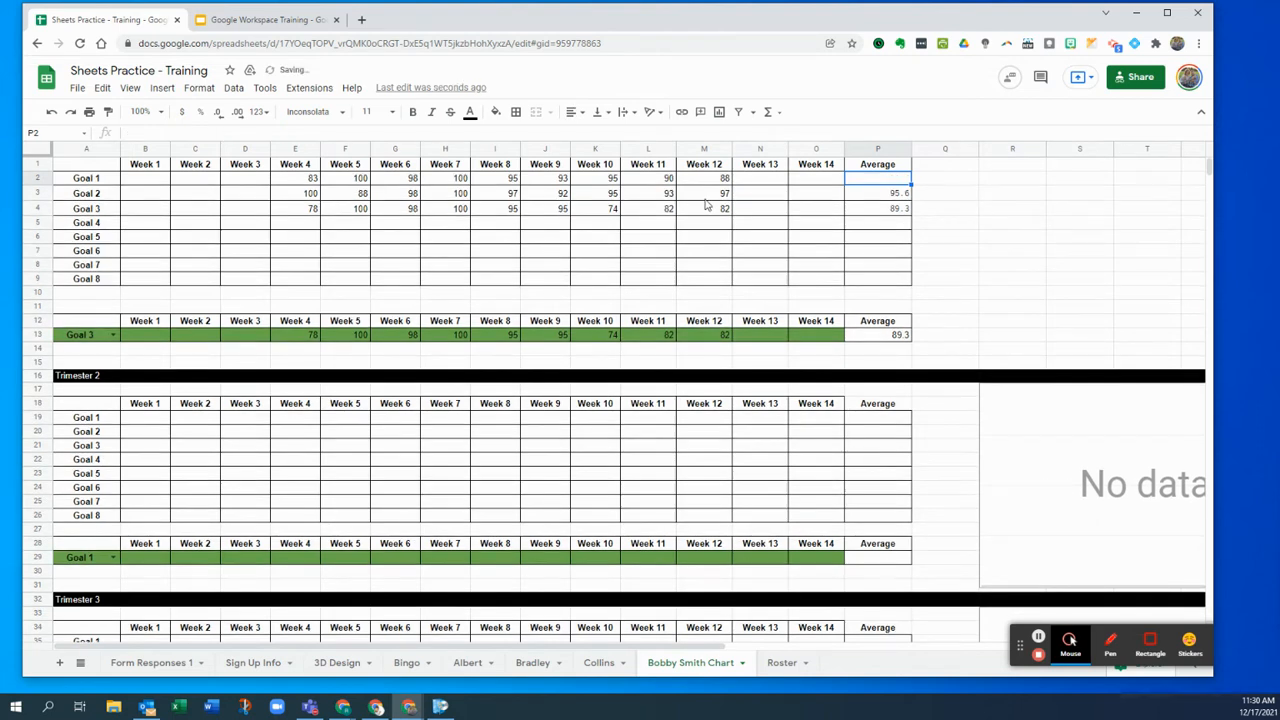
text(=)
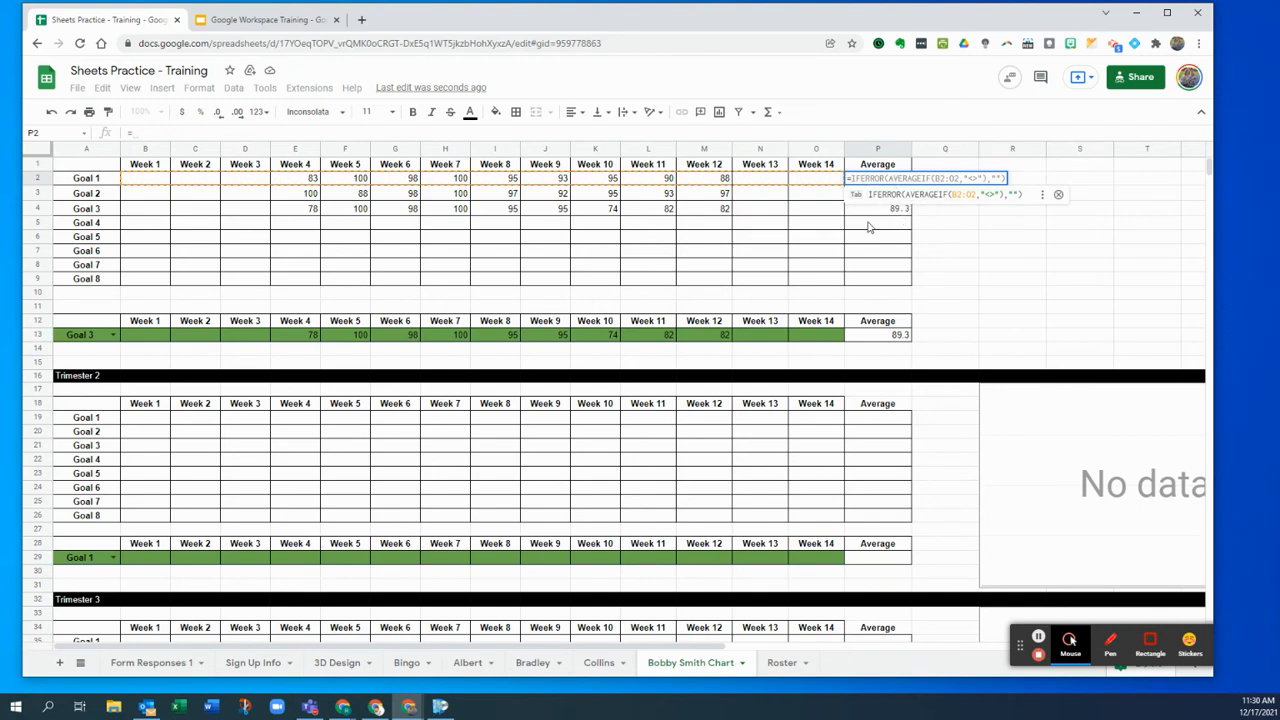
text(aver)
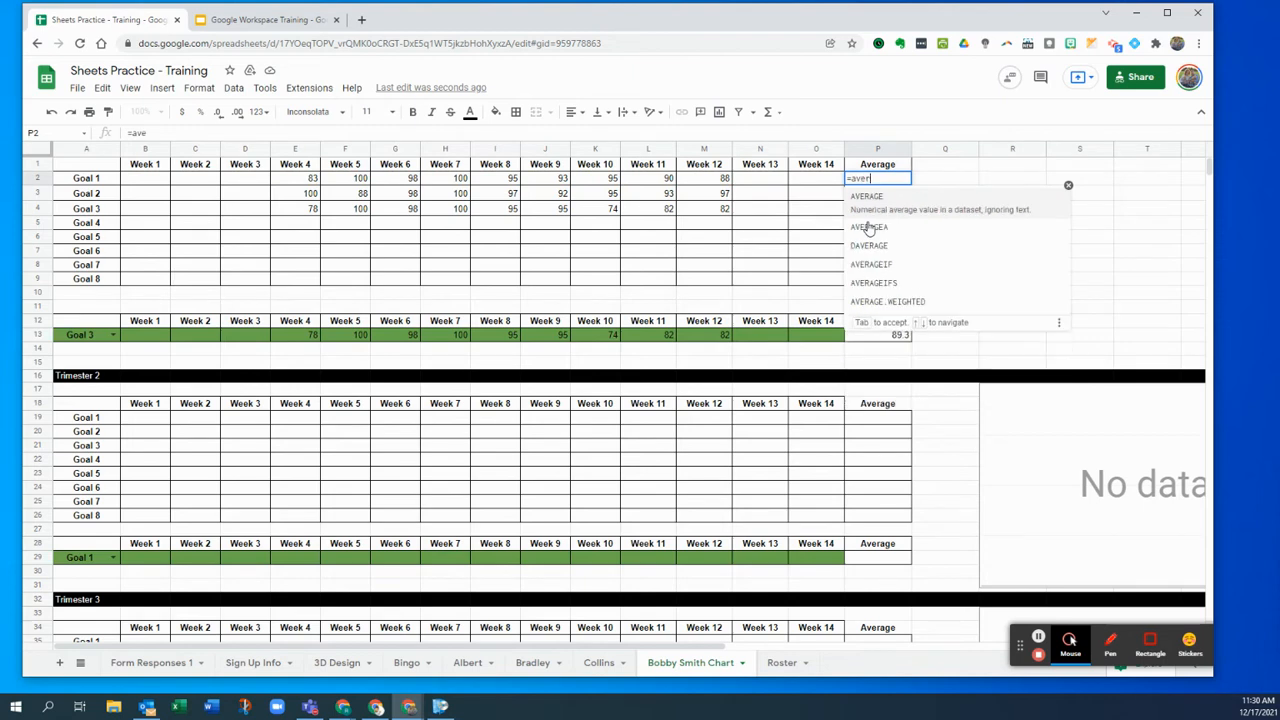
click(876, 203)
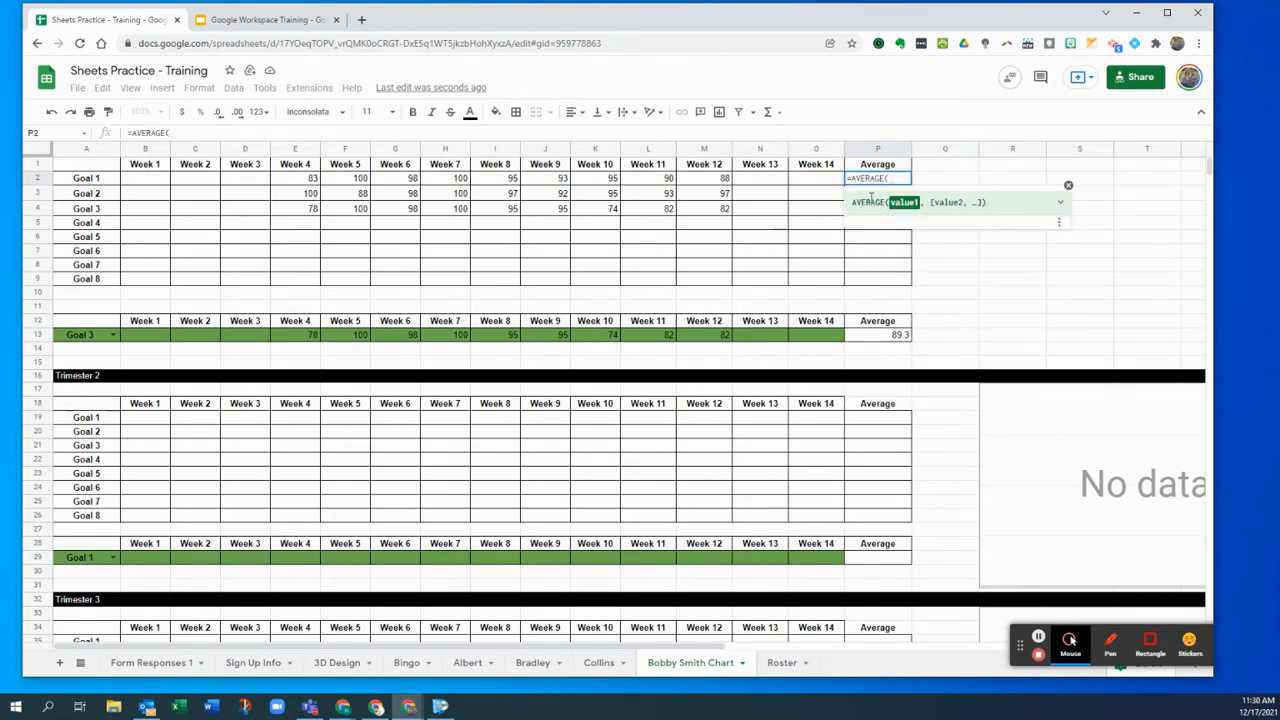
drag(300, 185, 820, 187)
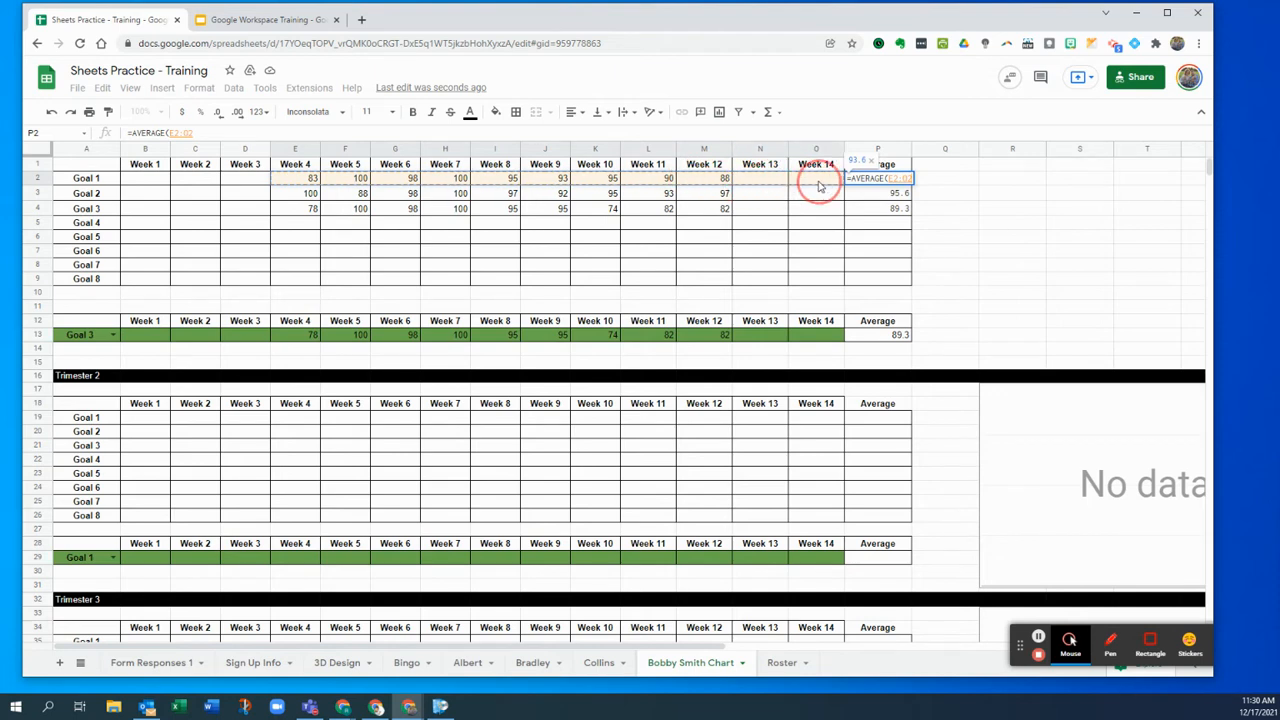
text())
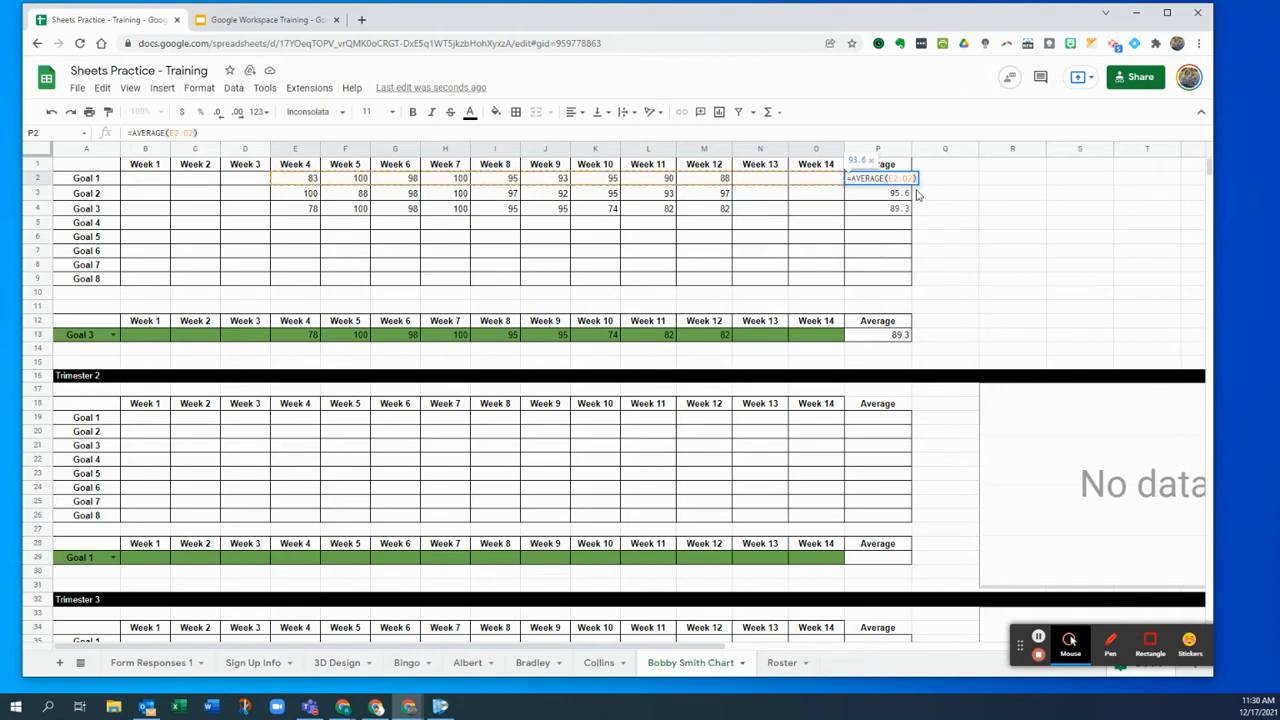
key(Return)
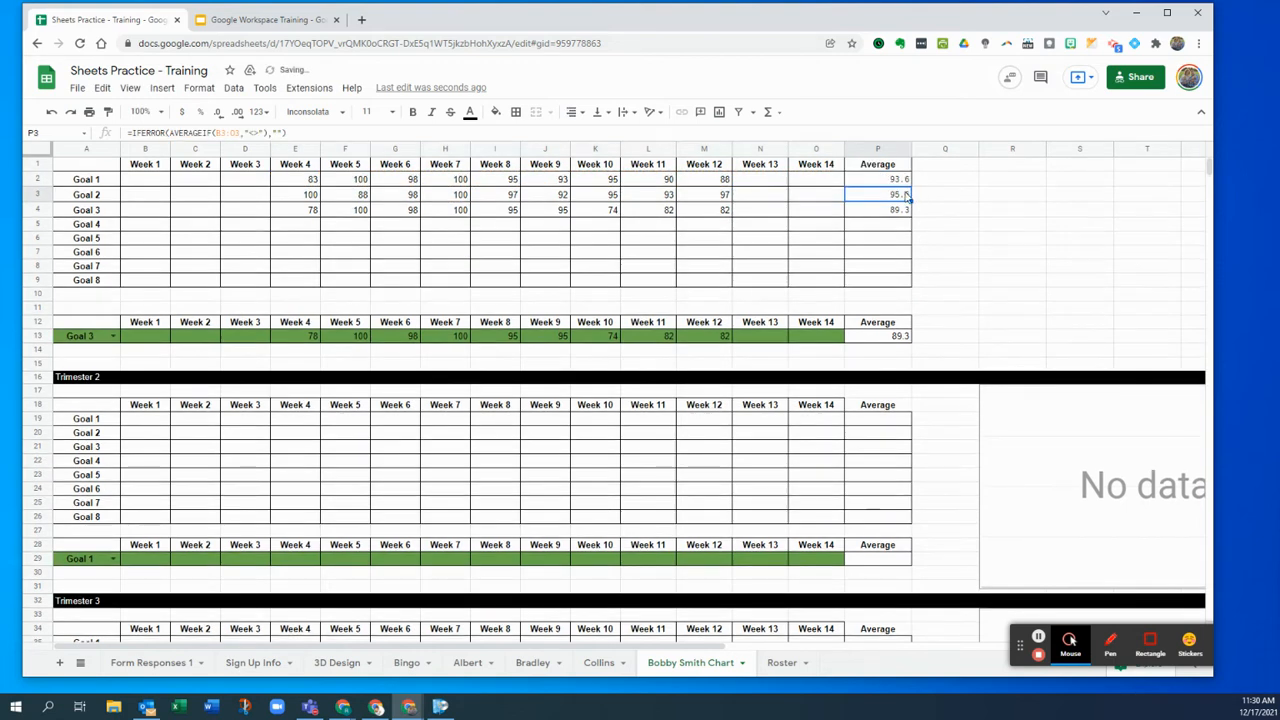
- Test the new average with a score of 70 in the Week 13 cell, then delete it
click(902, 182)
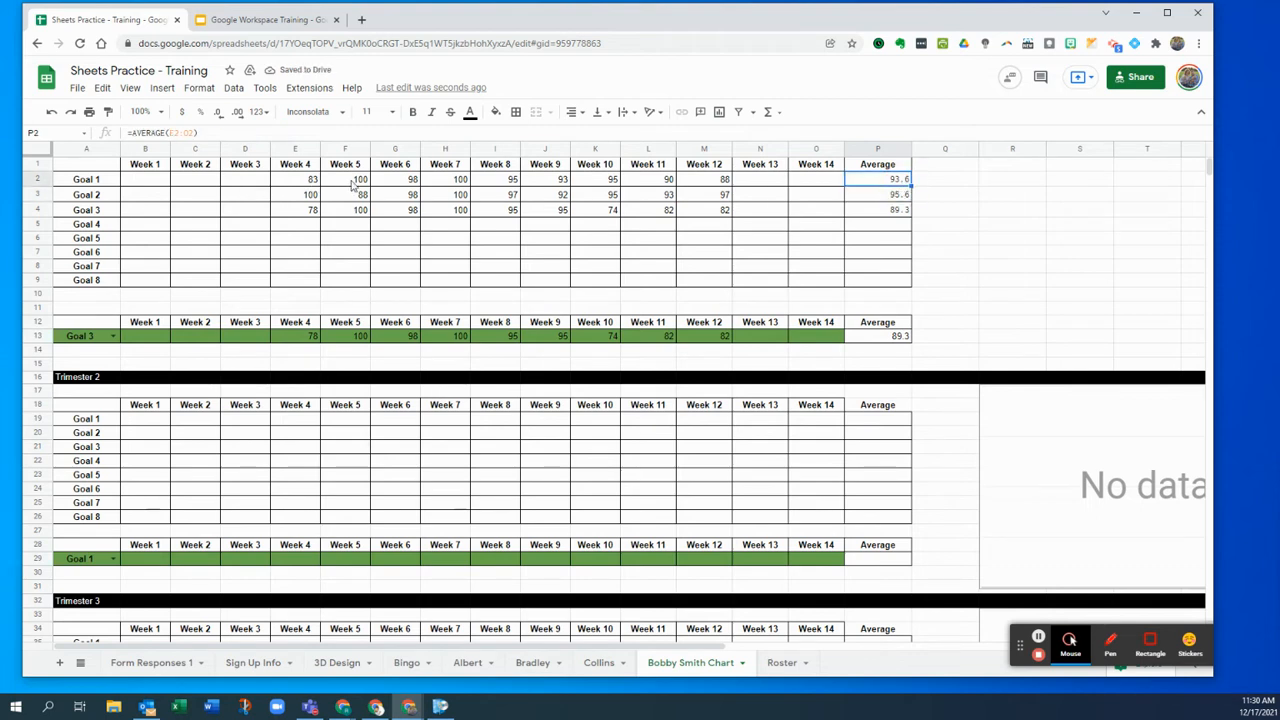
click(765, 181)
text(70)
key(Return)
key(Up)
key(Right)
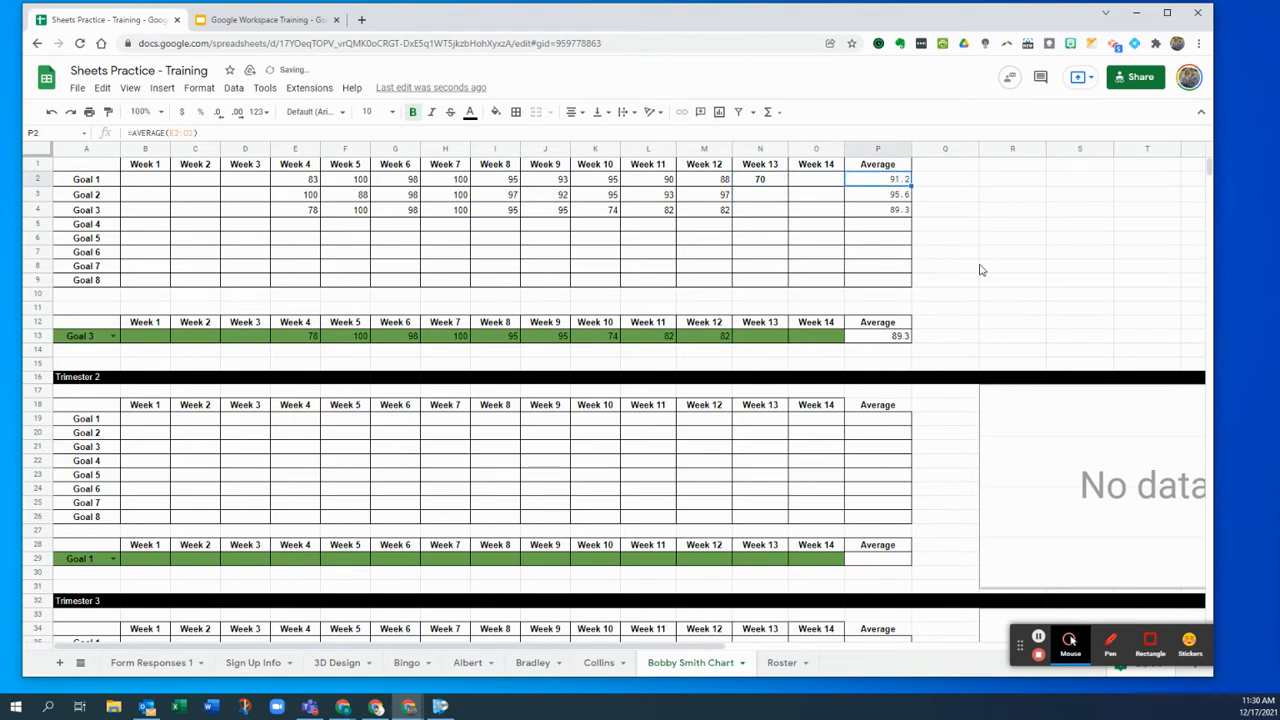
key(Left)
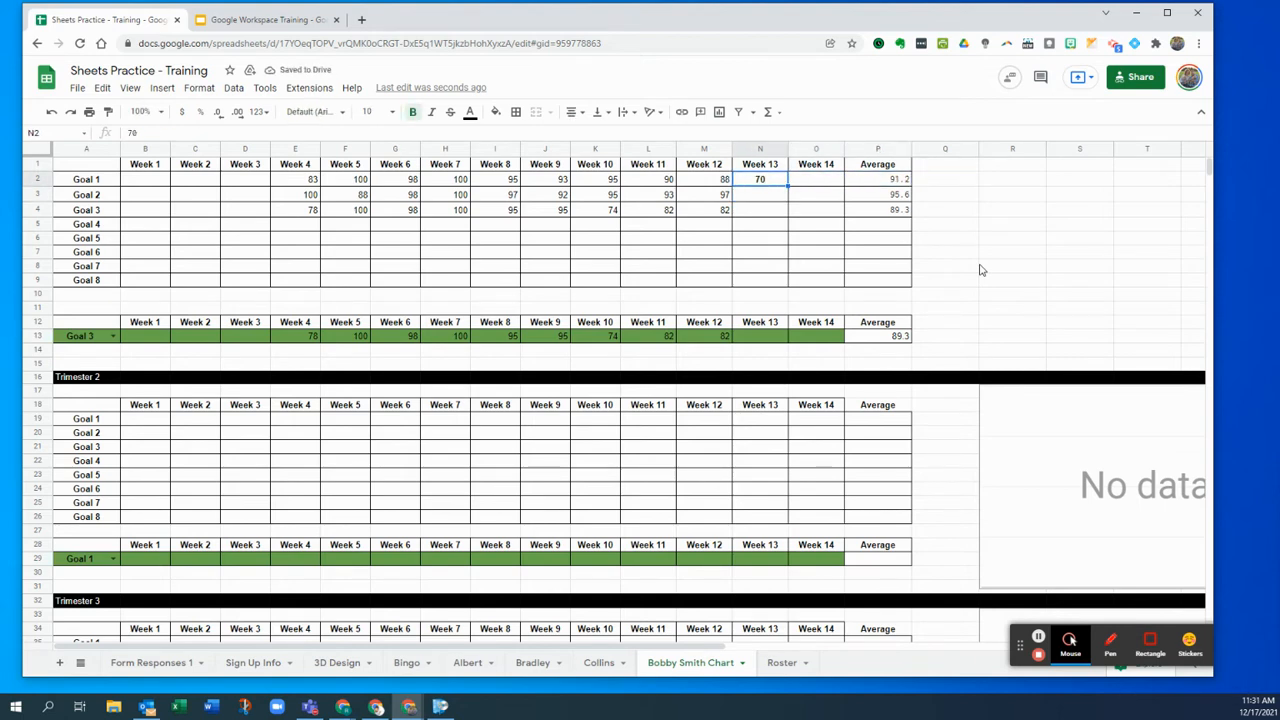
key(Delete)
key(Right)
key(Right)
key(Right)
key(Left)
key(Left)
key(Left)
key(Left)
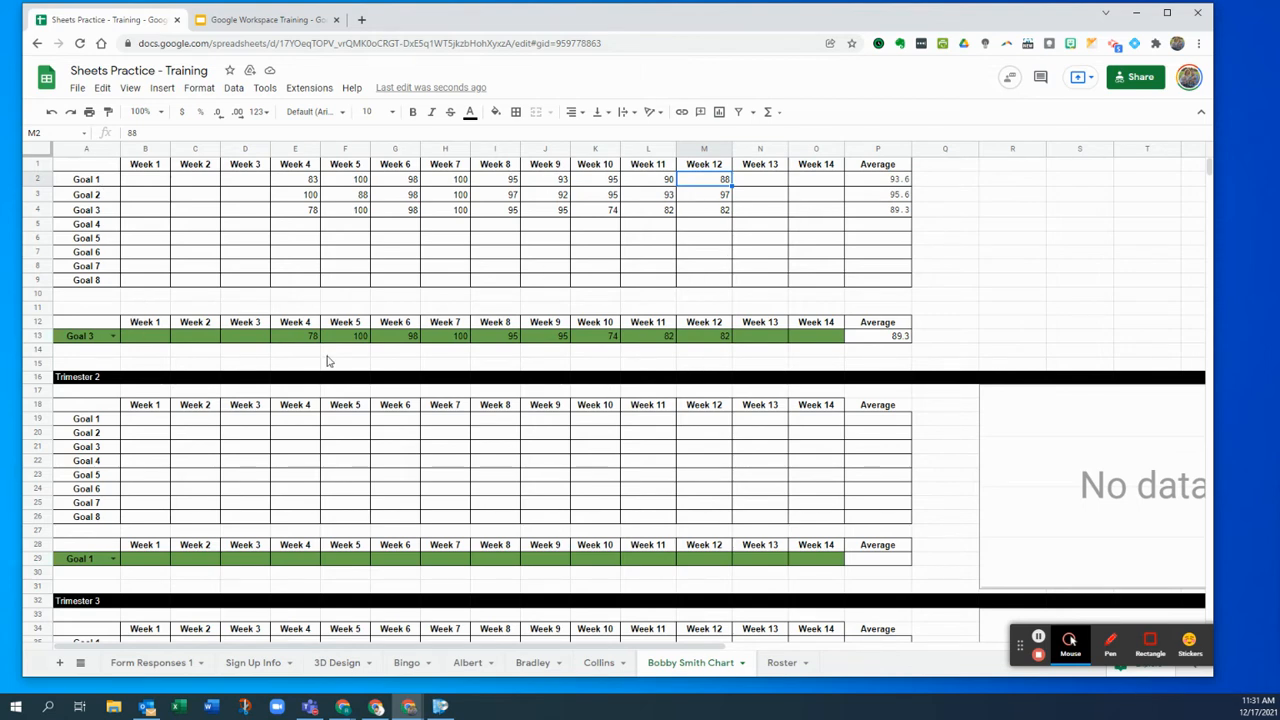
- Switch A13 to Goal 1 and back to Goal 3, then select the week headers and Goal 3 row B12:O13
click(129, 336)
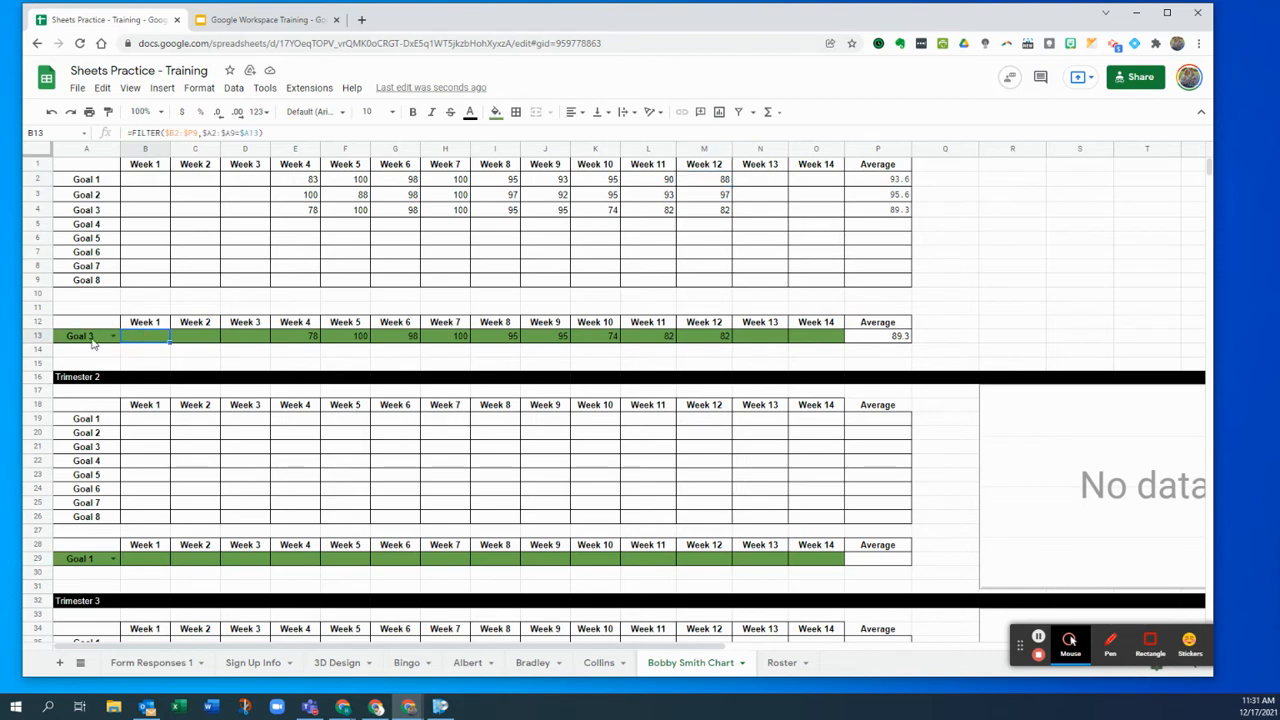
click(103, 341)
click(113, 337)
click(95, 352)
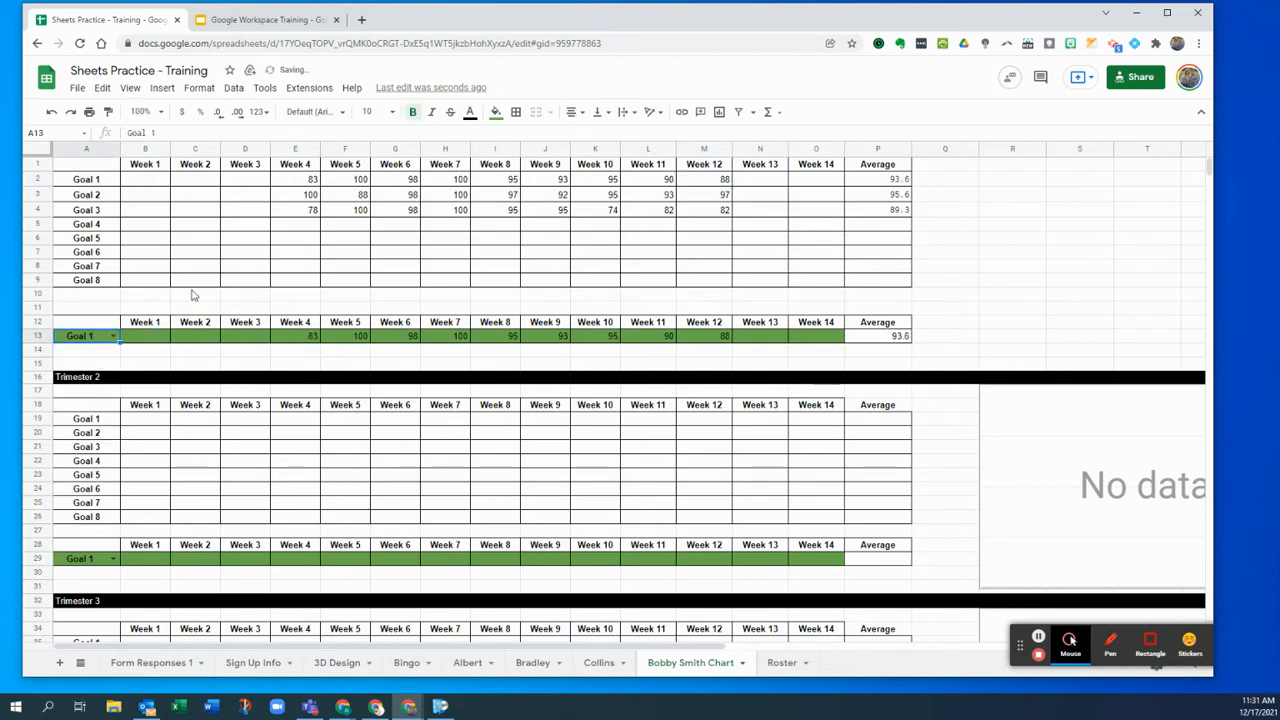
click(110, 340)
click(91, 383)
drag(135, 326, 821, 336)
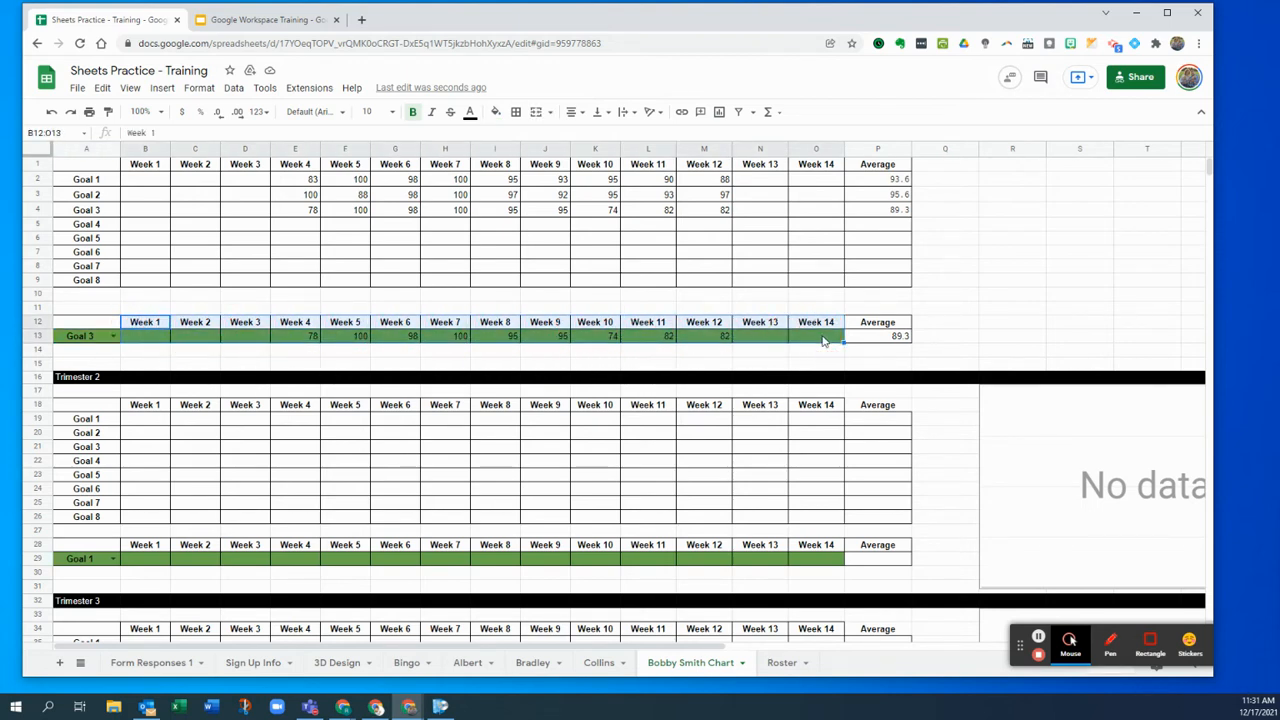
- Insert a chart from B12:O13 and remove 'vs. Week 3' from its title
click(162, 89)
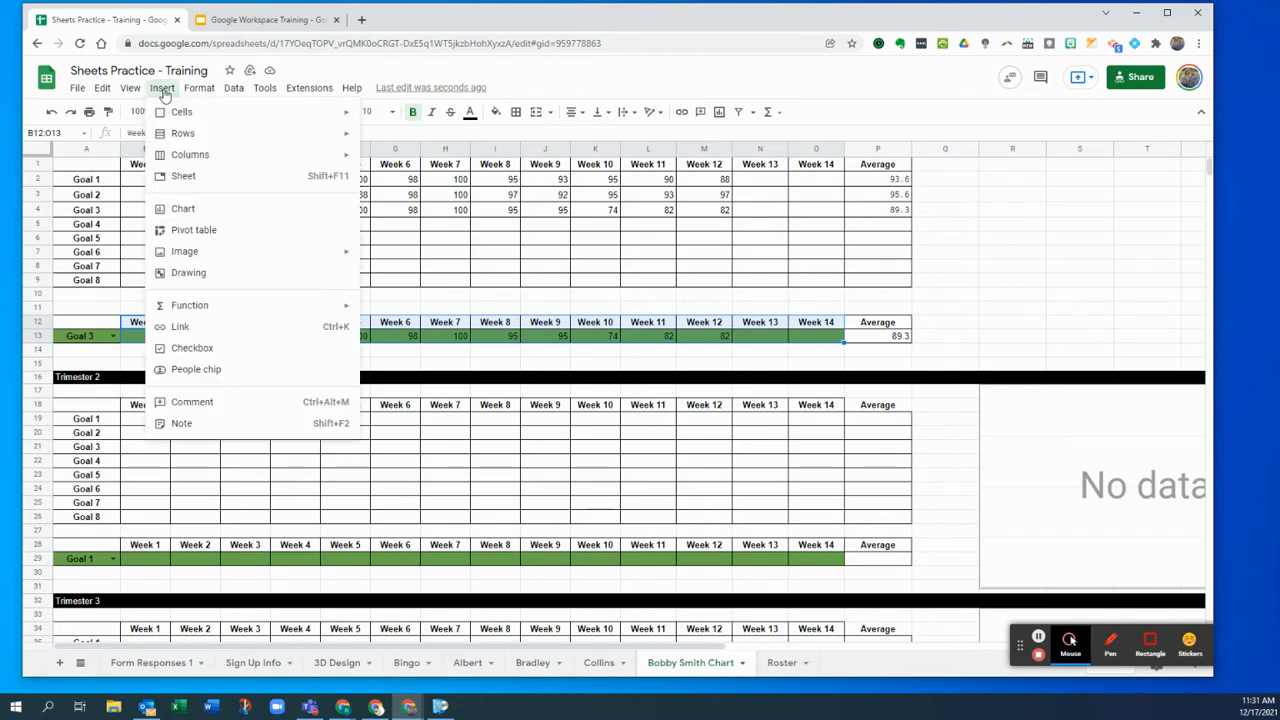
click(263, 211)
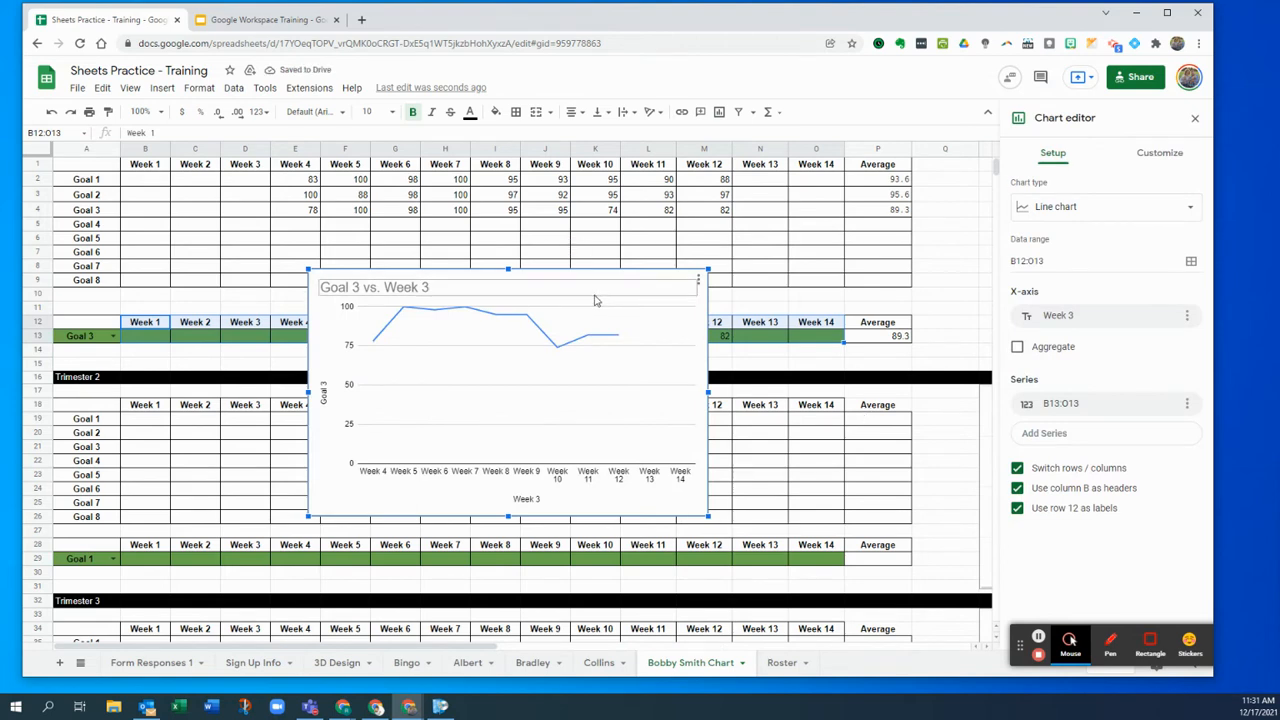
click(424, 288)
drag(1095, 326, 1045, 327)
key(BackSpace)
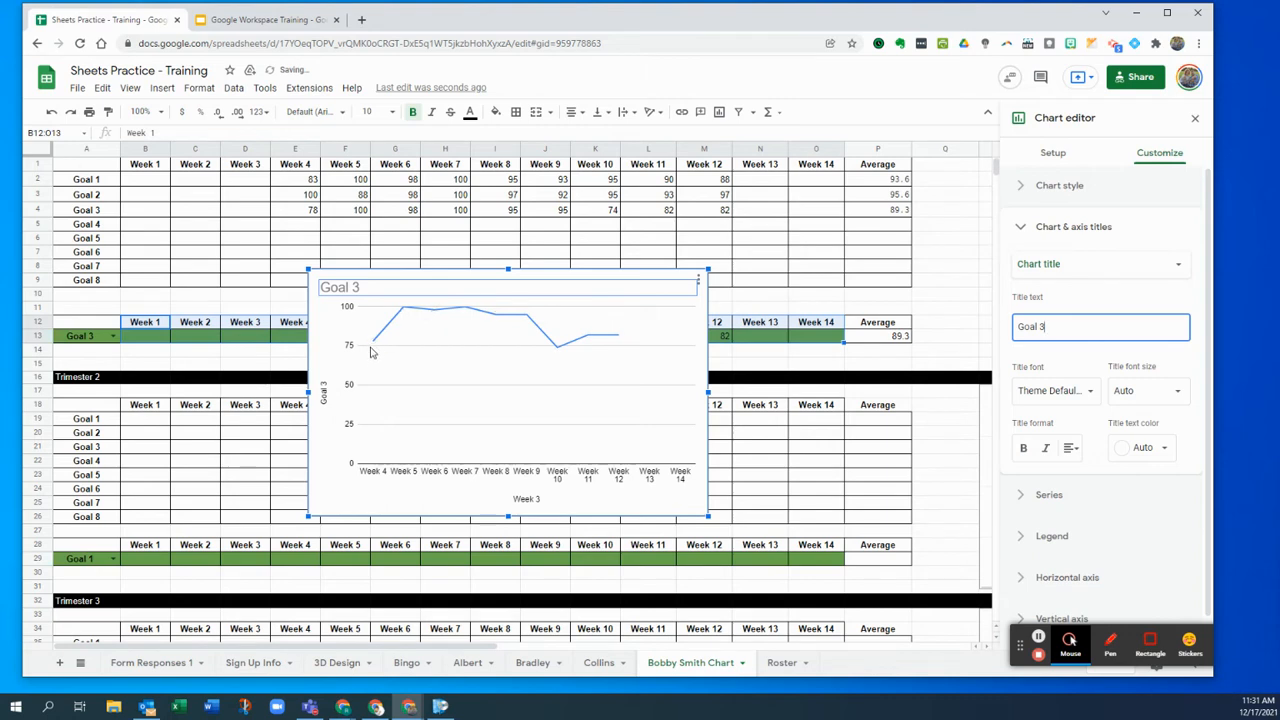
click(1155, 305)
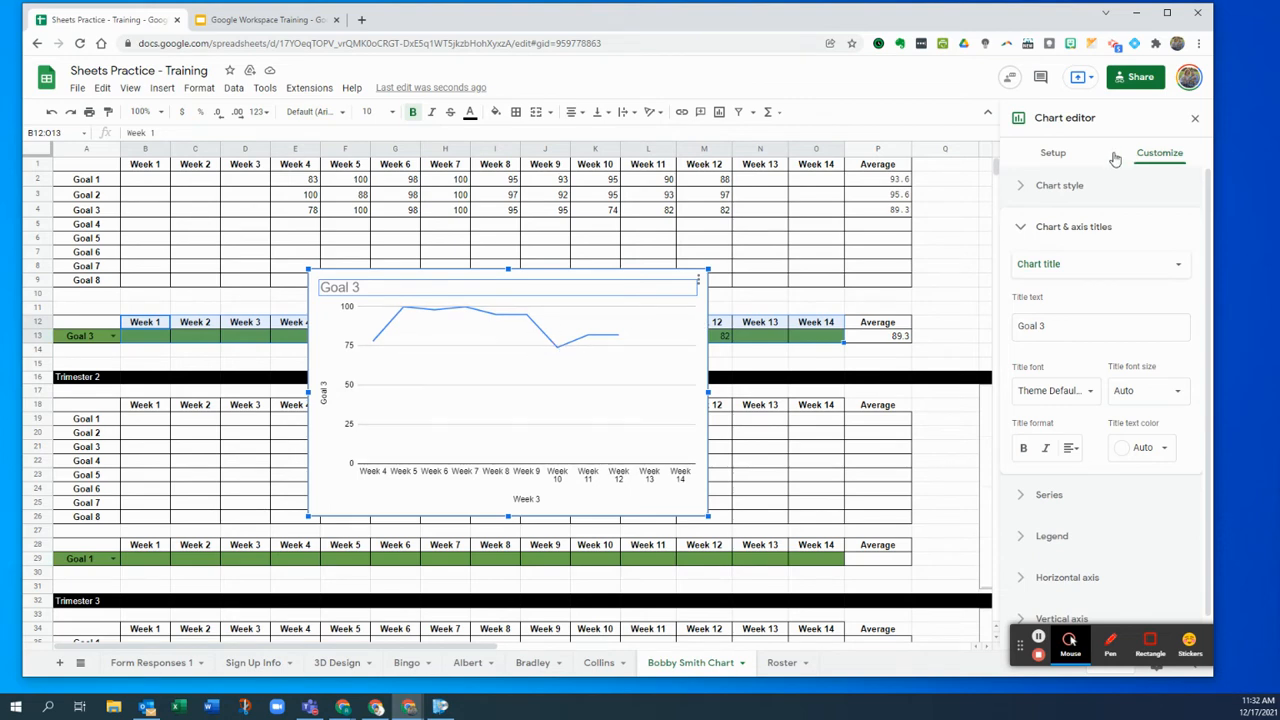
- Change the chart to a column chart and start retyping the title as 'Goal 3'
click(1060, 186)
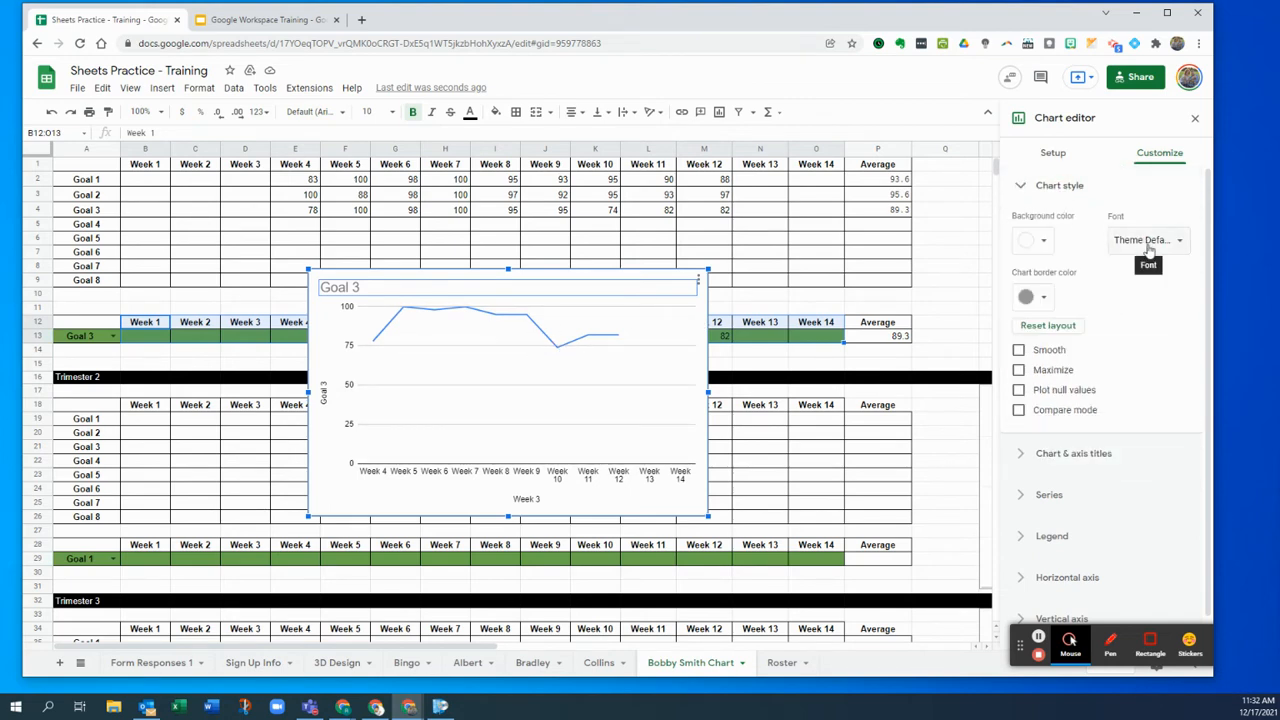
click(1048, 190)
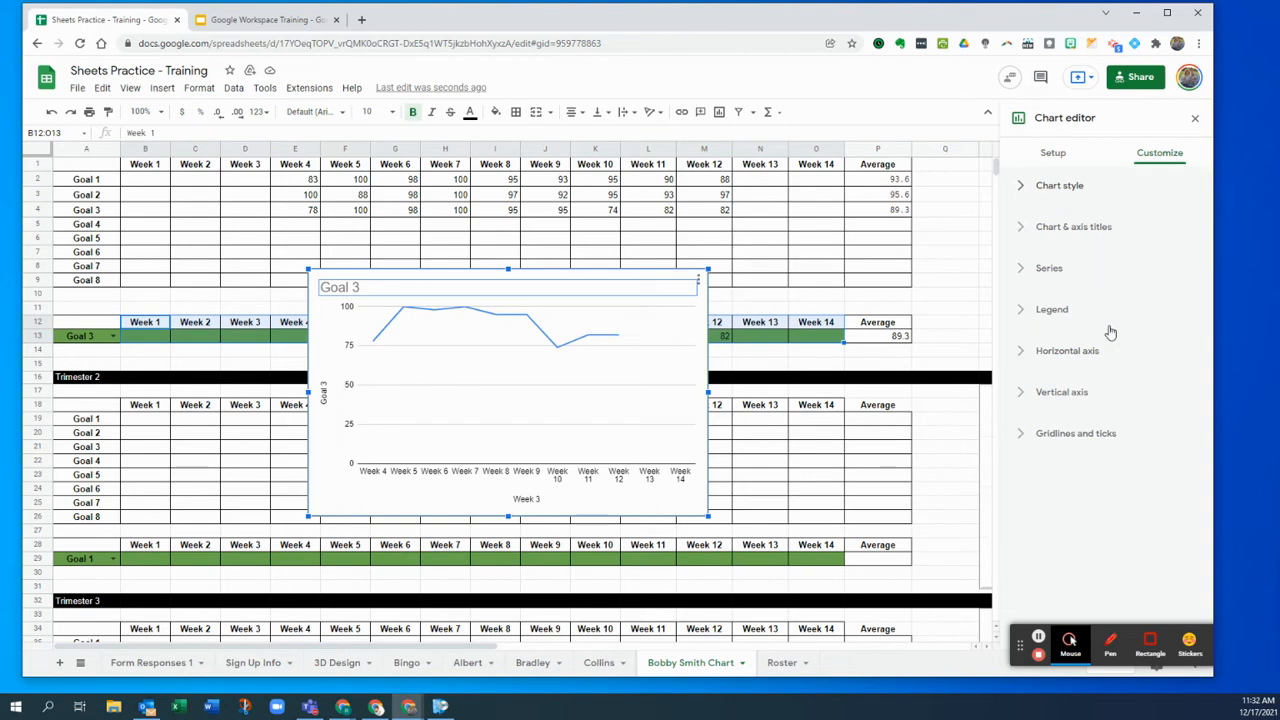
click(1055, 156)
click(1124, 212)
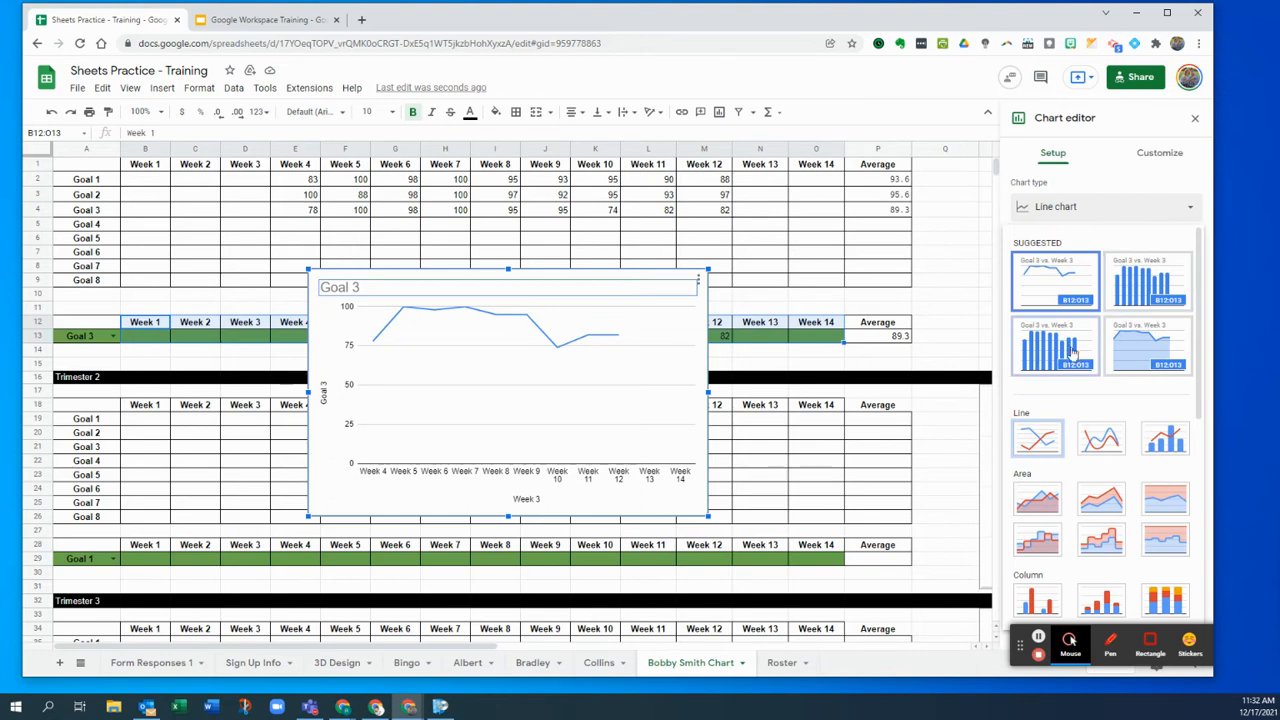
click(1133, 292)
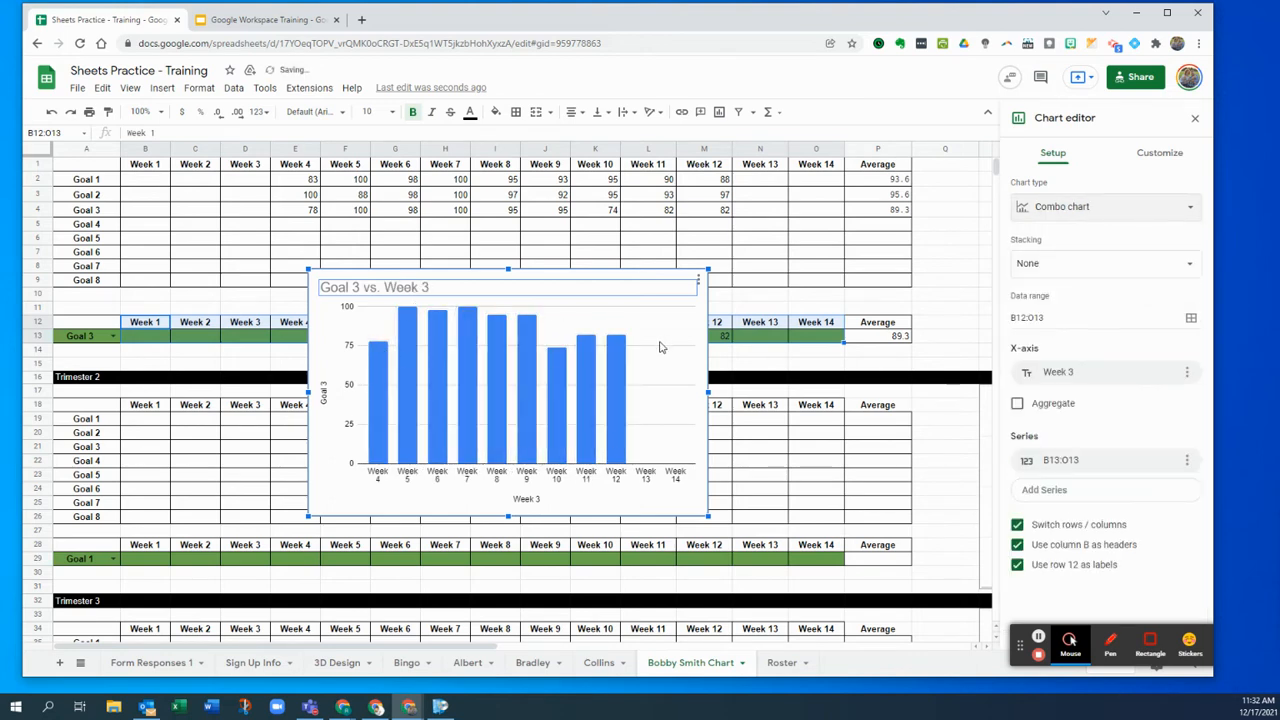
click(1043, 212)
click(1080, 344)
click(1133, 206)
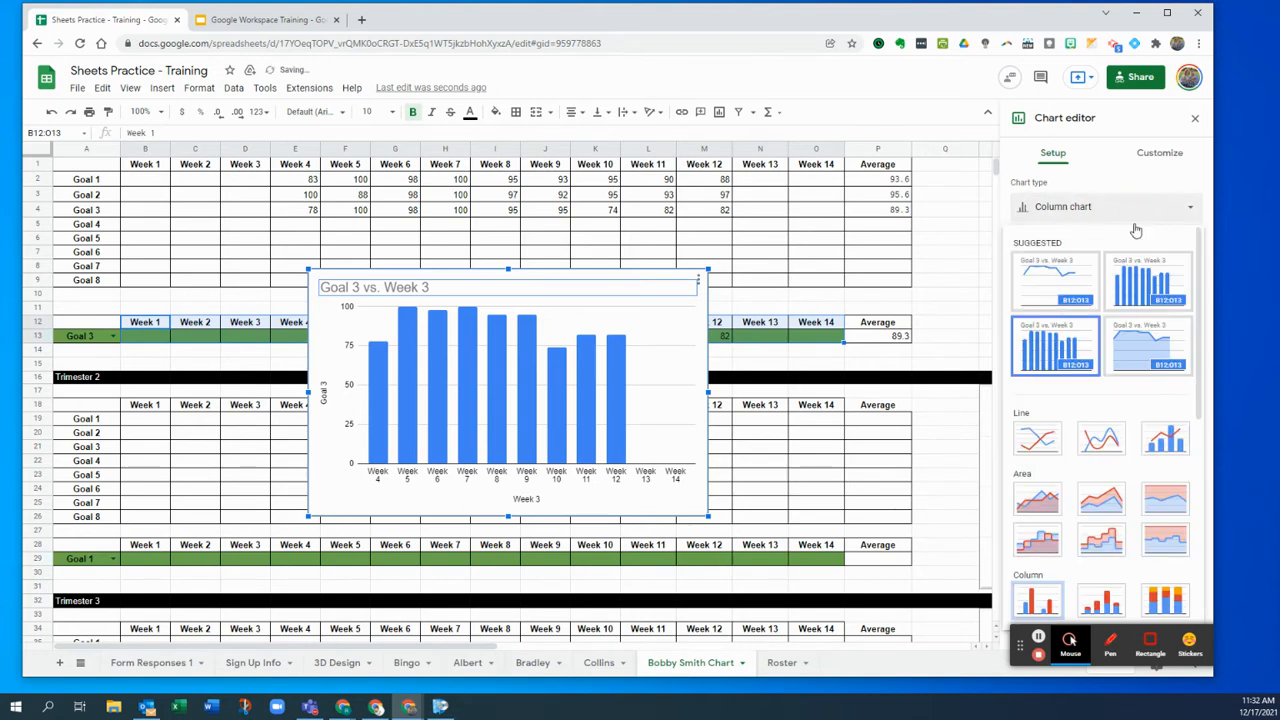
click(1153, 279)
click(482, 292)
drag(480, 291, 368, 289)
key(BackSpace)
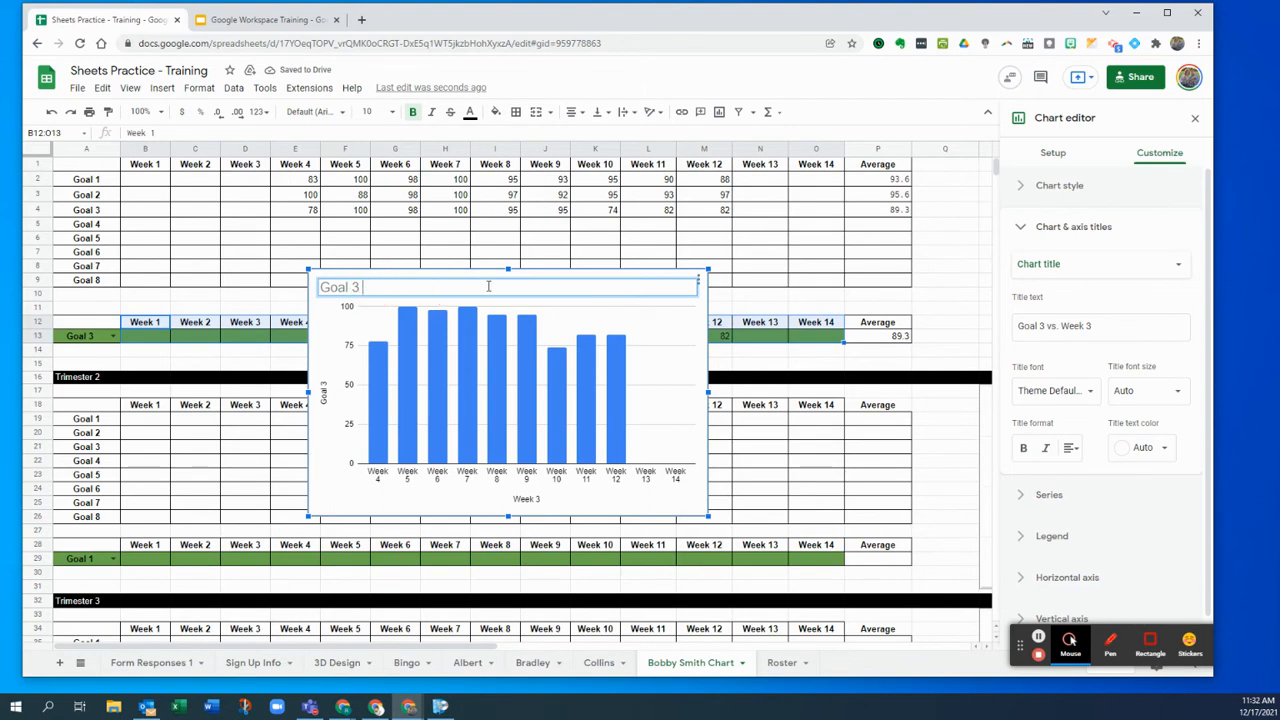
click(1092, 190)
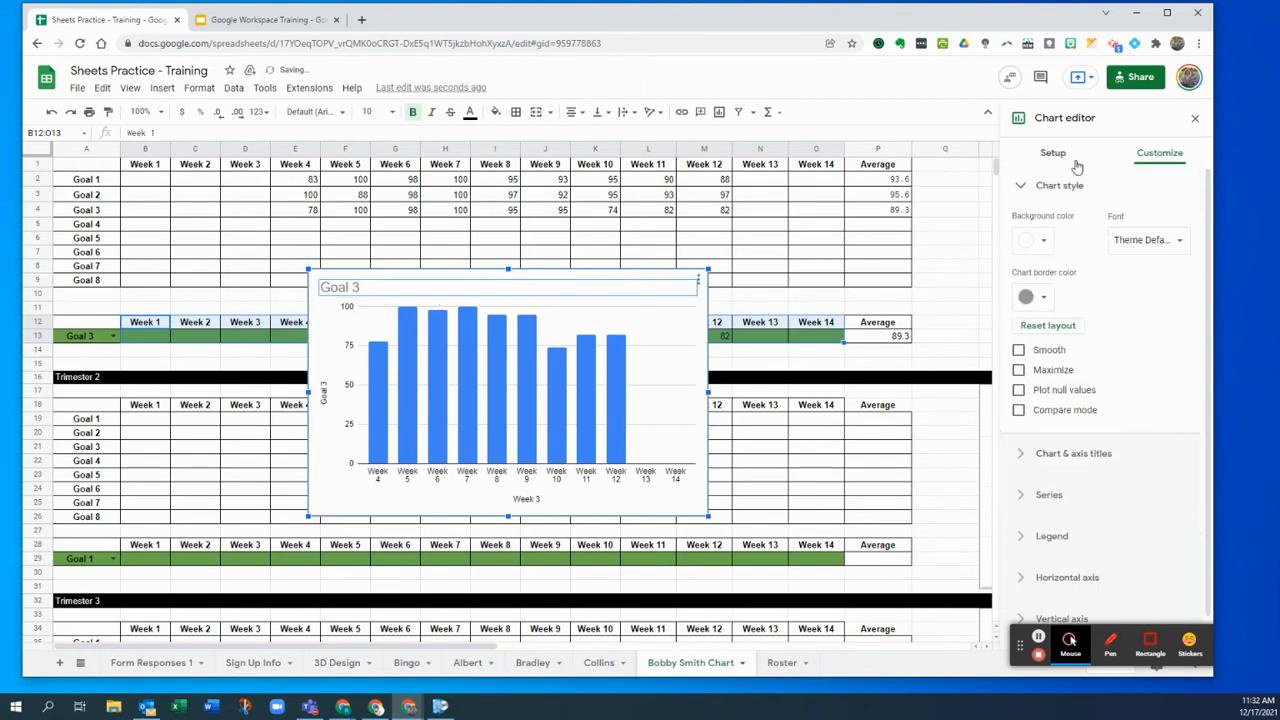
click(1076, 166)
click(1074, 209)
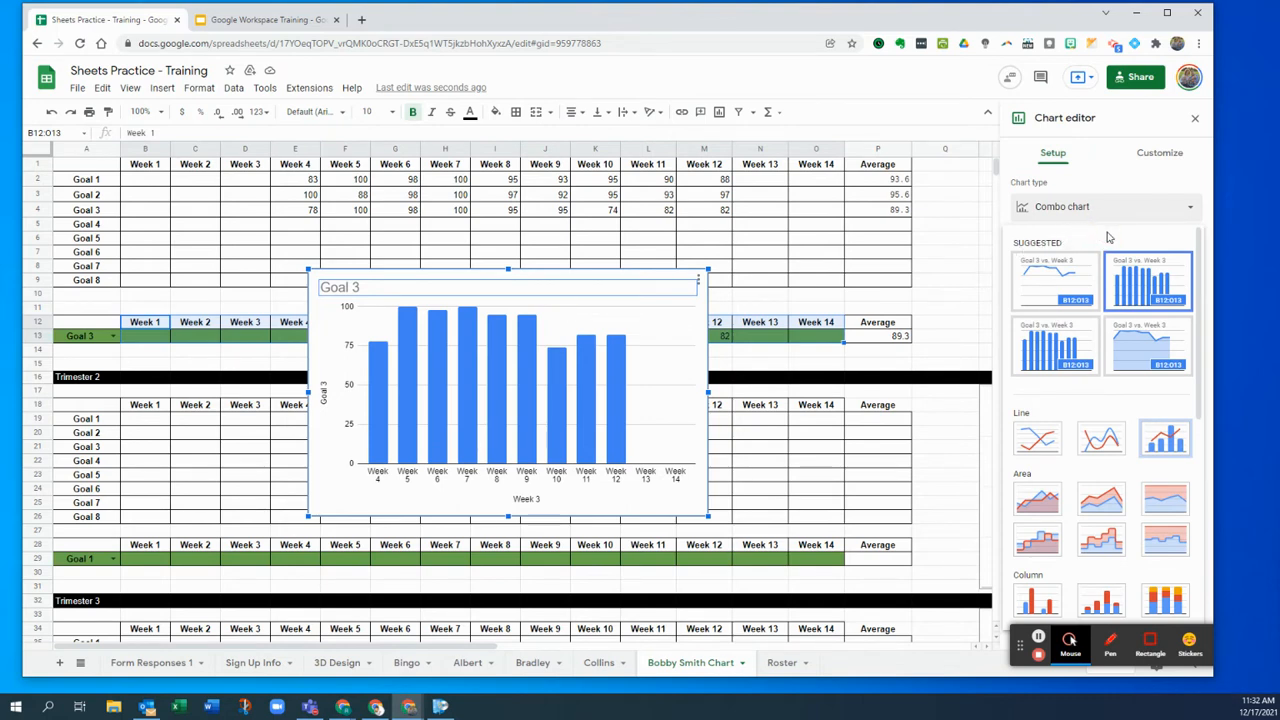
scroll(1100, 300, down, 5)
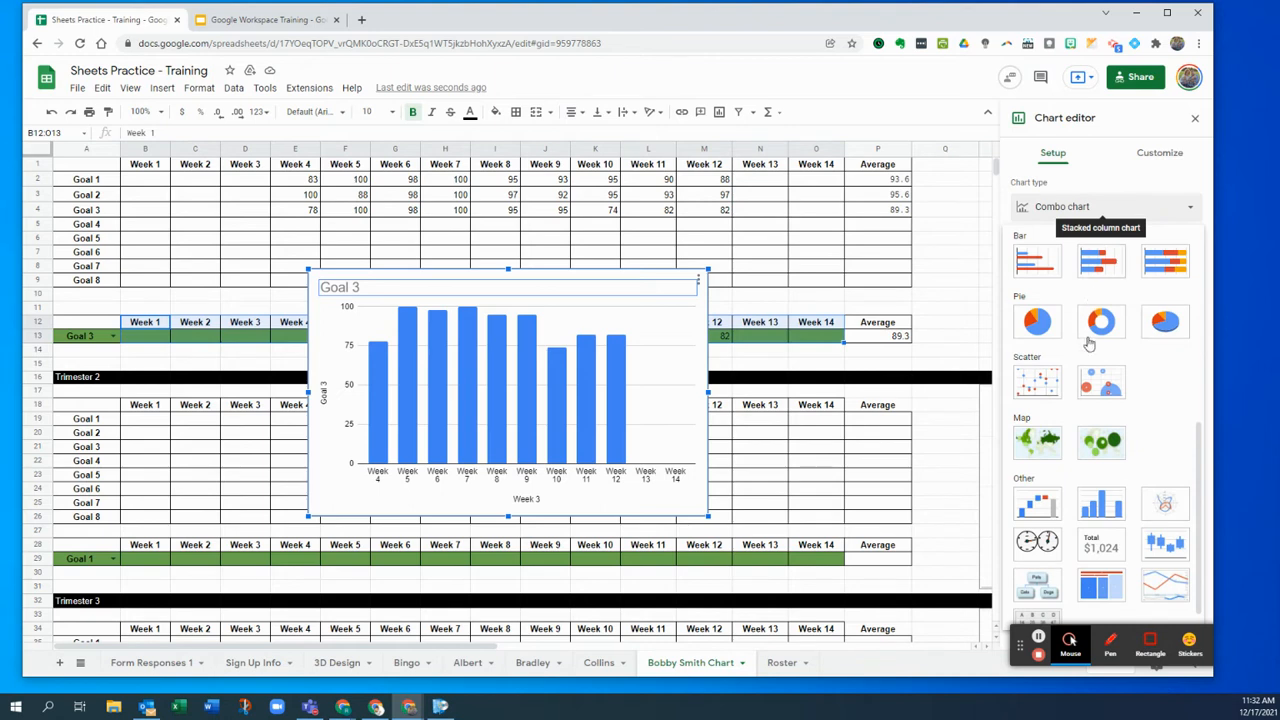
scroll(1089, 344, down, 1)
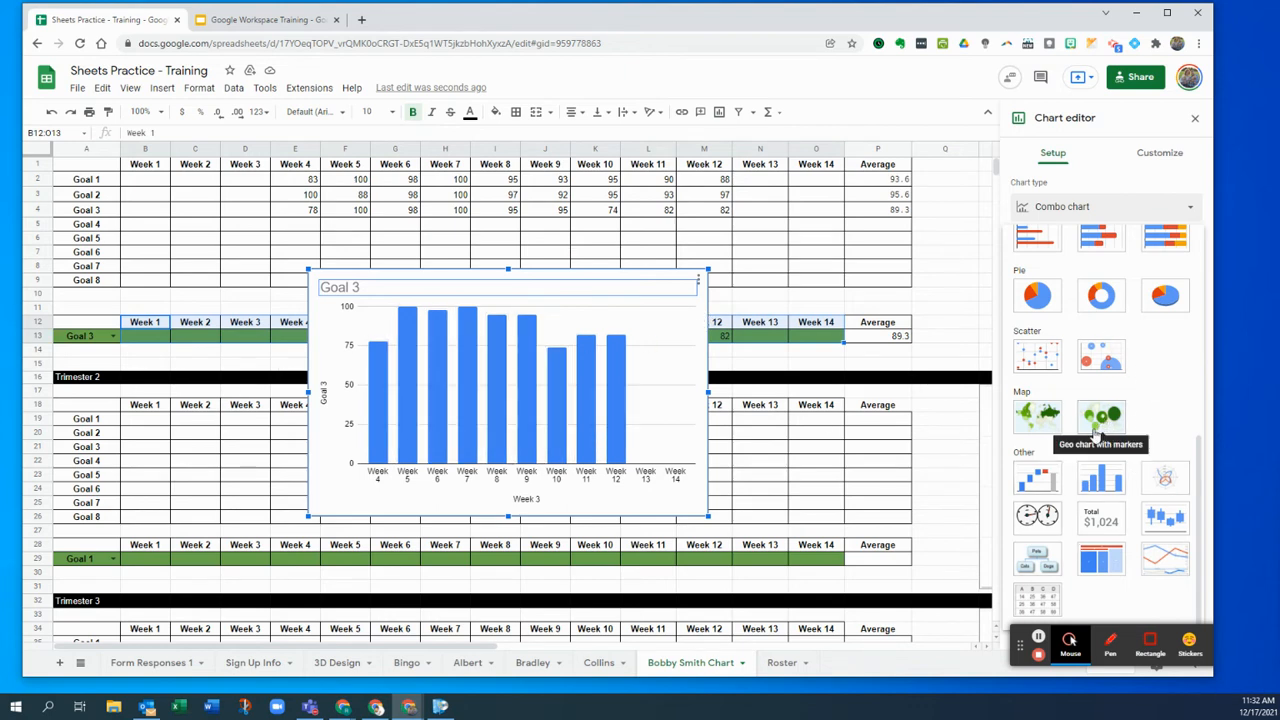
scroll(1168, 414, up, 3)
scroll(1168, 414, up, 3)
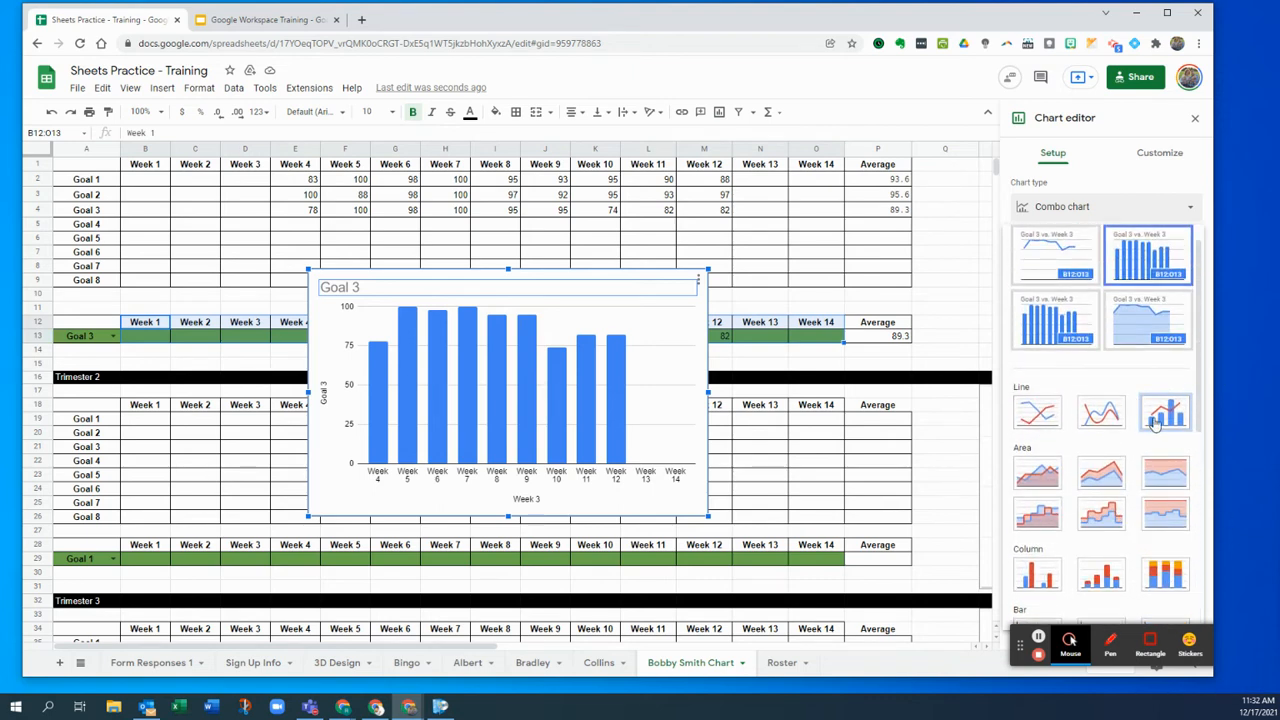
scroll(1155, 423, up, 1)
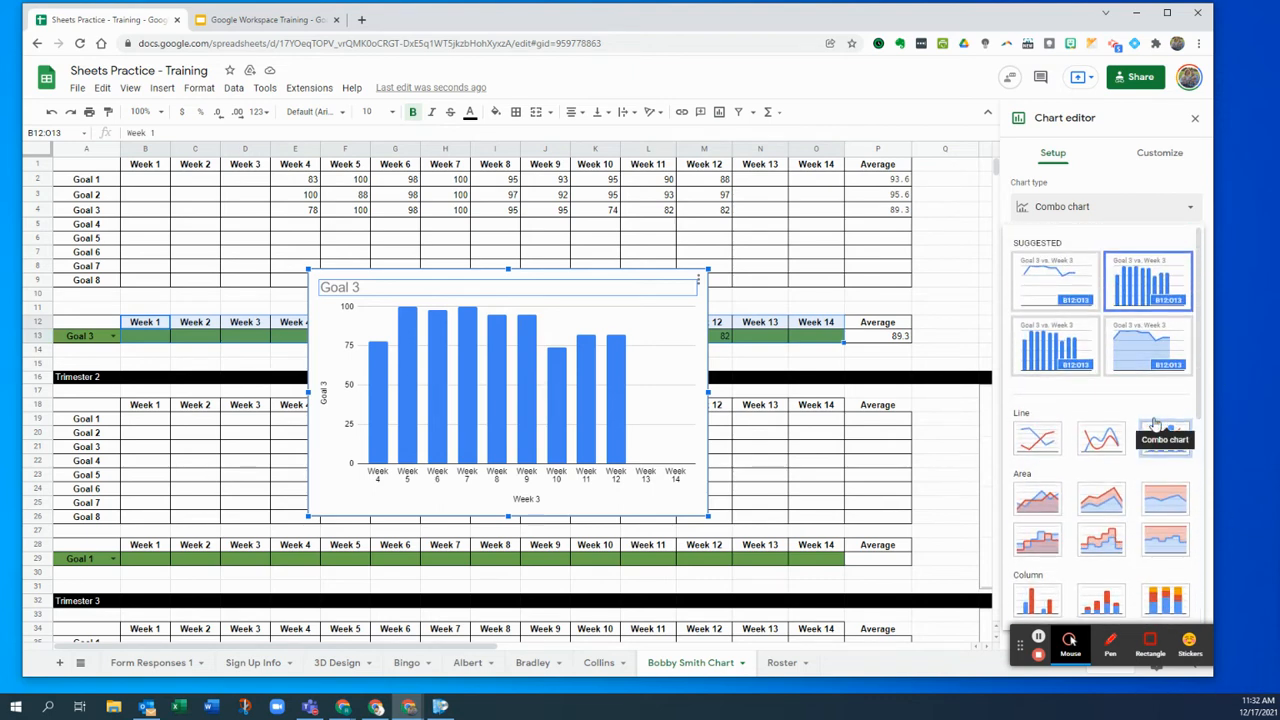
- Try a blue chart background, then set it back to white
click(1150, 160)
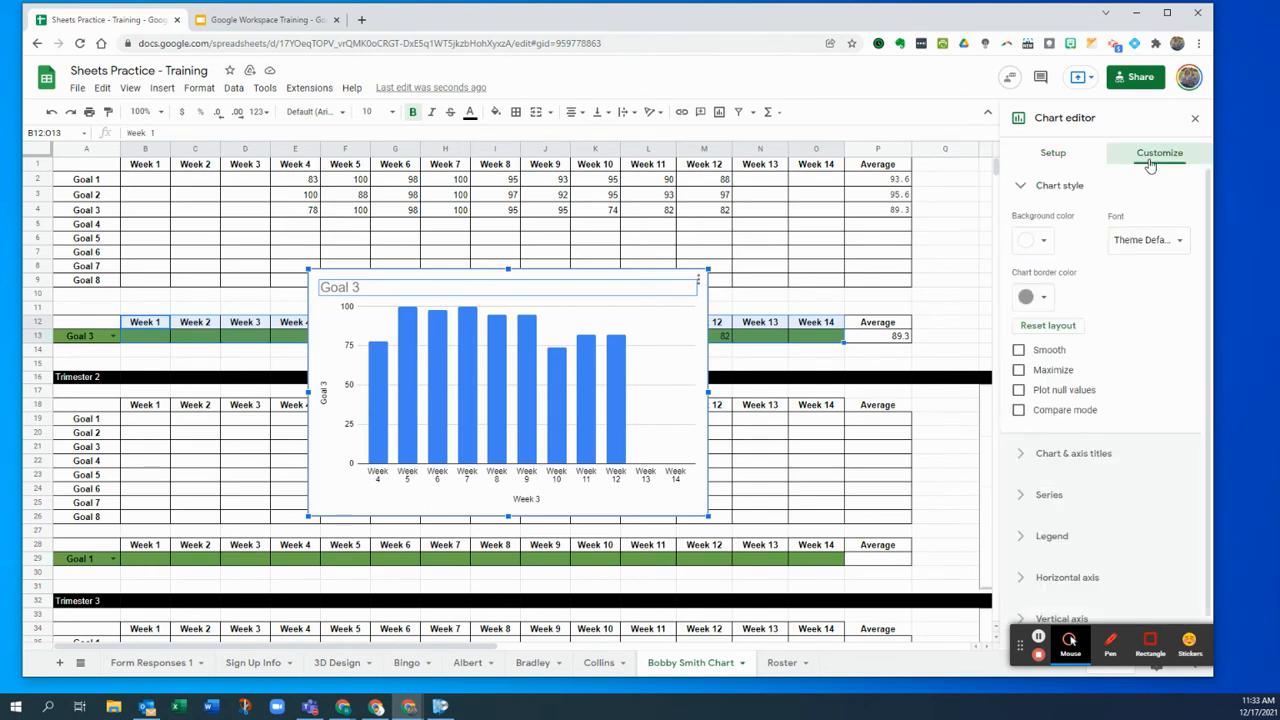
click(1045, 243)
click(1055, 287)
click(1052, 247)
click(1041, 287)
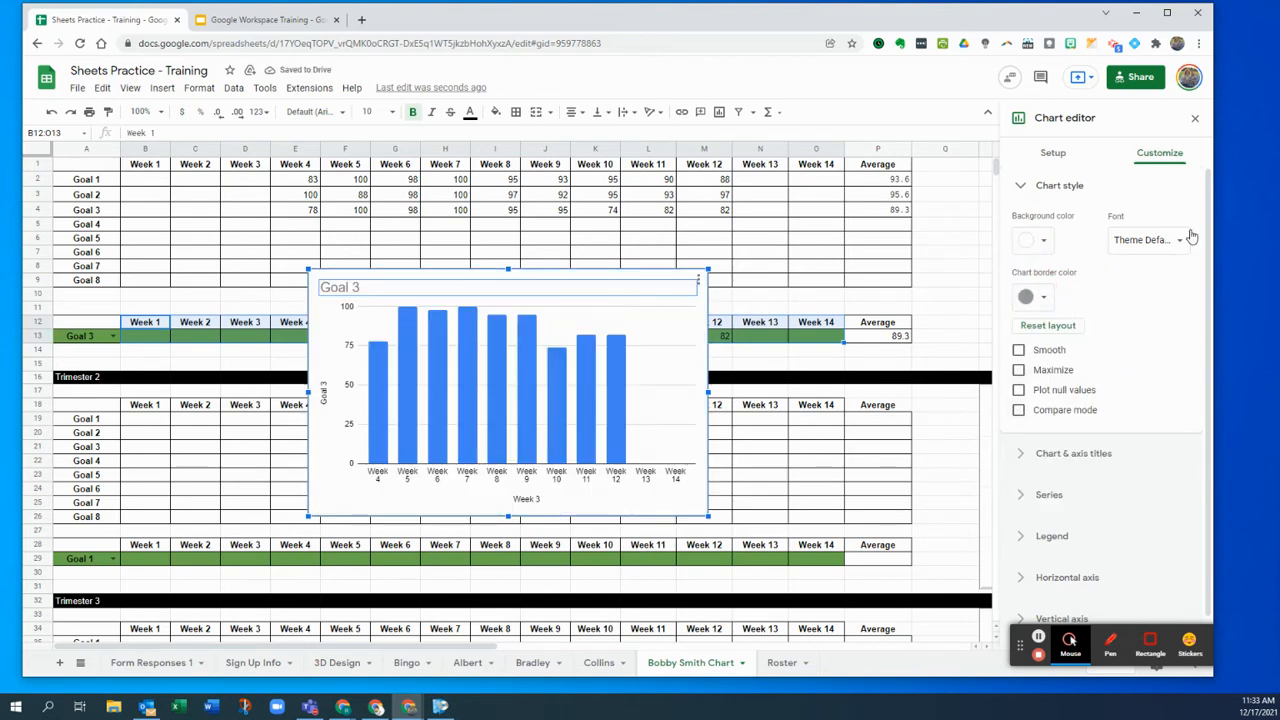
- In the Series settings, switch the series to a line and back to columns
scroll(1131, 405, down, 1)
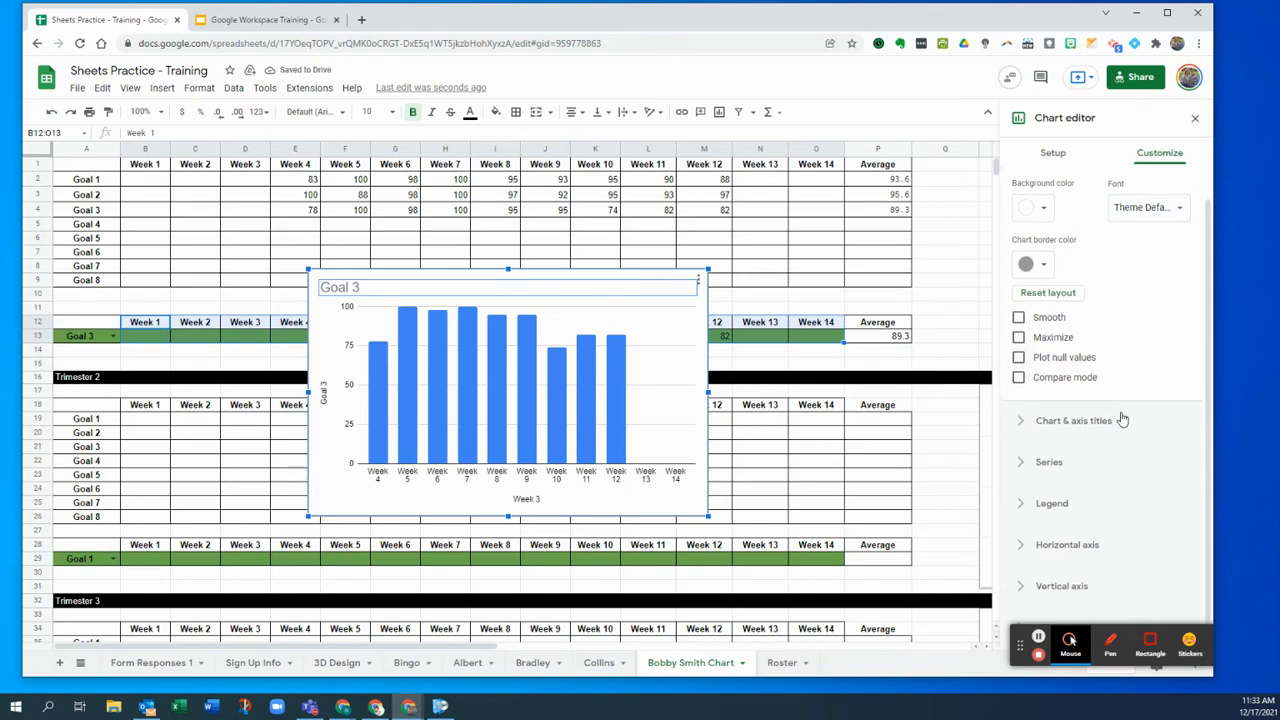
click(1108, 422)
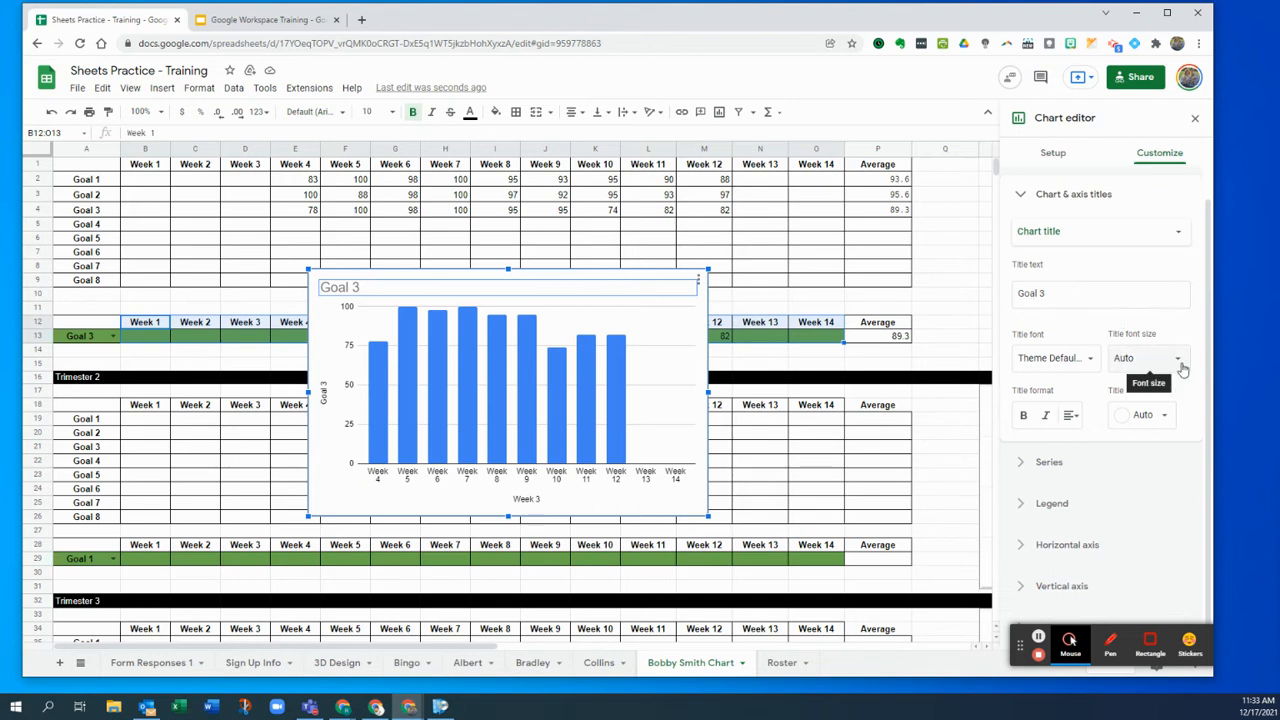
click(1049, 462)
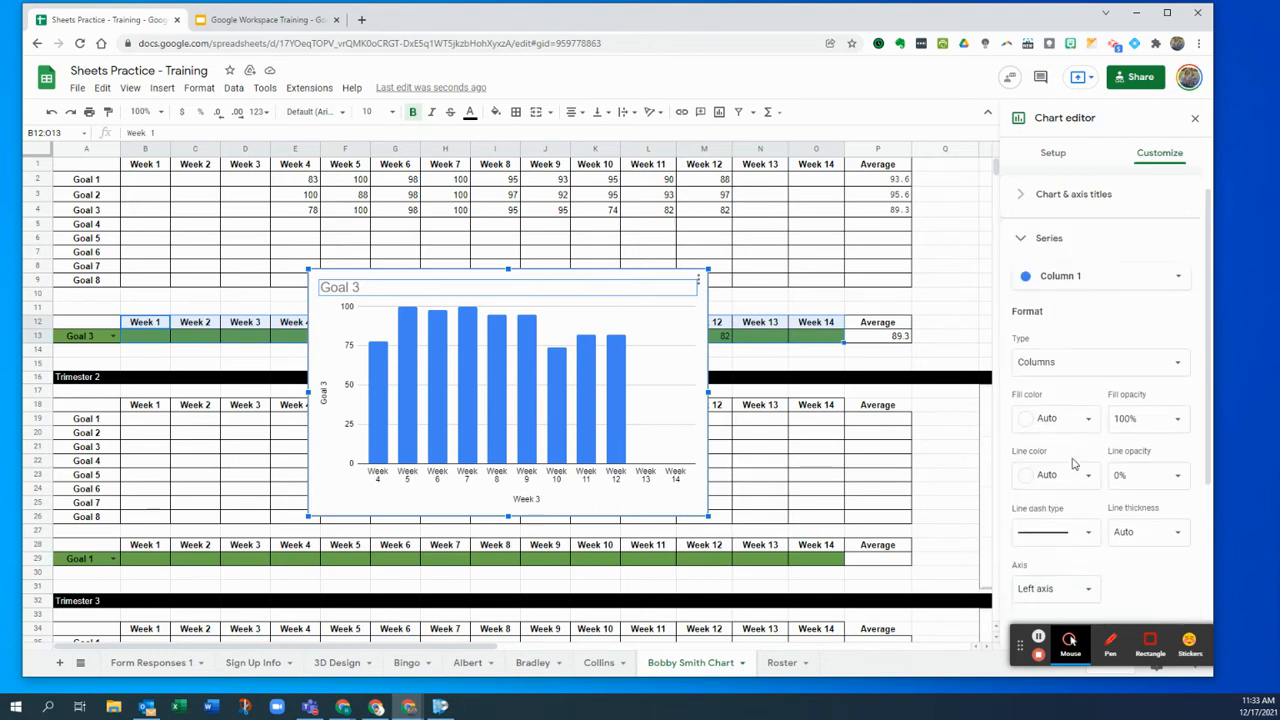
scroll(1096, 318, down, 1)
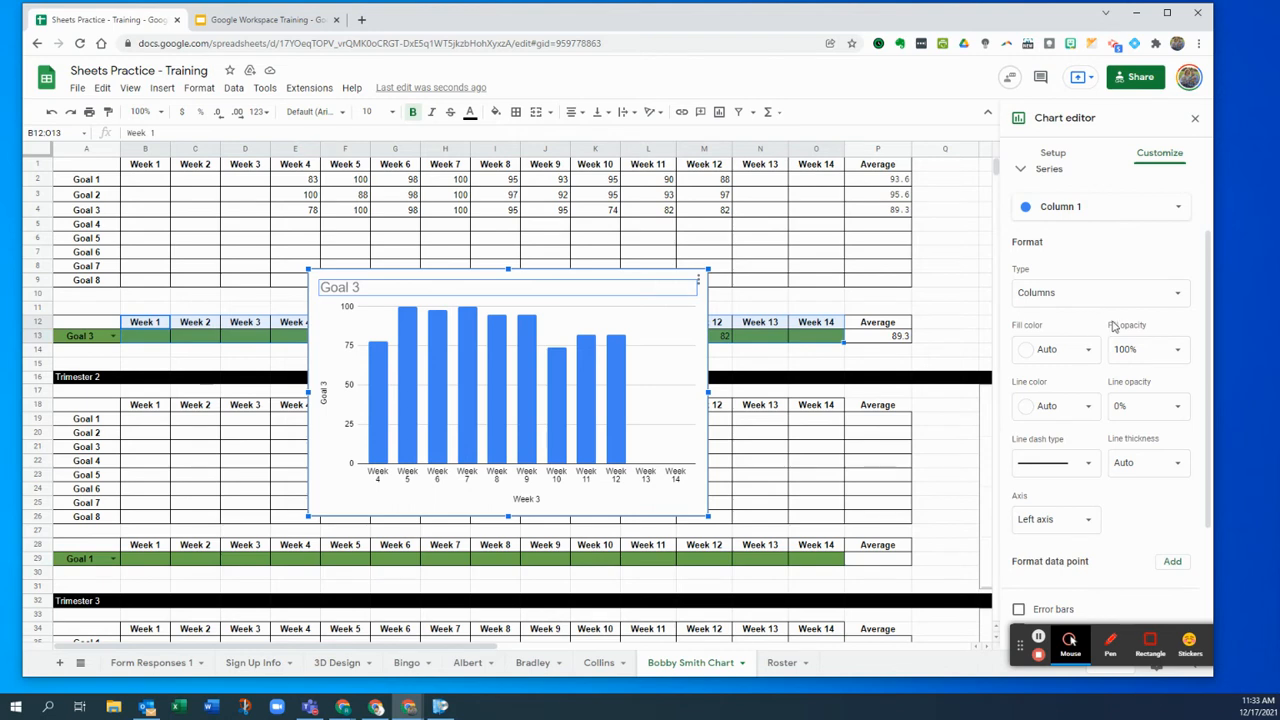
click(1108, 295)
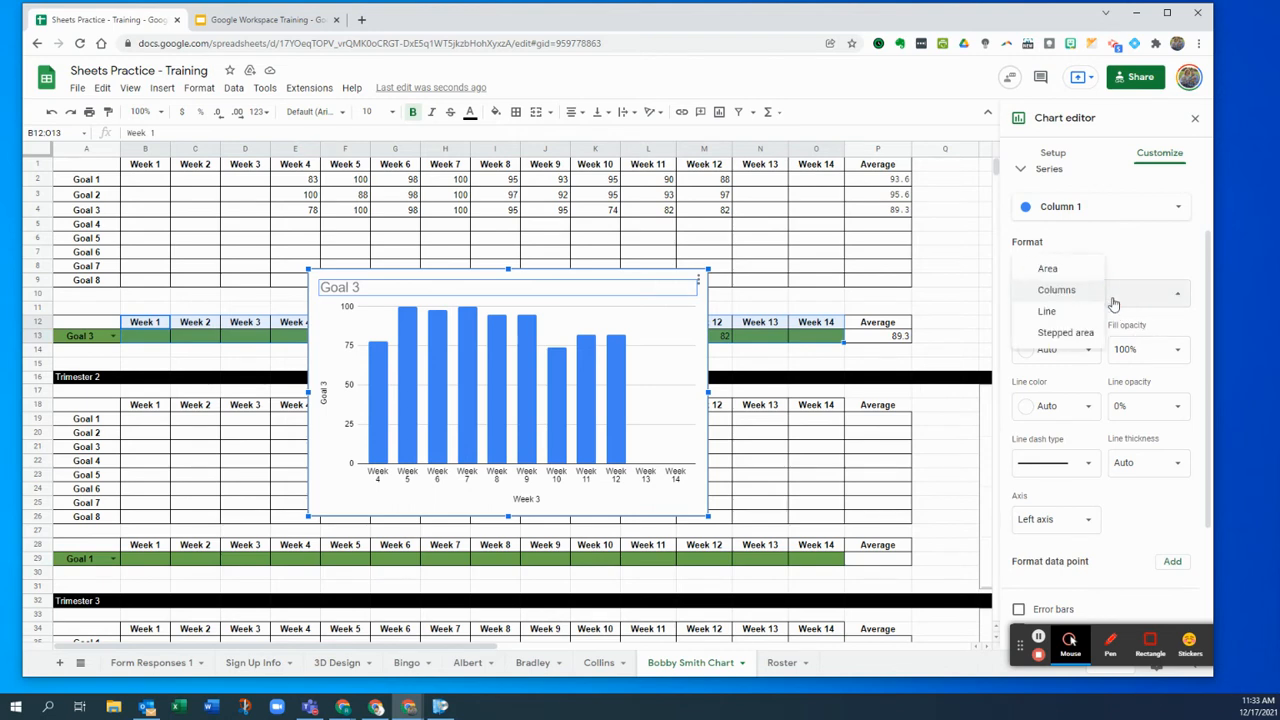
click(1060, 313)
click(1104, 297)
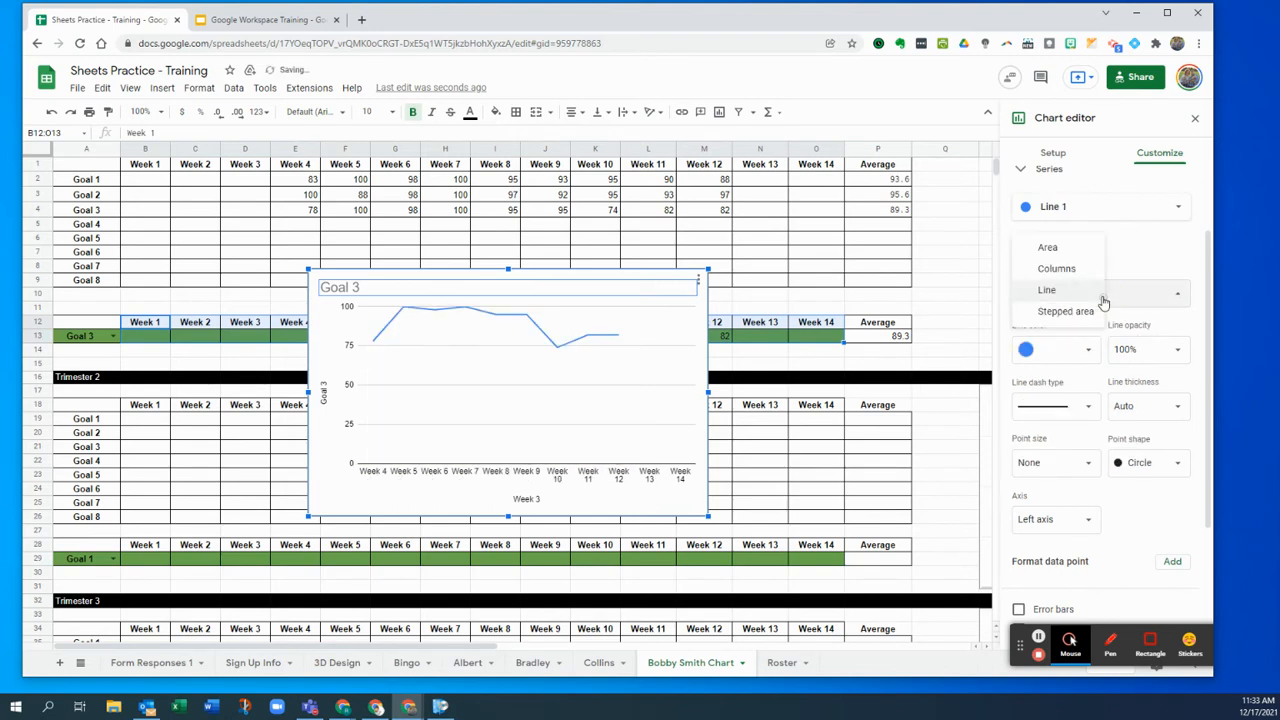
click(1099, 270)
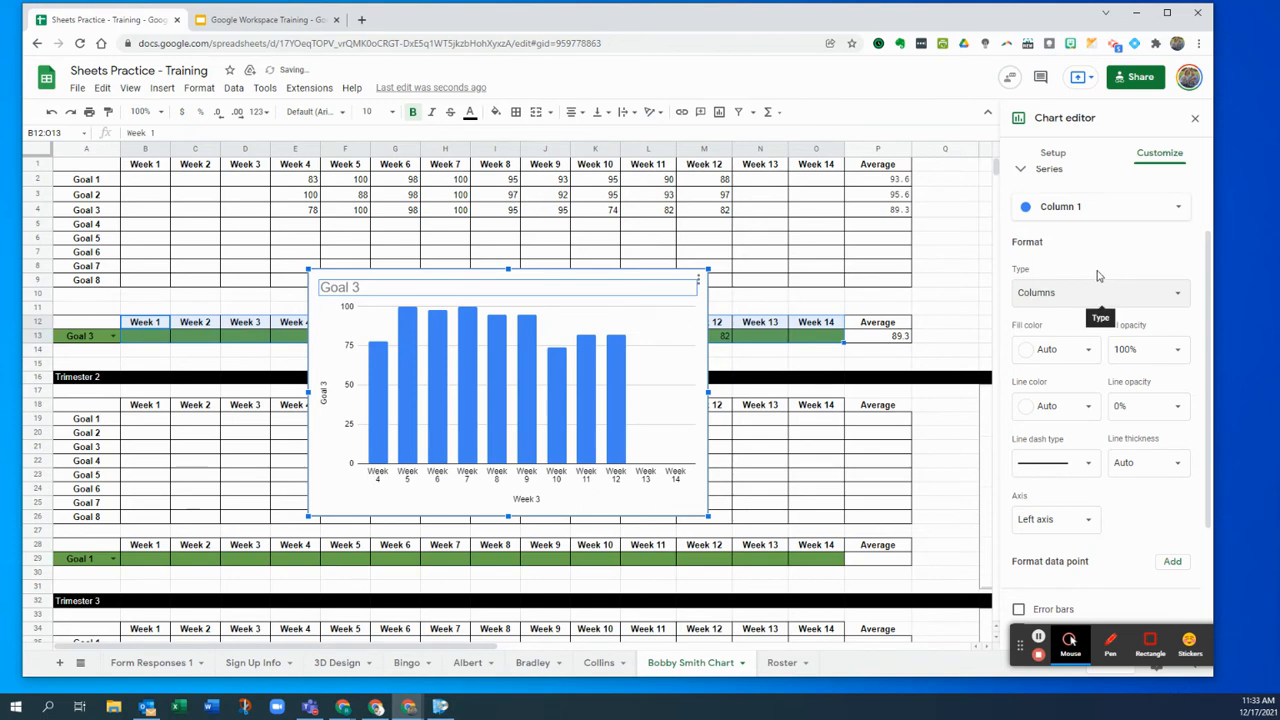
- Add a linear trendline to the Goal 3 series
scroll(1098, 276, down, 3)
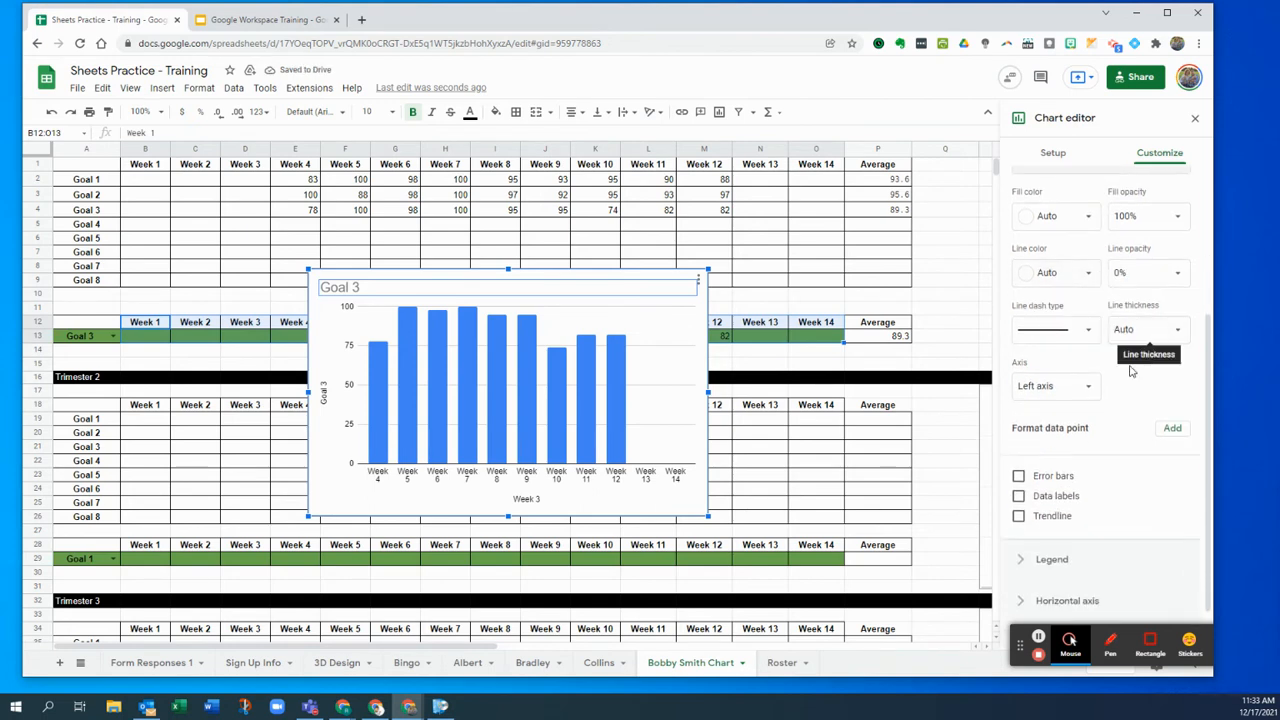
scroll(1122, 410, down, 1)
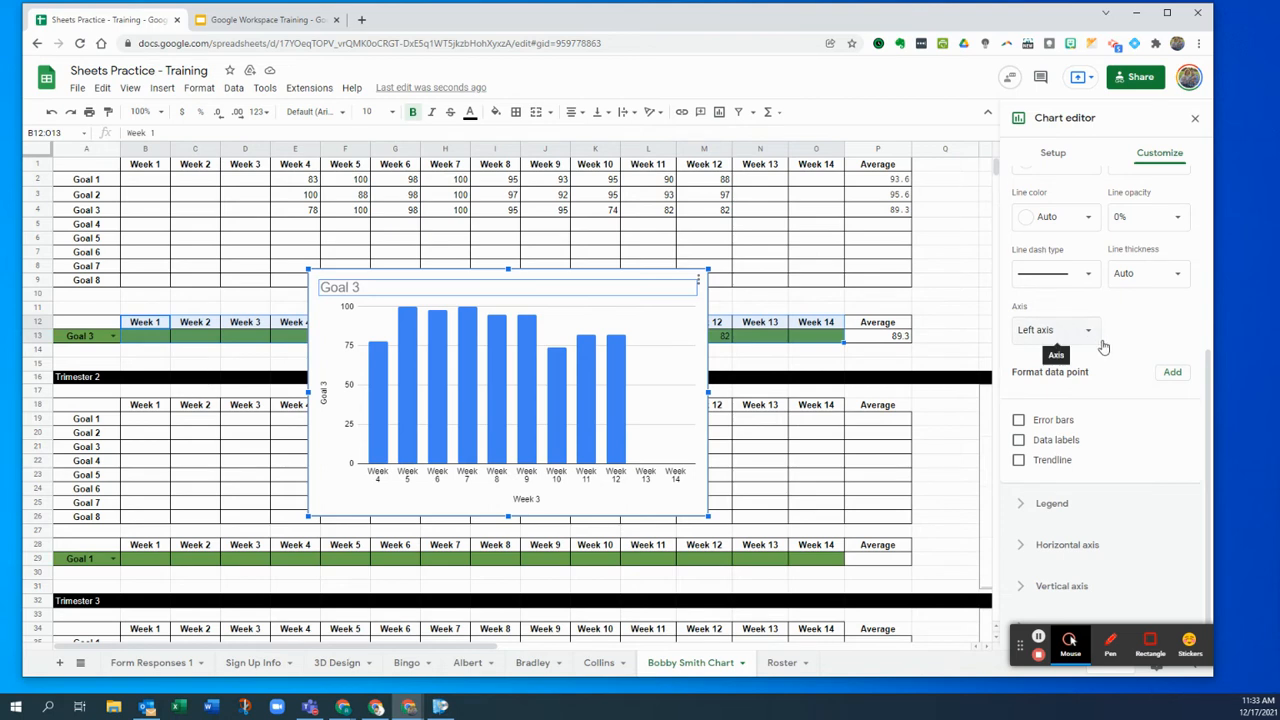
click(1086, 508)
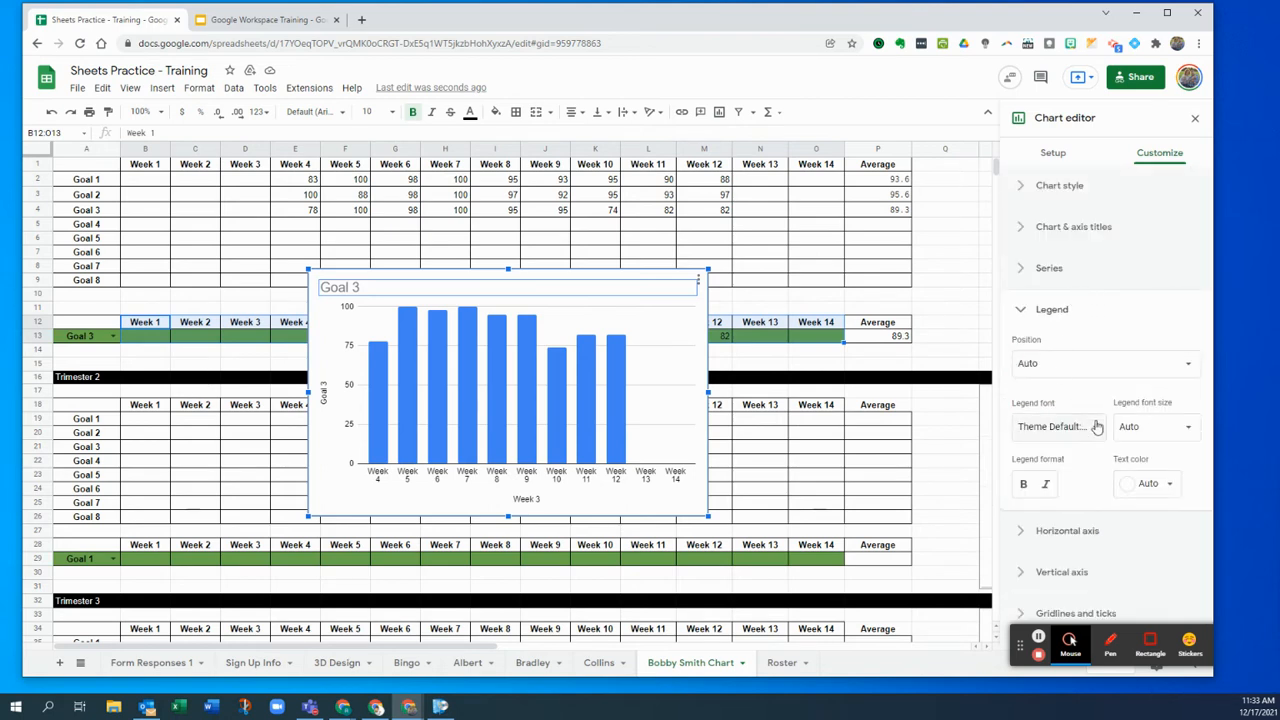
click(1100, 527)
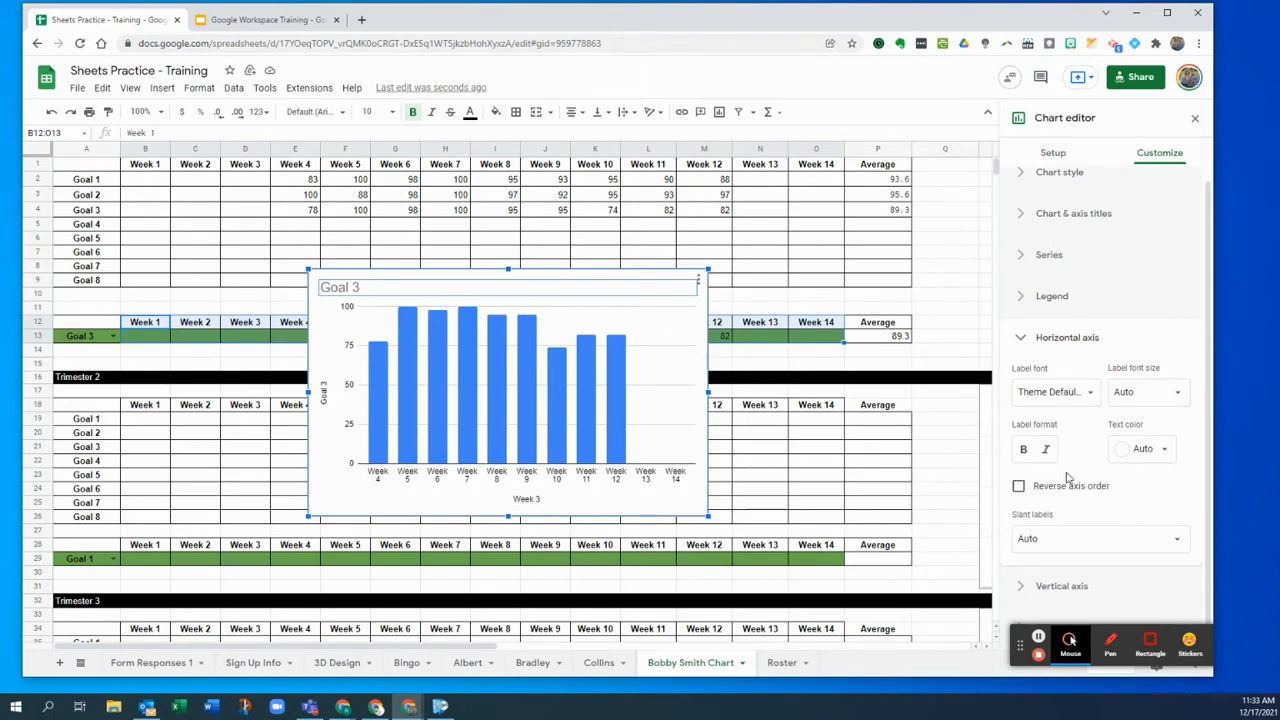
click(1062, 340)
click(1048, 265)
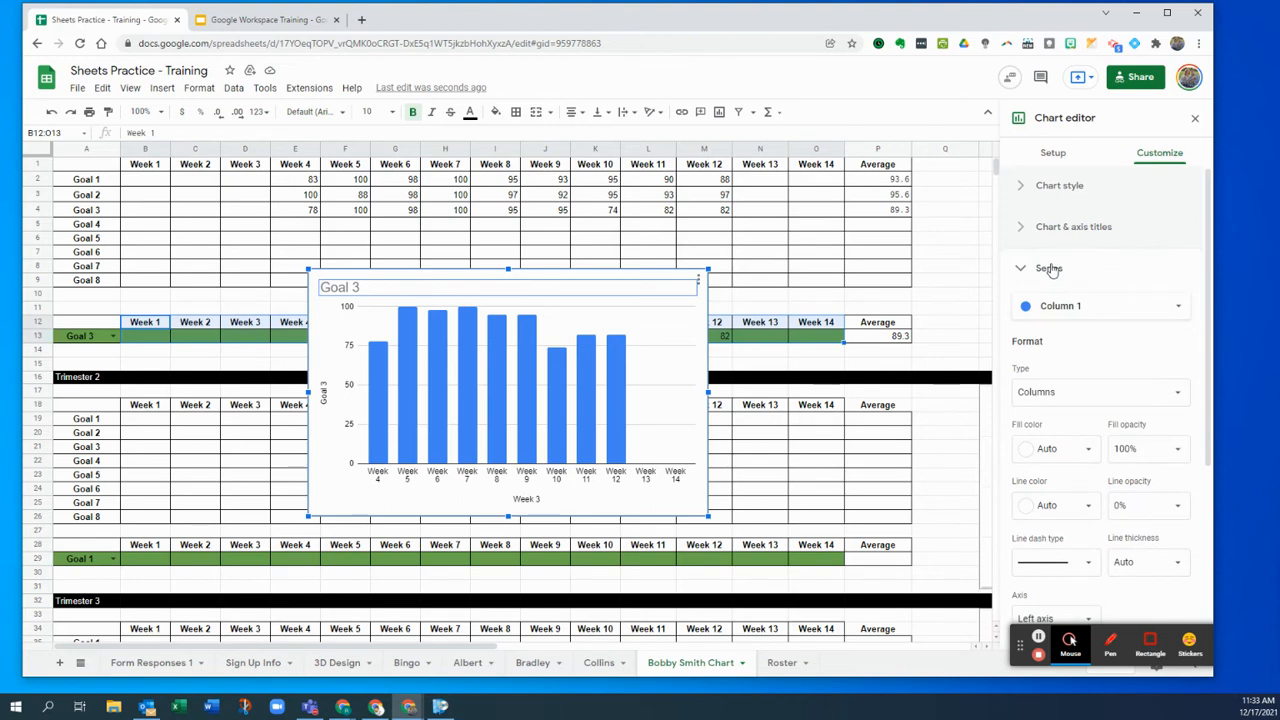
scroll(1097, 329, down, 3)
scroll(1056, 352, up, 1)
scroll(1062, 276, down, 1)
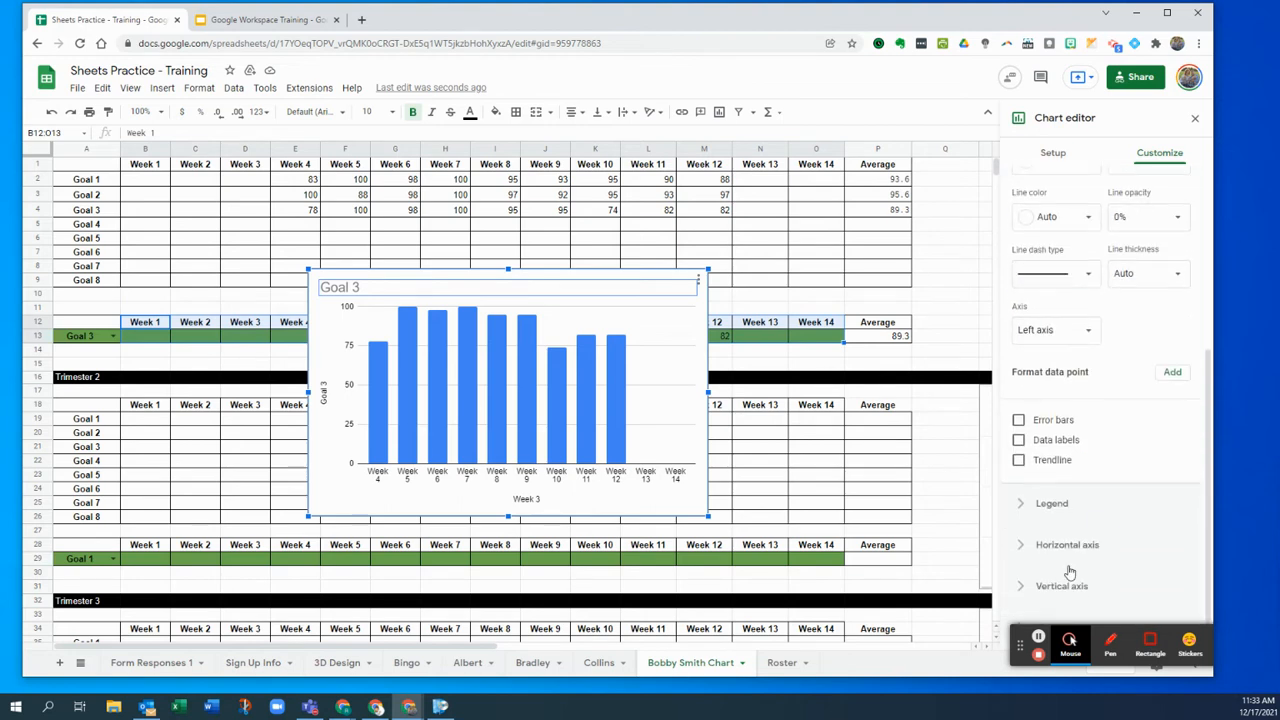
click(1018, 462)
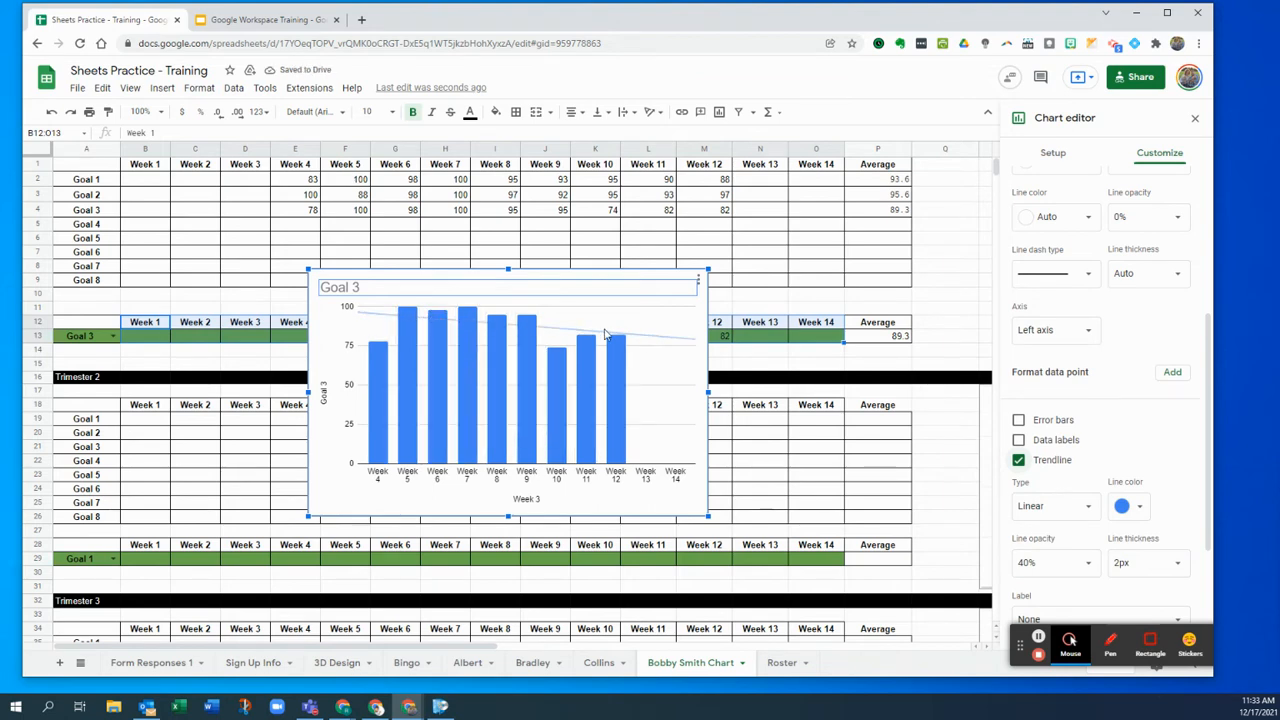
- Review the chart title, style and chart type settings, then close the chart editor
scroll(1118, 326, up, 3)
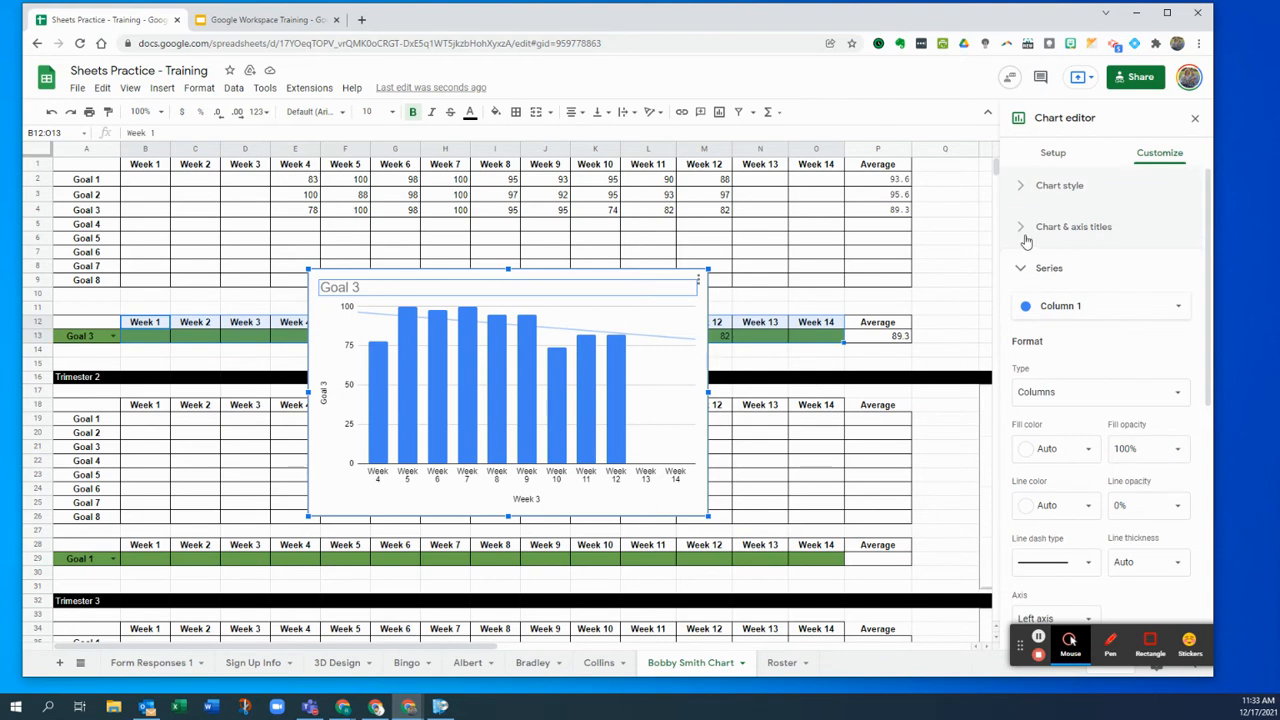
click(1025, 236)
click(1018, 188)
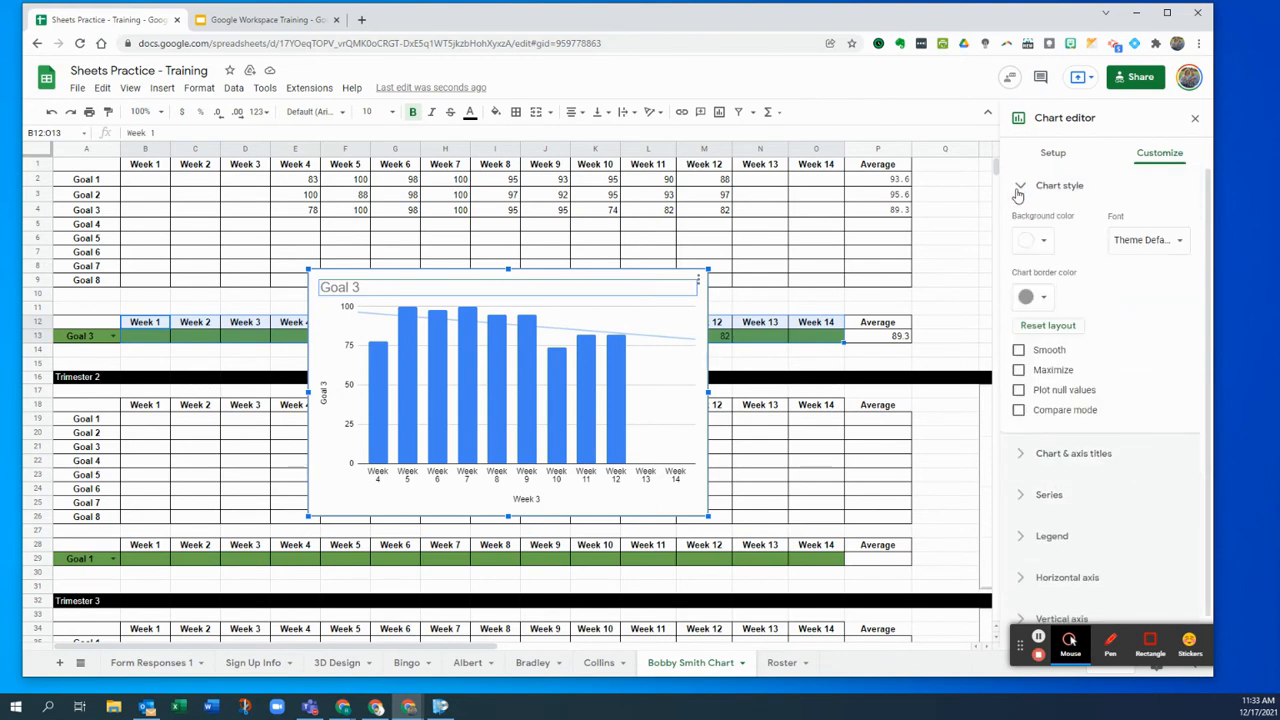
click(1052, 153)
click(1118, 208)
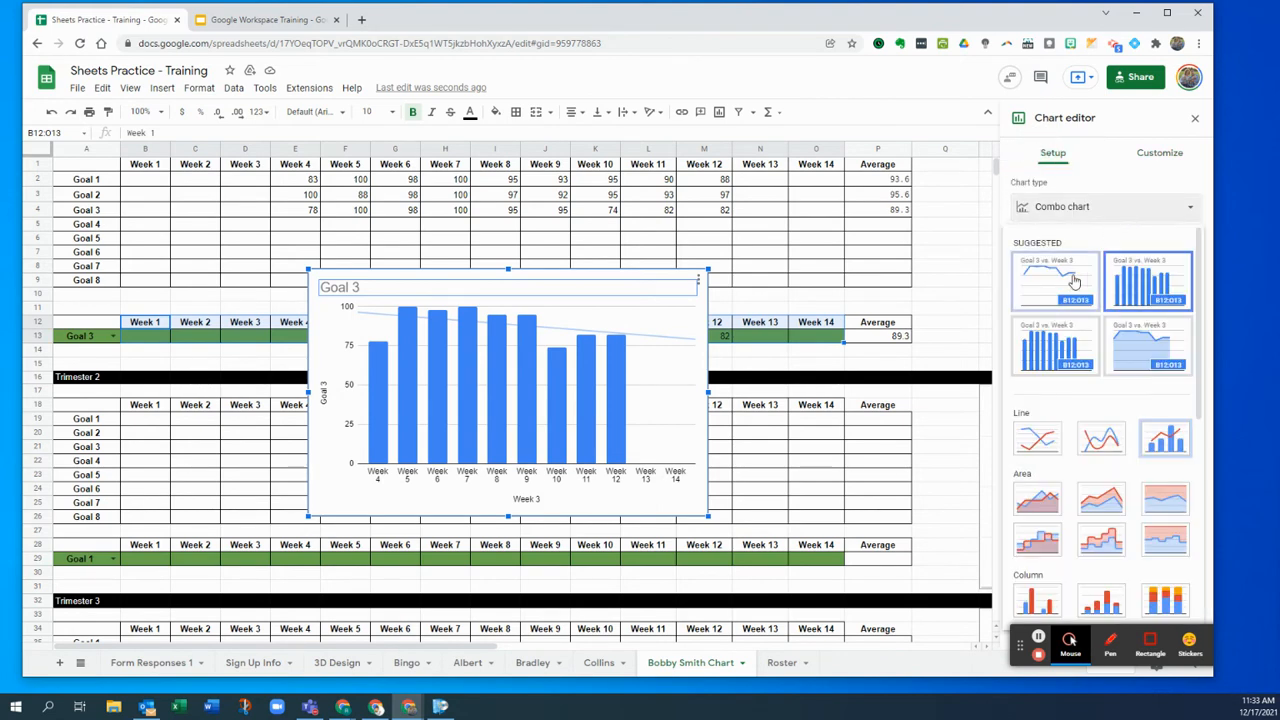
click(1161, 157)
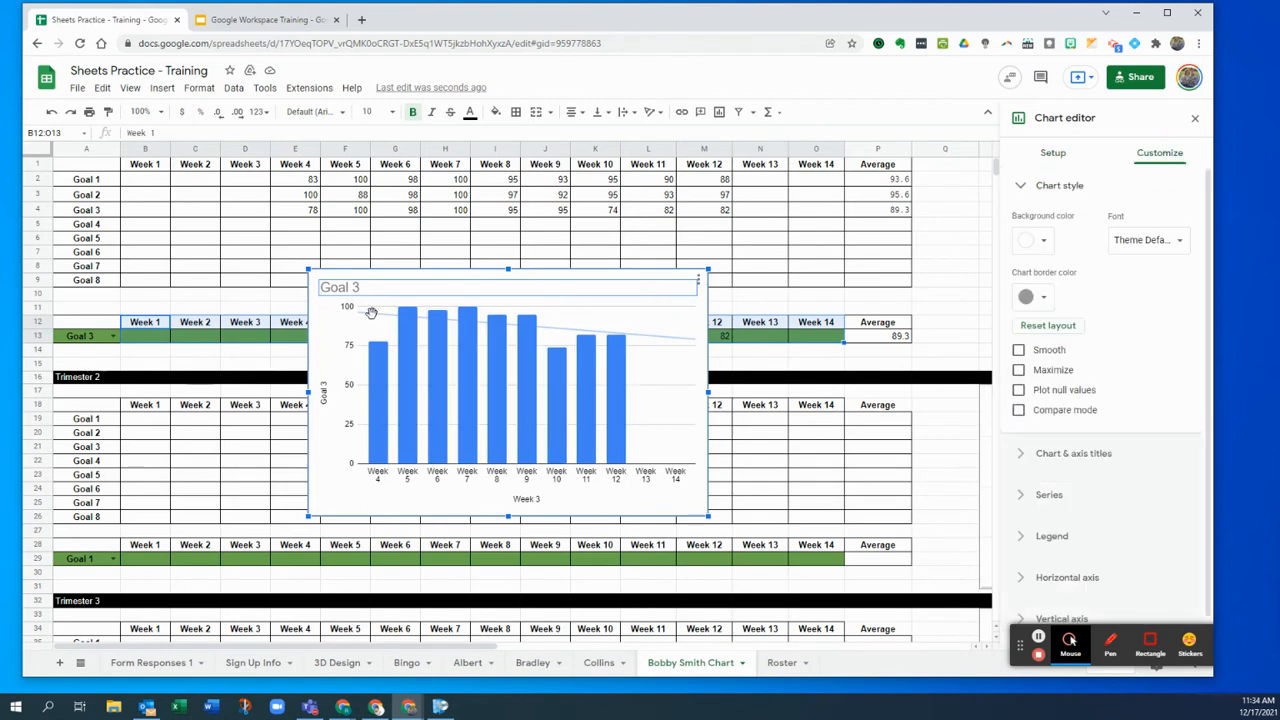
key(Escape)
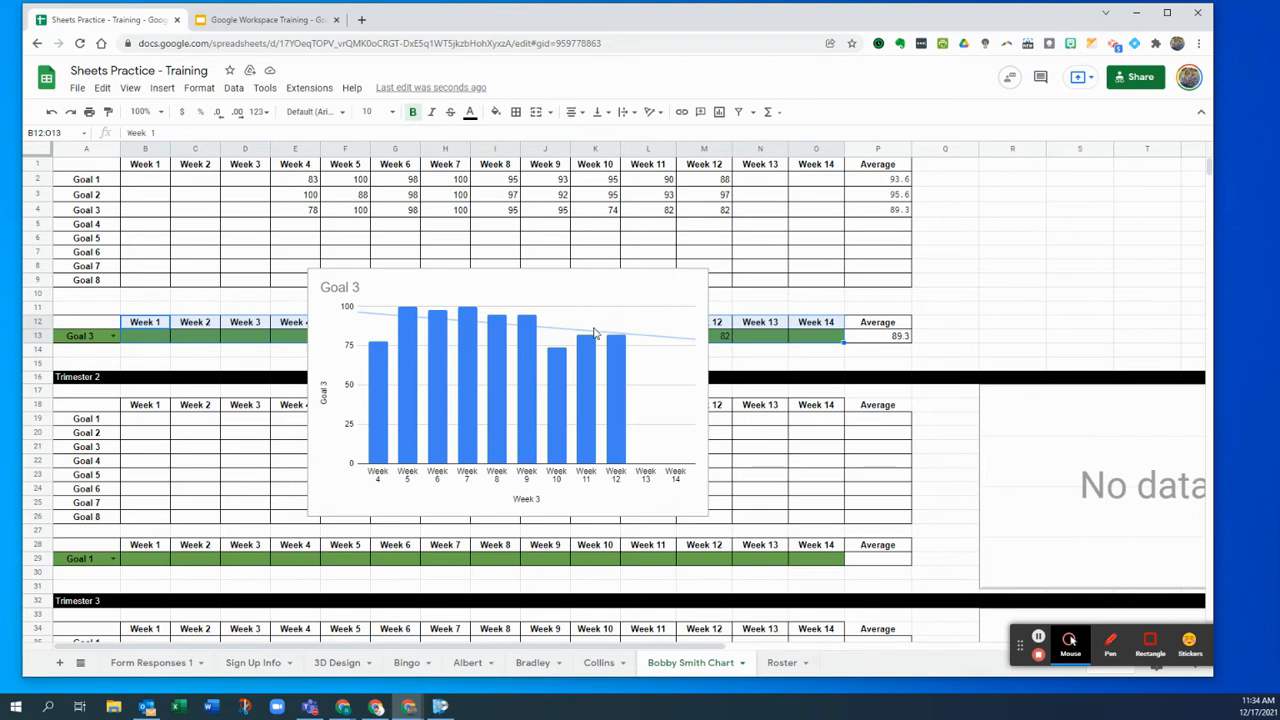
- Move the Goal 3 chart to the top right over columns P–T
click(471, 342)
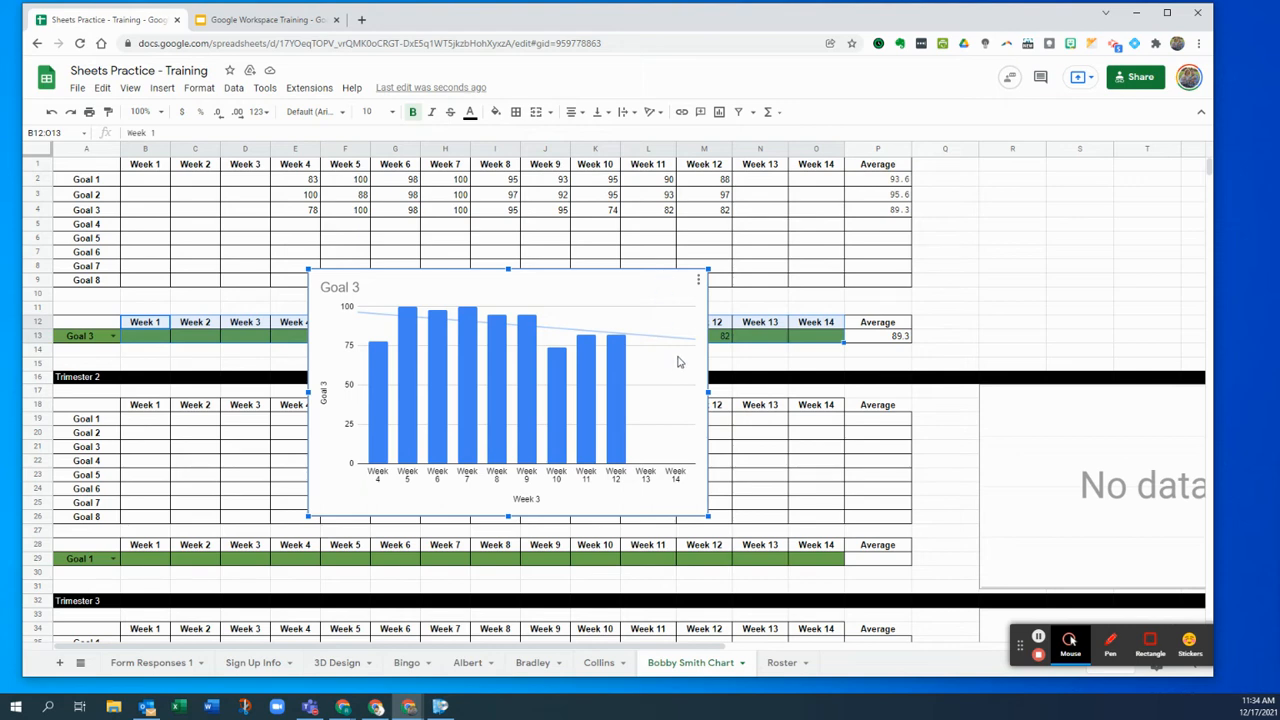
drag(622, 282, 1116, 183)
drag(891, 194, 974, 186)
- Show Goal 1 in row 13 and move the chart back to about columns M–Q
click(108, 339)
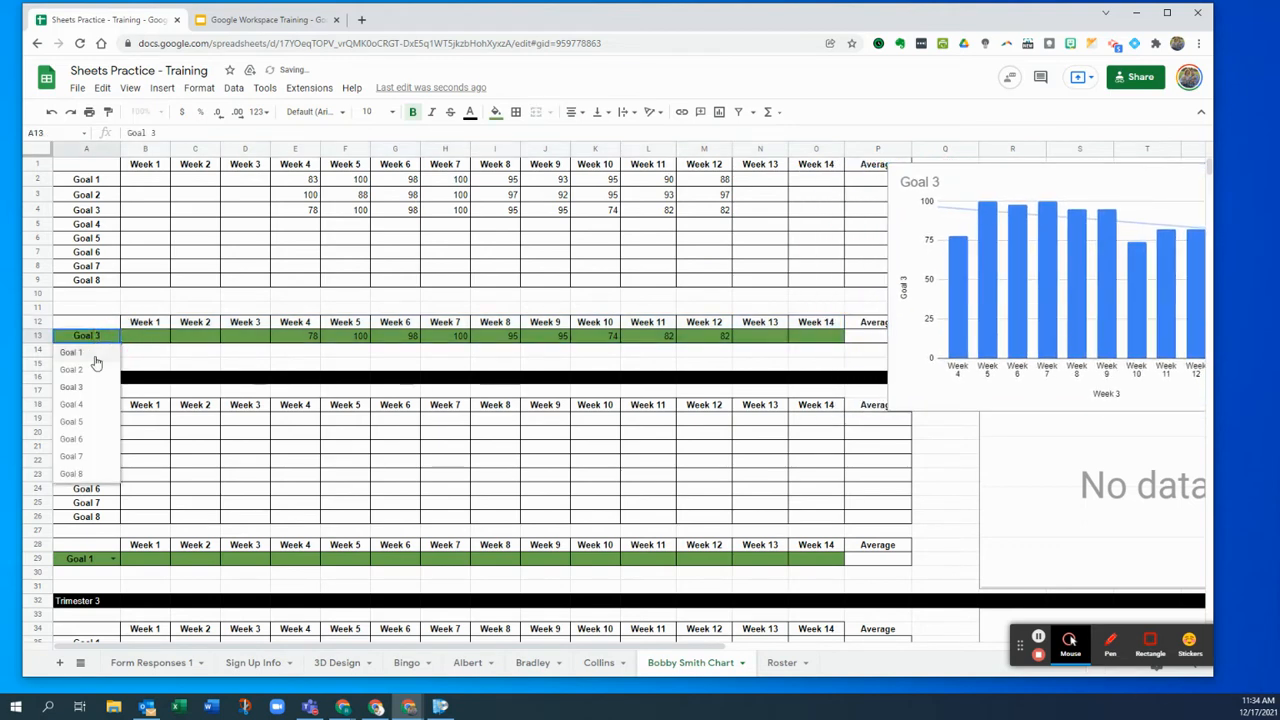
click(97, 362)
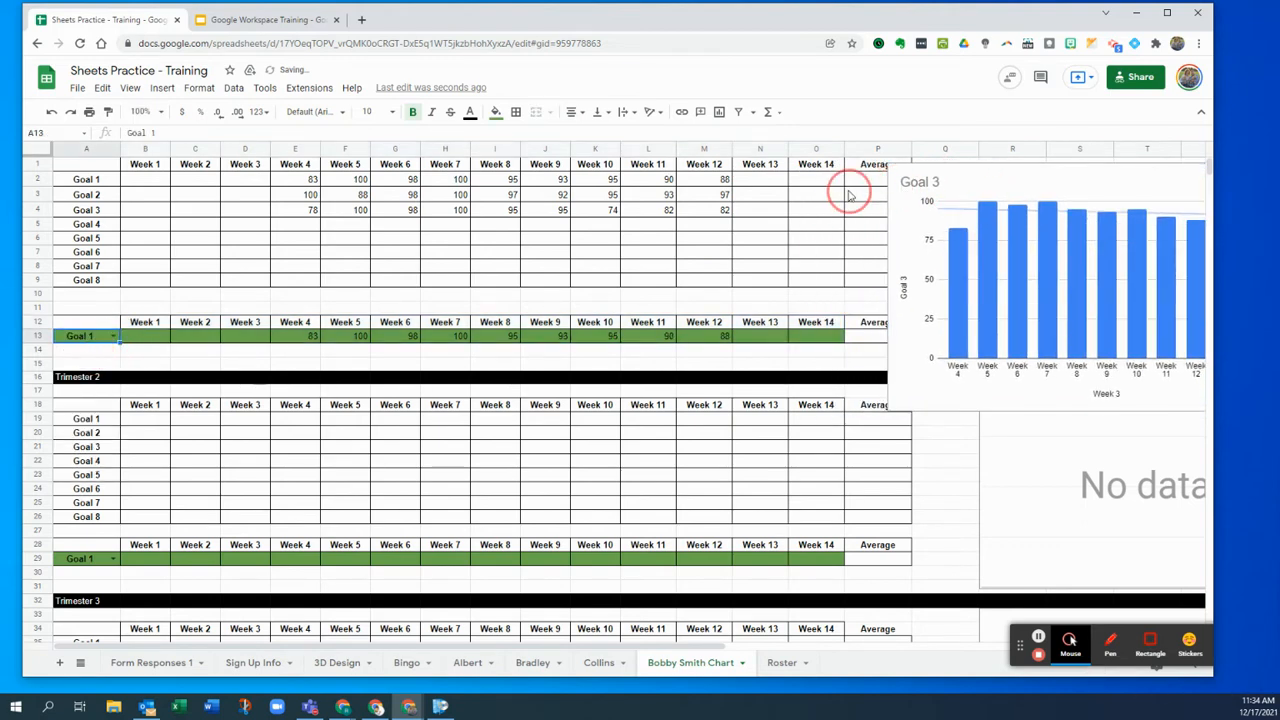
click(915, 195)
drag(903, 223, 697, 211)
double_click(731, 211)
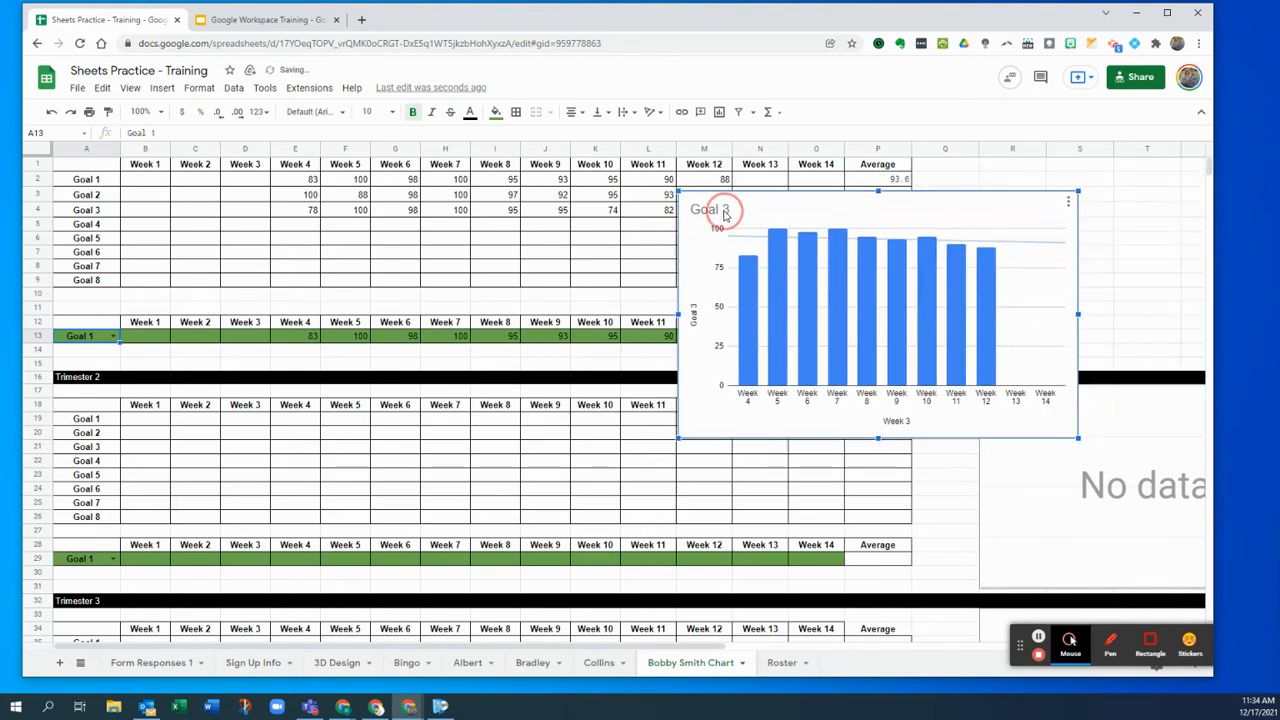
- Delete the '3' so the chart title reads just 'Goal', and close the editor
click(1070, 331)
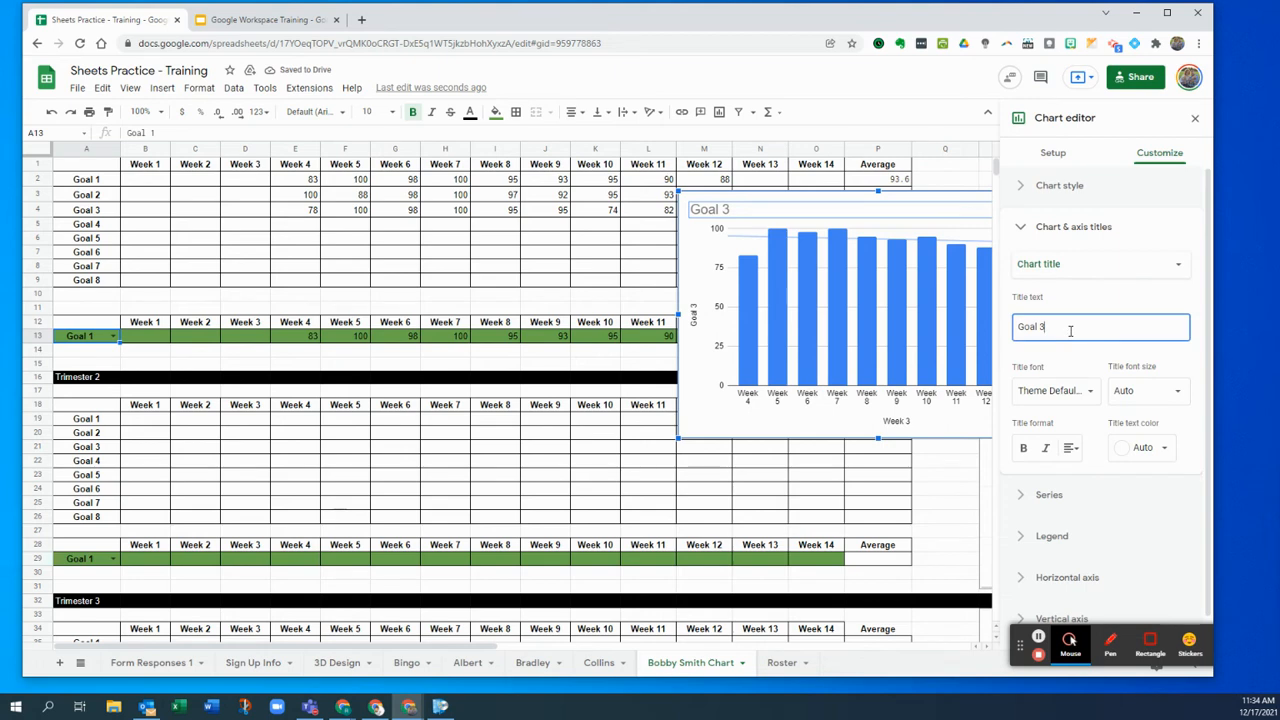
drag(1068, 331, 1037, 333)
key(BackSpace)
click(1196, 120)
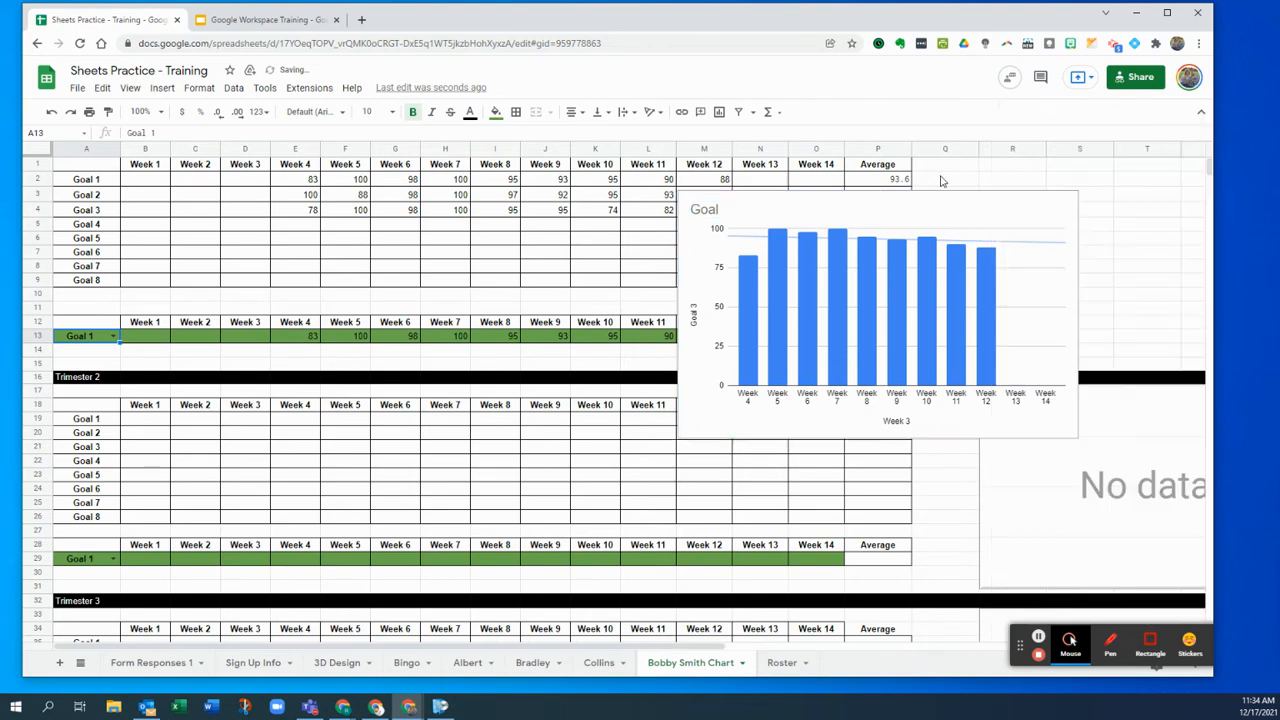
- Cycle A13 through Goals 2, 3, 1, 2 and 3, checking that the chart follows each
click(116, 338)
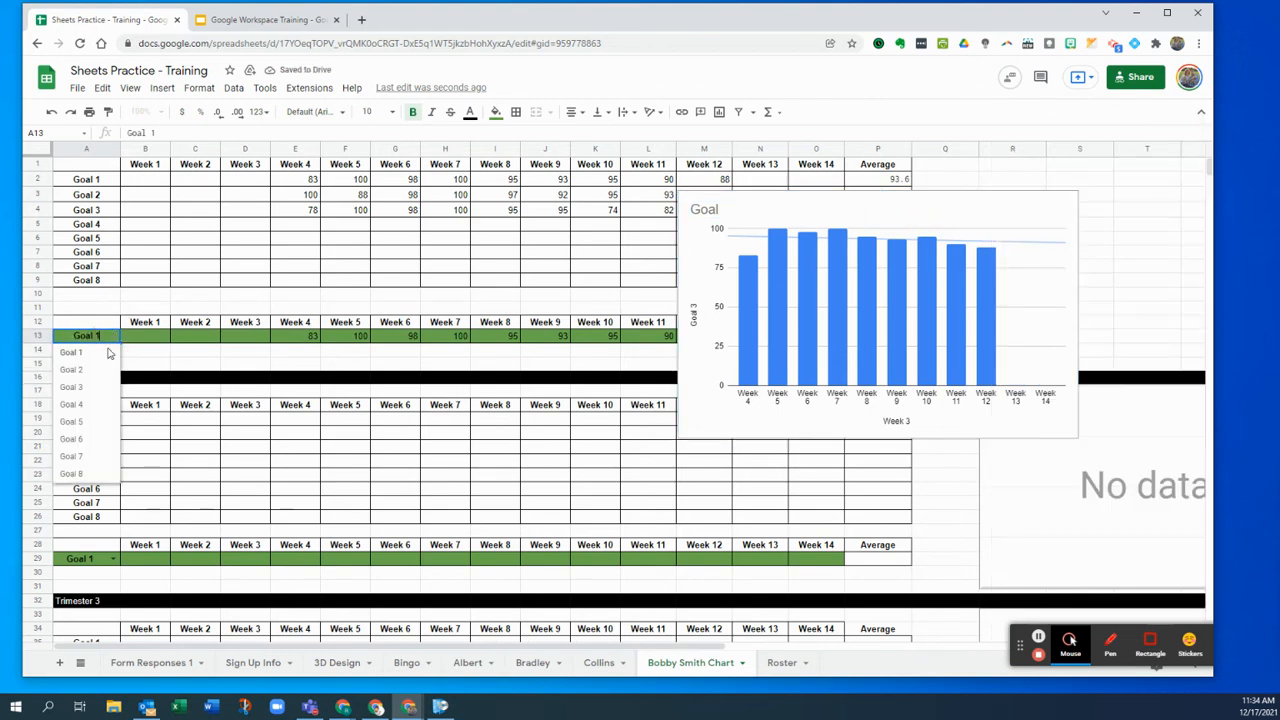
click(93, 379)
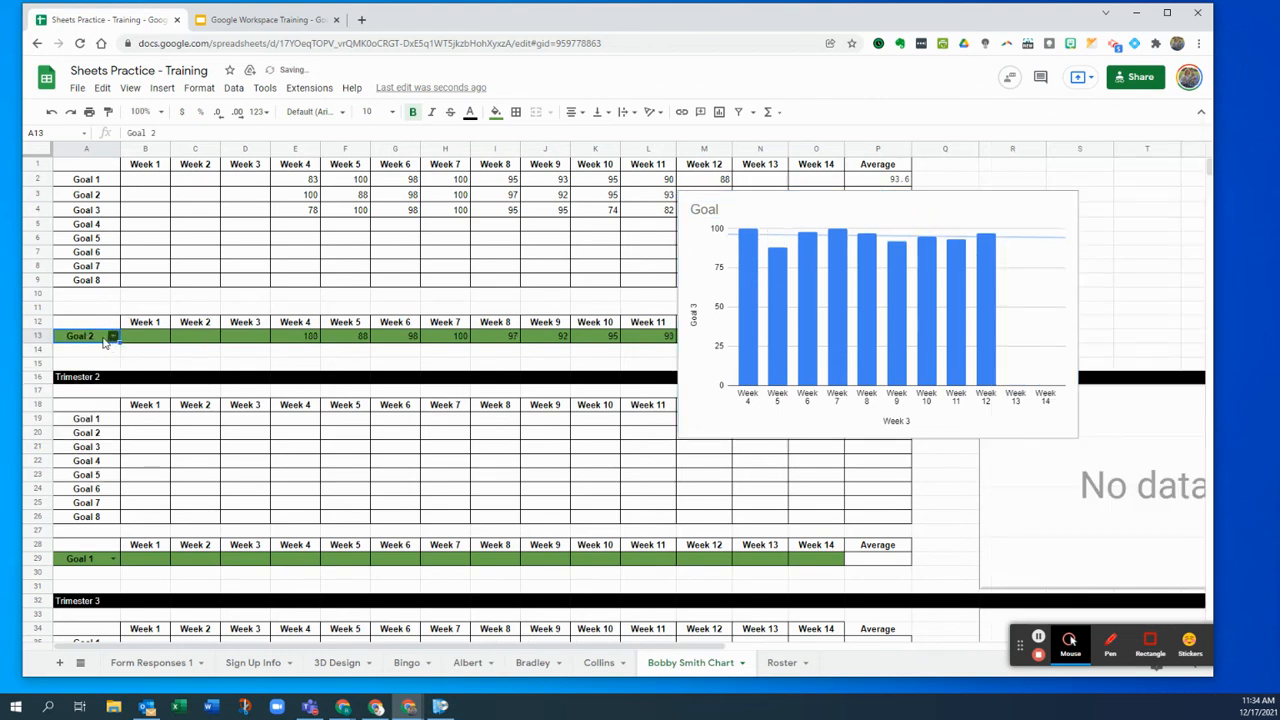
click(113, 338)
click(91, 393)
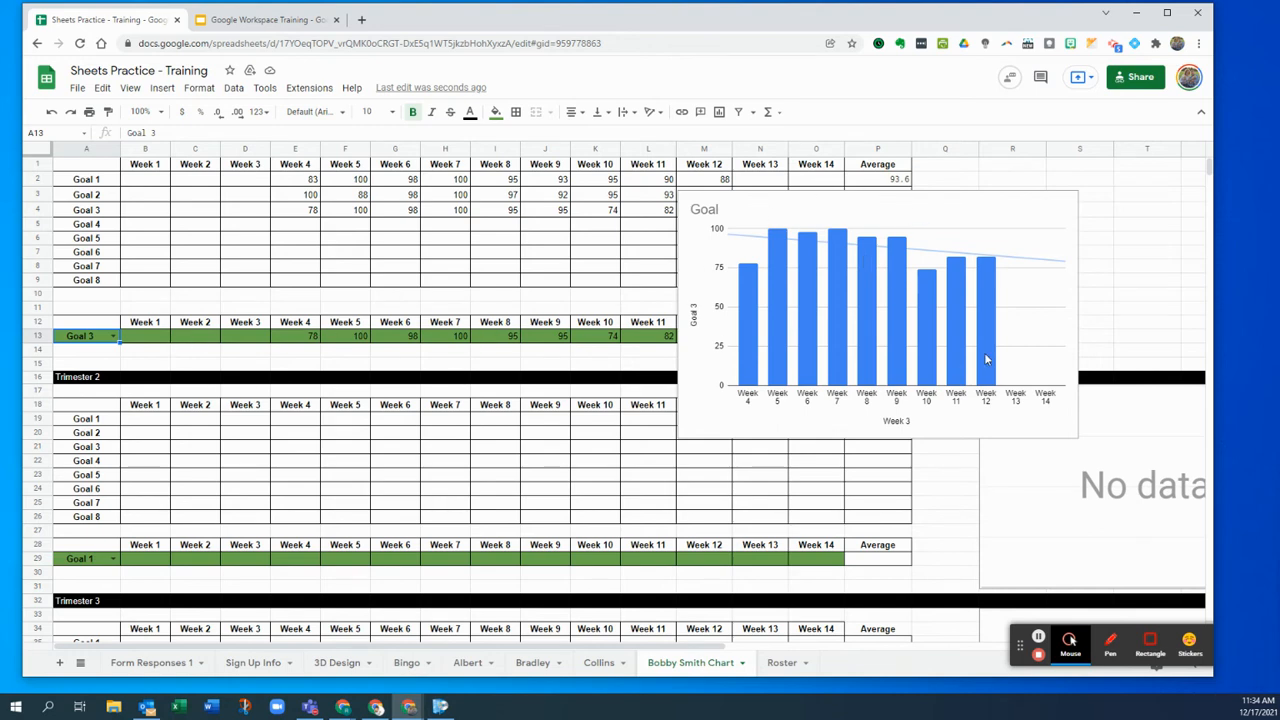
click(703, 233)
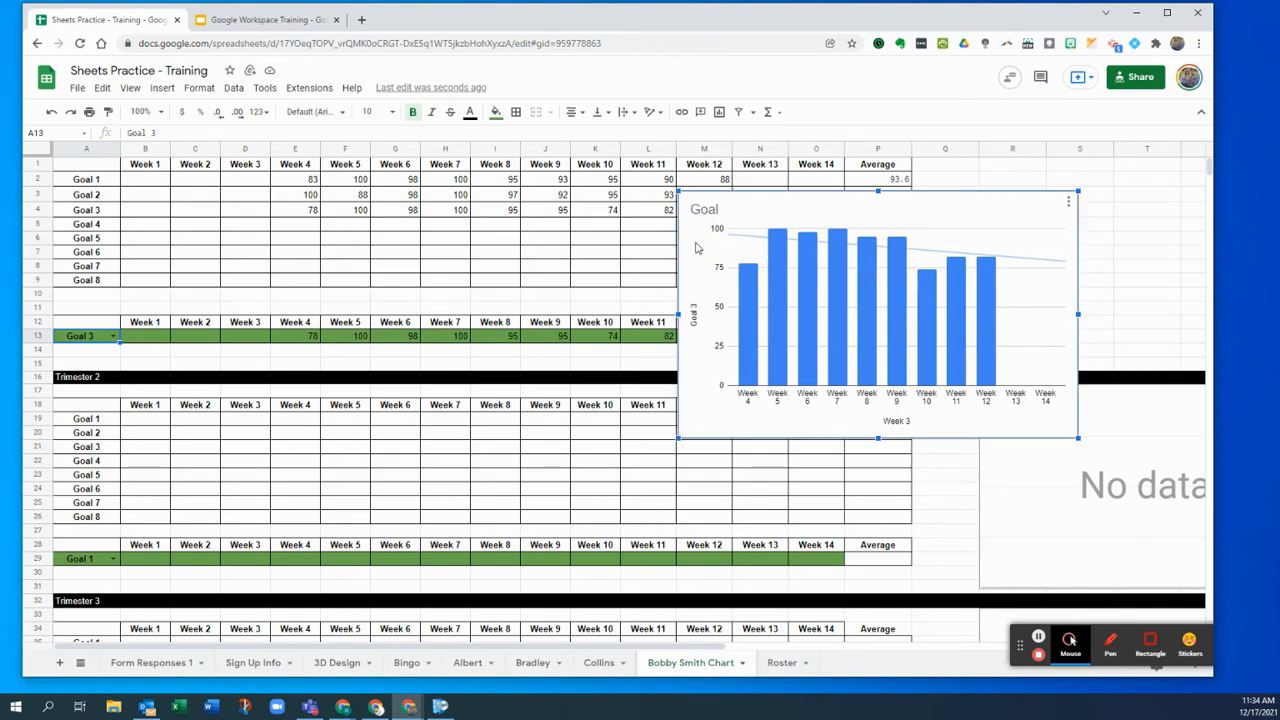
click(113, 337)
click(90, 351)
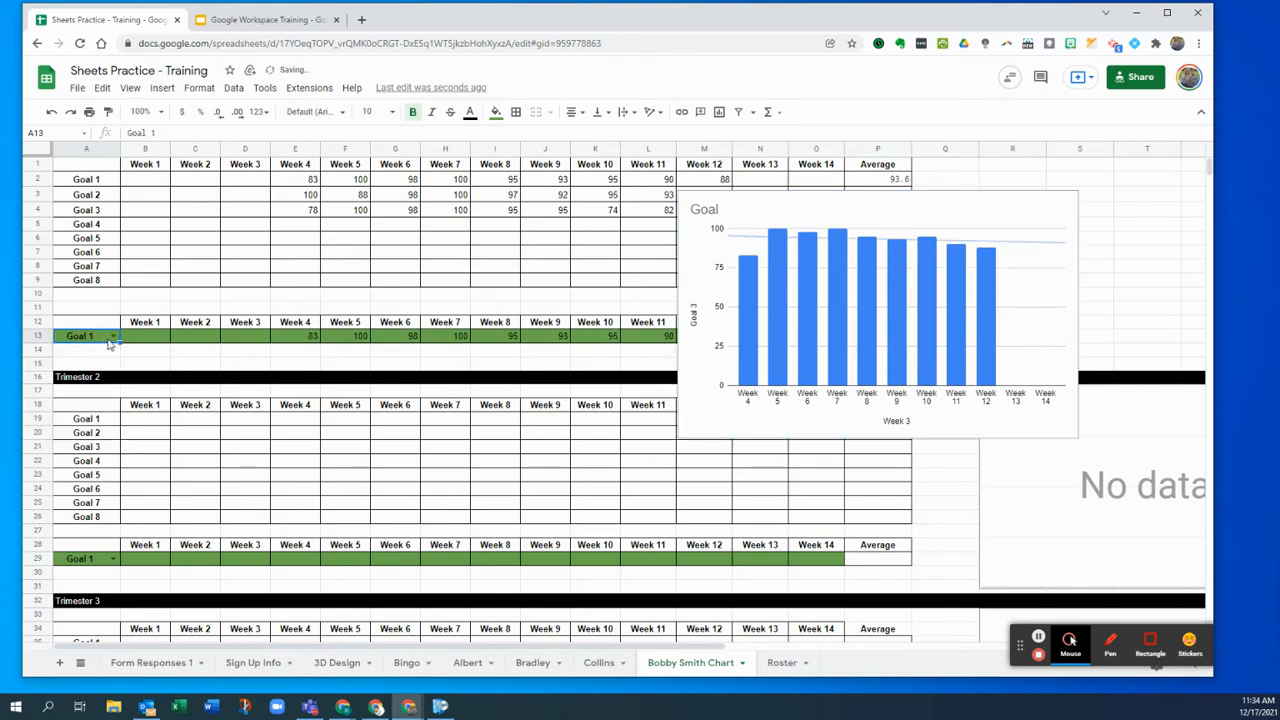
click(111, 339)
click(100, 366)
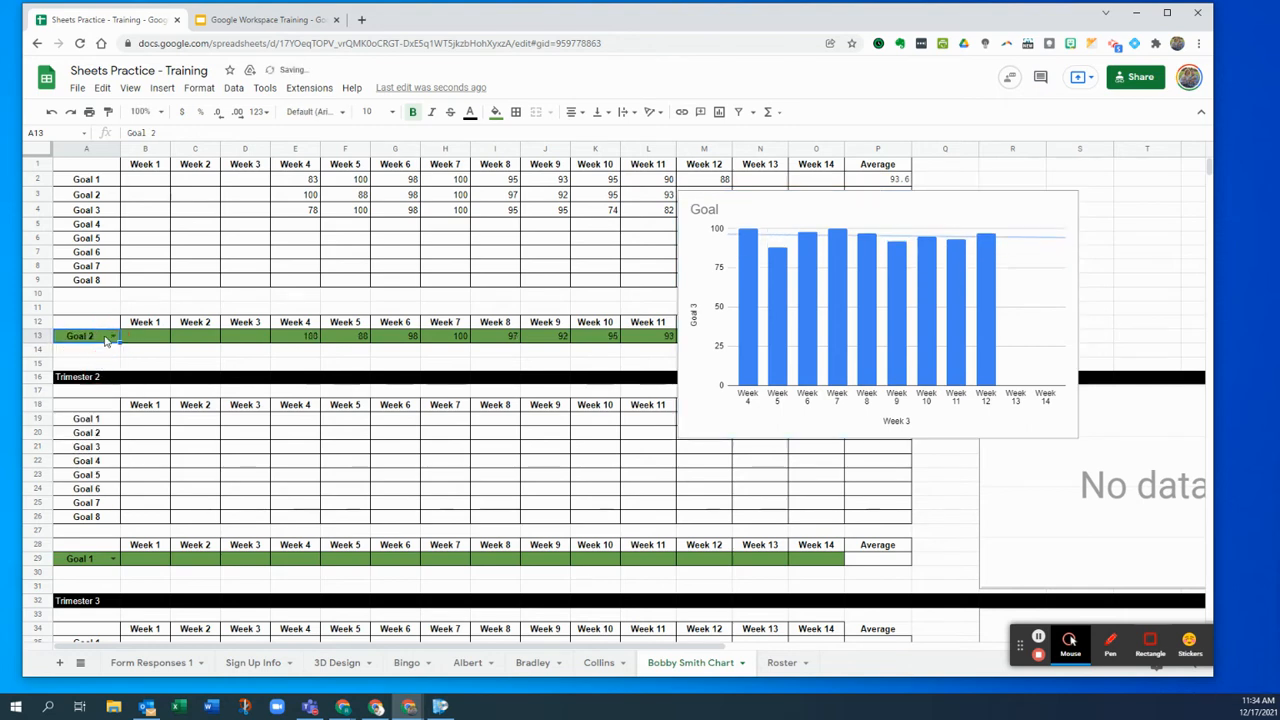
click(111, 337)
click(100, 382)
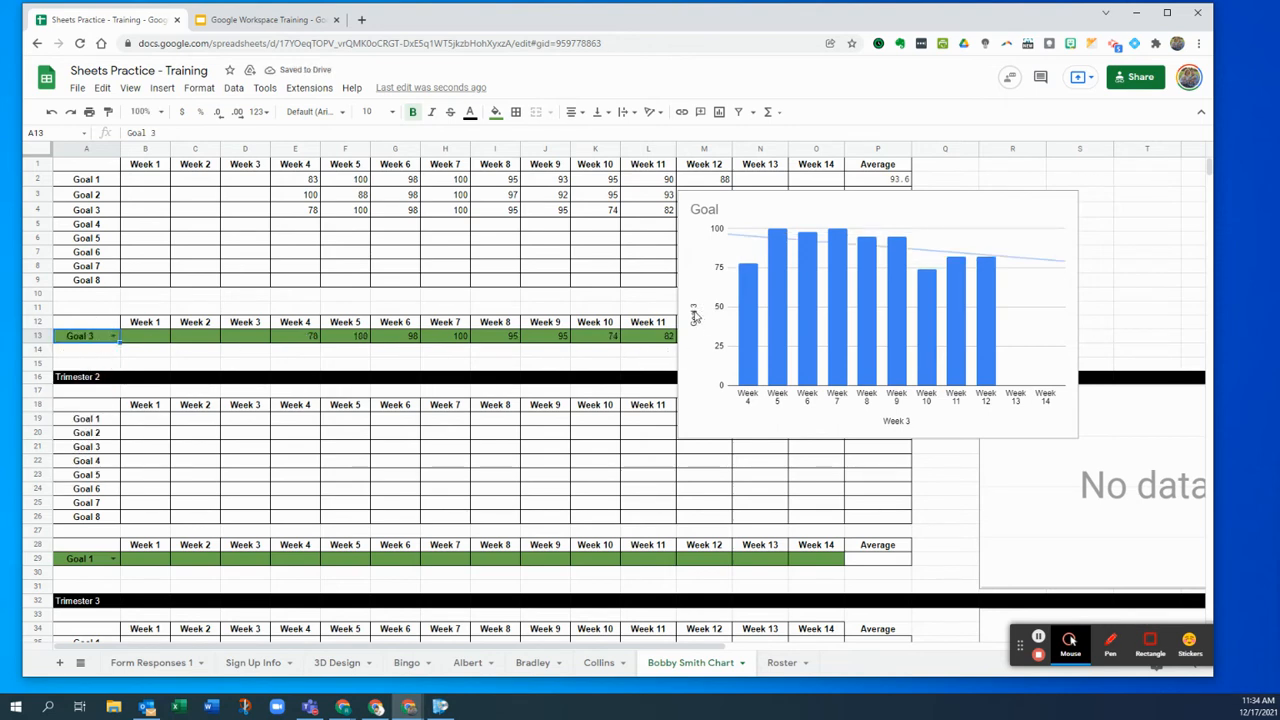
click(1073, 198)
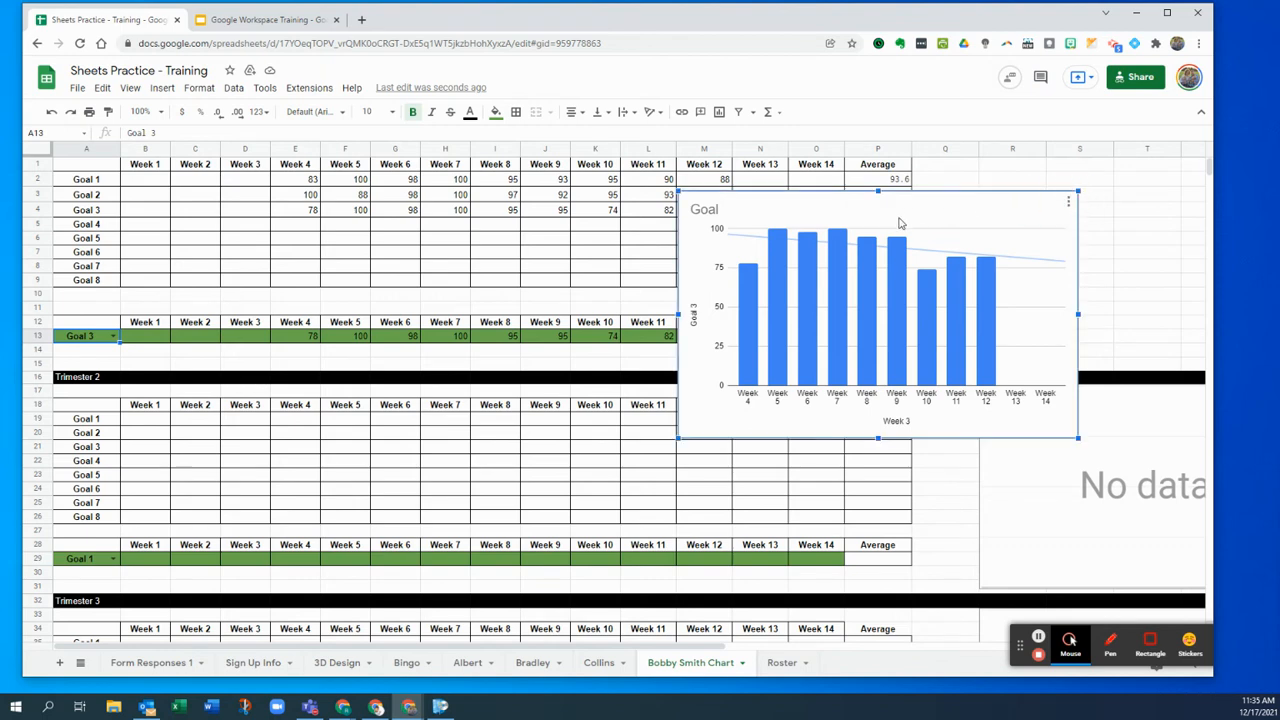
- Move the Goal chart to its own Chart1 sheet and copy the chart
click(1071, 203)
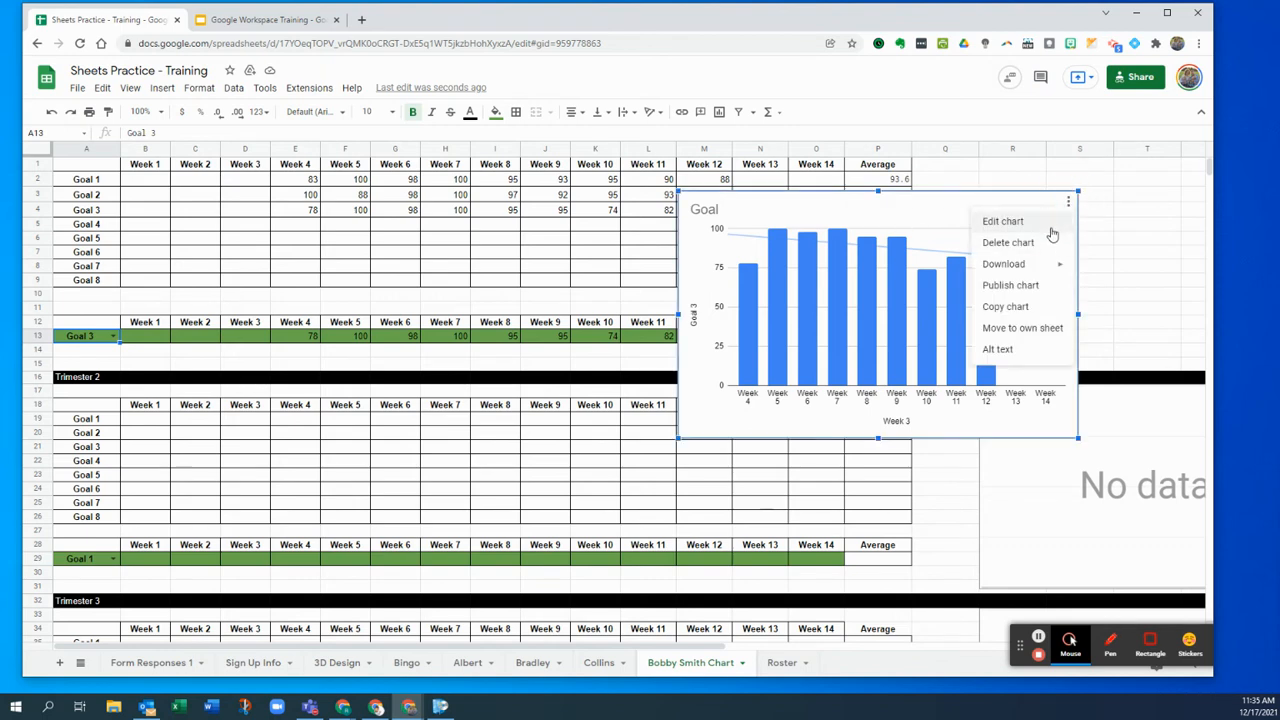
mouse_move(1055, 268)
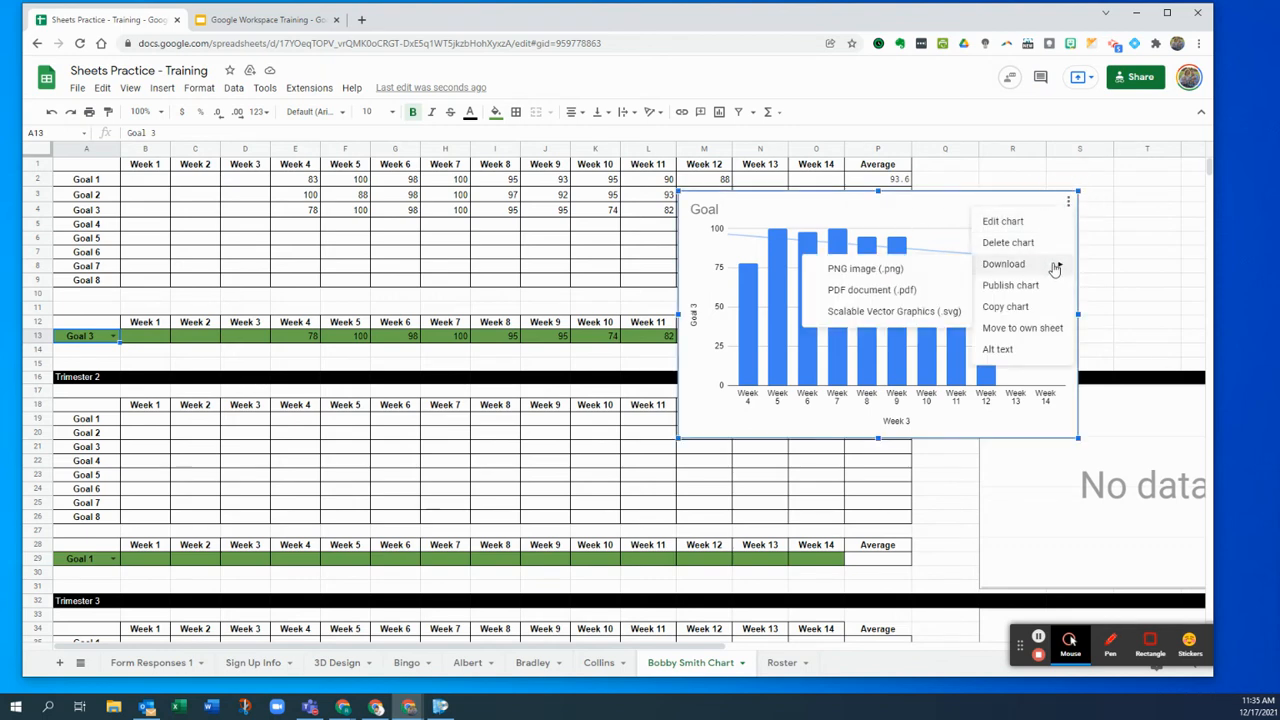
click(1050, 326)
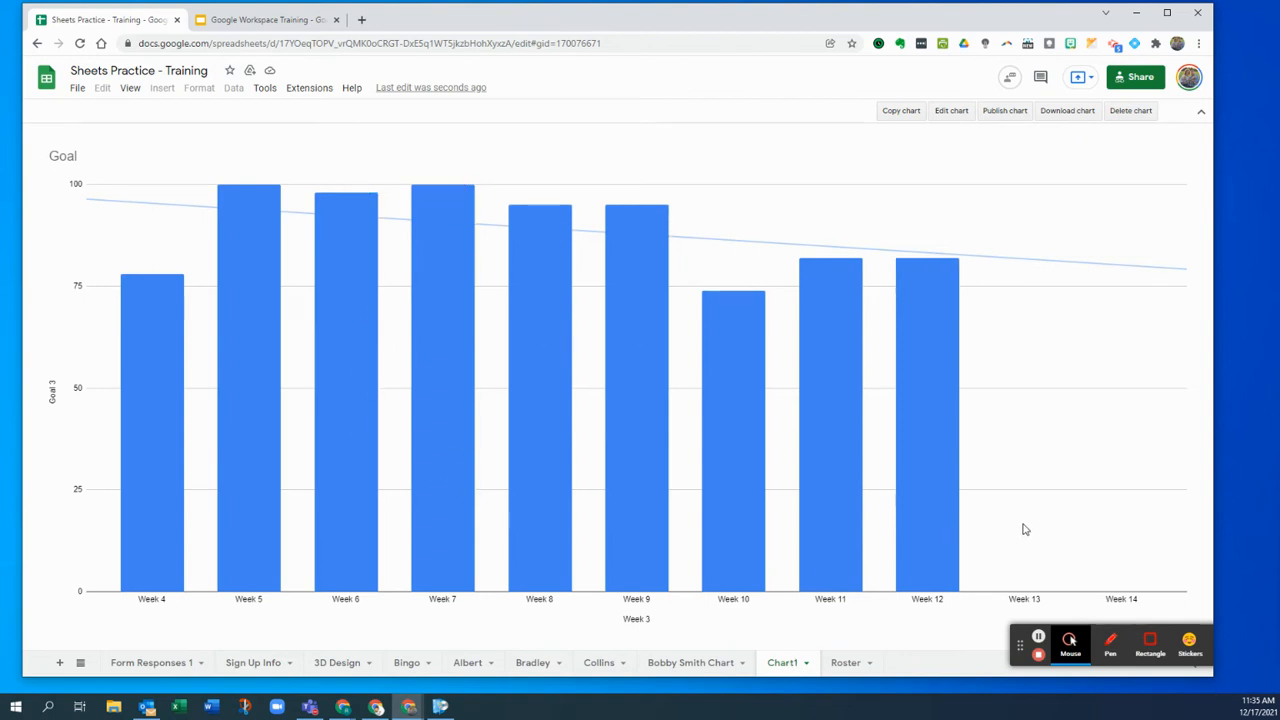
click(901, 115)
click(252, 20)
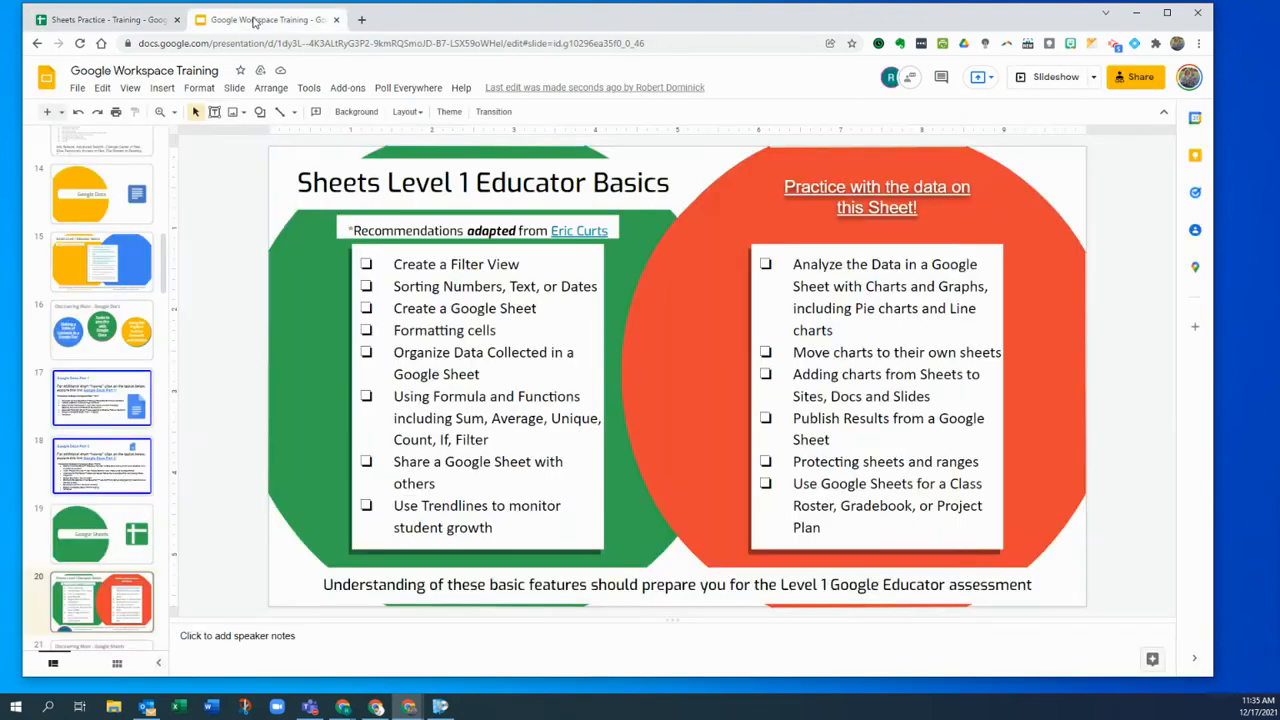
- Add slide 21 after slide 20, paste the linked Goal chart, then delete it again
scroll(137, 500, down, 1)
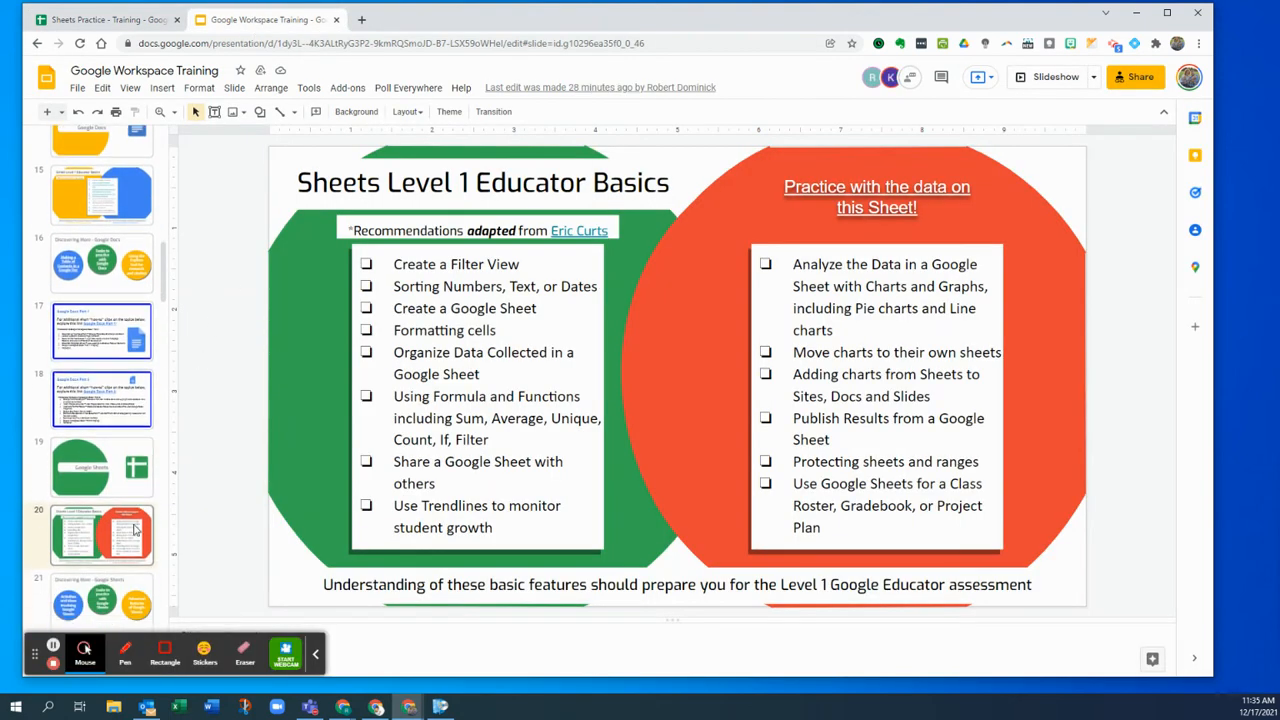
click(46, 111)
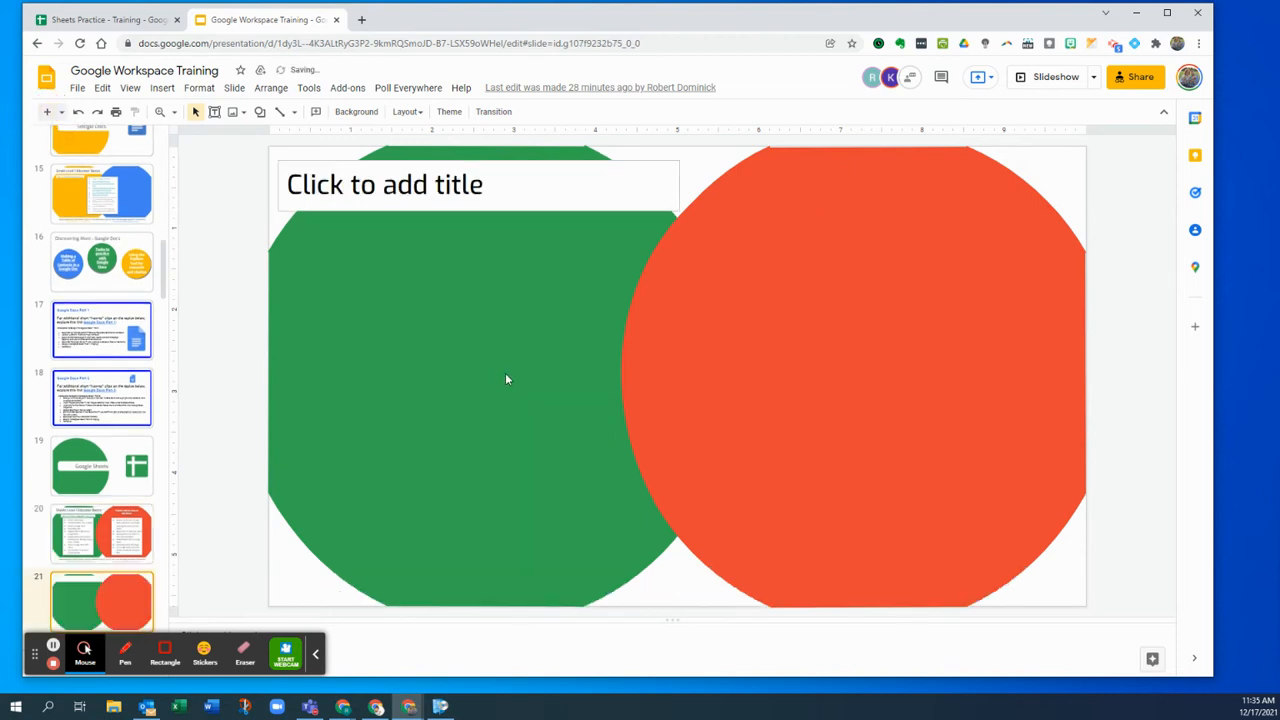
key(ctrl+v)
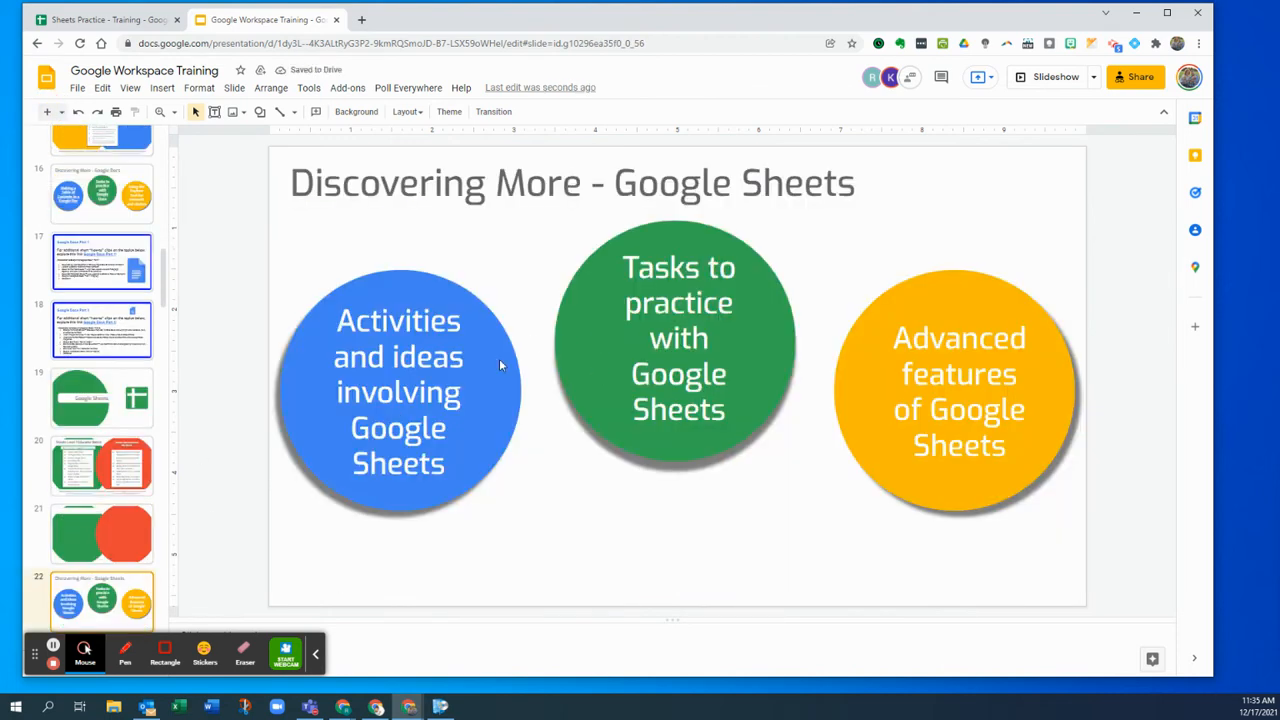
click(65, 517)
key(ctrl+v)
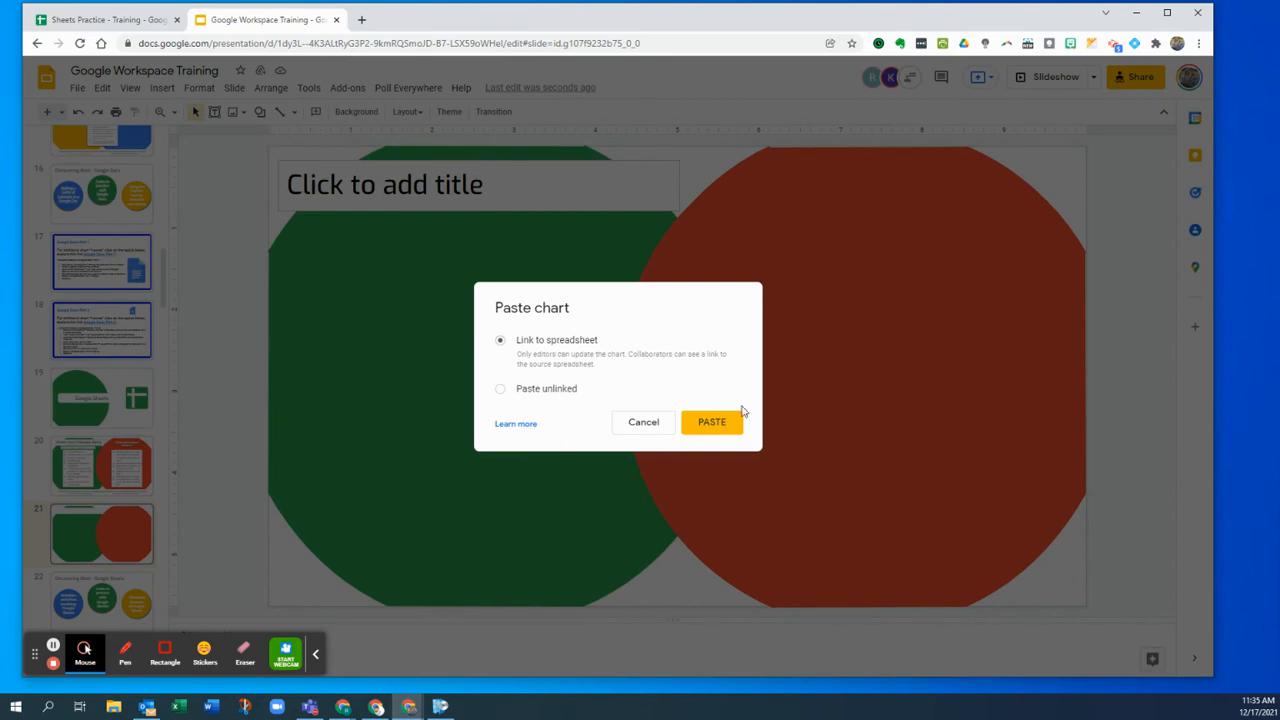
click(711, 422)
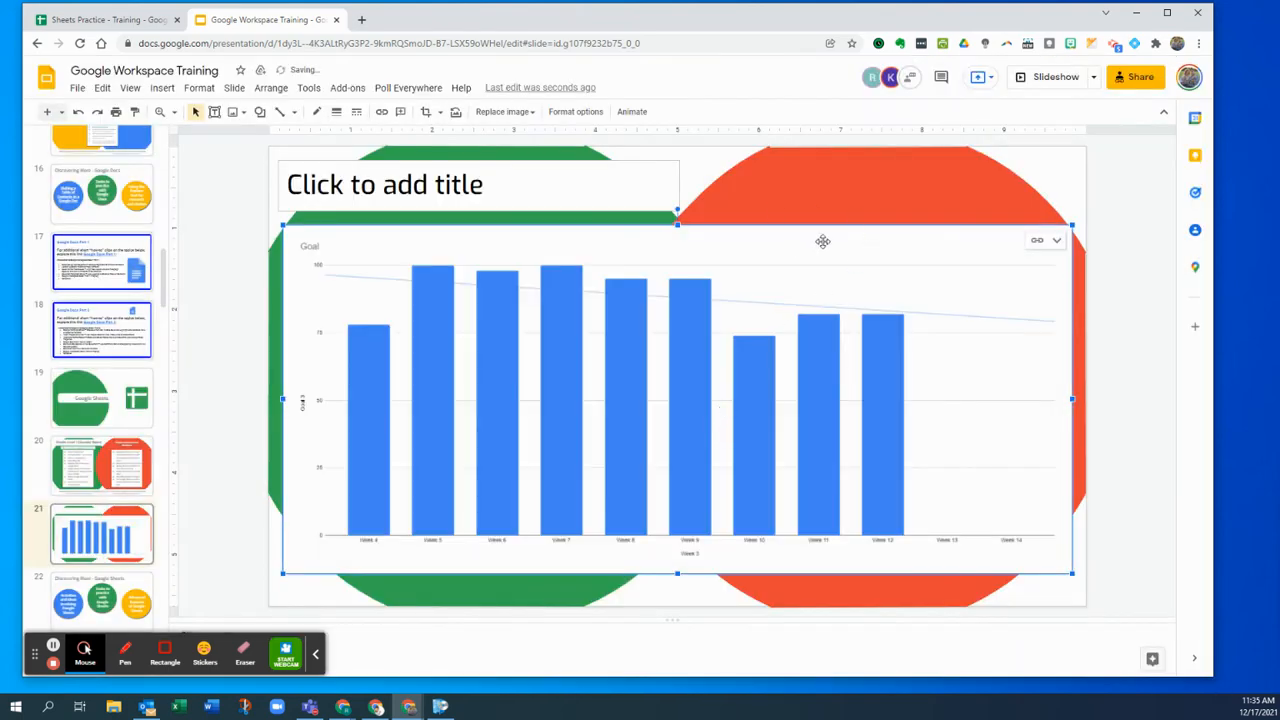
click(105, 19)
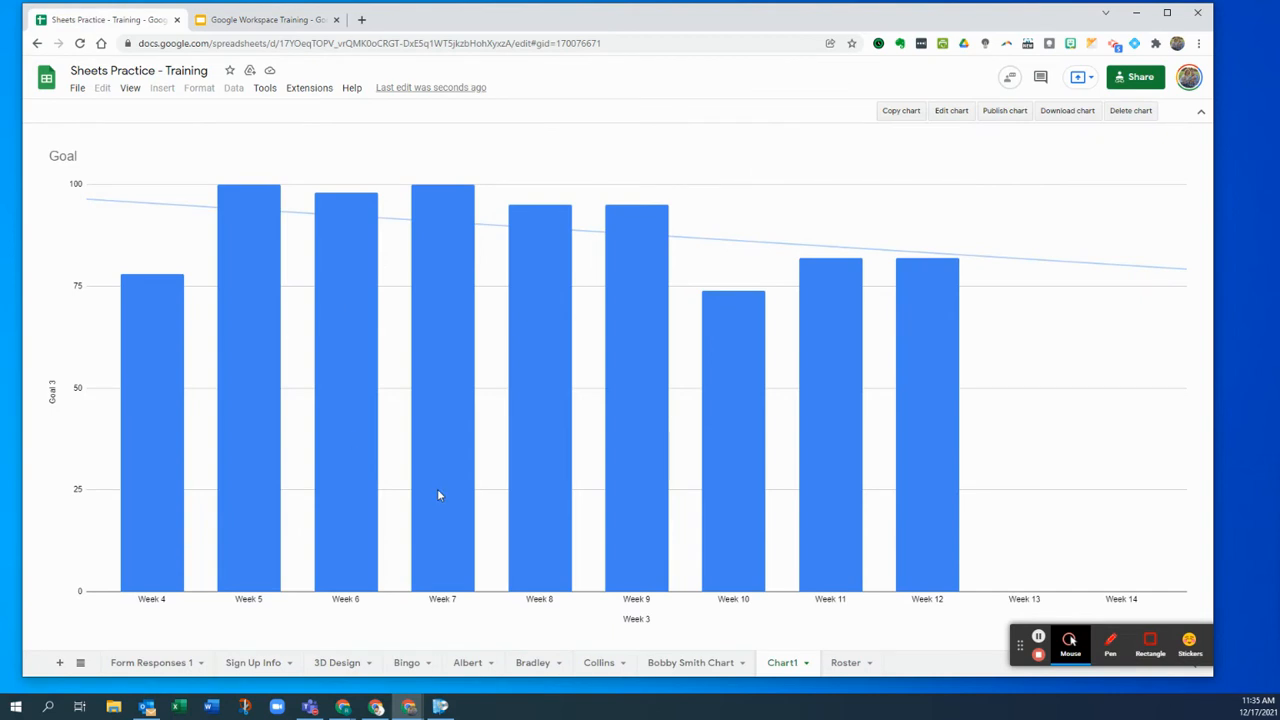
click(280, 19)
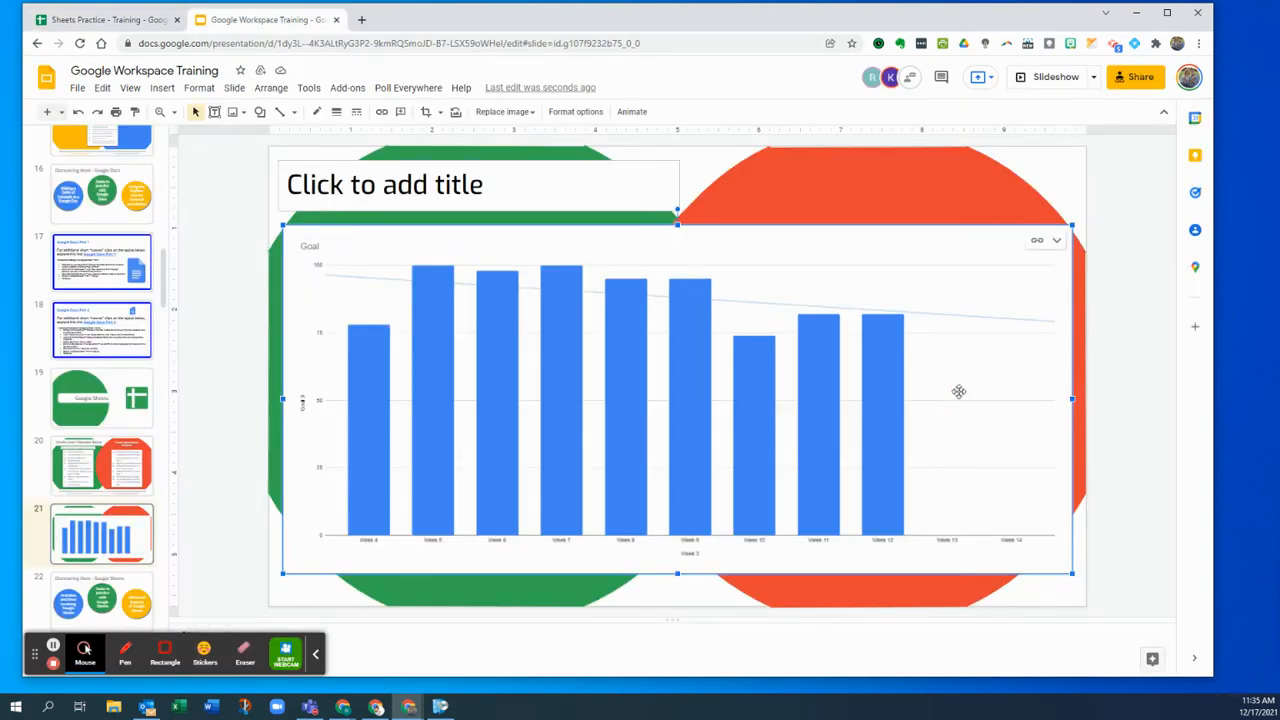
key(Delete)
click(112, 19)
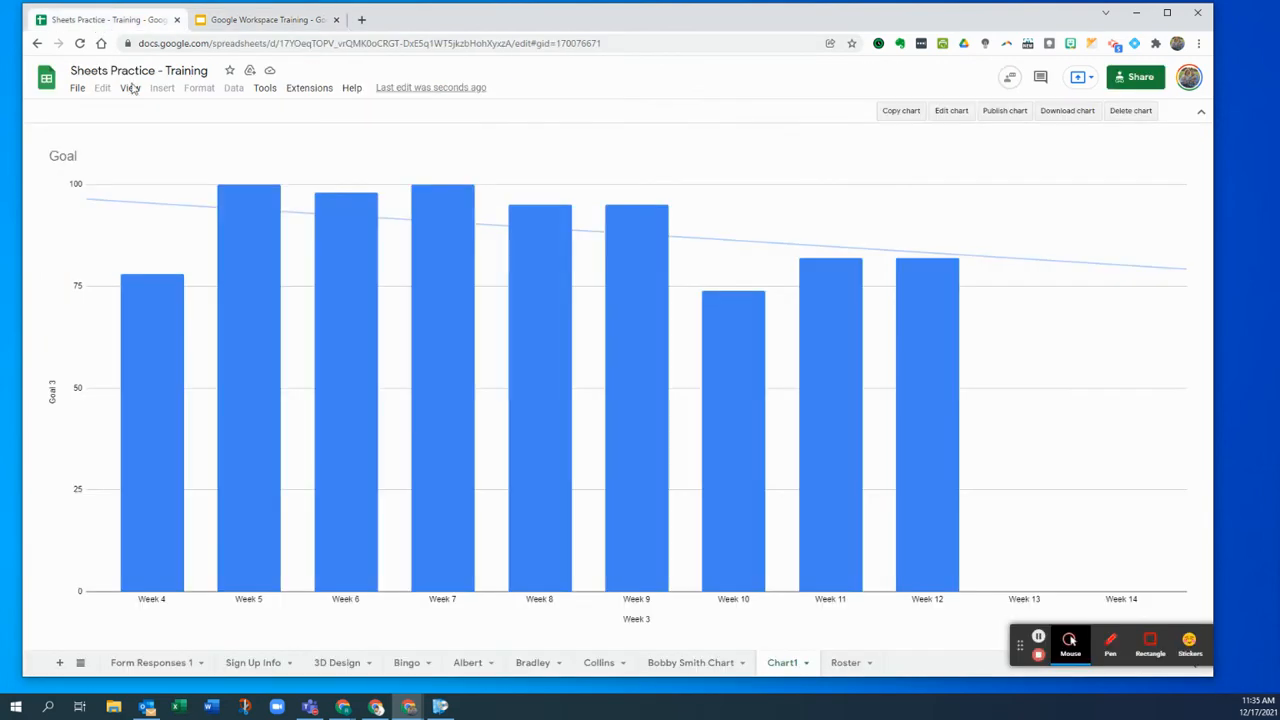
click(665, 663)
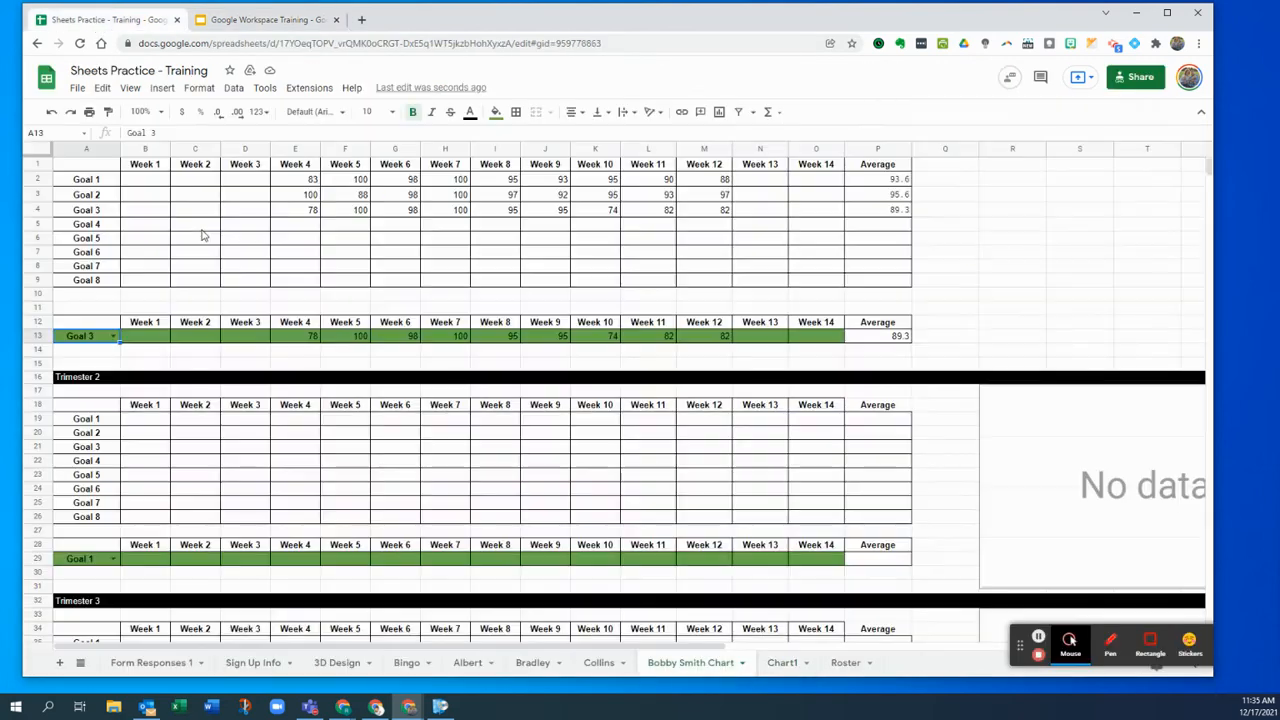
drag(86, 164, 866, 281)
key(ctrl+c)
click(300, 20)
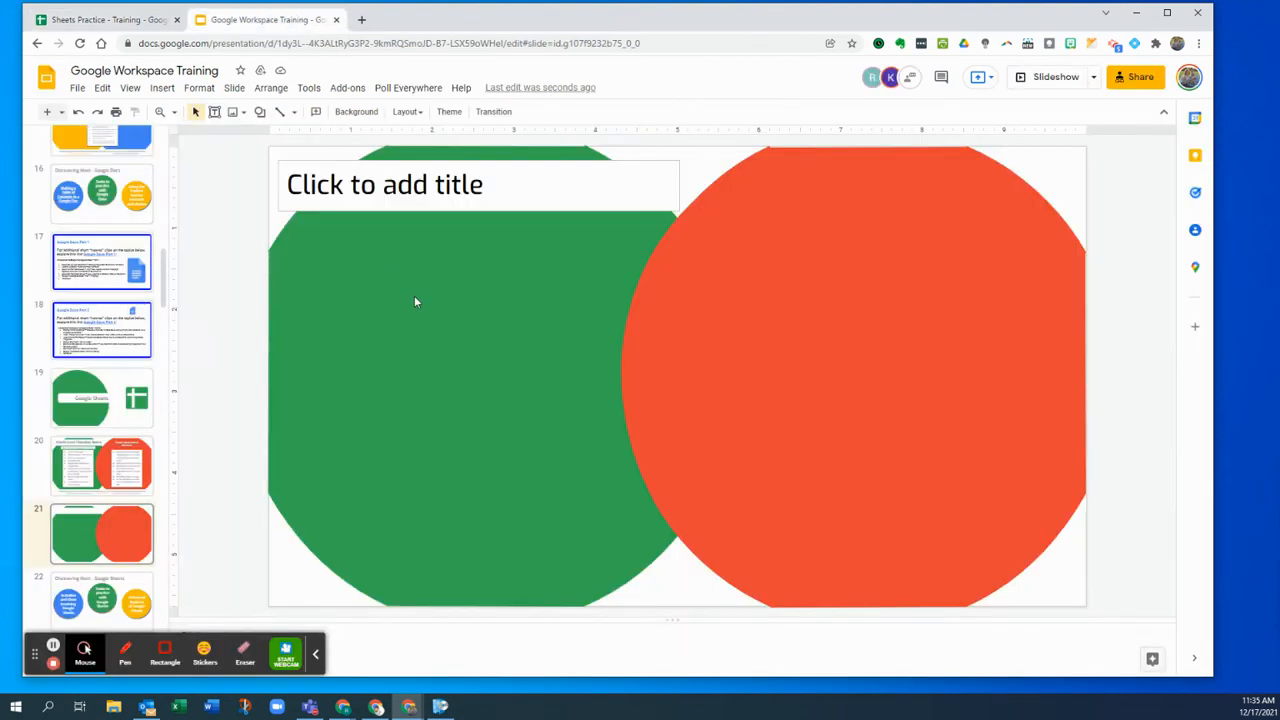
- Paste the Goal score table onto slide 21 and place it below the title box
key(ctrl+v)
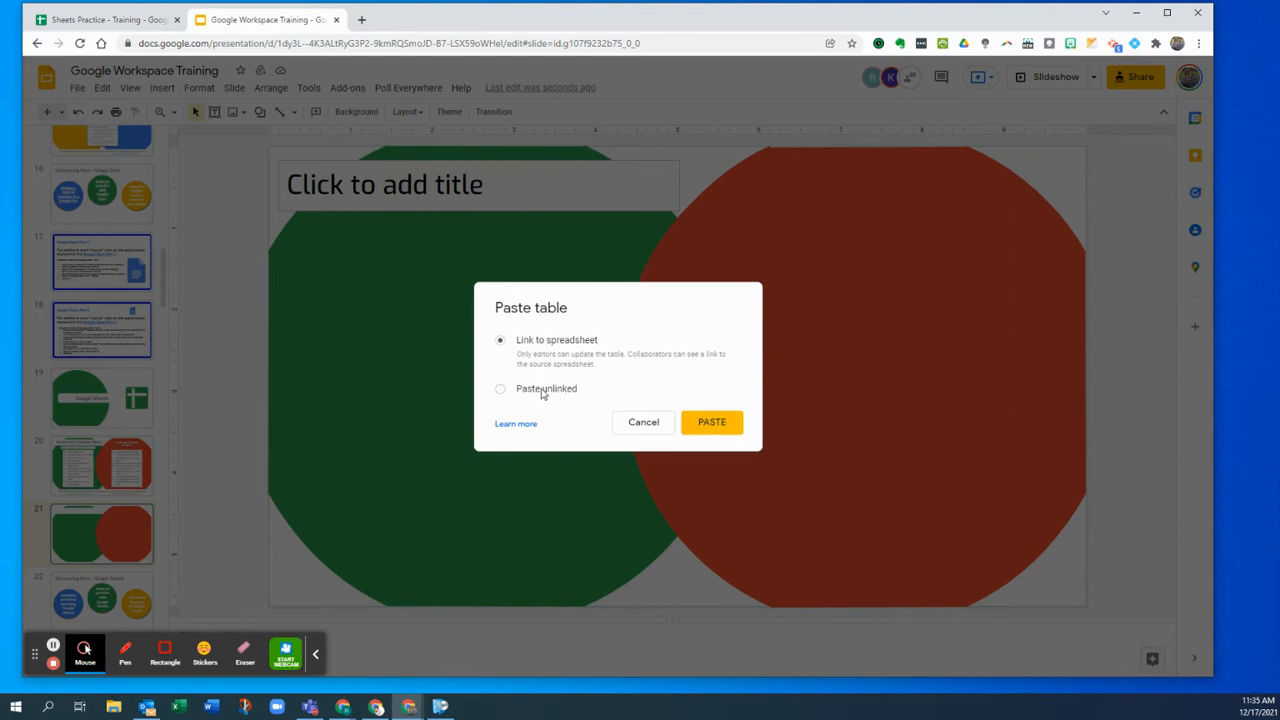
click(726, 430)
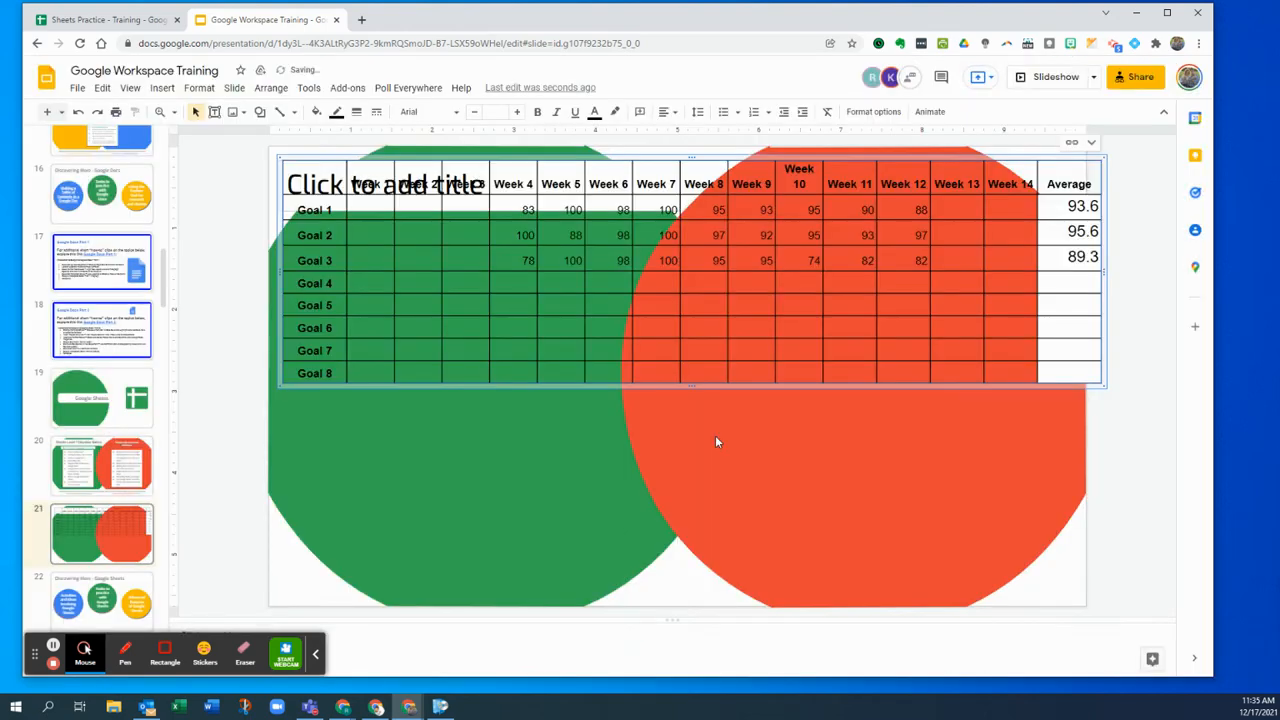
drag(488, 157, 484, 273)
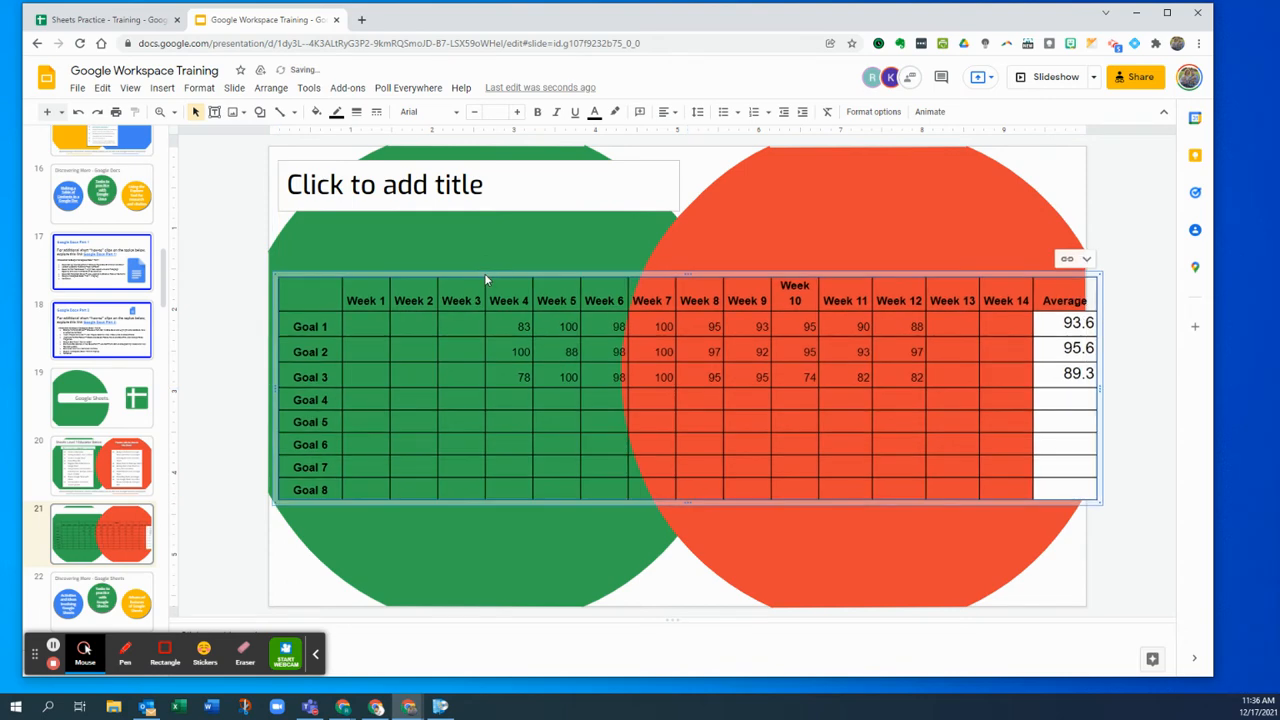
click(145, 28)
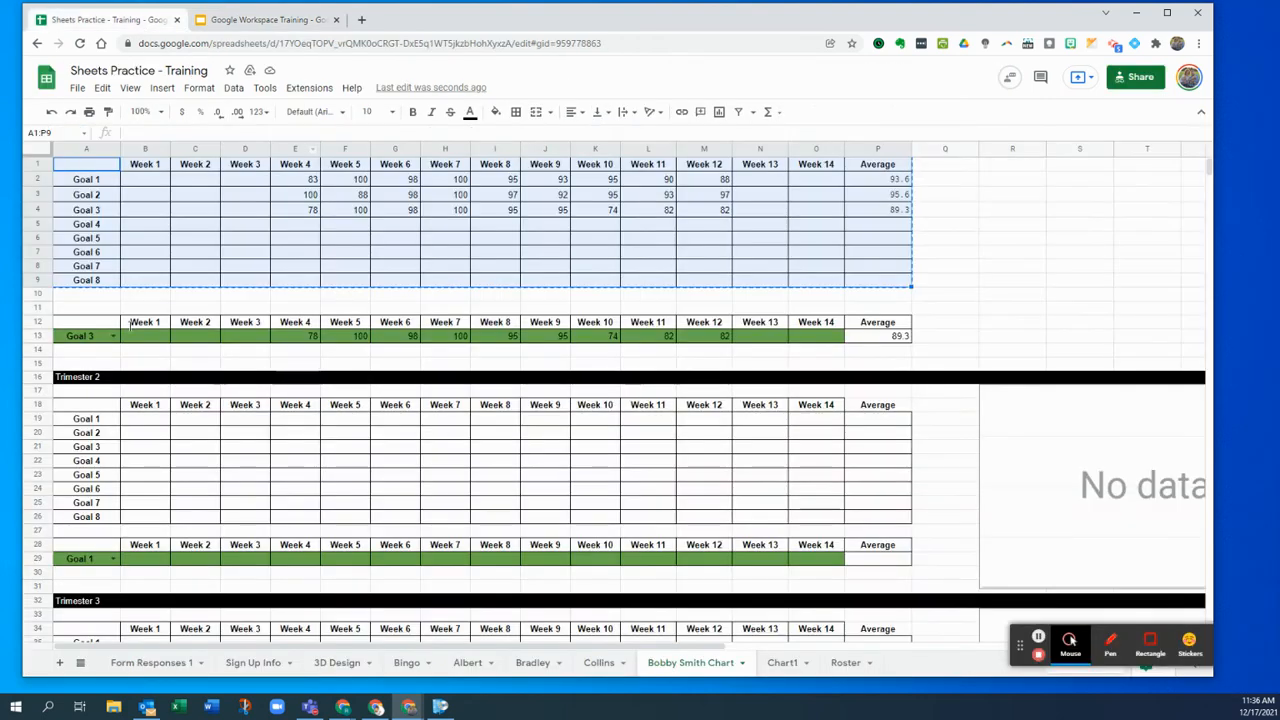
click(298, 194)
click(300, 182)
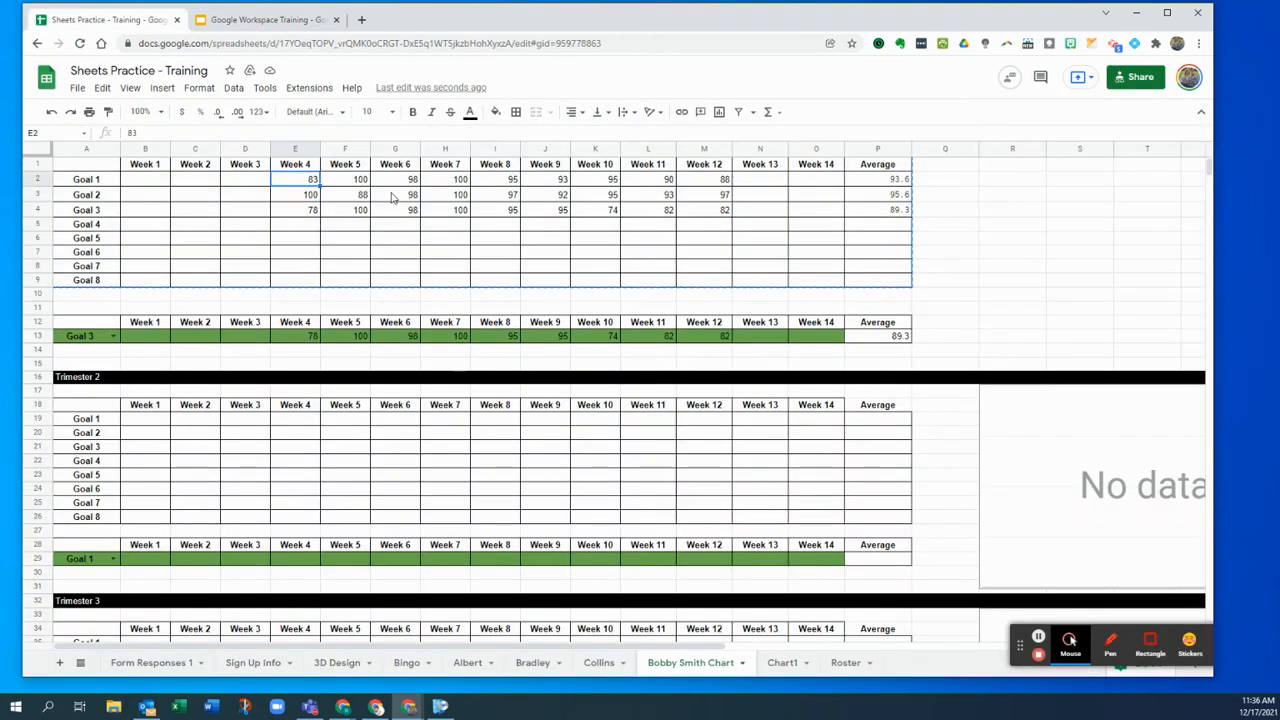
- Enter 70 as Goal 1's Week 13 score in N2 and update the linked table in Slides
click(755, 182)
text(70)
key(Return)
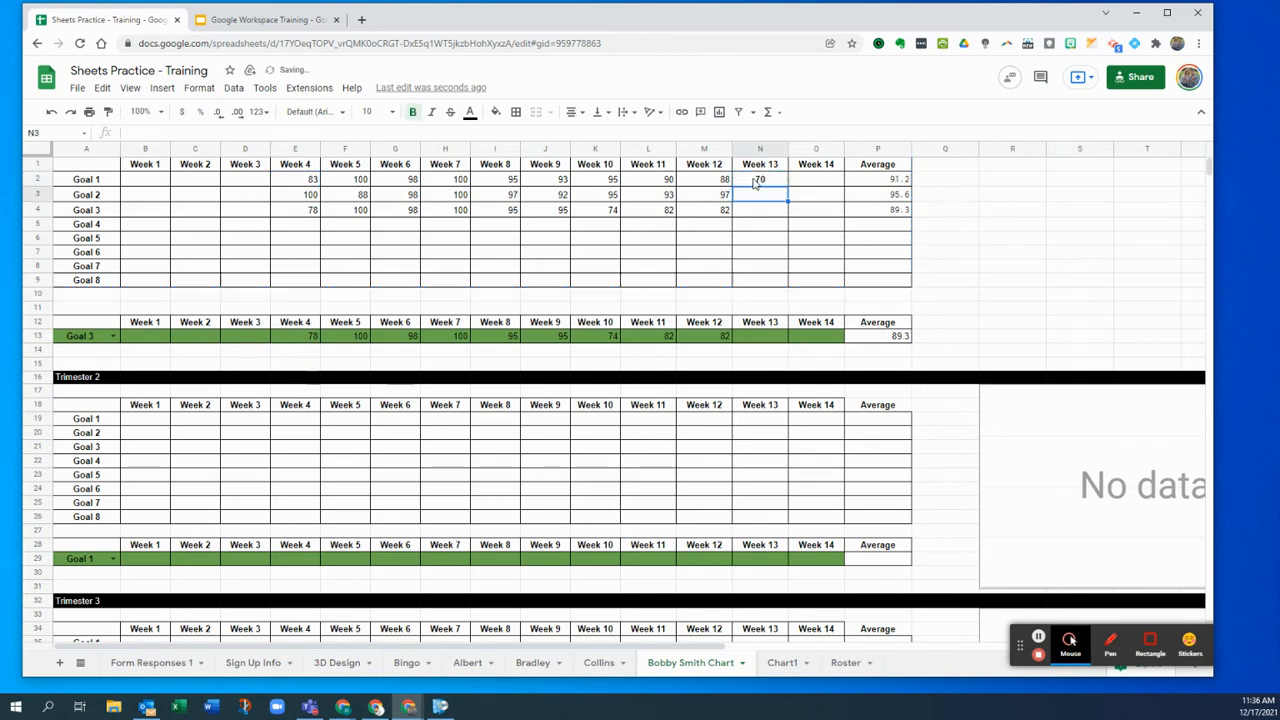
click(260, 16)
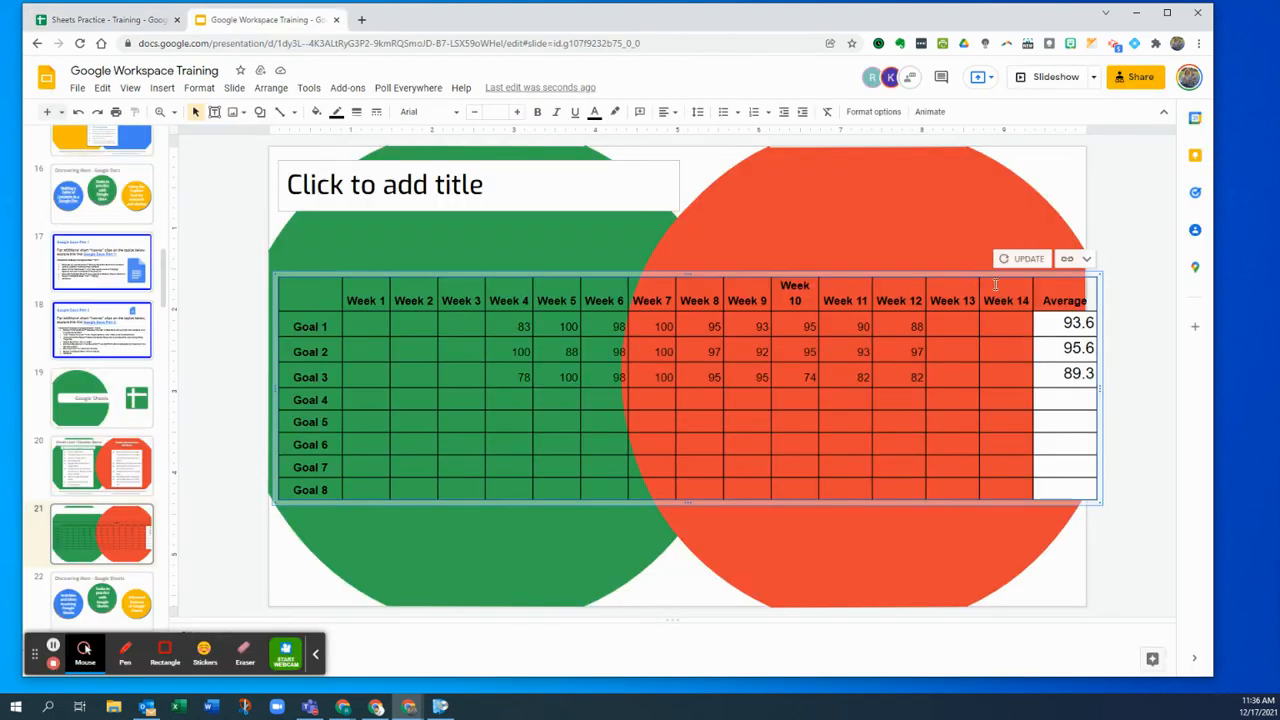
click(1018, 261)
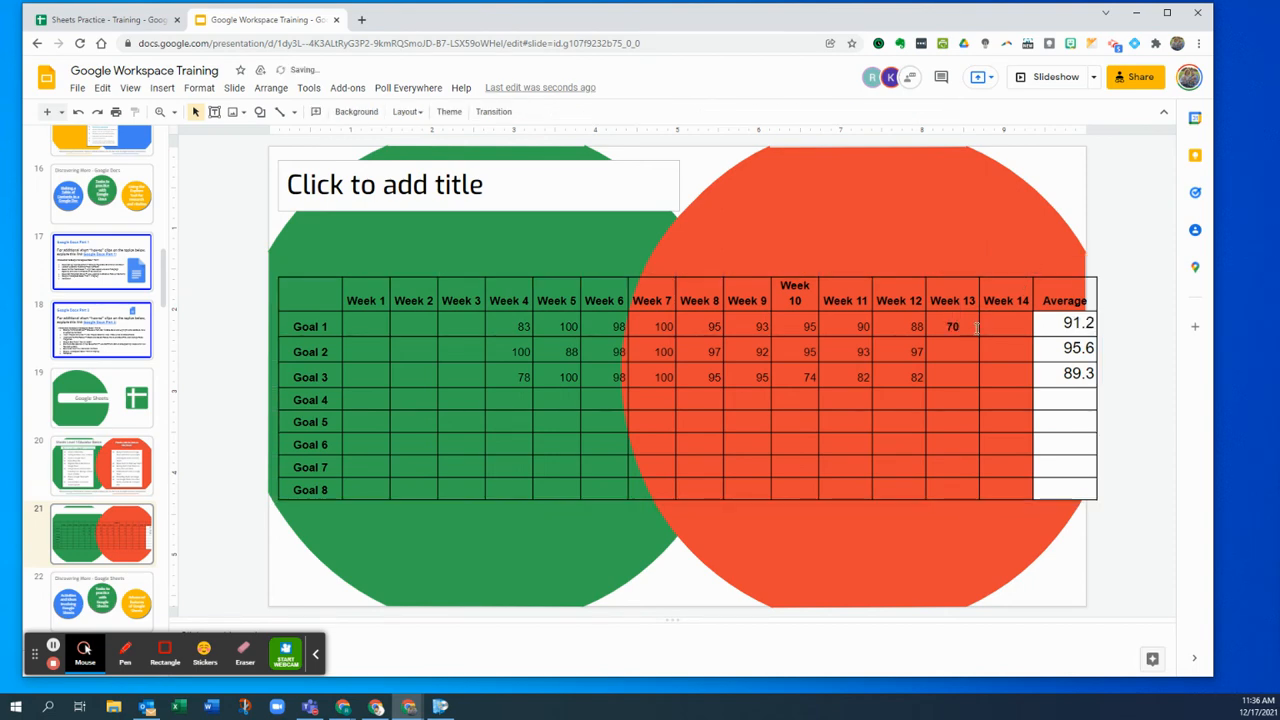
- Resize the Week 10, Week 12 and Week 13 columns of the linked slide table
click(822, 281)
drag(823, 281, 822, 281)
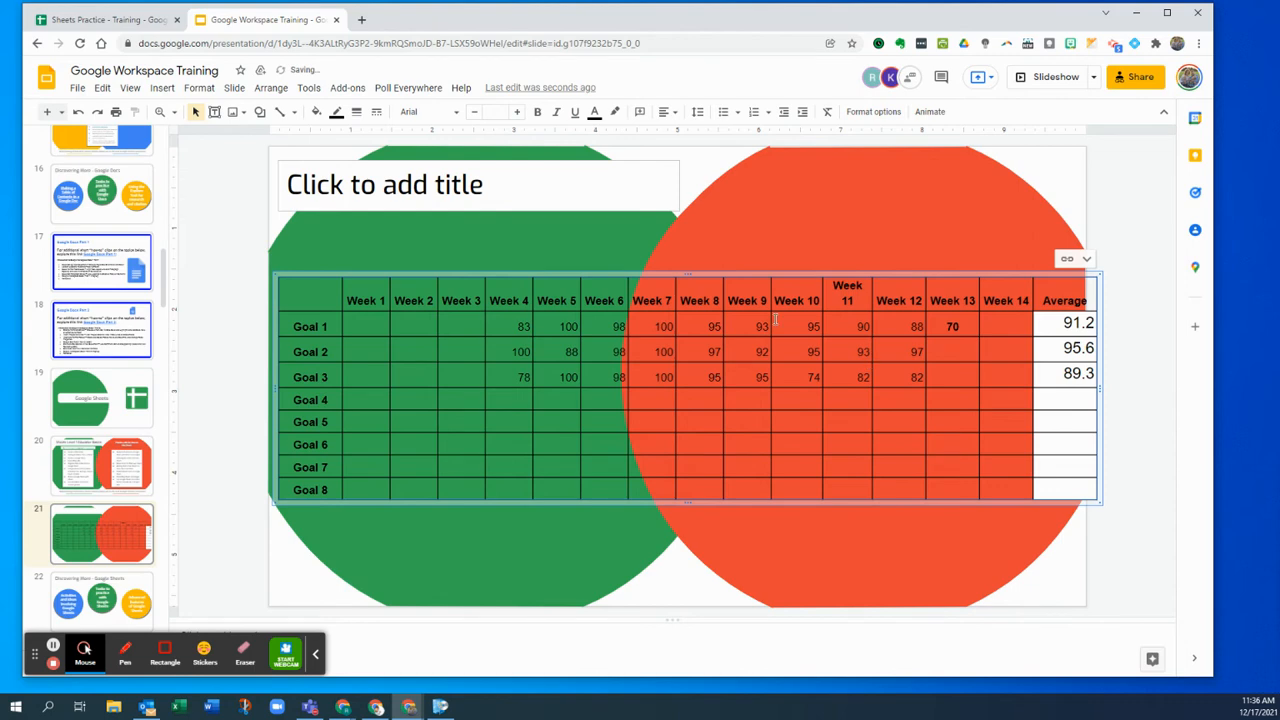
click(108, 19)
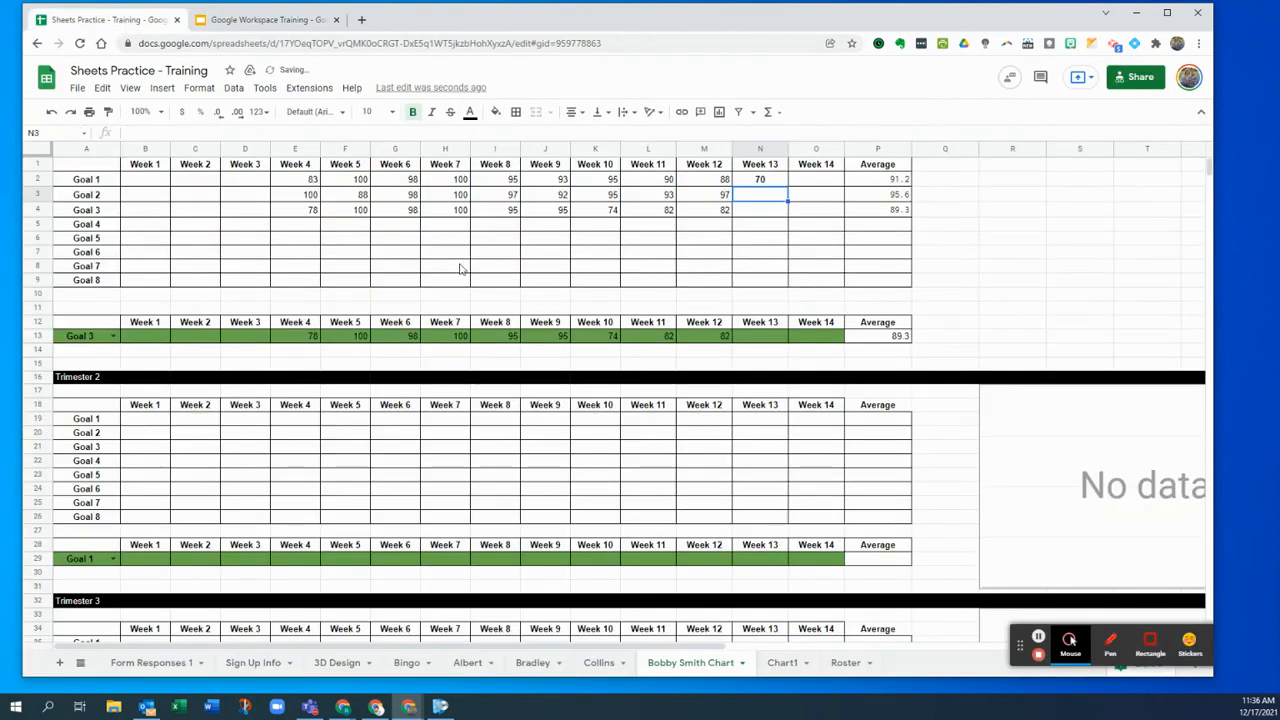
click(280, 20)
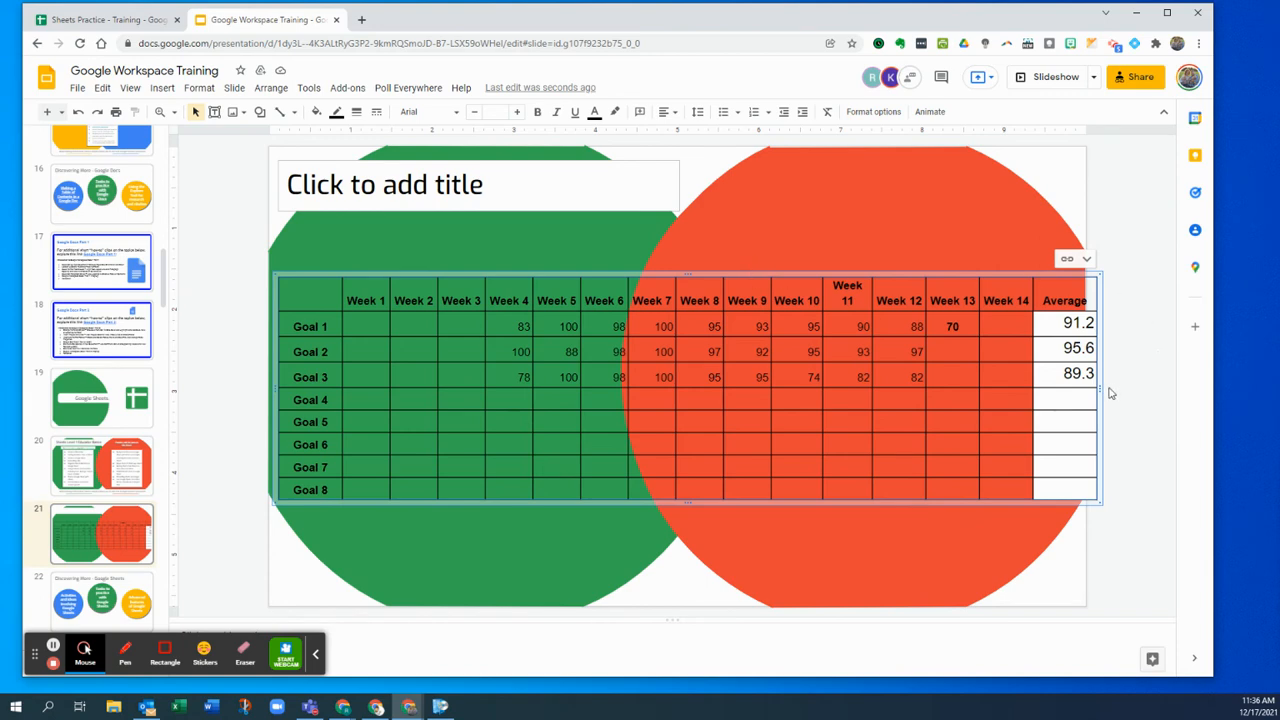
drag(947, 378, 947, 378)
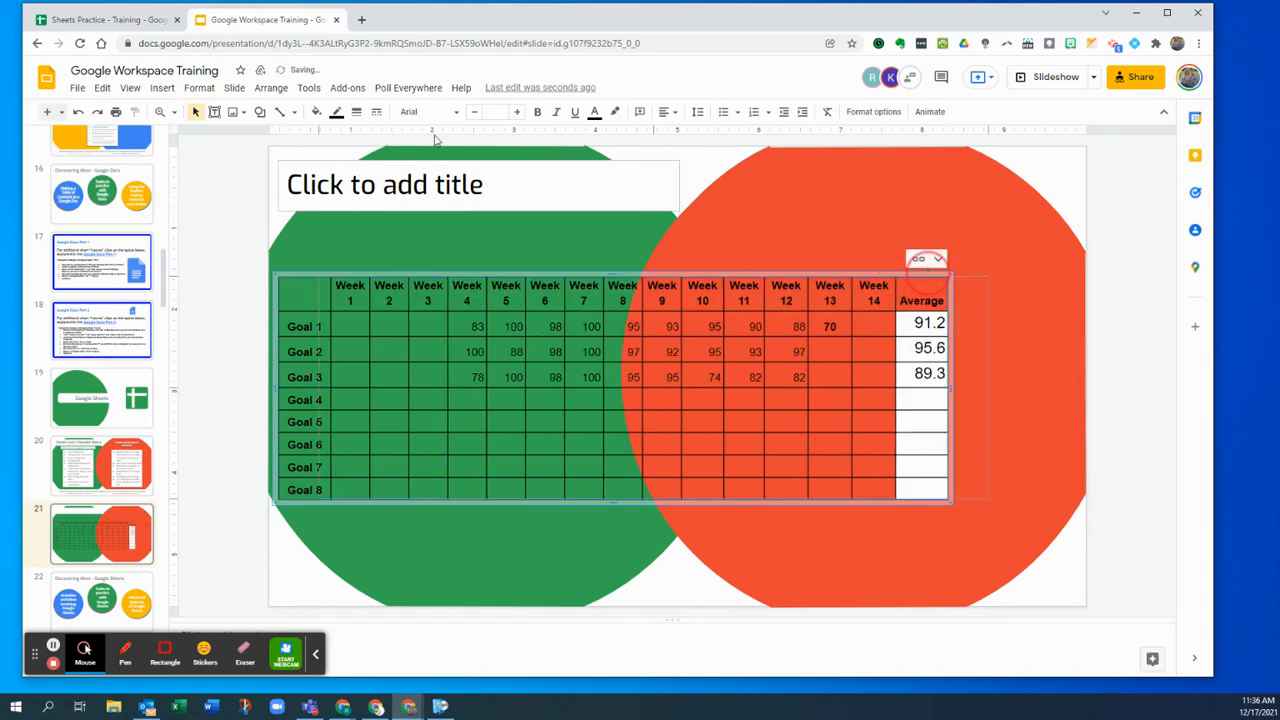
click(105, 20)
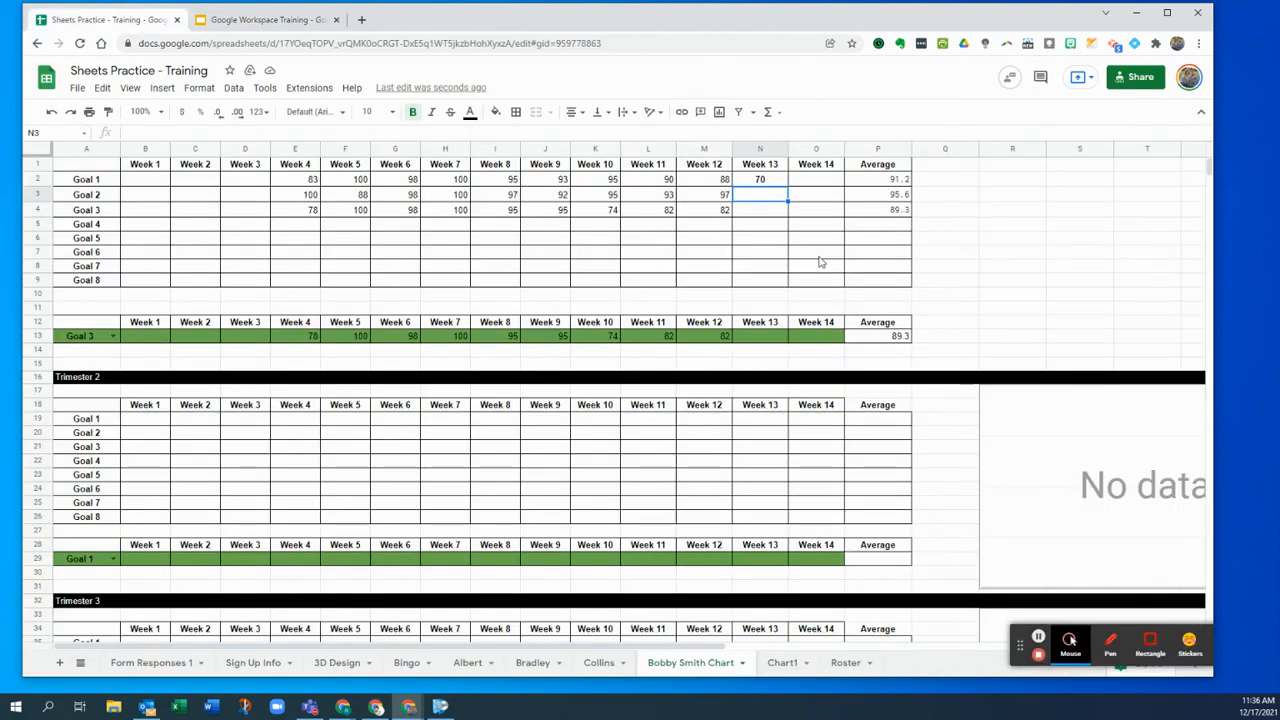
click(245, 20)
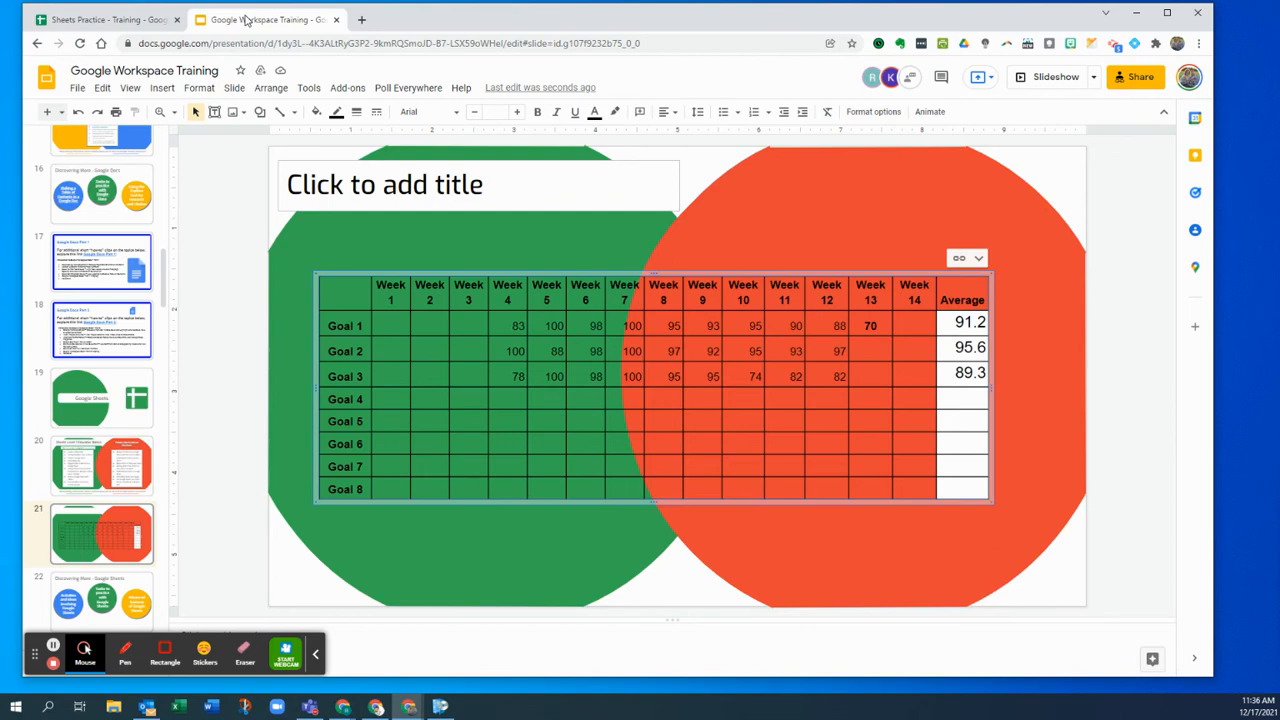
click(112, 19)
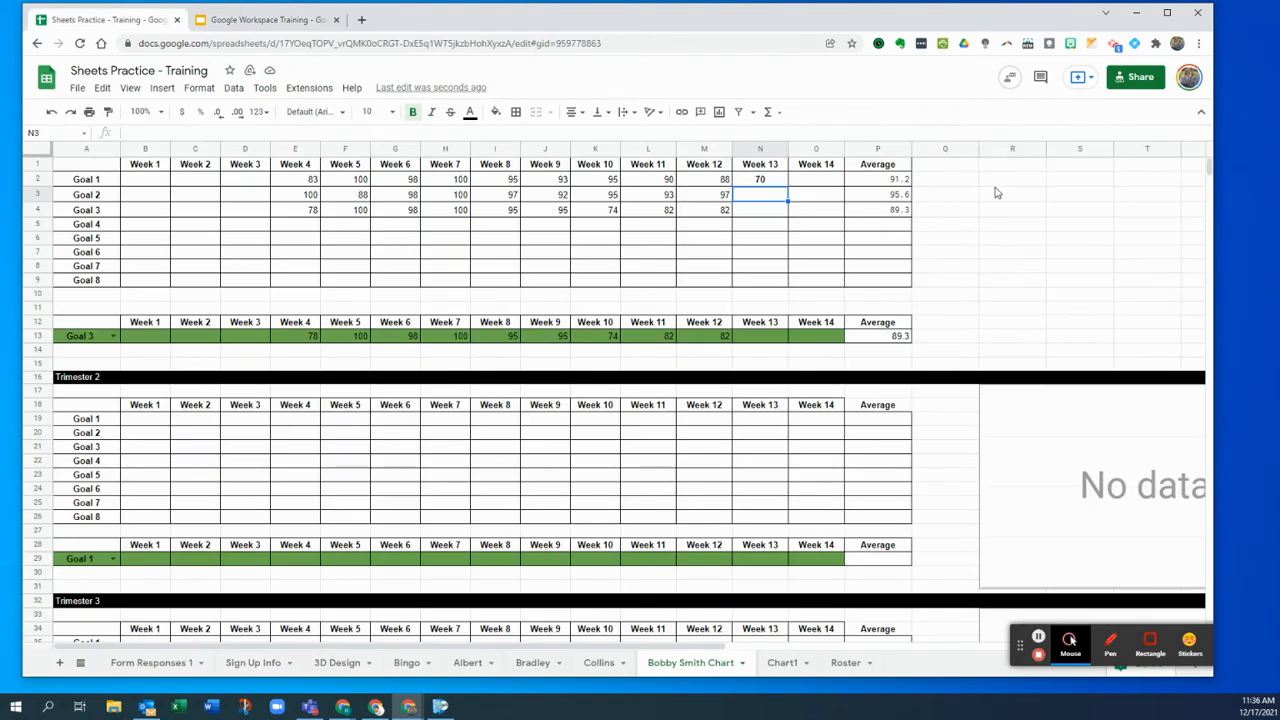
- On the Roster sheet, freeze row 1 and the student-name column A
click(845, 662)
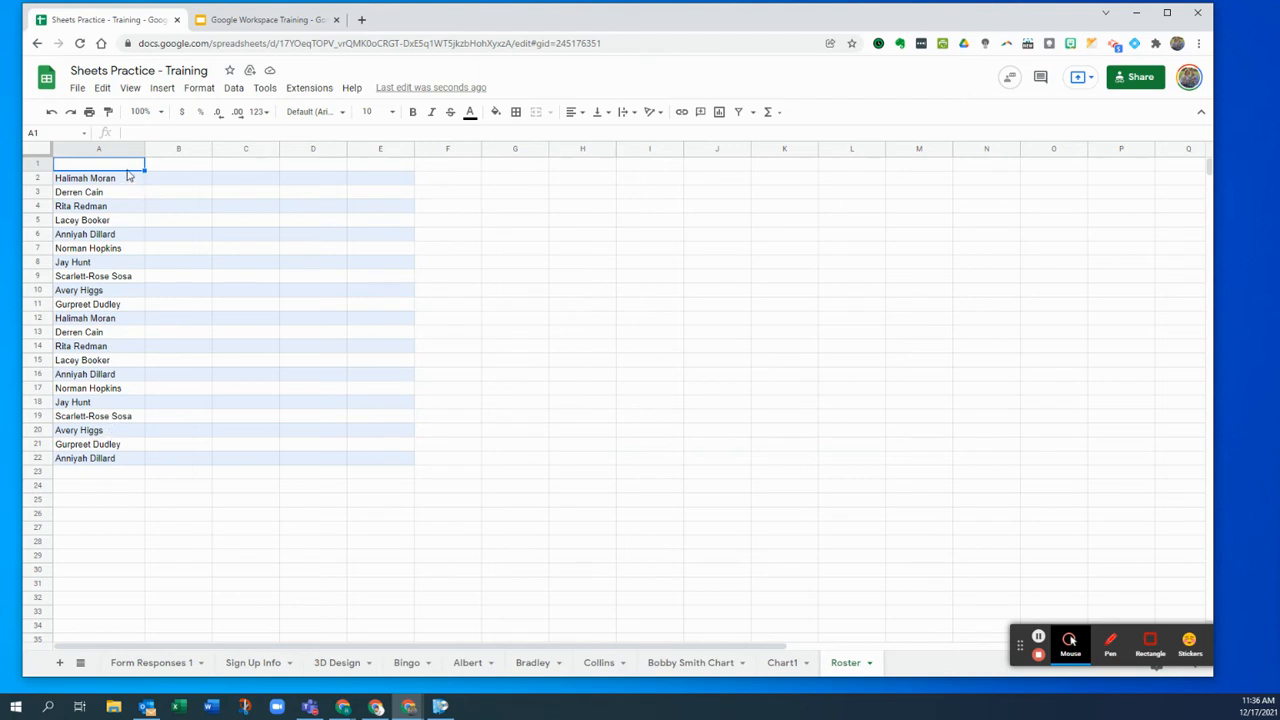
click(183, 166)
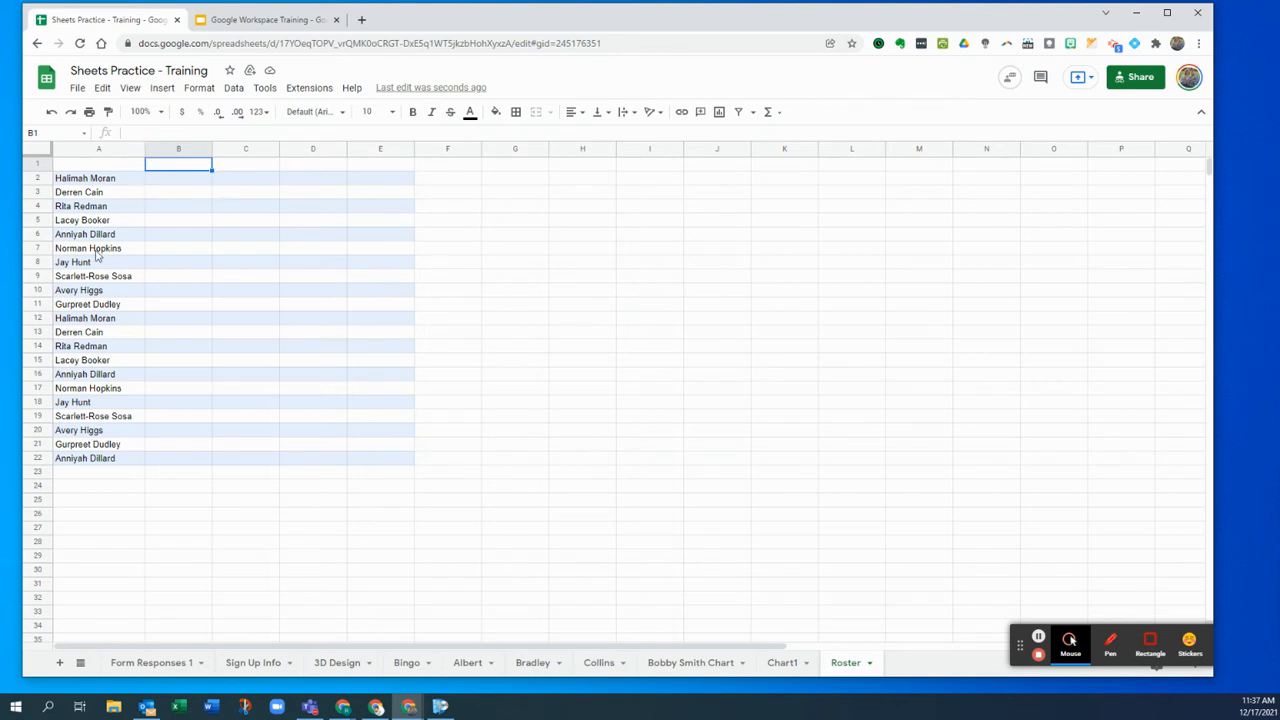
drag(37, 153, 32, 172)
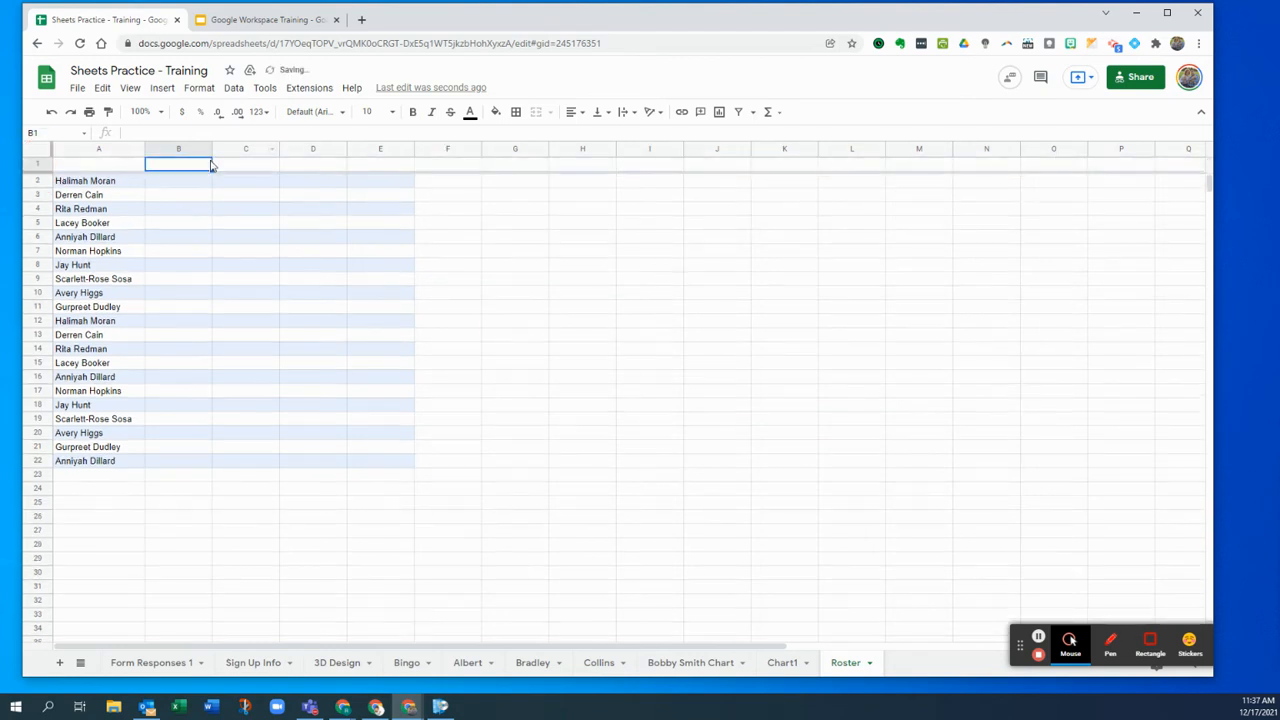
click(45, 148)
click(326, 322)
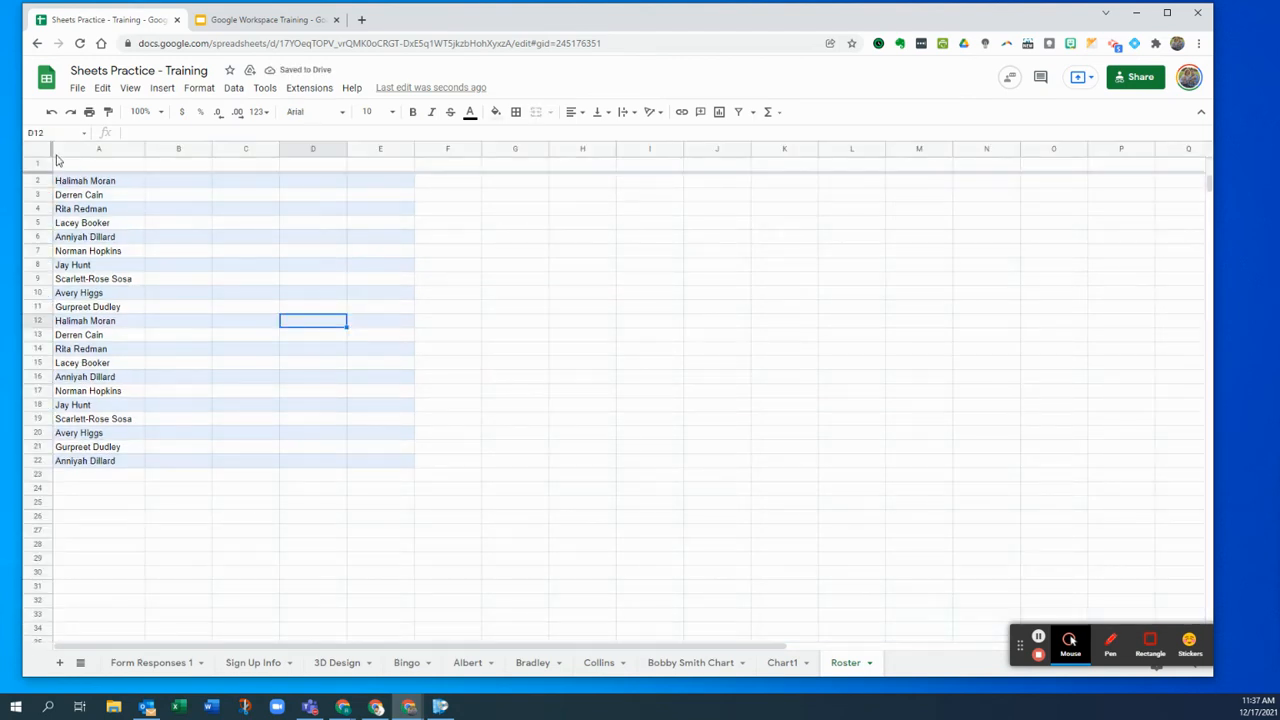
drag(51, 148, 158, 157)
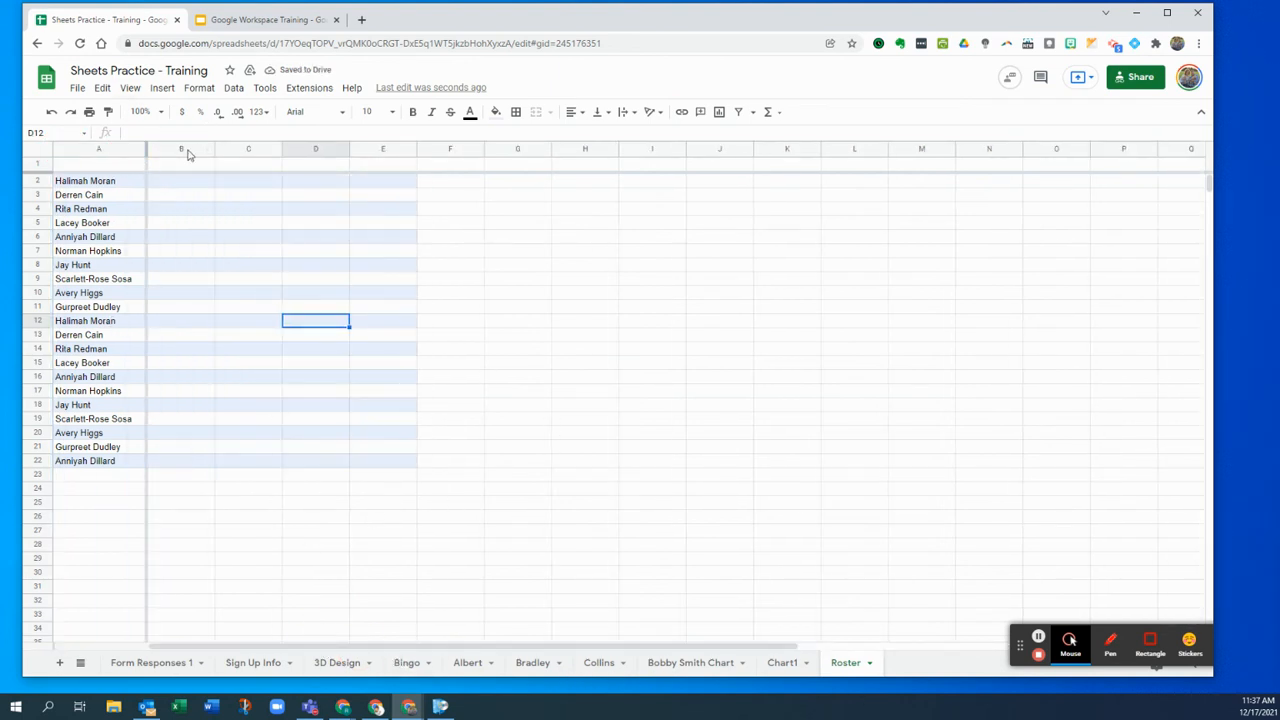
- Enter the heading 'Forms' in B1
click(183, 165)
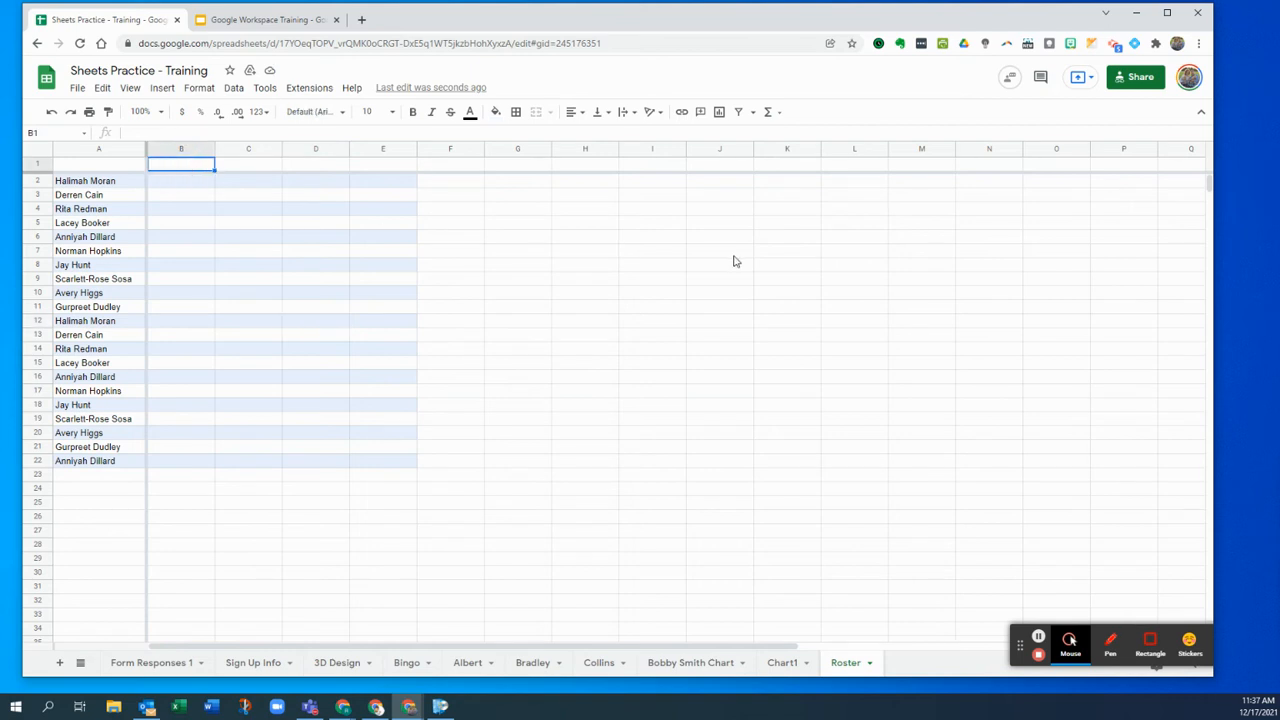
text(FOrm)
text(orms)
key(Return)
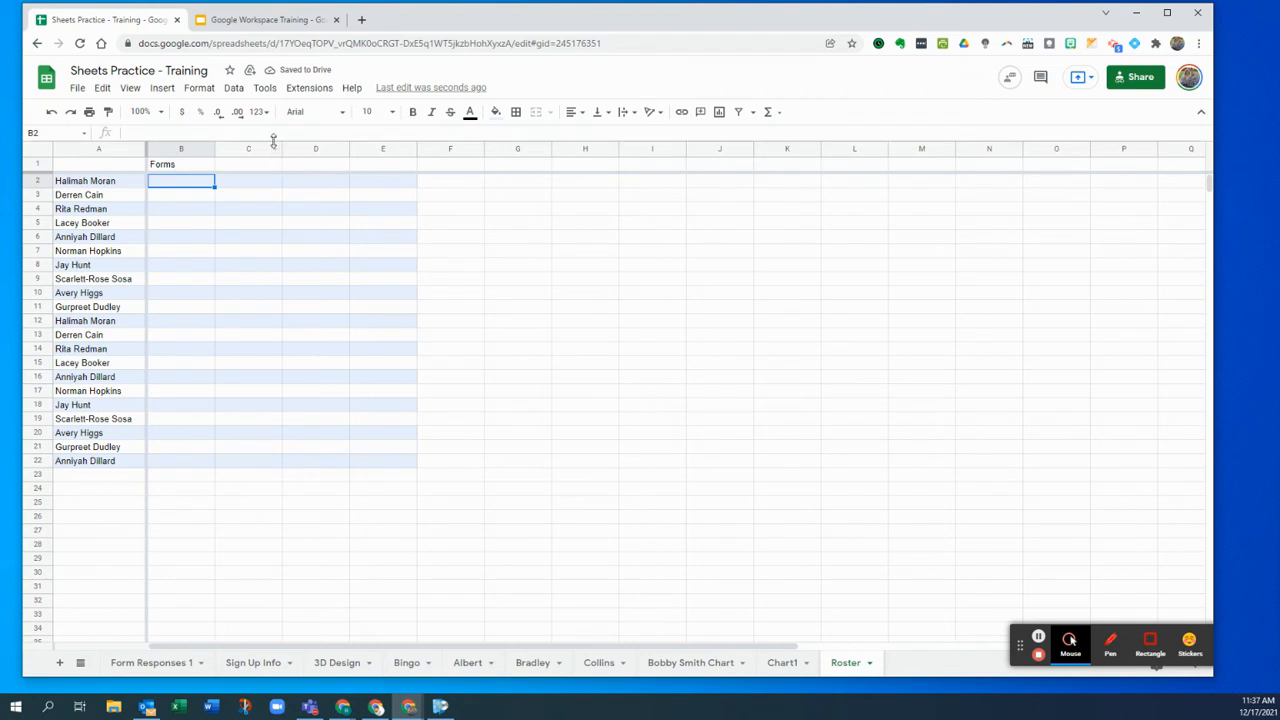
- Insert checkboxes into B2:B22 beside every student
drag(198, 186, 165, 463)
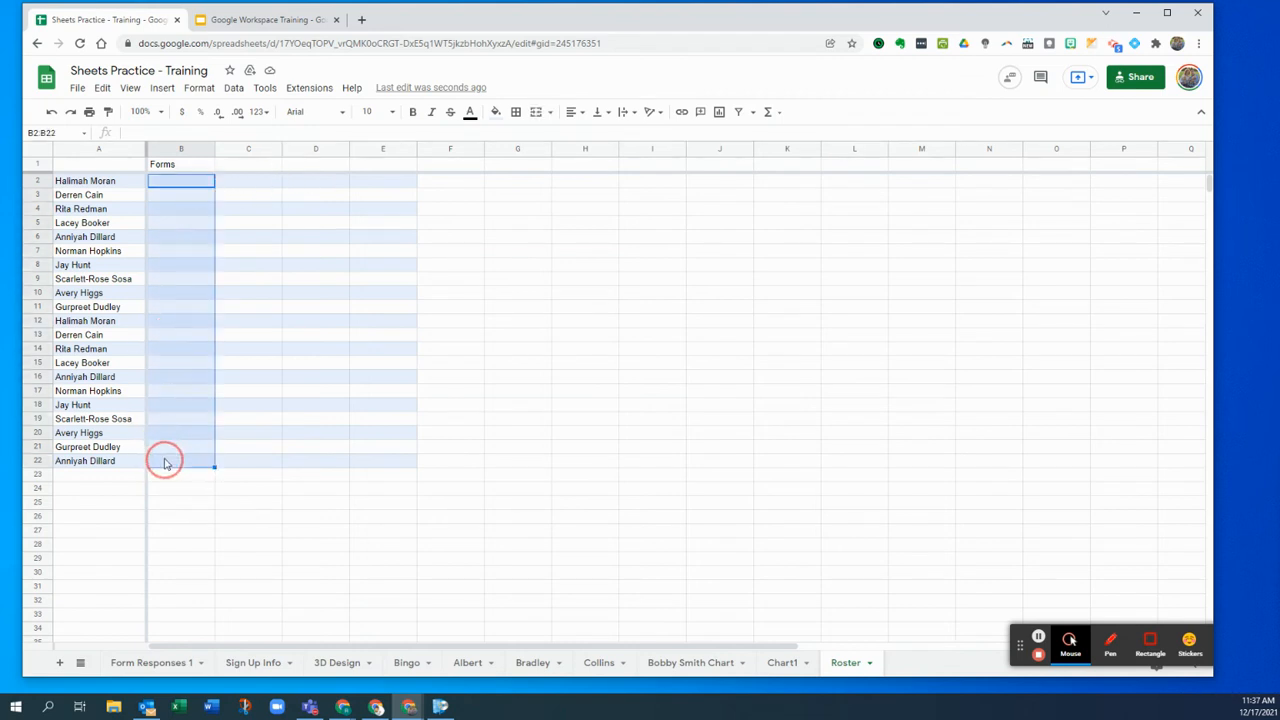
click(163, 88)
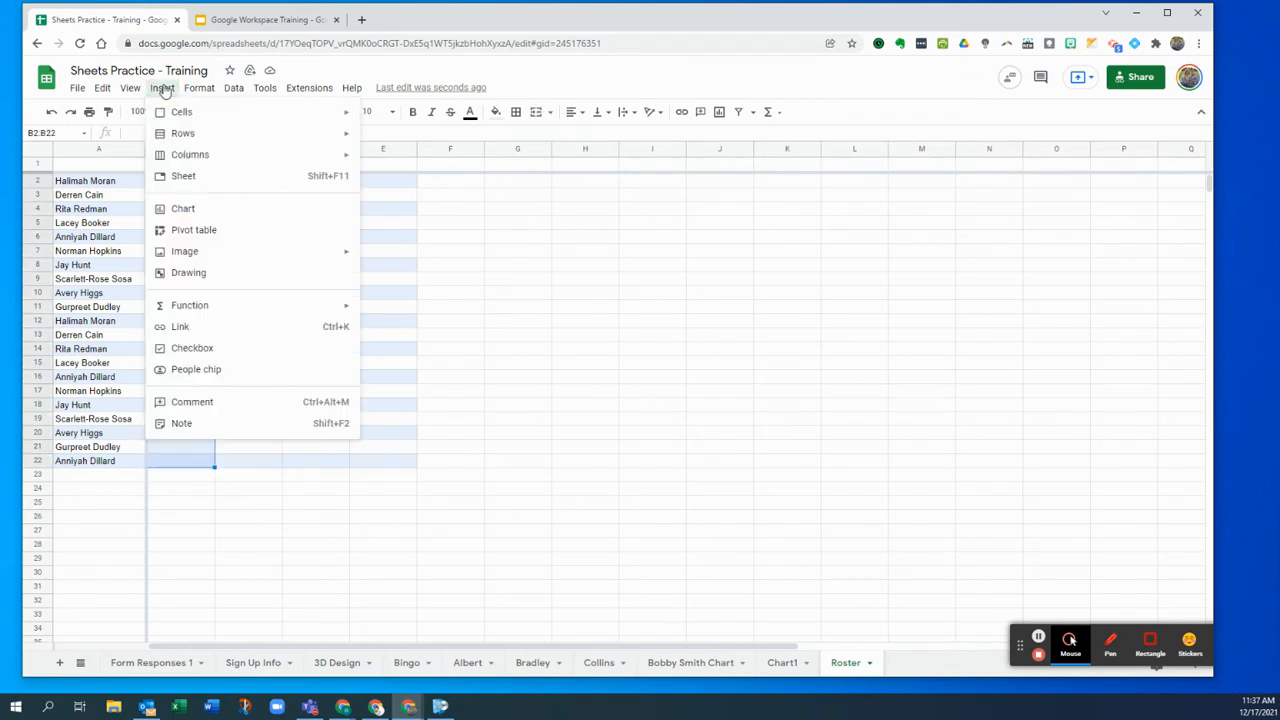
click(191, 349)
click(265, 200)
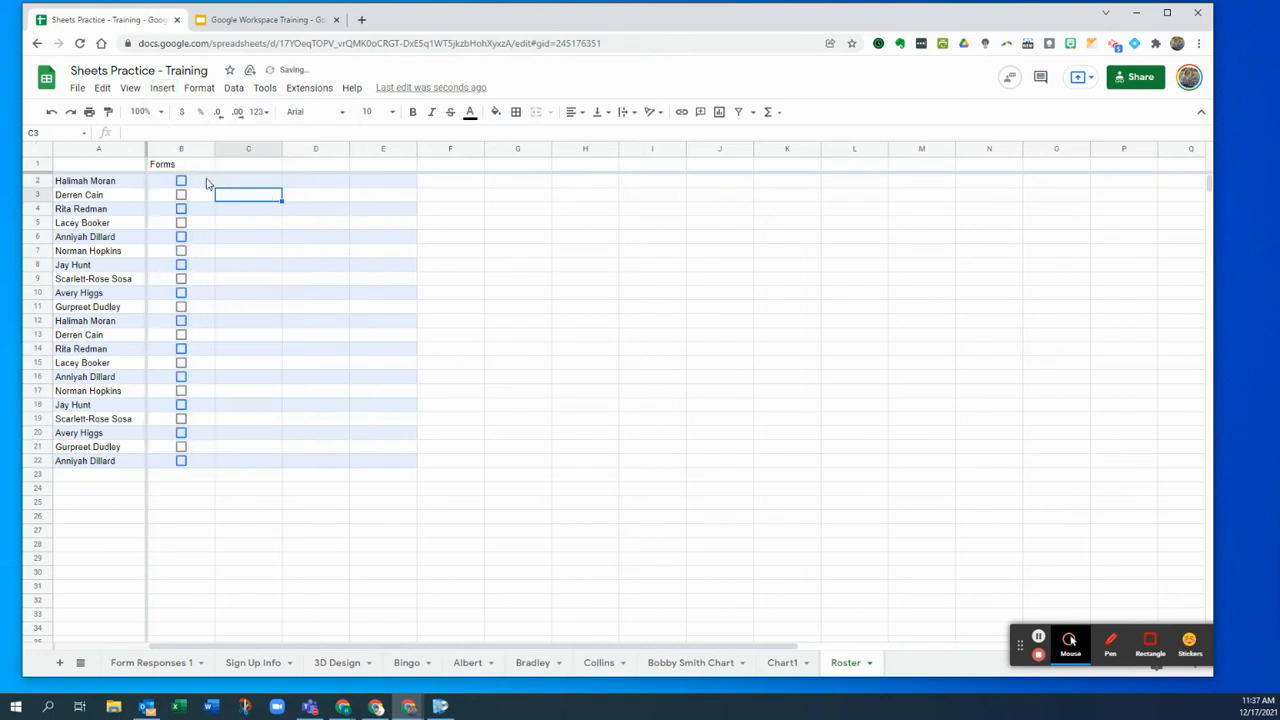
- Tick the Forms checkboxes for the students who returned forms, starting at row 2
click(181, 181)
click(181, 195)
click(181, 209)
click(181, 223)
key(Down)
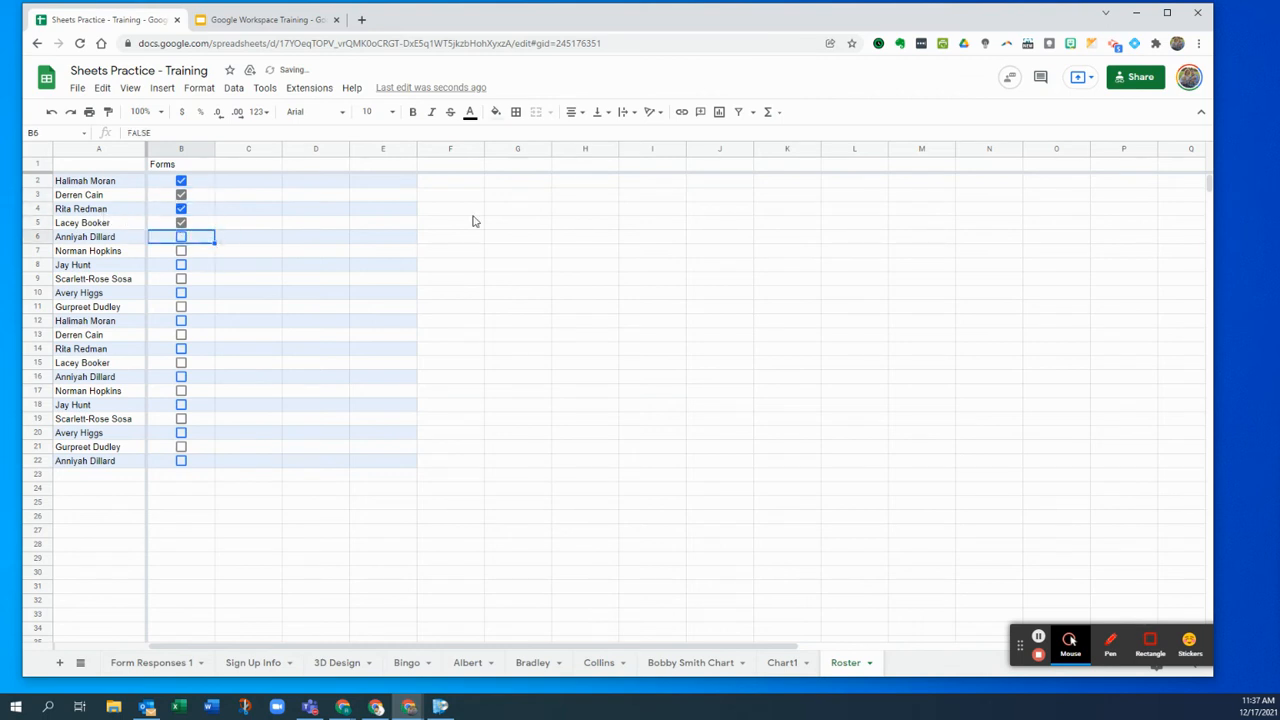
key(space)
key(Down)
key(space)
key(Down)
key(space)
key(Down)
key(space)
key(Down)
key(space)
key(Down)
key(space)
key(Down)
key(space)
key(Down)
key(space)
key(Down)
key(space)
key(Down)
key(space)
key(Down)
key(space)
key(Down)
key(space)
key(Up)
key(Up)
key(Up)
key(Up)
key(Up)
key(Up)
key(Up)
key(Up)
key(Up)
key(Up)
key(space)
key(Up)
key(space)
key(Up)
key(space)
key(Up)
key(Up)
key(Up)
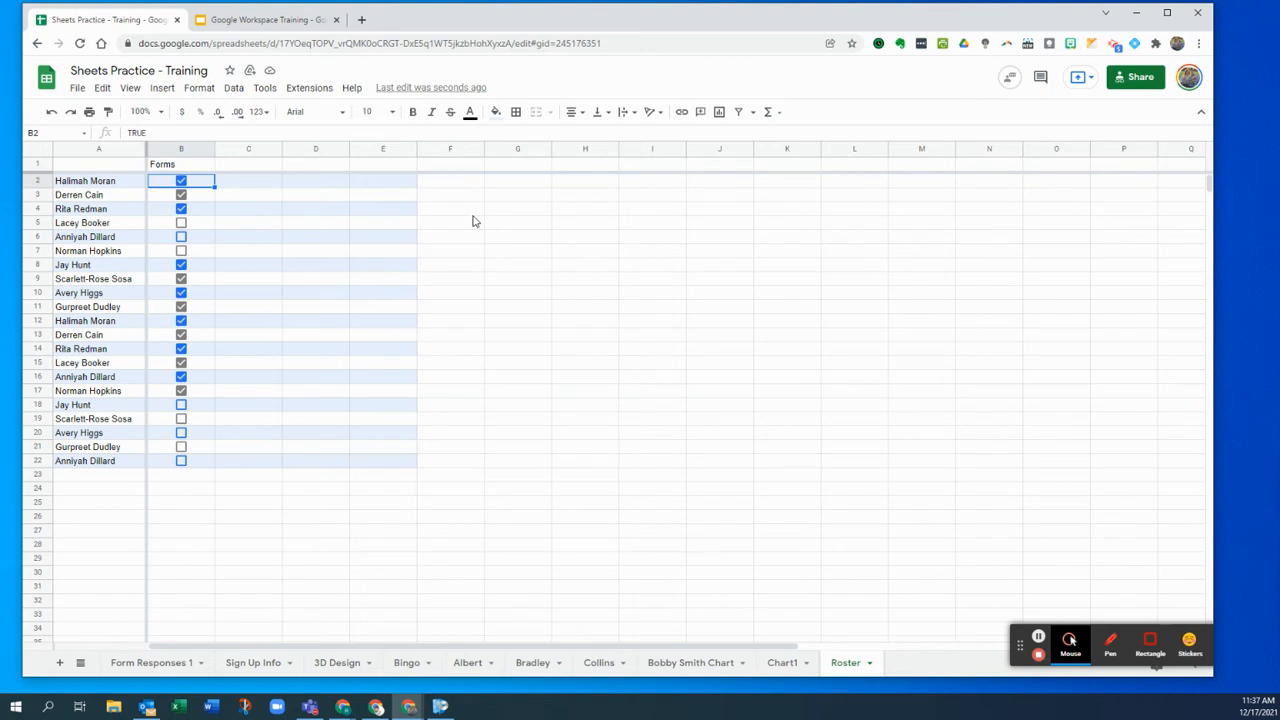
key(Right)
key(Up)
- Add the Assignment 1 header in C1 with scores 93 in C2 and 88 in C3
text(As)
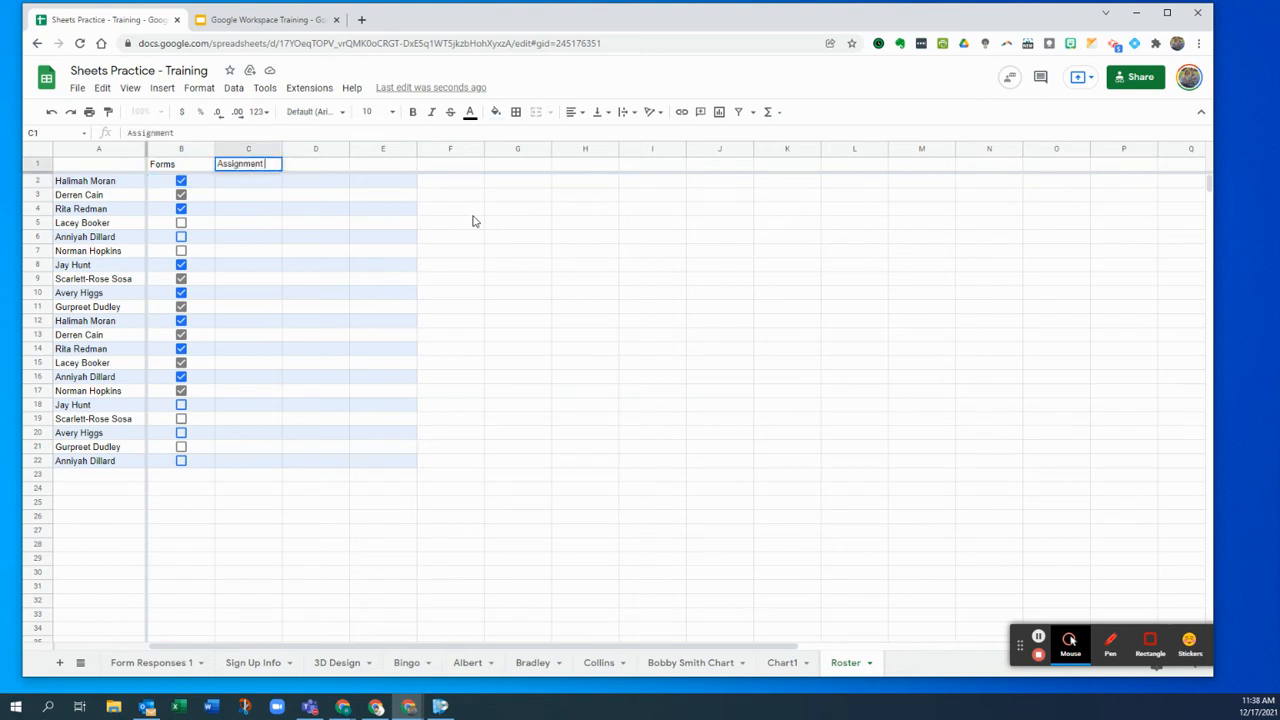
key(Return)
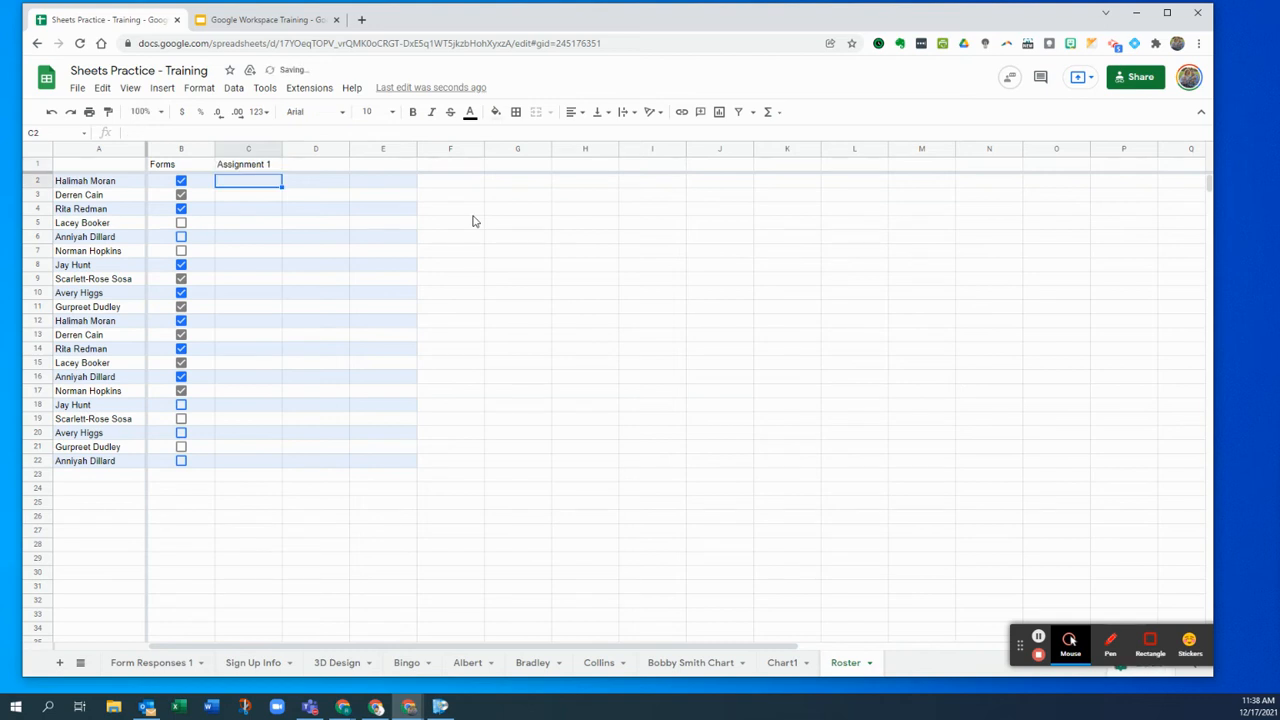
text(93)
key(Return)
text(88)
key(Return)
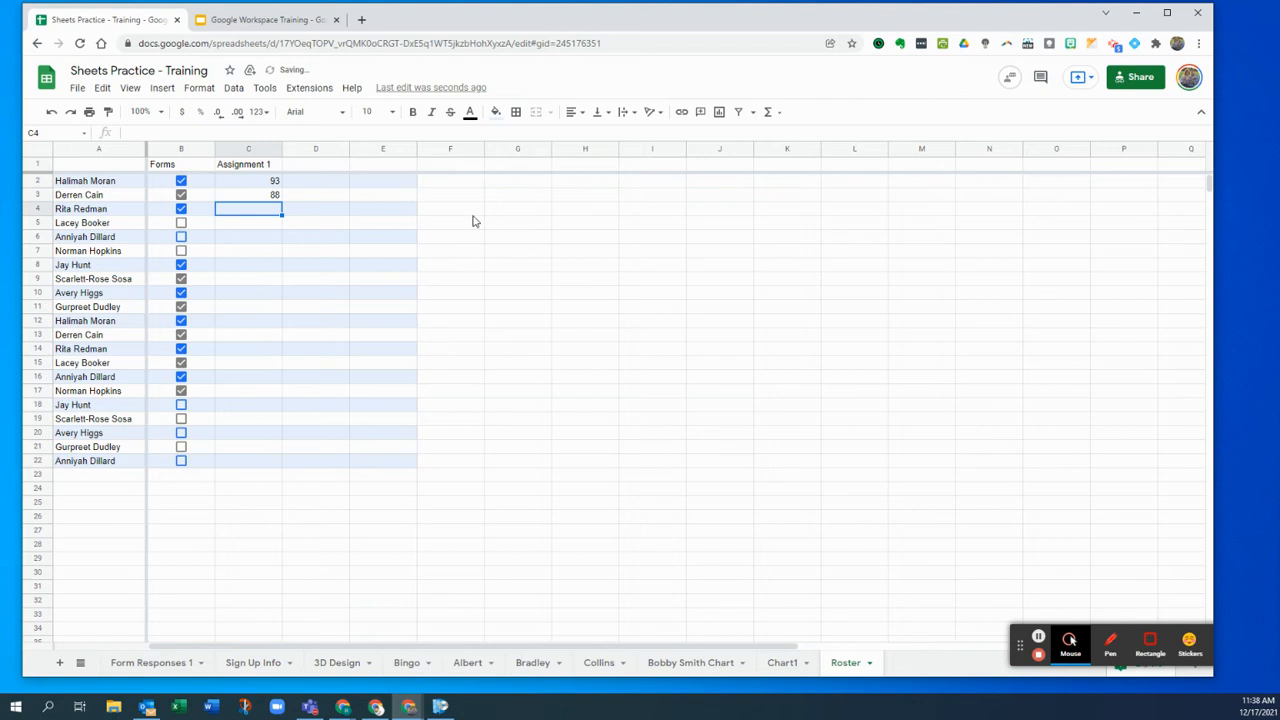
- Put the AVERAGE of C2:C22 in C24
click(251, 497)
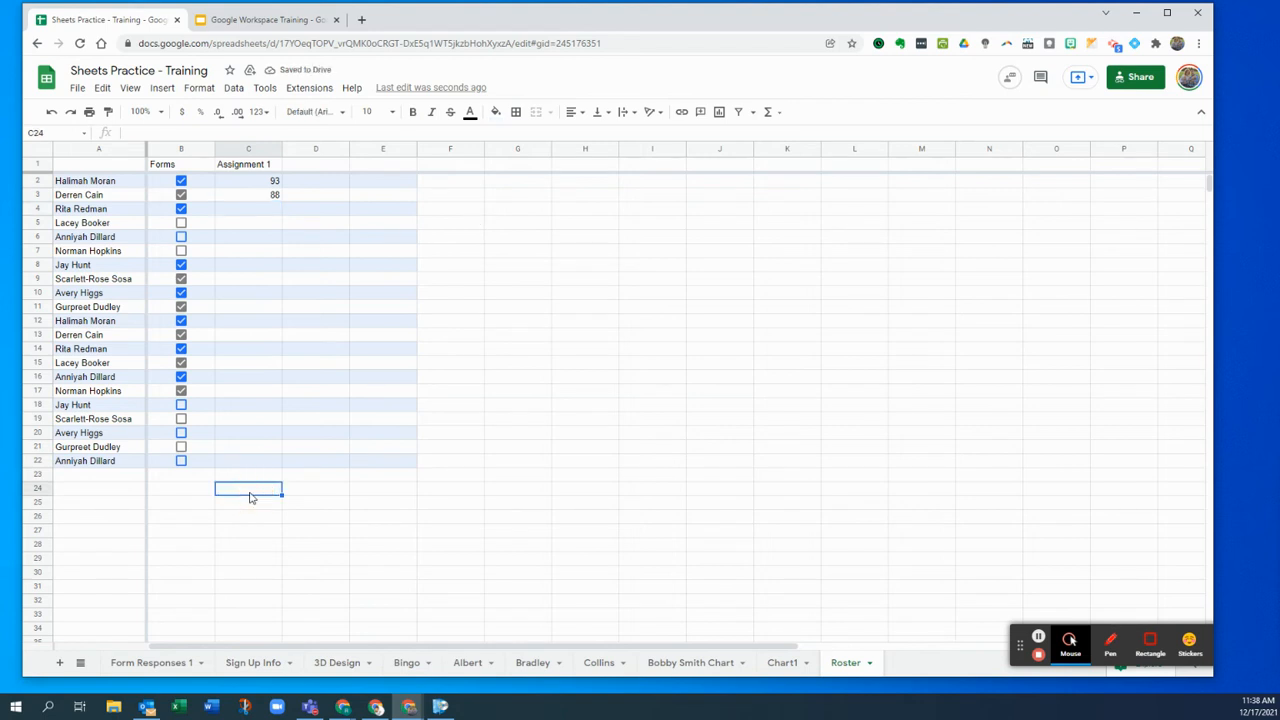
text(=)
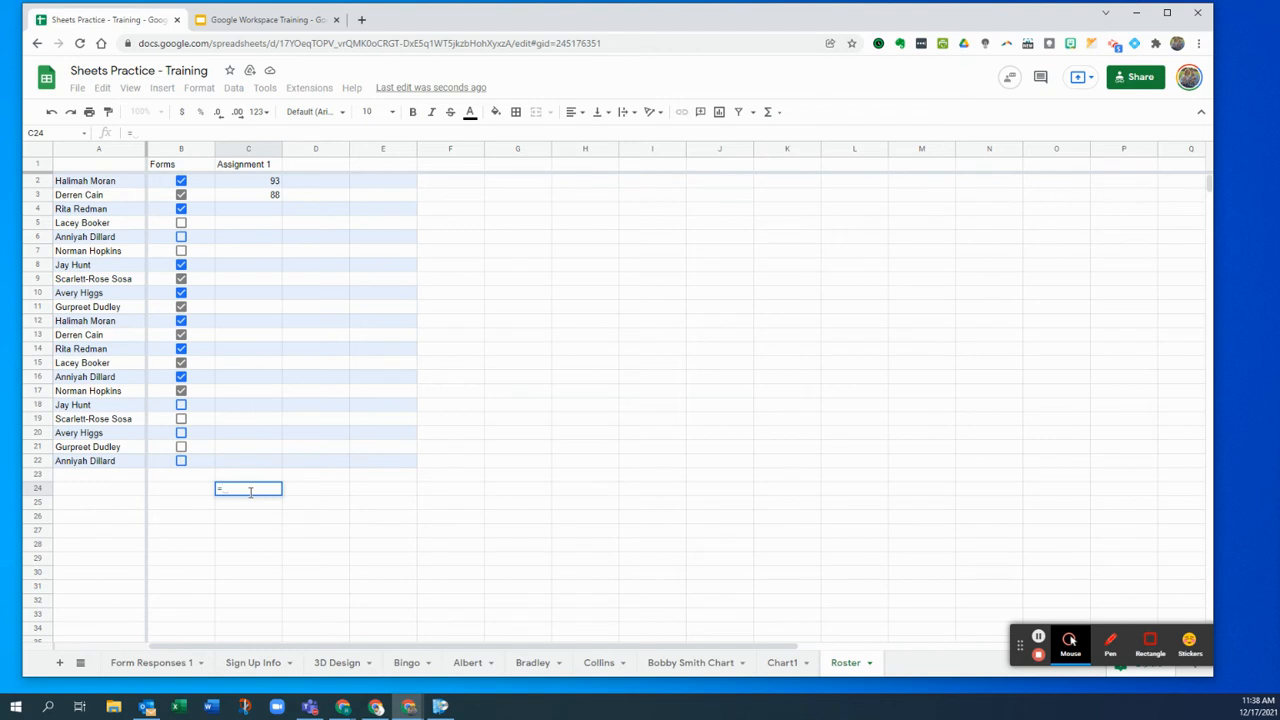
text(aver)
click(277, 516)
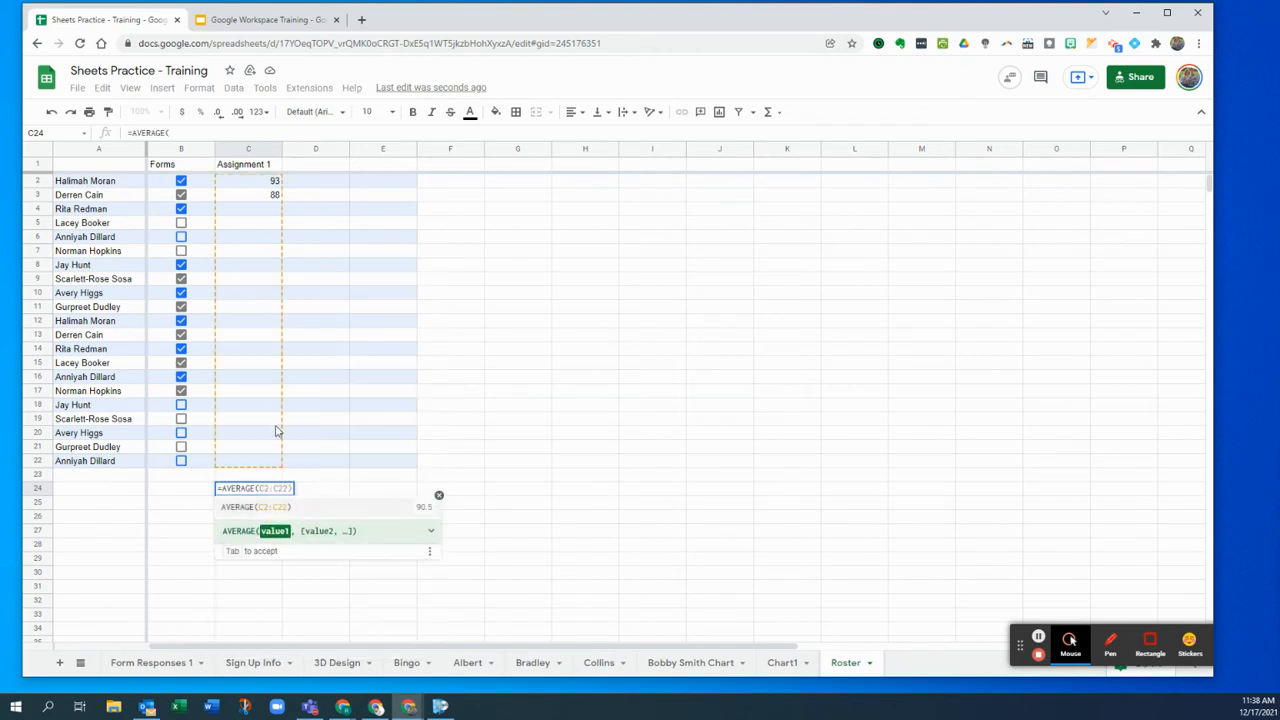
click(282, 504)
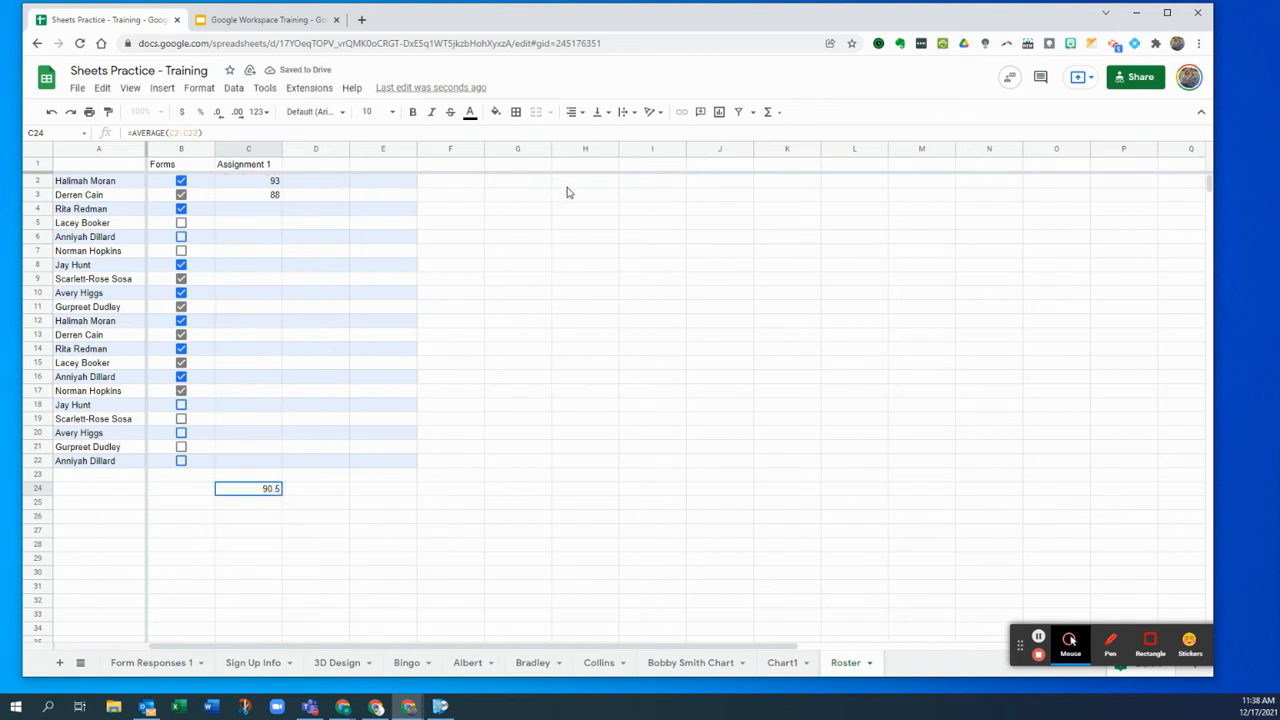
click(622, 182)
- Average row 2's scores C2:E2 in I2
text(=aver)
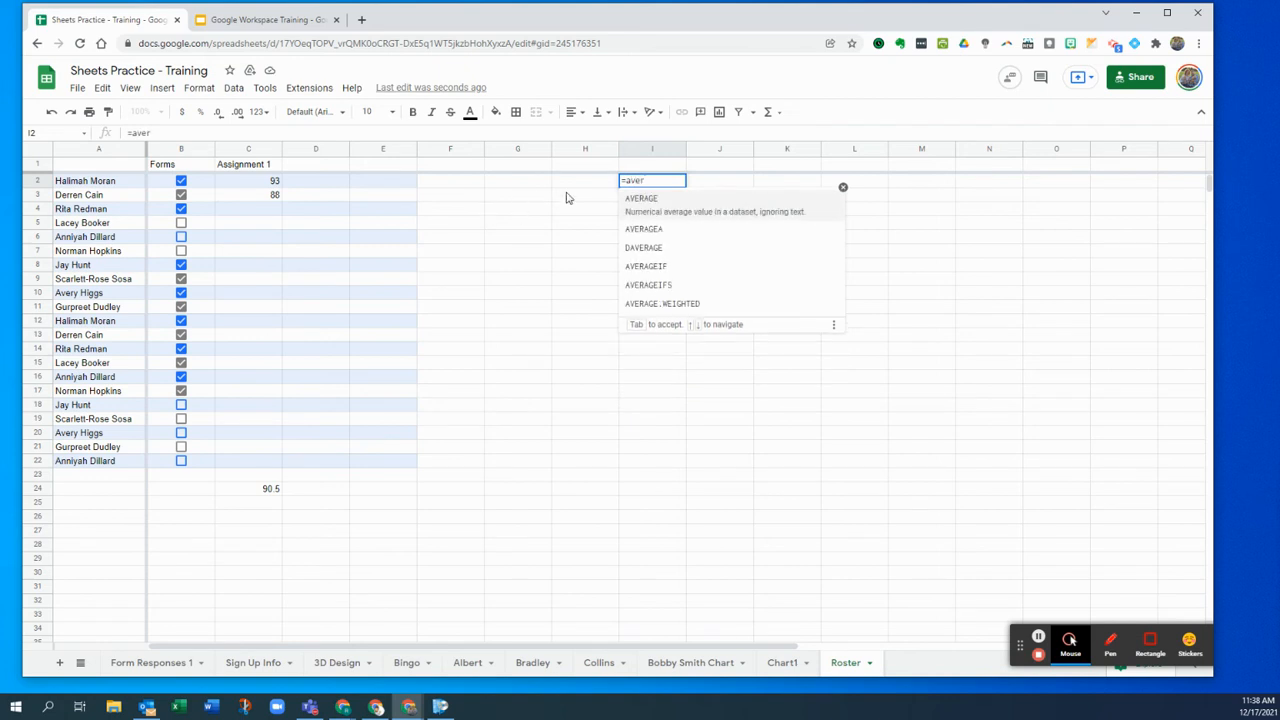
click(667, 215)
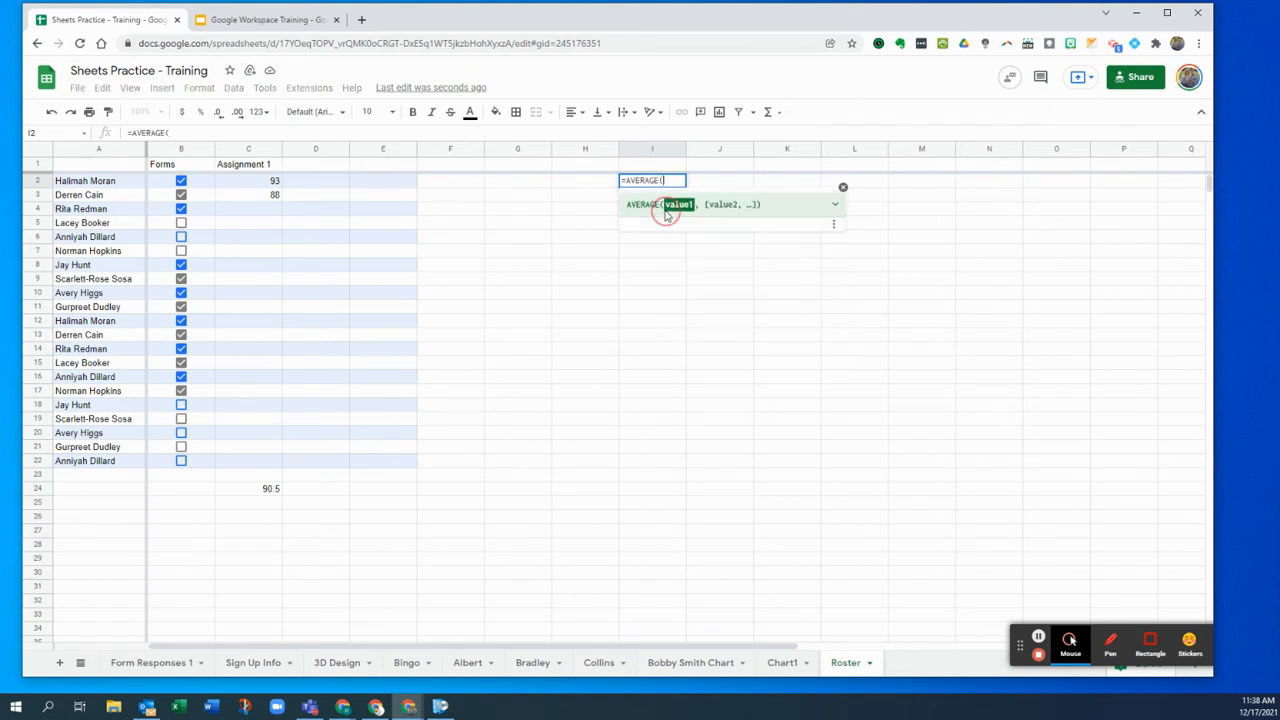
drag(213, 183, 563, 191)
key(Return)
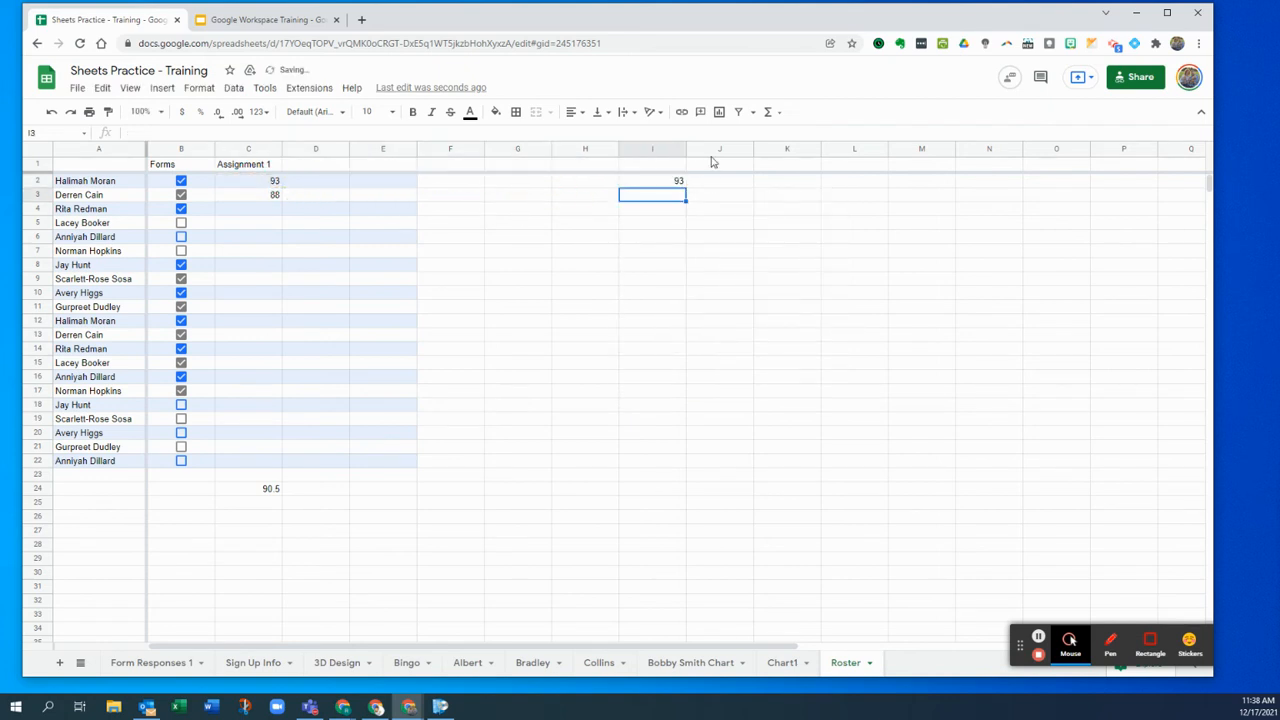
- Copy the header into D1, rename it 'Assignment 2', and enter 95 in D2
click(259, 168)
key(ctrl+c)
click(300, 164)
key(ctrl+v)
click(338, 170)
double_click(339, 166)
key(BackSpace)
text(2)
key(Return)
text(95)
key(Return)
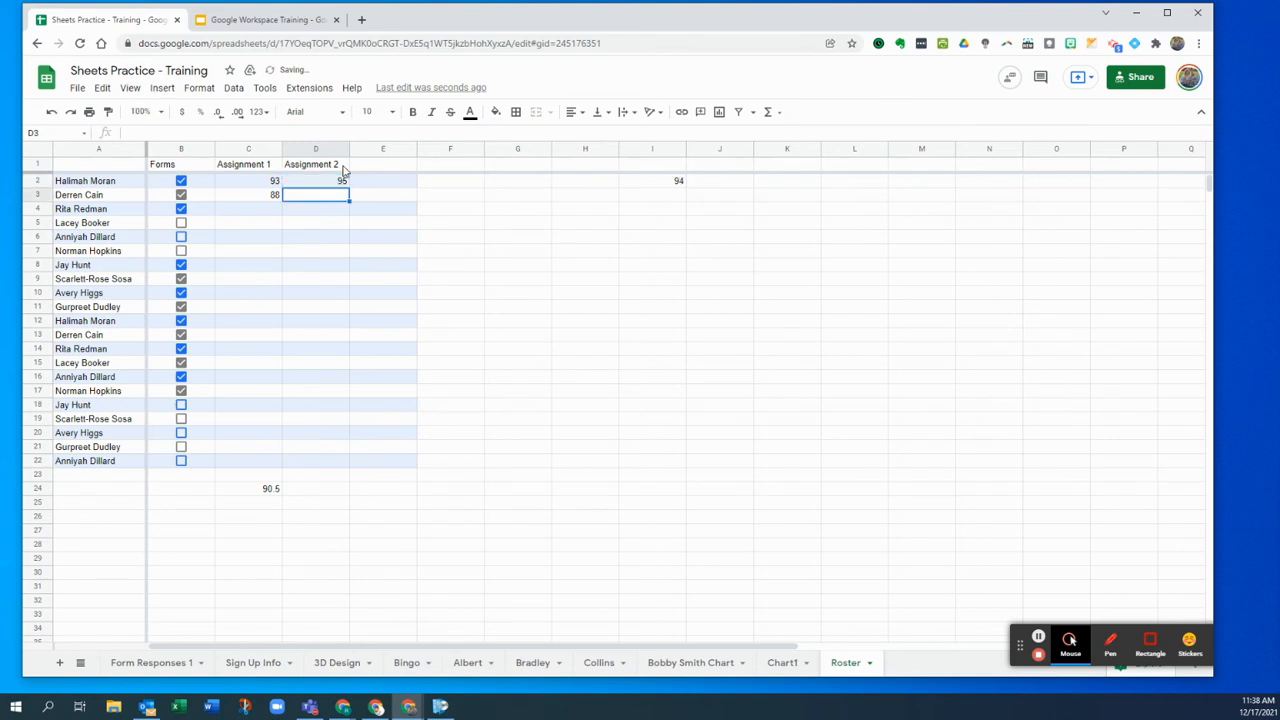
- Check the I2 average formula and move down to B30 for the schedule
click(678, 186)
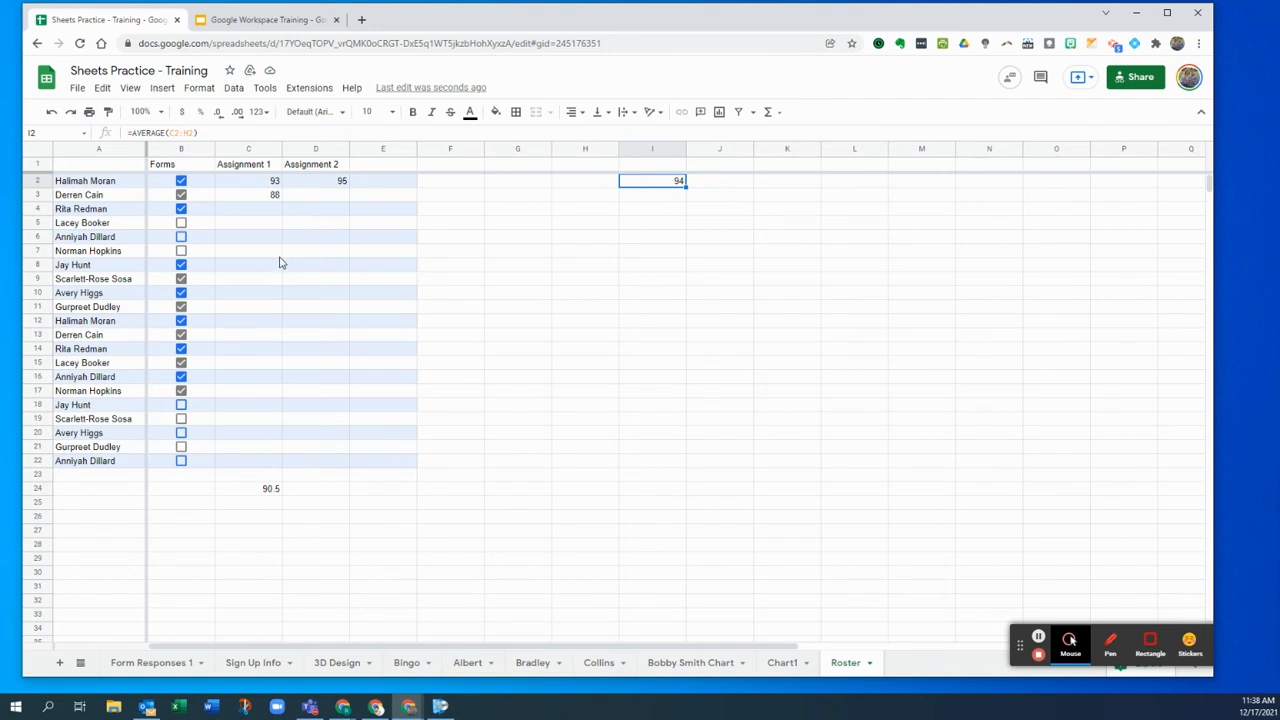
scroll(230, 490, down, 5)
scroll(270, 440, up, 3)
scroll(278, 424, up, 3)
scroll(280, 422, down, 6)
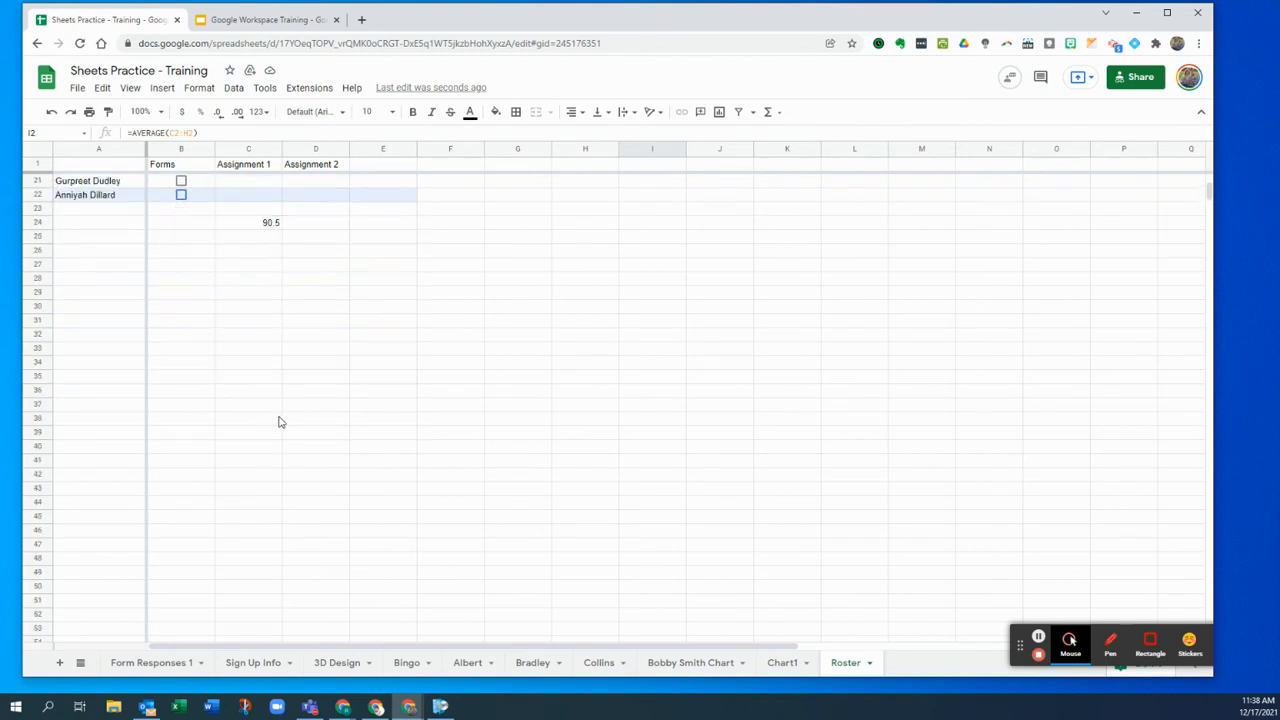
click(192, 311)
- Enter Monday, Tuesday and Wednesday in B30:D30
text(Monday)
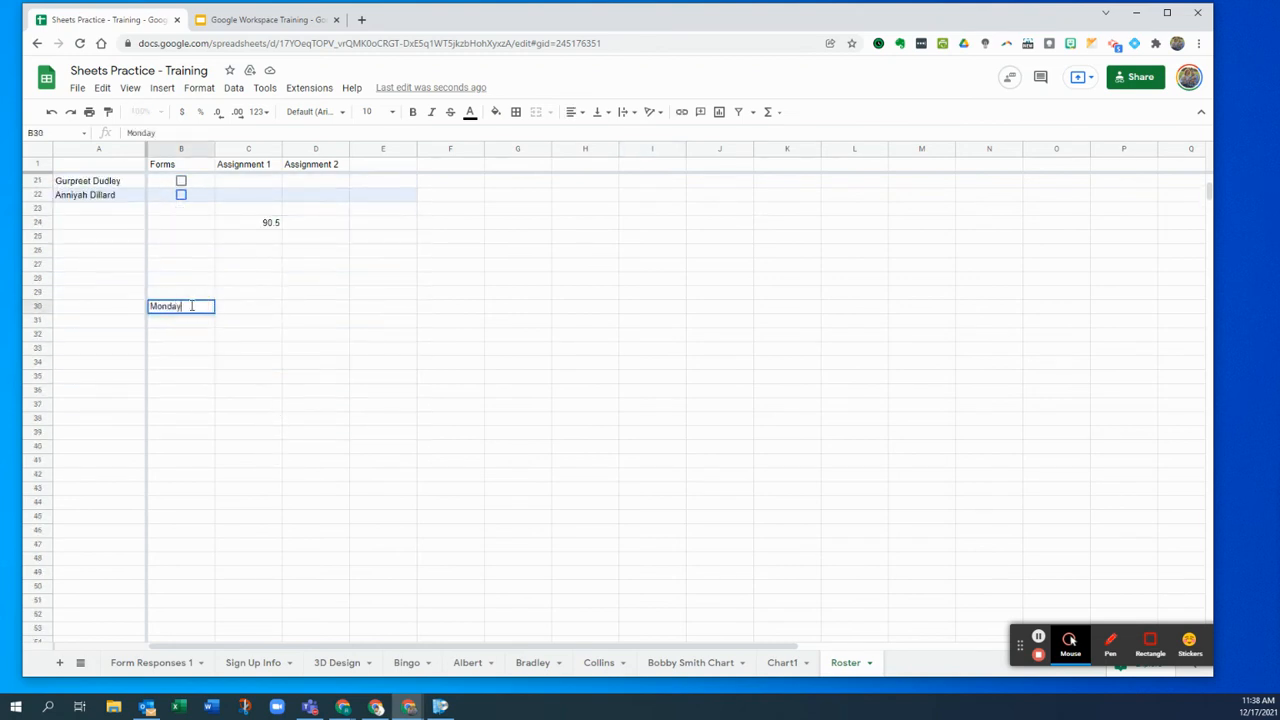
key(Tab)
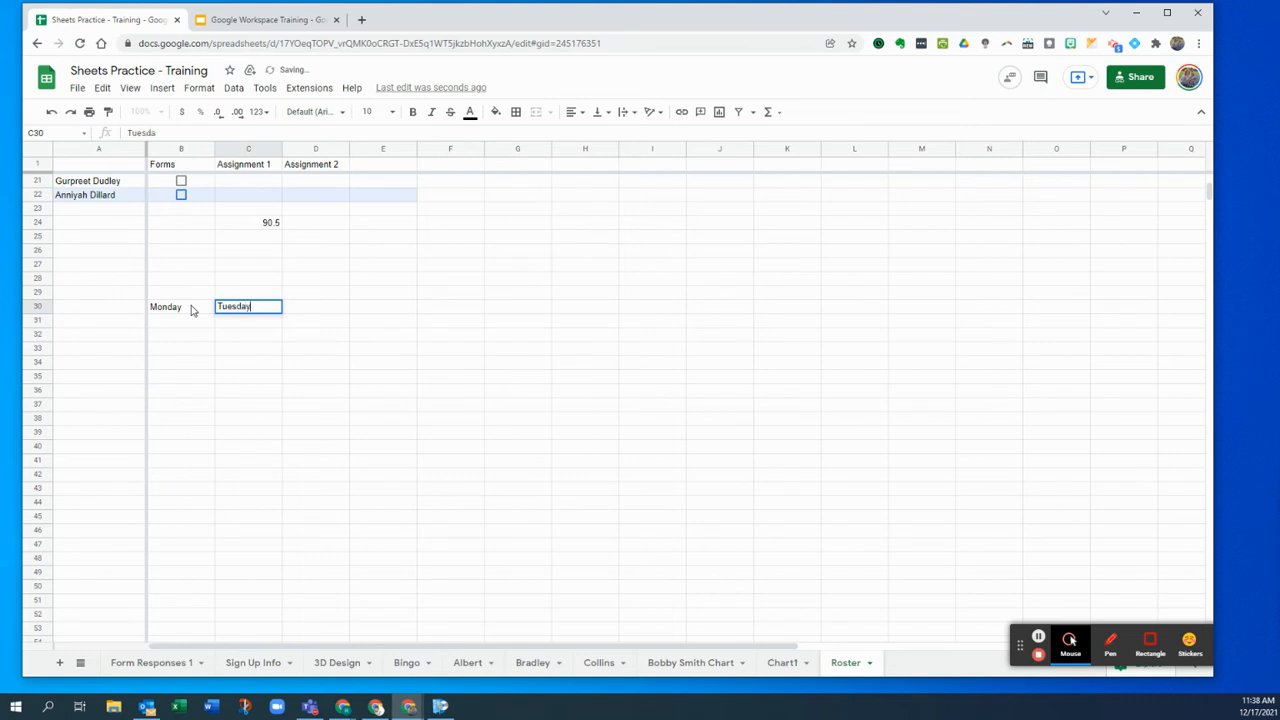
click(338, 303)
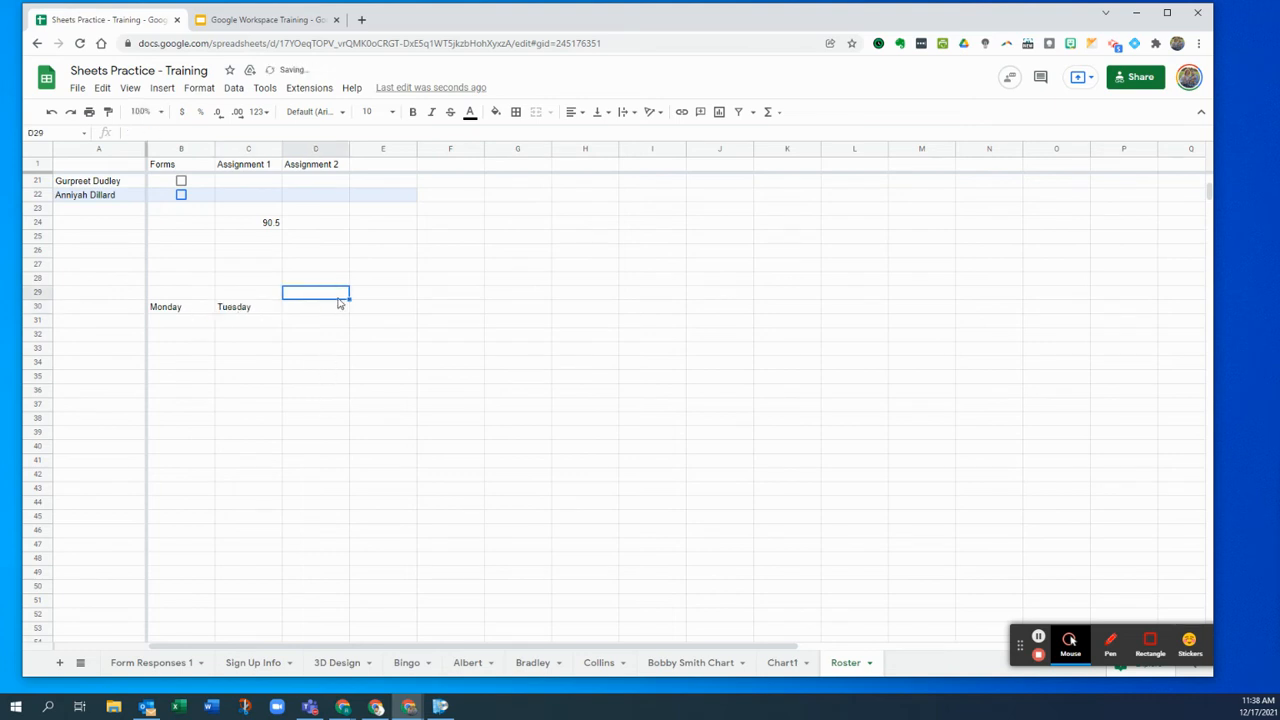
click(186, 316)
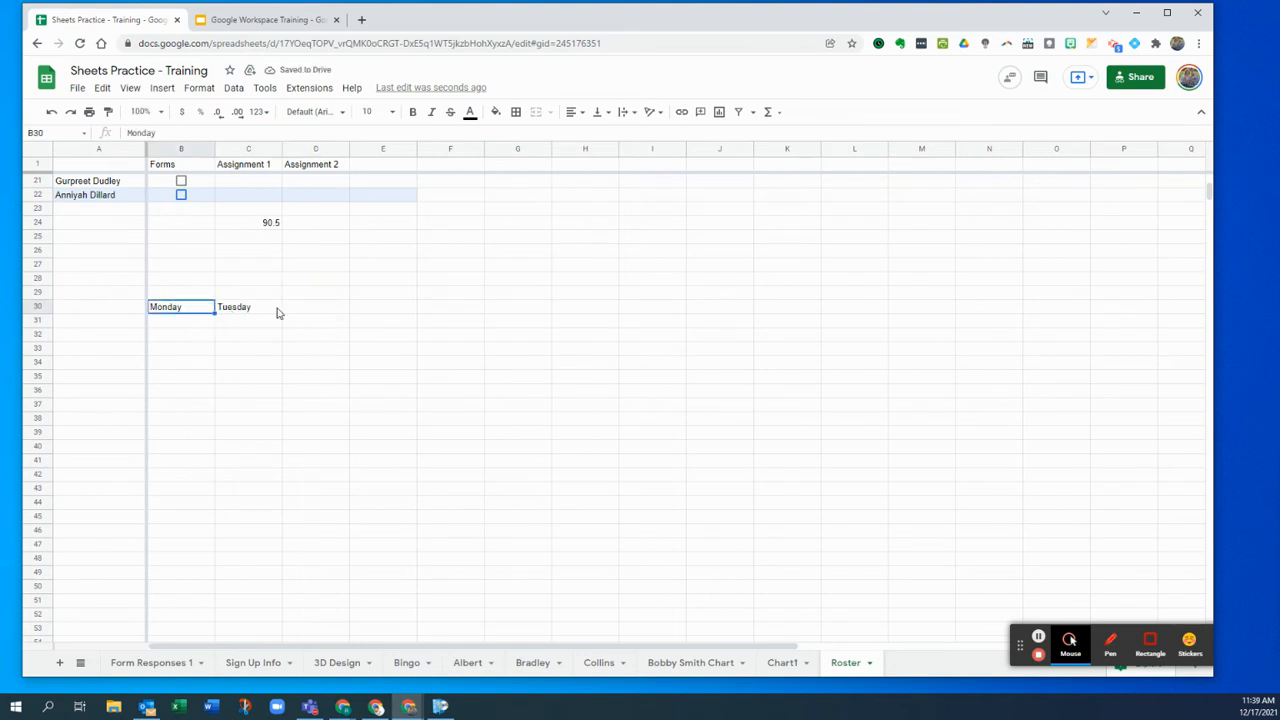
click(291, 309)
text(Wednesday)
key(Return)
- Fill the weekday series across to G30, then delete the extra Saturday
drag(170, 310, 325, 312)
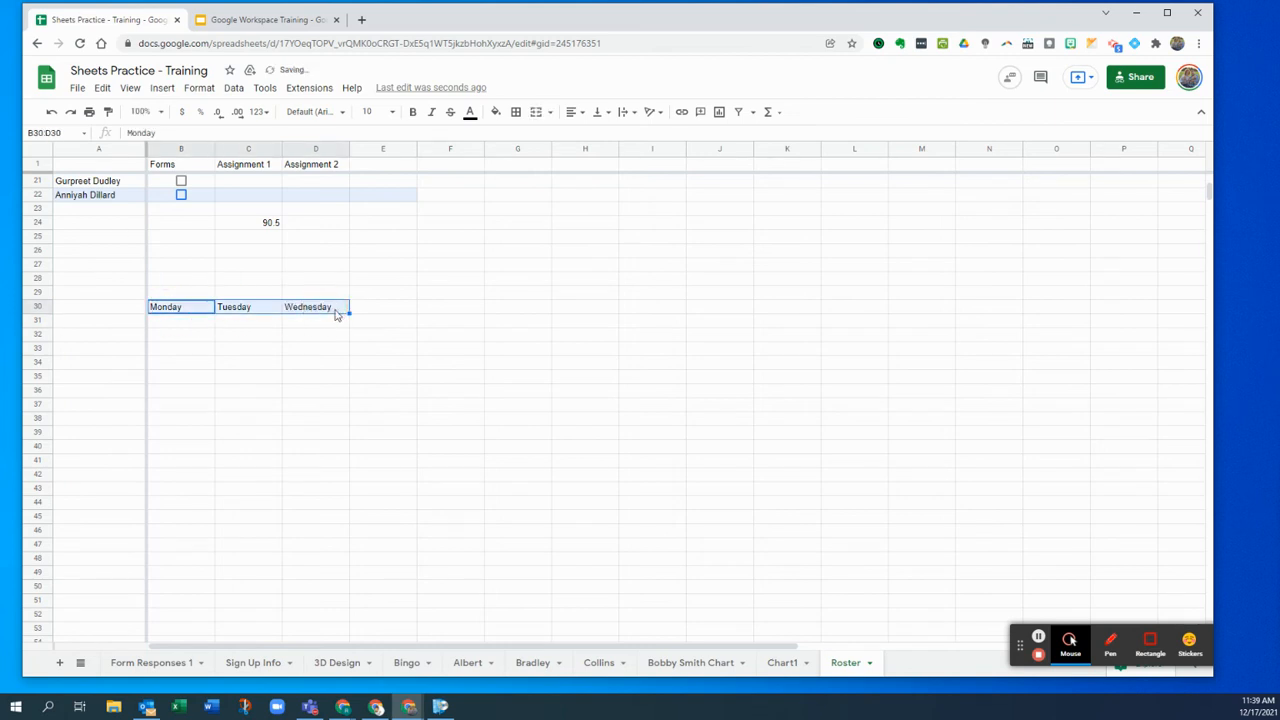
drag(348, 312, 515, 316)
click(497, 329)
click(530, 308)
key(Delete)
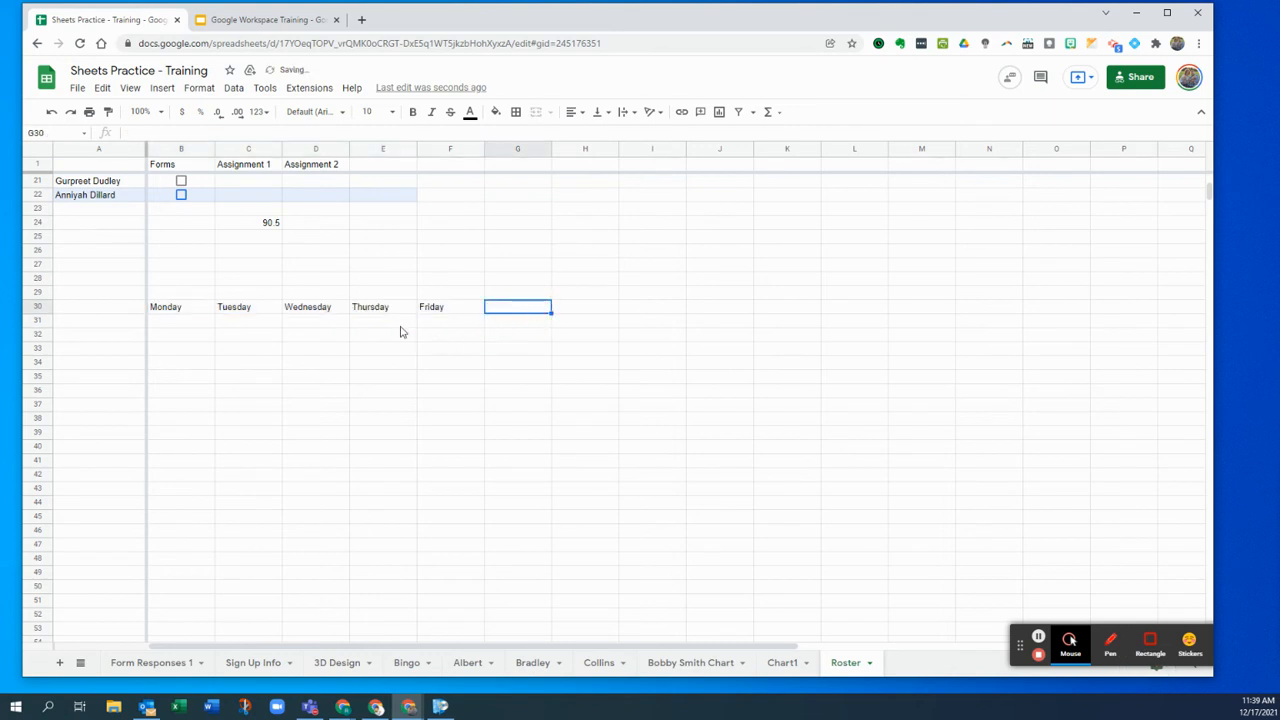
click(200, 324)
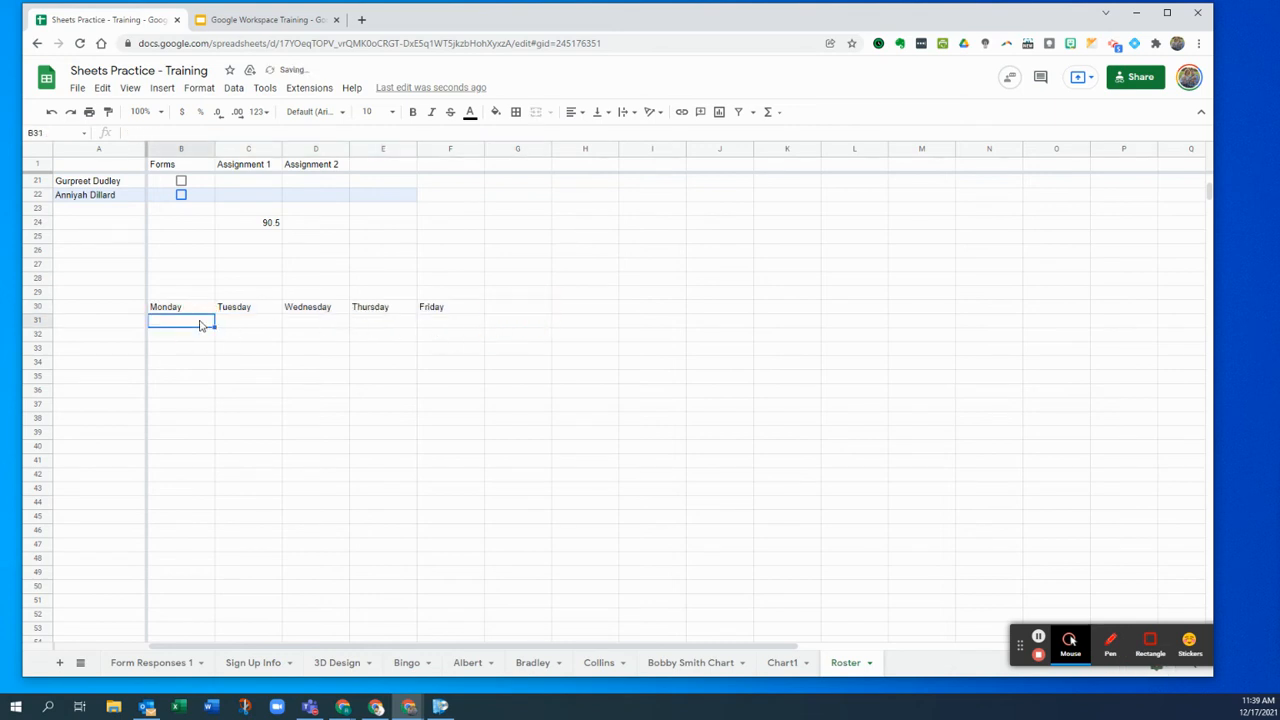
click(142, 328)
- Label A31 and A32 'Period 1' and 'Period 2'
text(Perio)
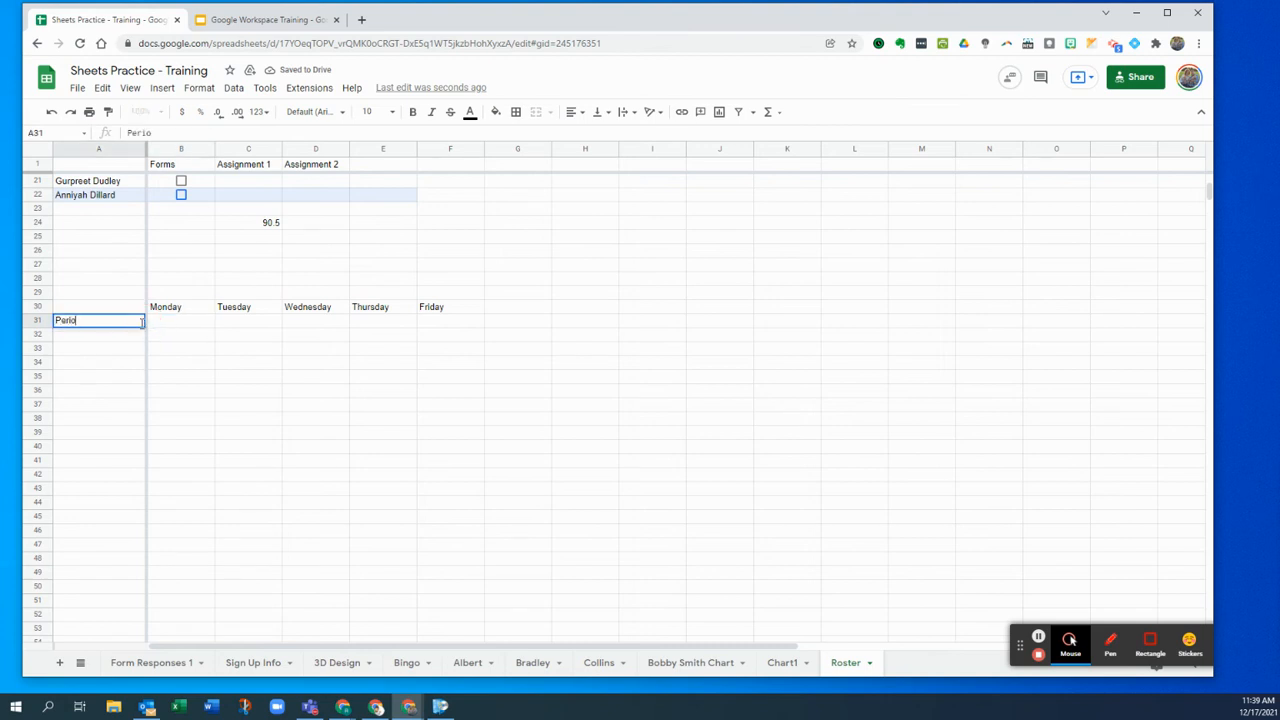
text(d 1)
key(Return)
text(Pe)
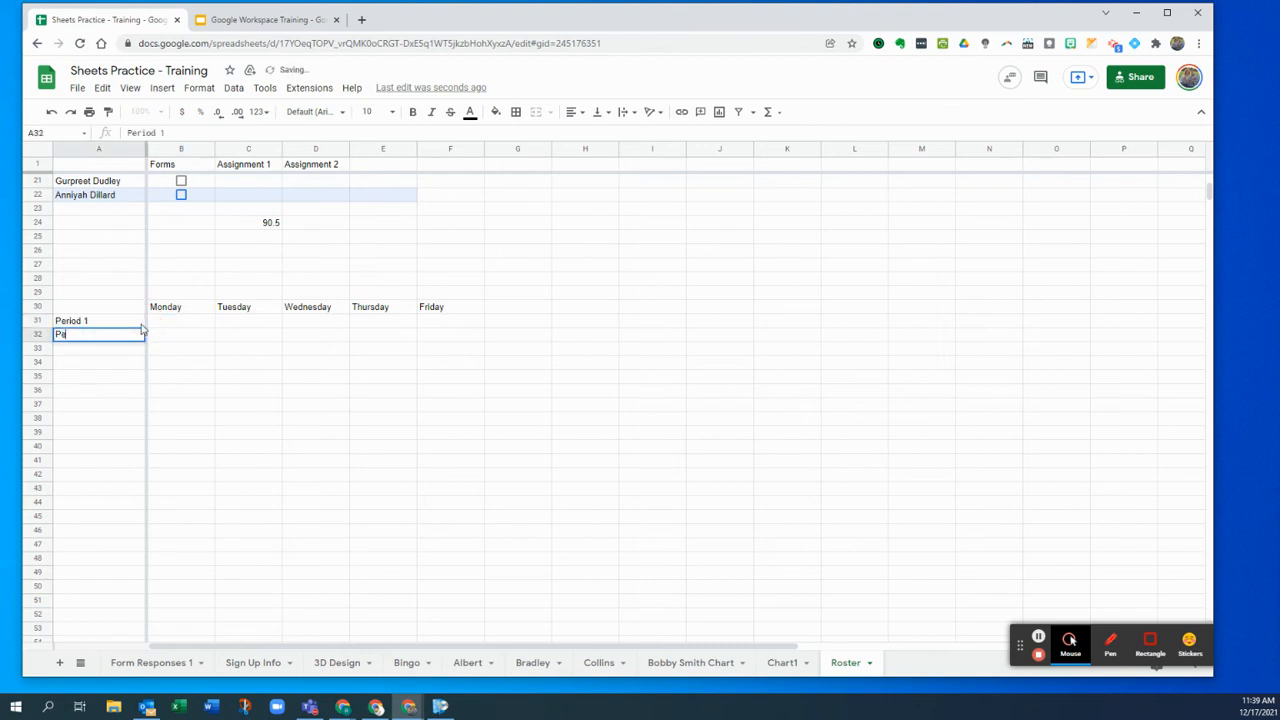
text(riod 2)
key(Return)
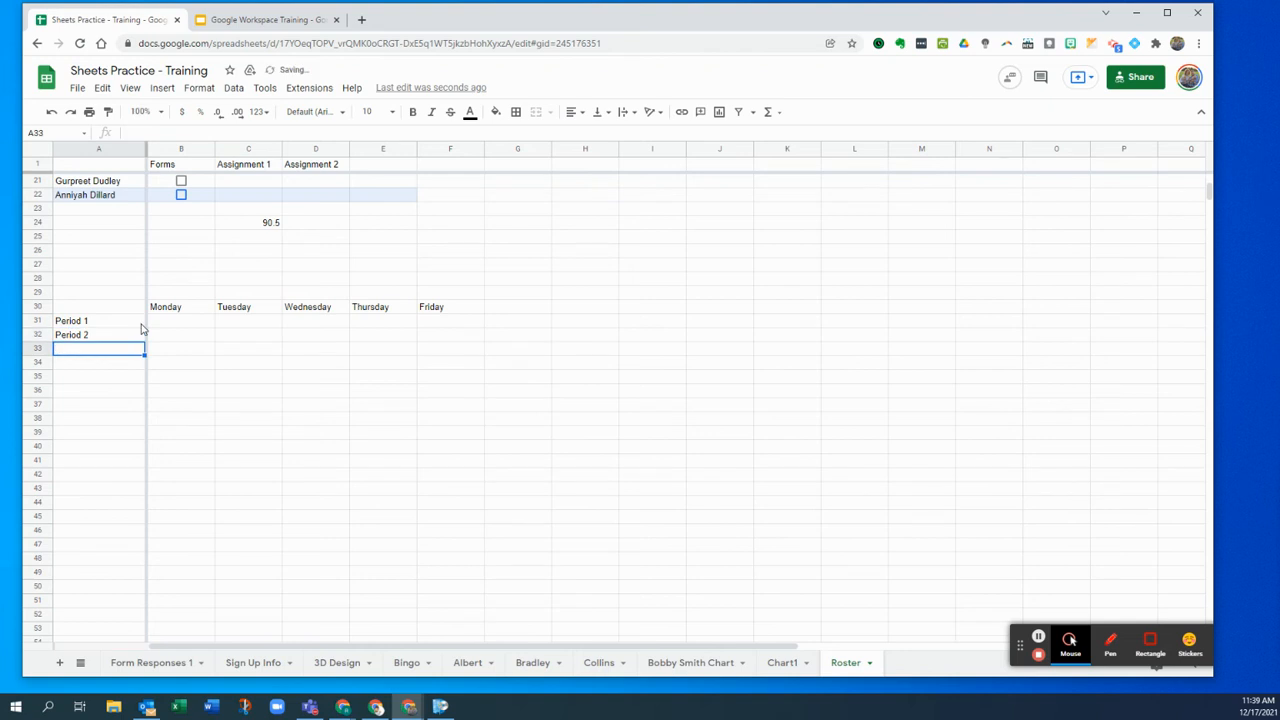
- Widen columns B through F to one equal width
click(171, 322)
click(170, 335)
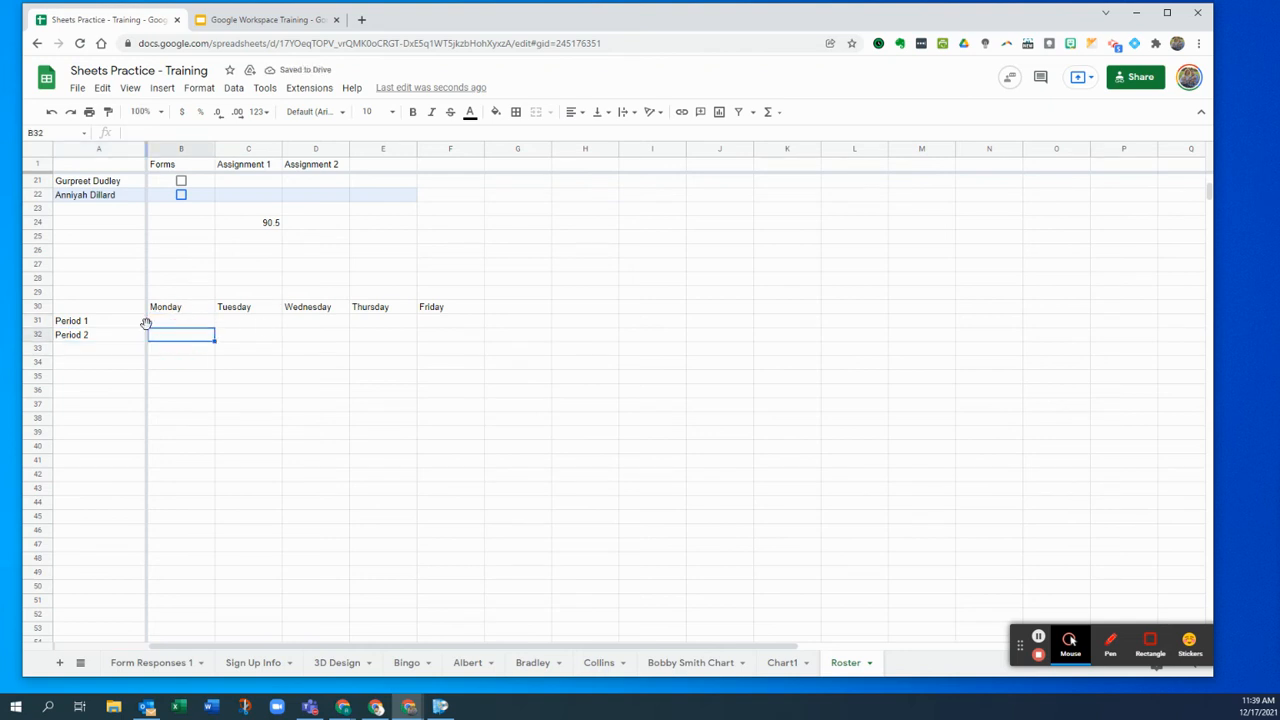
drag(216, 152, 304, 149)
click(324, 252)
drag(200, 148, 485, 155)
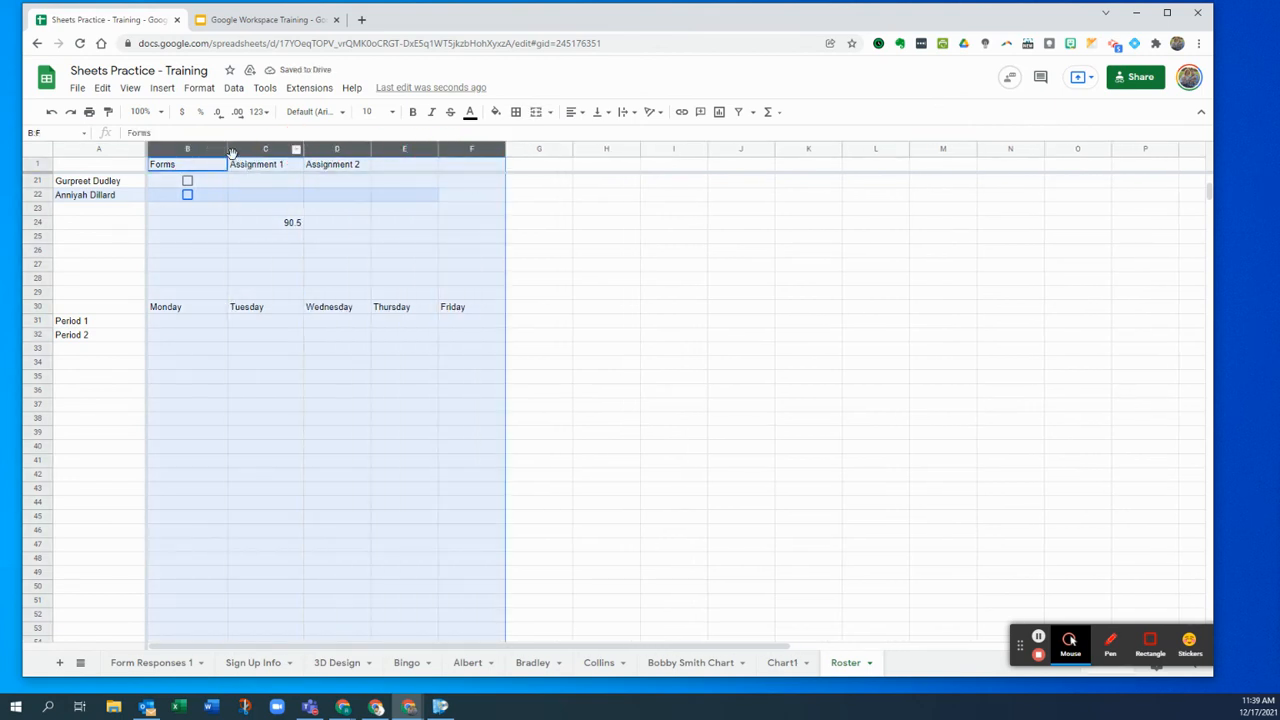
drag(227, 149, 243, 149)
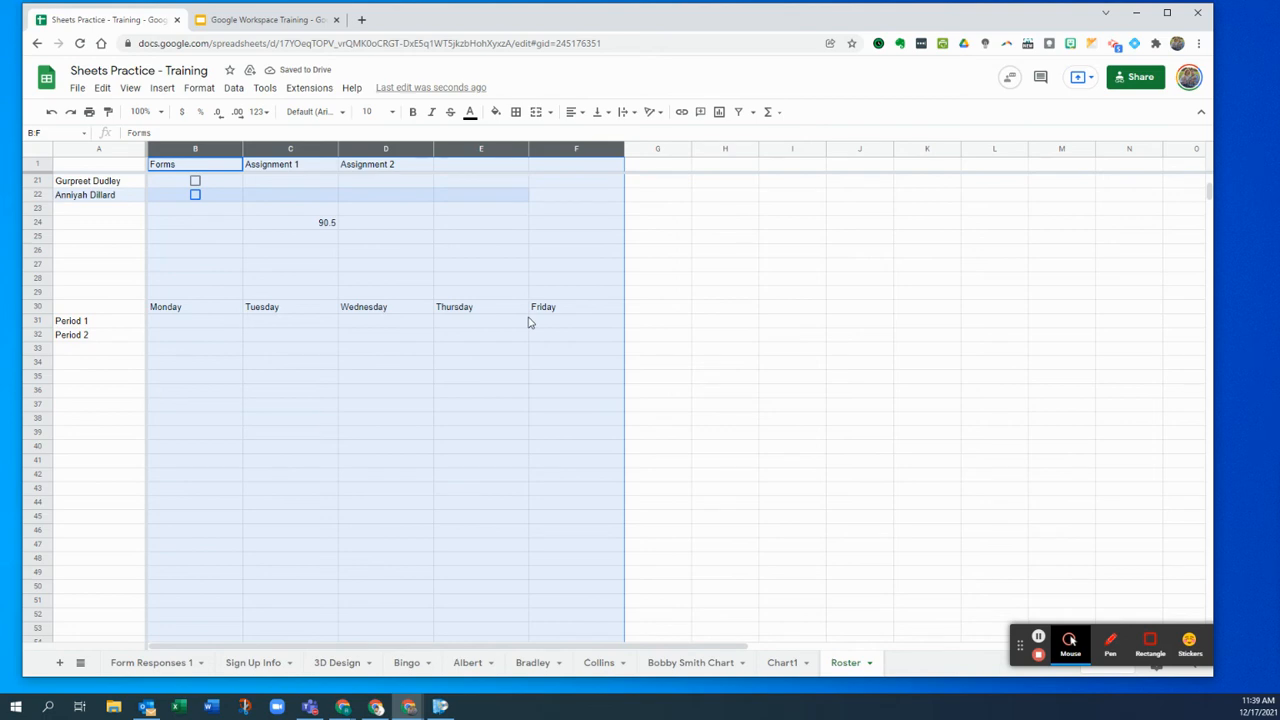
- Make rows 31 to 39 taller
click(158, 349)
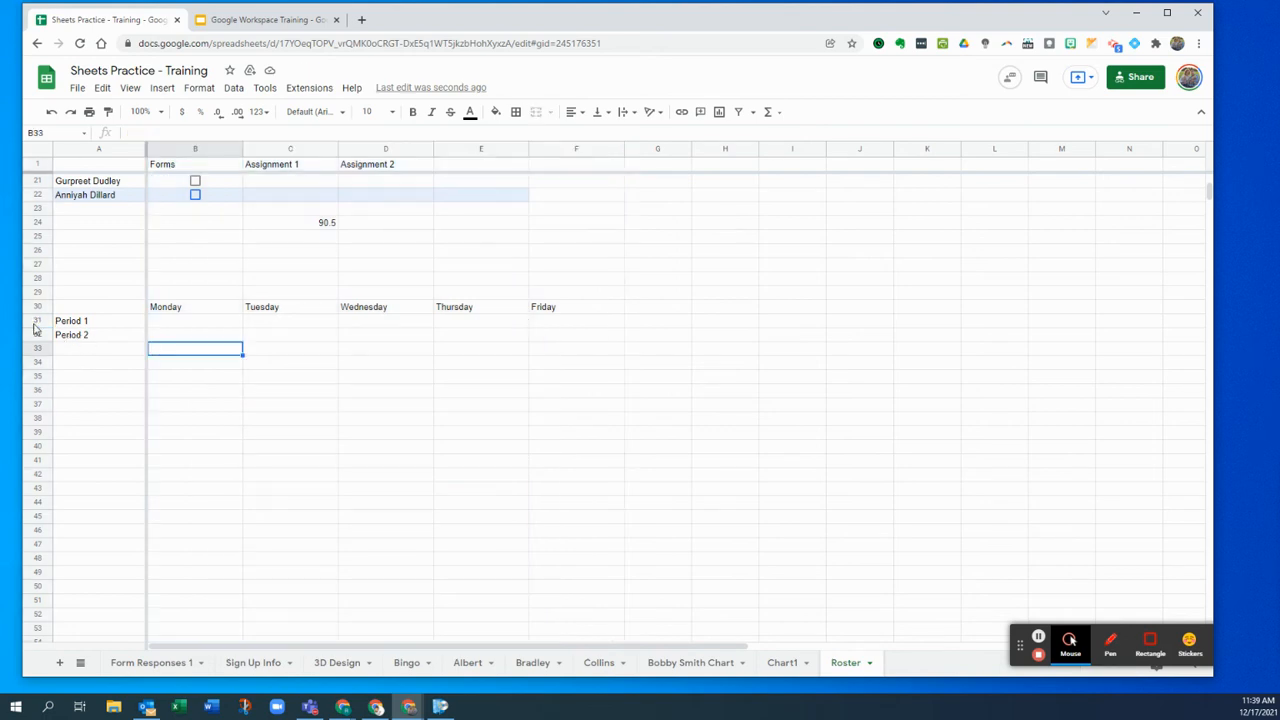
drag(37, 321, 36, 432)
drag(38, 385, 44, 354)
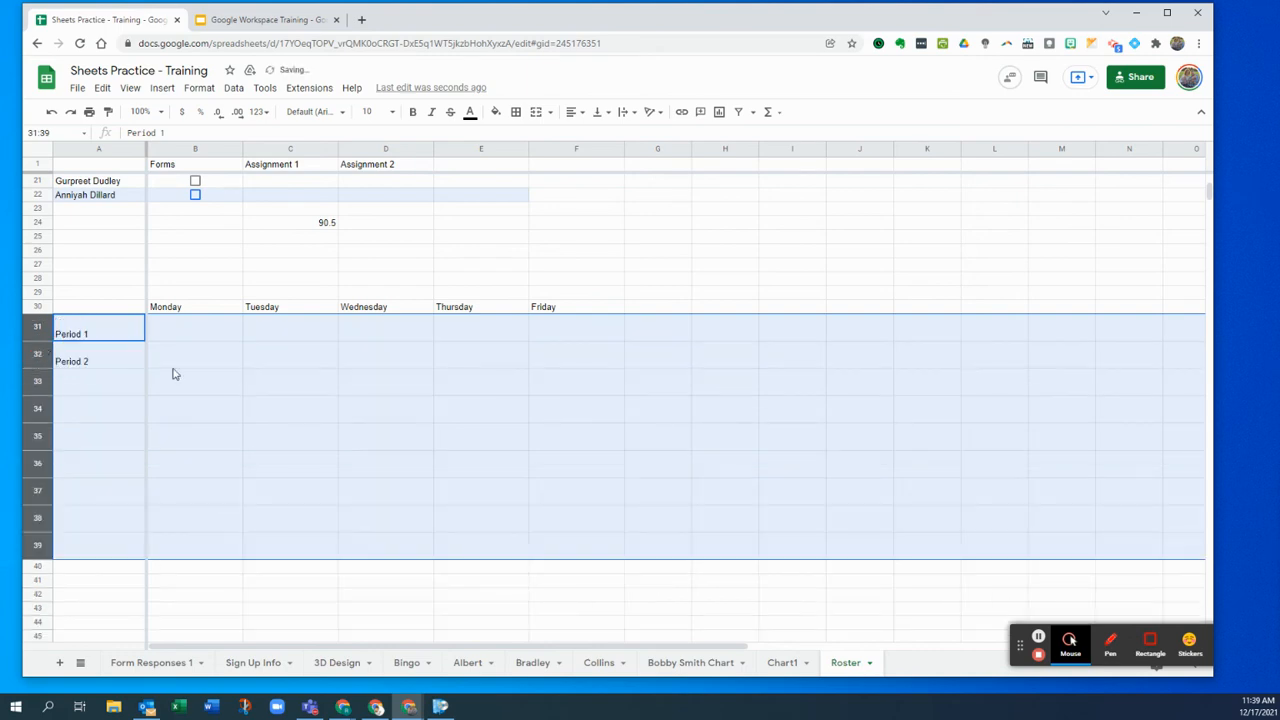
- Apply All borders to every cell of the A30:F39 schedule grid
click(195, 355)
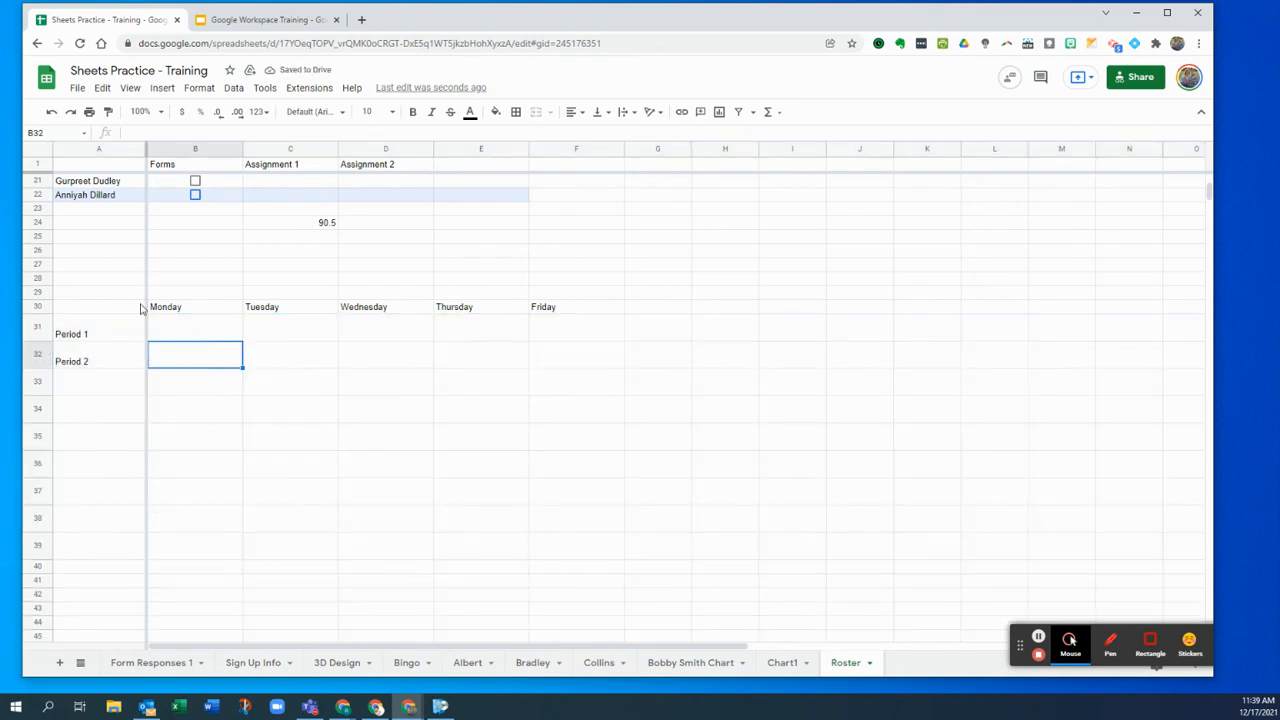
drag(105, 310, 558, 543)
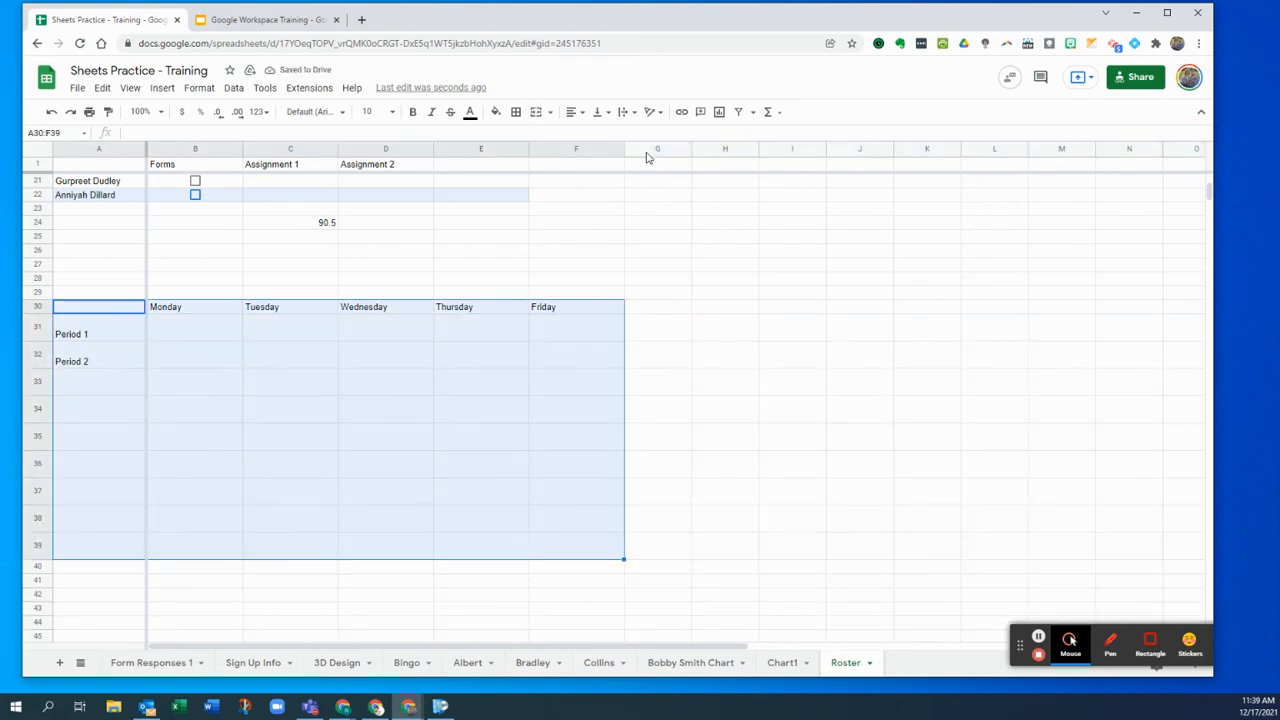
click(516, 111)
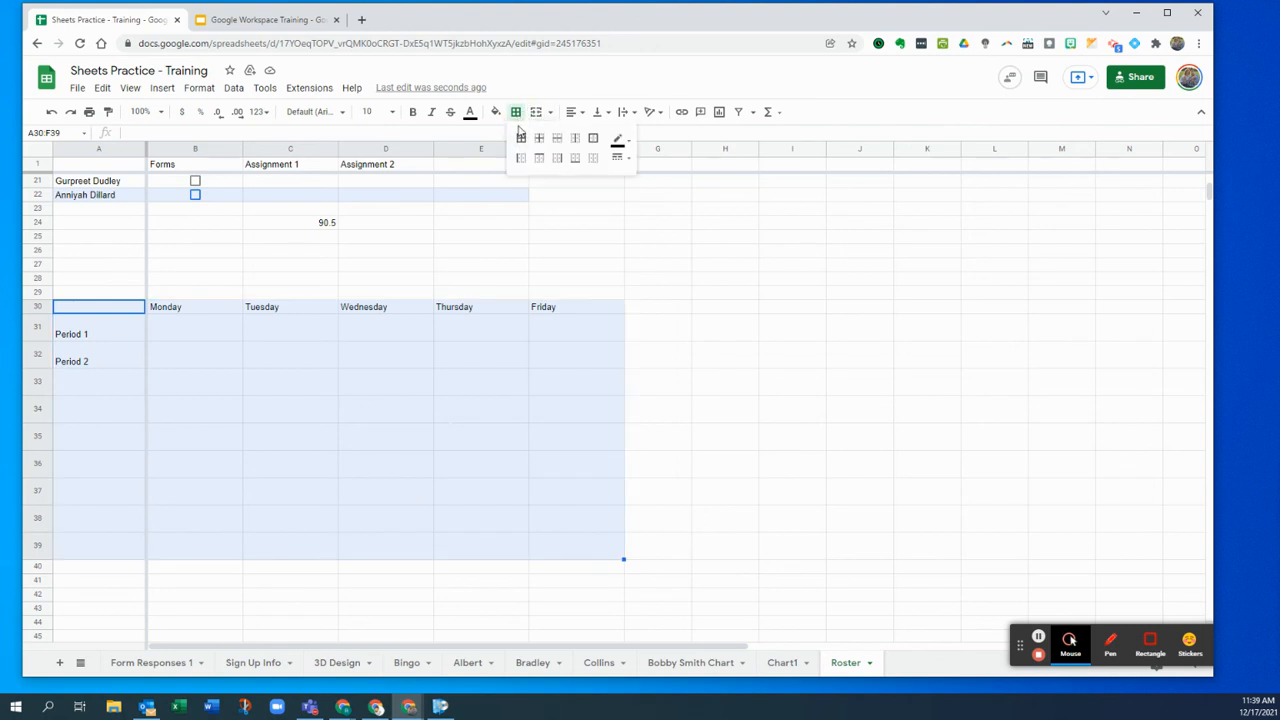
click(522, 138)
click(618, 440)
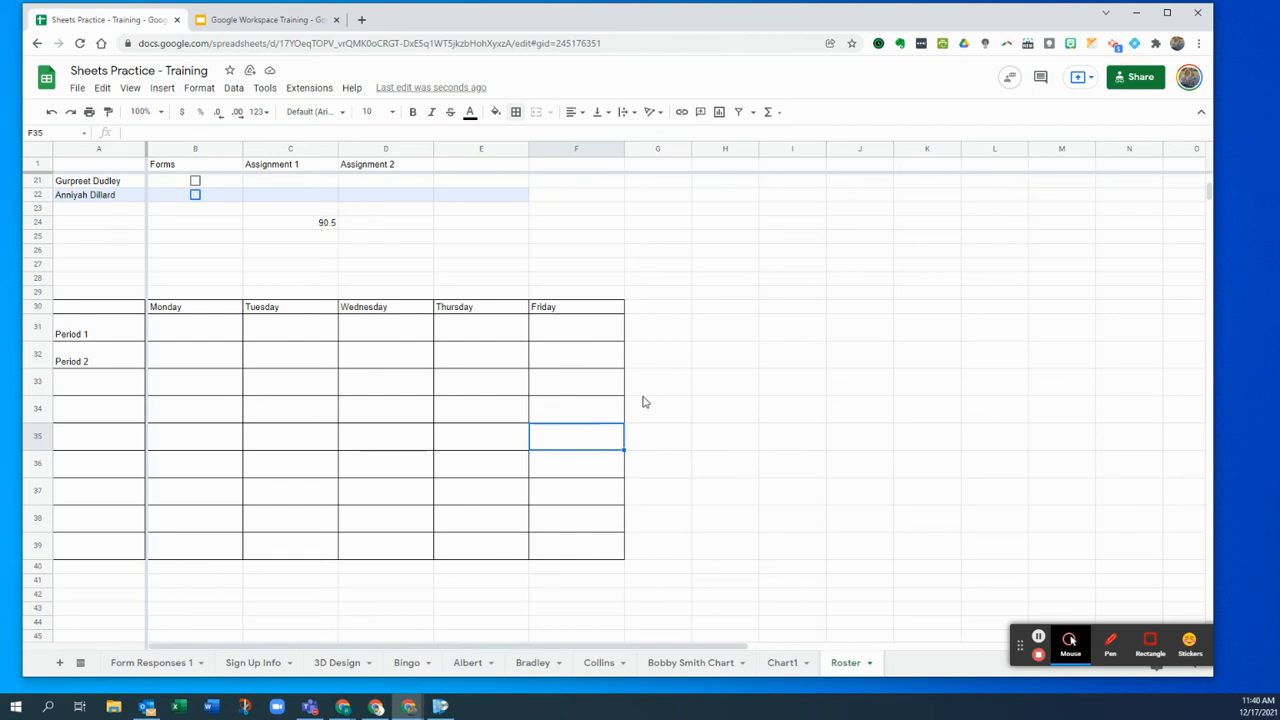
scroll(643, 403, up, 5)
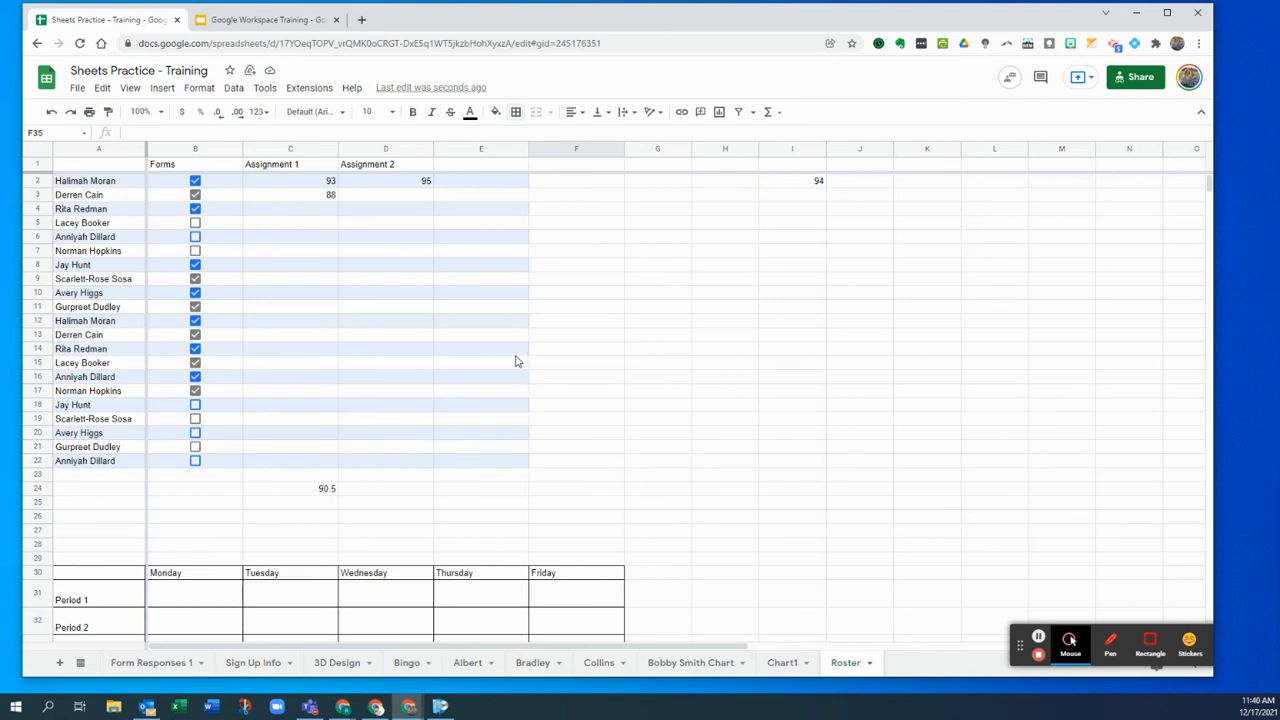
- Protect C1:E22 with the description 'Grades', editable only by you
click(234, 228)
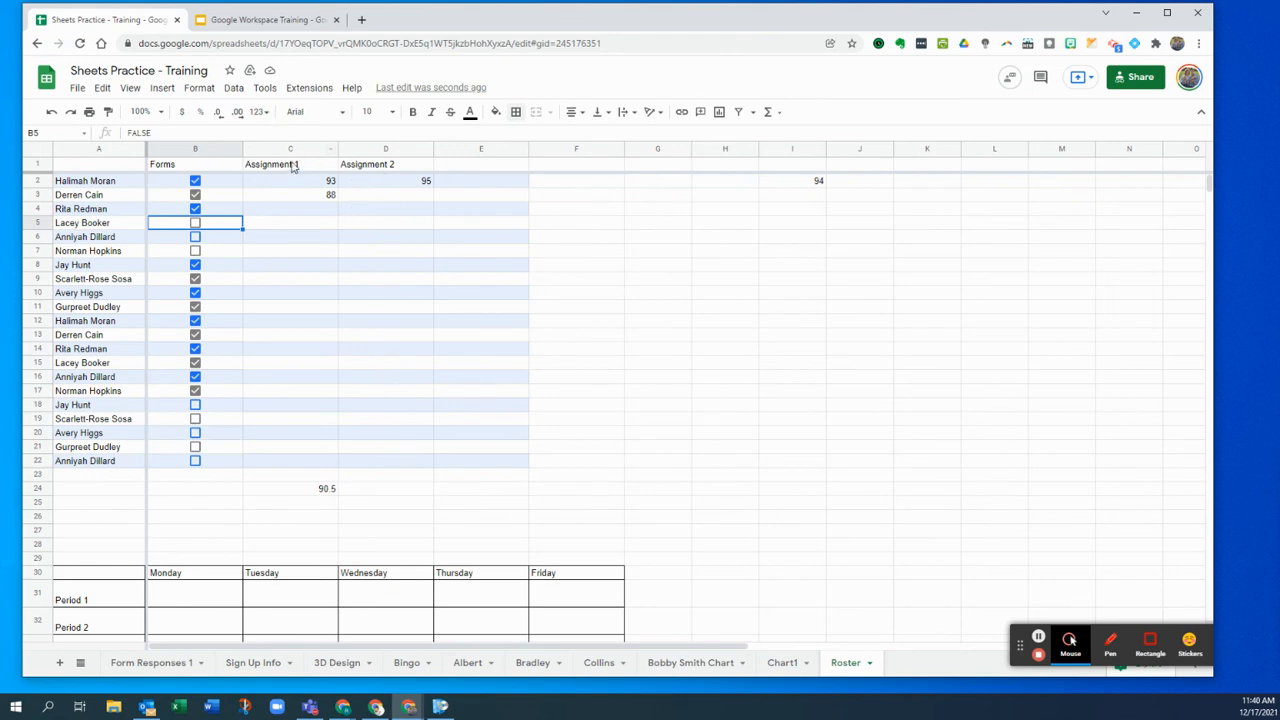
drag(291, 150, 394, 354)
click(470, 335)
click(300, 168)
drag(300, 172, 492, 470)
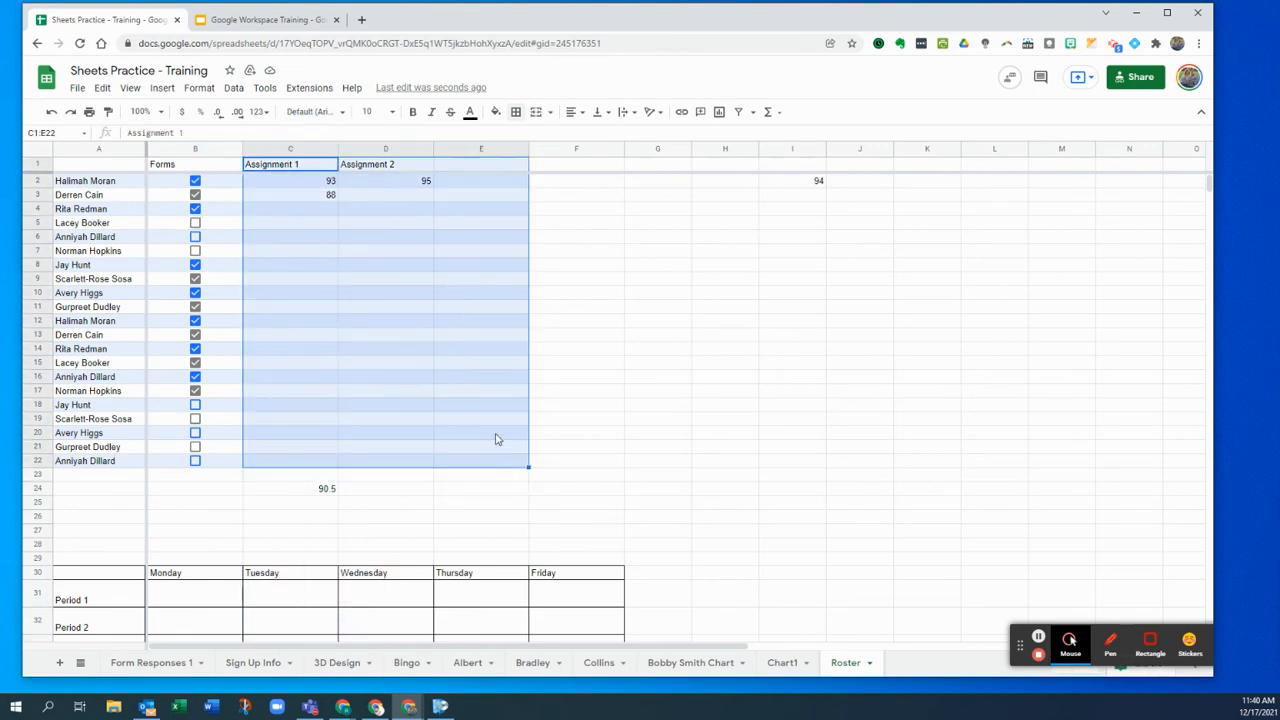
right_click(282, 215)
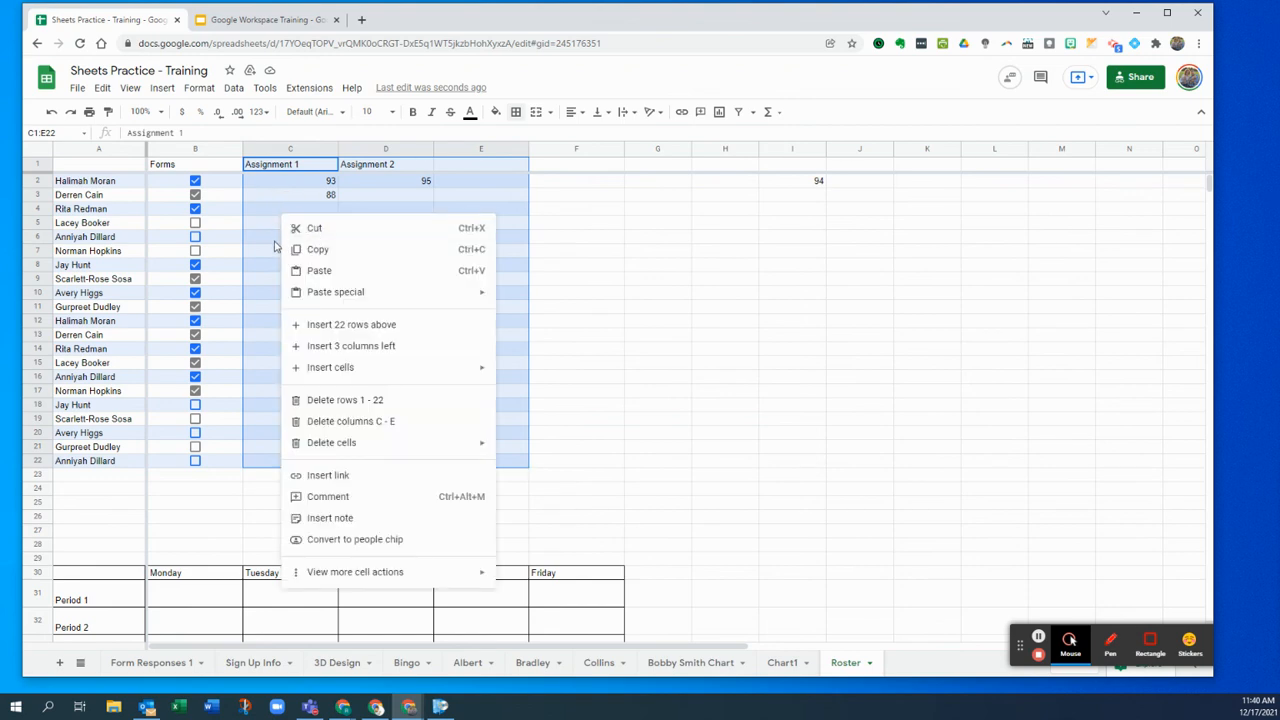
mouse_move(484, 577)
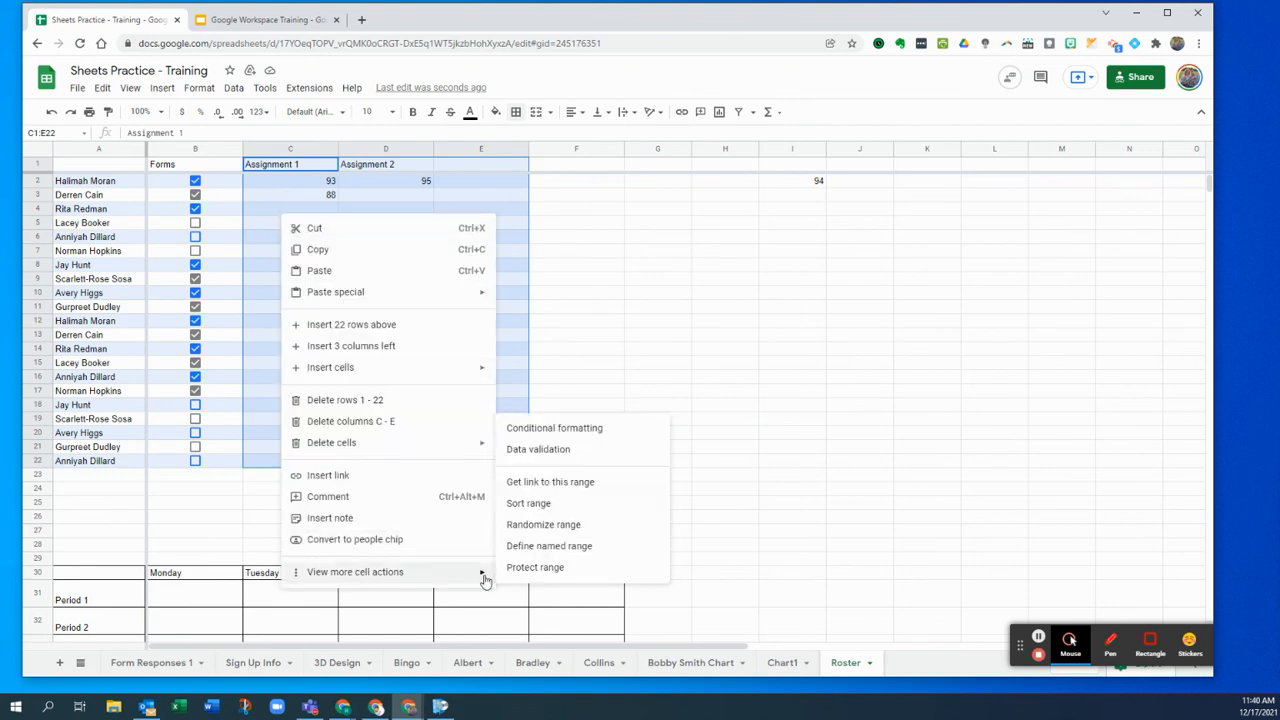
click(542, 569)
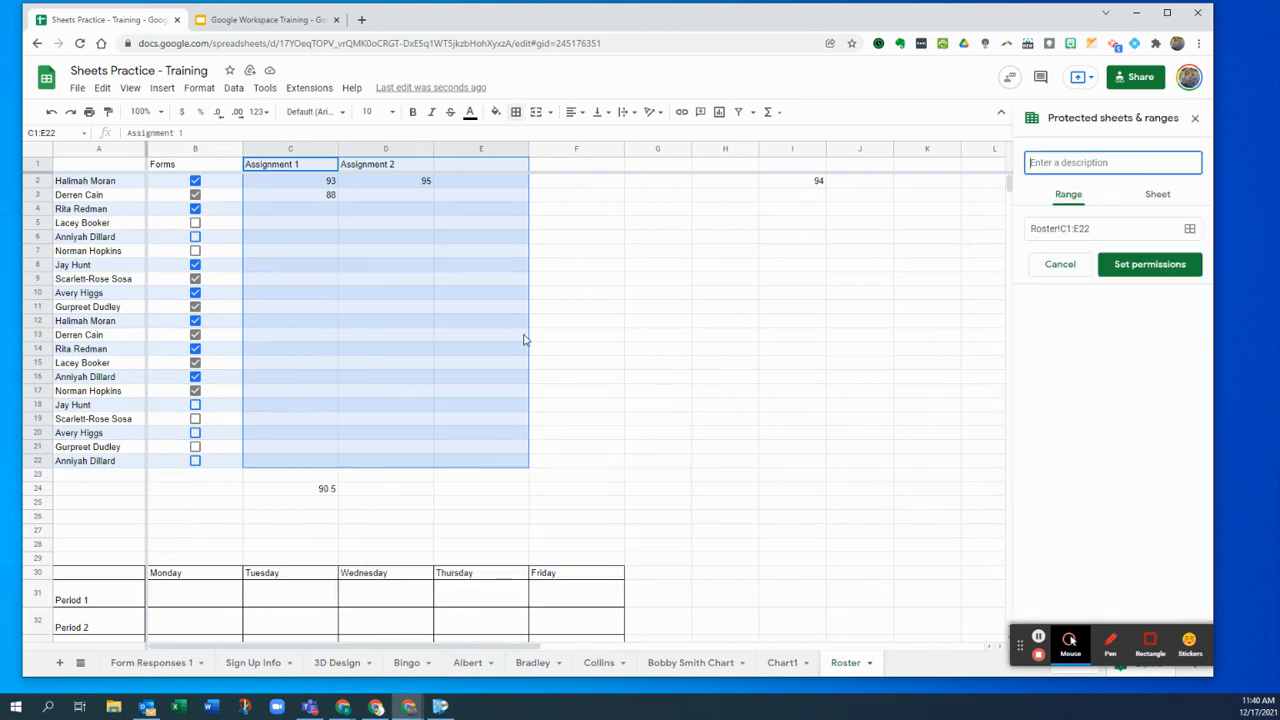
text(Grades)
click(1165, 272)
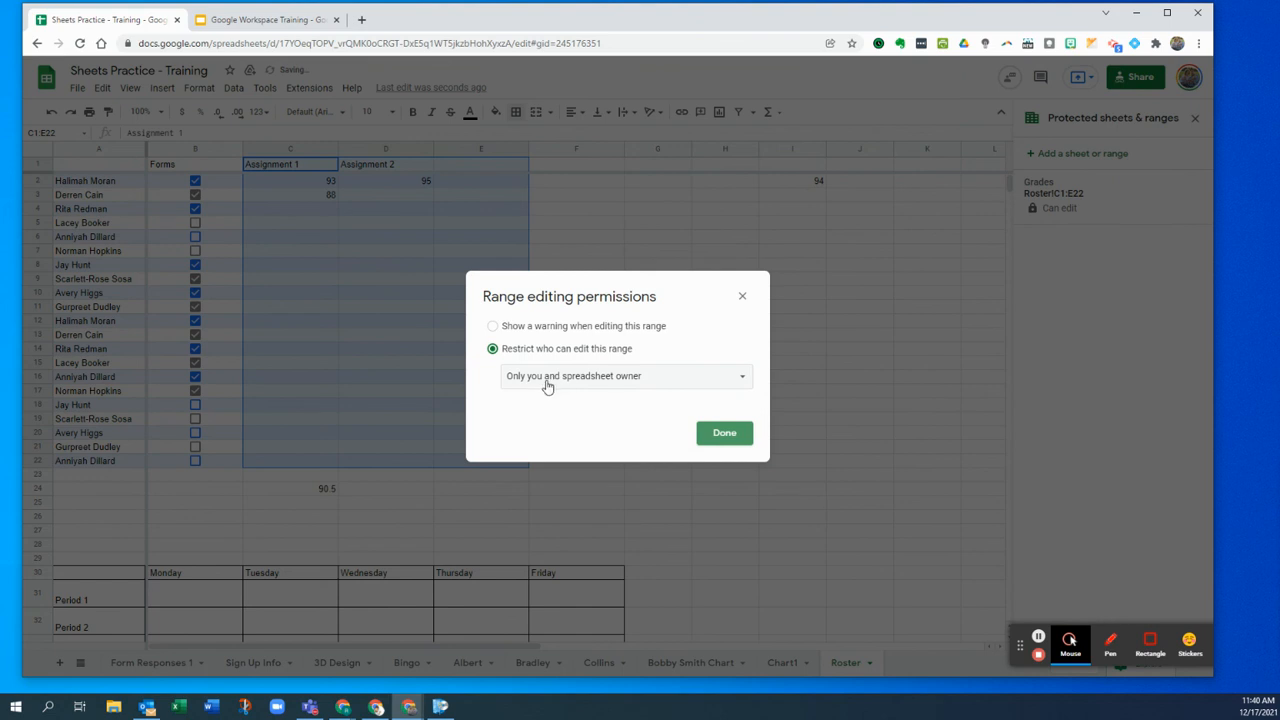
click(735, 440)
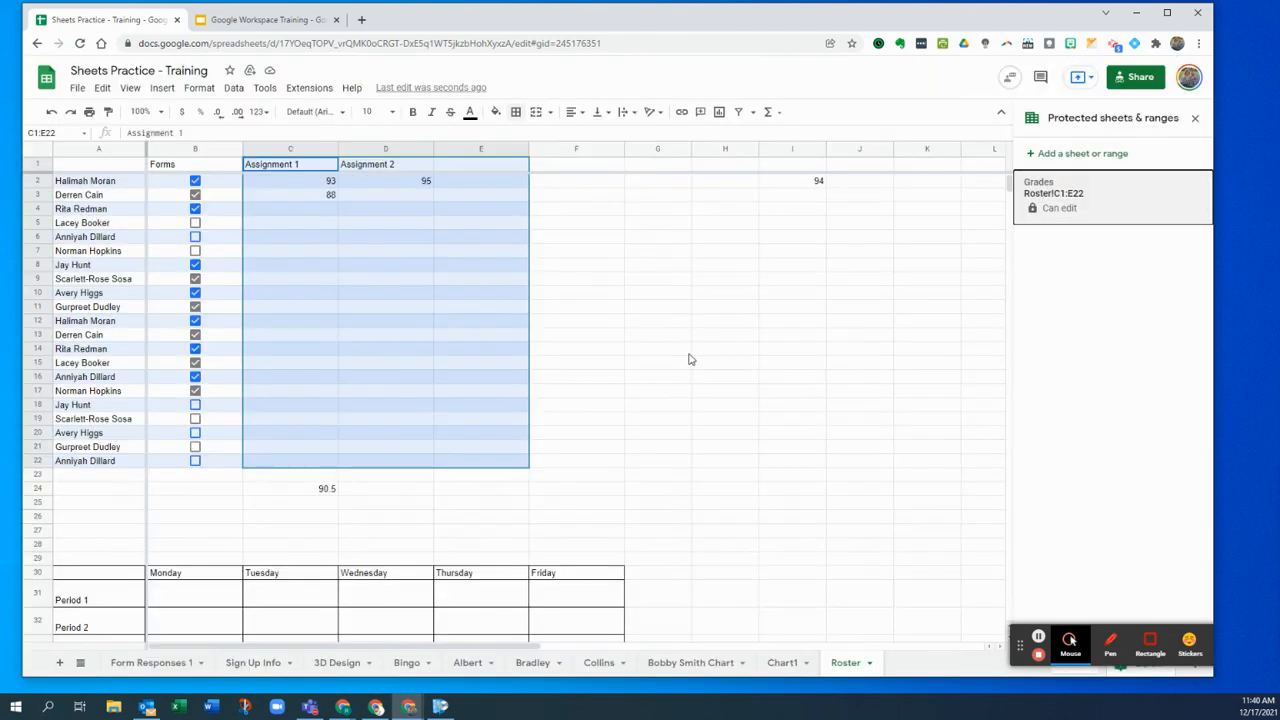
click(350, 240)
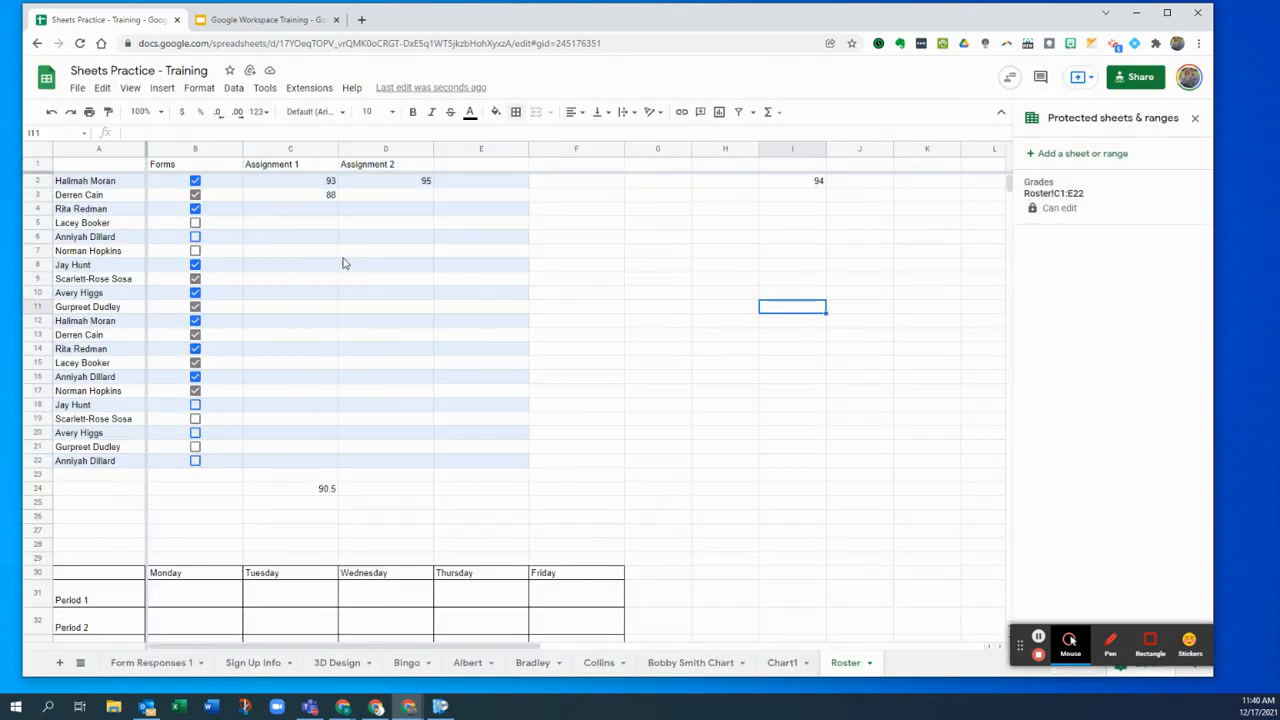
- Check the protected C2:E22 grade cells, then close the Protected sheets & ranges sidebar
click(268, 182)
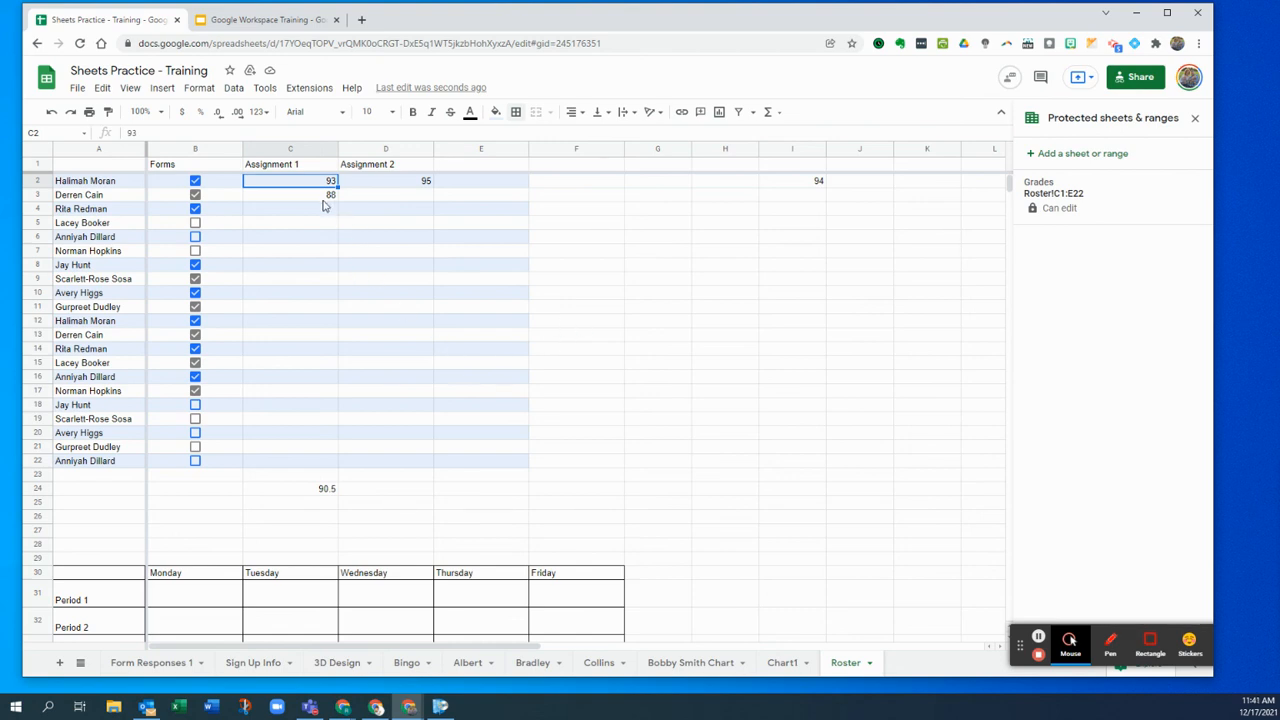
drag(315, 190, 463, 467)
click(445, 460)
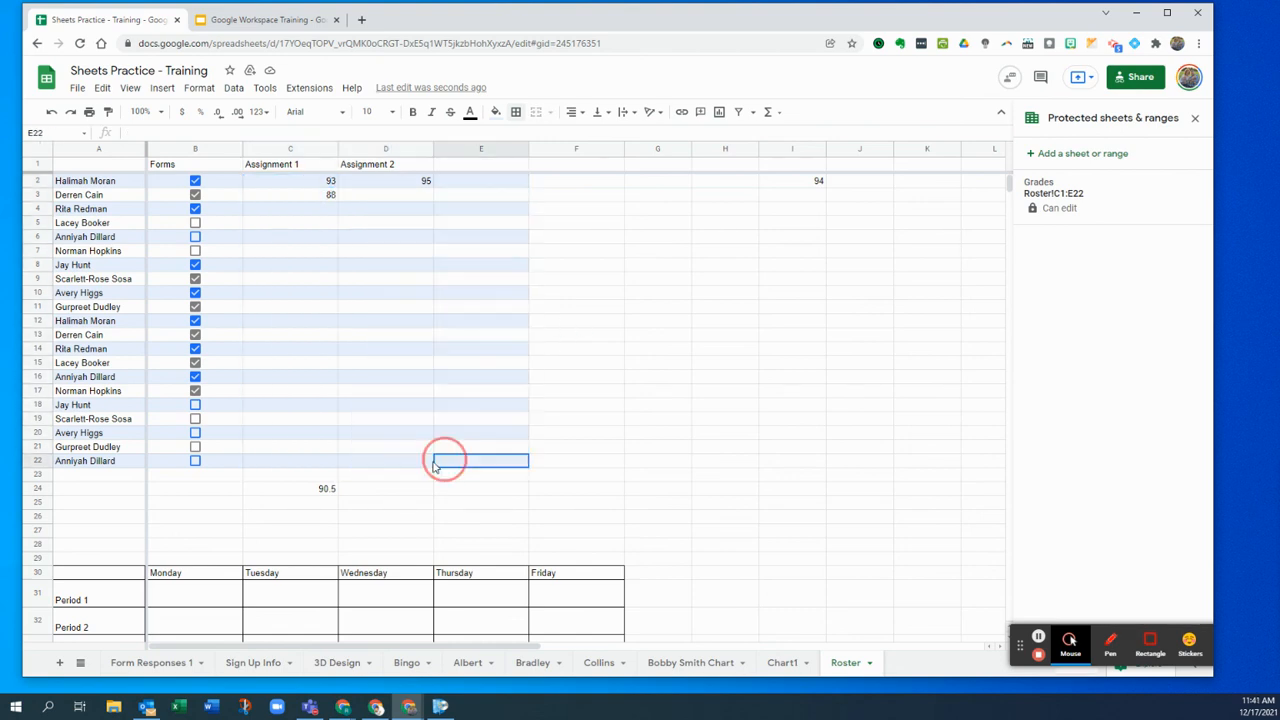
drag(211, 187, 214, 462)
drag(297, 185, 485, 478)
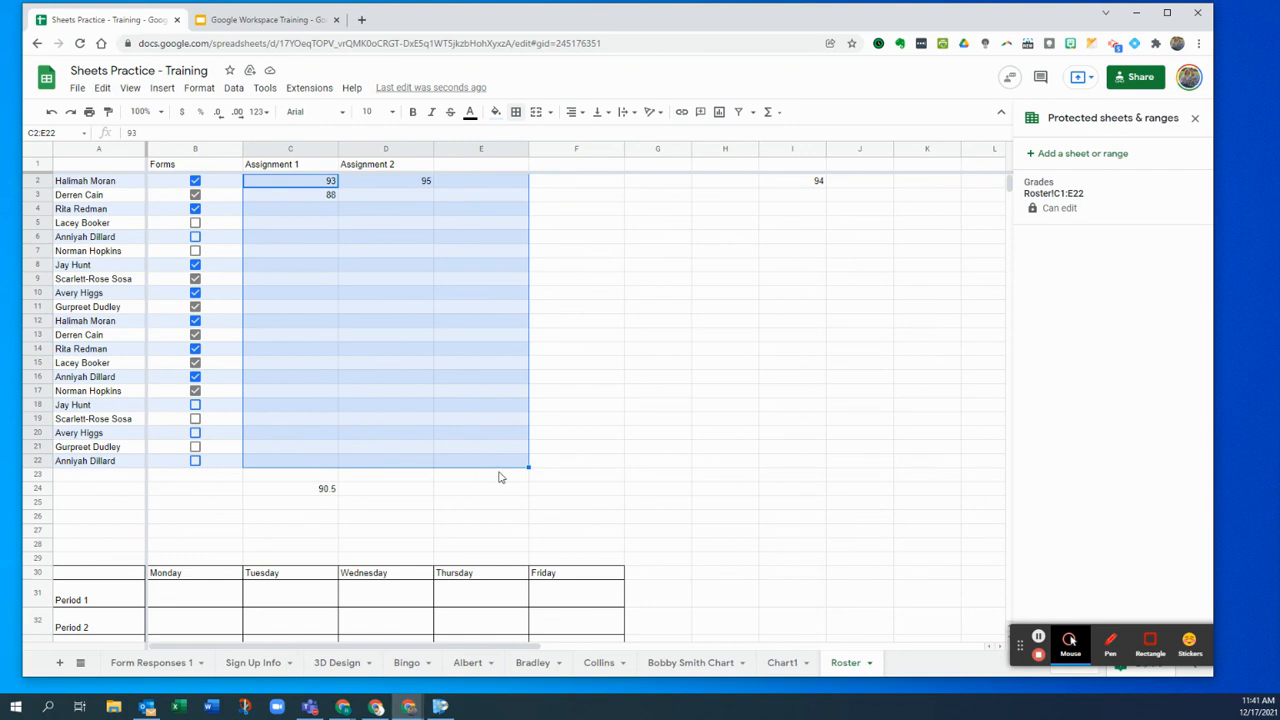
click(576, 401)
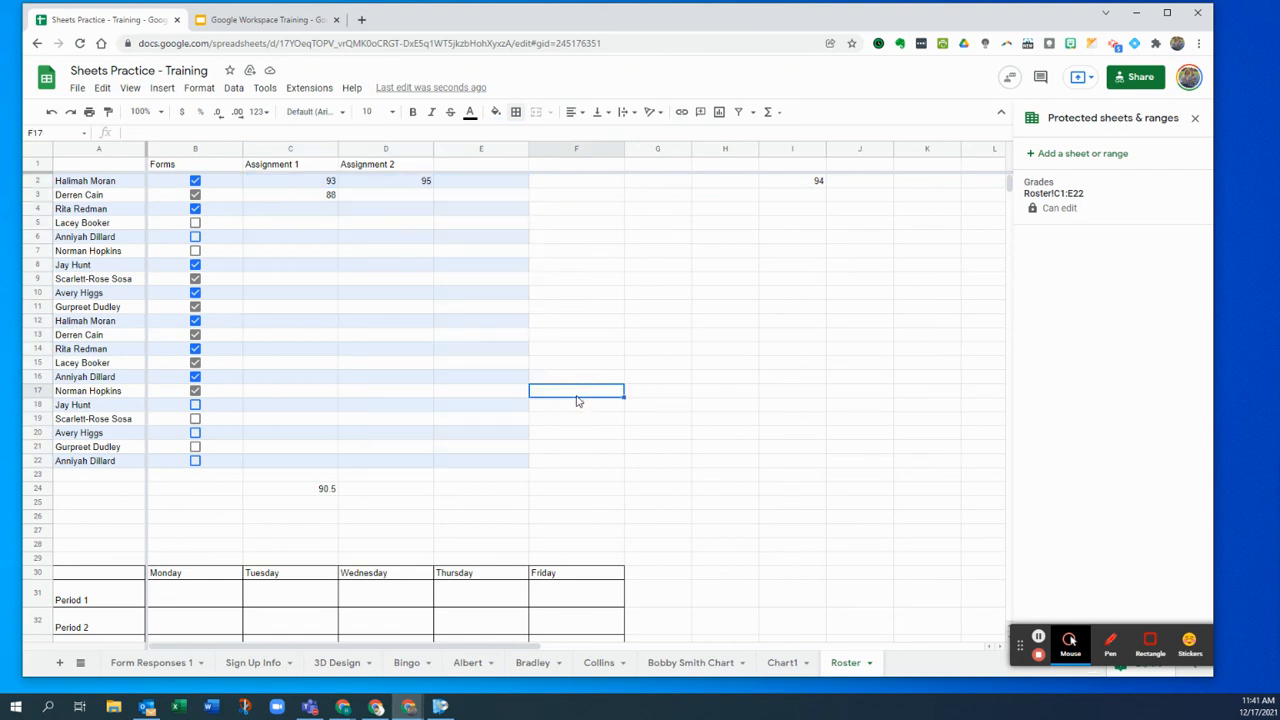
click(1194, 118)
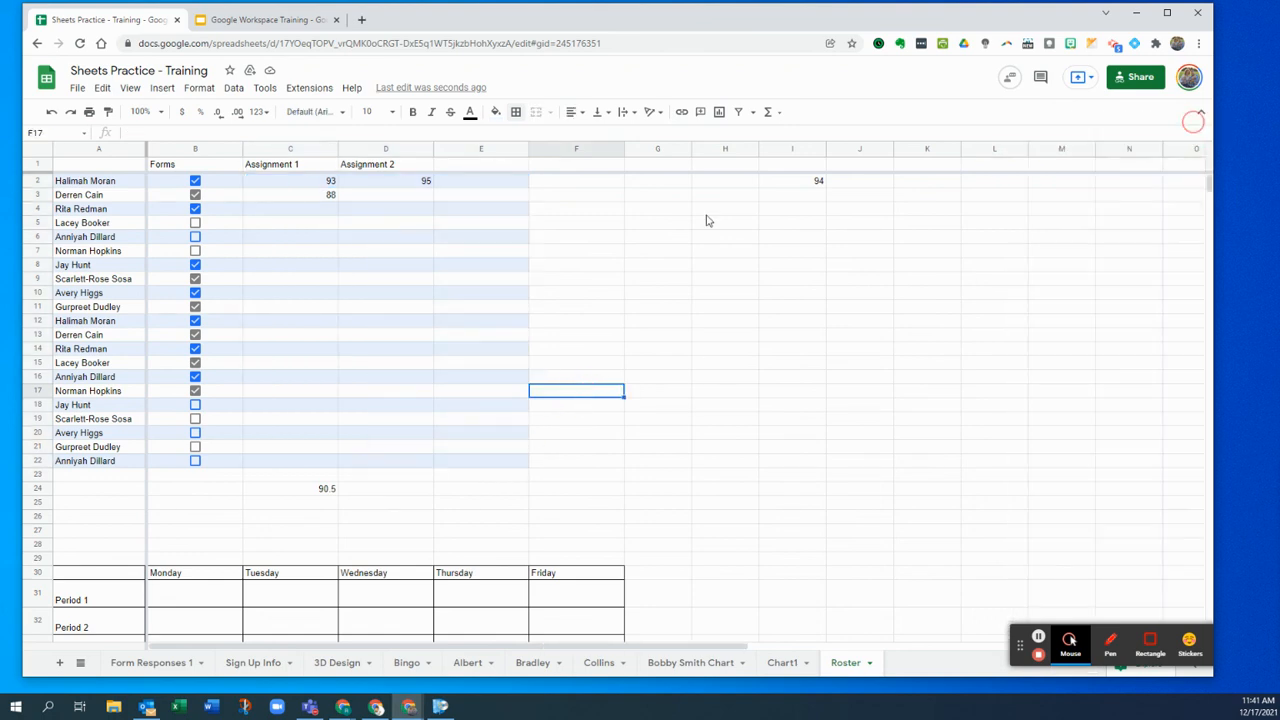
scroll(410, 299, down, 2)
scroll(417, 298, up, 2)
click(775, 664)
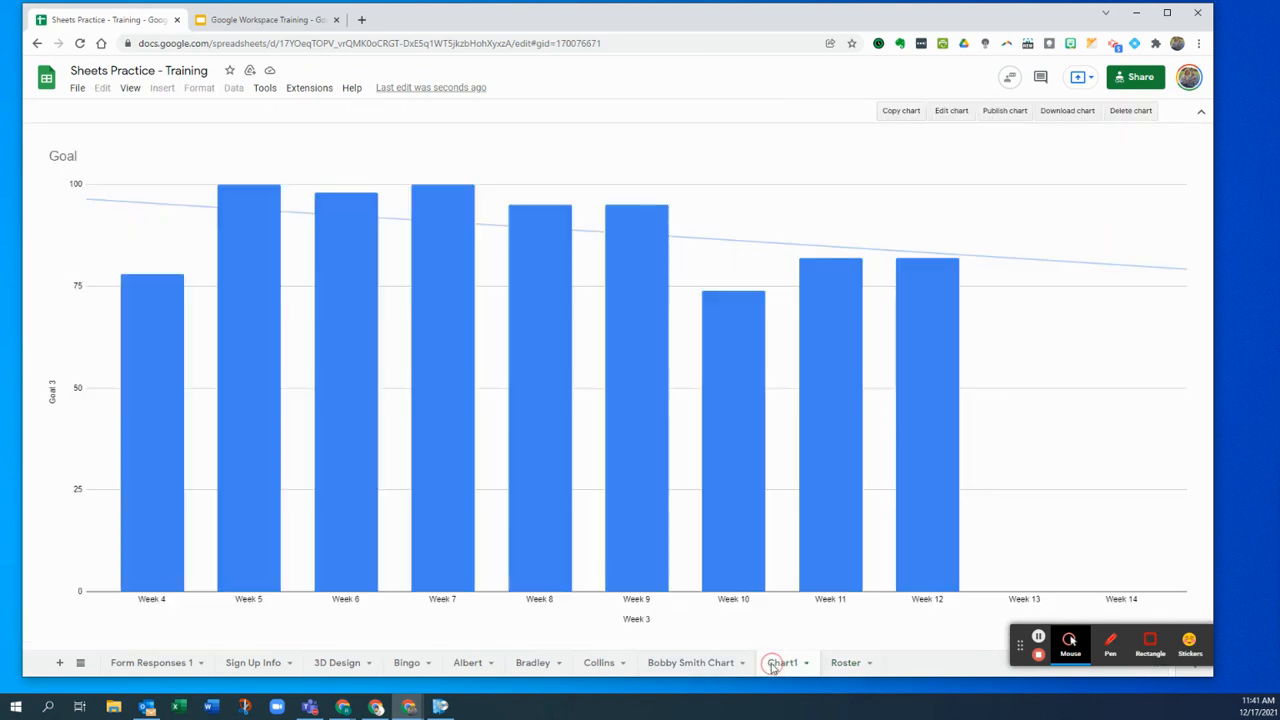
click(720, 670)
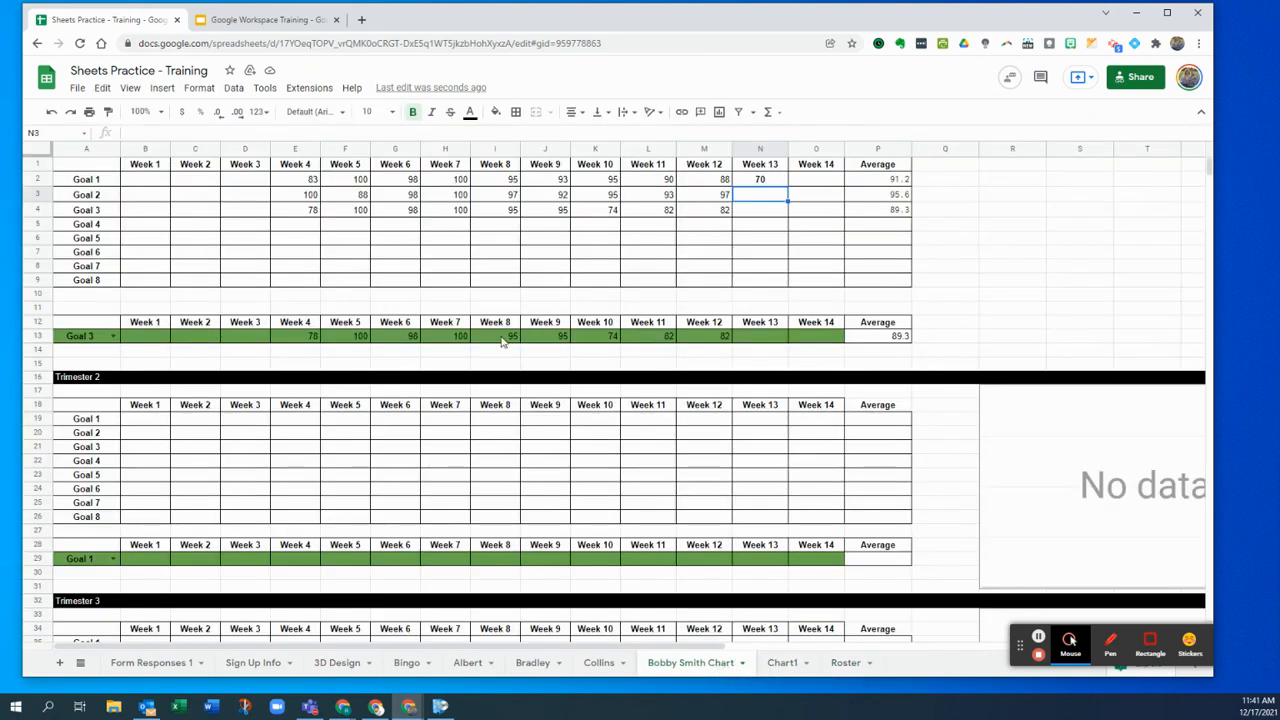
click(785, 664)
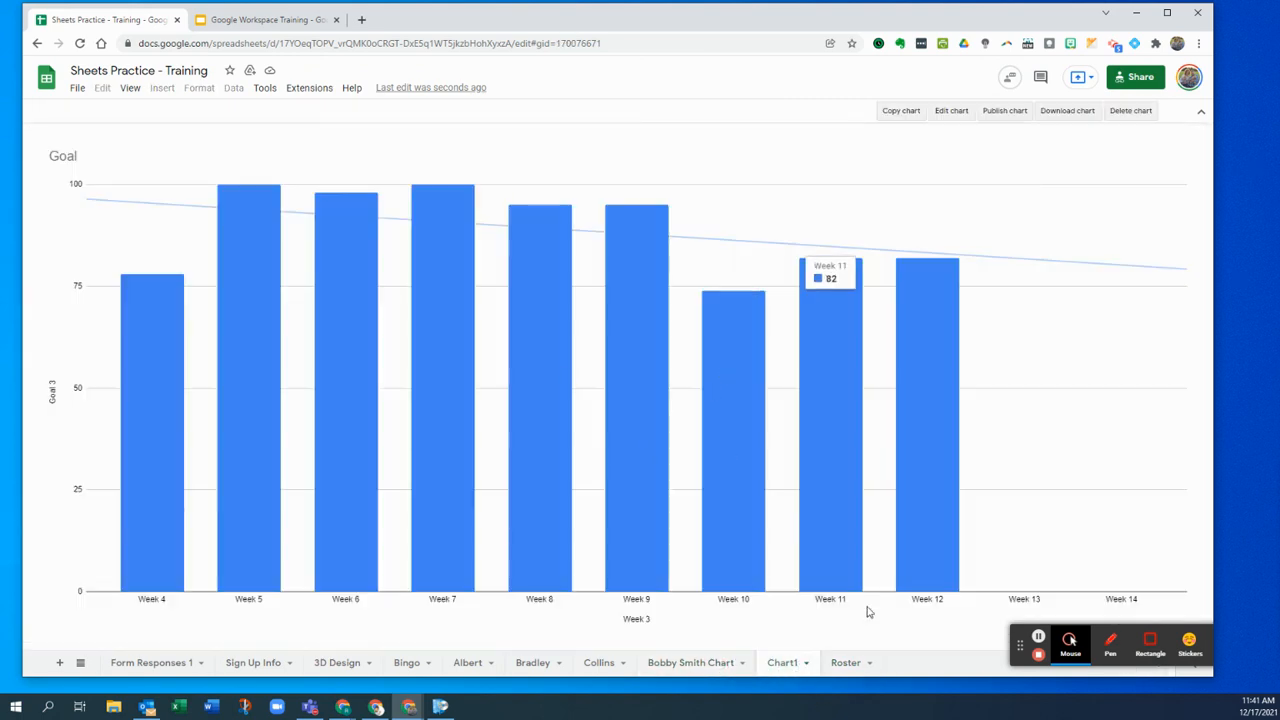
click(806, 664)
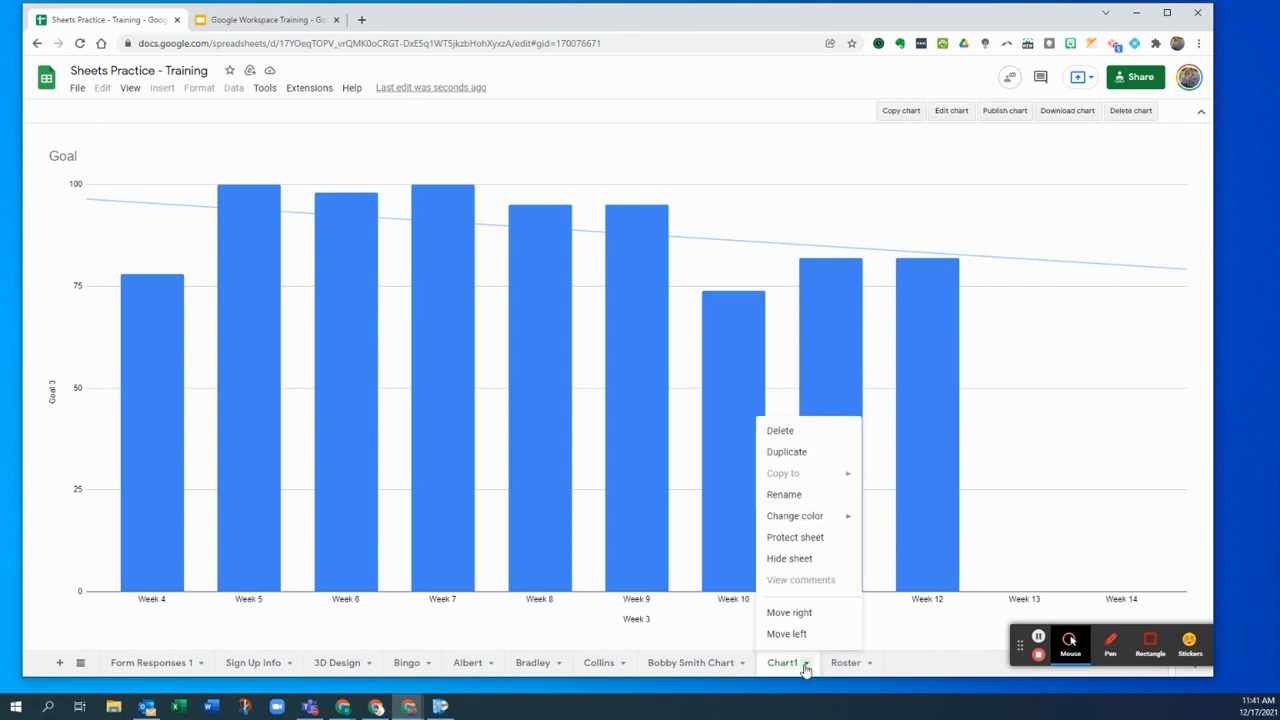
- Protect the whole Chart1 sheet, described 'Chart', editable only by you and the owner
click(809, 546)
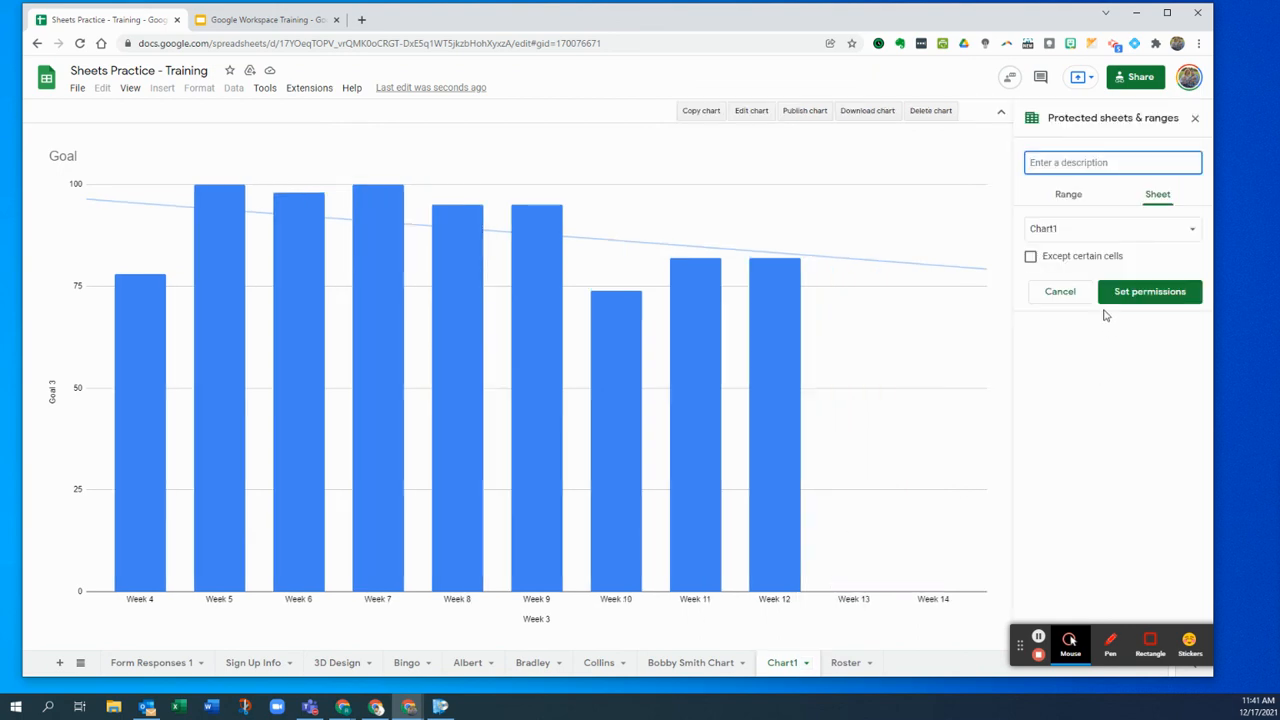
text(Chart)
click(1148, 291)
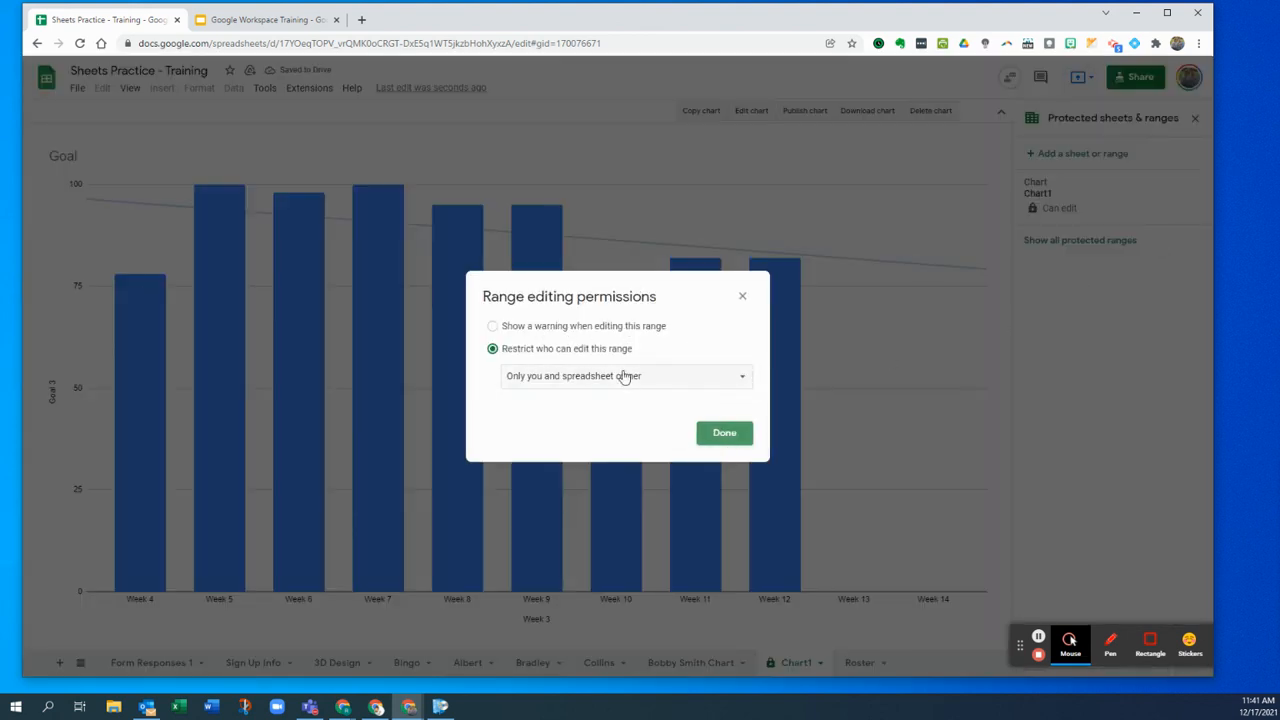
click(740, 440)
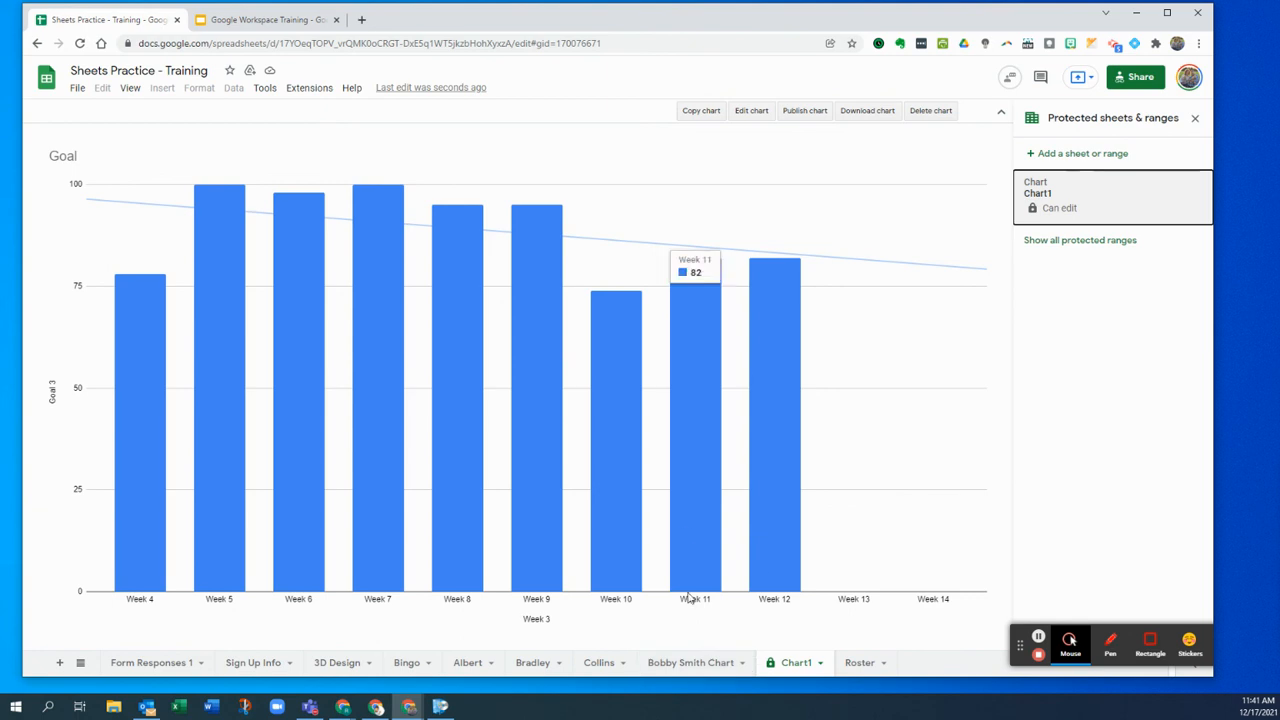
click(662, 665)
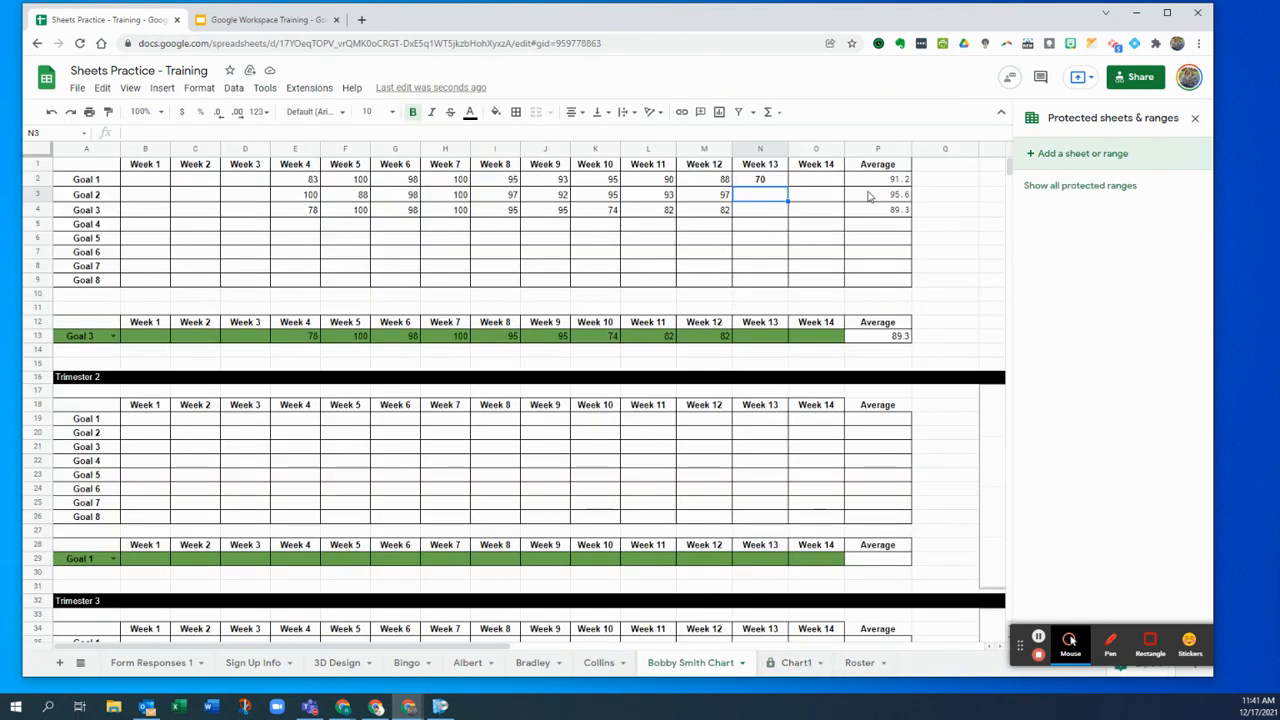
click(800, 668)
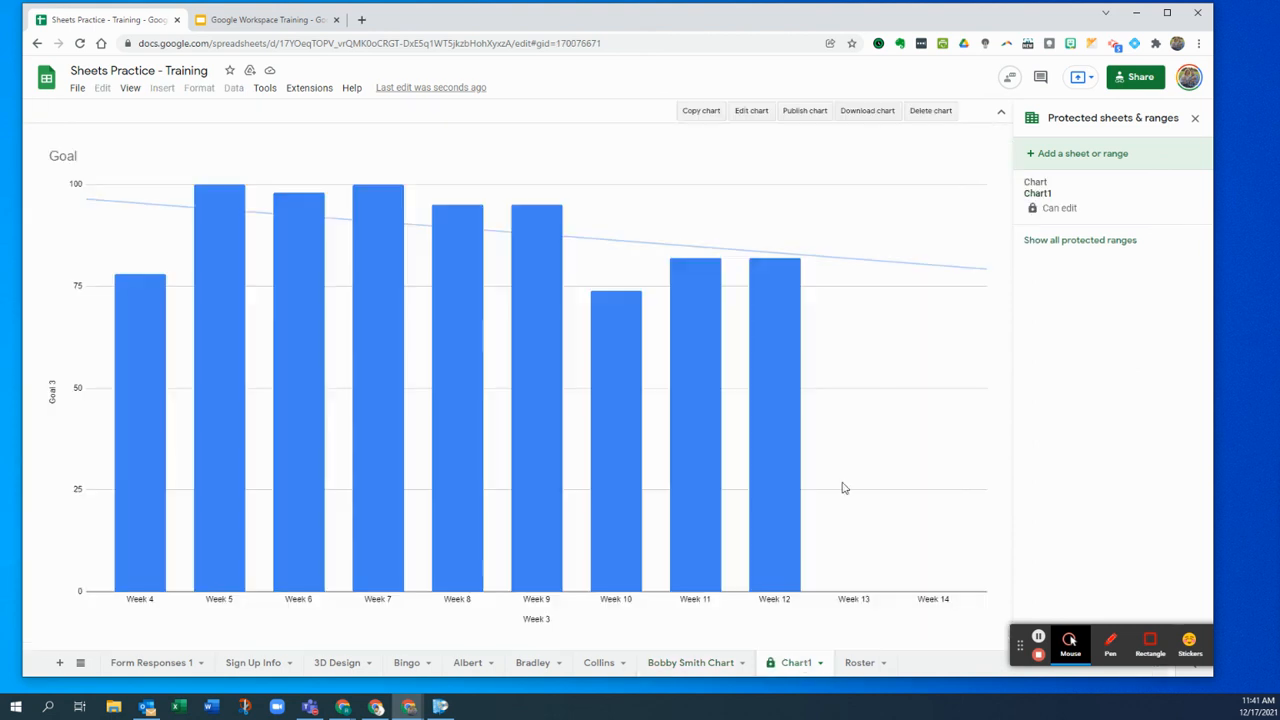
click(668, 665)
click(744, 212)
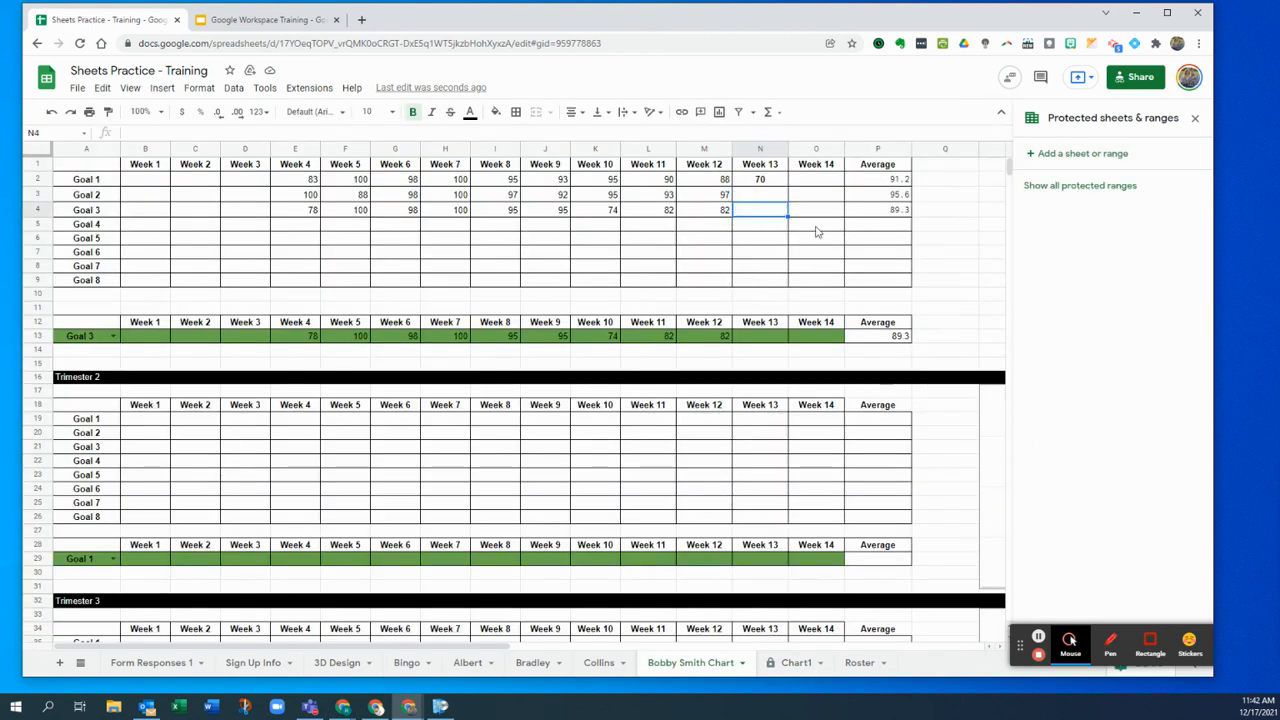
text(88)
key(Return)
click(797, 664)
mouse_move(863, 477)
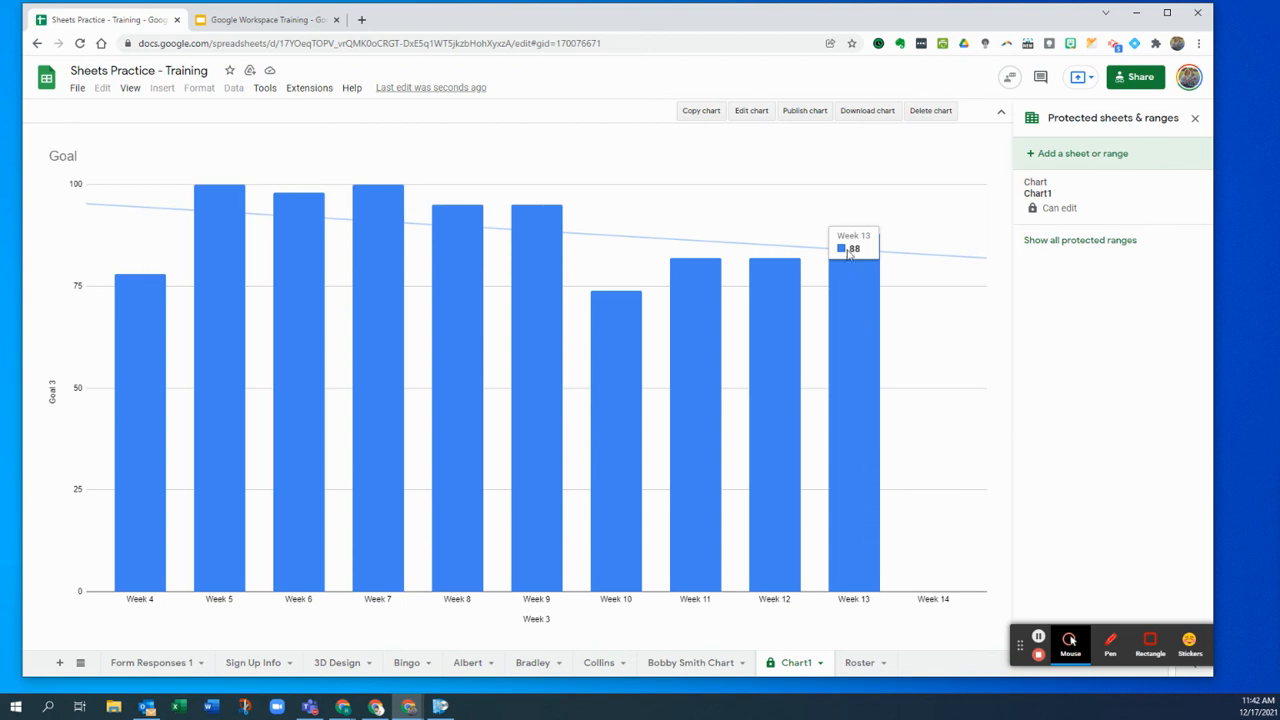
- Delete the N4 test value, close the protected ranges panel and open Form Responses 1
click(696, 673)
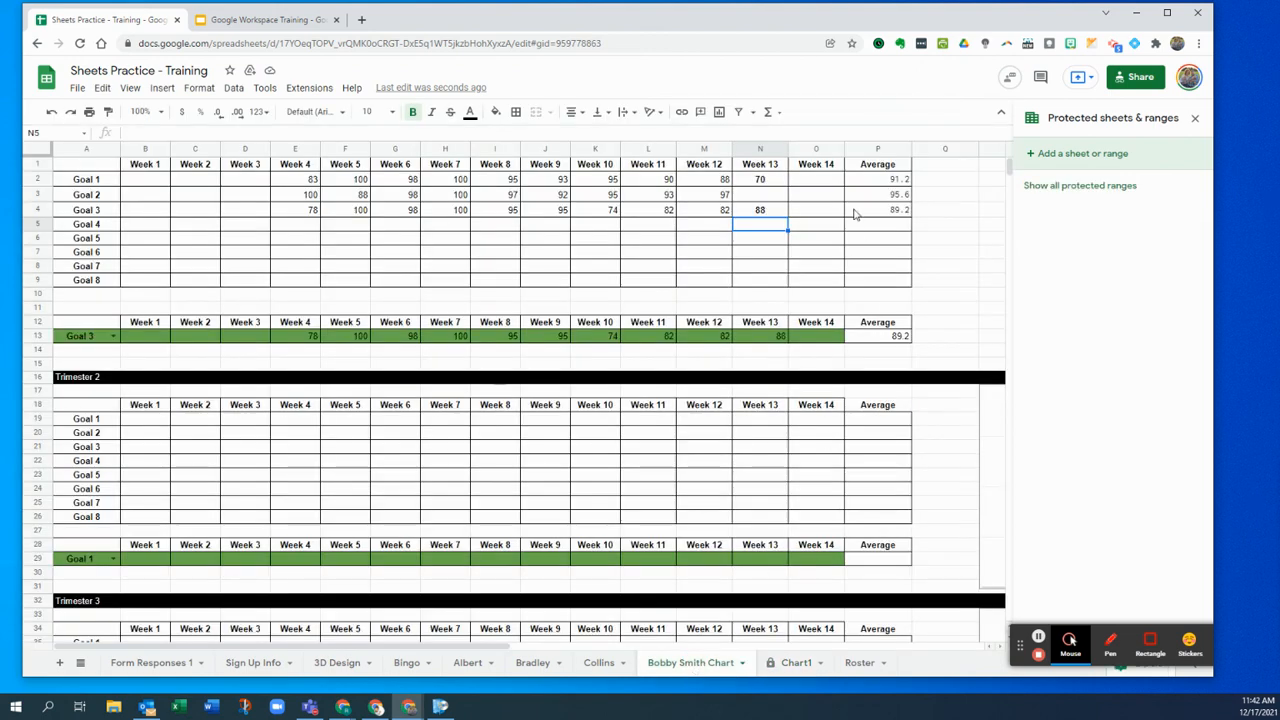
click(773, 210)
key(Delete)
click(739, 464)
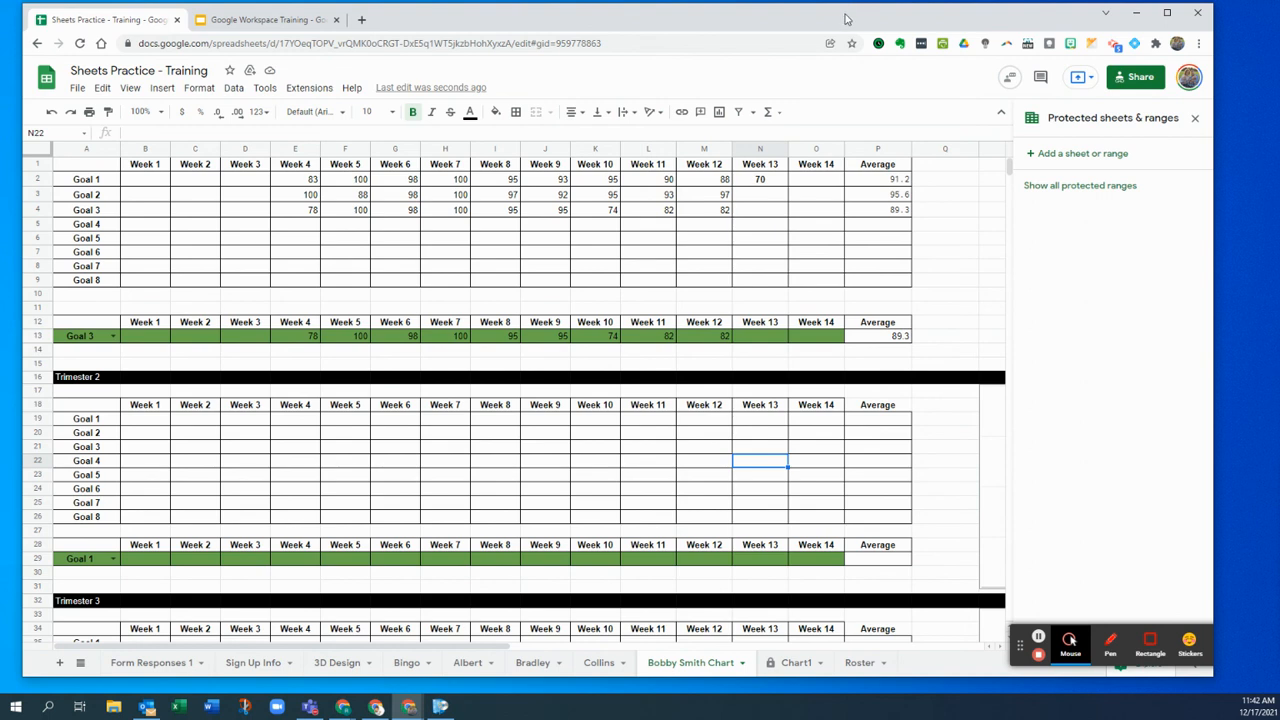
click(794, 658)
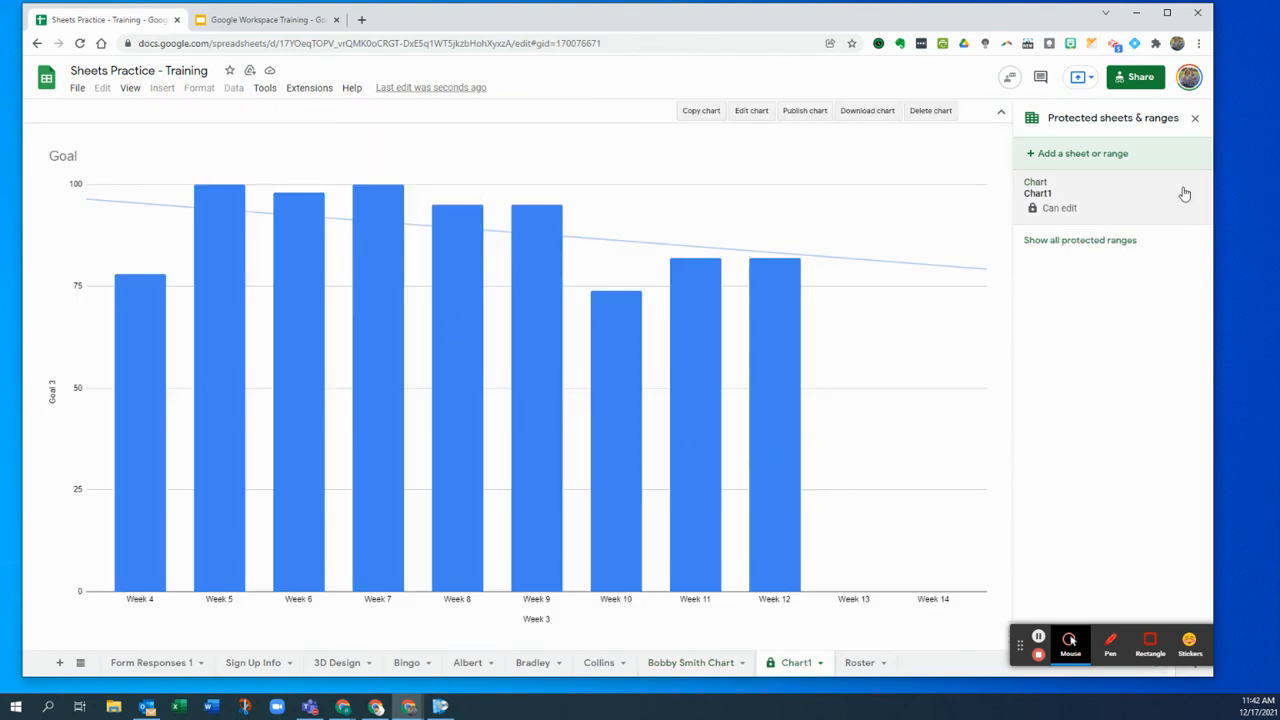
click(1193, 119)
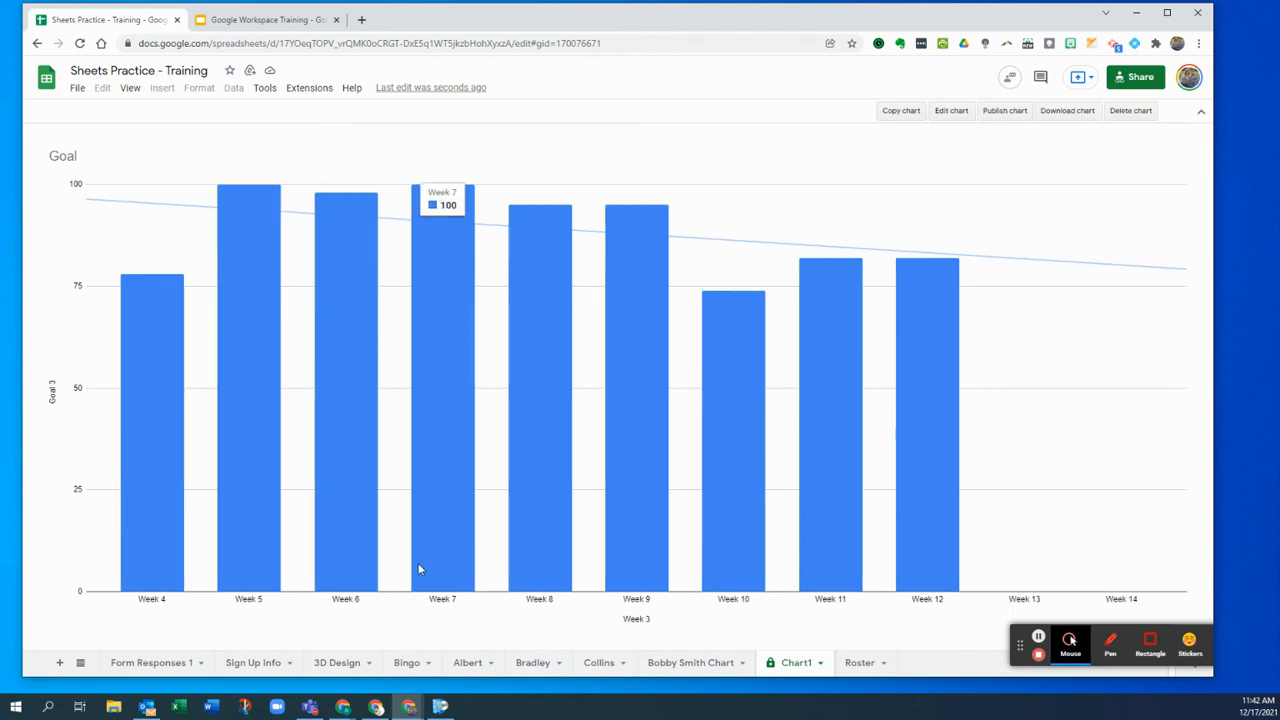
click(130, 664)
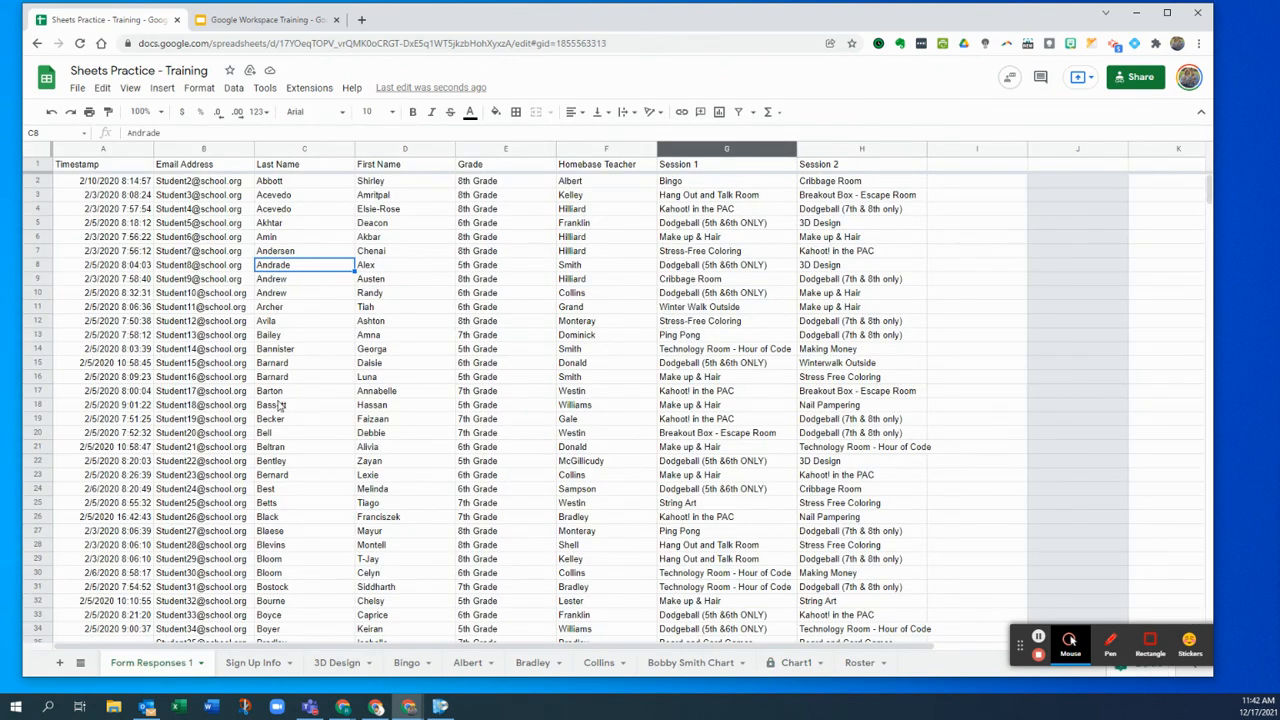